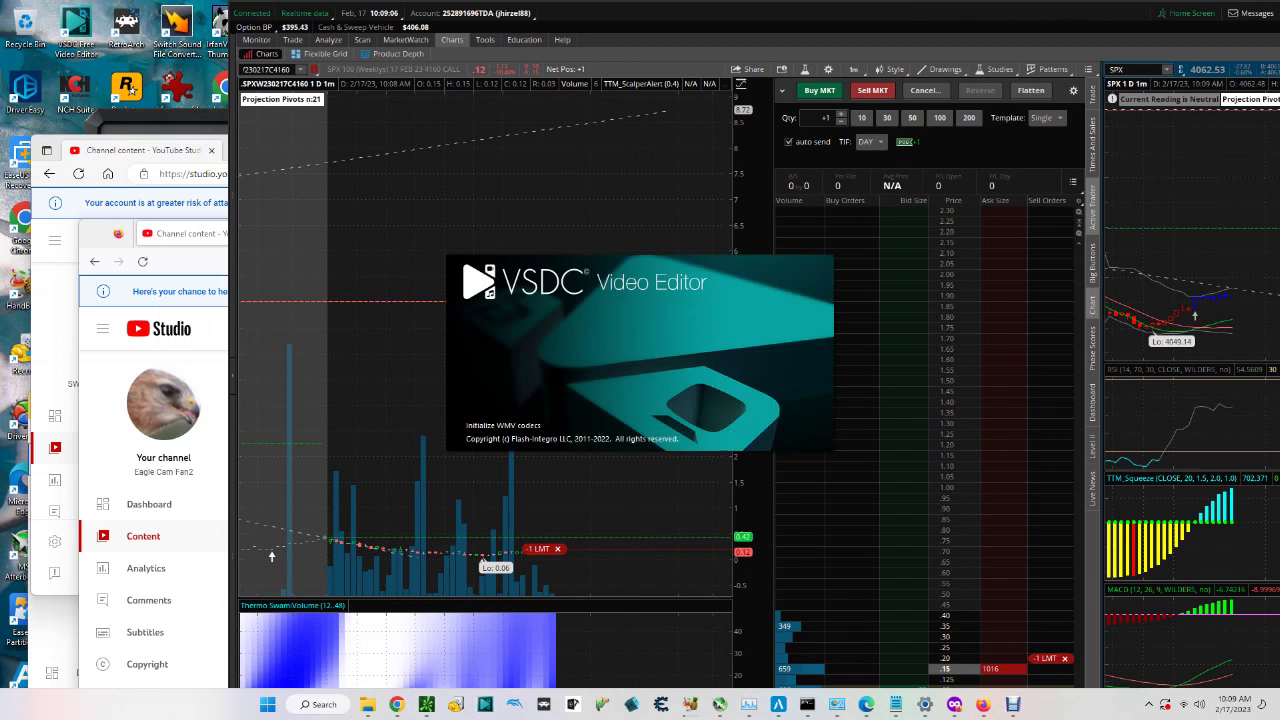
Maximize the thinkorswim window and place a buy limit order for one SPX 4160 call with an OCO sell bracket.
drag(700, 13, 461, 40)
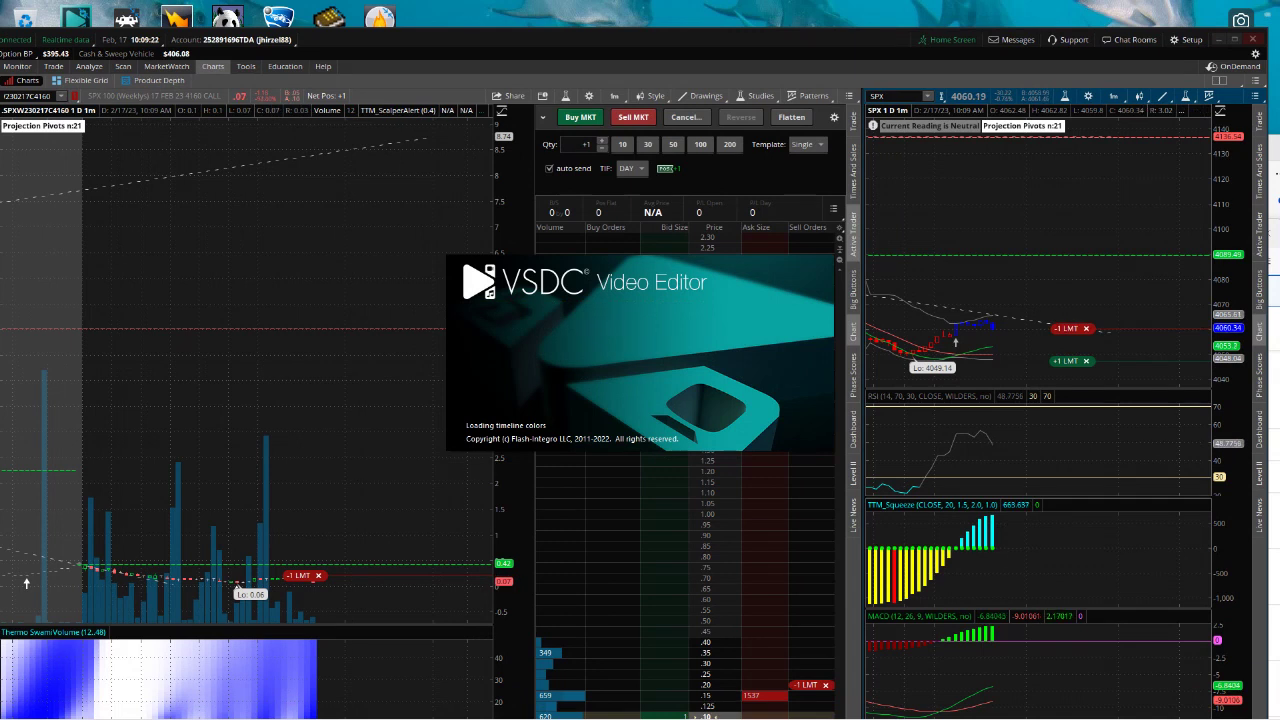
key(super+Up)
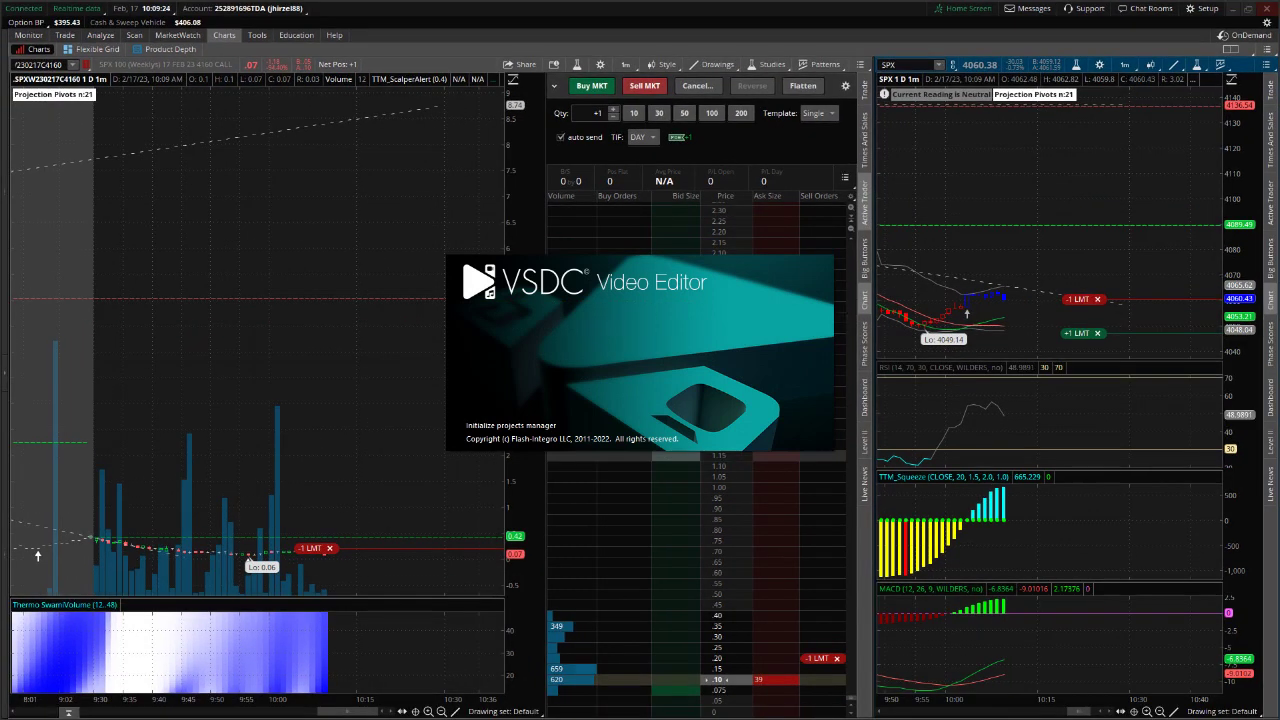
right_click(688, 701)
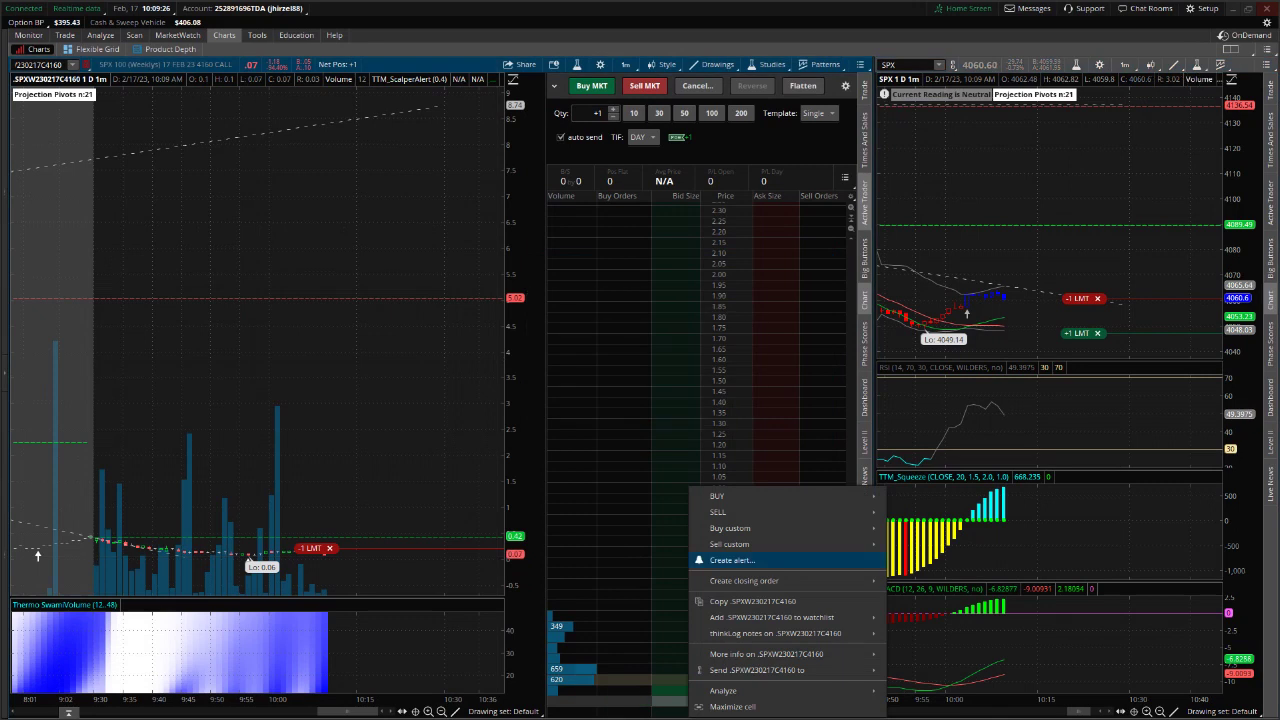
mouse_move(740, 528)
click(922, 528)
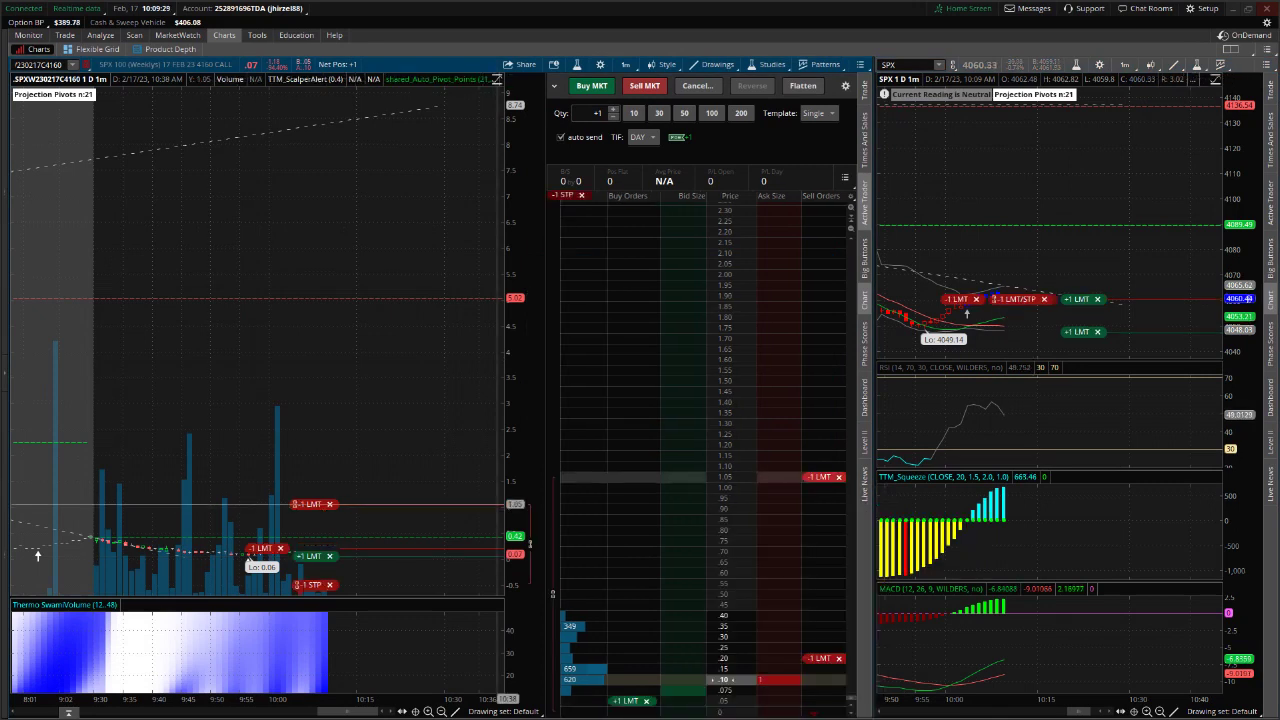
Move the bracket's sell limit order to .10 and cancel its paired sell stop order.
drag(820, 477, 820, 680)
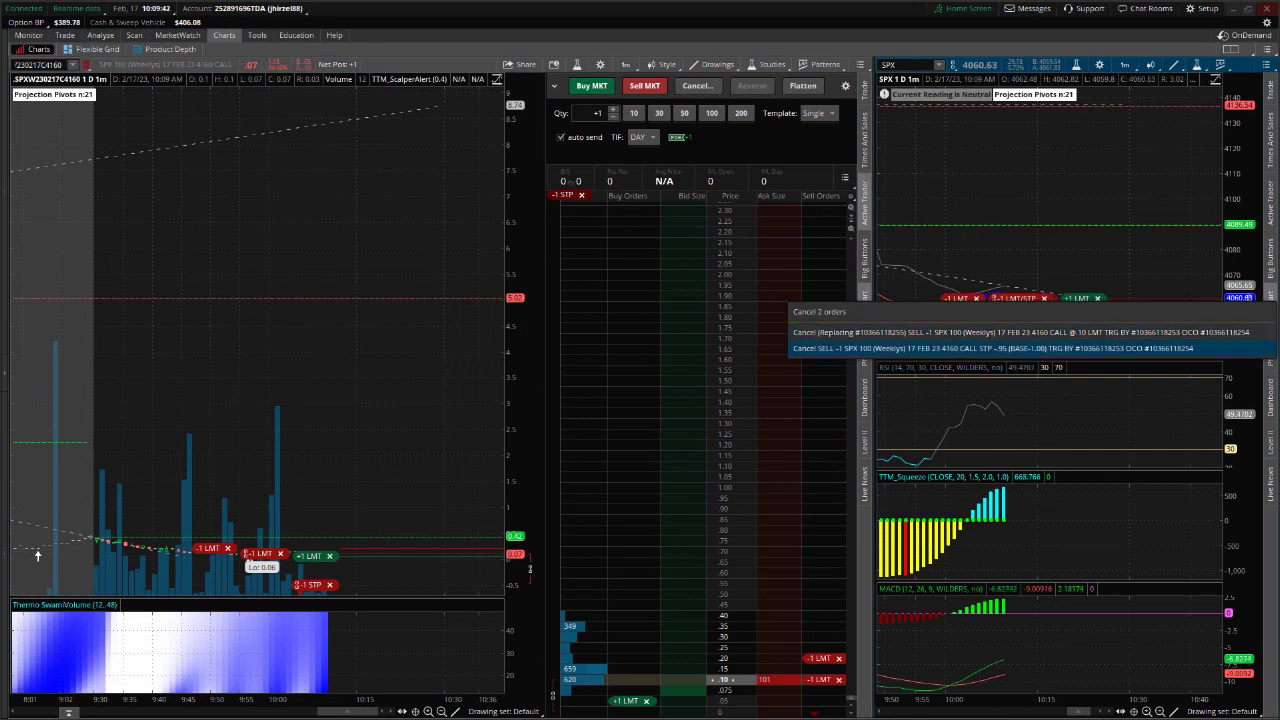
click(966, 348)
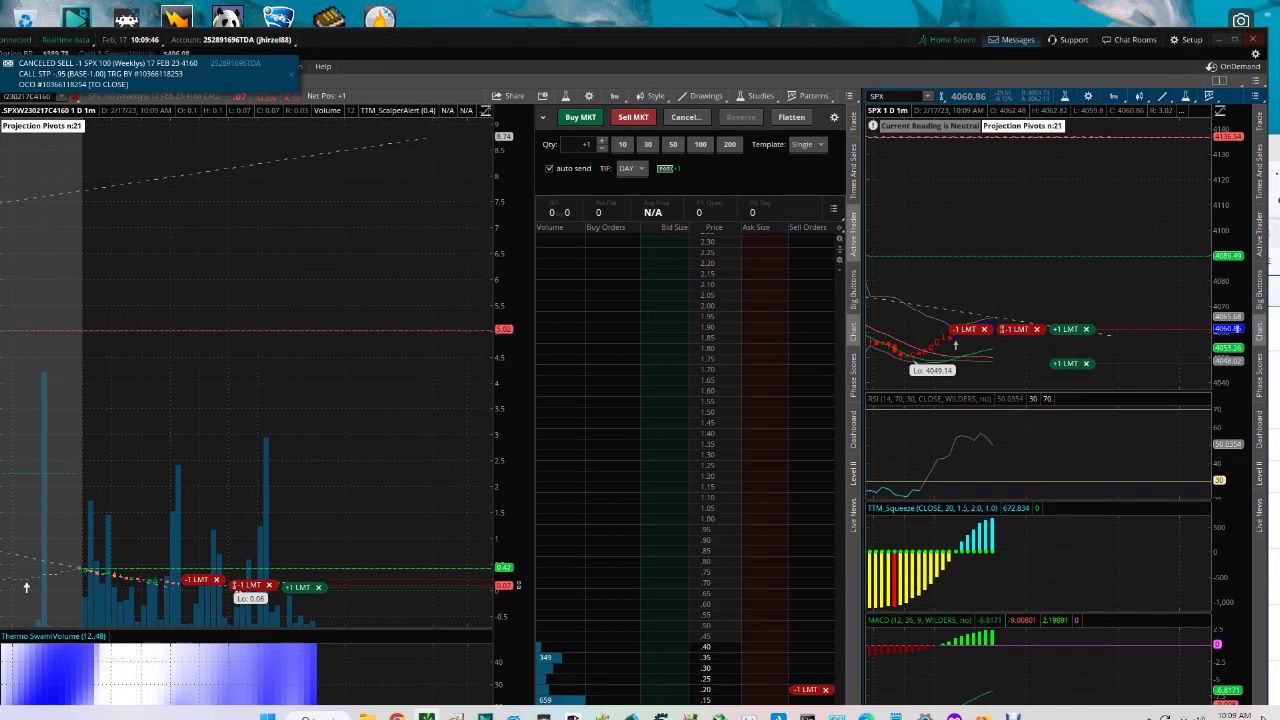
Switch to VSDC Video Editor and set up a new import-content project with Full HD 1920x1080 pixels (16:9) resolution.
click(485, 704)
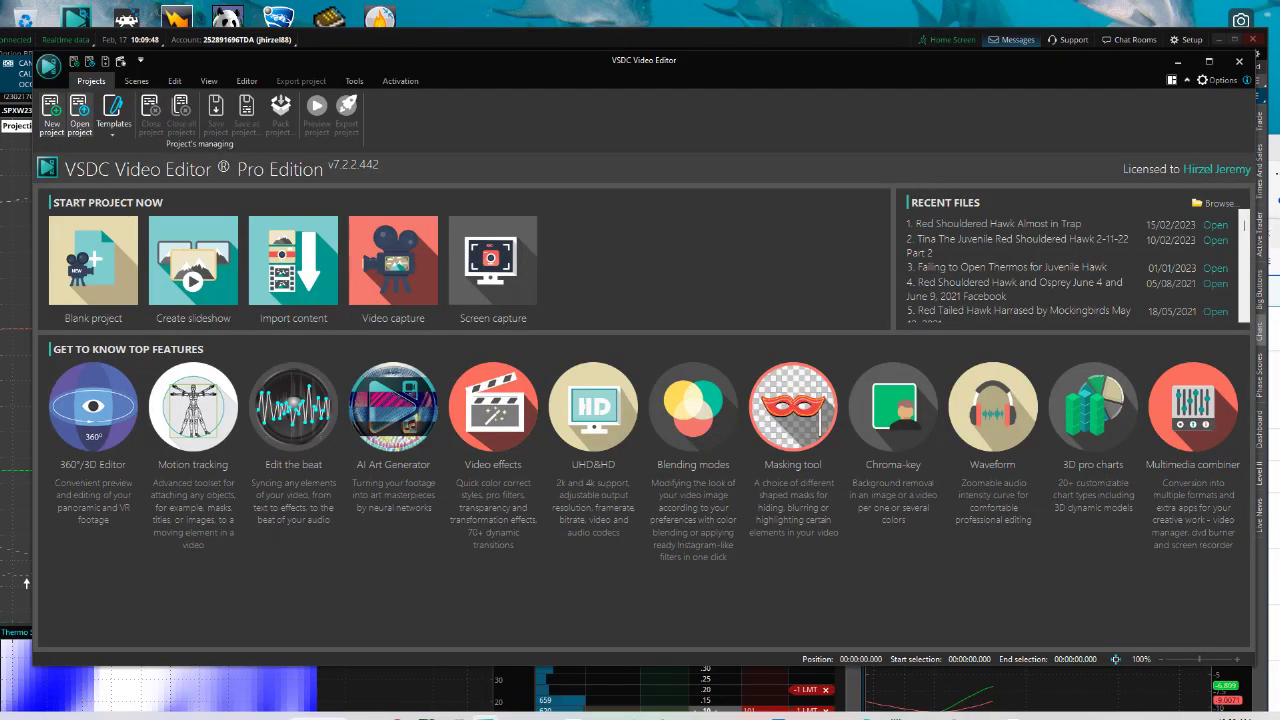
click(51, 112)
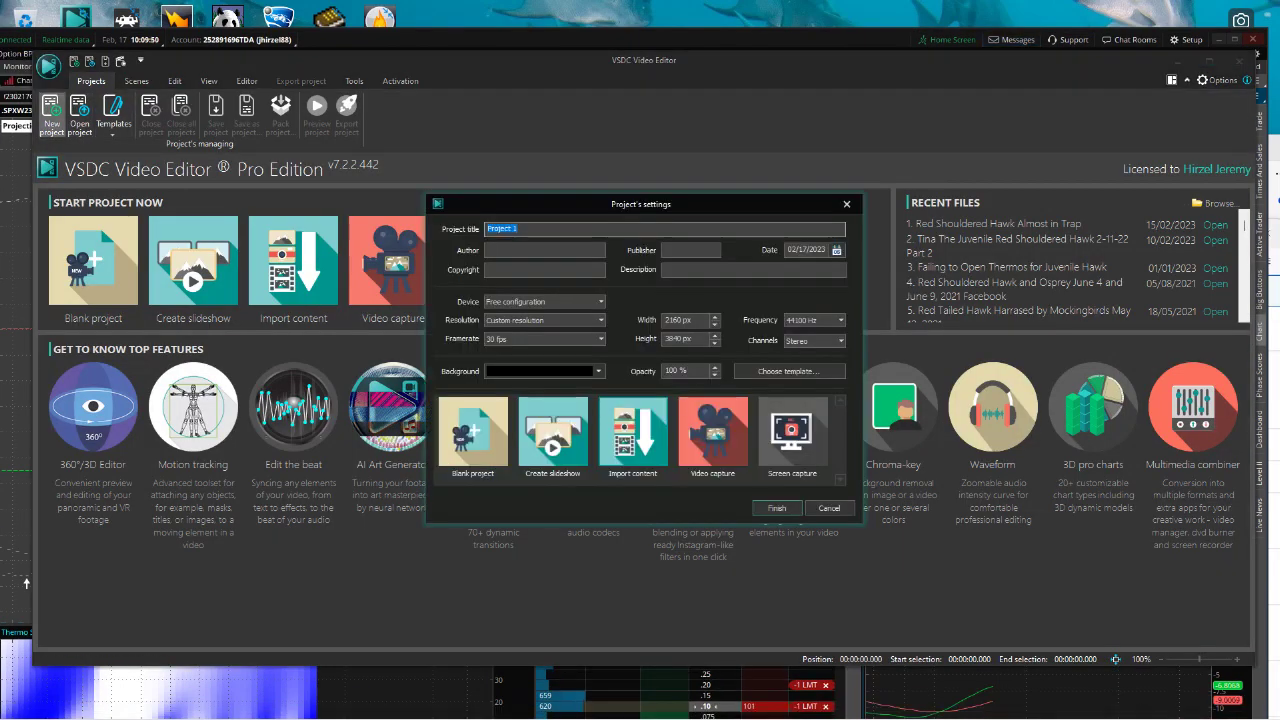
click(545, 302)
click(545, 302)
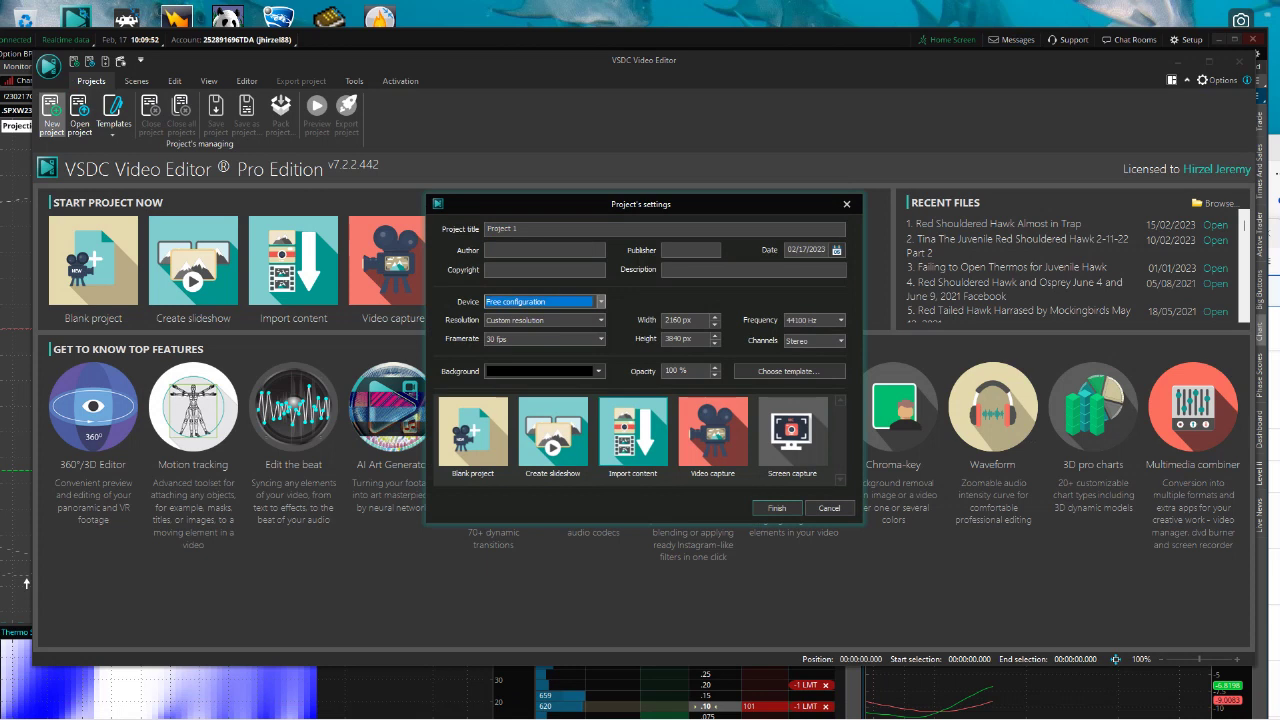
click(545, 320)
click(544, 350)
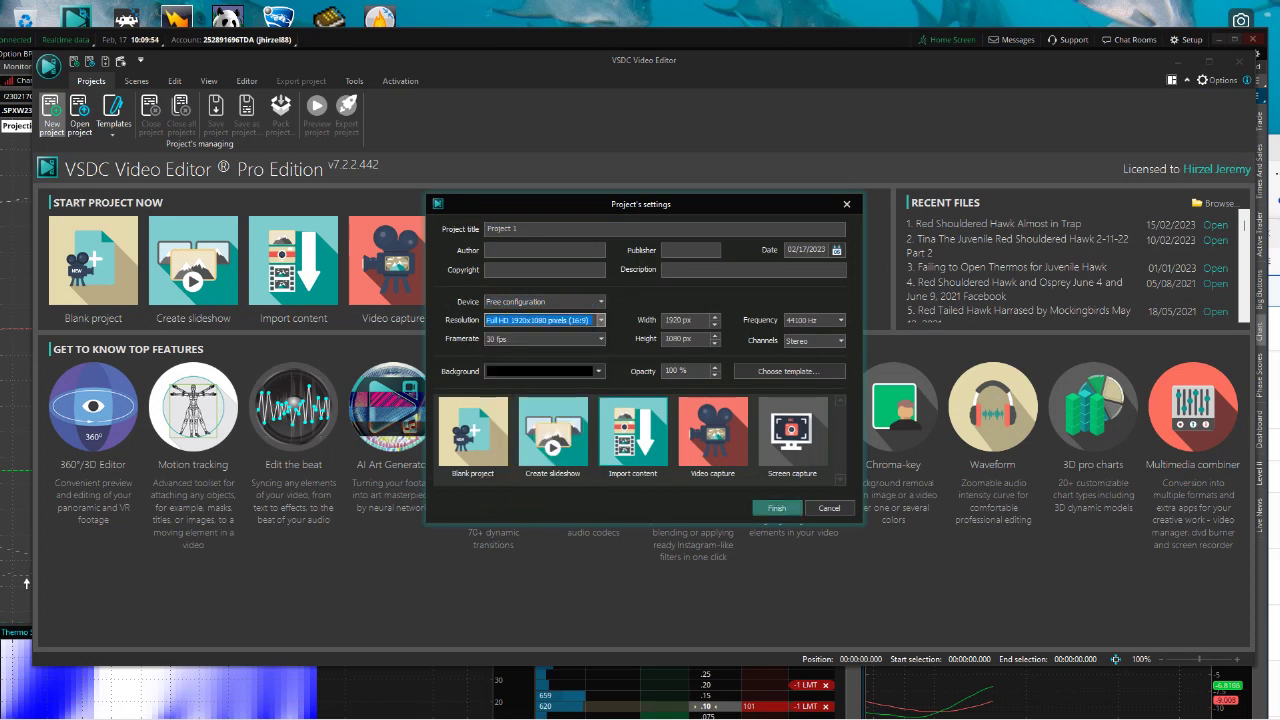
click(777, 508)
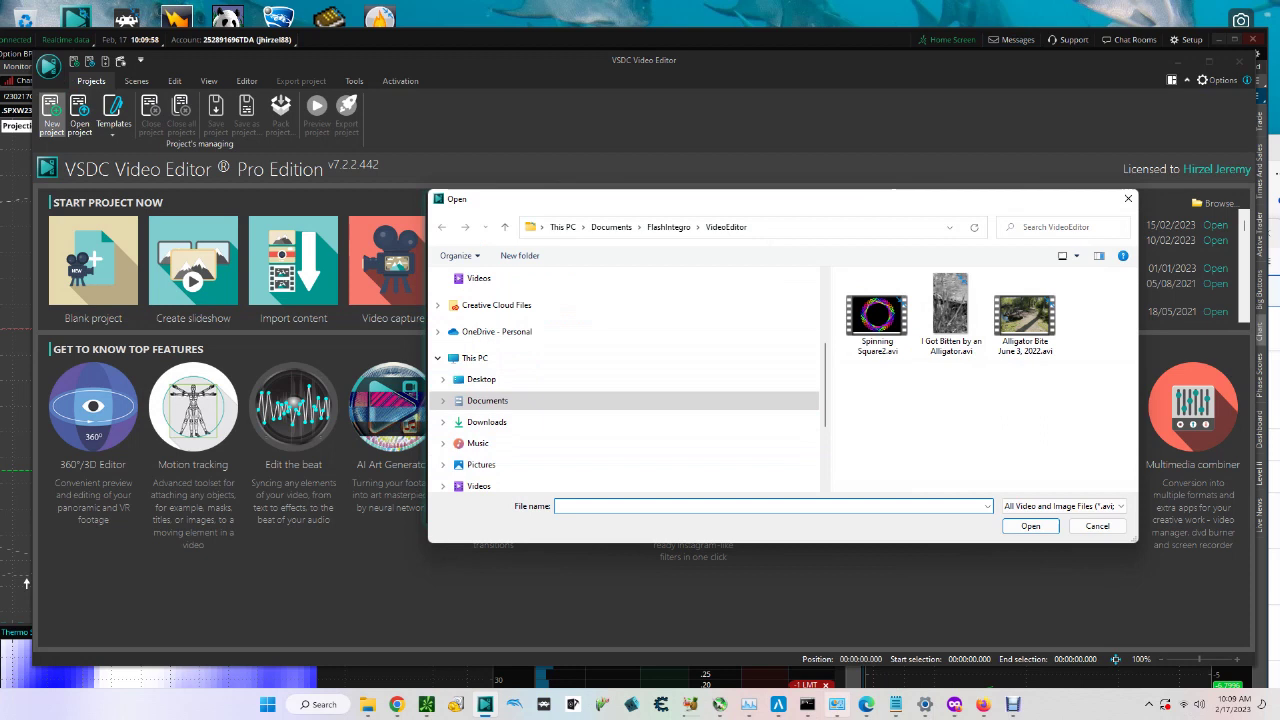
Switch to the Firefox browser, open Google Drive in a new tab and change to the account storing the IMG MOV videos.
click(983, 704)
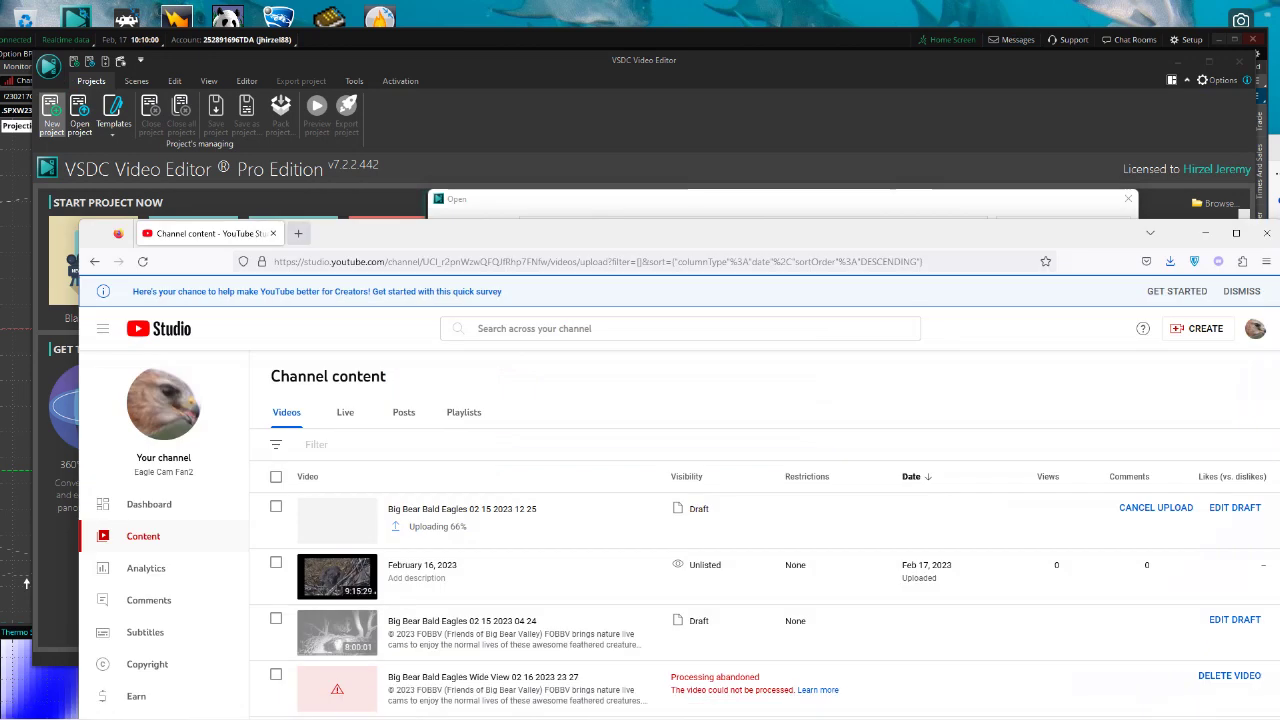
click(298, 233)
text(dri)
key(Return)
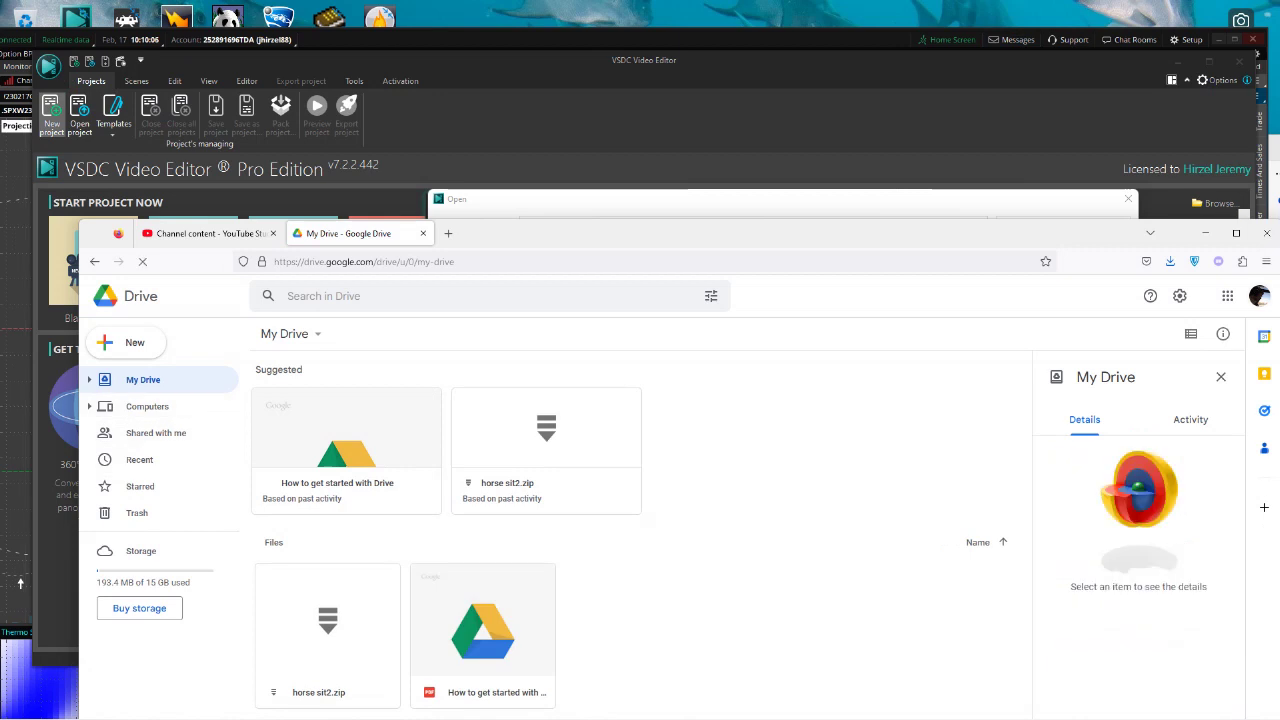
click(1259, 296)
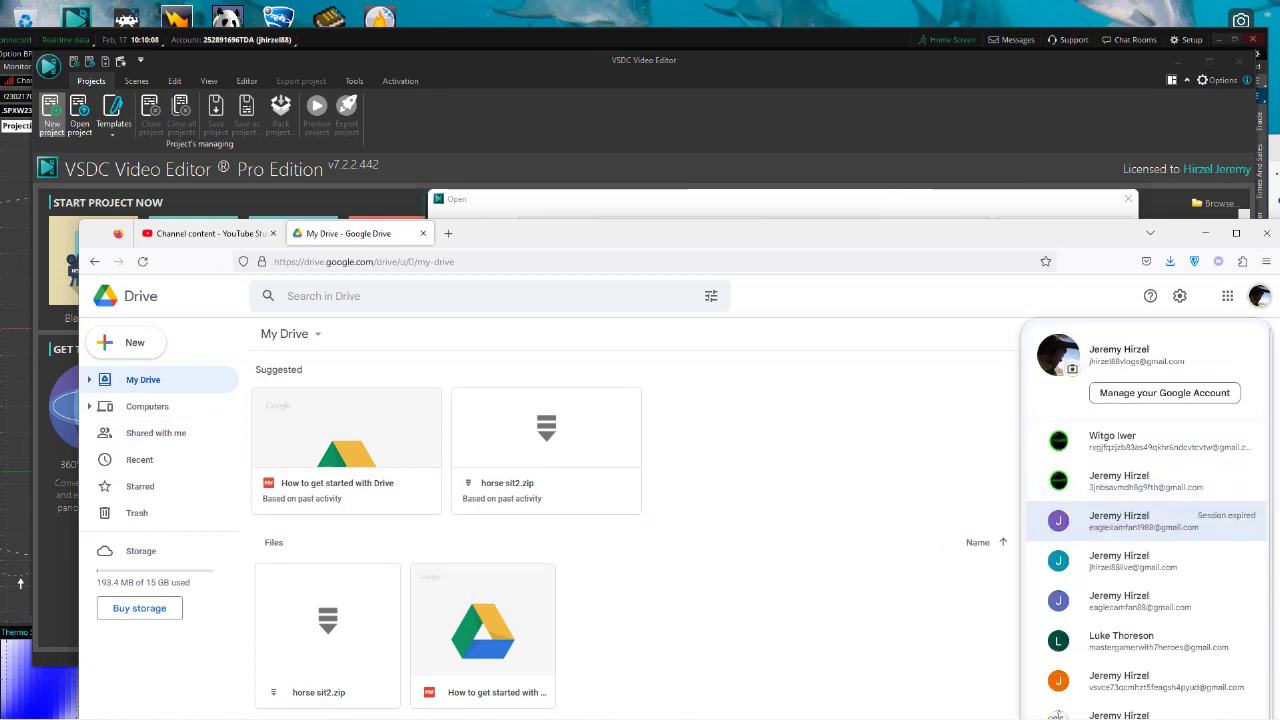
click(1140, 600)
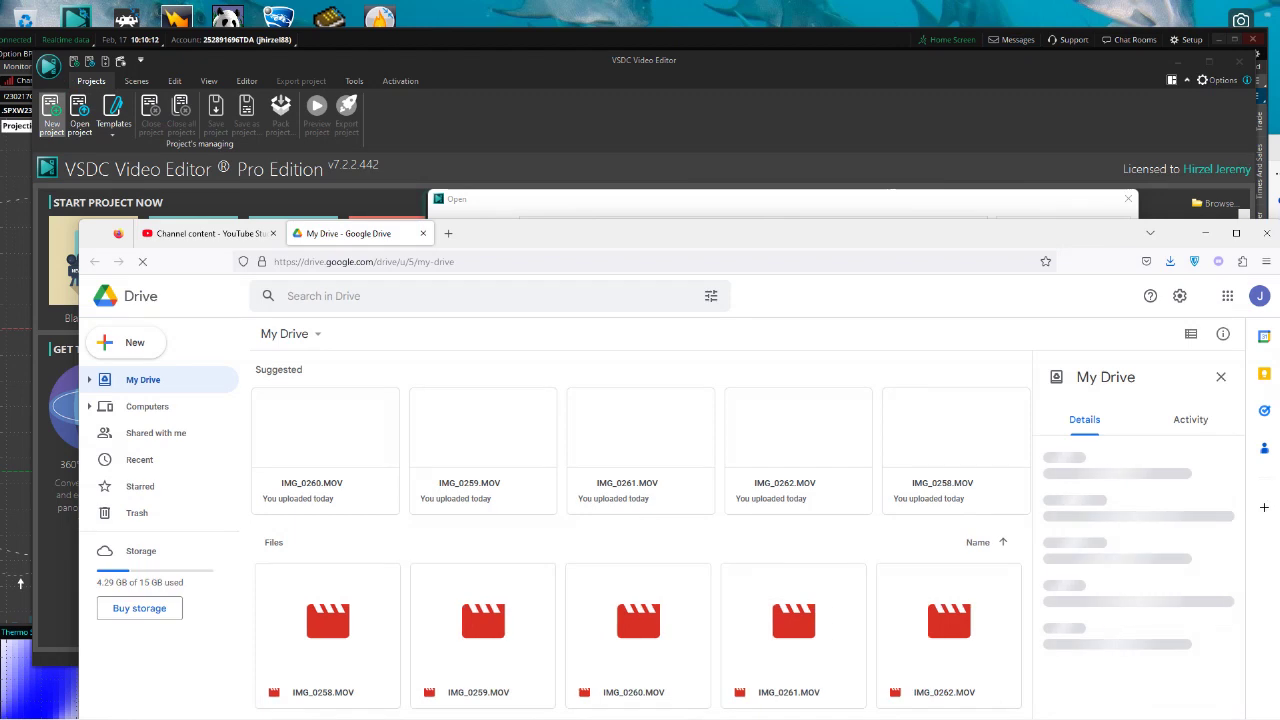
Download IMG_0258.MOV and IMG_0259.MOV from My Drive, accepting the download without a virus scan.
right_click(354, 601)
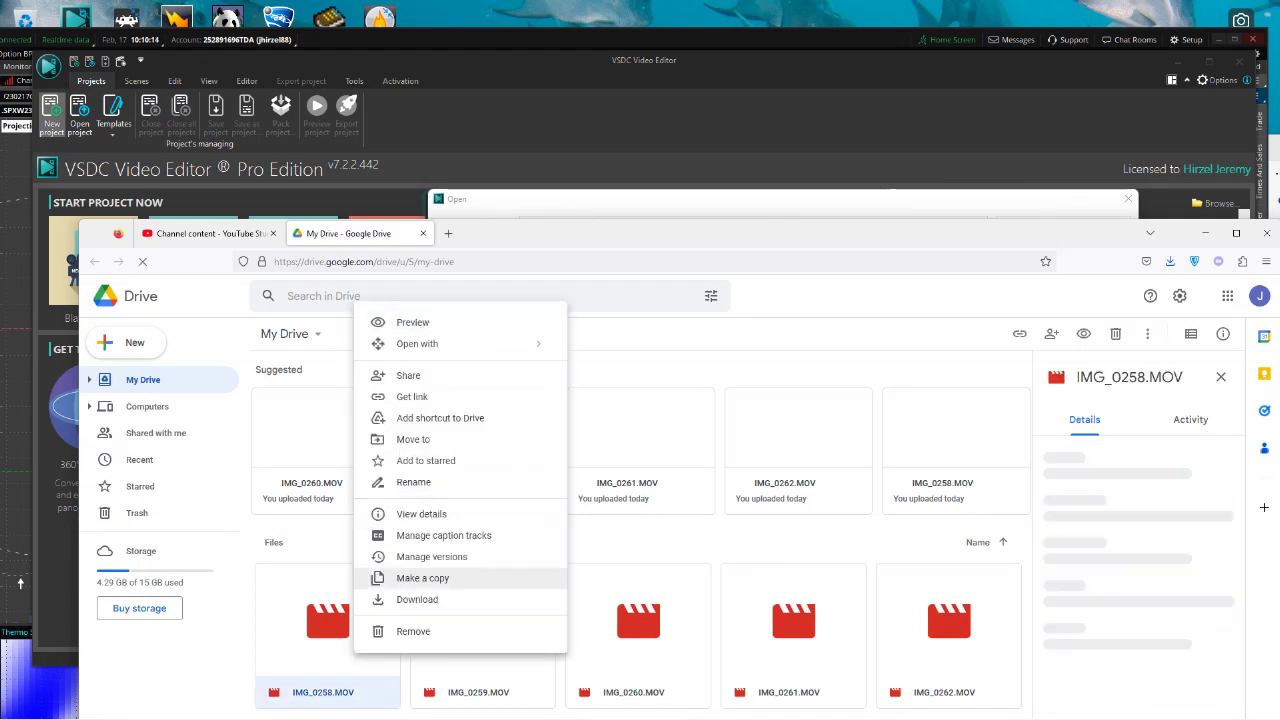
click(420, 600)
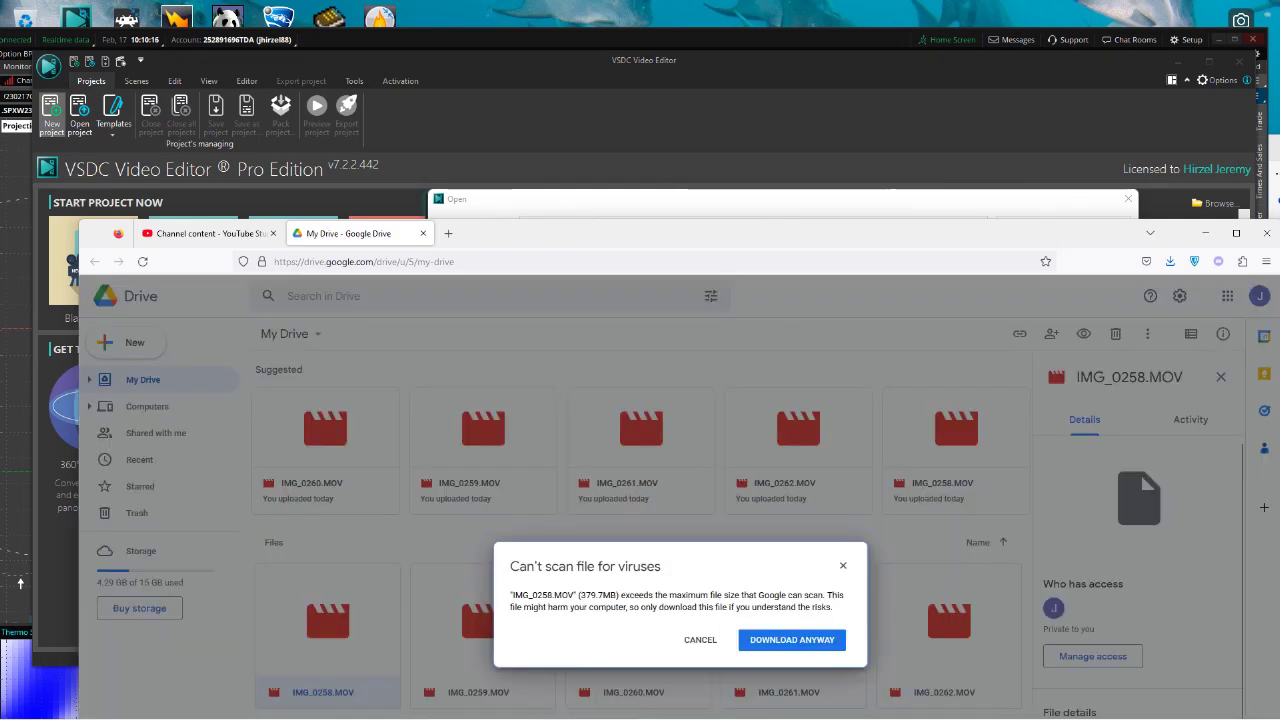
click(791, 640)
right_click(490, 625)
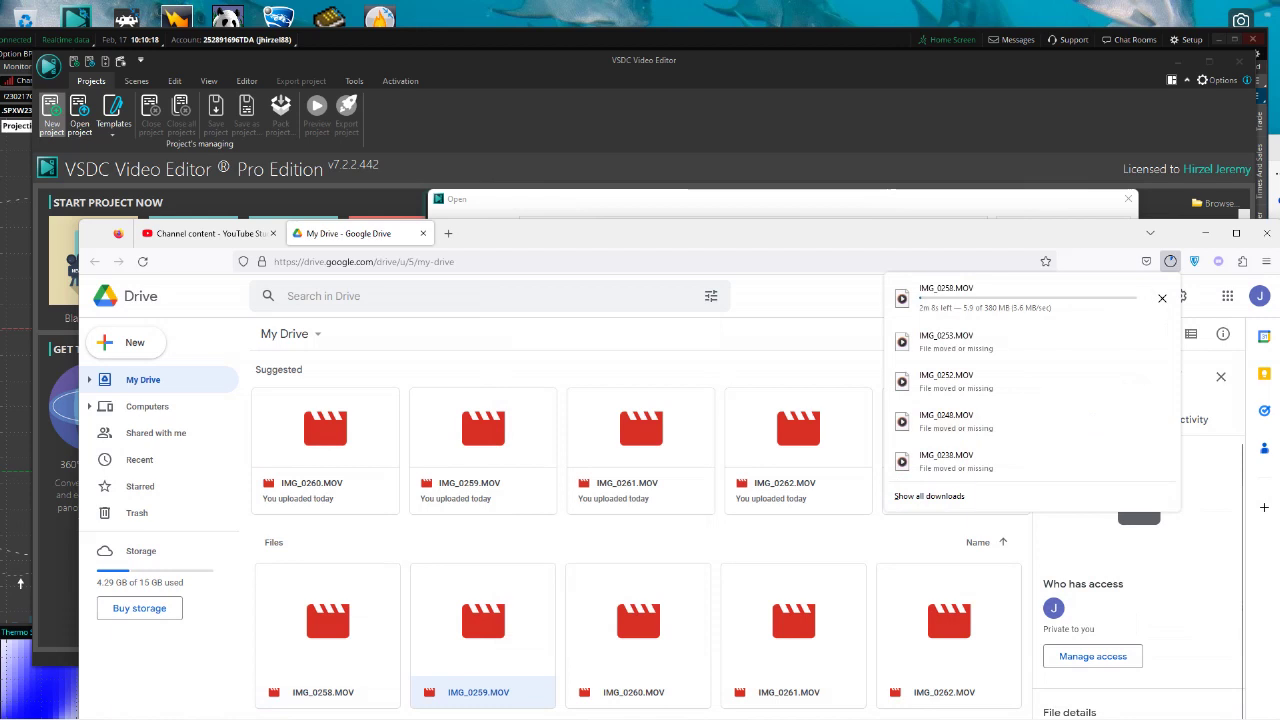
right_click(497, 636)
click(559, 586)
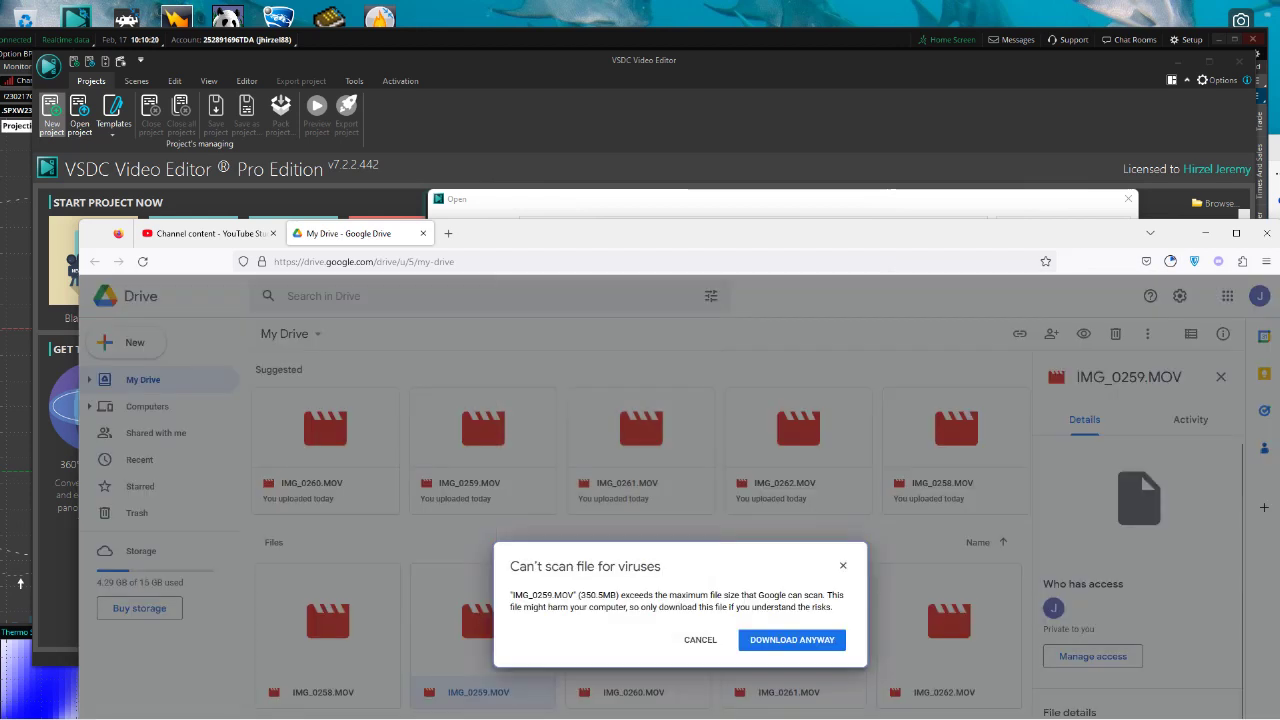
click(791, 637)
Download IMG_0260.MOV, IMG_0261.MOV and IMG_0262.MOV from My Drive, accepting downloads without a virus scan where asked.
right_click(634, 638)
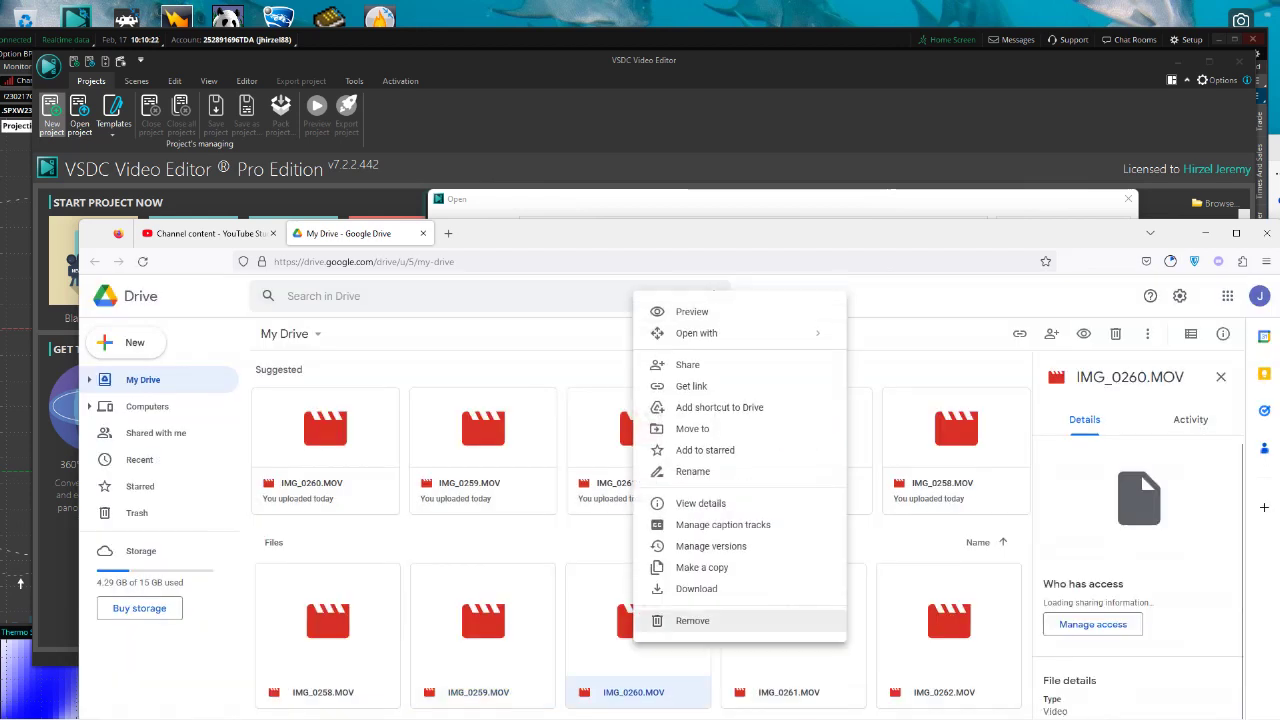
click(696, 588)
click(791, 639)
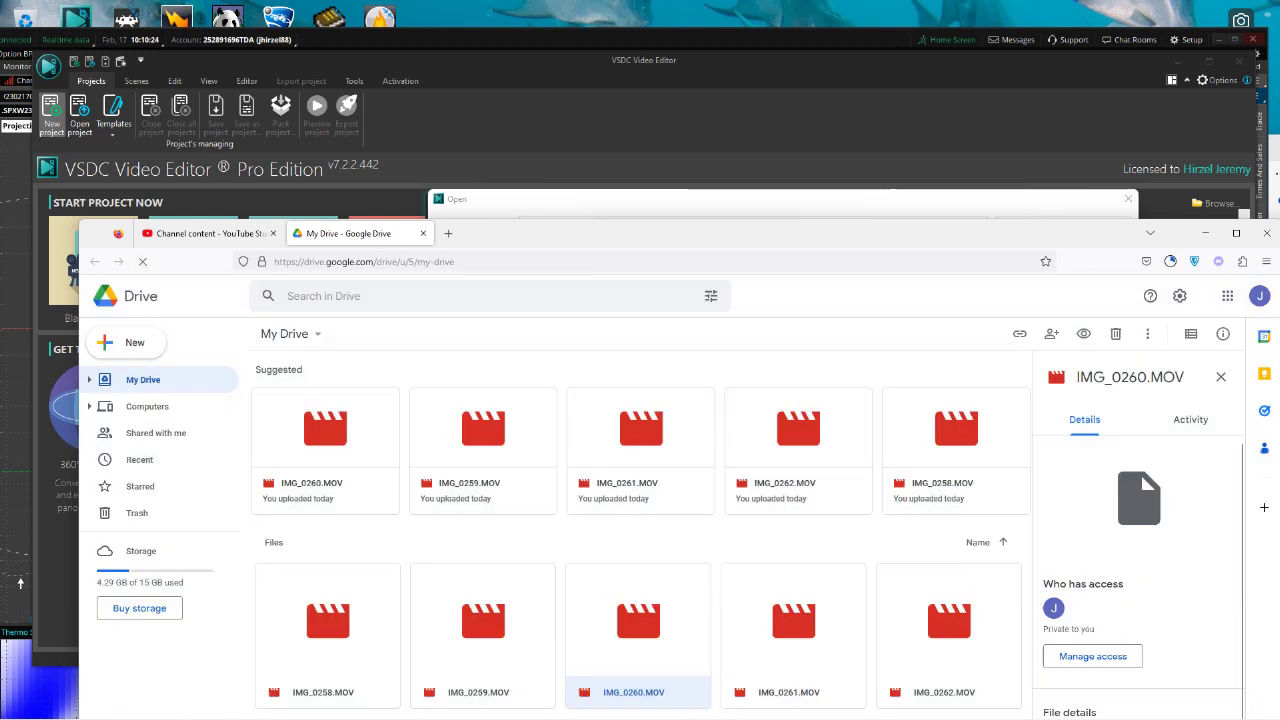
right_click(780, 655)
click(838, 608)
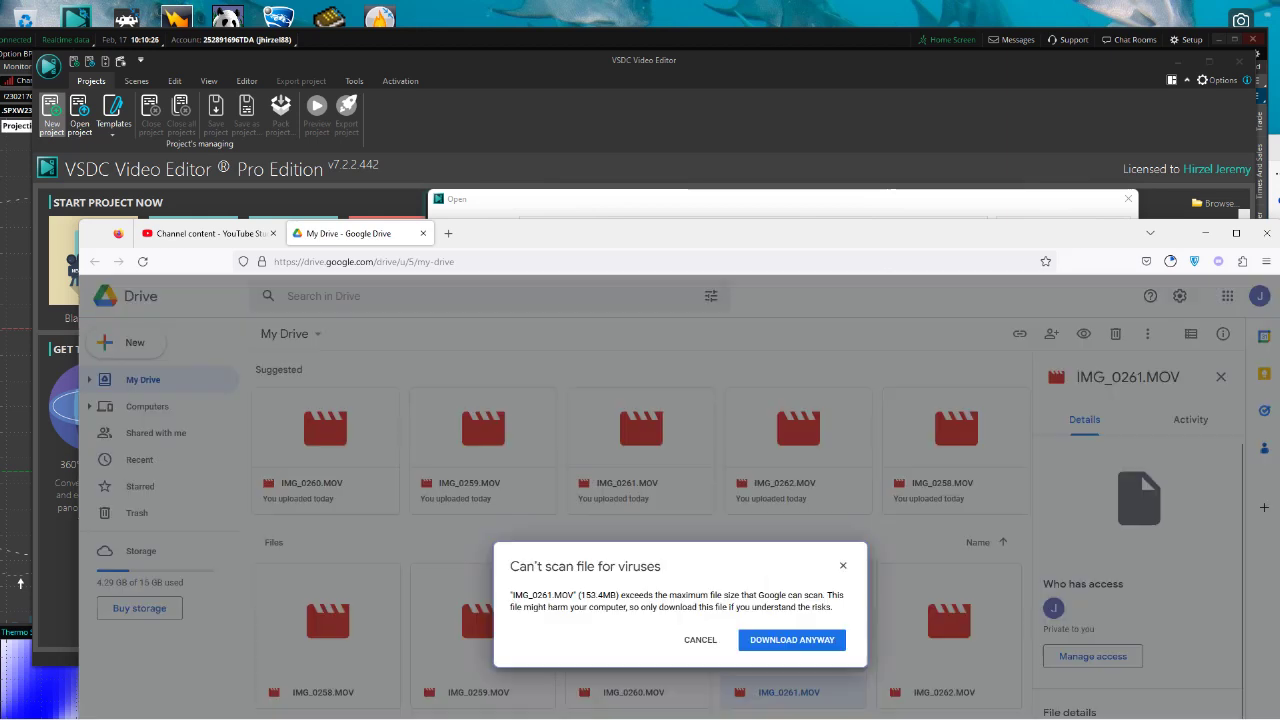
click(794, 640)
right_click(935, 660)
click(994, 590)
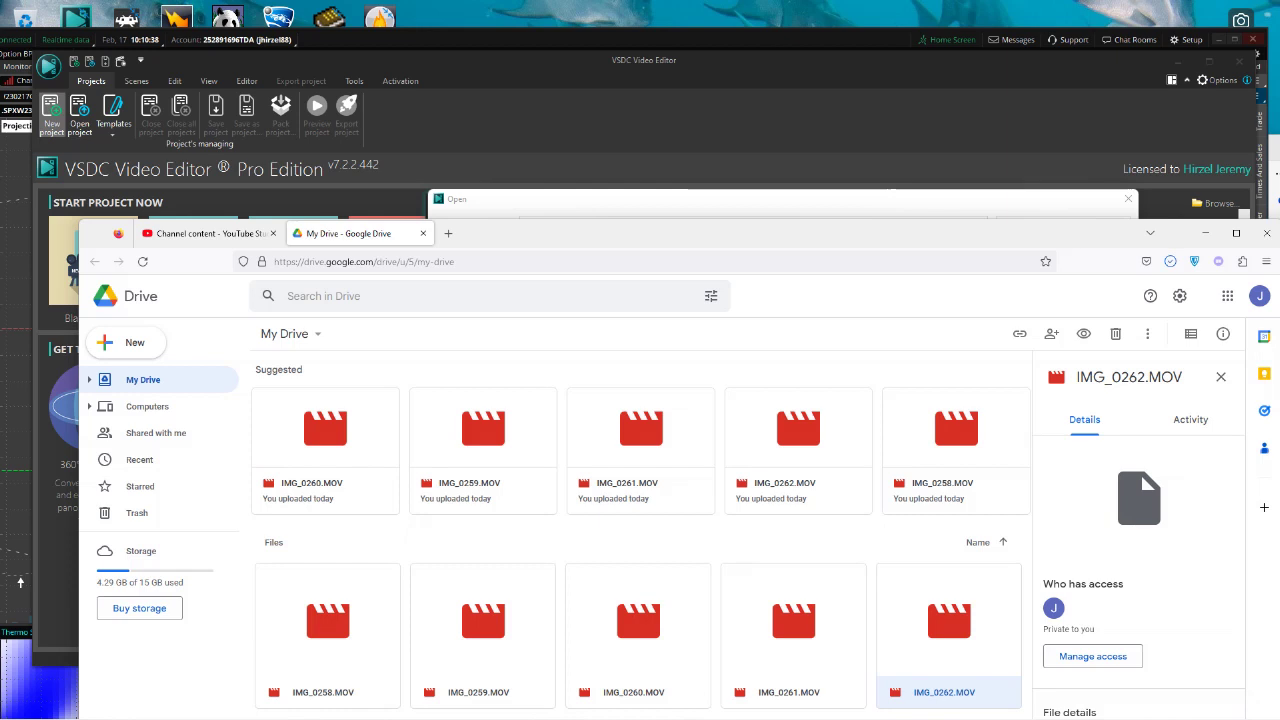
Move the thinkorswim window lower on the desktop and the Google Drive browser window higher.
click(426, 704)
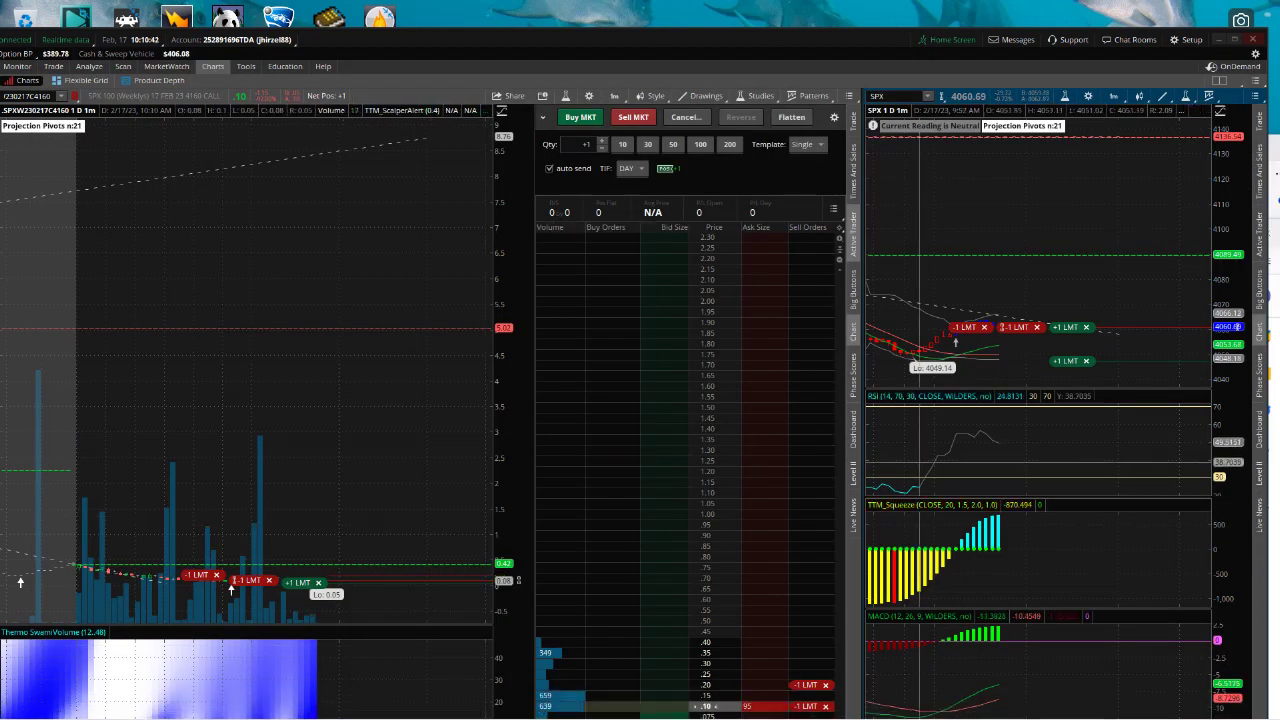
drag(760, 40, 693, 402)
drag(700, 234, 670, 77)
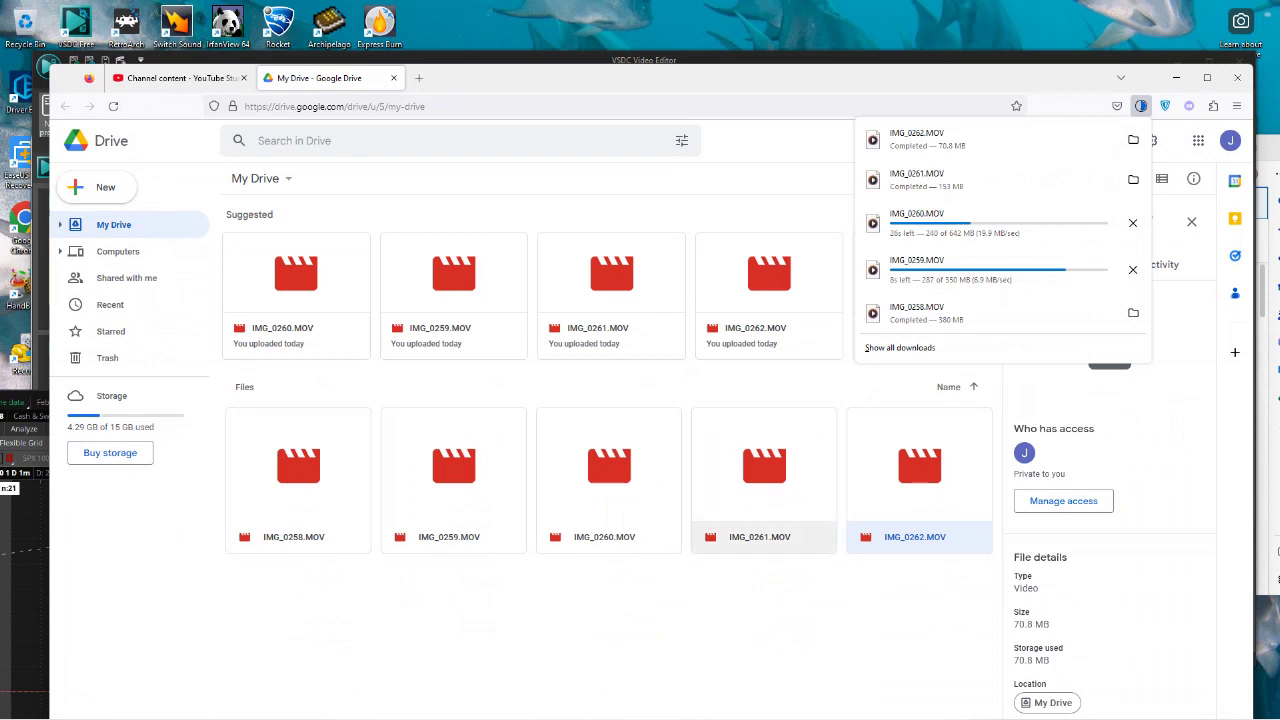
Switch to VSDC Video Editor, import IMG_0258.MOV from the Downloads folder and accept the project settings.
mouse_move(426, 704)
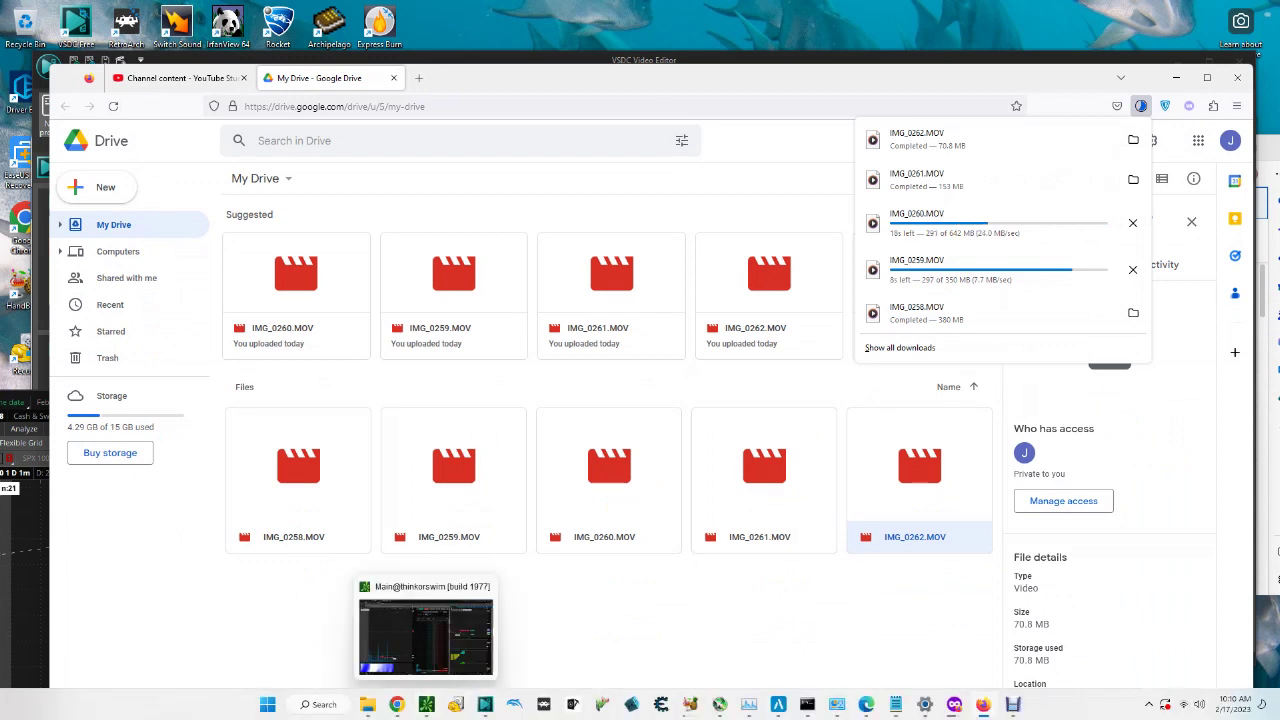
click(485, 704)
click(487, 422)
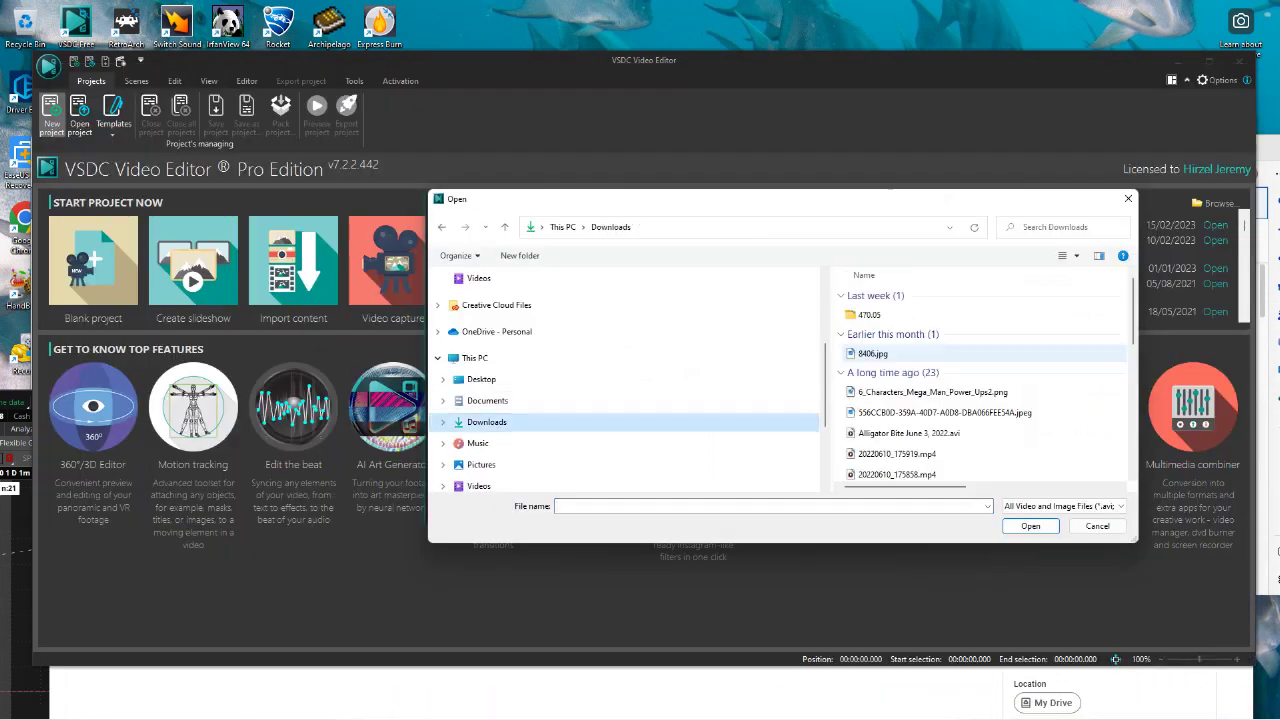
click(885, 315)
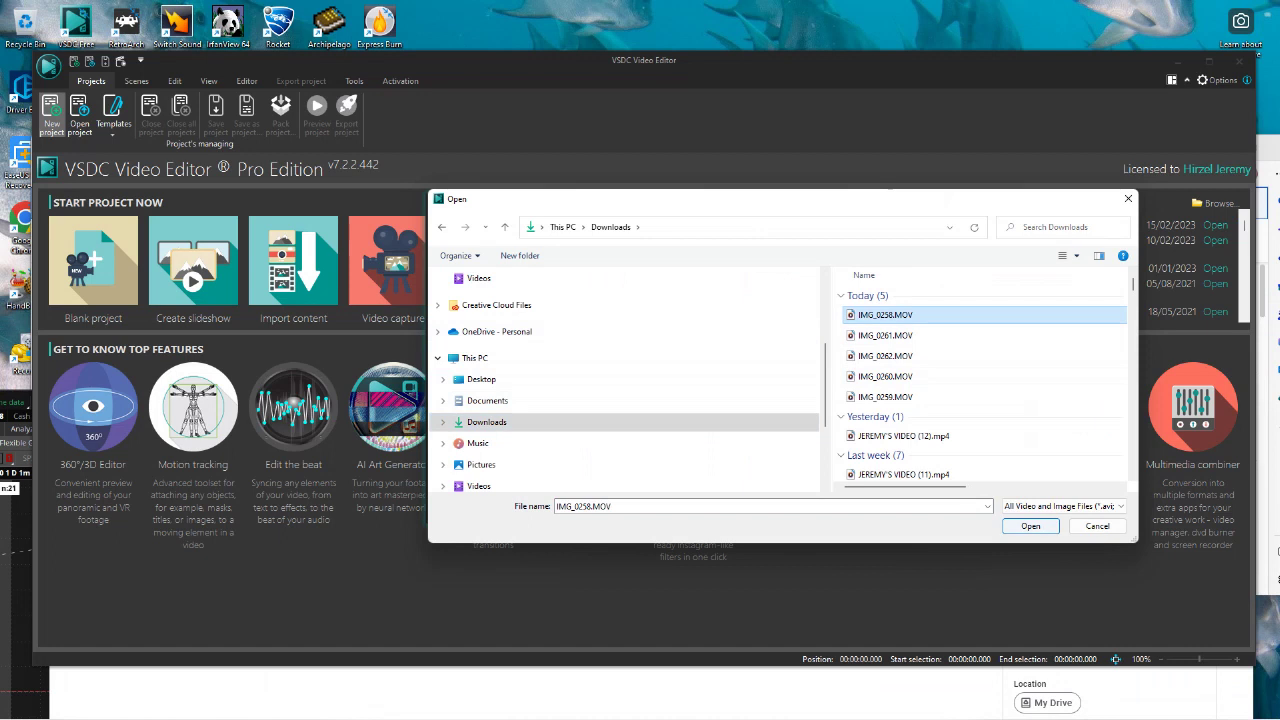
double_click(885, 315)
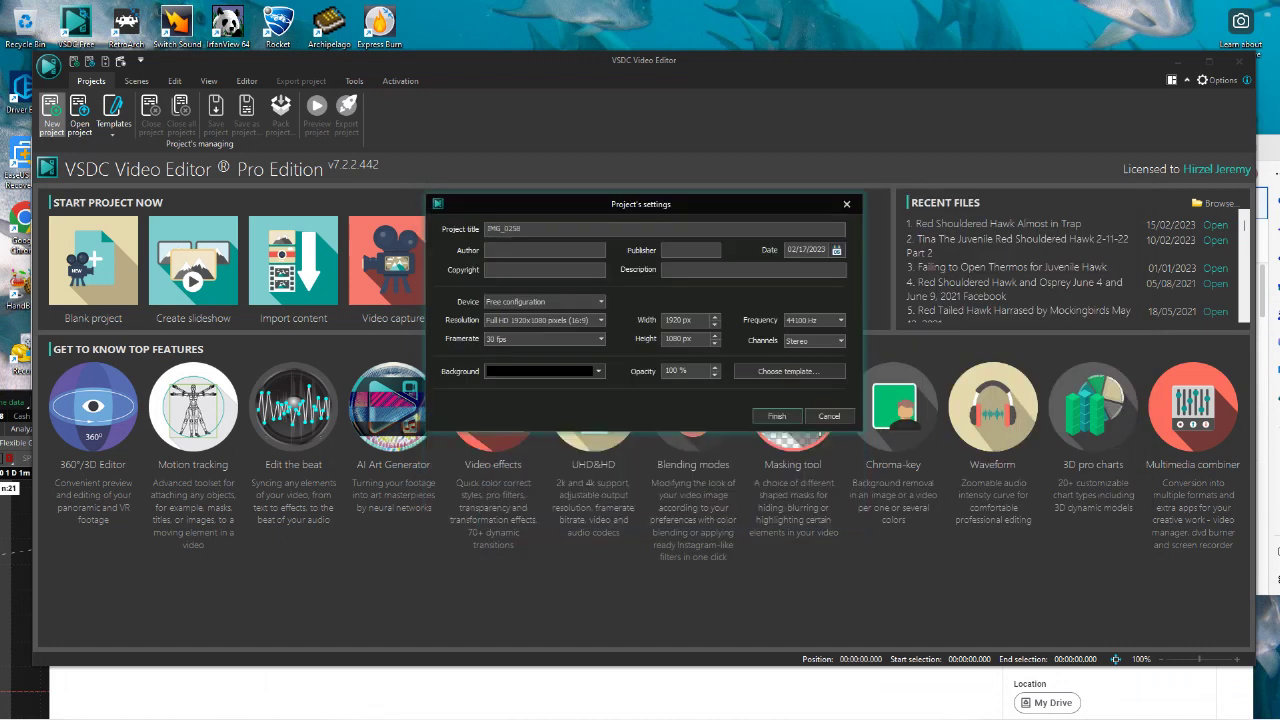
click(778, 416)
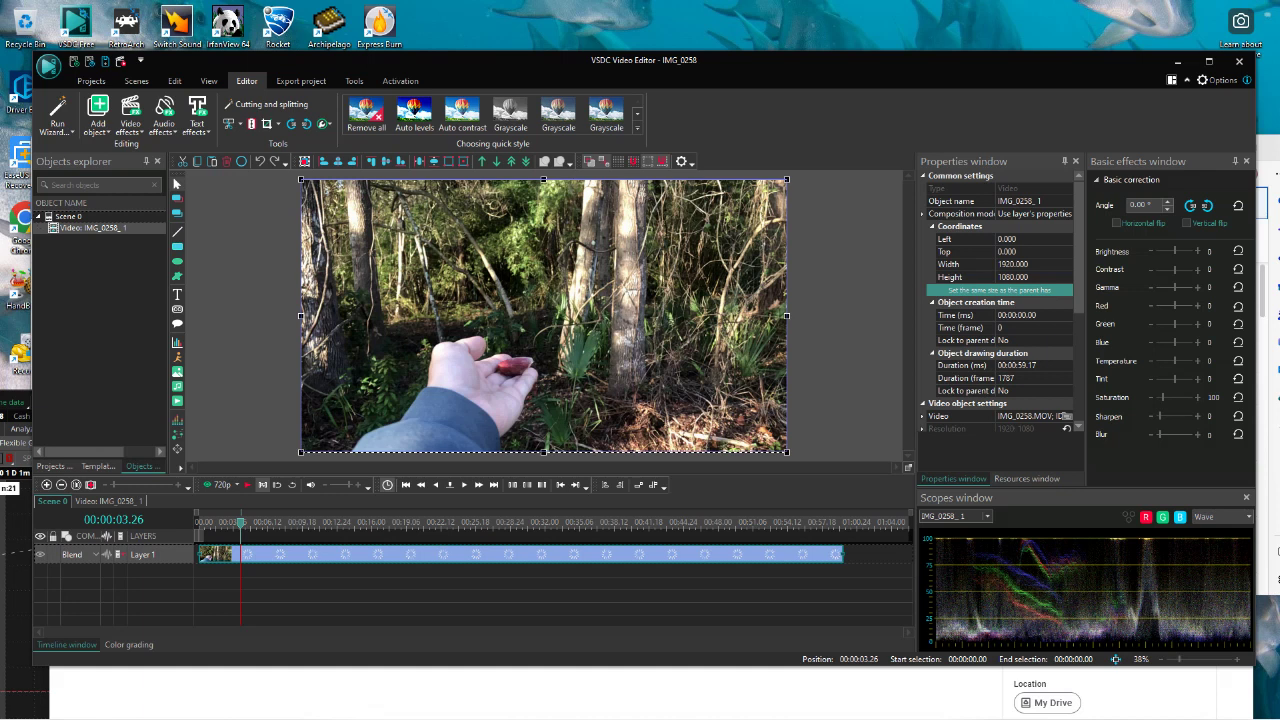
Scrub through the IMG_0258 clip and set the playhead at 00:00:26.03, where the hand reaches the branch.
click(305, 522)
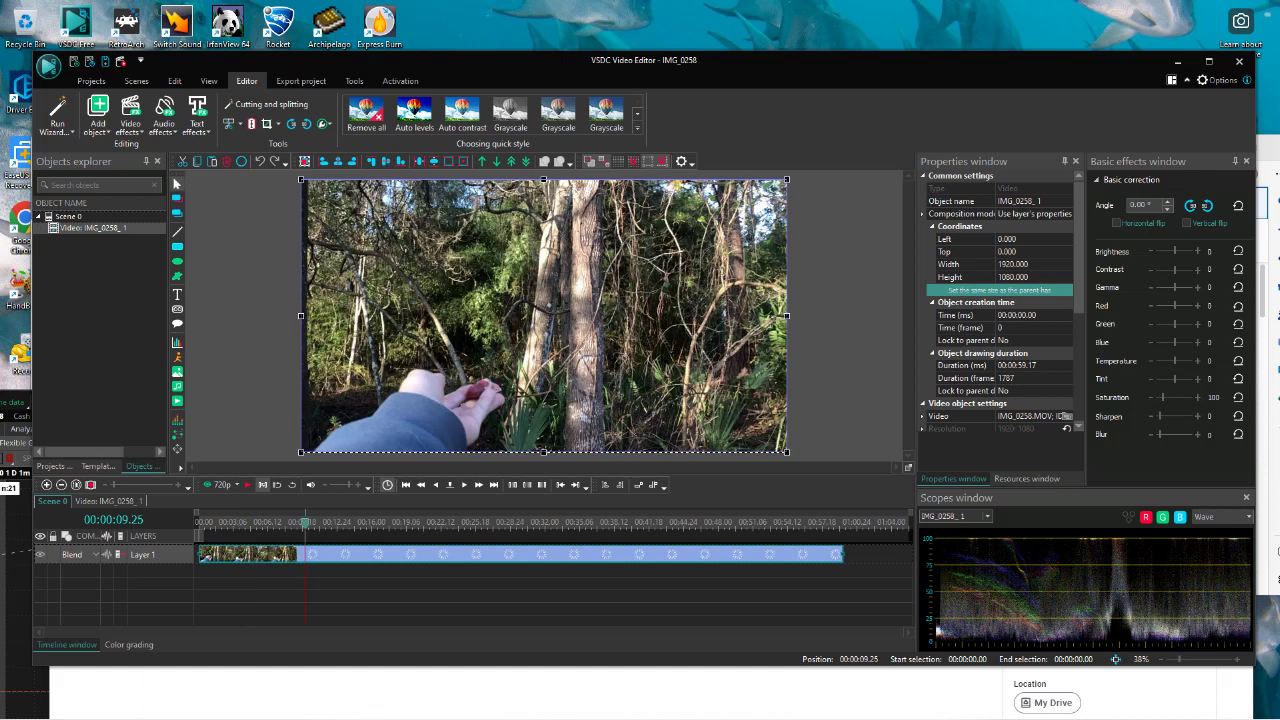
click(388, 522)
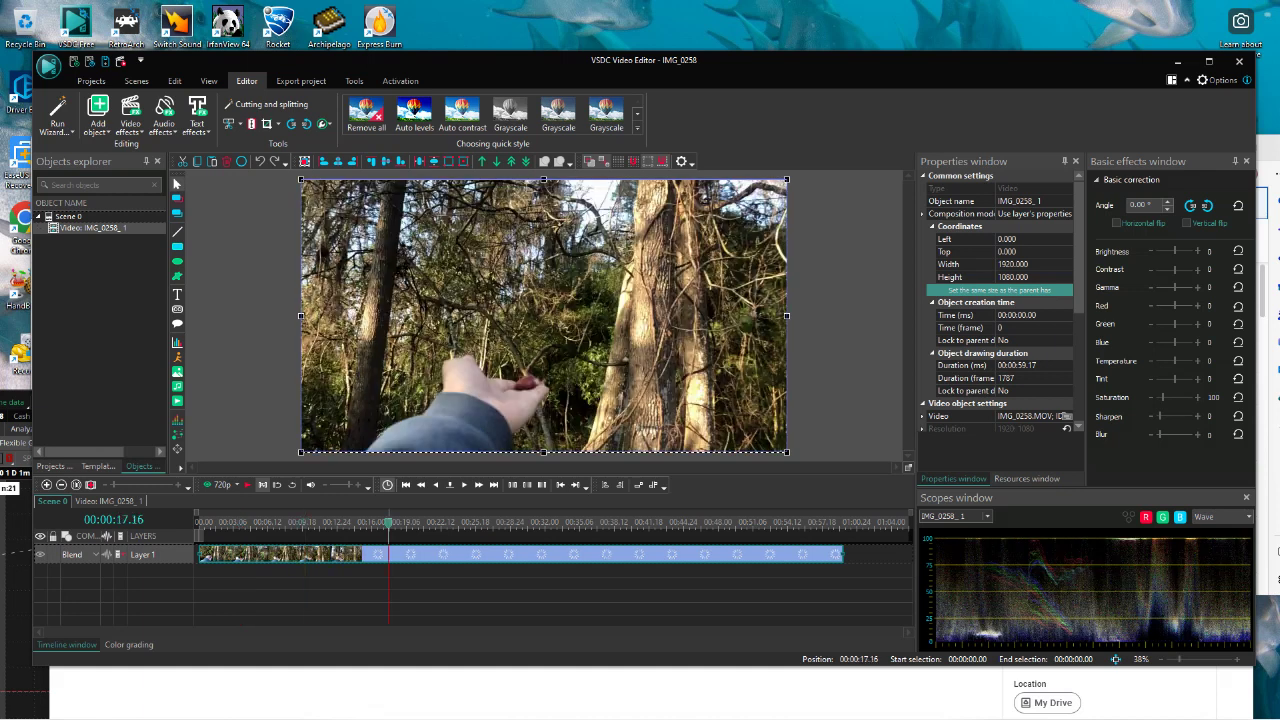
click(453, 522)
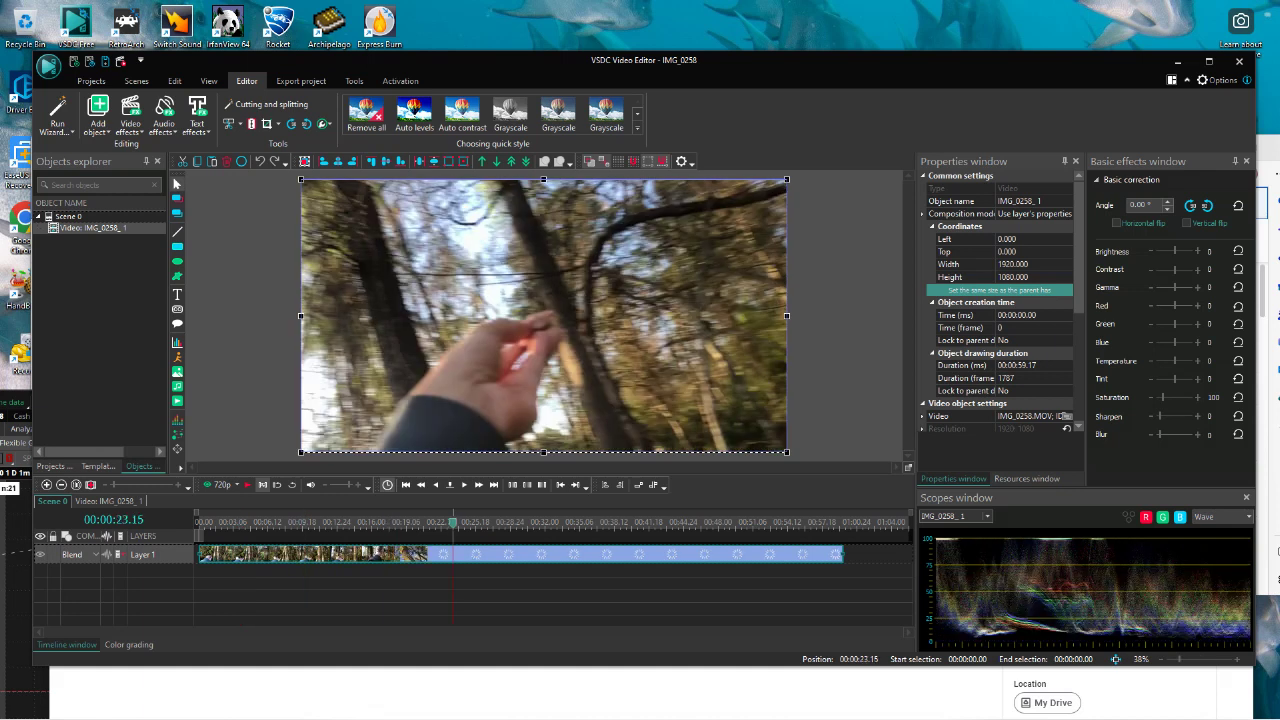
click(523, 522)
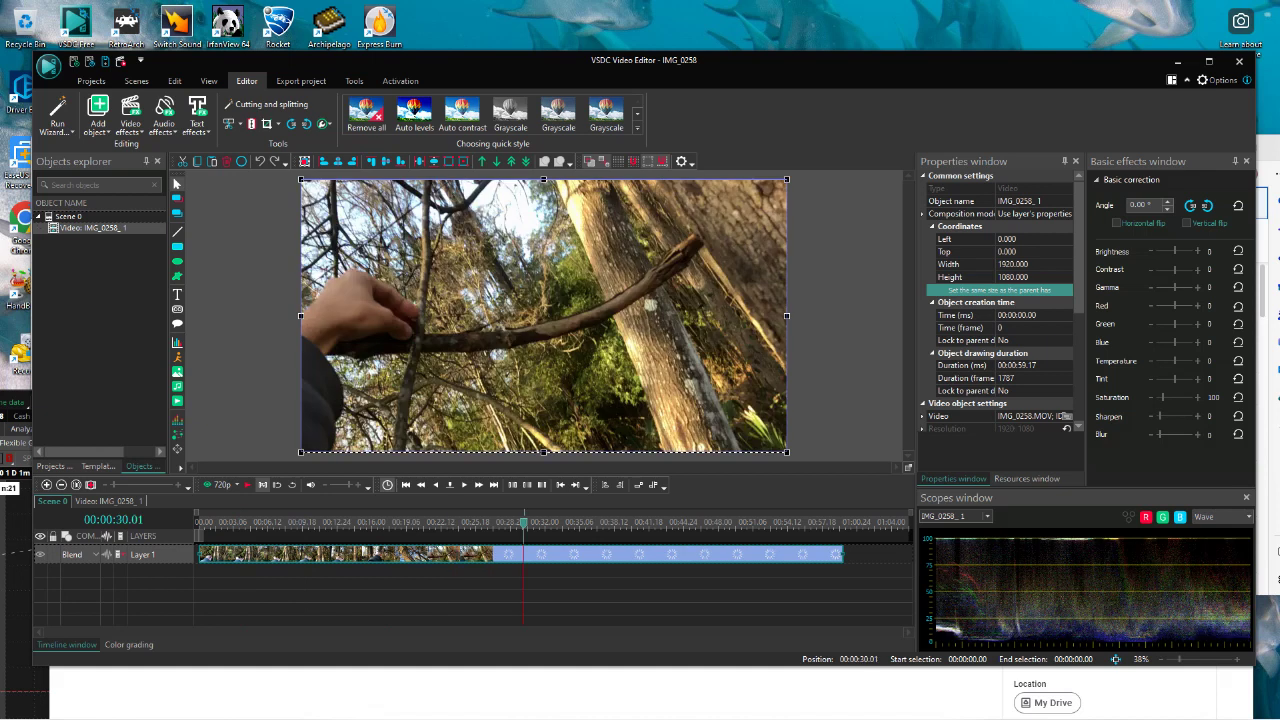
click(509, 522)
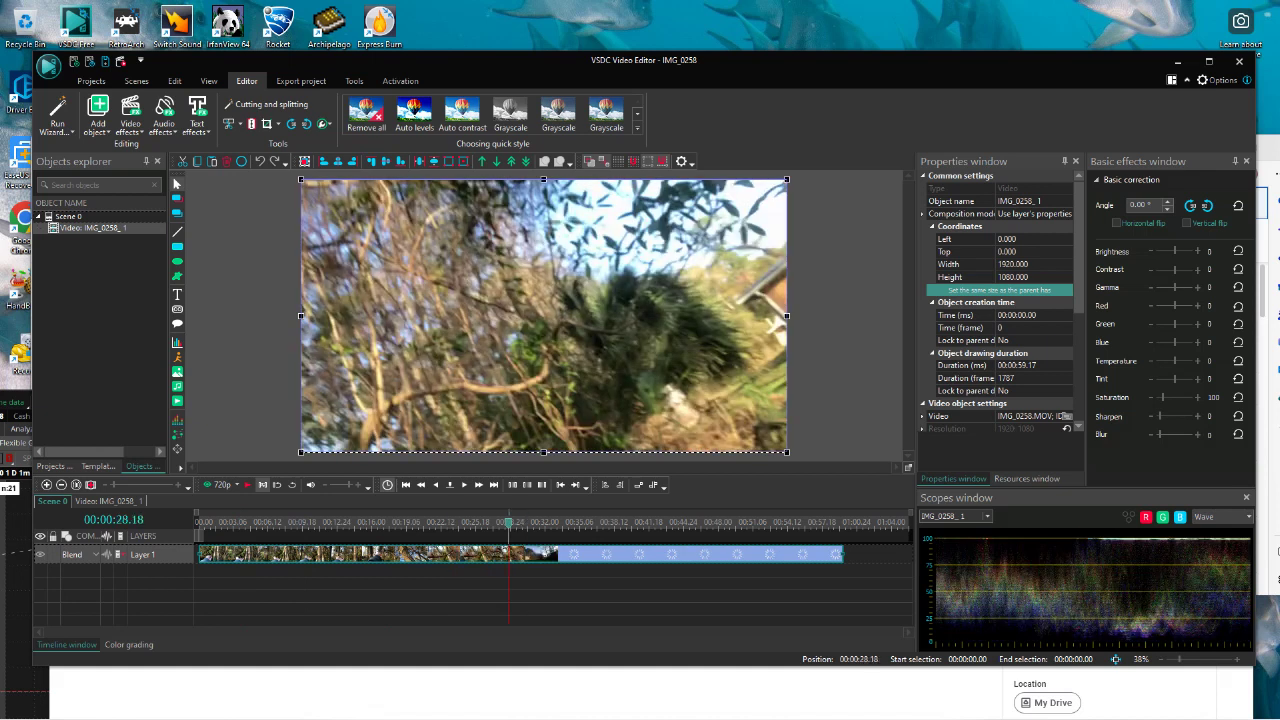
click(505, 522)
click(498, 522)
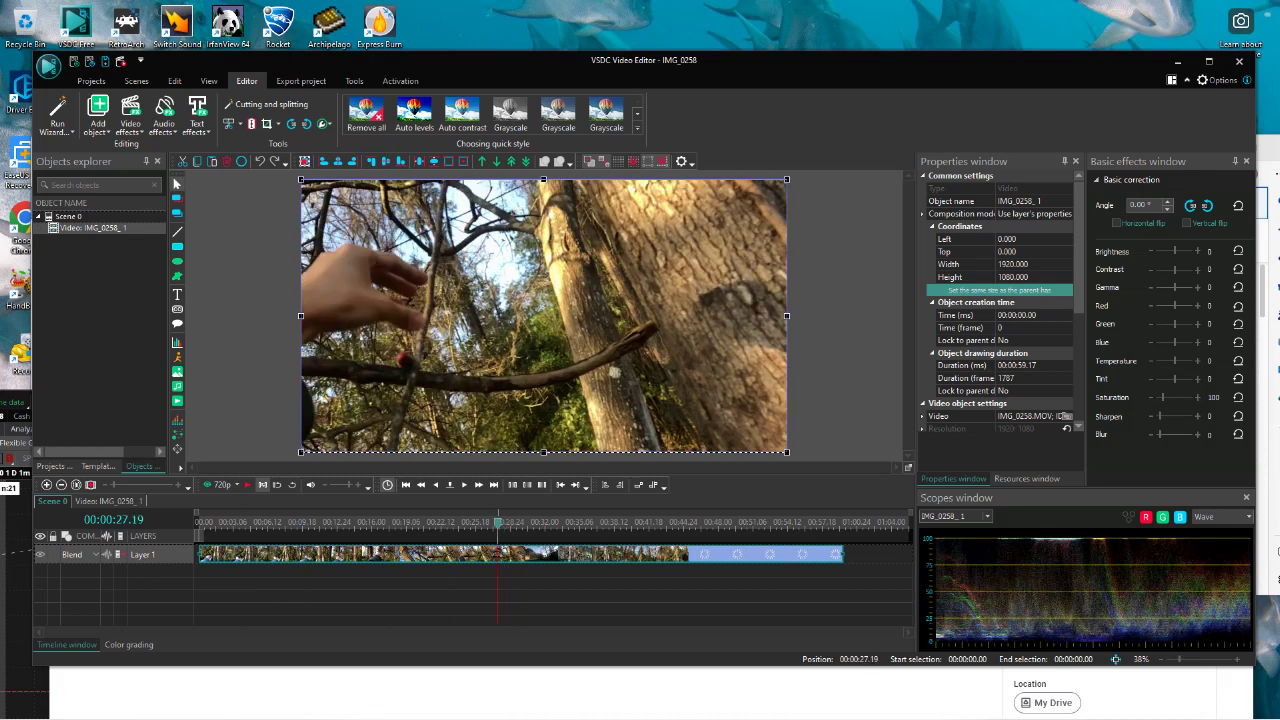
click(497, 522)
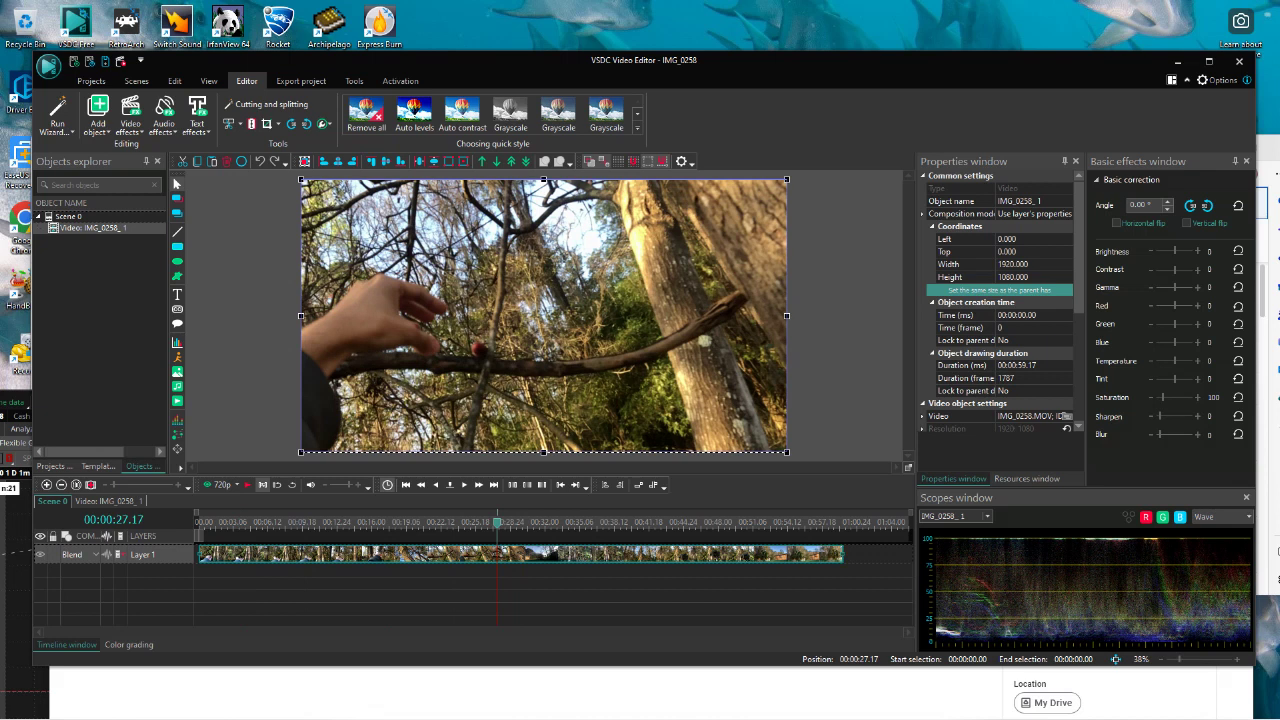
drag(497, 522, 481, 522)
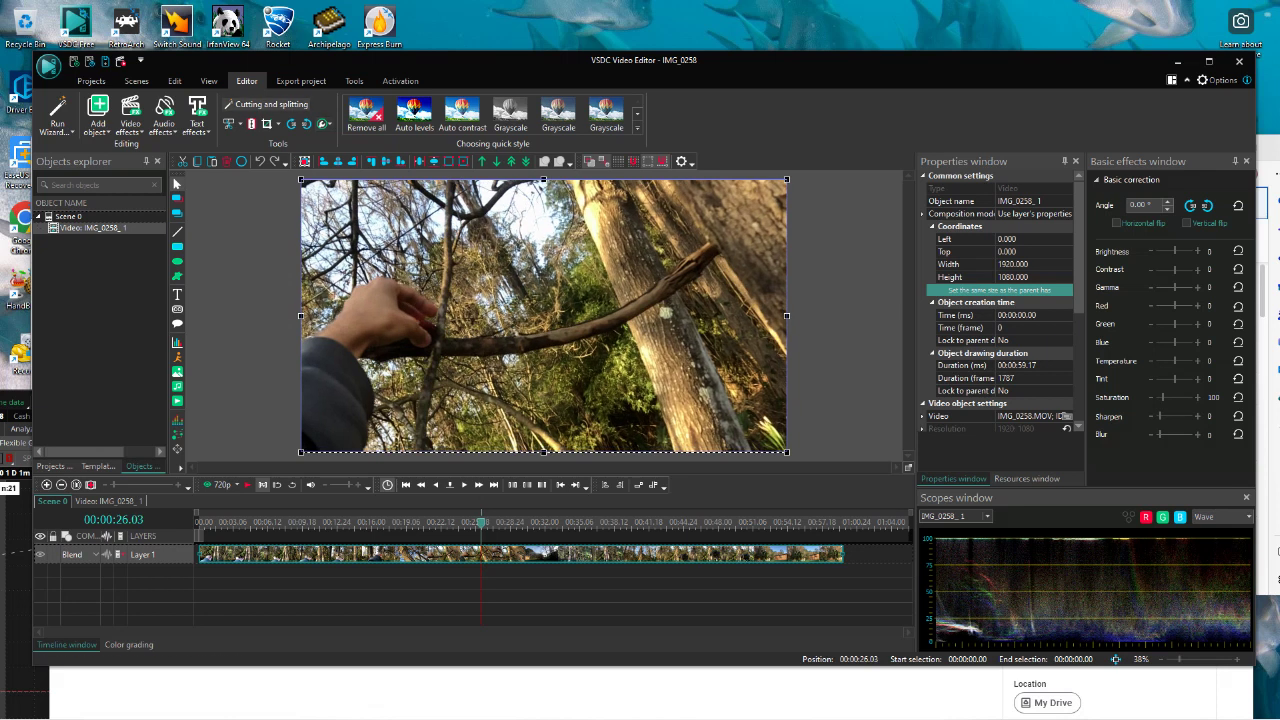
Cut away the part of the clip before the playhead and move the remaining footage to the start of the timeline.
click(229, 124)
click(340, 595)
click(340, 554)
key(Delete)
click(580, 554)
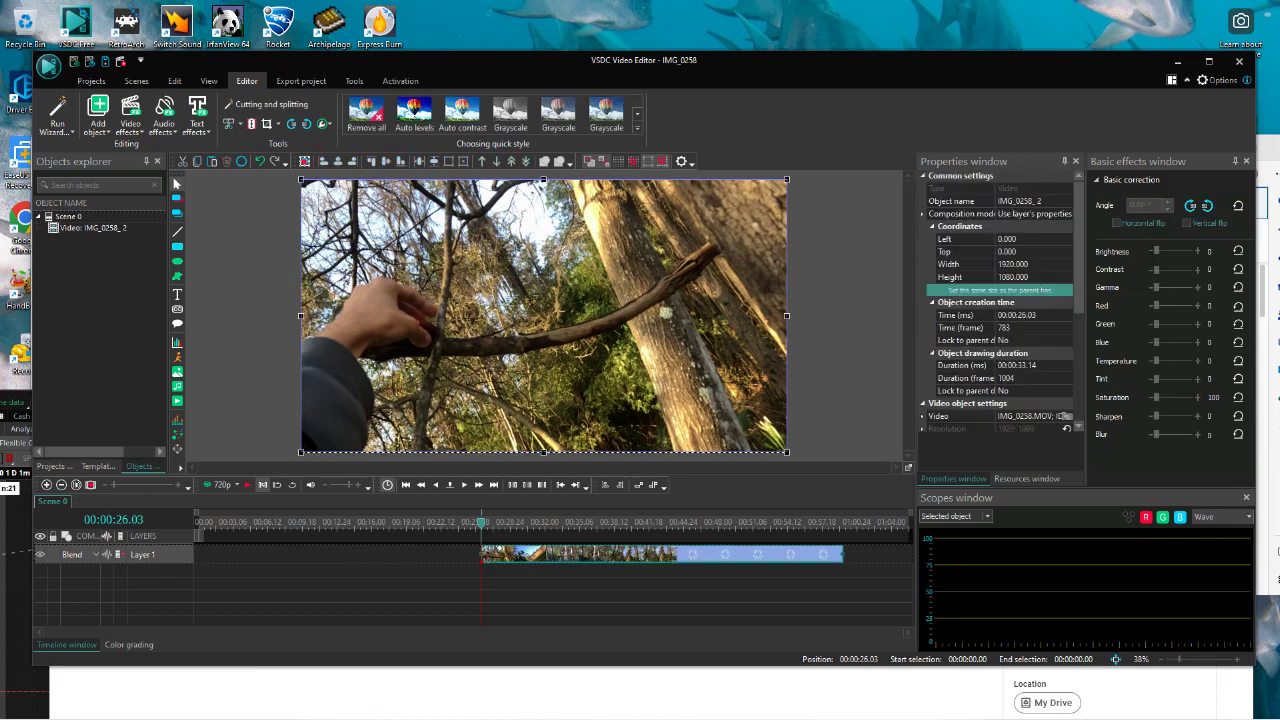
drag(580, 554, 298, 554)
key(Home)
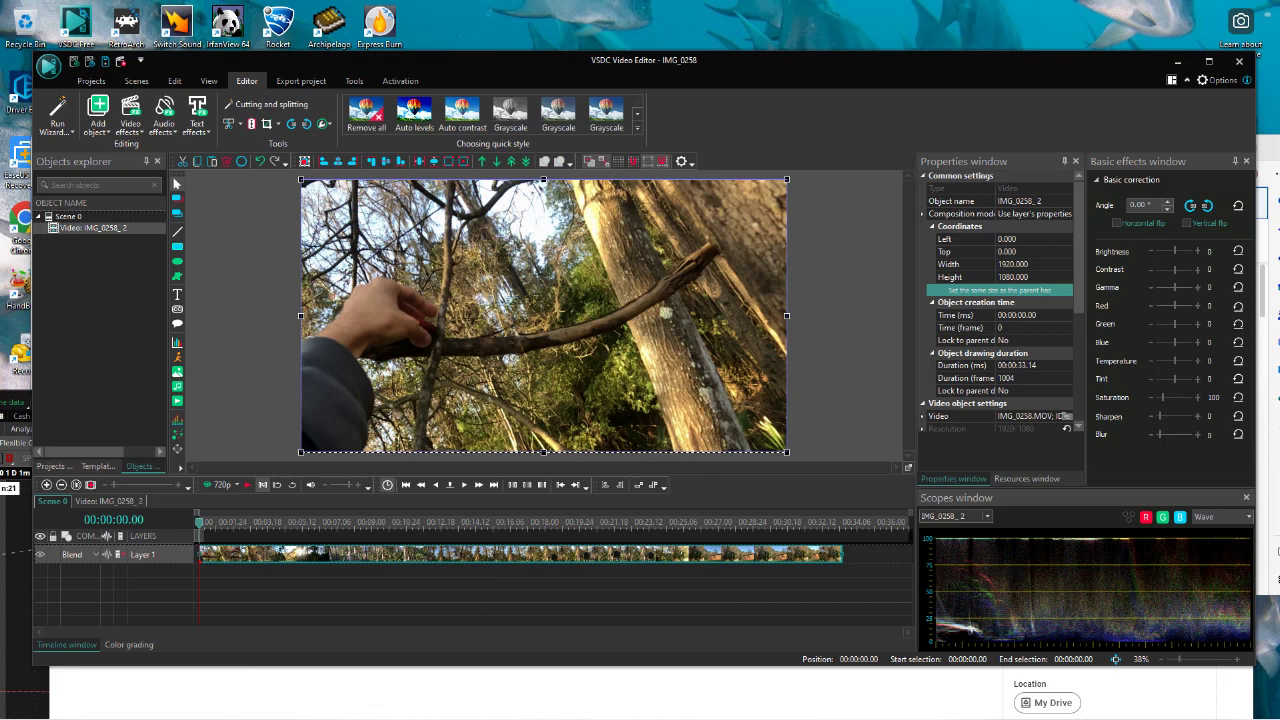
Switch to thinkorswim, move its window higher on the desktop and return to VSDC Video Editor.
key(alt+Tab)
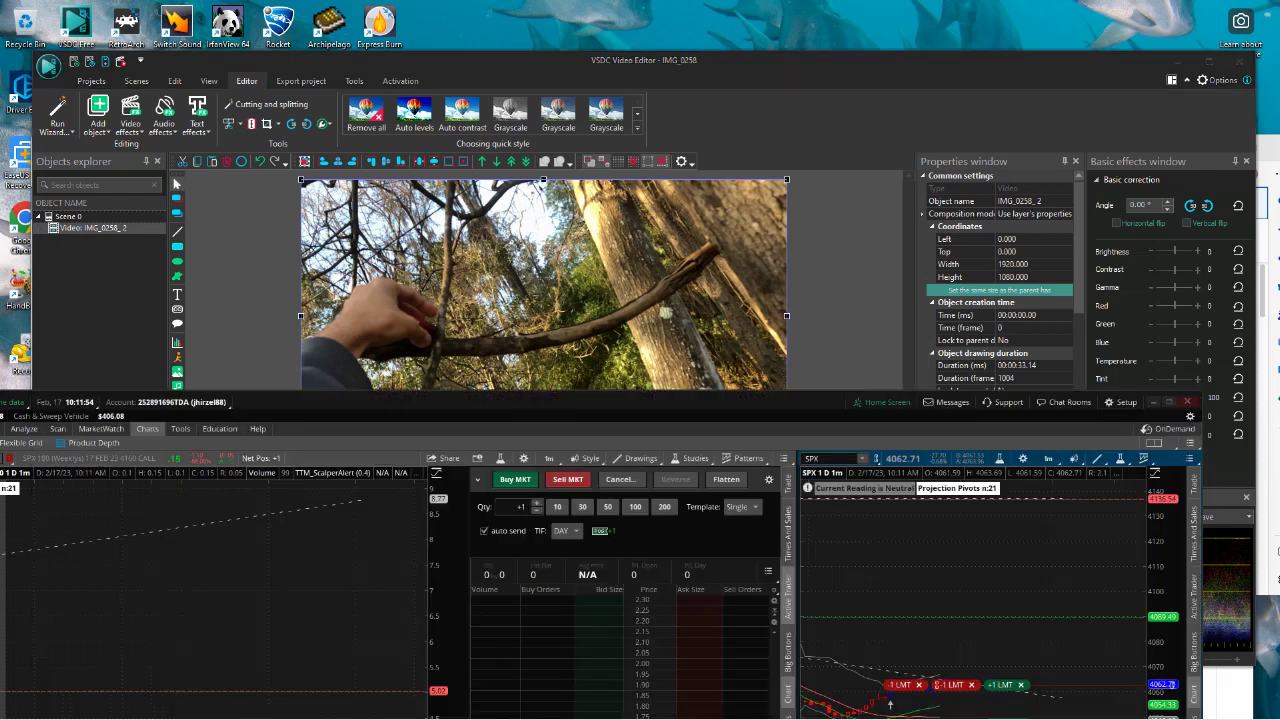
drag(540, 402, 544, 341)
key(alt+Tab)
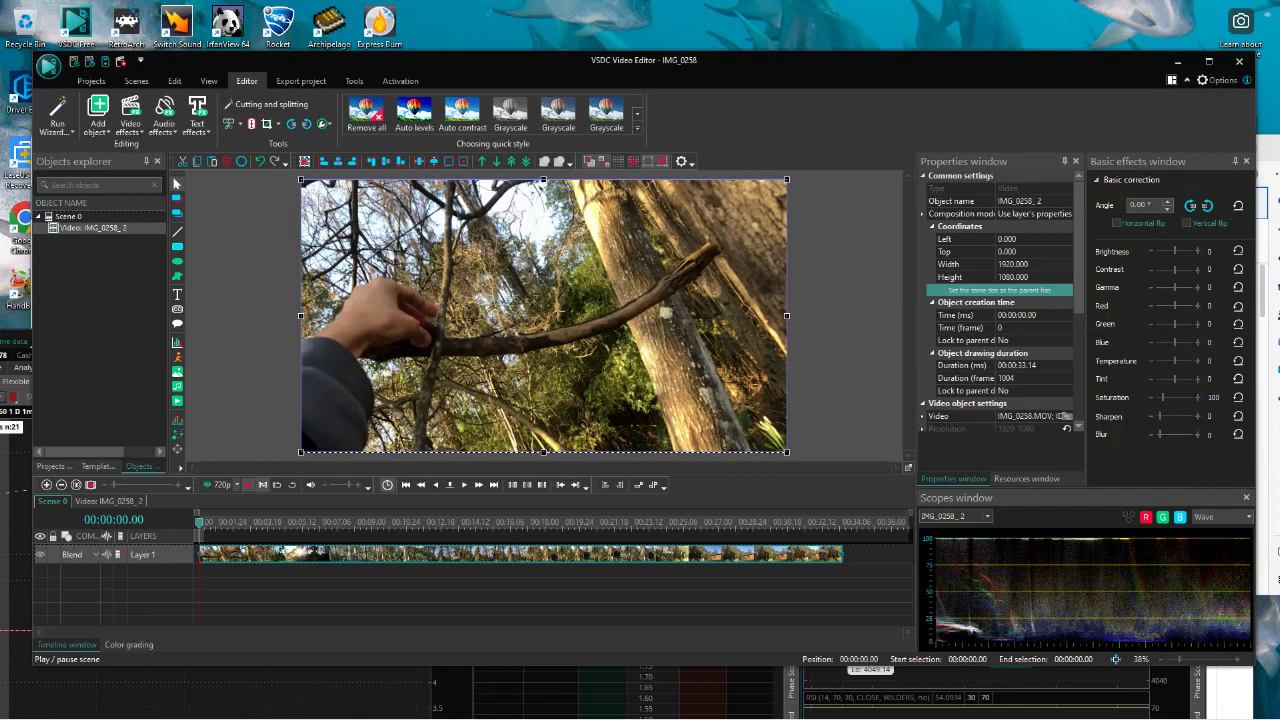
Play the trimmed clip from the start and split it at 00:00:01.17.
key(space)
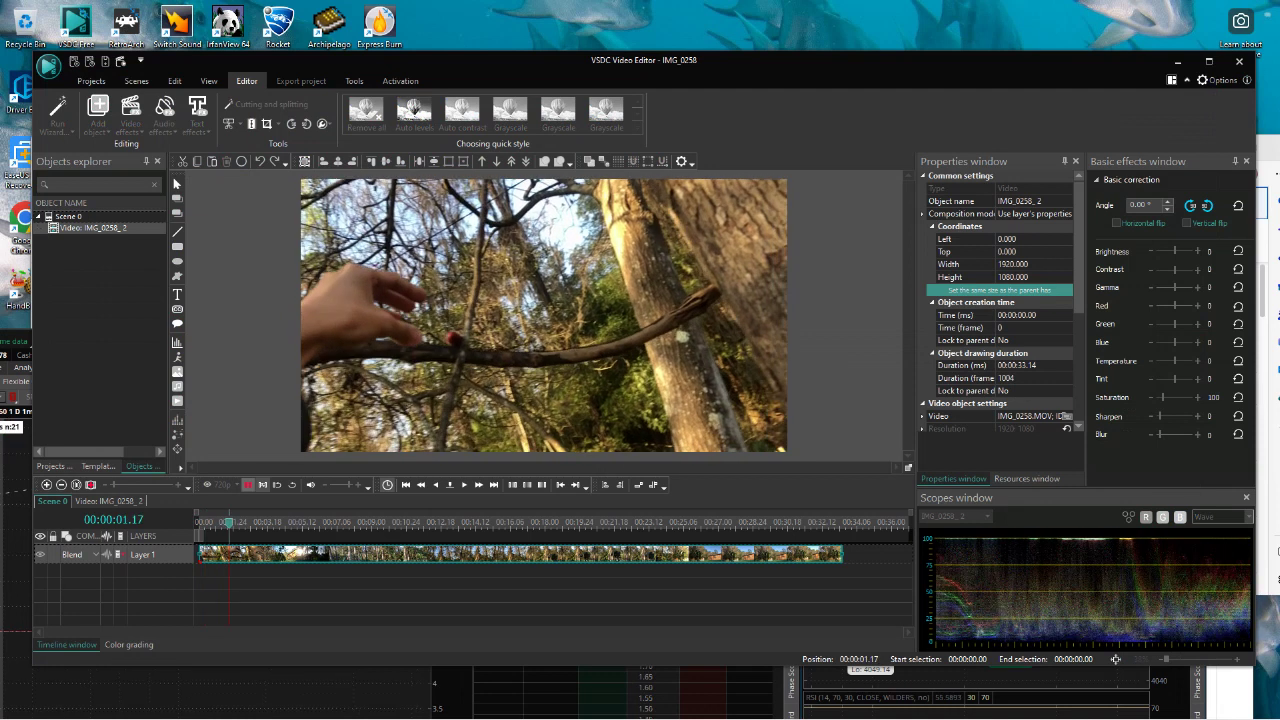
key(space)
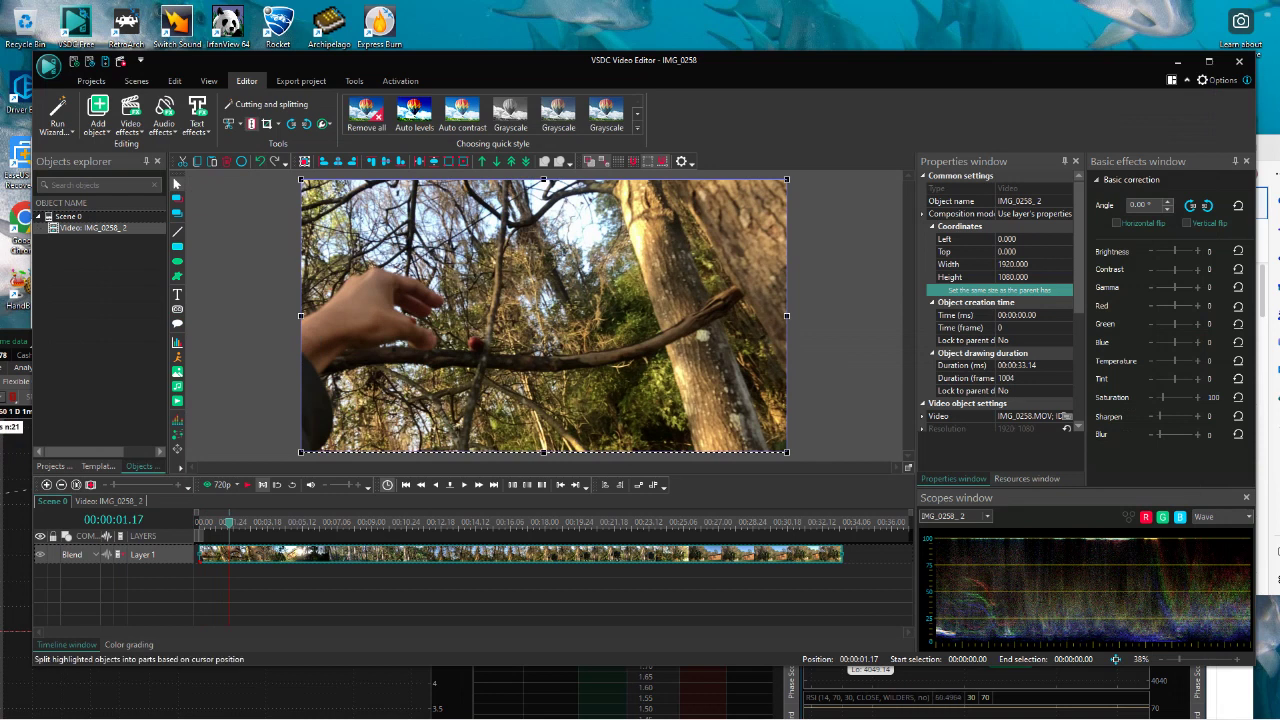
click(252, 124)
Check the footage around 00:00:14 to 00:00:18 for the end of the section to remove.
click(545, 523)
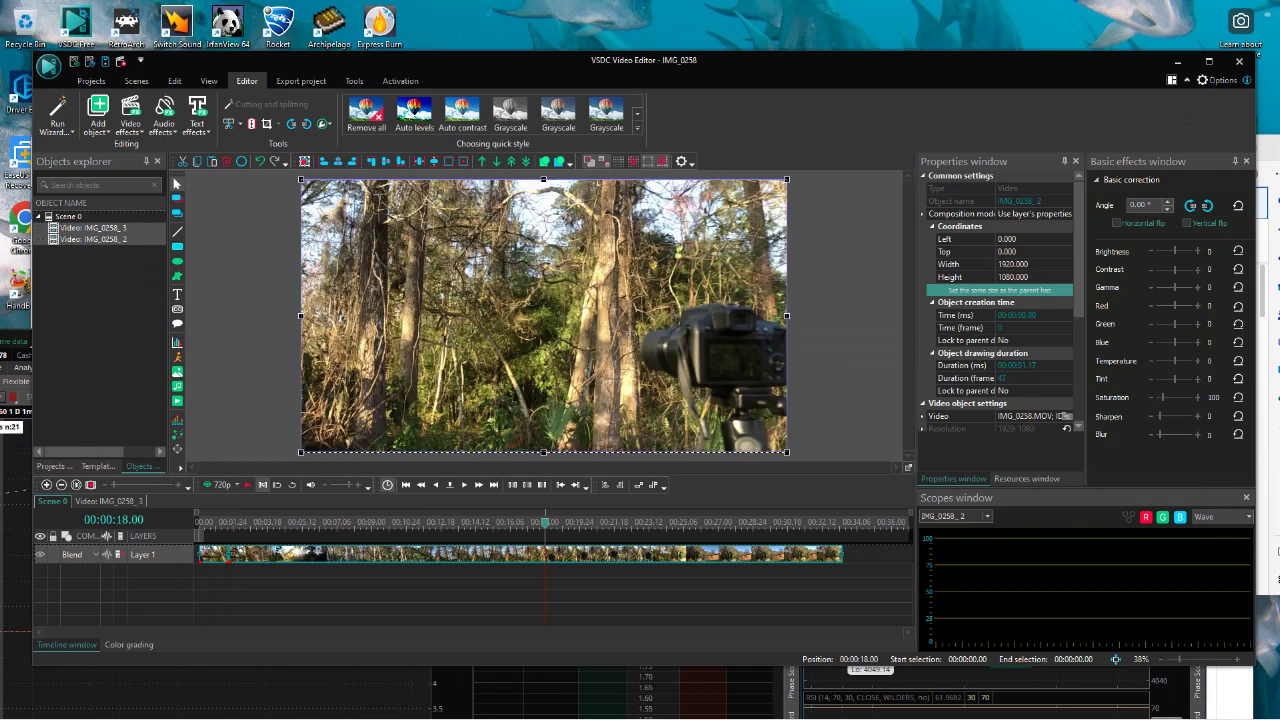
click(474, 523)
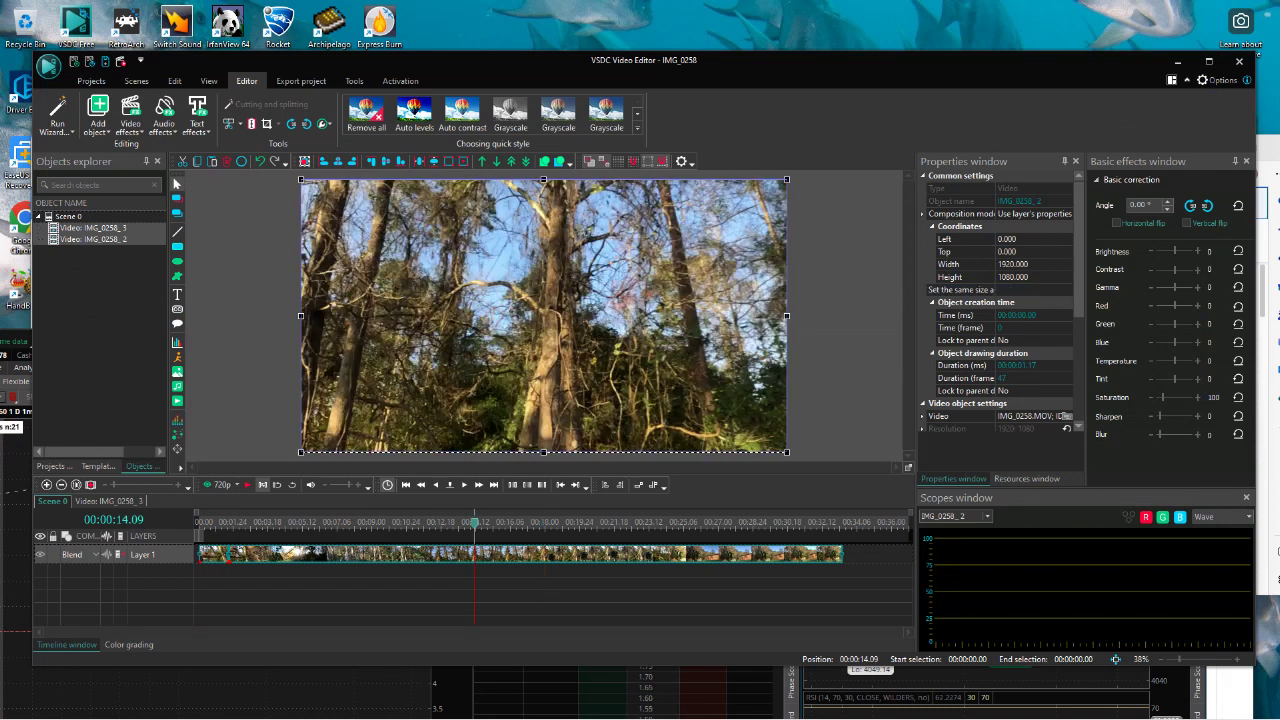
click(482, 523)
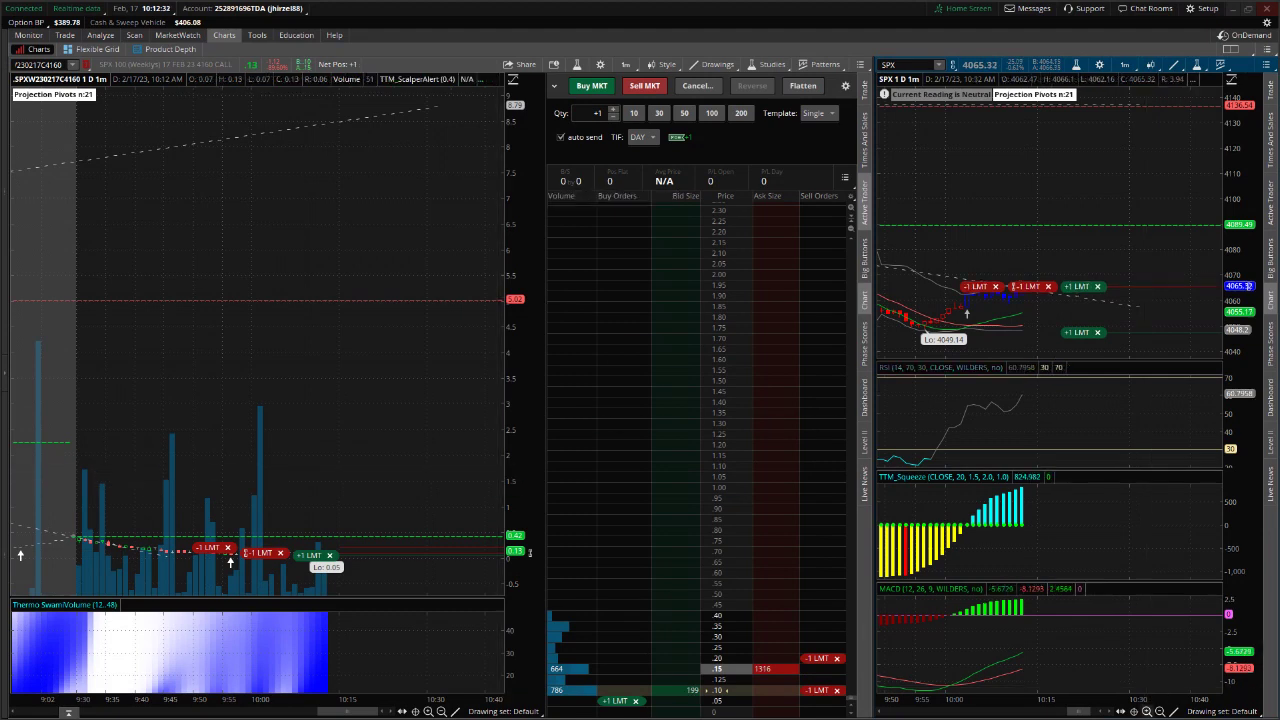
Zoom in on the SPX chart in thinkorswim, restore the window to its smaller size and return to VSDC Video Editor.
click(1147, 711)
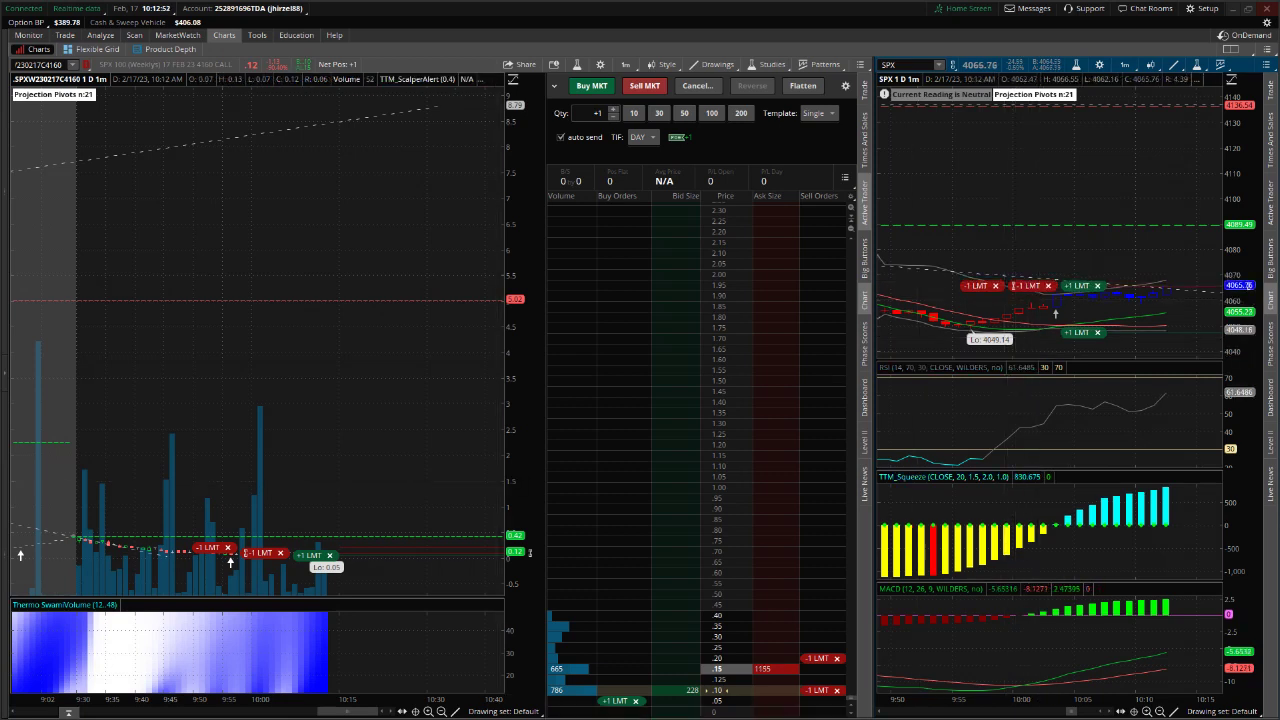
click(1249, 9)
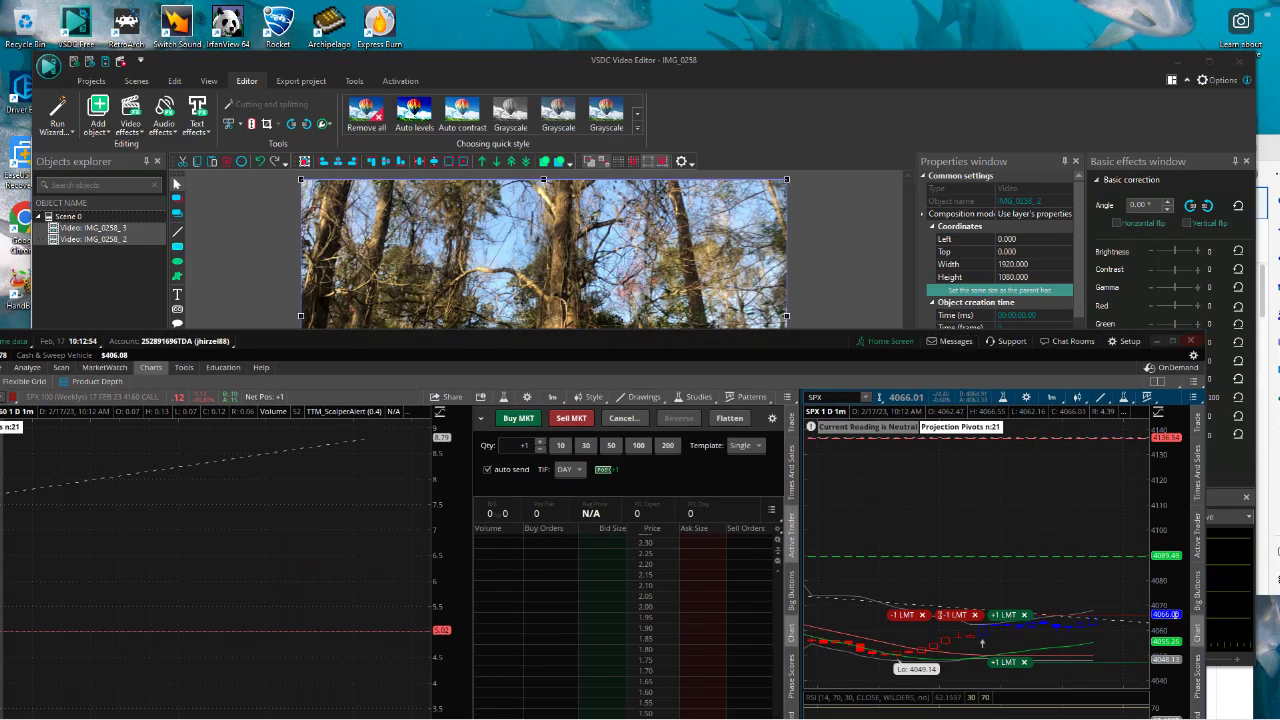
click(790, 61)
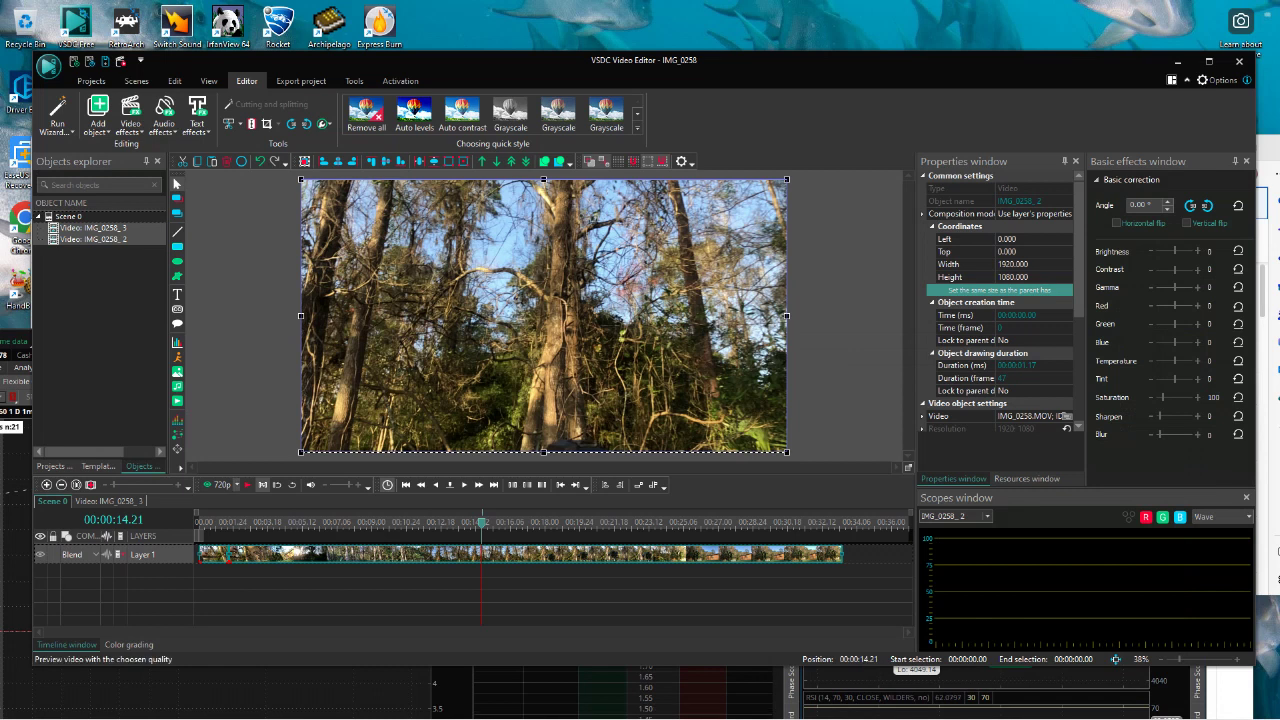
Preview the footage from 00:00:11.24 and split the second piece of the clip at 00:00:12.00.
click(248, 485)
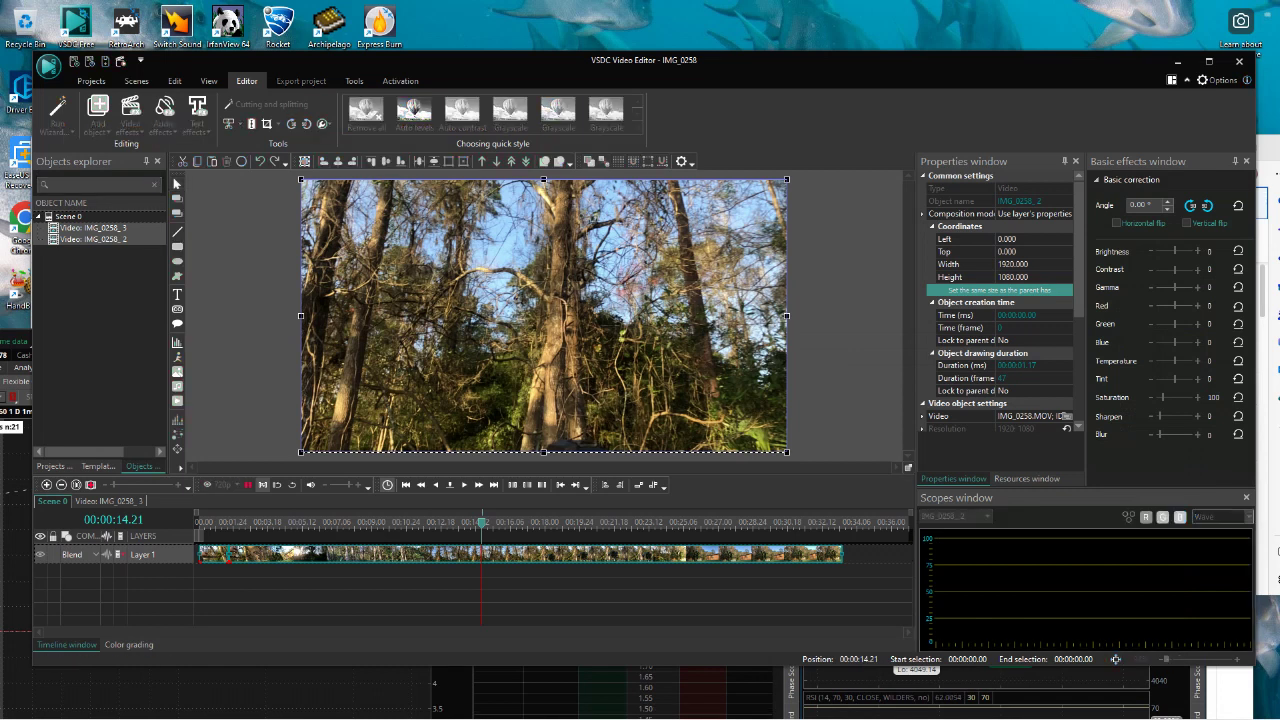
click(426, 522)
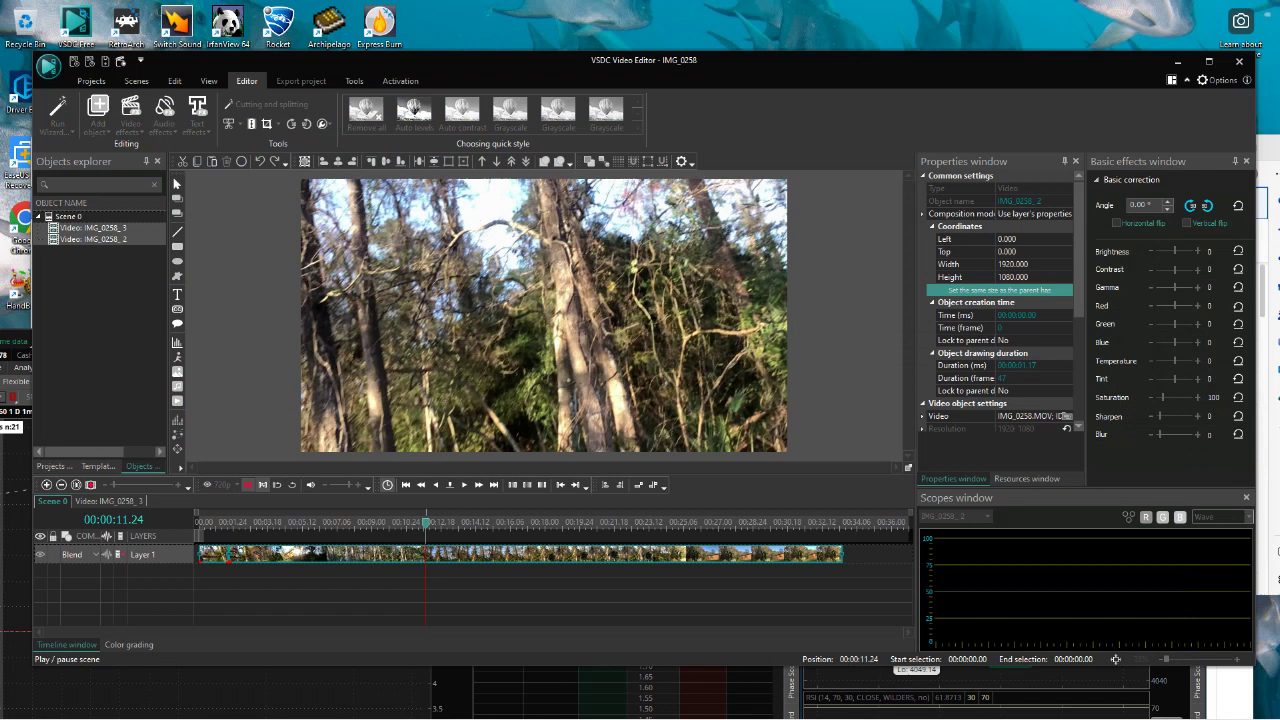
click(464, 485)
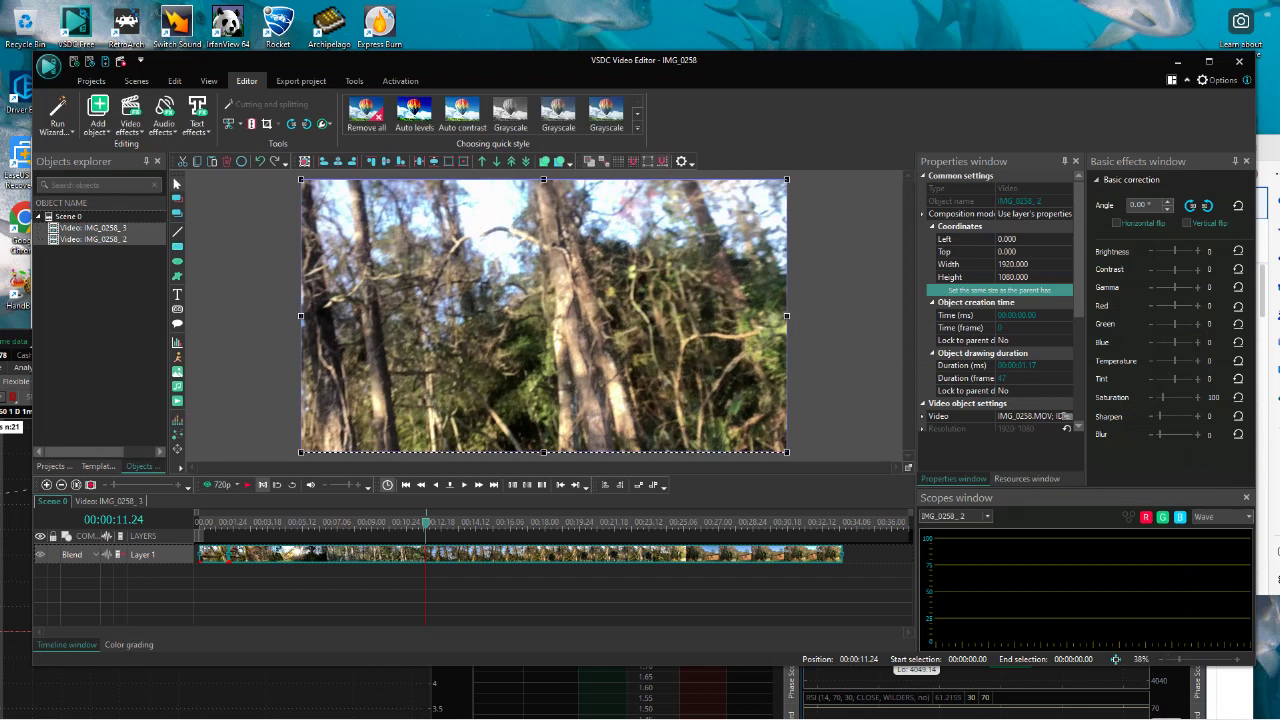
click(464, 485)
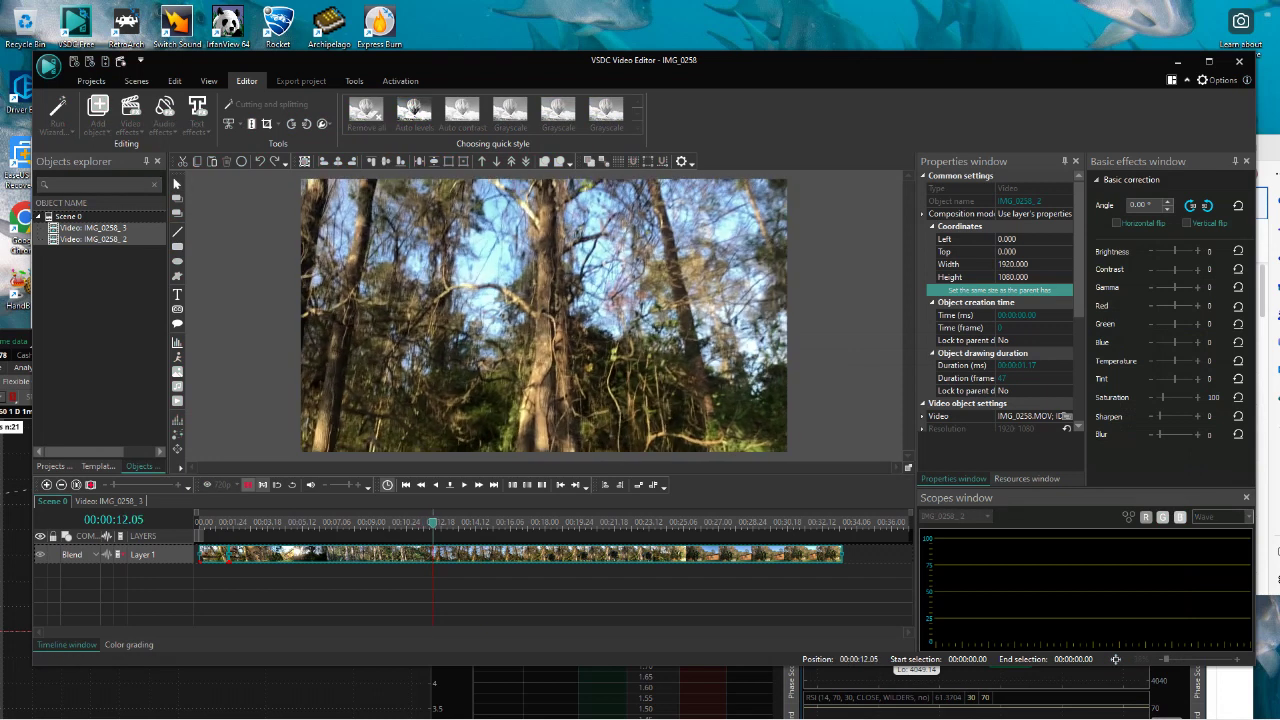
key(space)
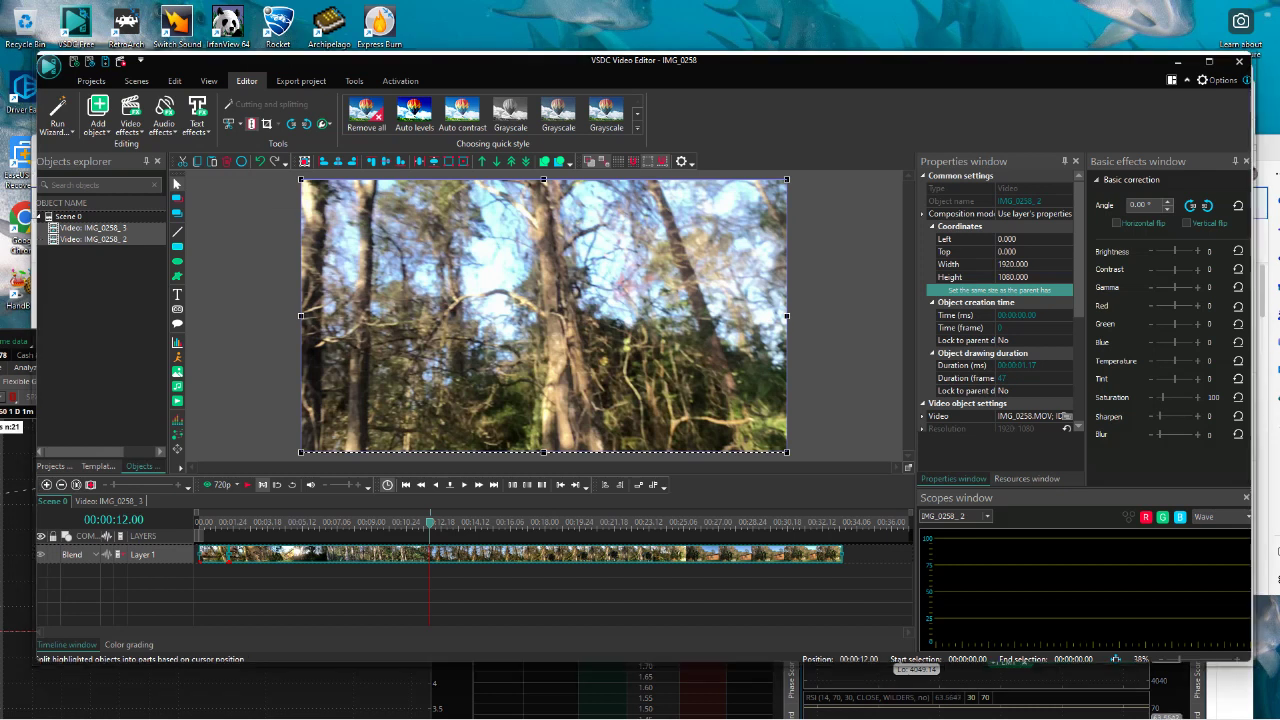
click(252, 123)
Delete the middle piece of the clip and close the gap by moving the last piece against the first.
click(330, 555)
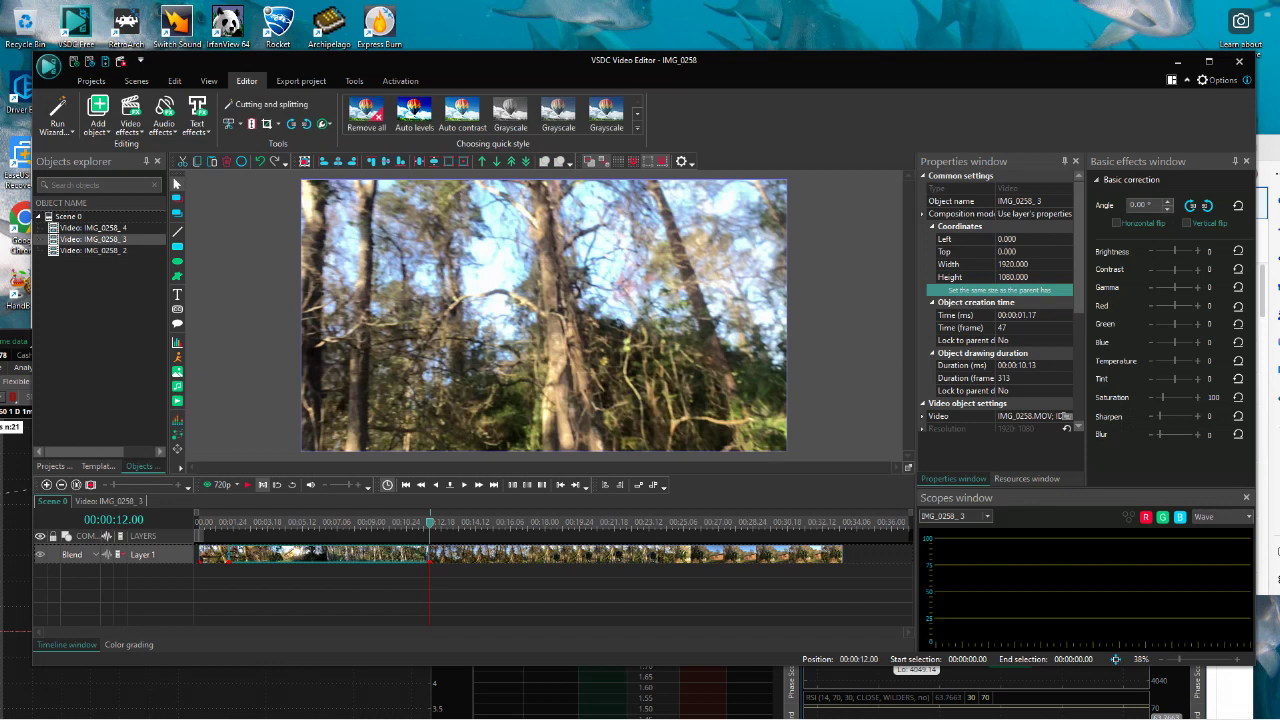
key(Delete)
drag(540, 555, 340, 555)
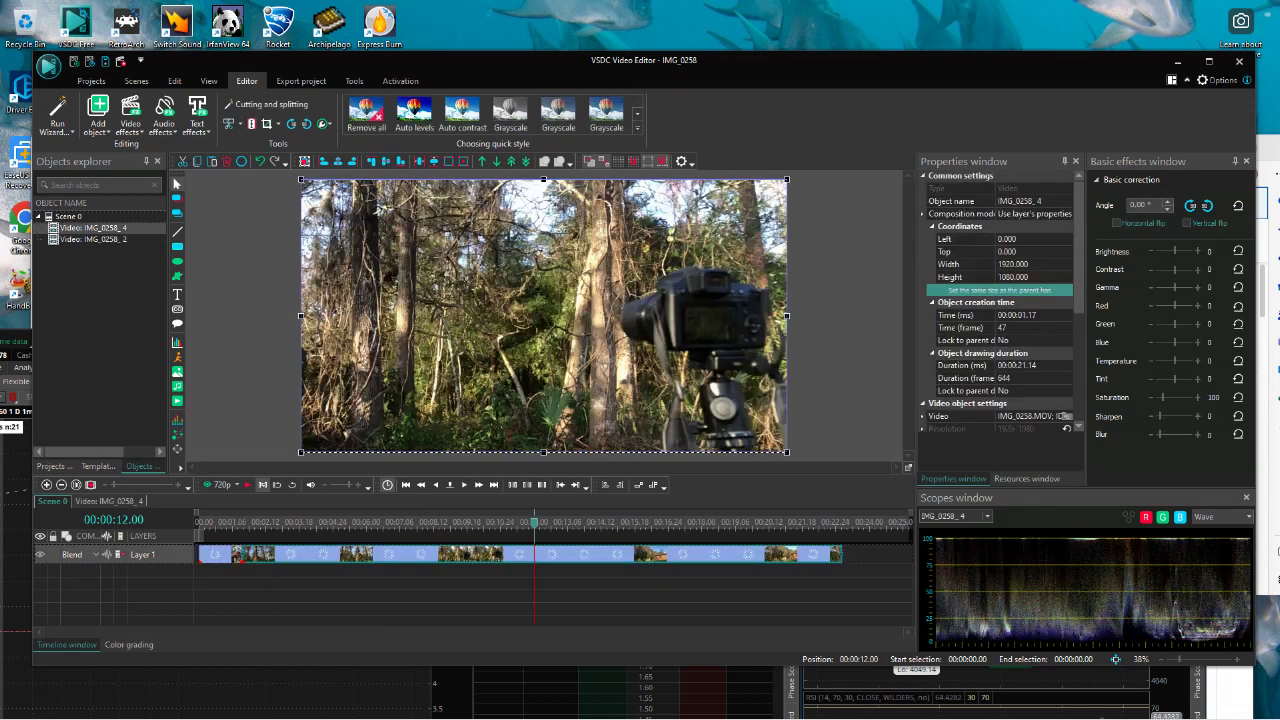
Scrub and play through the last piece of the clip and stop the playhead at 00:00:12.02.
click(319, 523)
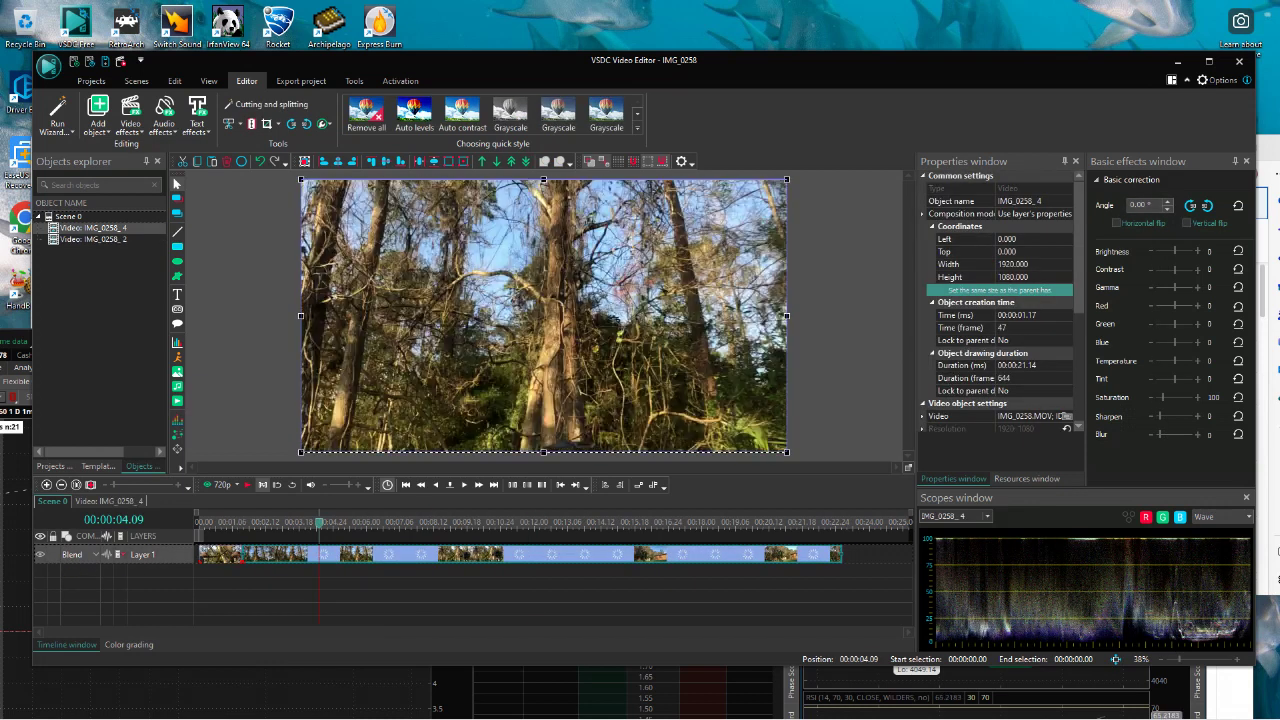
click(299, 523)
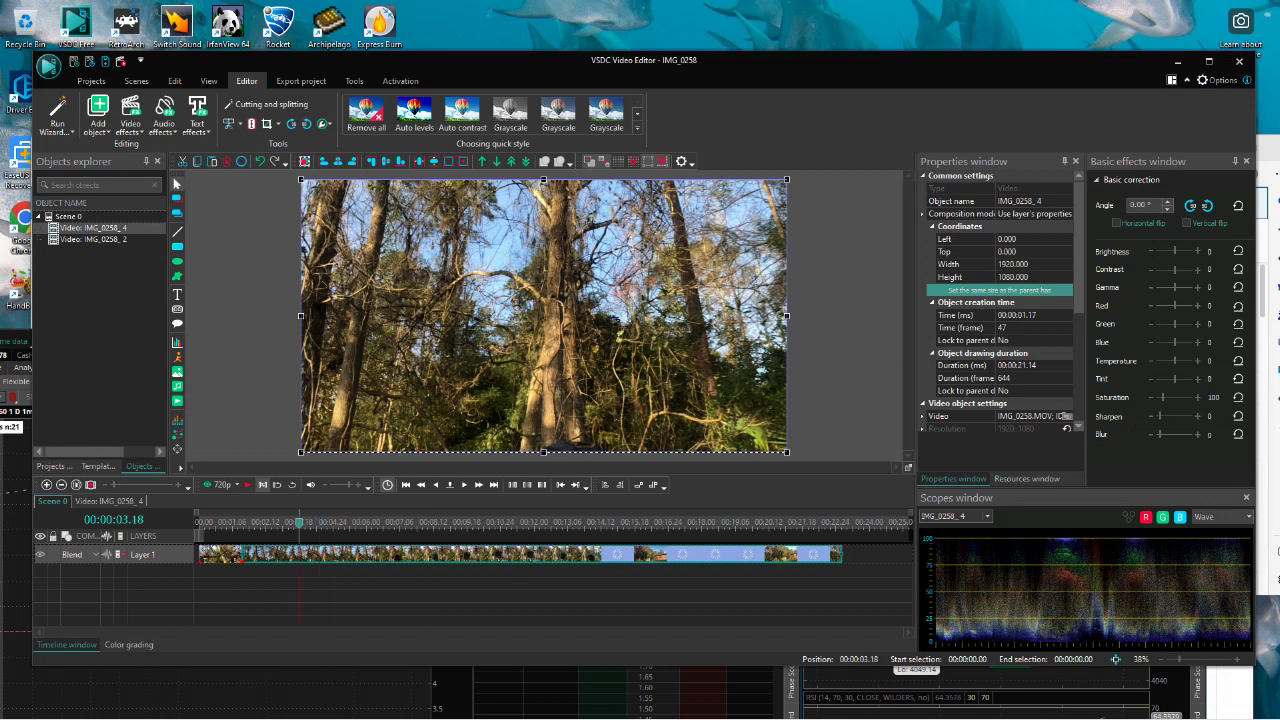
click(287, 523)
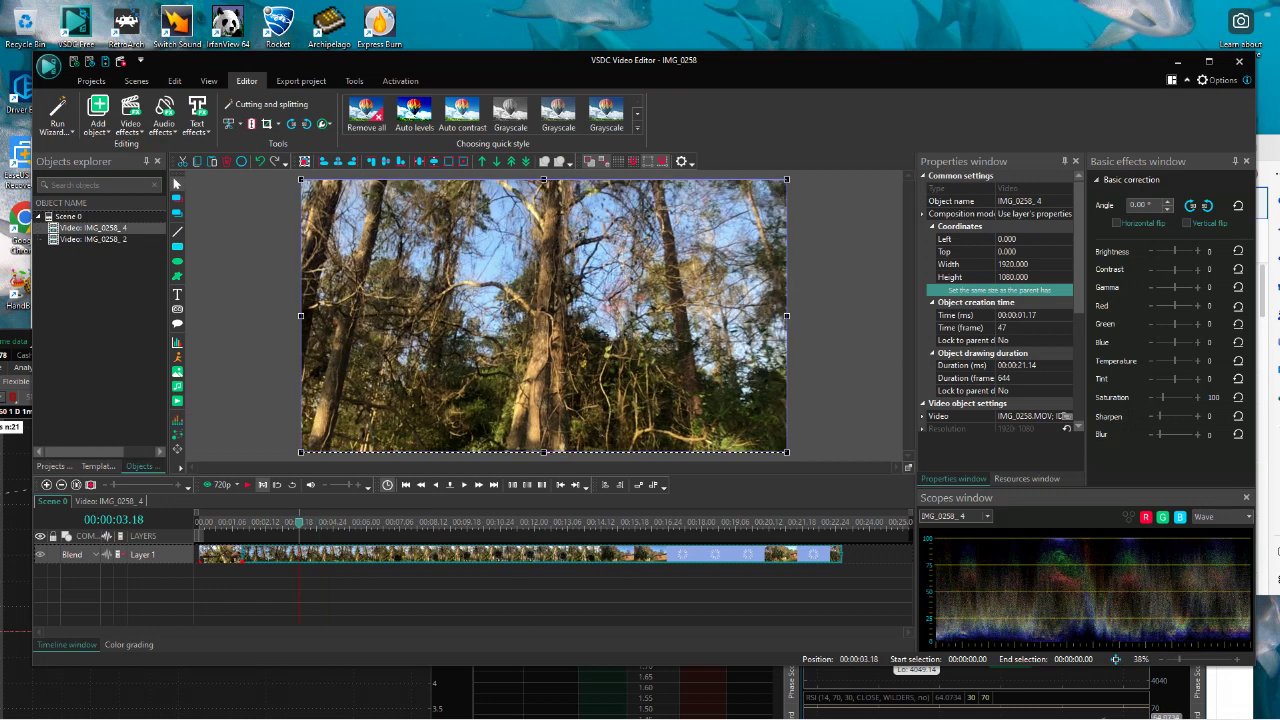
click(275, 521)
click(321, 522)
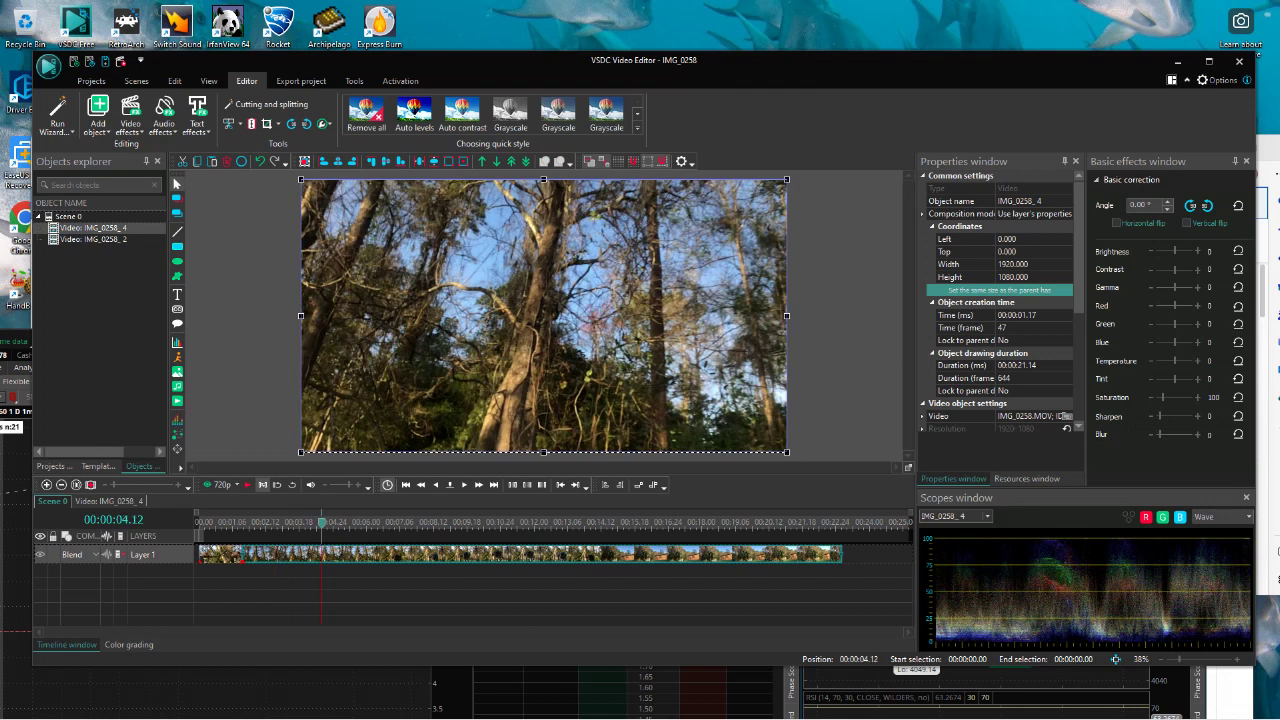
click(353, 521)
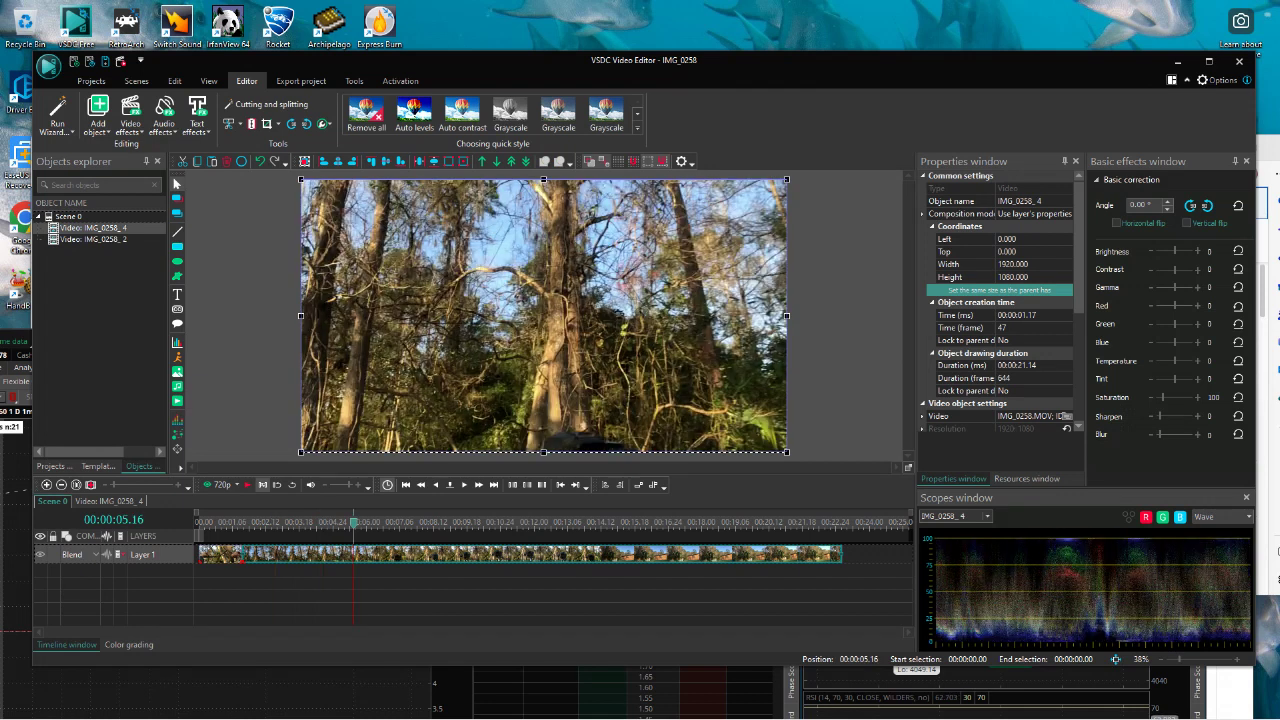
click(383, 522)
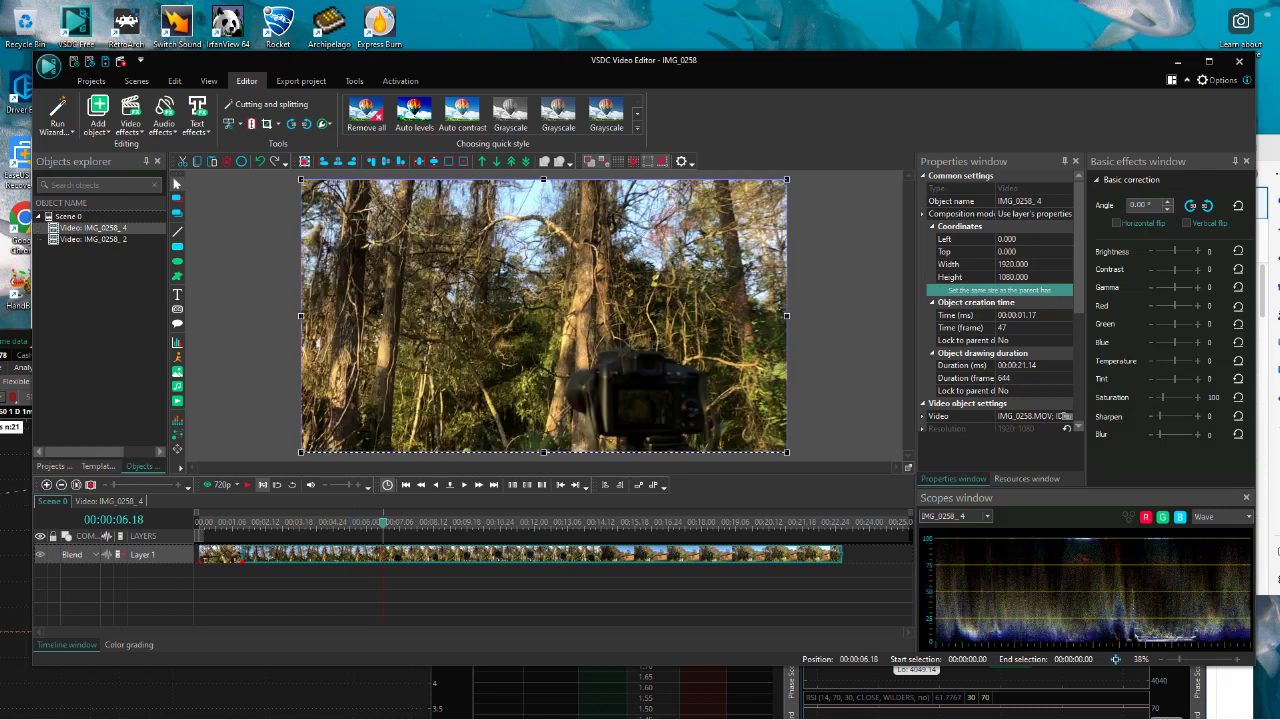
click(248, 485)
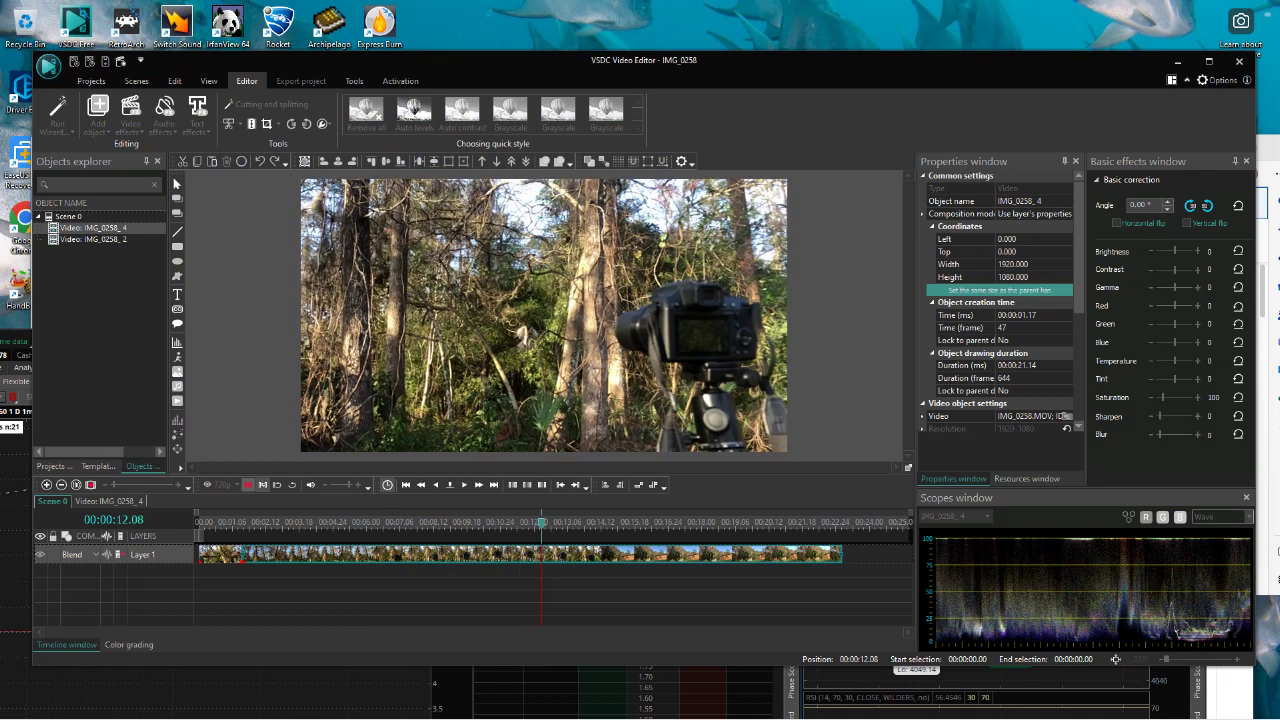
key(space)
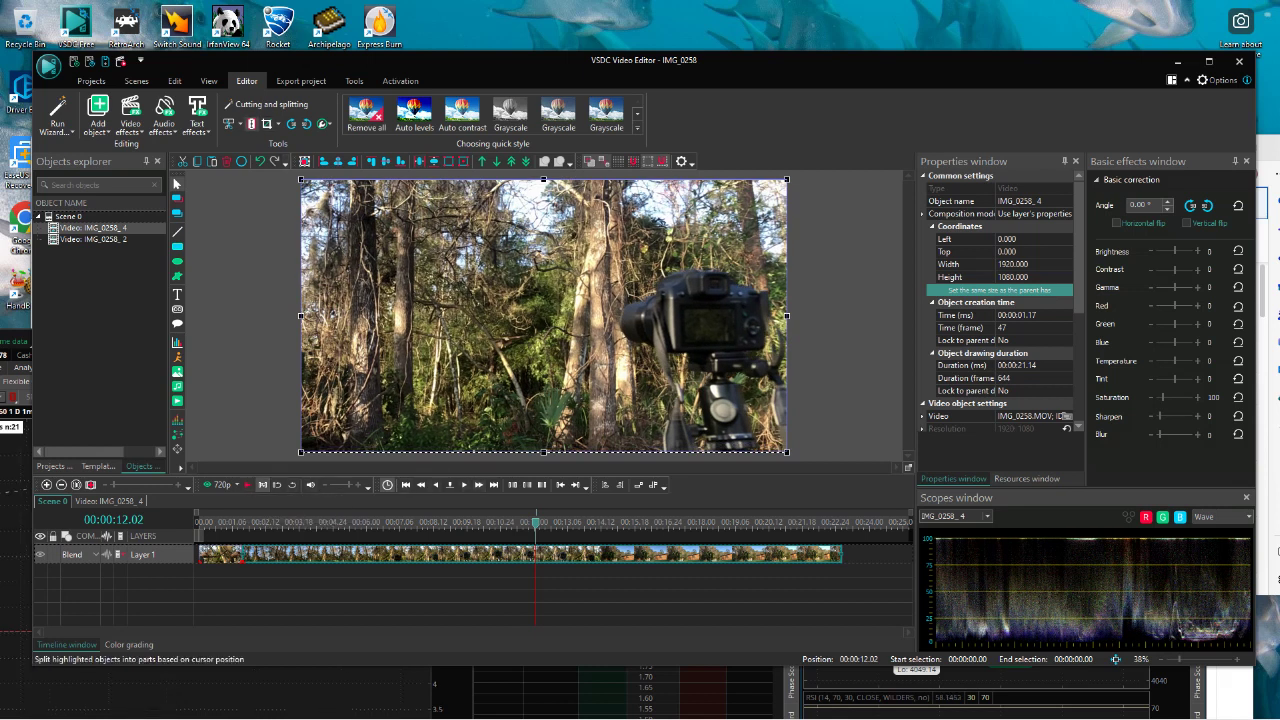
Split the last piece of the clip at 00:00:12.02 and again at 00:00:13.29.
click(262, 484)
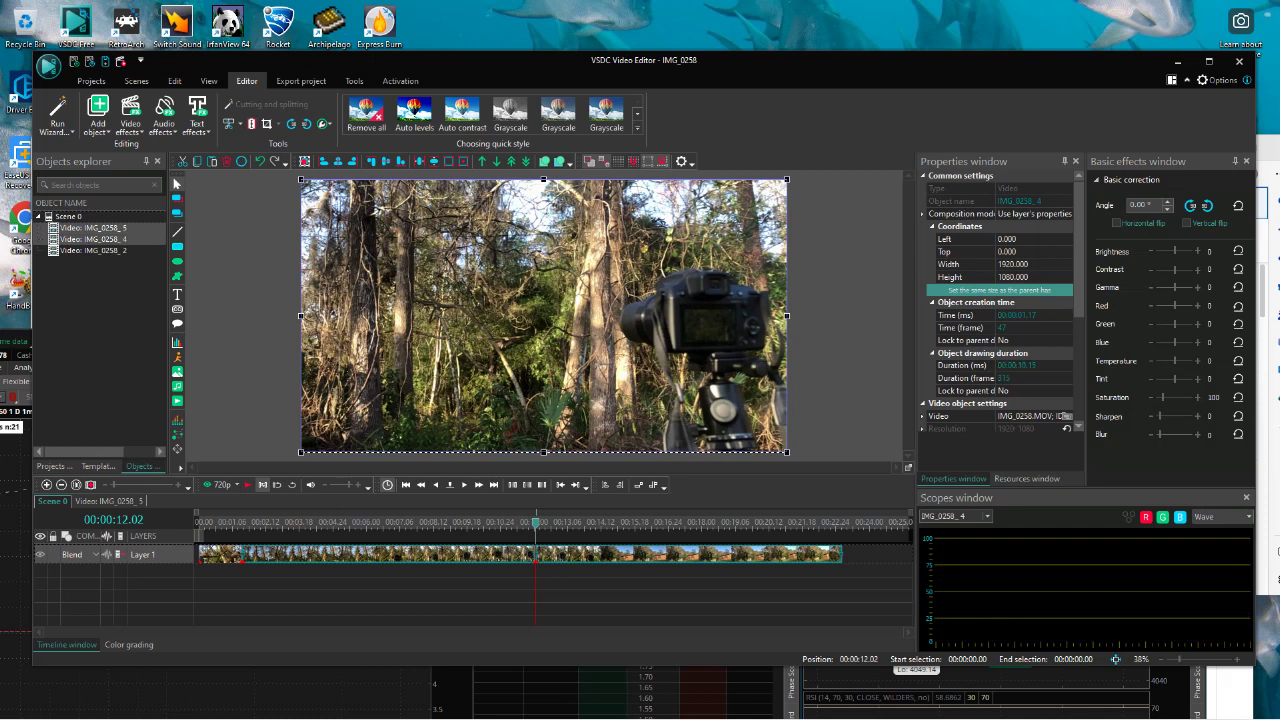
click(557, 522)
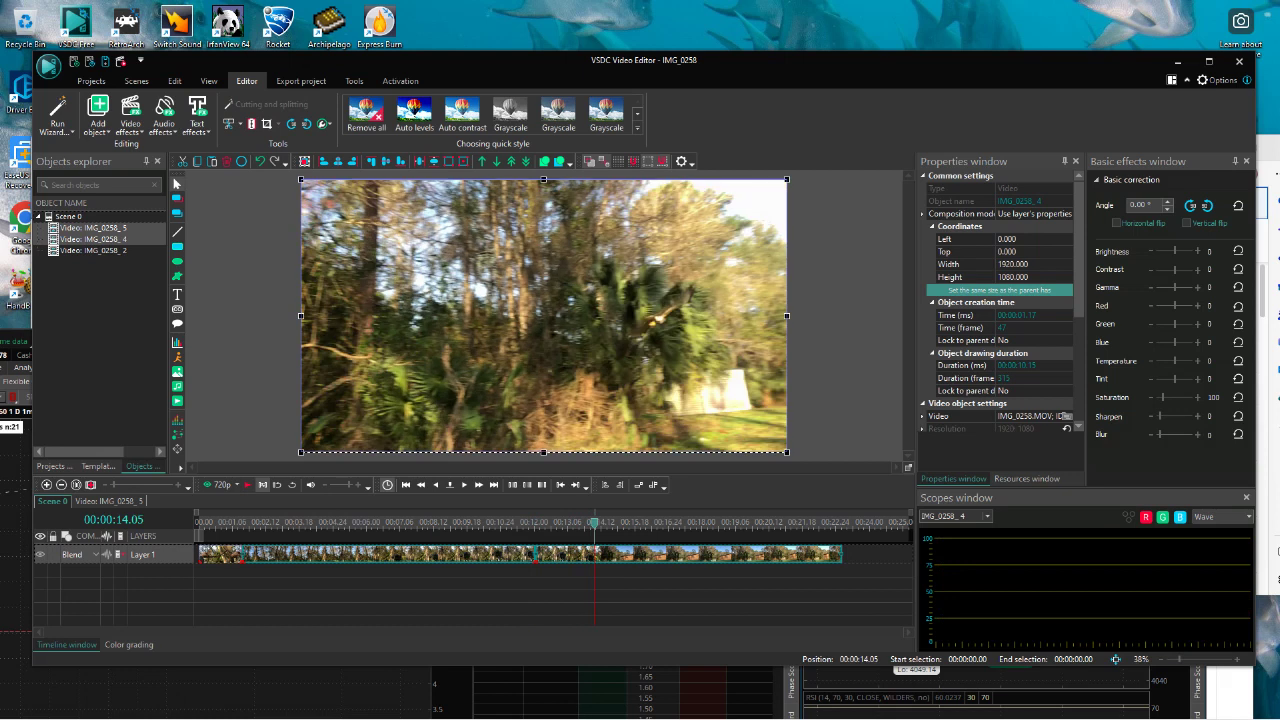
key(Left)
key(Left)
key(Right)
key(Right)
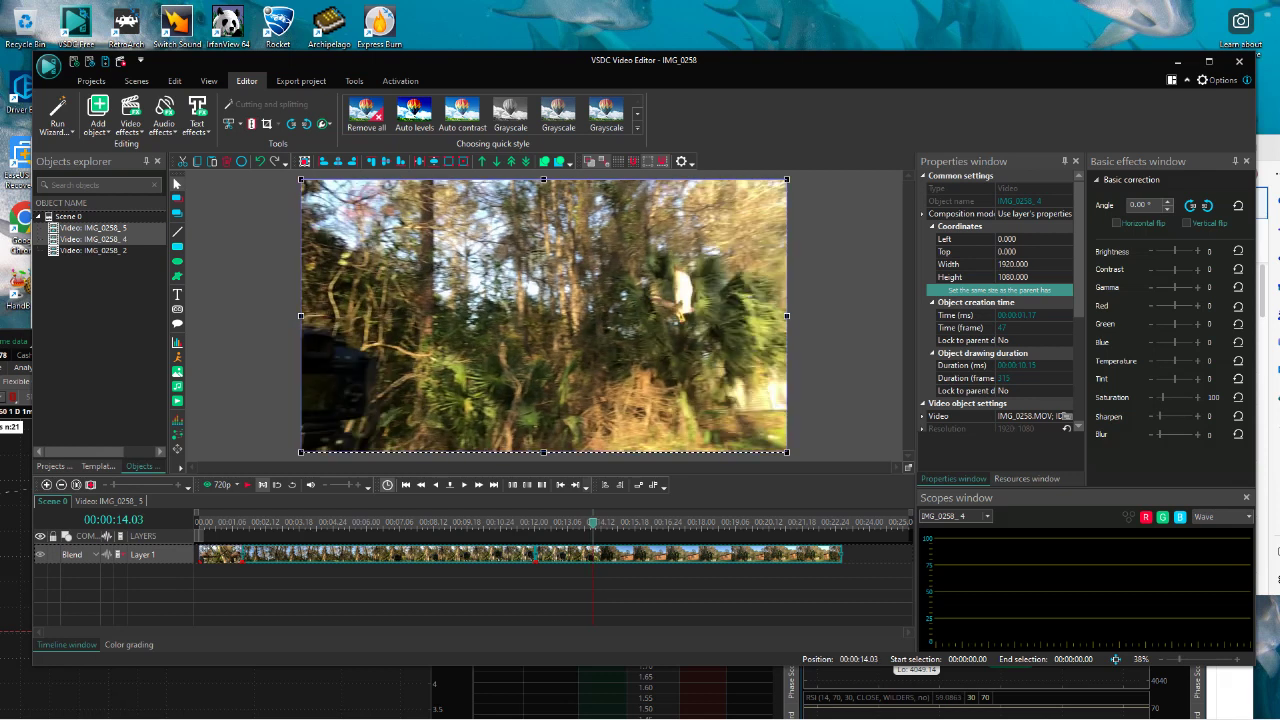
key(Left)
key(Left)
key(Left)
key(Left)
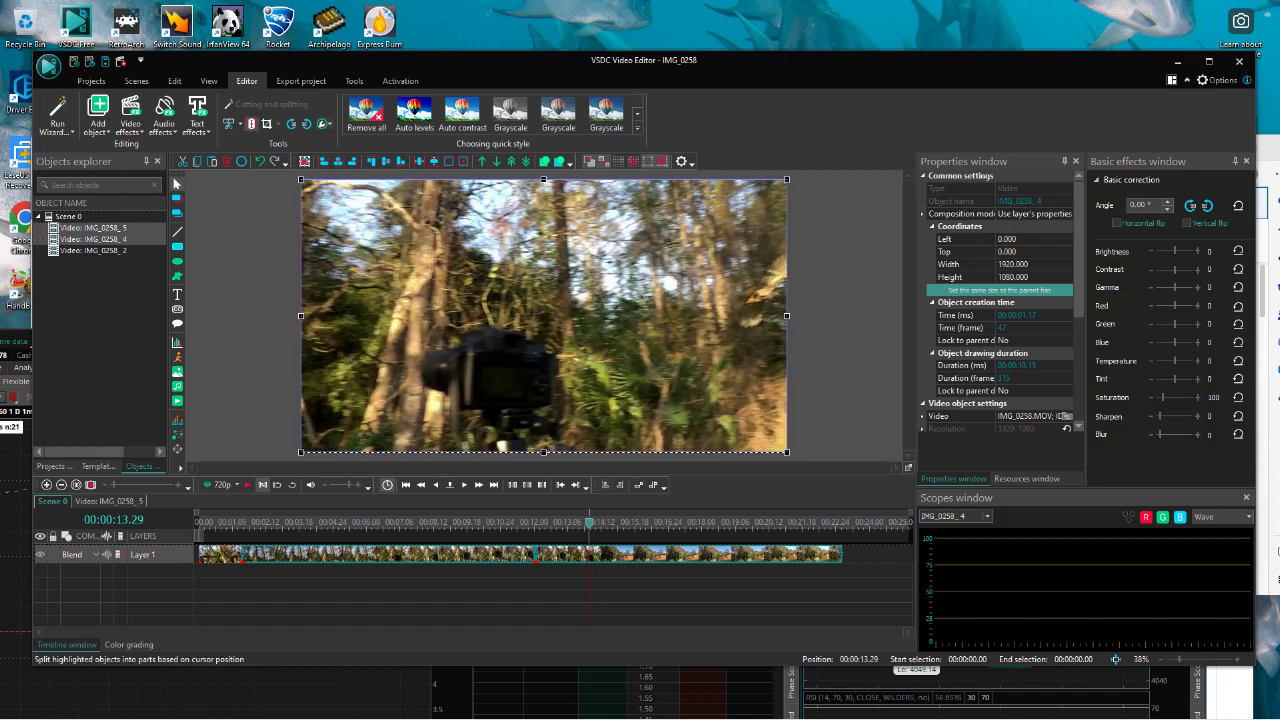
click(262, 484)
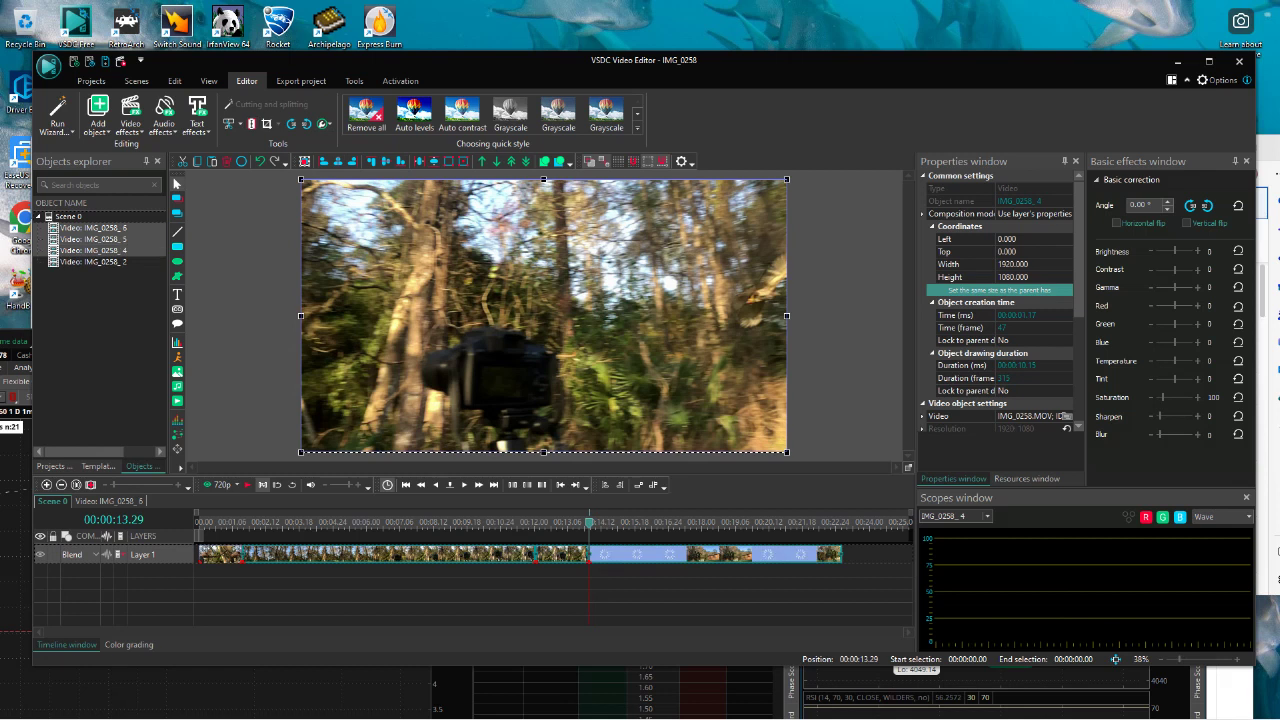
Slow the short piece between the two new cuts to 10% speed and set its audio stretching mode to Rate change.
click(562, 590)
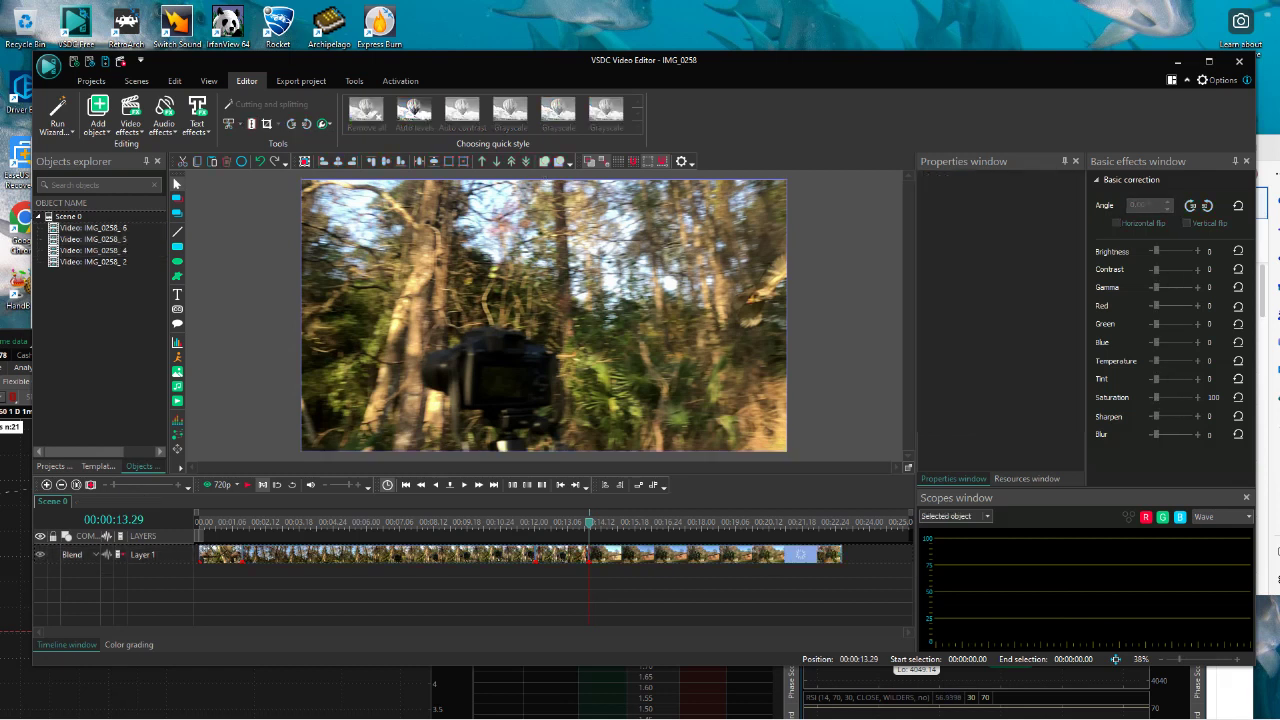
click(562, 554)
scroll(1000, 300, down, 4)
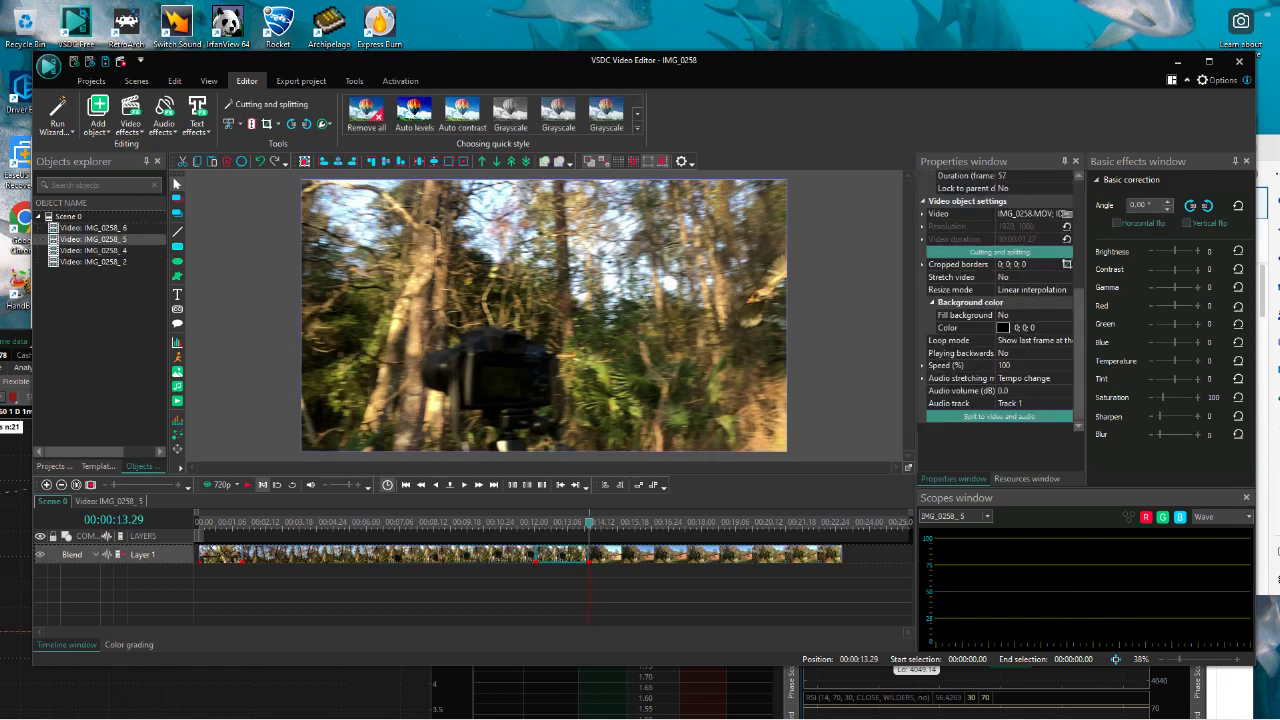
click(1030, 365)
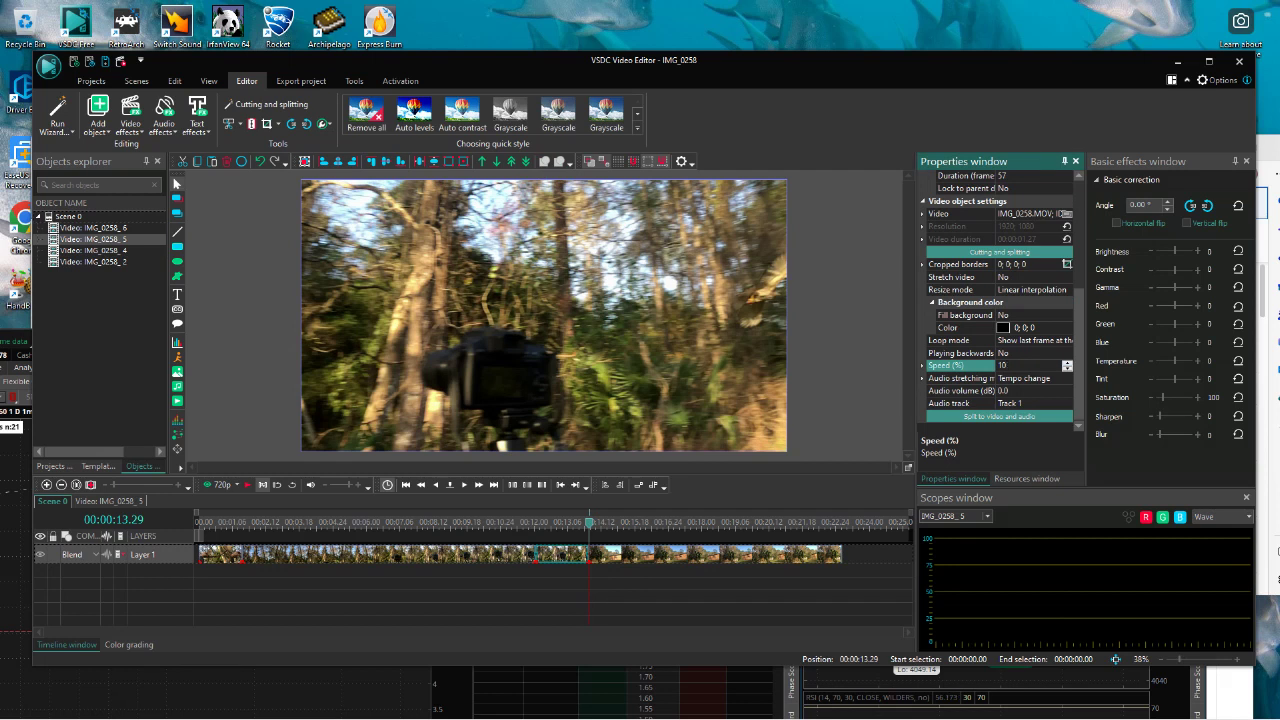
key(BackSpace)
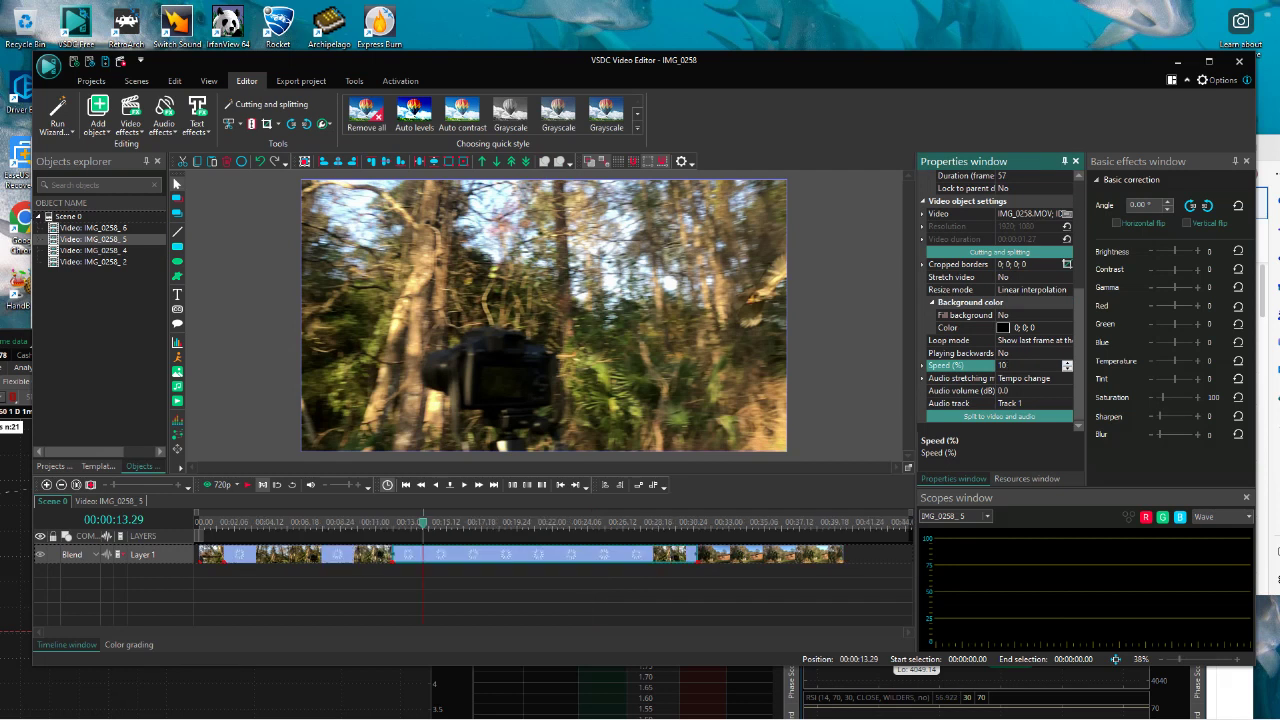
click(1030, 378)
click(1067, 378)
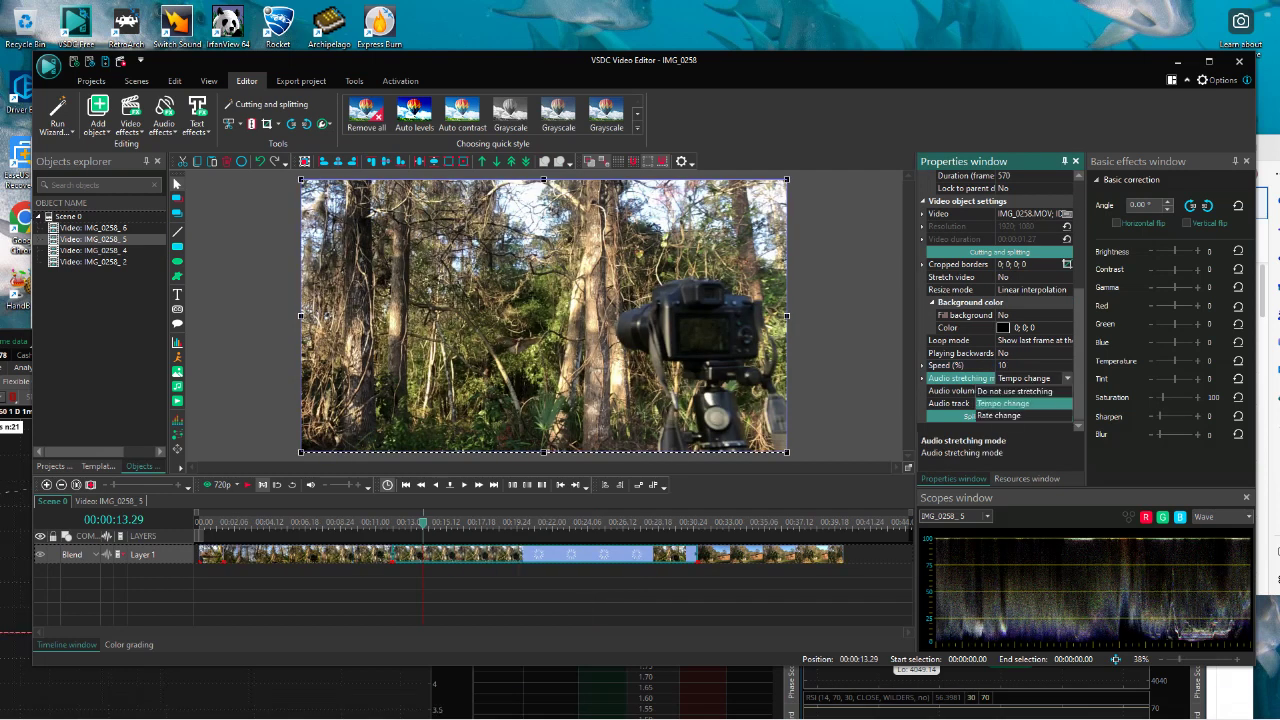
click(1000, 416)
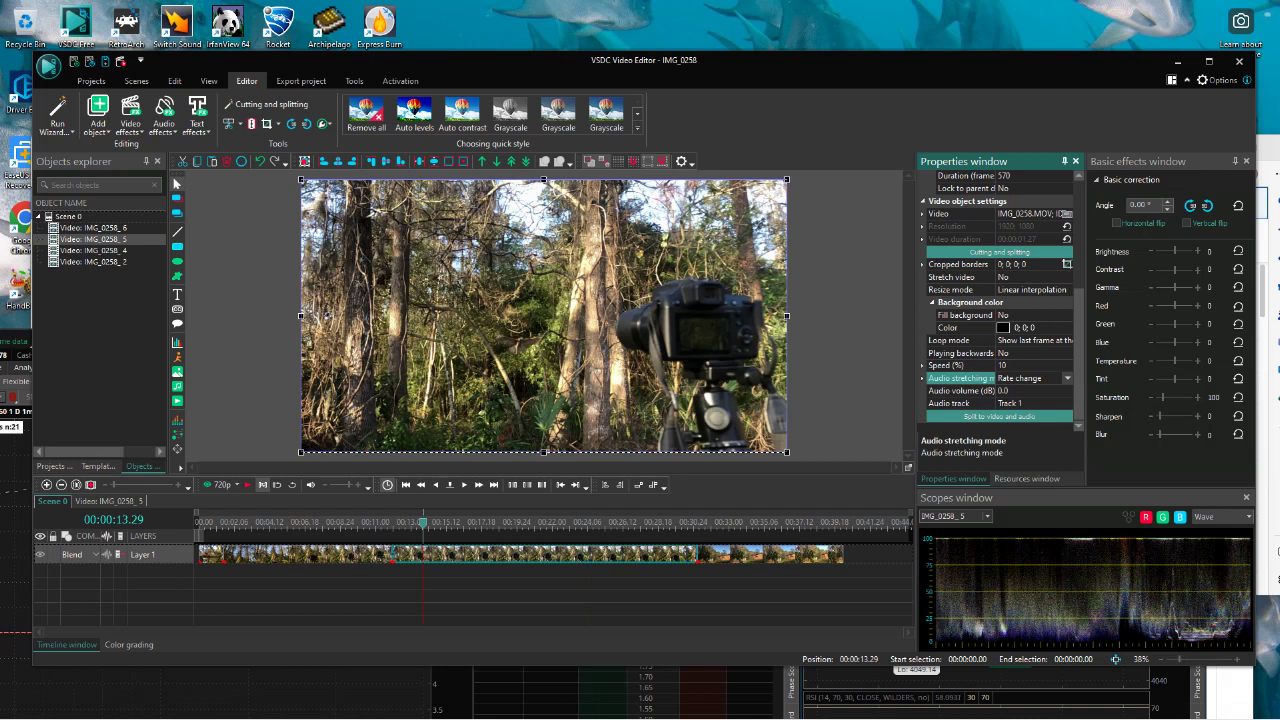
Preview the slowed section from 00:00:11.13 and trim the end of the last piece to 00:00:37.26.
click(382, 522)
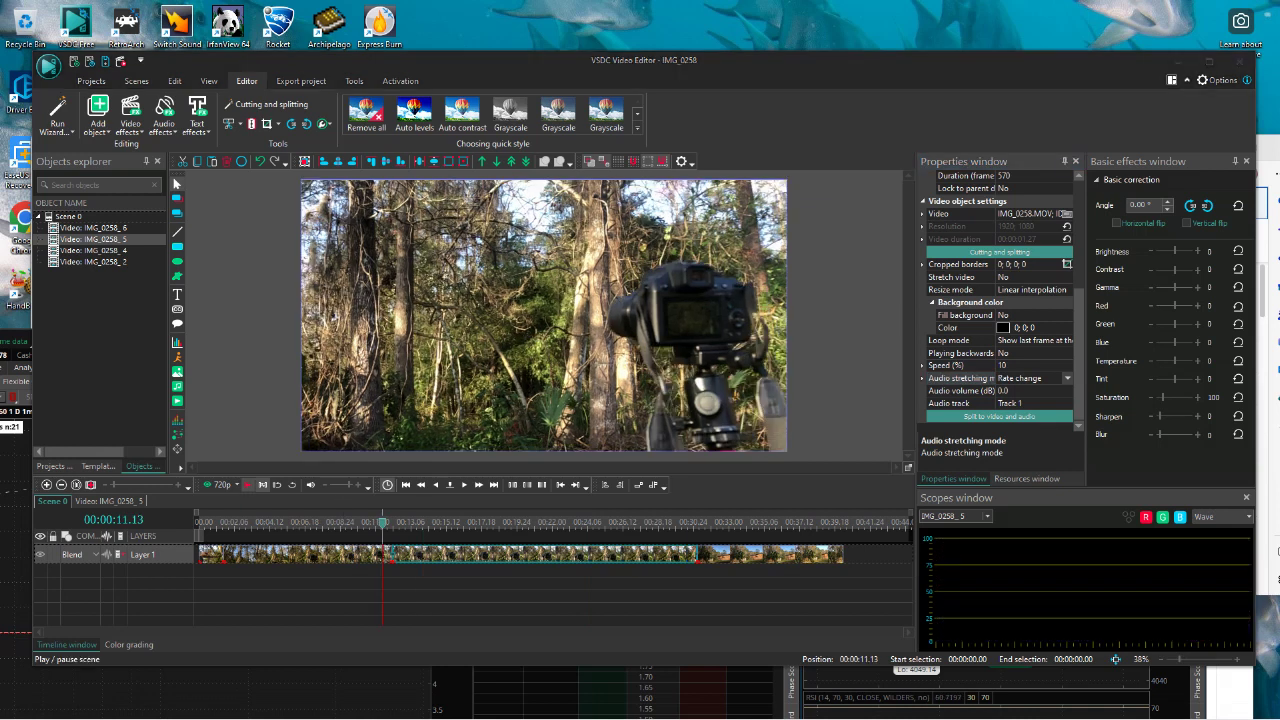
click(247, 484)
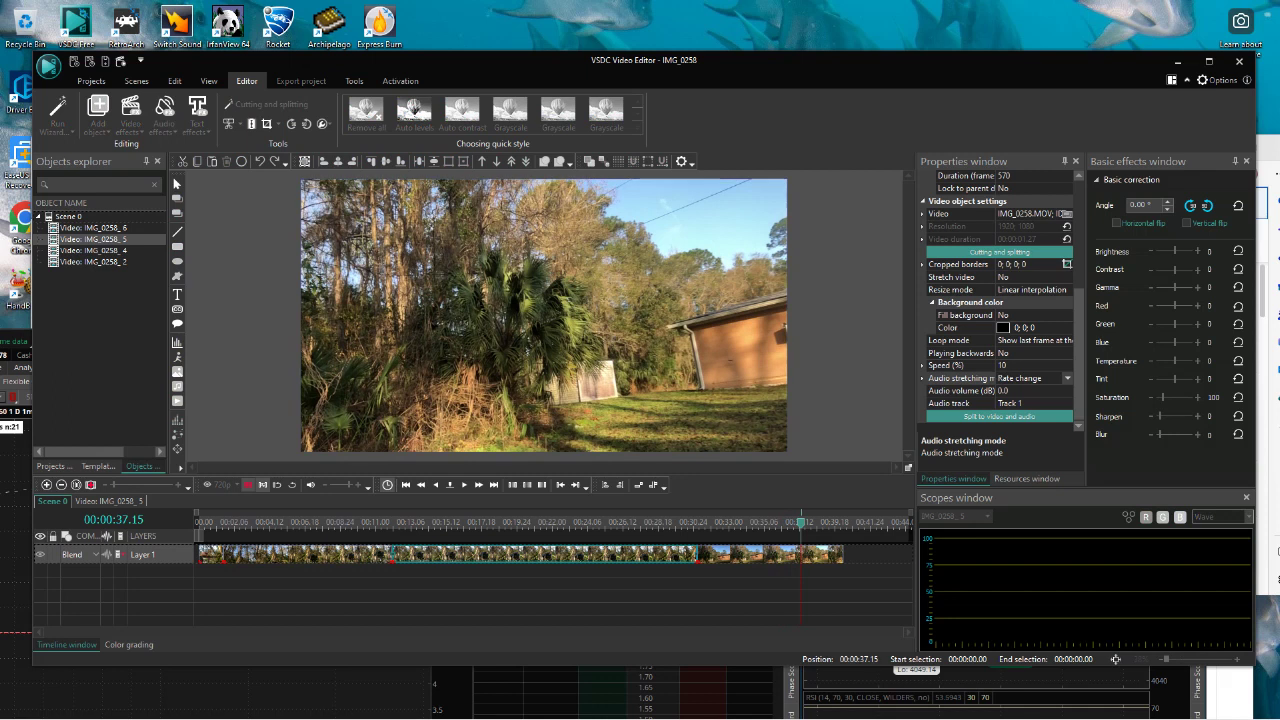
key(space)
click(826, 554)
drag(843, 554, 807, 554)
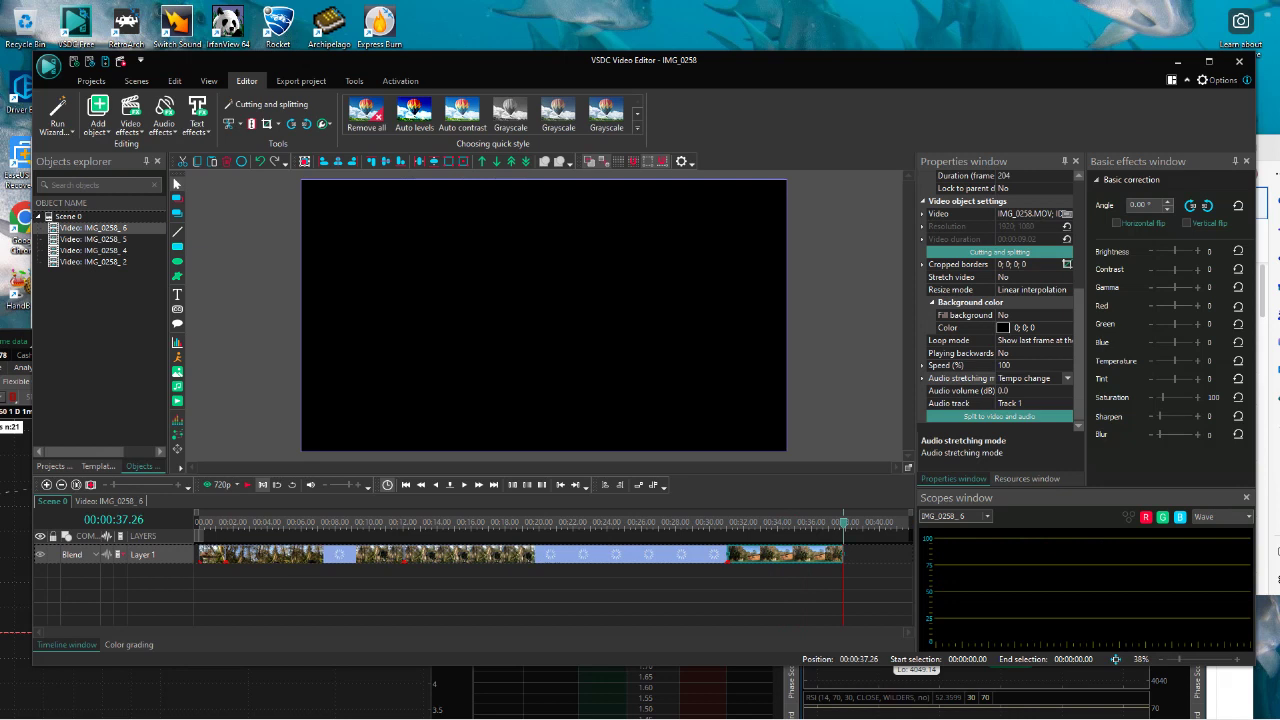
Set the encoder mode of the H.264 AVI export profile to Constant quantizer (QP), checking thinkorswim briefly.
click(301, 81)
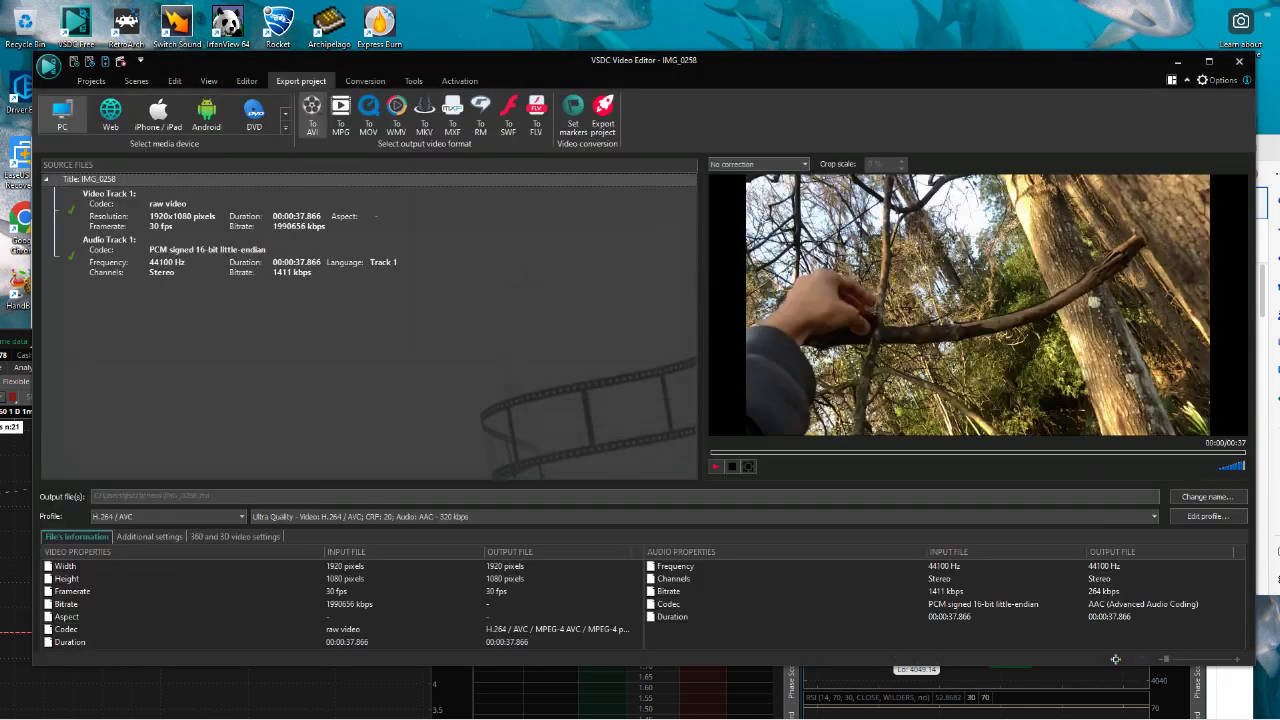
click(1207, 516)
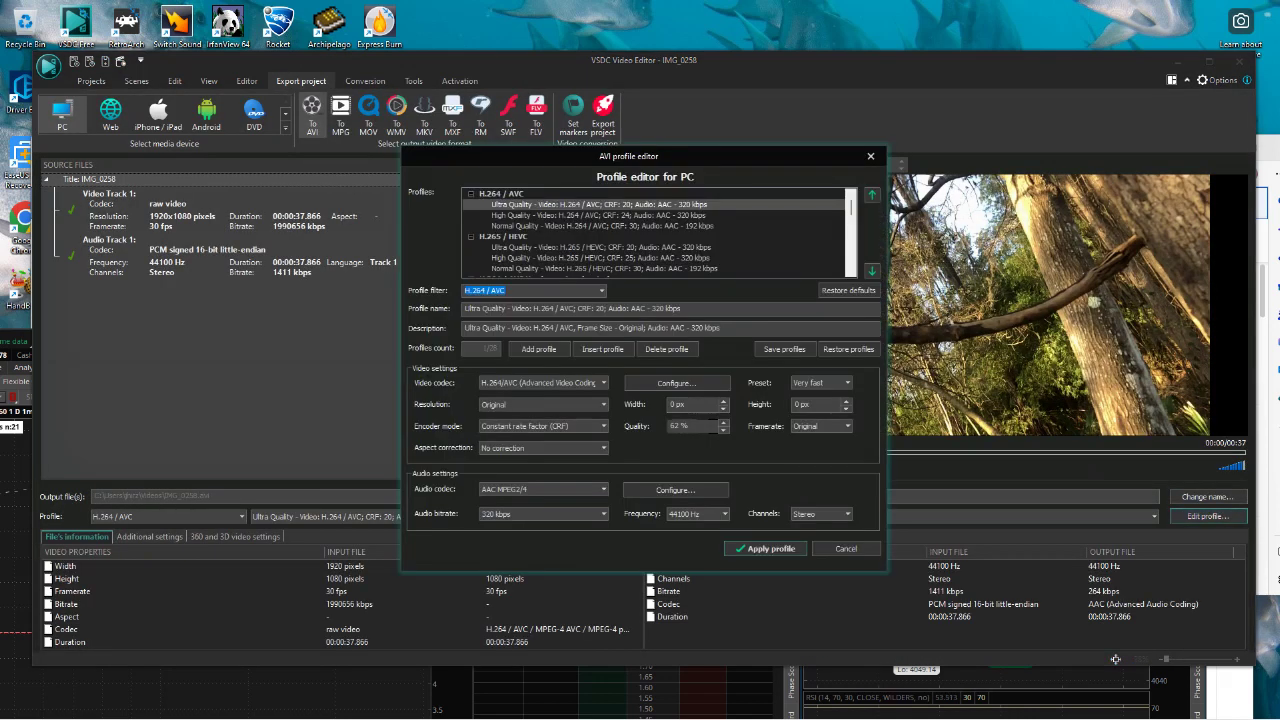
click(543, 426)
click(540, 448)
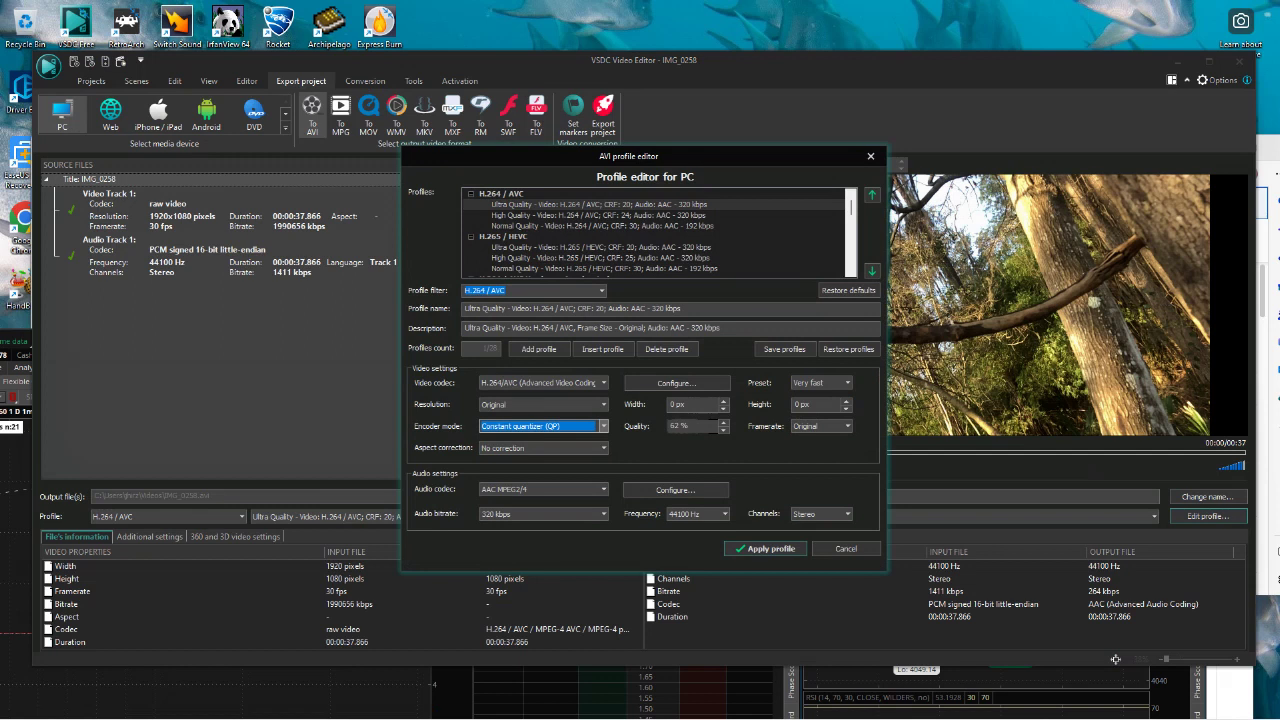
key(alt+Tab)
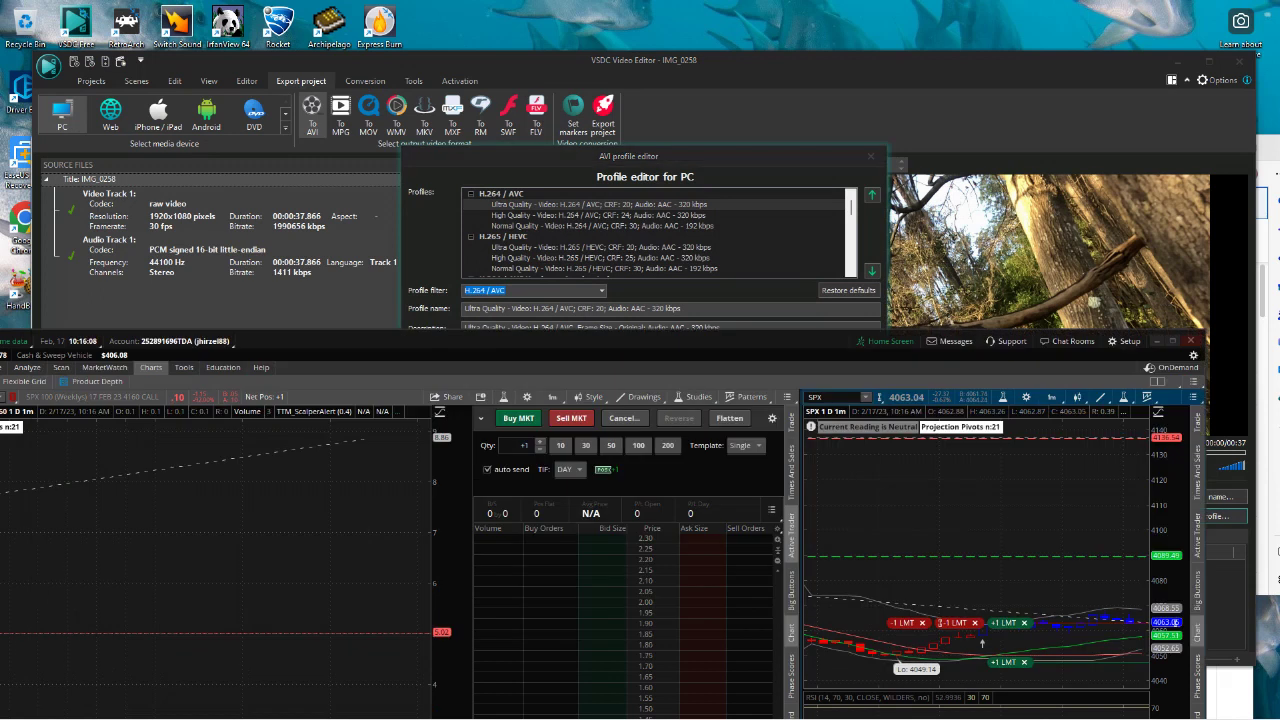
key(alt+Tab)
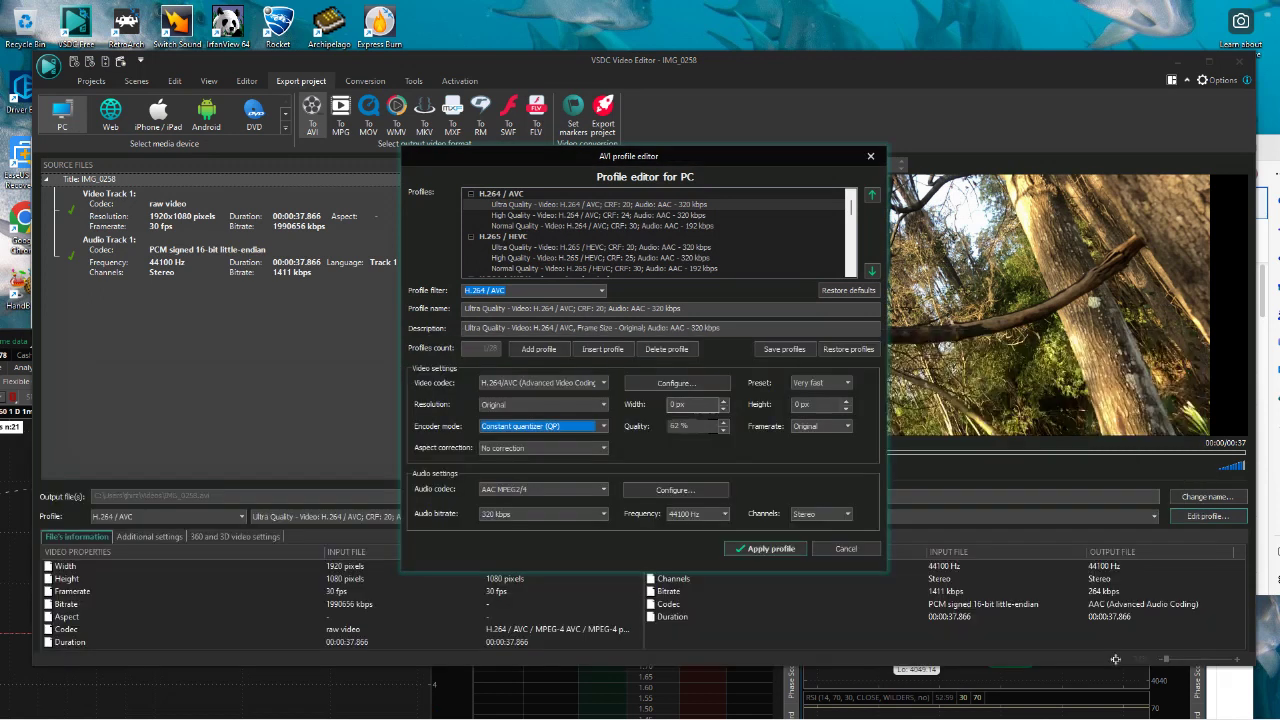
Set the level to 6.2 and the preset to Placebo in the H.264 video codec configuration.
click(675, 383)
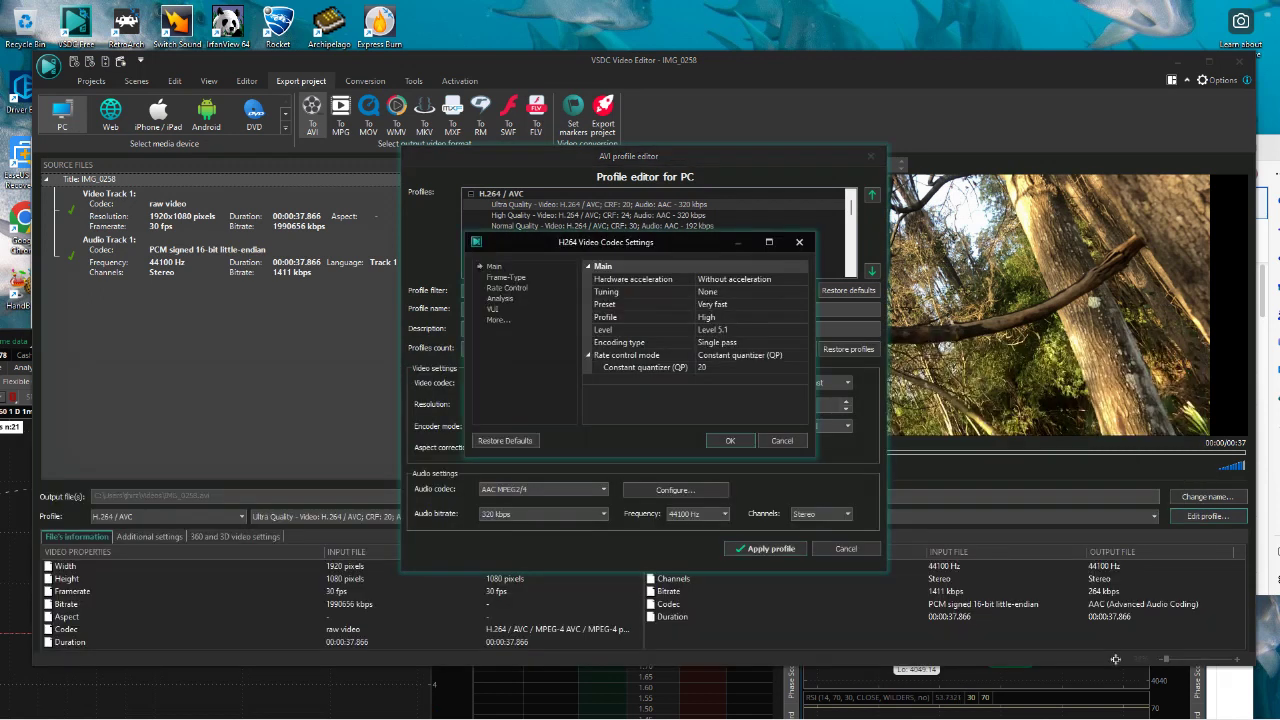
click(745, 330)
click(802, 330)
click(732, 440)
click(775, 355)
click(785, 367)
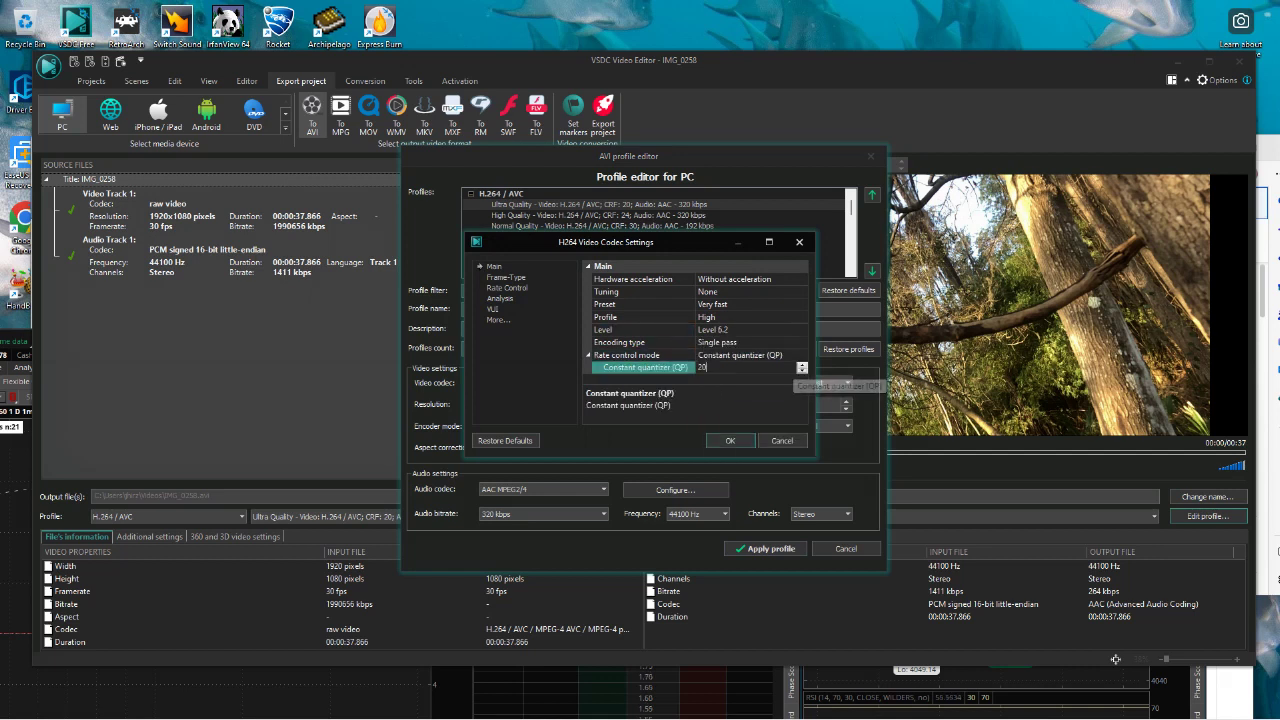
click(785, 304)
click(802, 304)
scroll(745, 340, up, 1)
scroll(745, 340, down, 1)
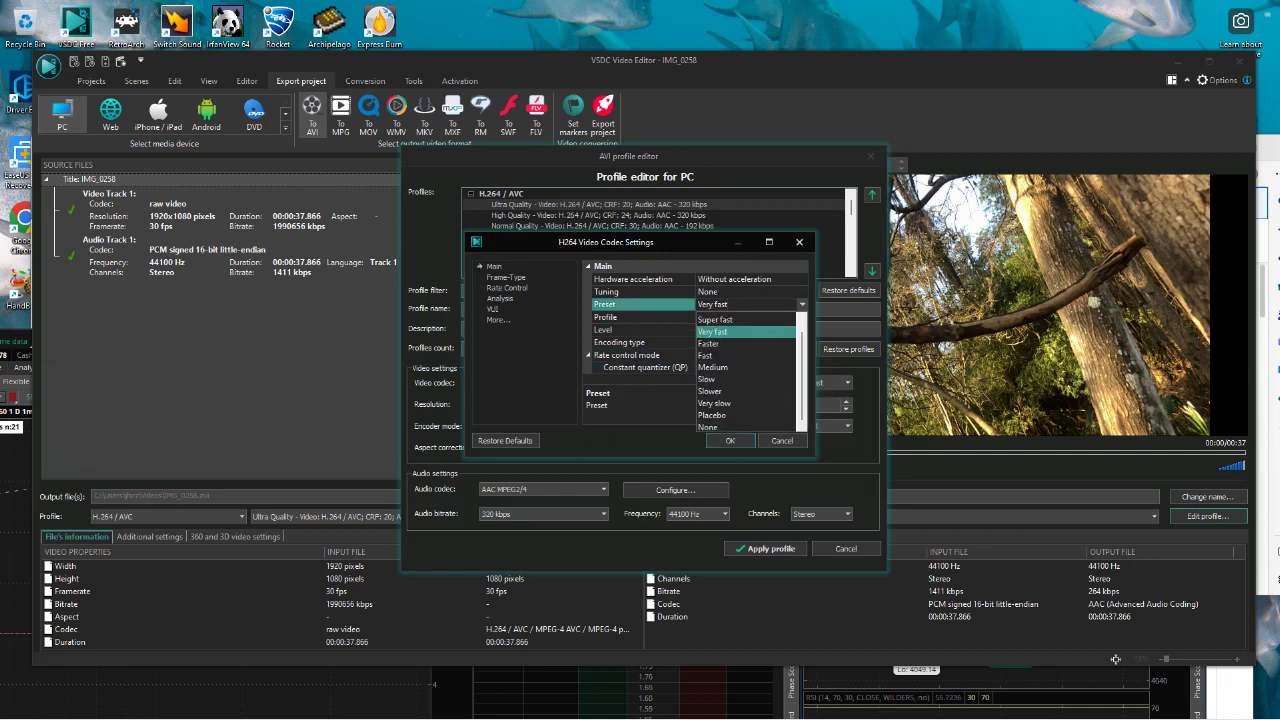
click(740, 335)
key(End)
Set the constant quantizer to 22 and accept the video codec settings.
click(750, 367)
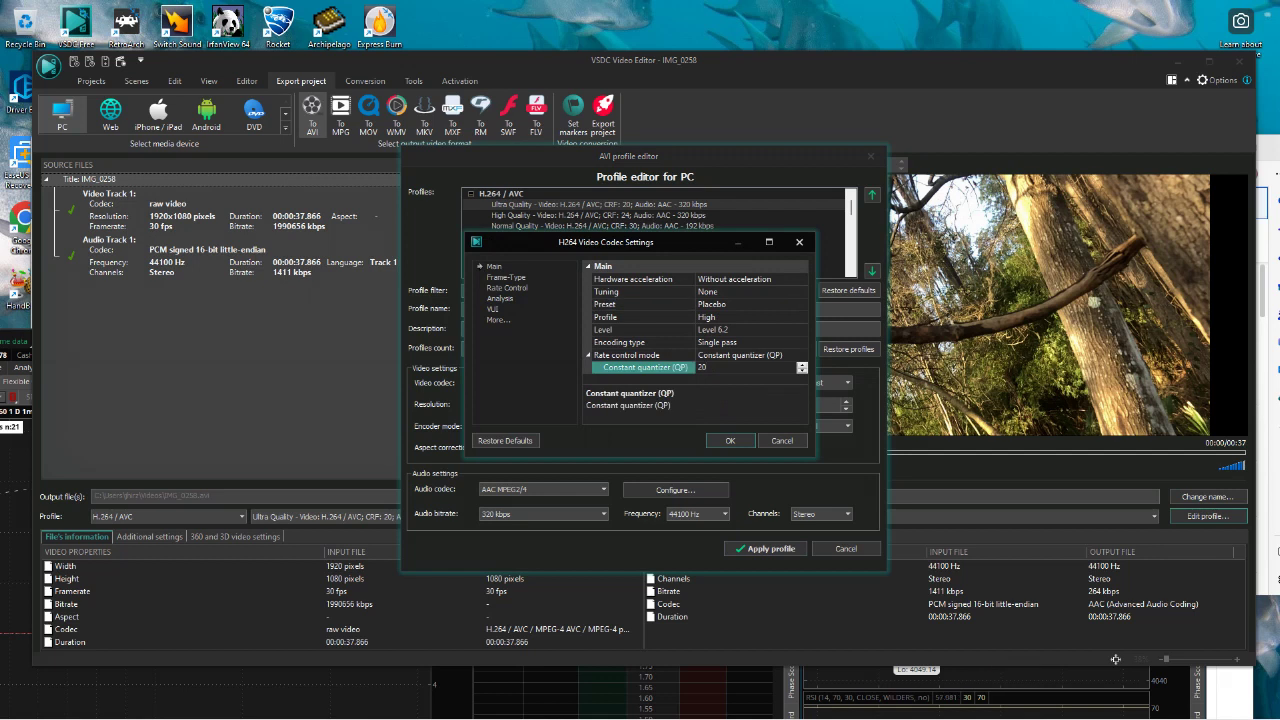
key(BackSpace)
text(4)
click(800, 330)
click(802, 330)
click(802, 330)
click(728, 368)
key(BackSpace)
text(2)
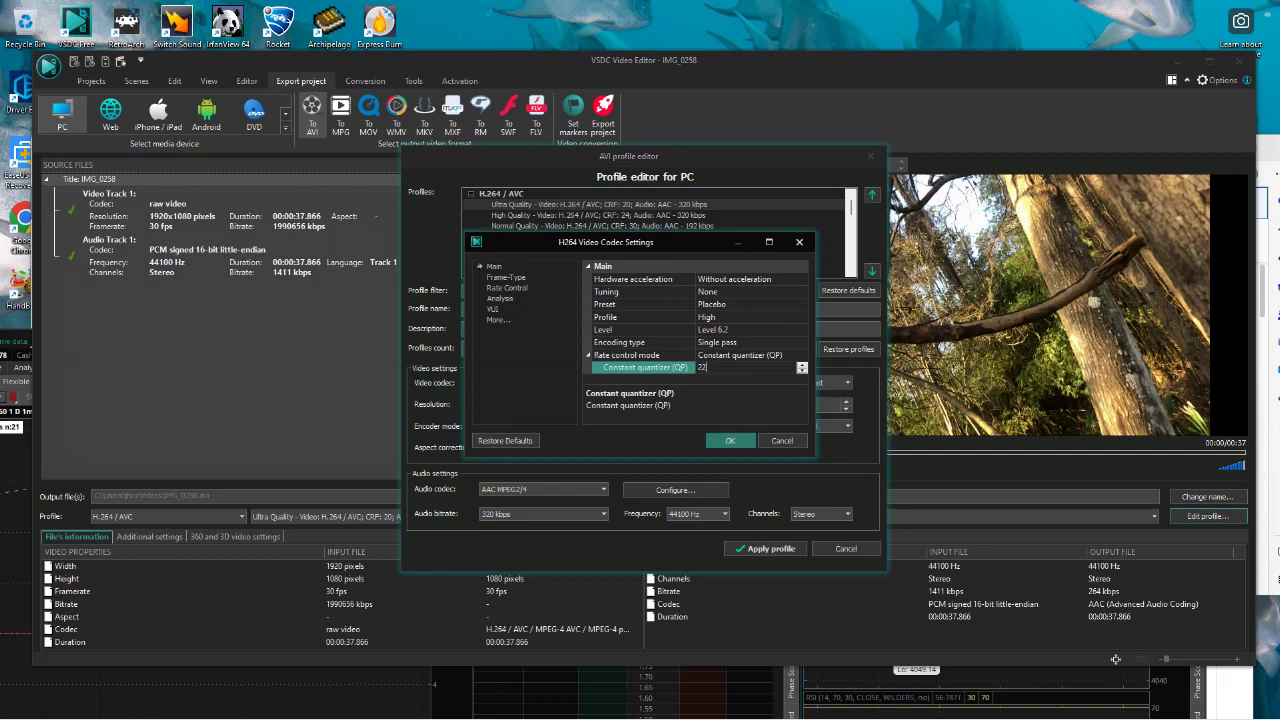
click(730, 441)
Change the export profile's audio codec to PCM with the Original frequency and Original channels.
click(600, 489)
click(530, 571)
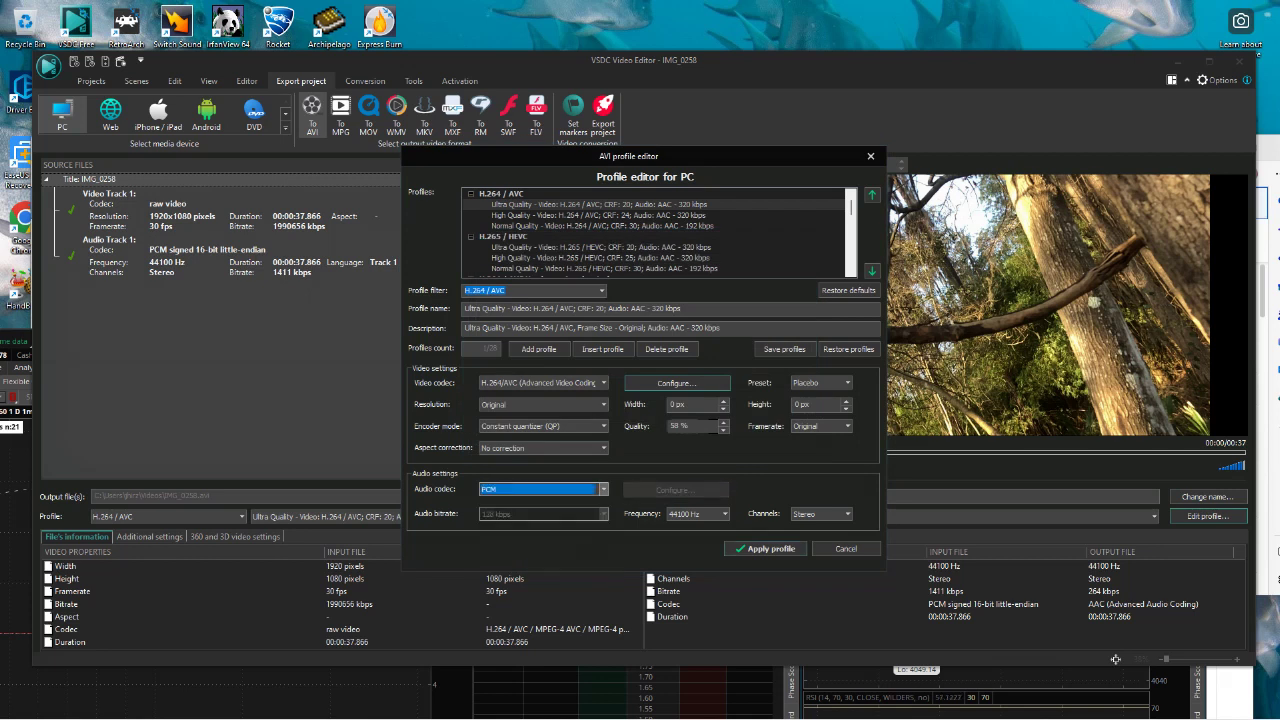
click(725, 514)
click(690, 526)
click(847, 514)
click(815, 525)
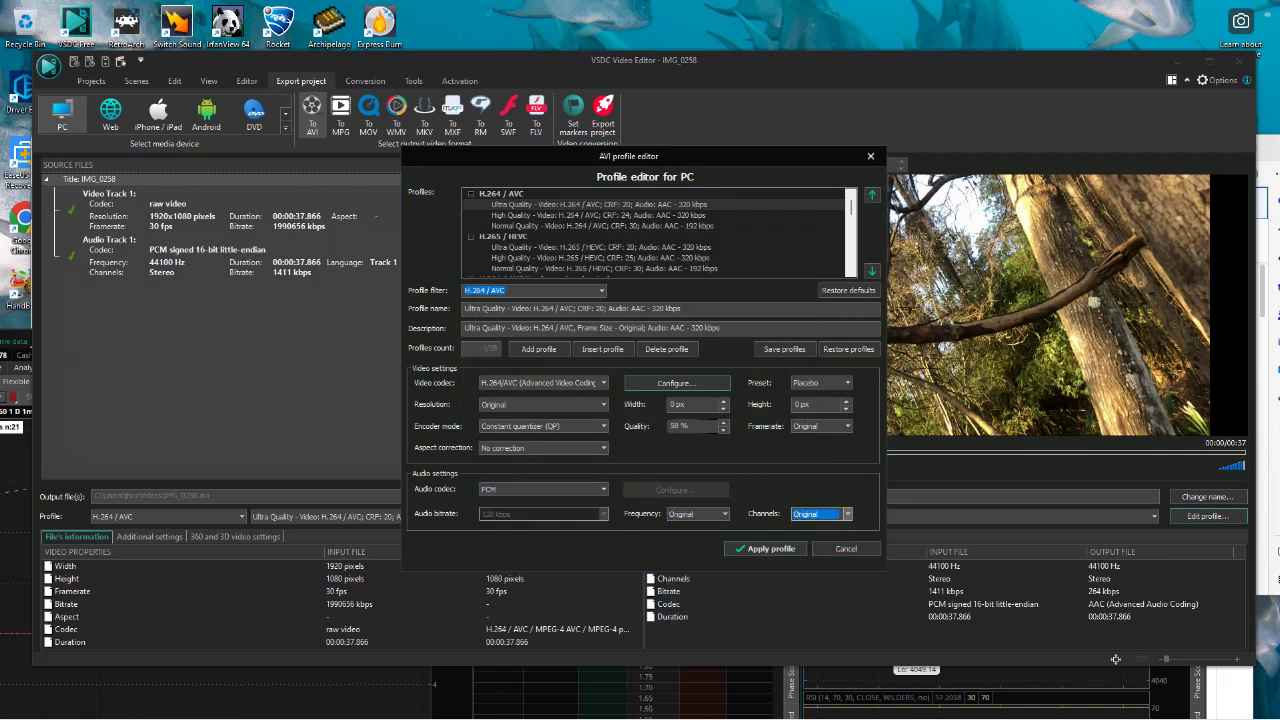
key(Return)
Reselect Level 6.2 in the H.264 codec configuration and apply the export profile.
click(677, 383)
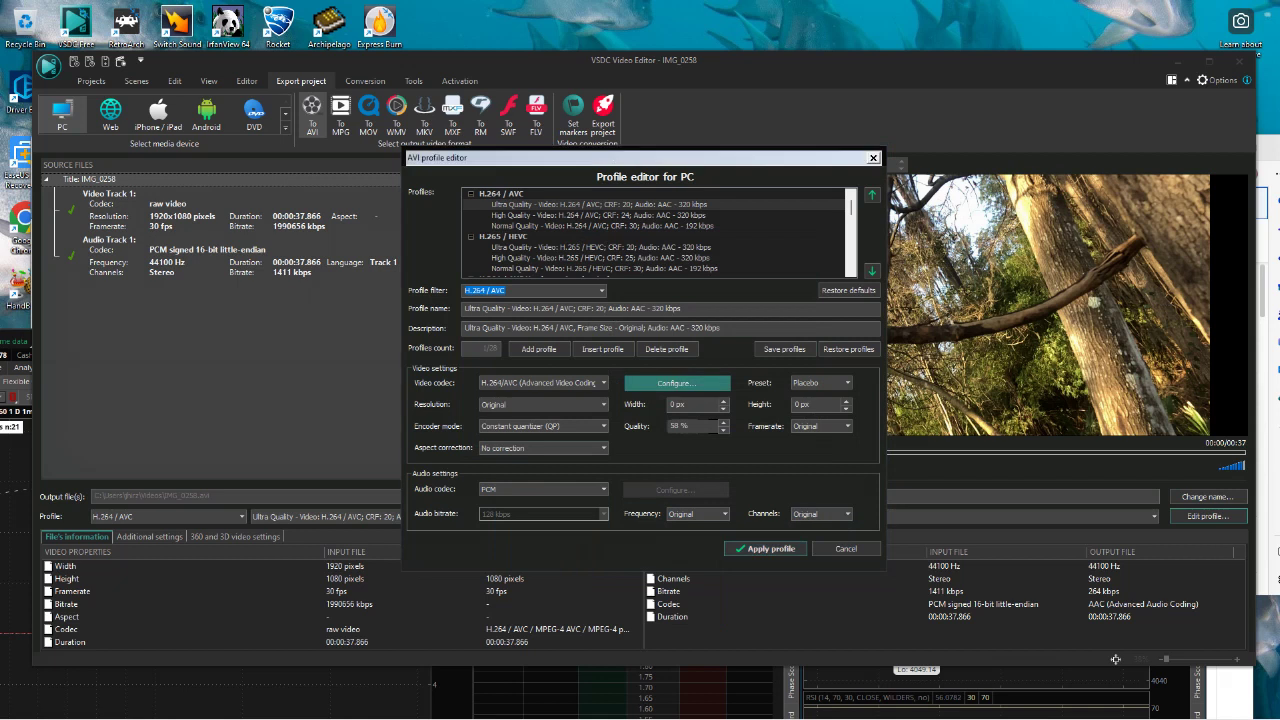
click(740, 330)
click(802, 330)
click(730, 452)
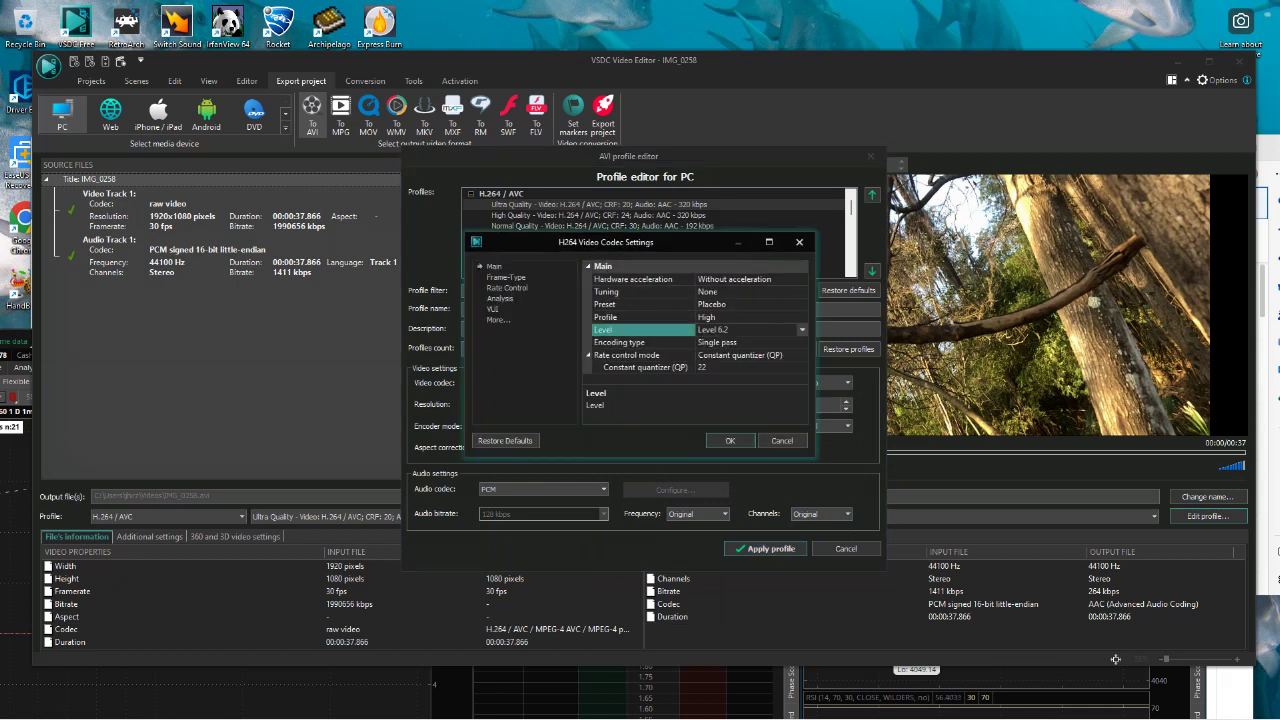
click(730, 441)
click(766, 549)
key(Return)
Set the output file to IMG_0258.avi in the Downloads folder and export the project.
key(shift+Tab)
key(Return)
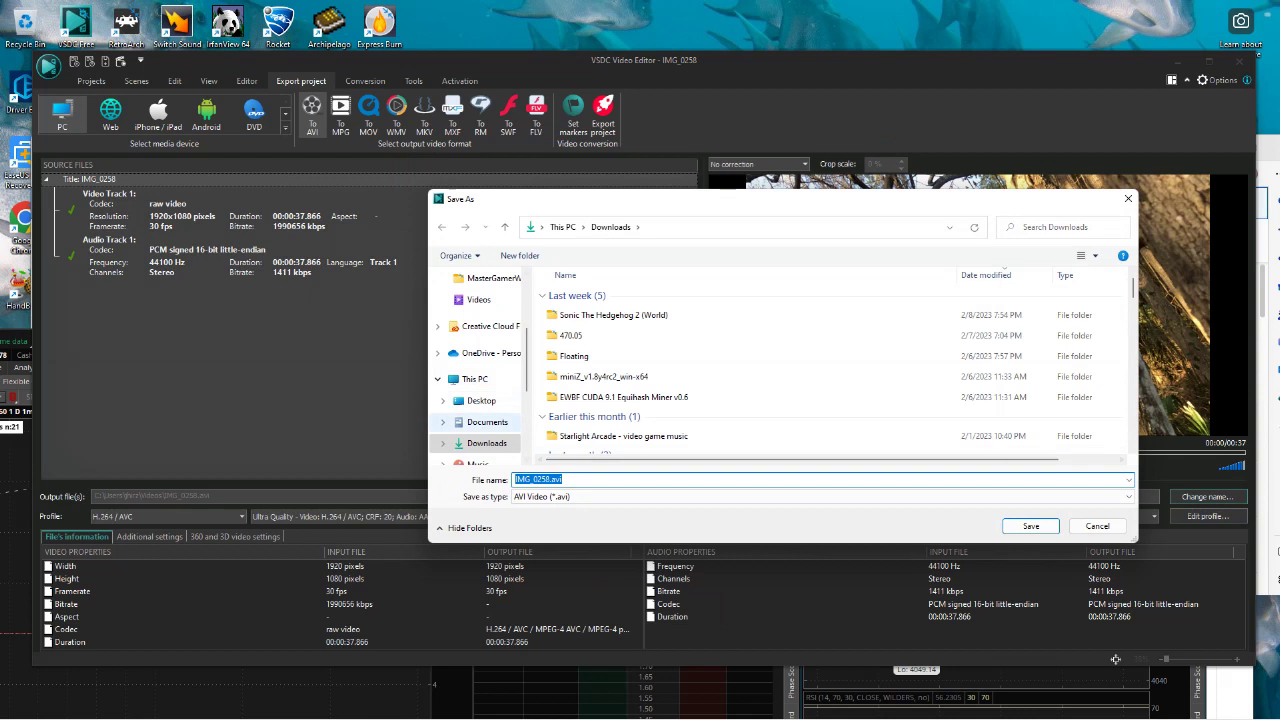
key(Return)
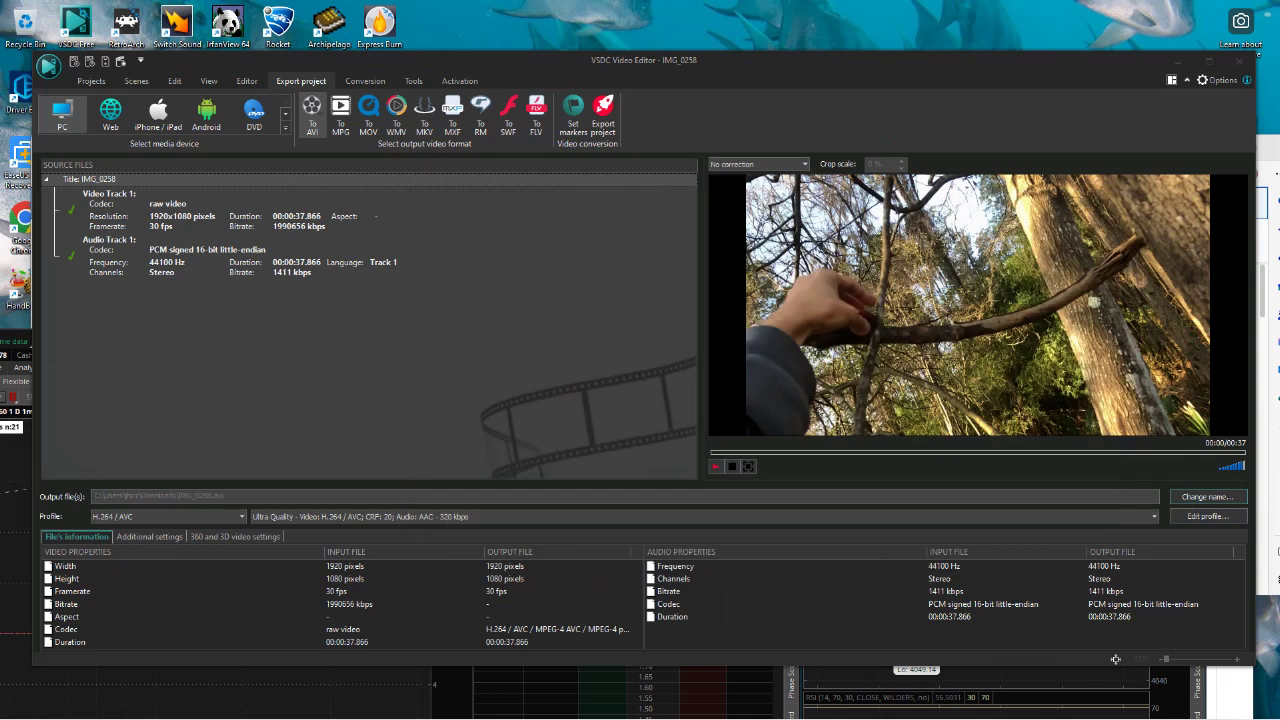
click(603, 112)
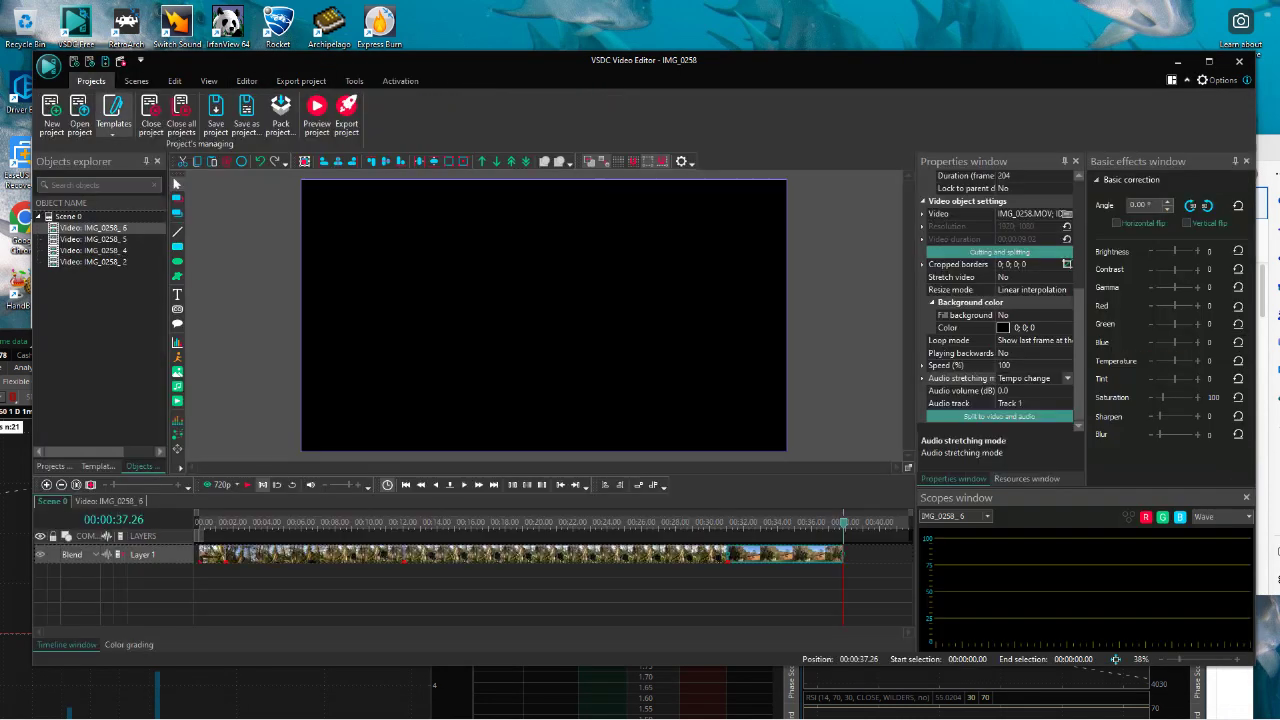
Move the second piece of the clip down to its own layer and add a FadeOut effect at the end of the first piece.
drag(315, 554, 315, 571)
click(212, 554)
right_click(216, 556)
mouse_move(265, 440)
mouse_move(388, 505)
click(474, 520)
click(767, 428)
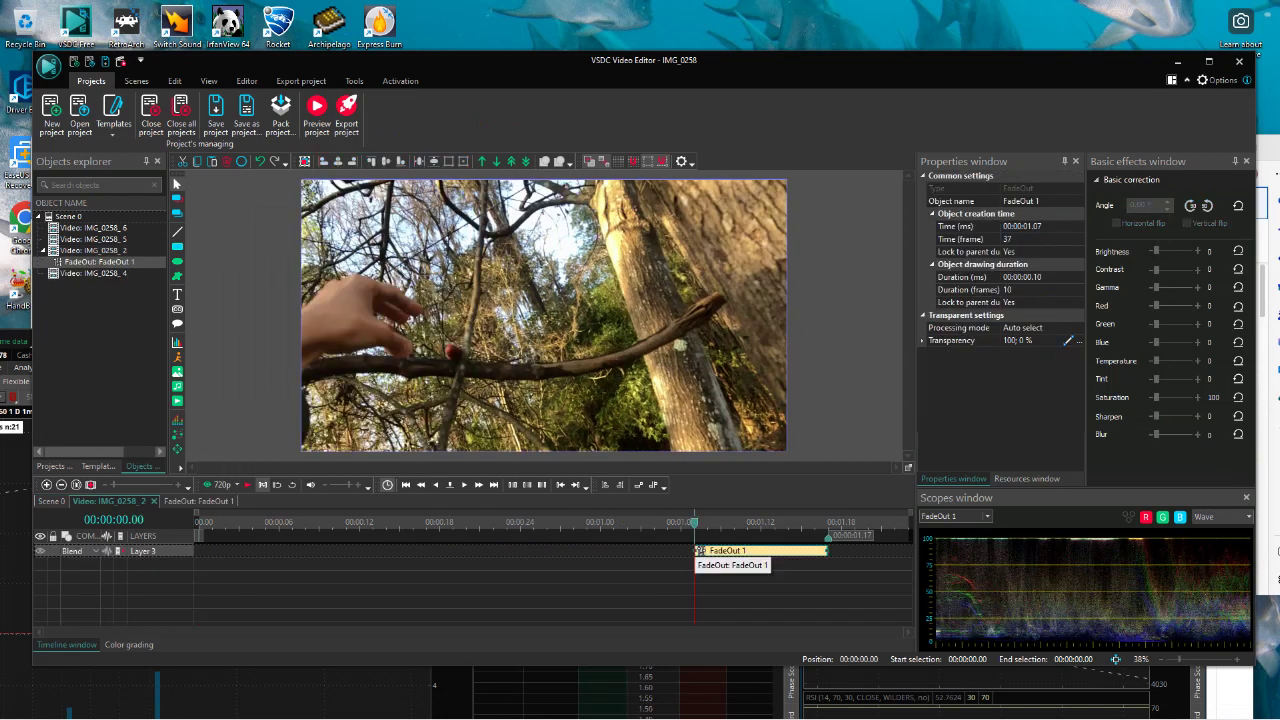
Lengthen the fade-out to about one second by starting it at 00:00:00.18, and preview the first piece.
drag(696, 550, 440, 550)
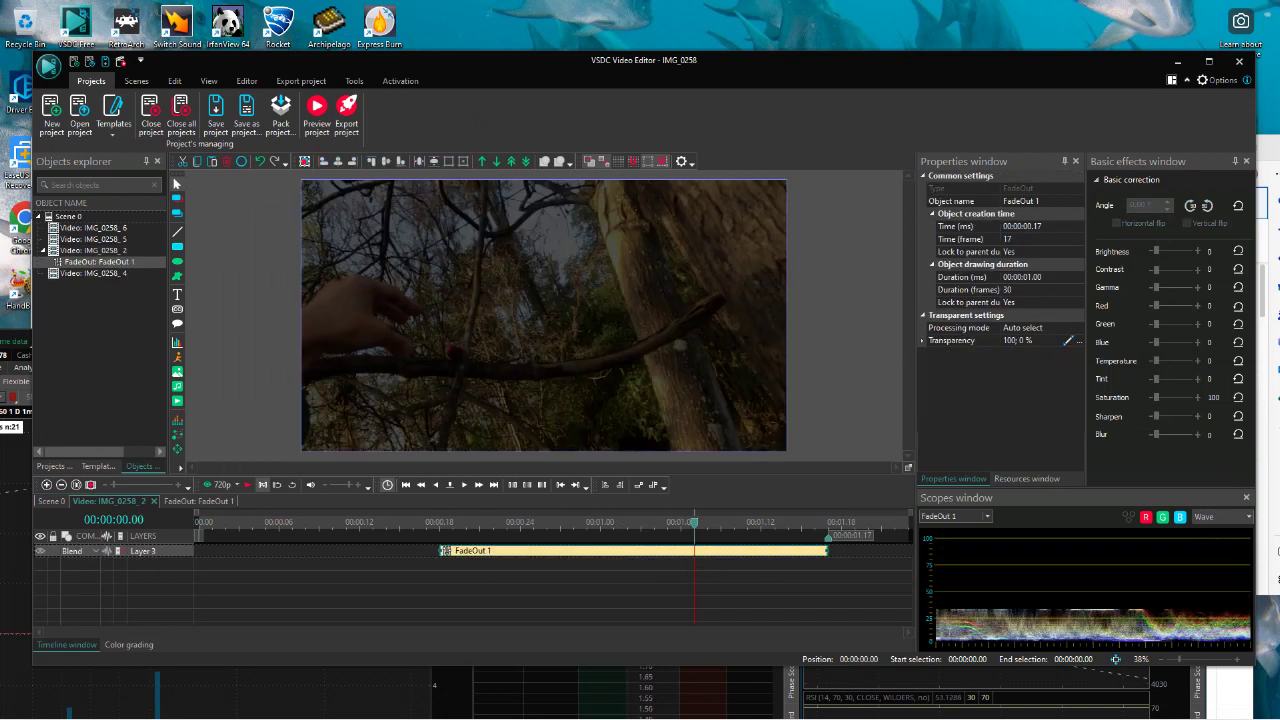
click(360, 523)
key(space)
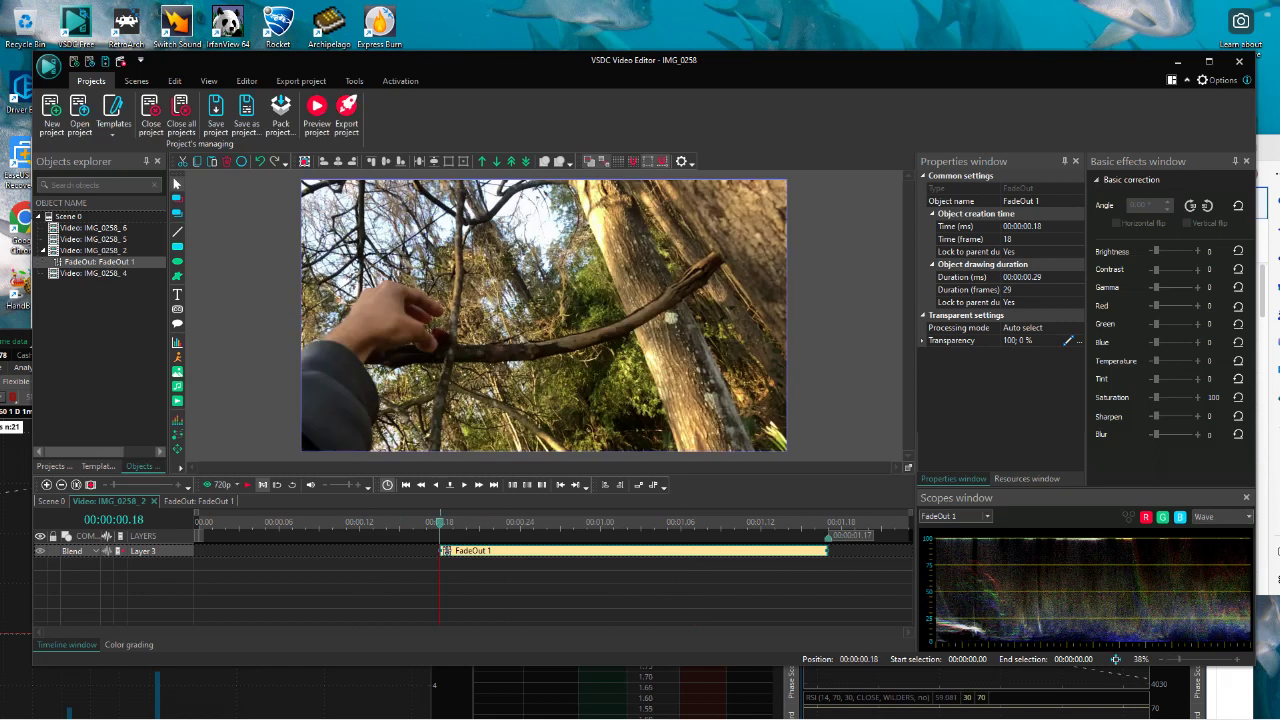
Re-cut the first piece: remove its 00:00:27.666–00:00:59.551 deletion area, cut everything after about 3.3 seconds, and apply the changes.
click(51, 501)
right_click(217, 555)
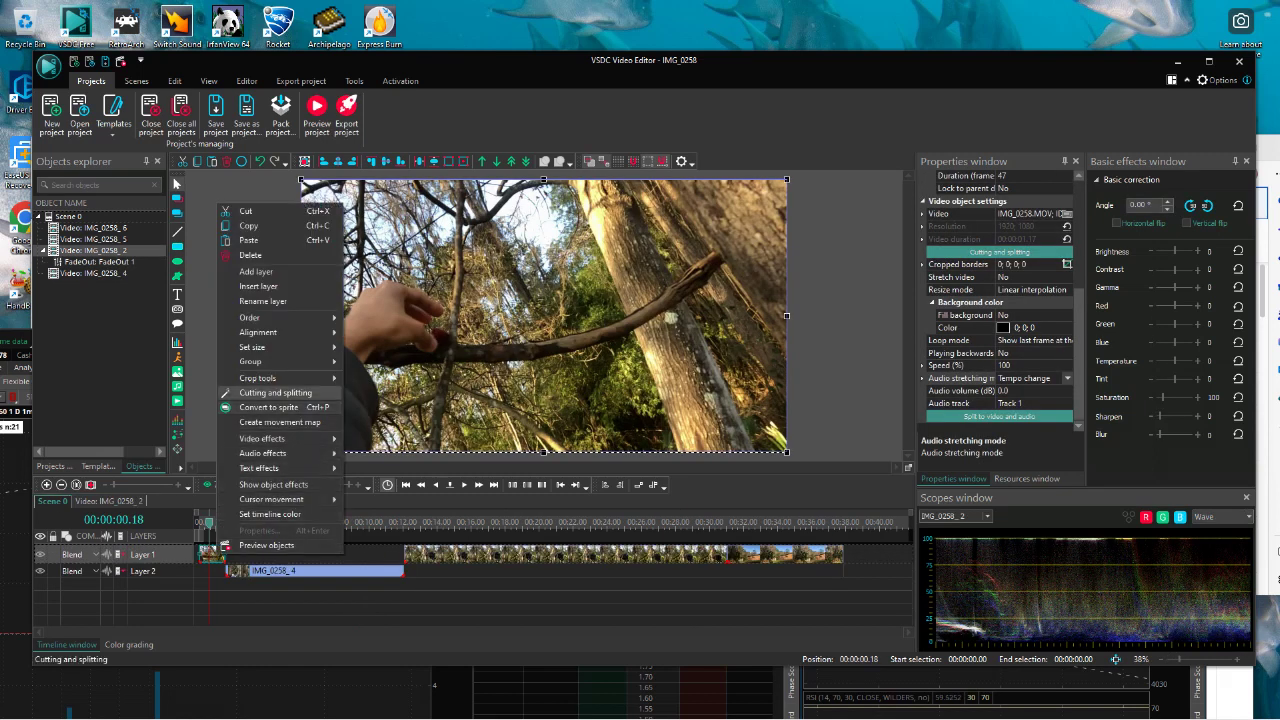
click(275, 392)
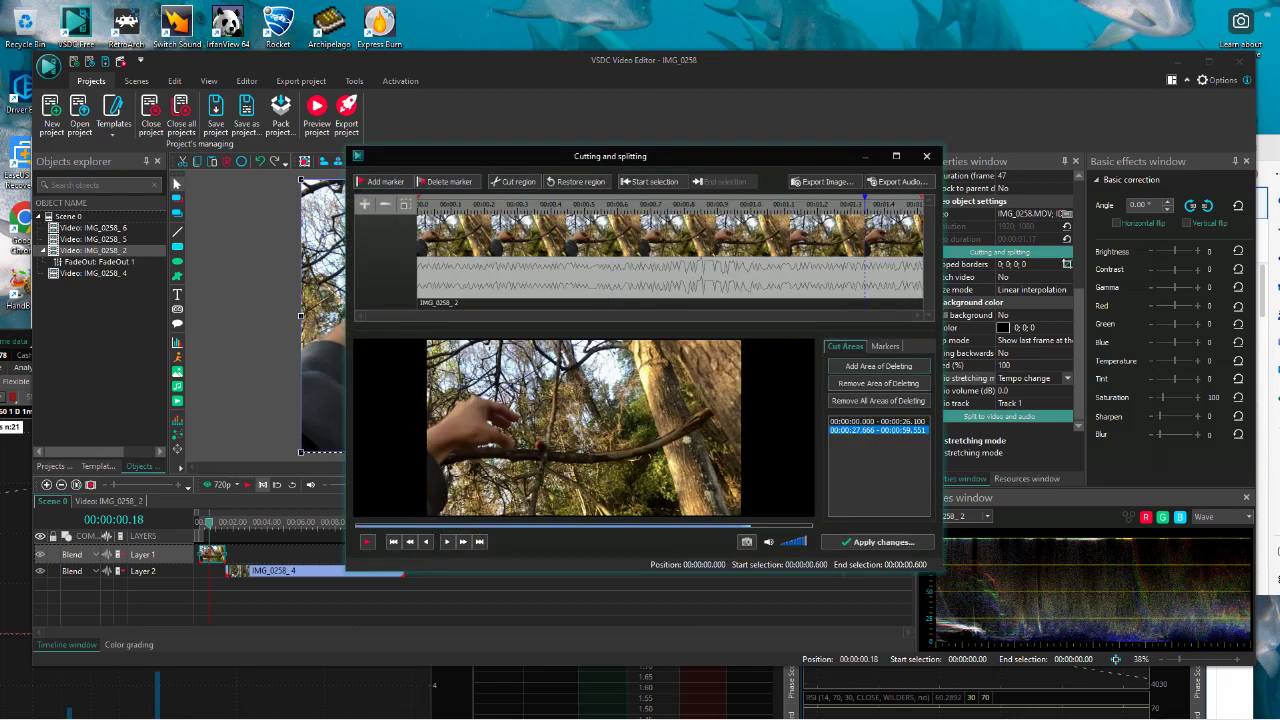
click(878, 384)
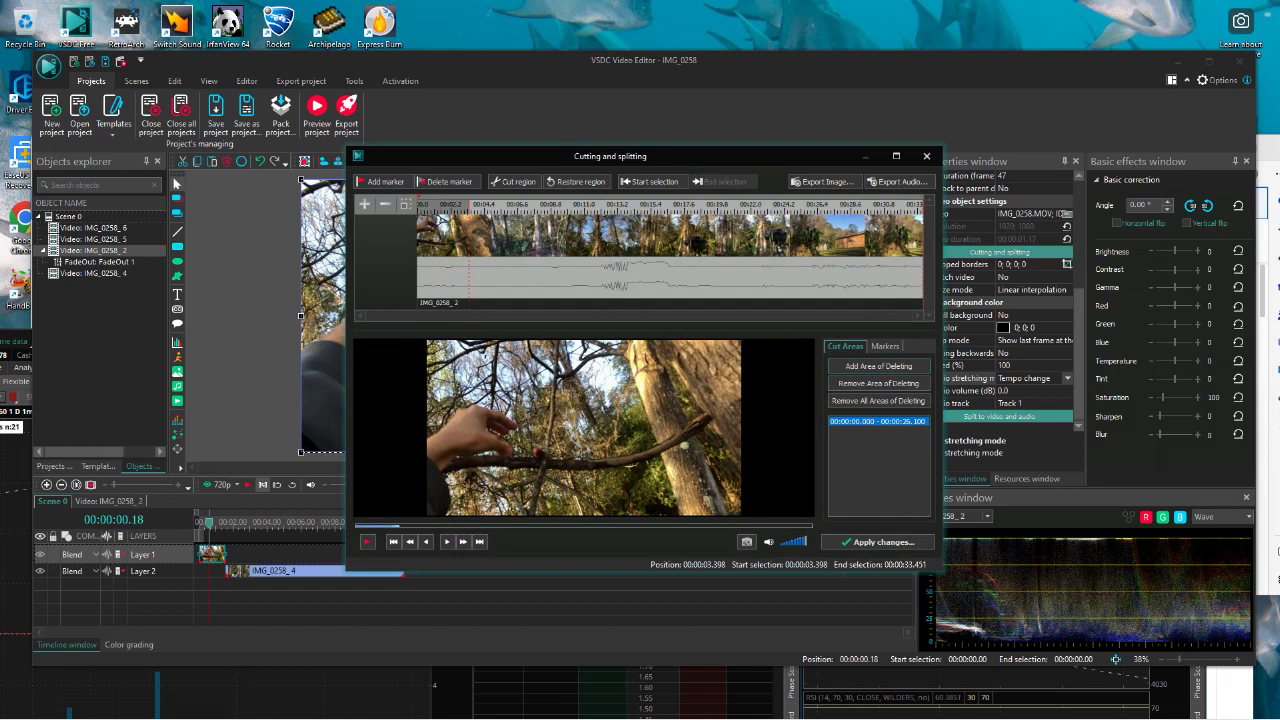
click(467, 208)
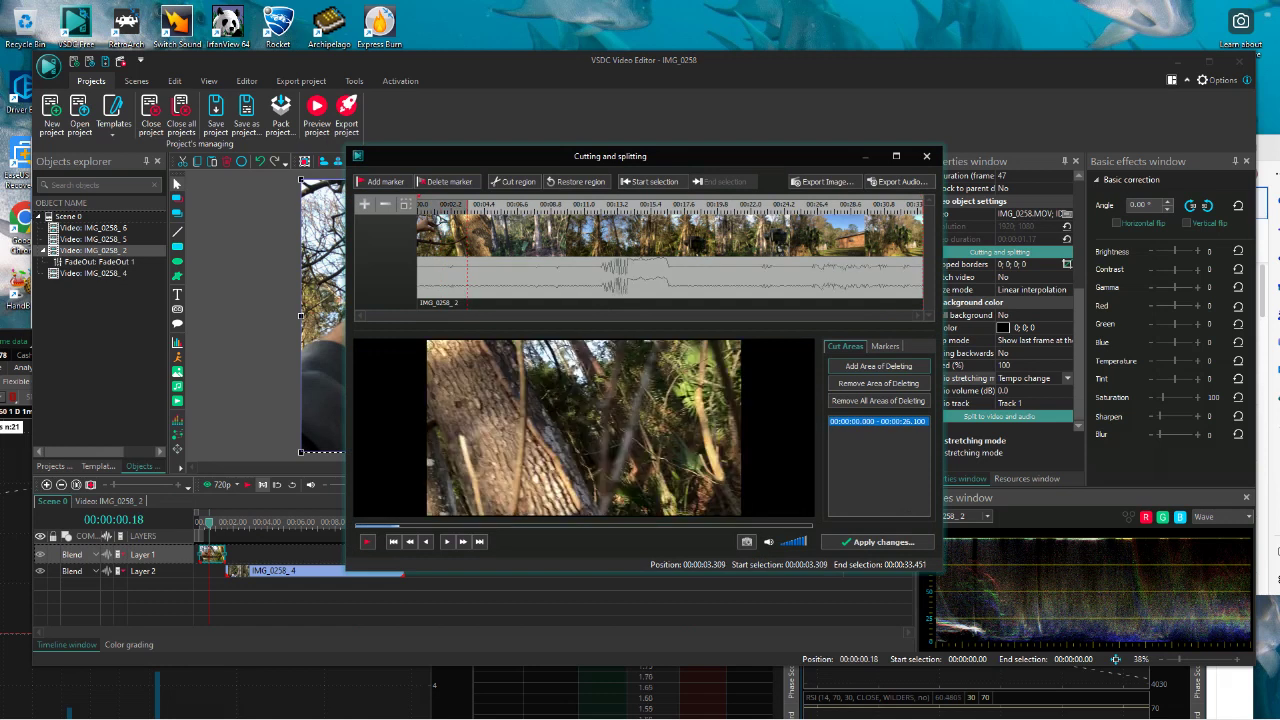
click(514, 182)
click(878, 542)
click(678, 360)
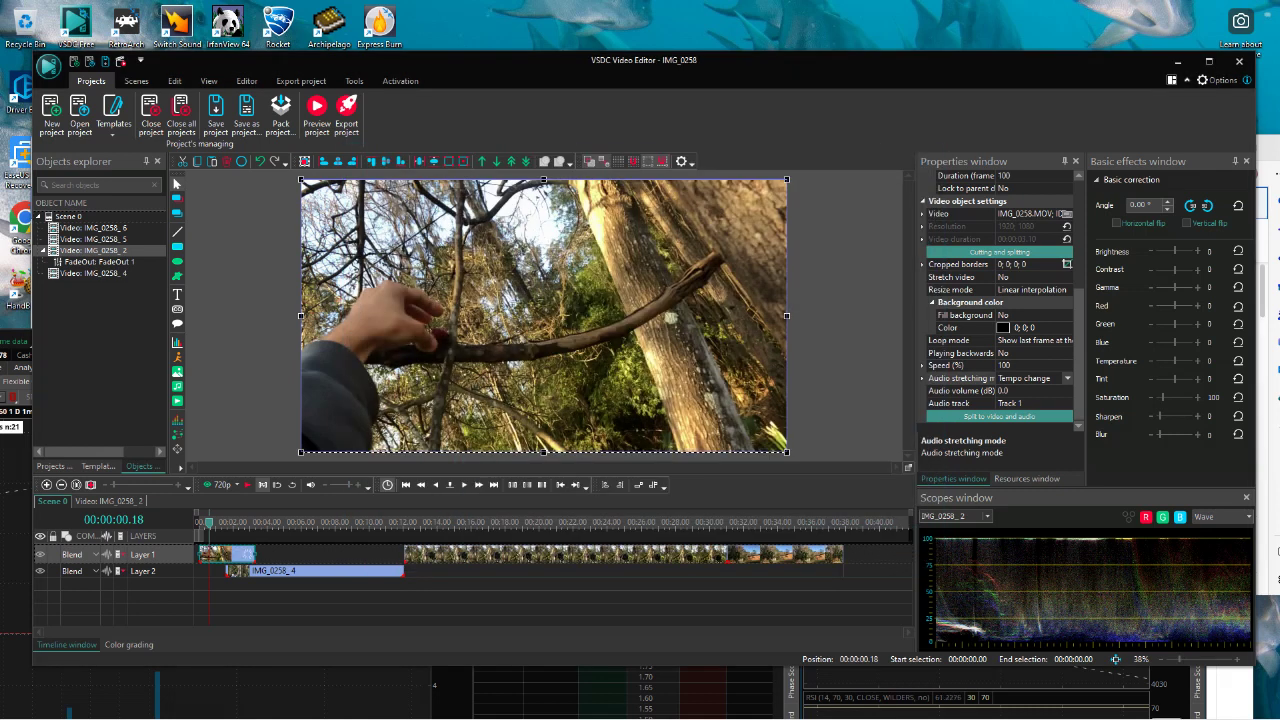
Move the second piece to start at 00:00:02.11, where the first piece's FadeOut begins.
double_click(228, 554)
click(649, 523)
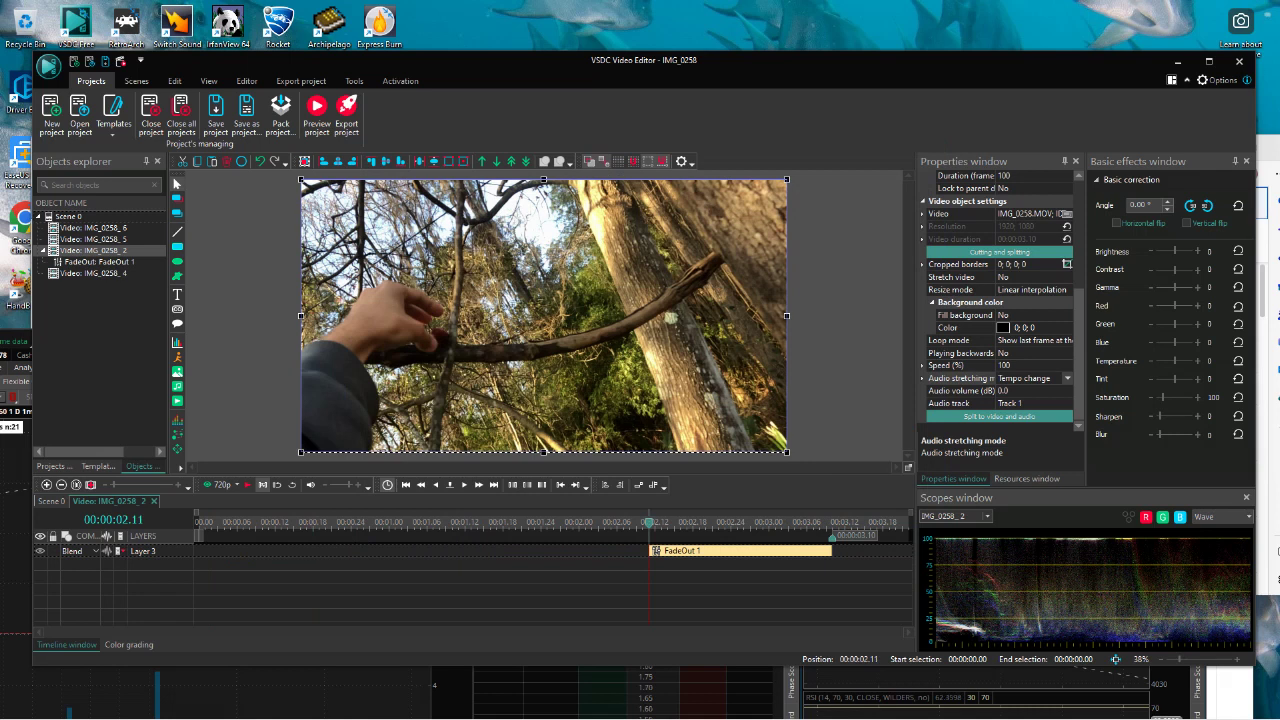
click(51, 501)
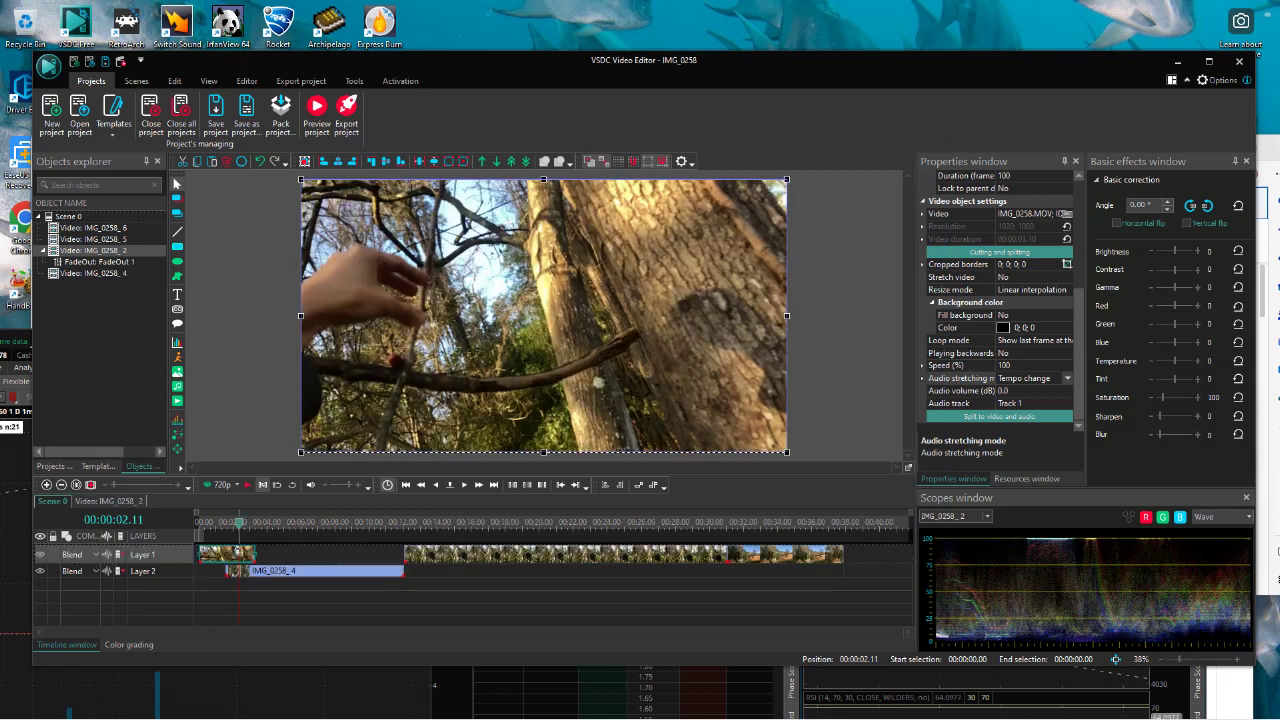
drag(320, 571, 333, 571)
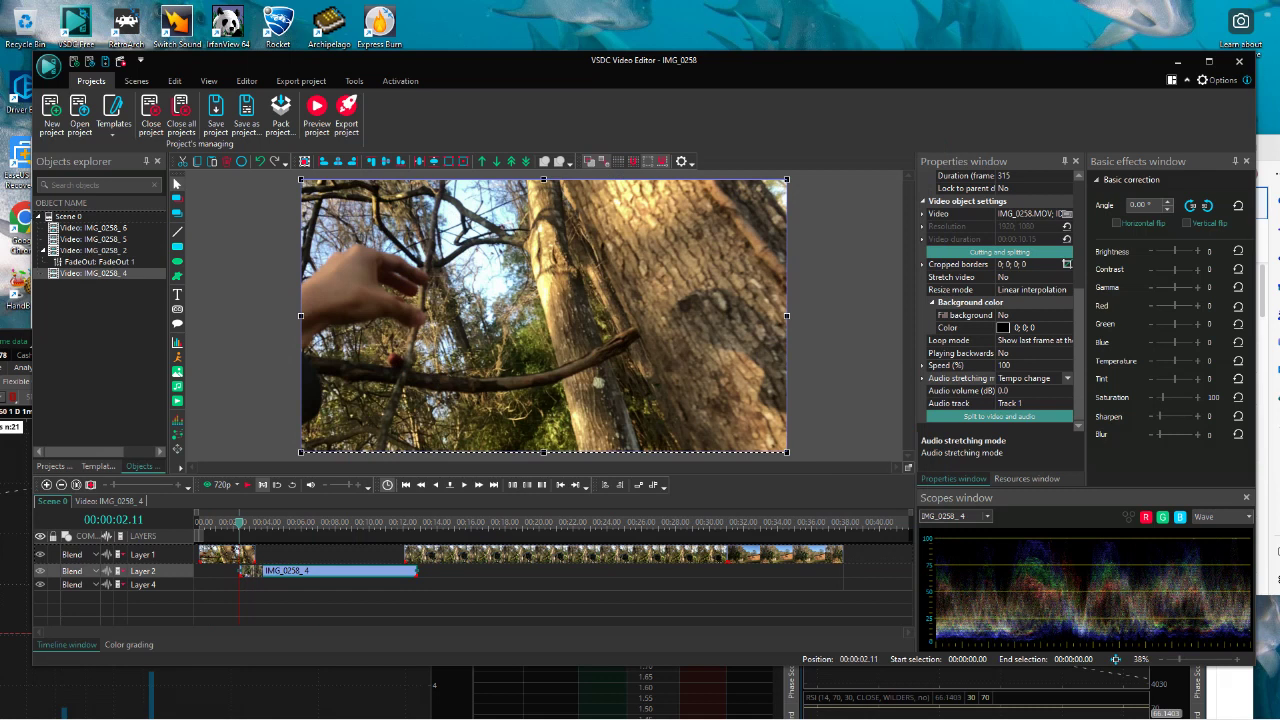
Move pieces IMG_0258_5 and IMG_0258_6 down to the second piece's layer, end to end behind it.
click(510, 555)
drag(785, 555, 864, 555)
mouse_move(527, 555)
mouse_down()
mouse_move(553, 555)
mouse_move(538, 585)
mouse_move(538, 571)
mouse_up()
drag(792, 555, 732, 571)
Switch to thinkorswim to check the SPX option trade, and return to the VSDC project.
click(374, 688)
drag(420, 341, 432, 377)
click(450, 120)
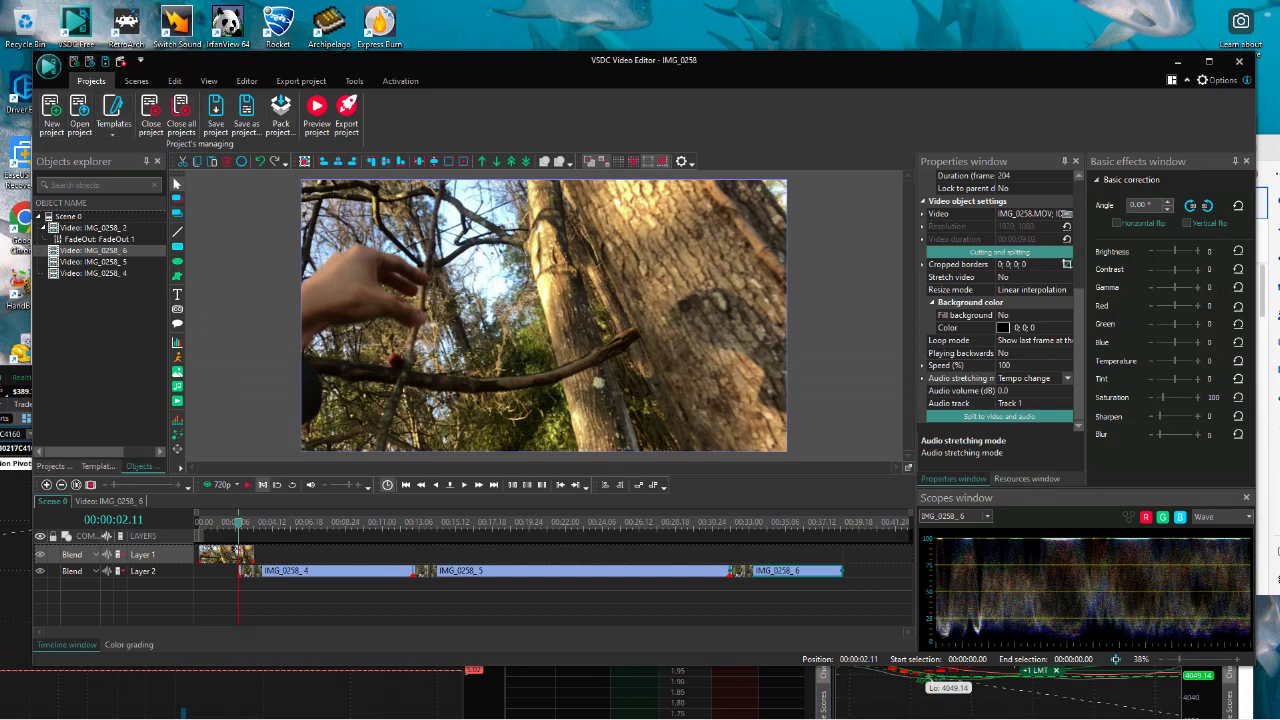
Preview the overlap of the first two pieces, and add a Silence audio effect to the first piece starting at 00:00:02.15.
click(247, 485)
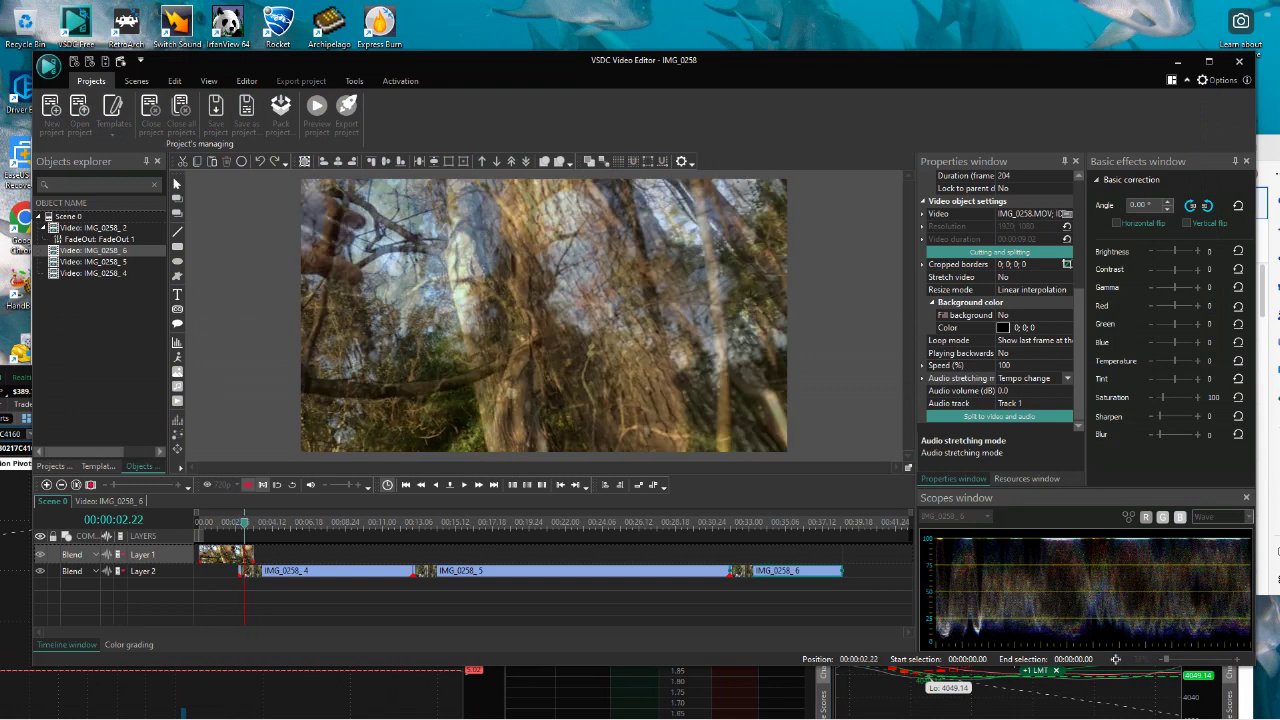
click(247, 485)
double_click(226, 554)
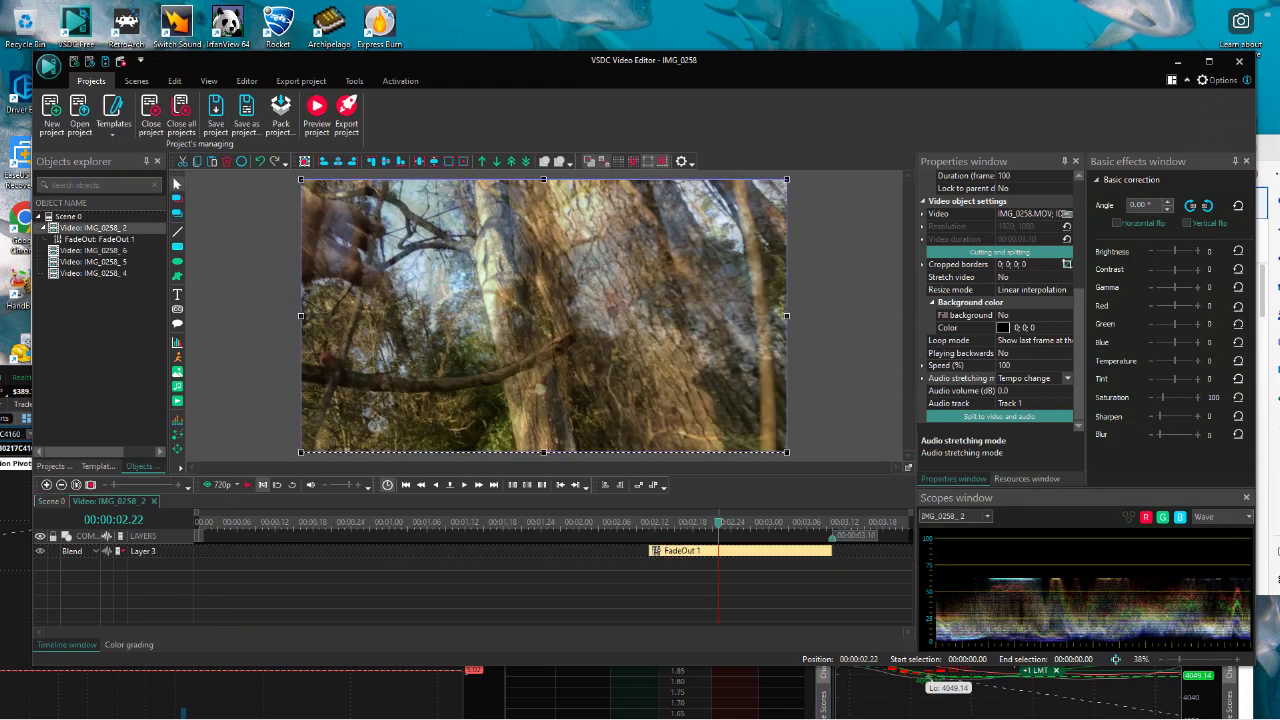
drag(718, 522, 674, 522)
right_click(722, 238)
mouse_move(766, 483)
mouse_move(888, 484)
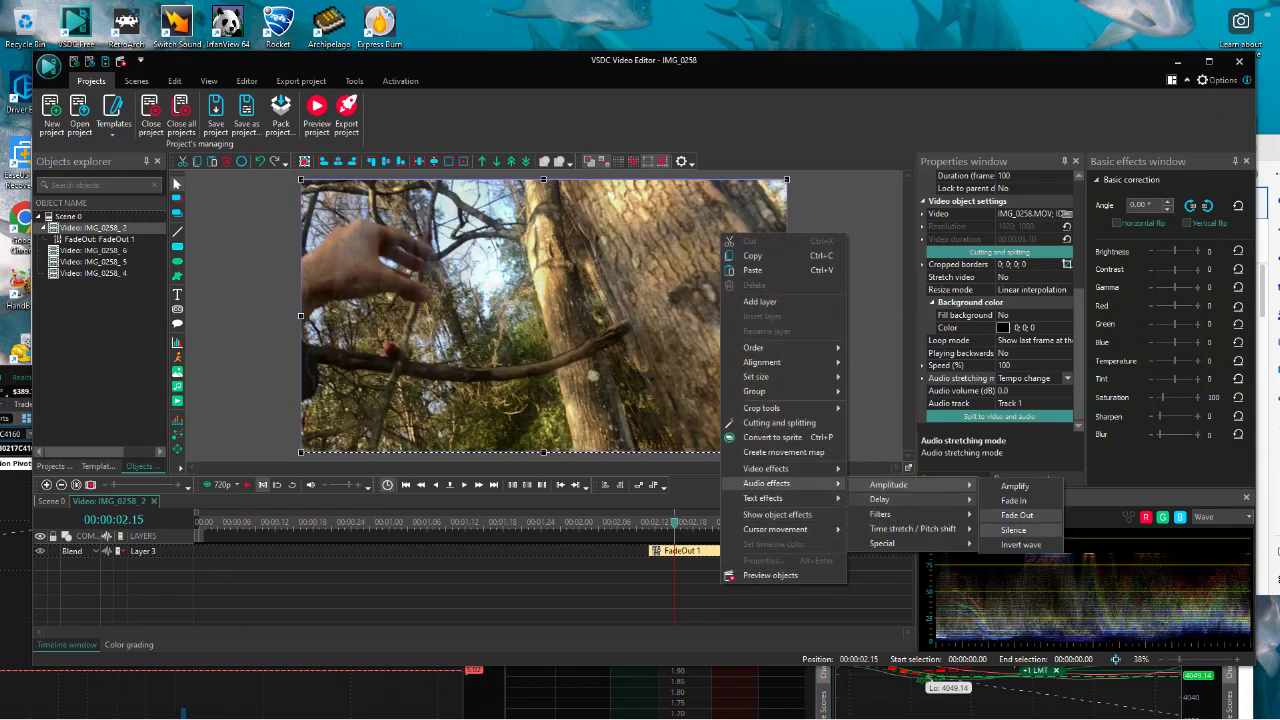
click(1013, 530)
key(Return)
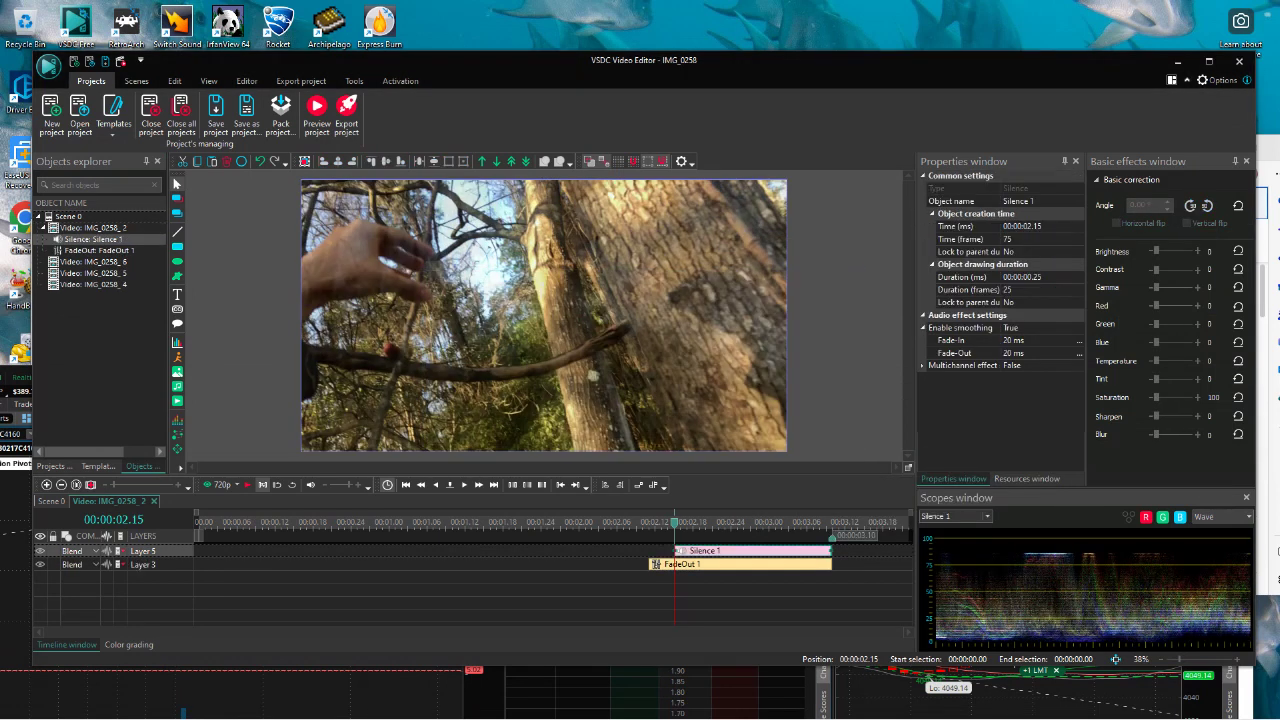
Extend the Silence effect to start at 00:00:02.14, and preview the transition.
mouse_move(676, 551)
mouse_down()
mouse_move(650, 551)
mouse_move(669, 551)
mouse_up()
click(611, 523)
key(space)
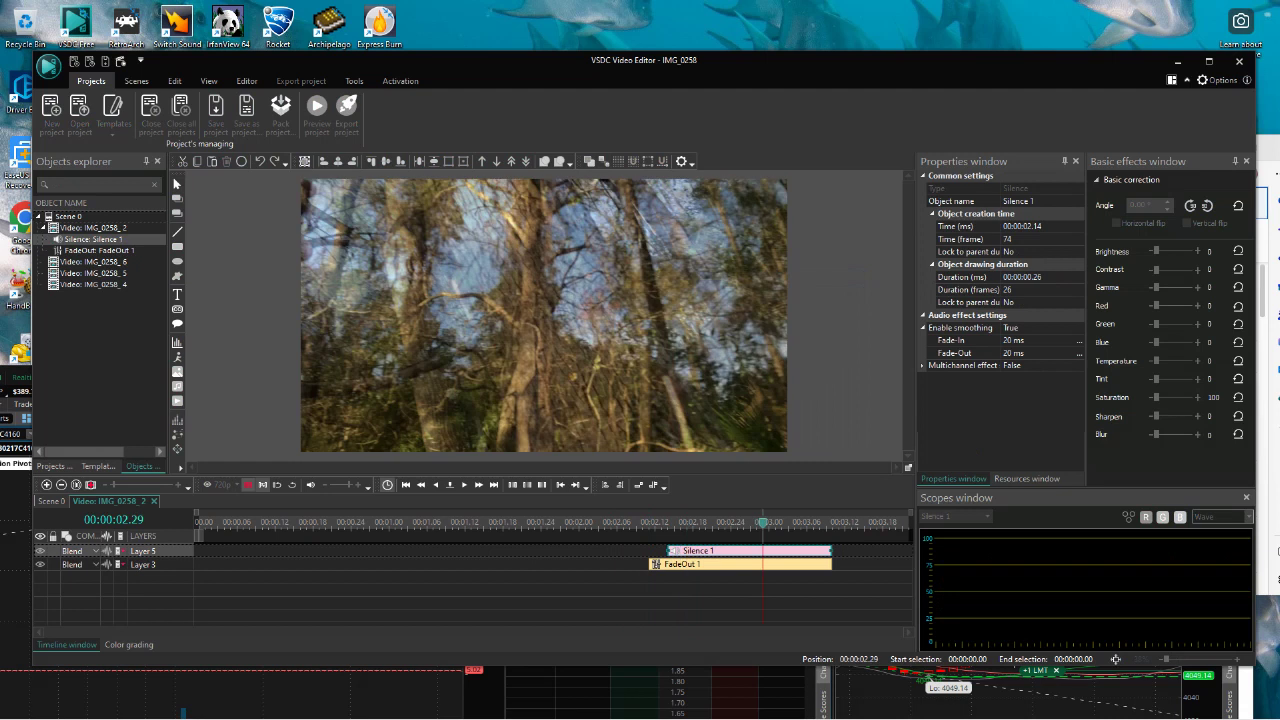
key(space)
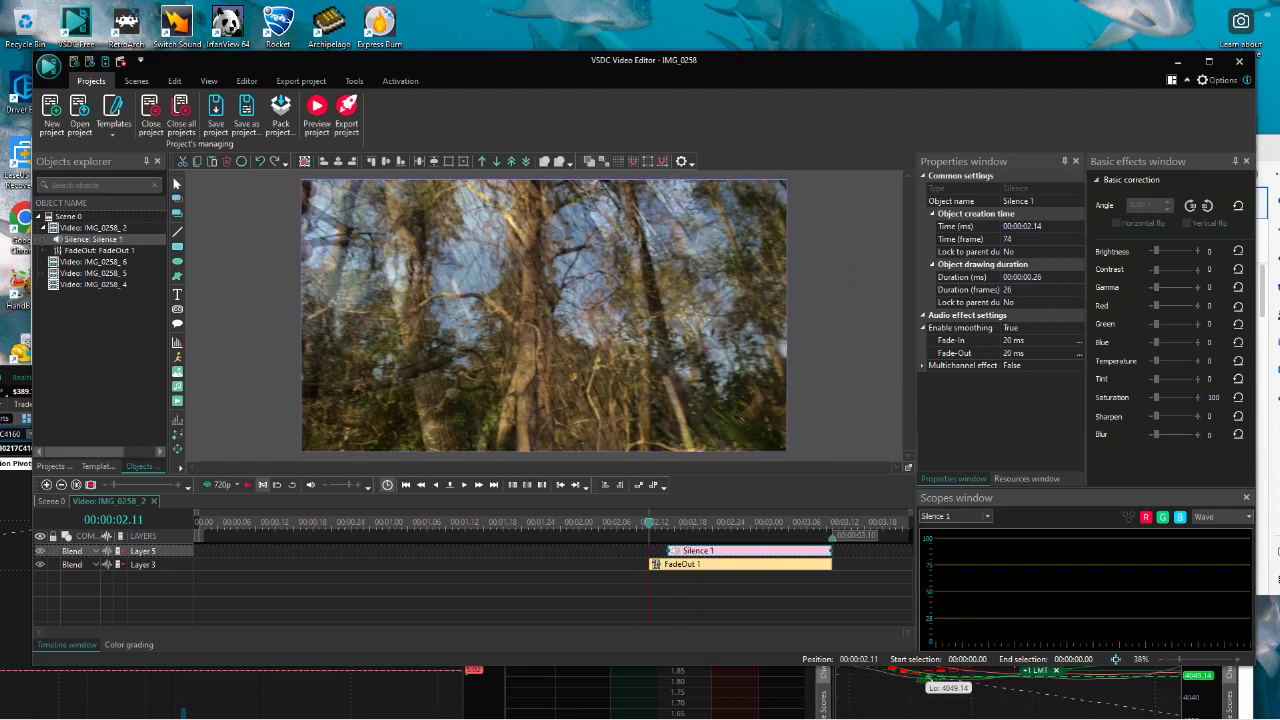
Export the updated scene as an AVI file with the H.264 / AVC Ultra Quality profile.
click(51, 501)
drag(322, 571, 322, 571)
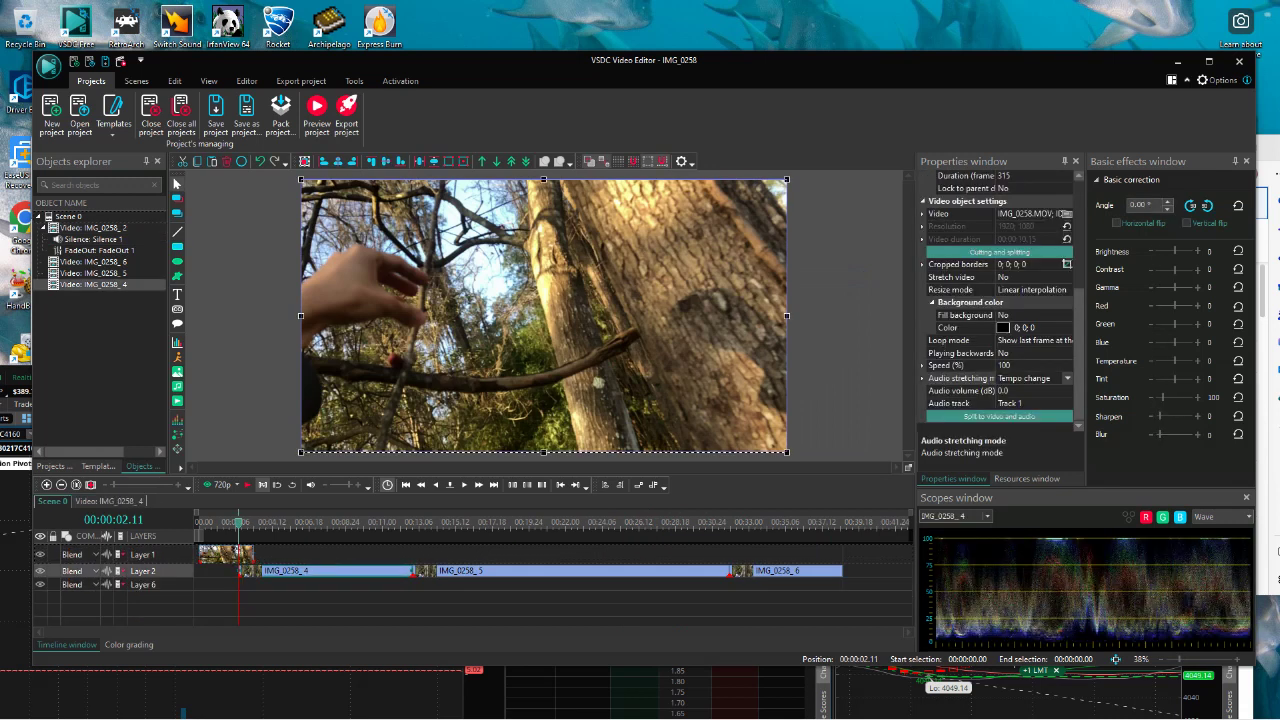
click(301, 81)
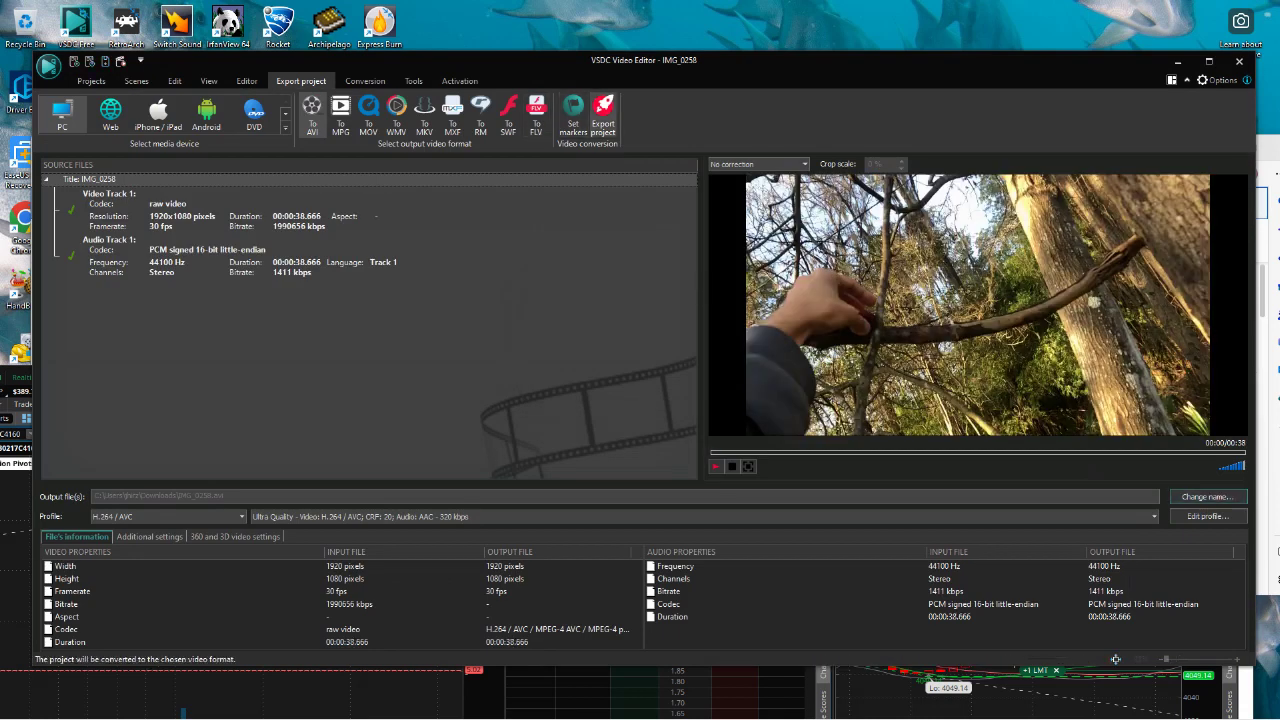
click(603, 112)
click(629, 360)
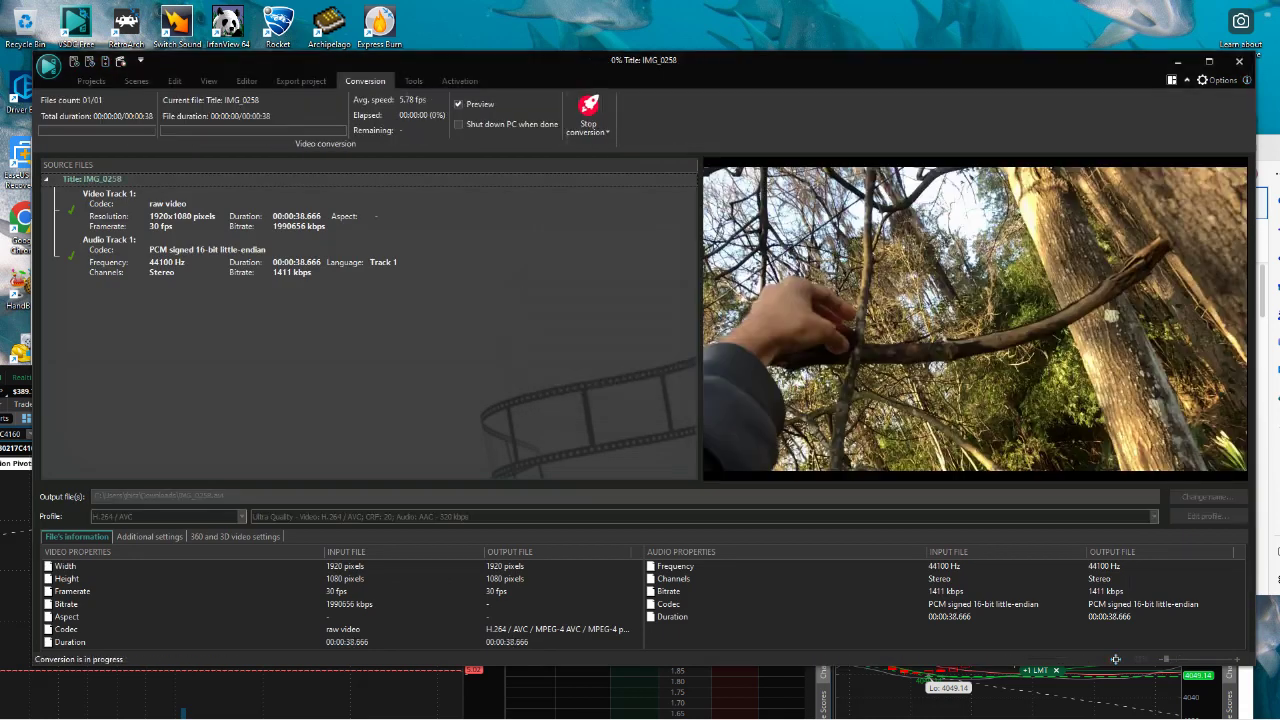
Switch to thinkorswim and examine the recent price movement on the one-minute SPX chart.
double_click(18, 378)
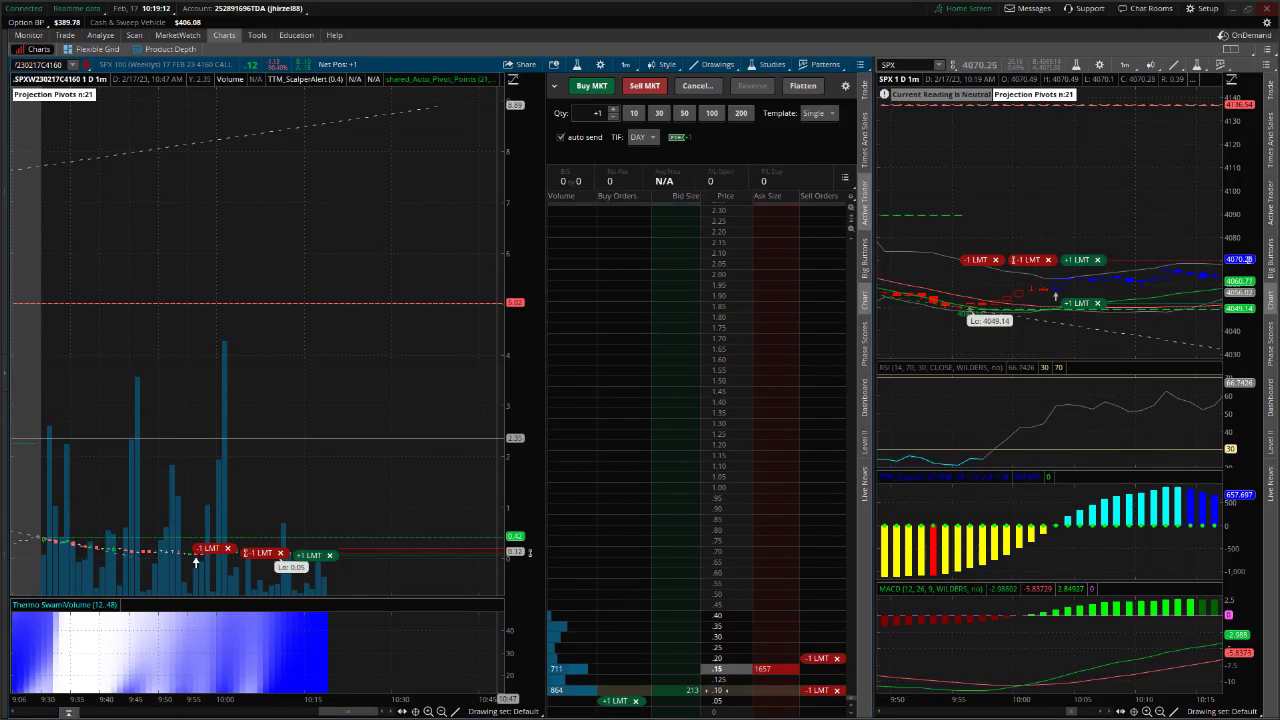
drag(1071, 711, 1077, 711)
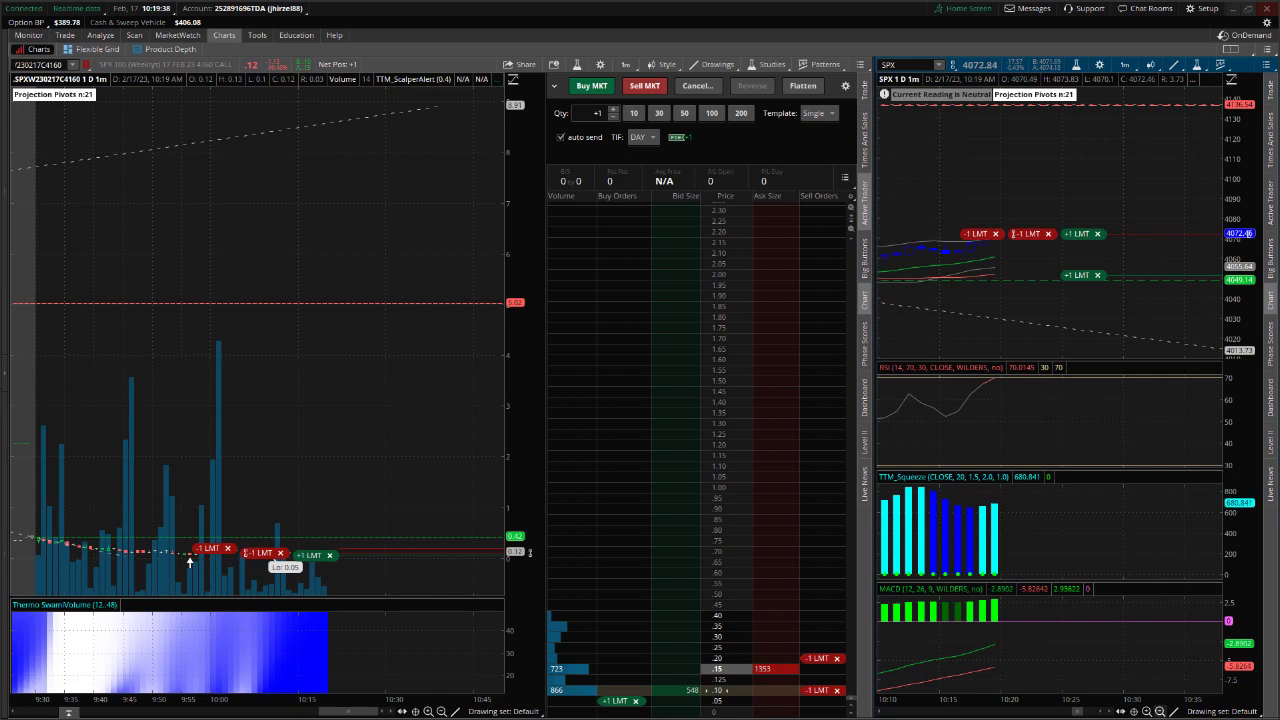
click(1160, 711)
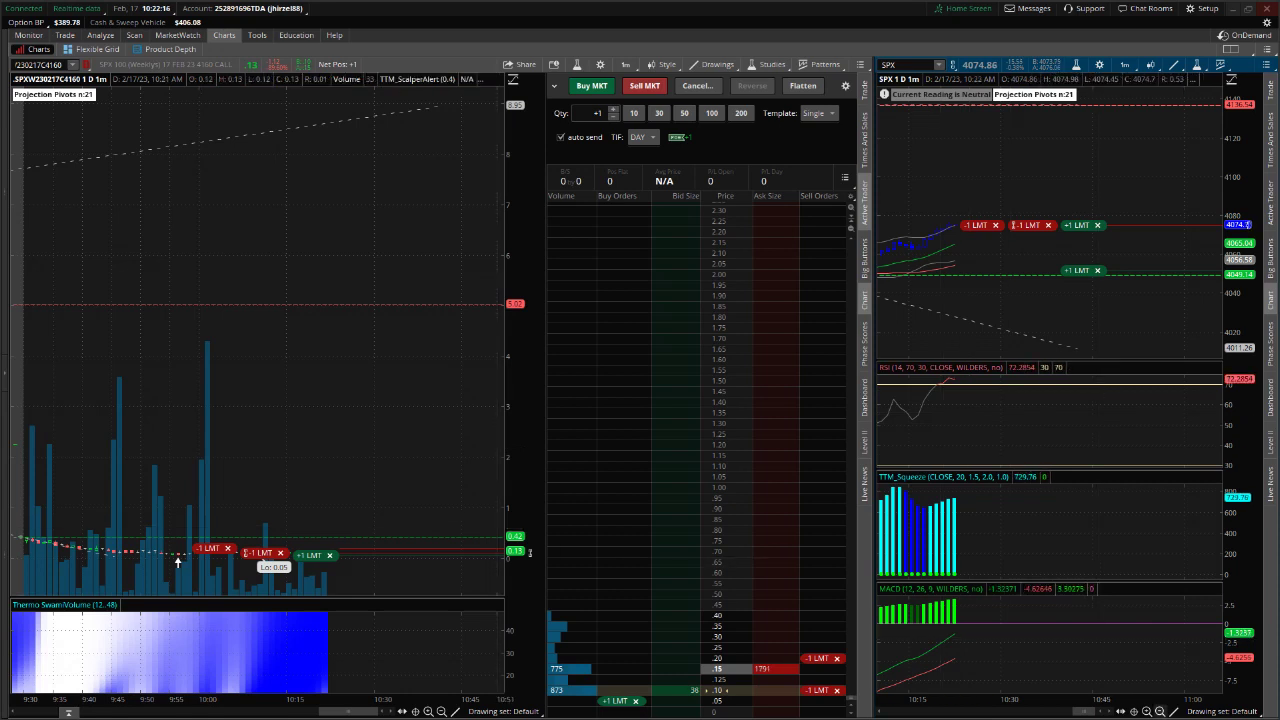
click(1147, 711)
click(1160, 711)
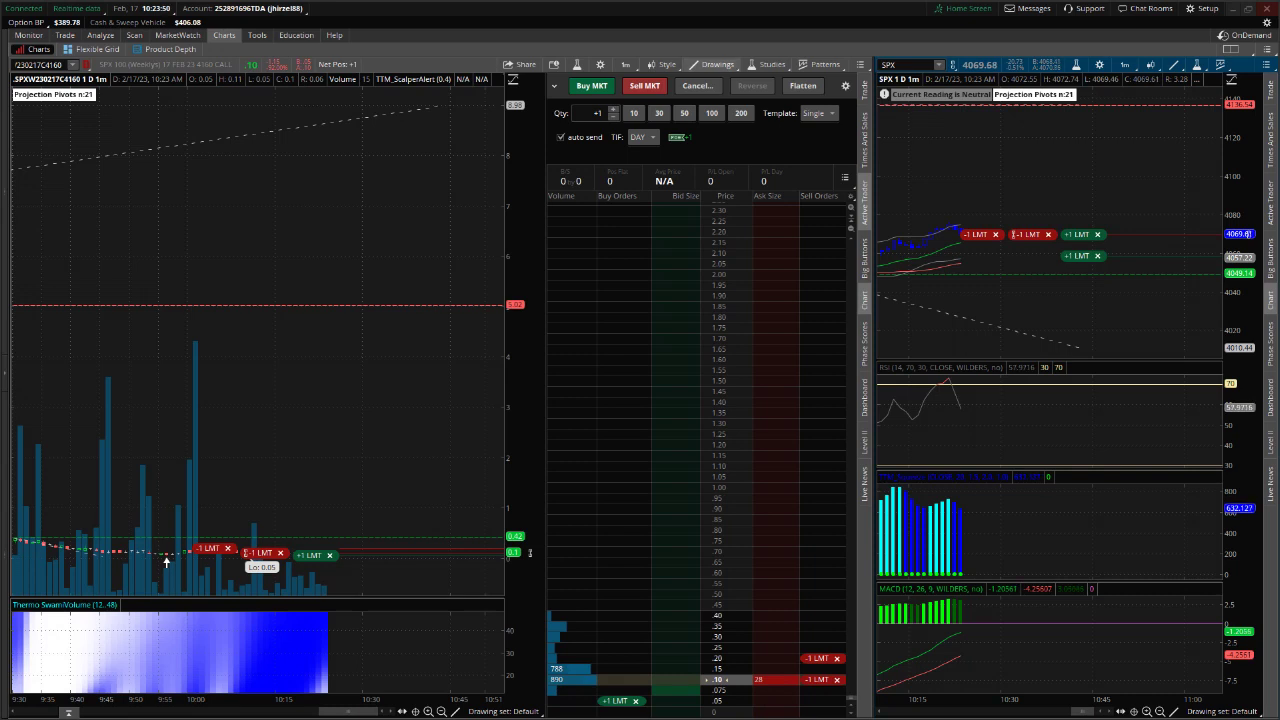
click(1147, 711)
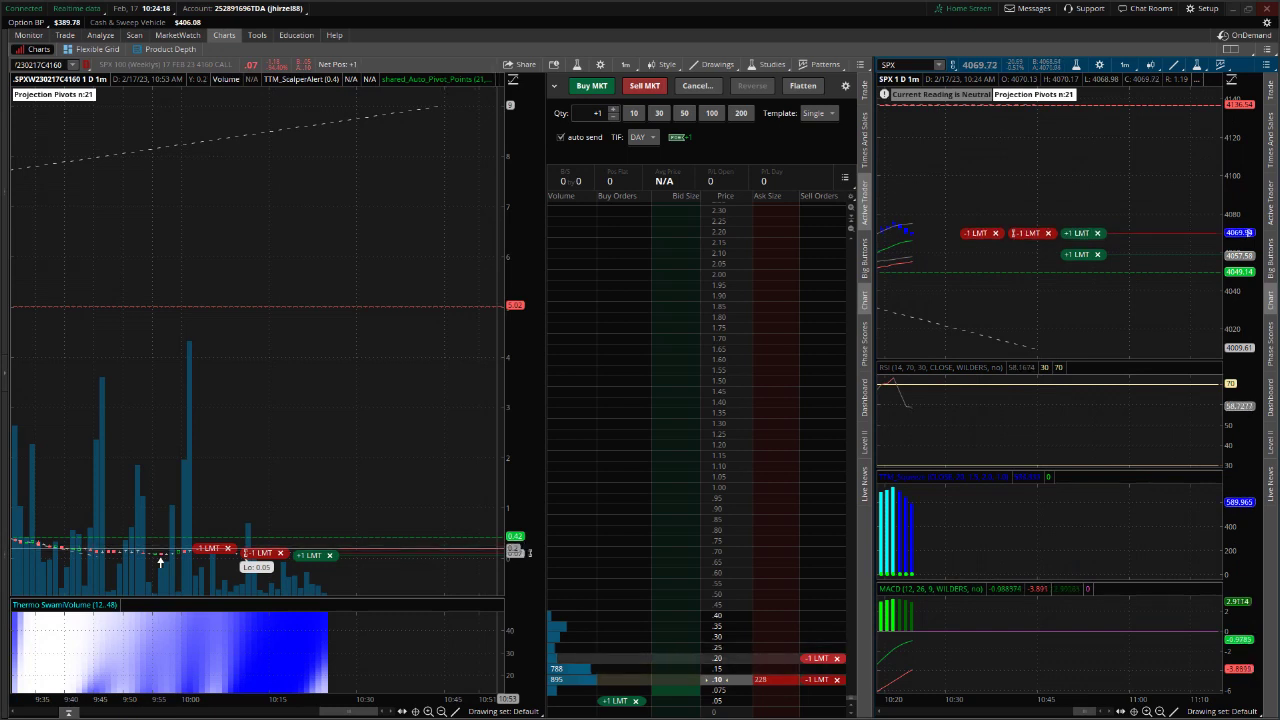
Load the 17 FEB 23 SPX 4130 call into the option chart from the option chain.
click(72, 65)
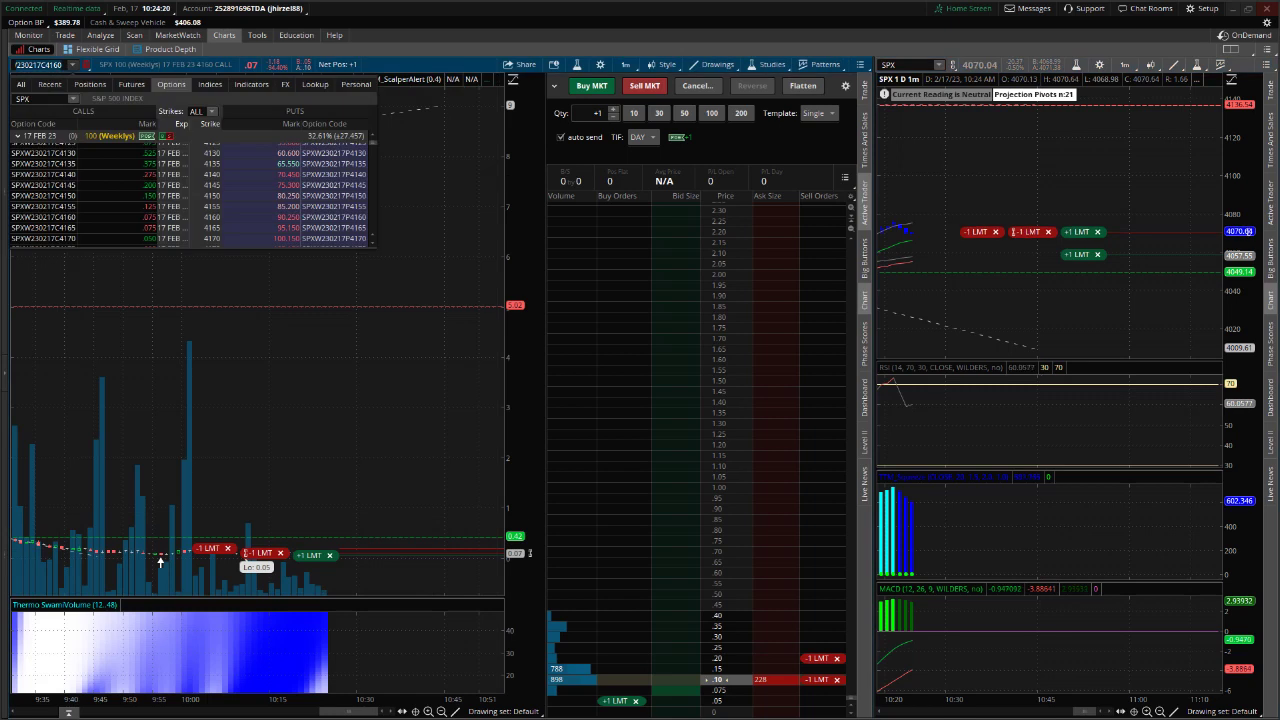
key(Down)
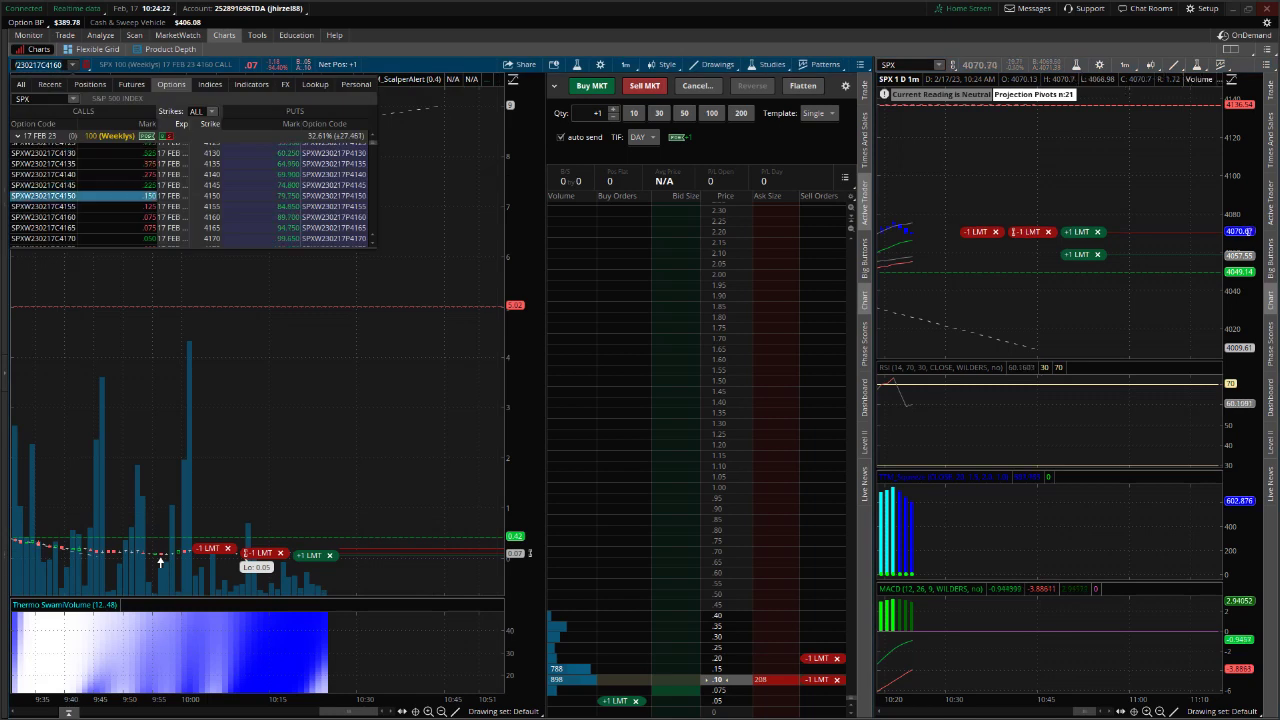
key(Up)
key(Up)
key(Up)
key(Up)
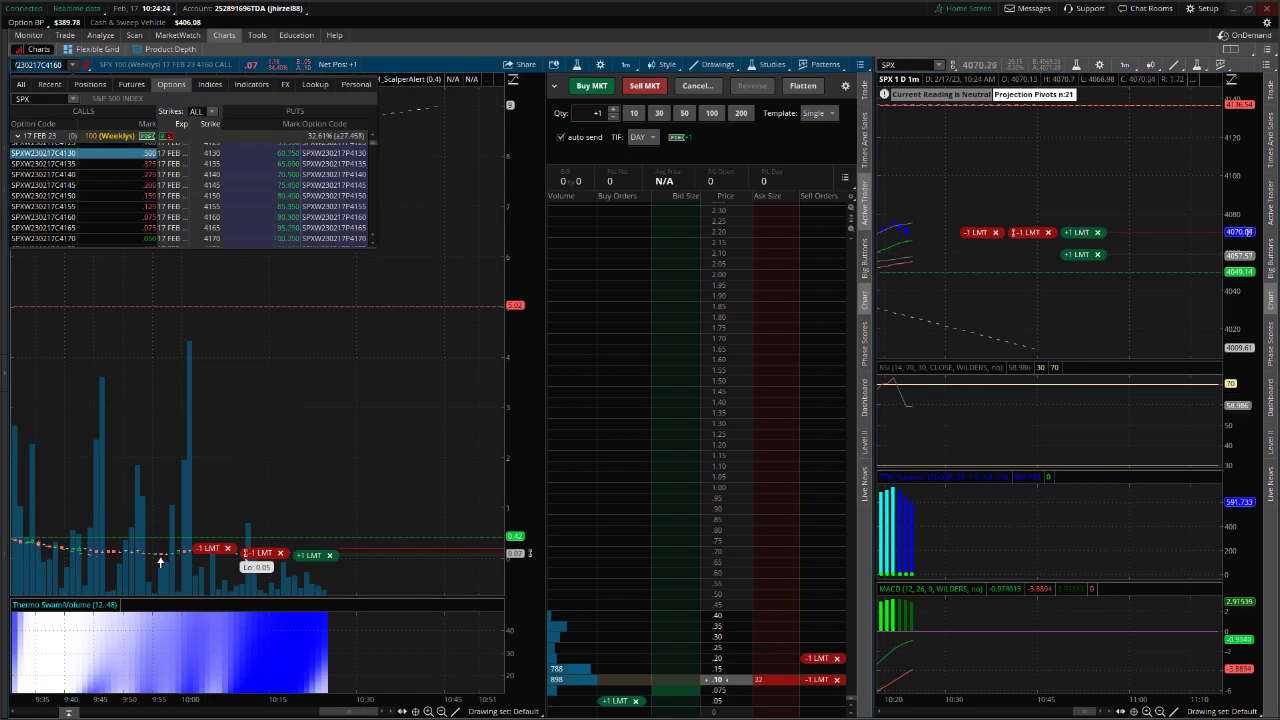
key(Return)
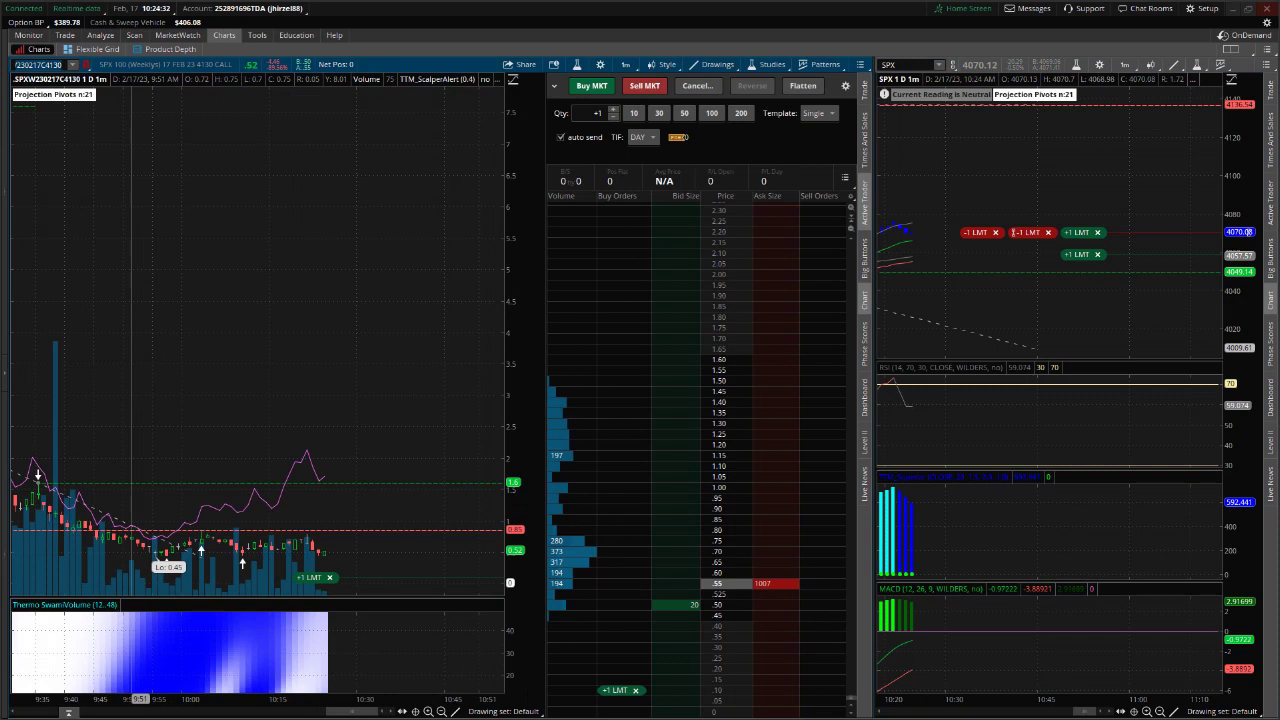
Load the 17 FEB 23 SPX 4150 call into the option chart.
click(72, 65)
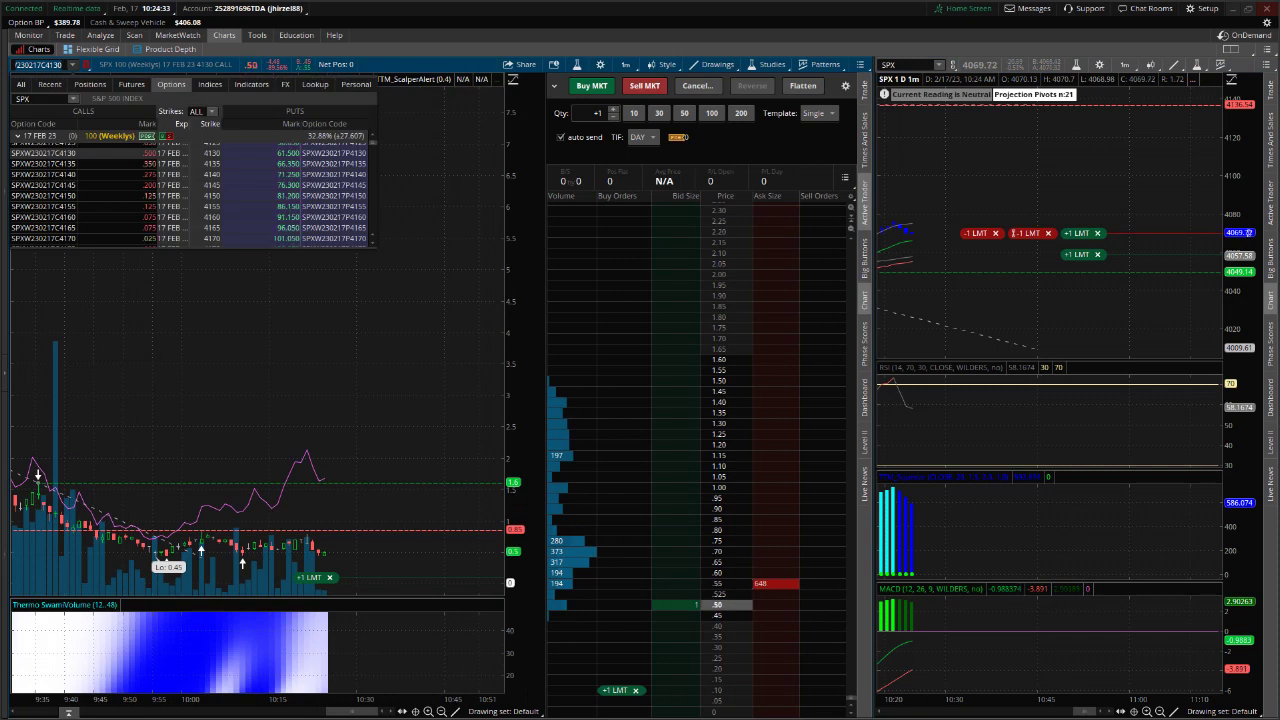
click(72, 65)
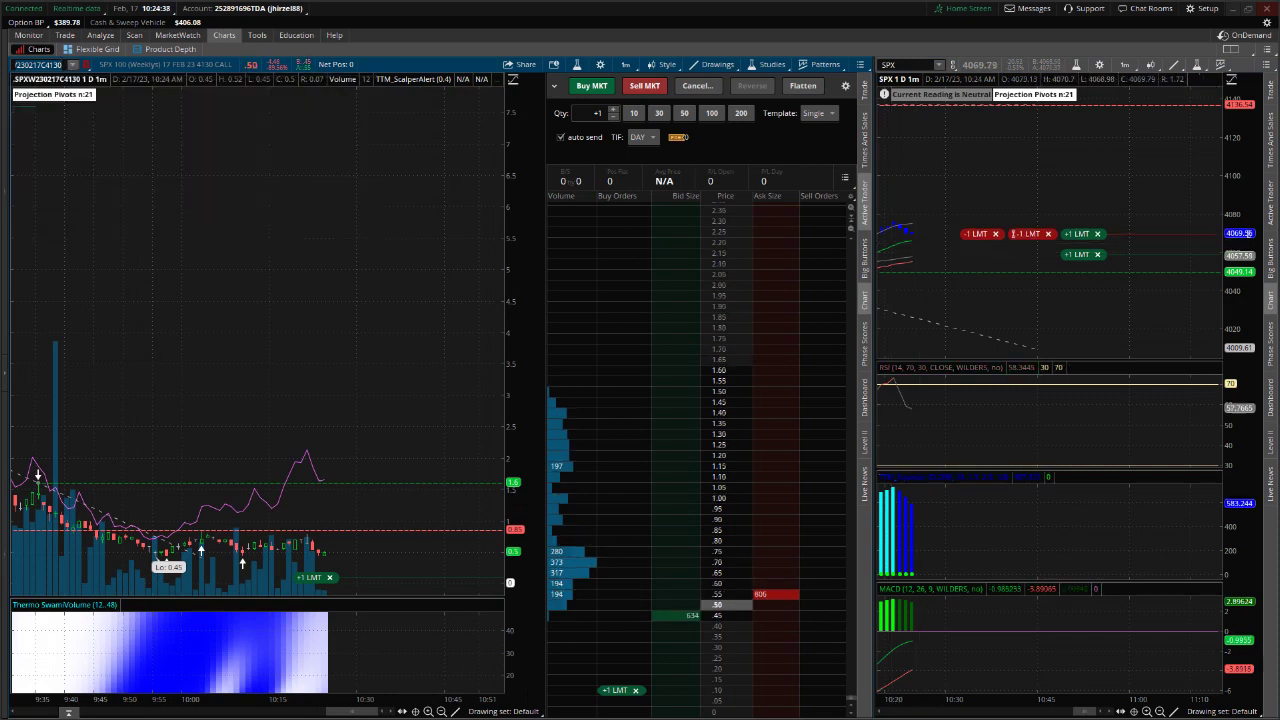
click(72, 64)
click(80, 196)
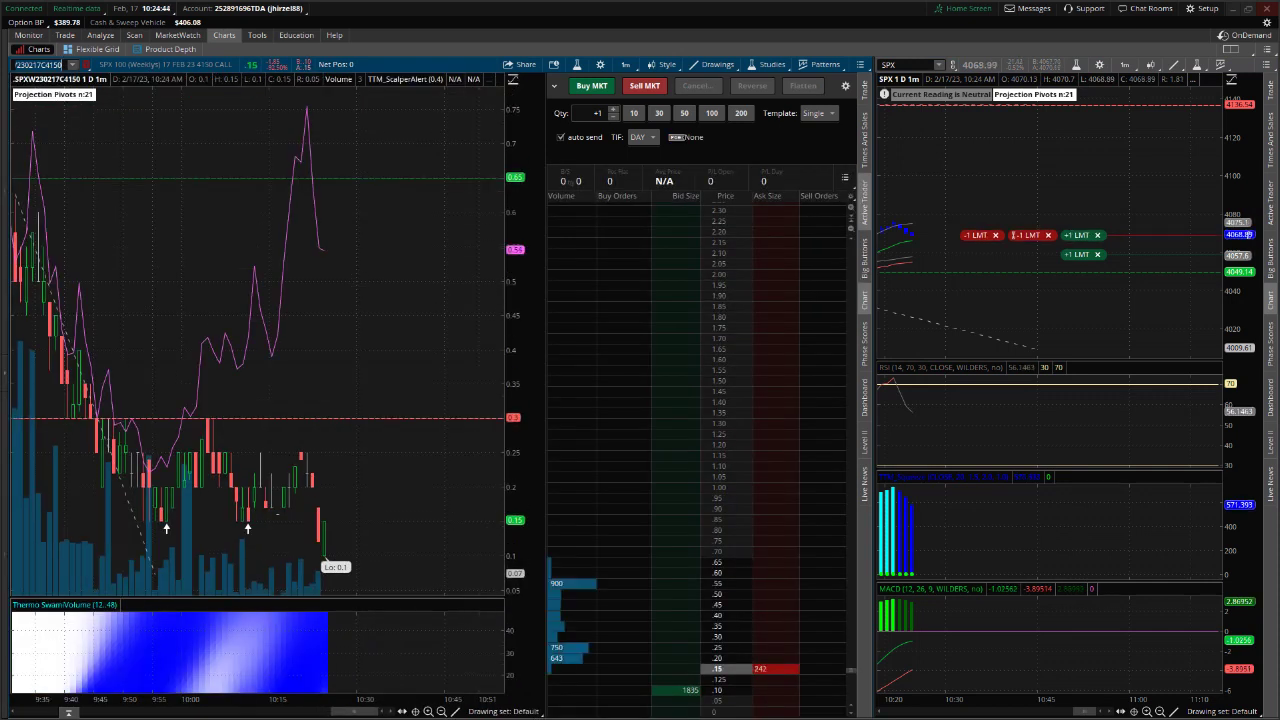
Compare the 17 FEB 23 SPX 4160 and 4150 calls in the option chart, finishing on the 4160 call.
click(72, 65)
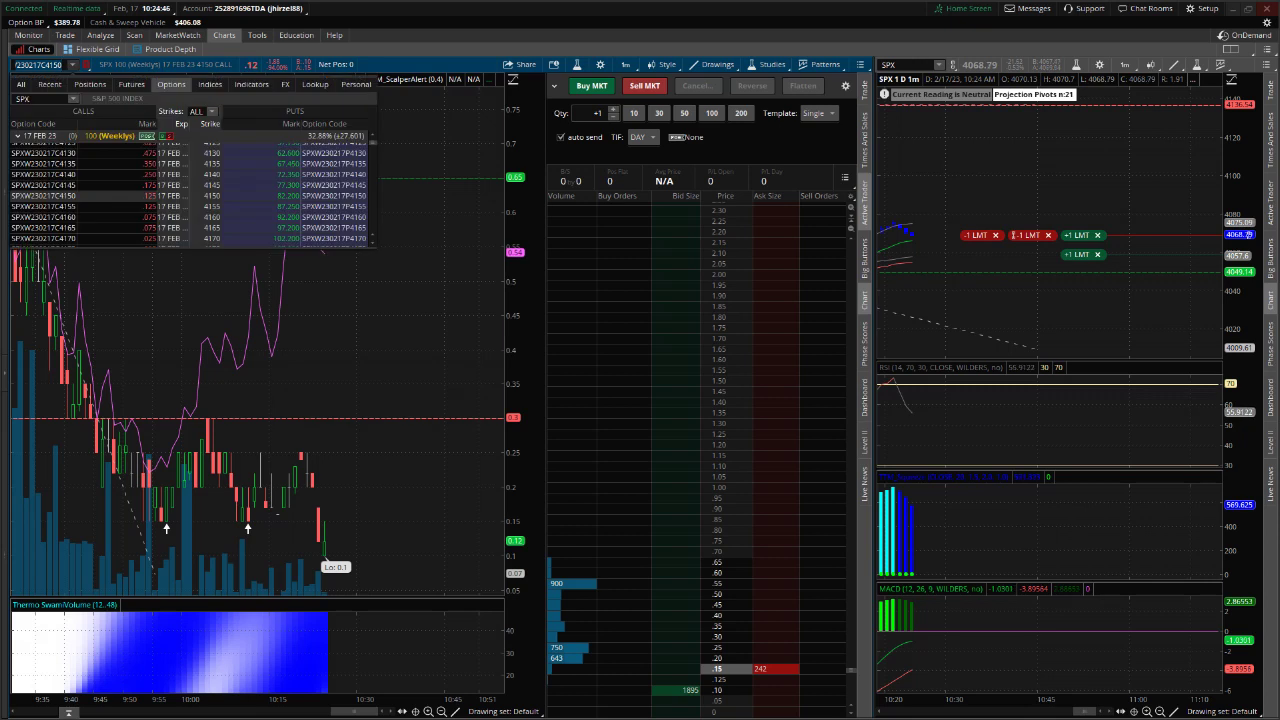
click(45, 217)
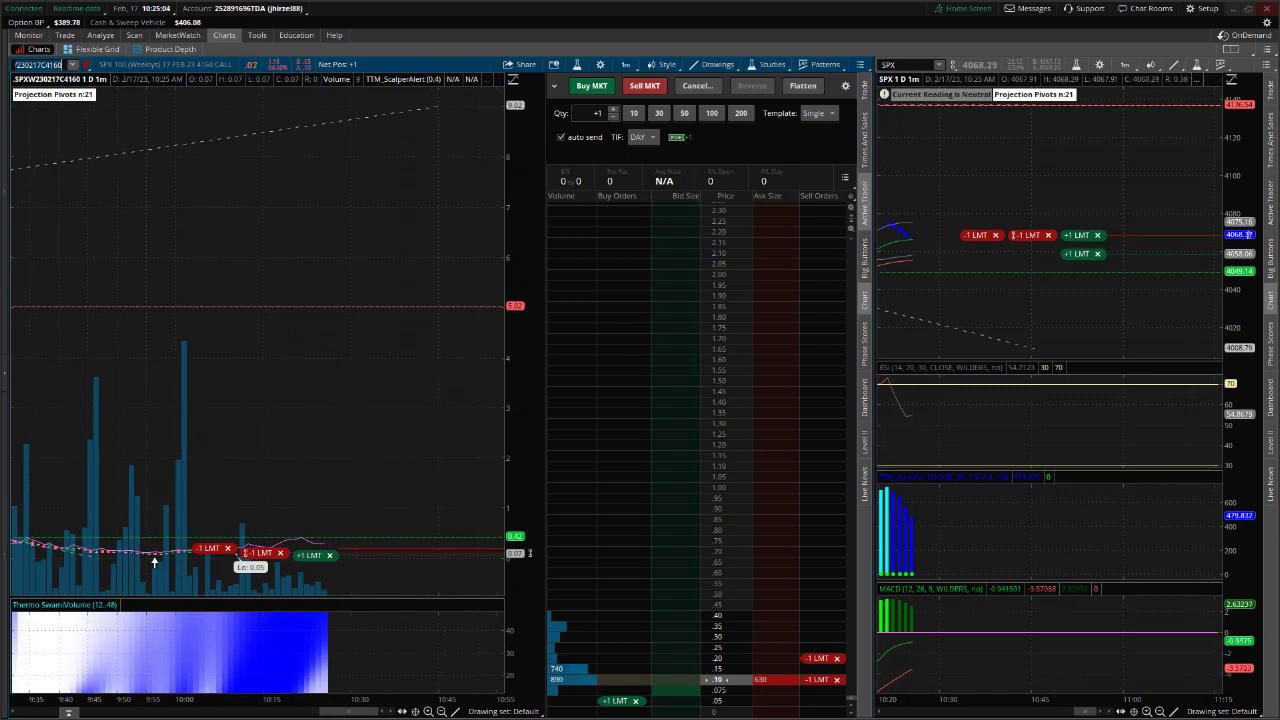
click(73, 65)
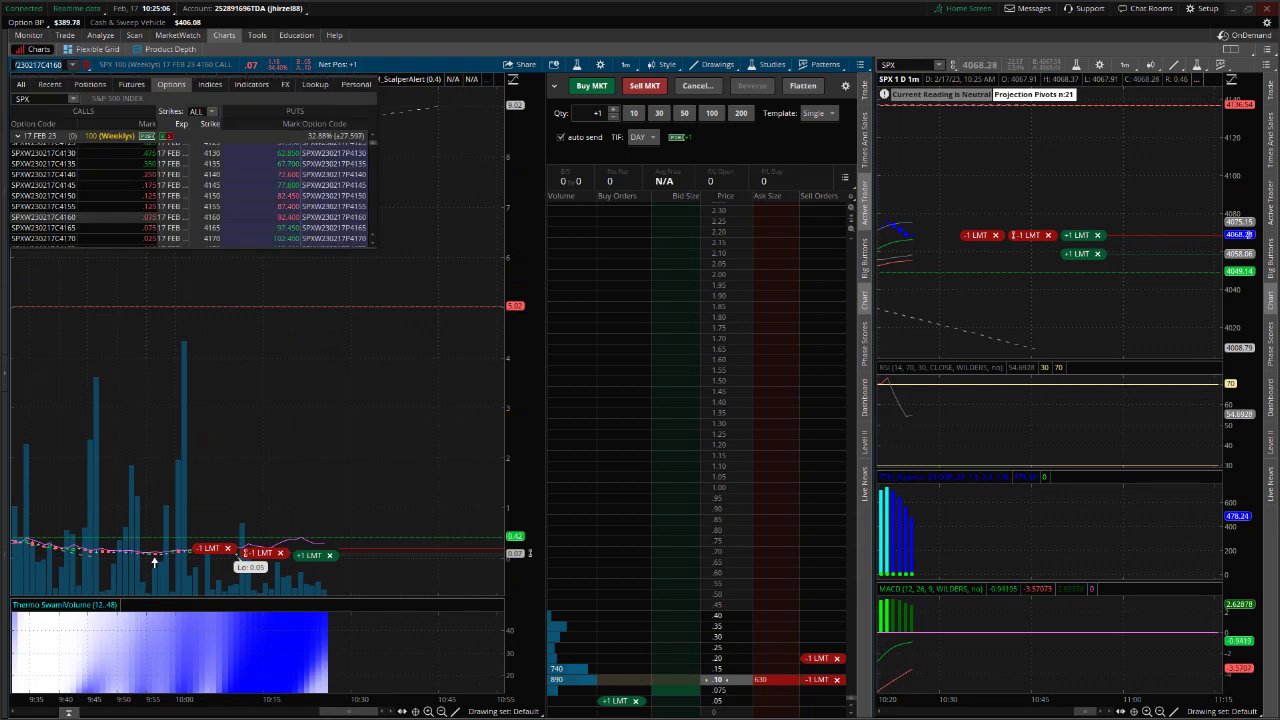
click(75, 196)
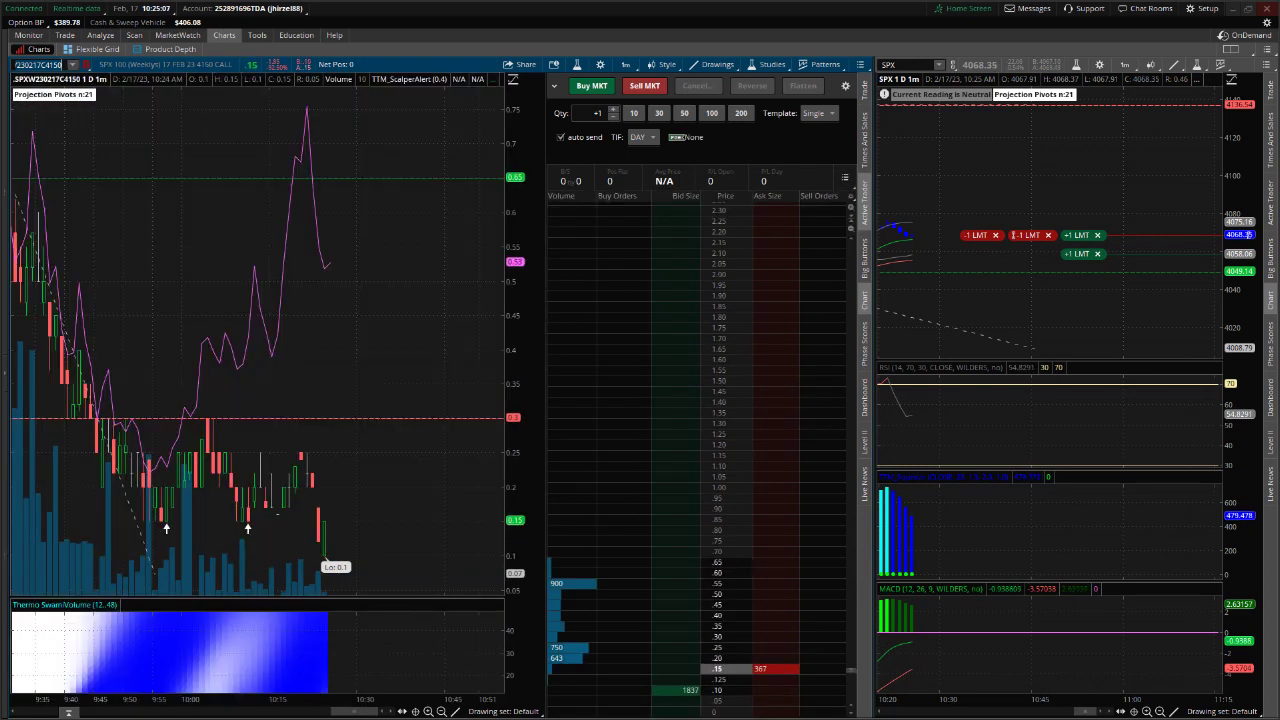
click(72, 64)
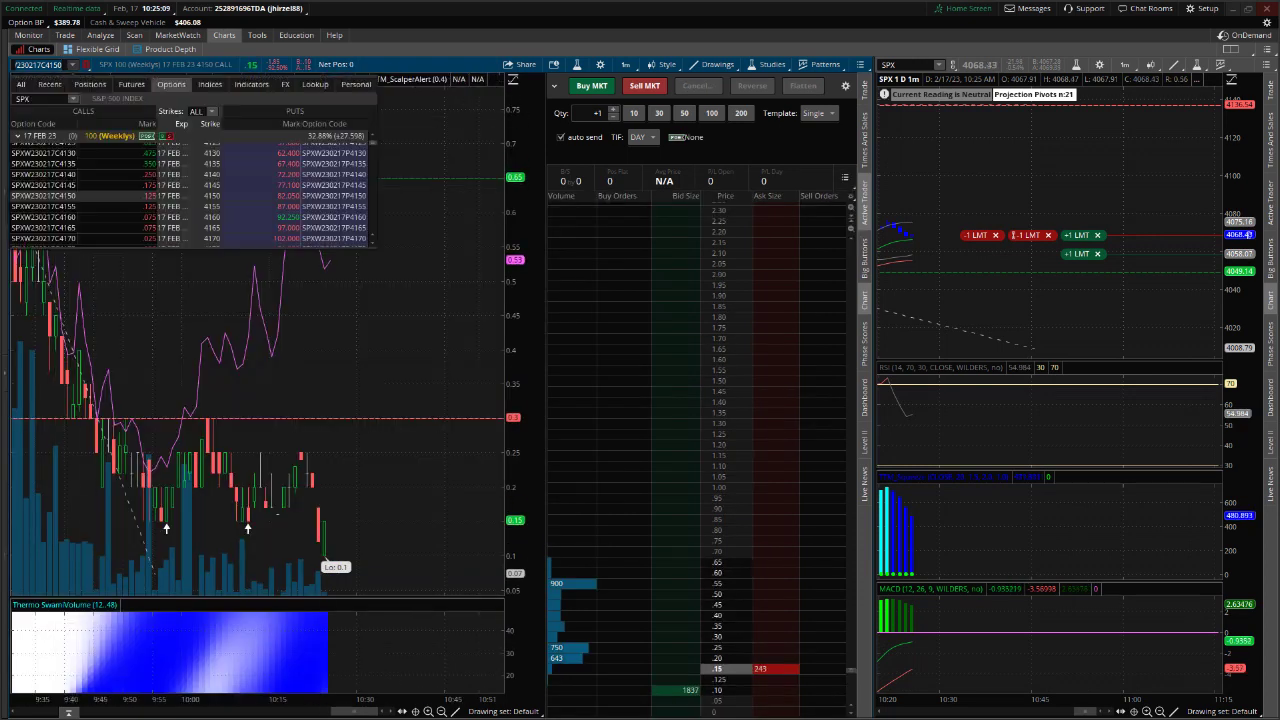
click(45, 218)
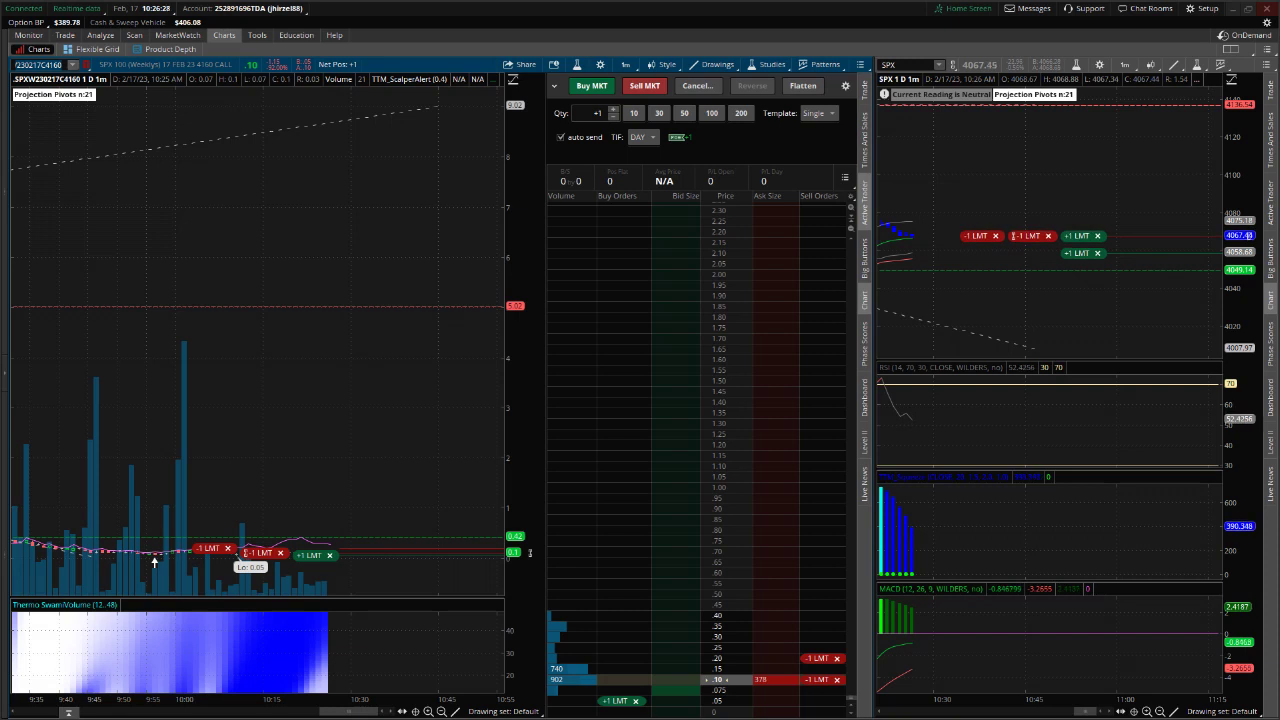
Review the 17 FEB 23 SPX 4130, 4150 and 4160 calls one after another in the option chart.
click(73, 65)
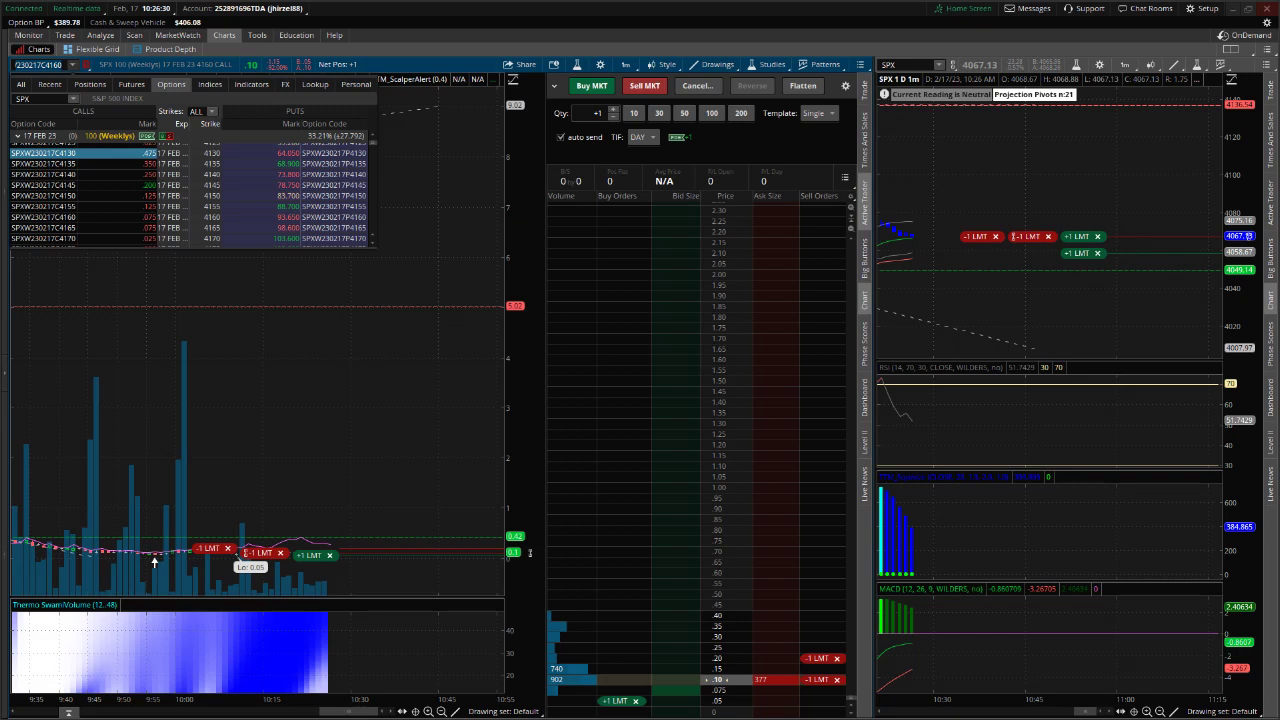
click(40, 153)
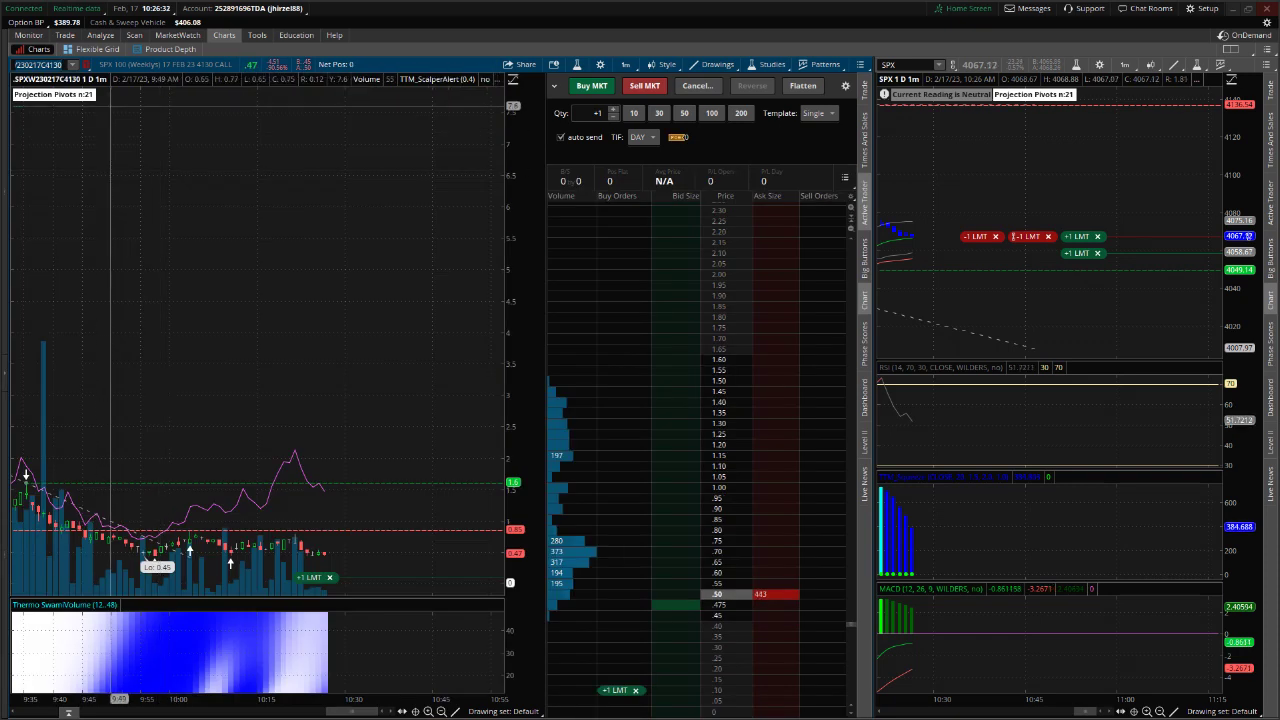
click(73, 65)
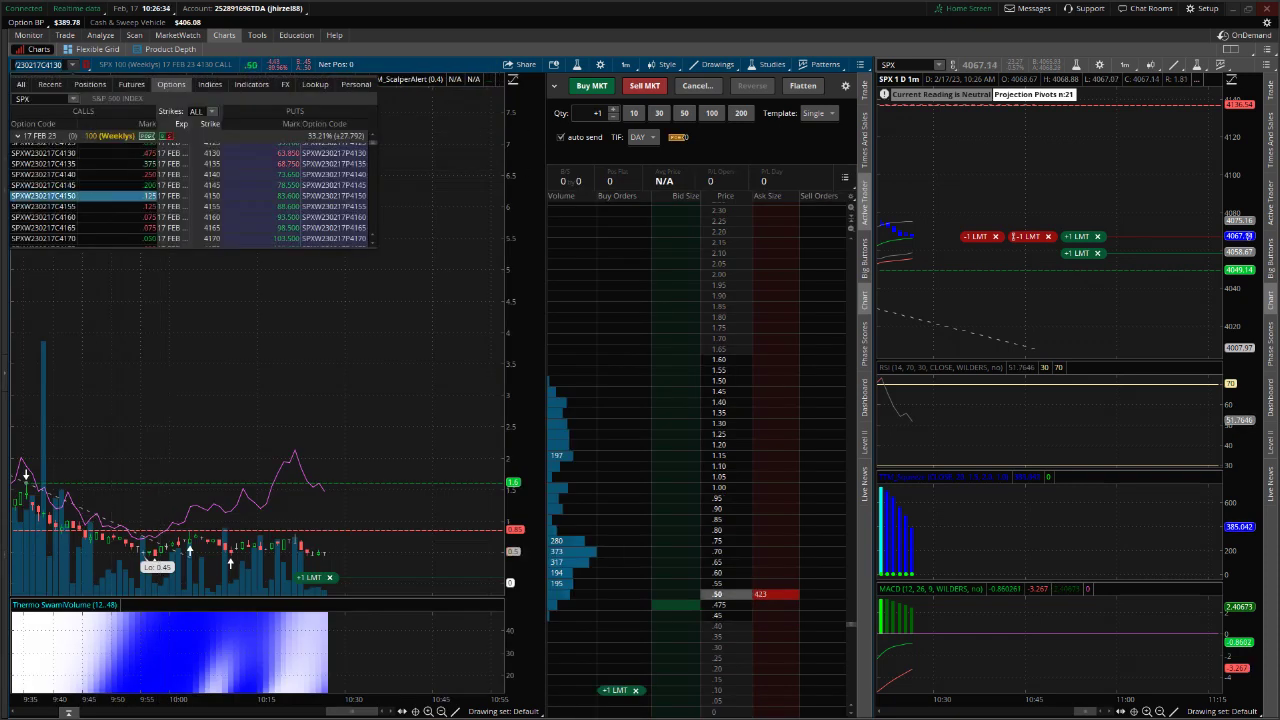
click(43, 196)
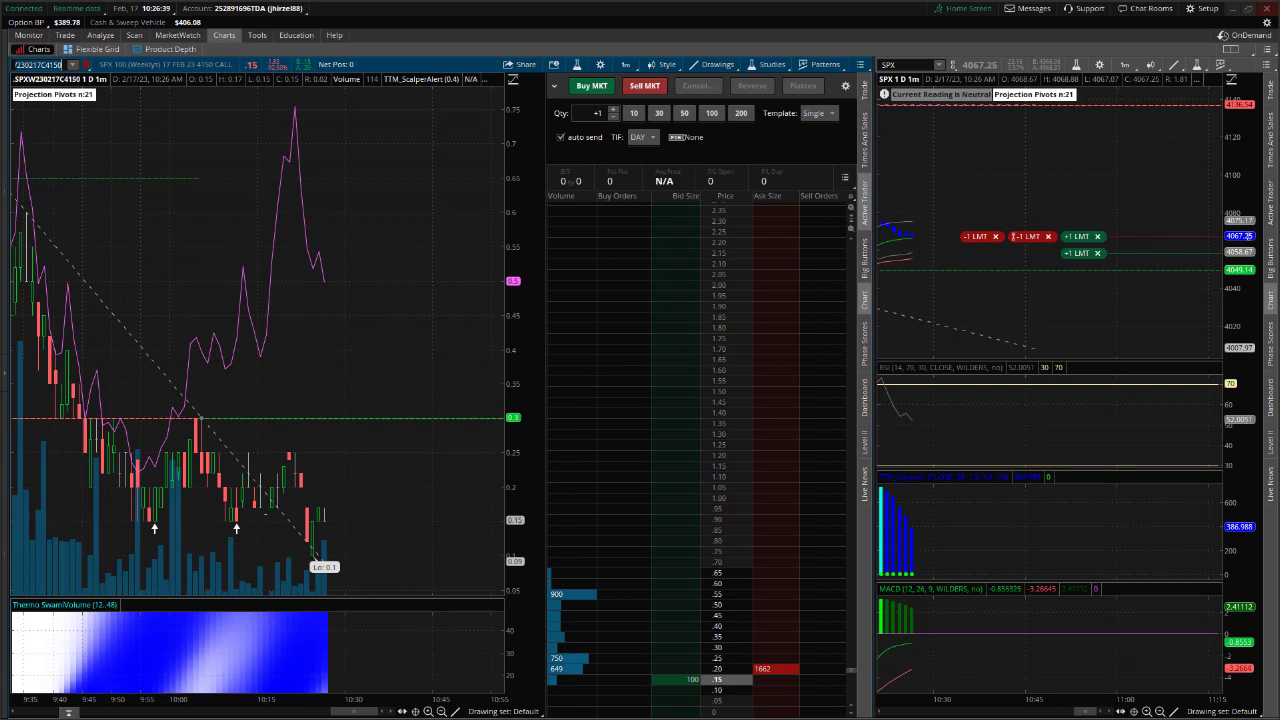
click(72, 64)
click(40, 216)
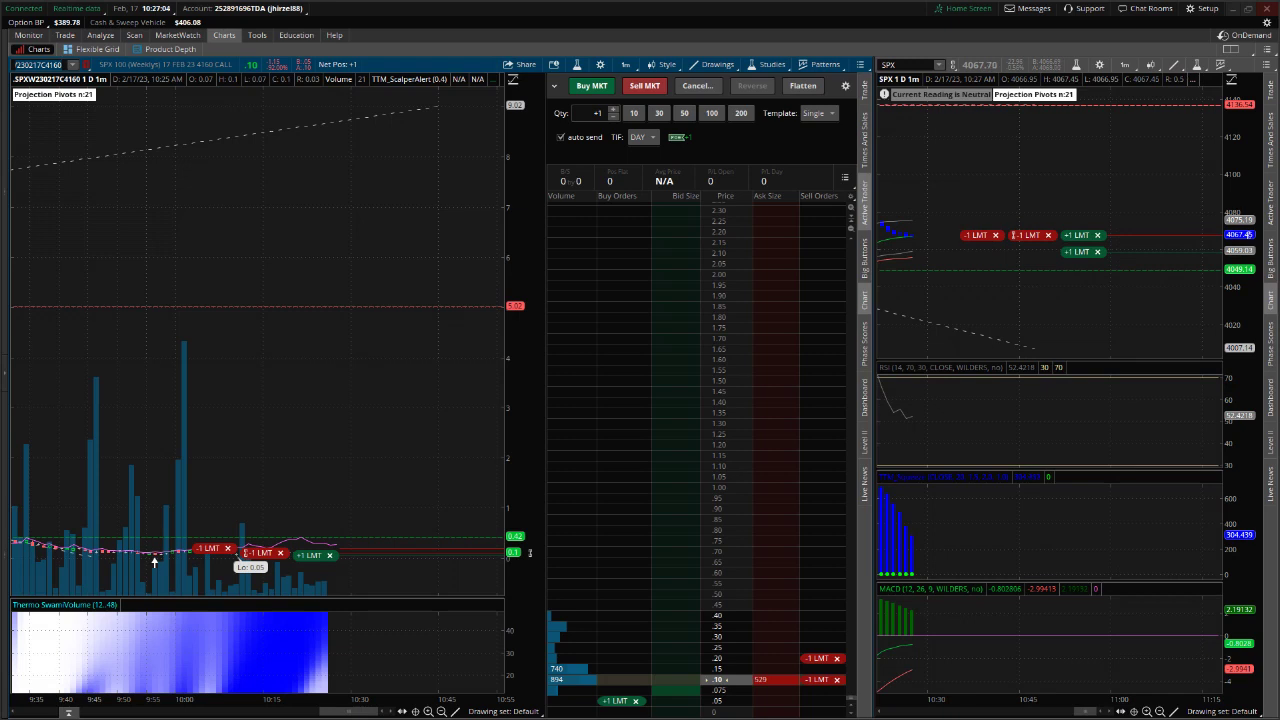
Switch back to VSDC Video Editor and delete all the IMG_0258 clips from the scene's timeline.
drag(768, 8, 727, 376)
click(728, 357)
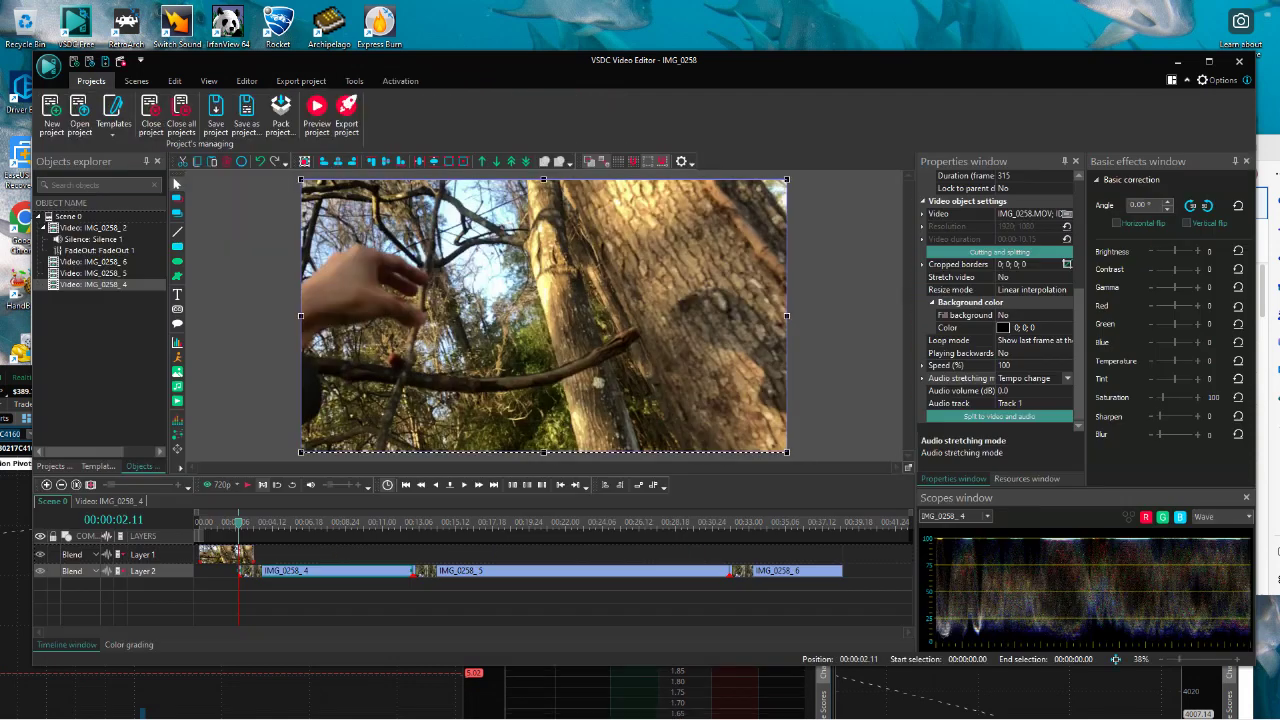
key(Delete)
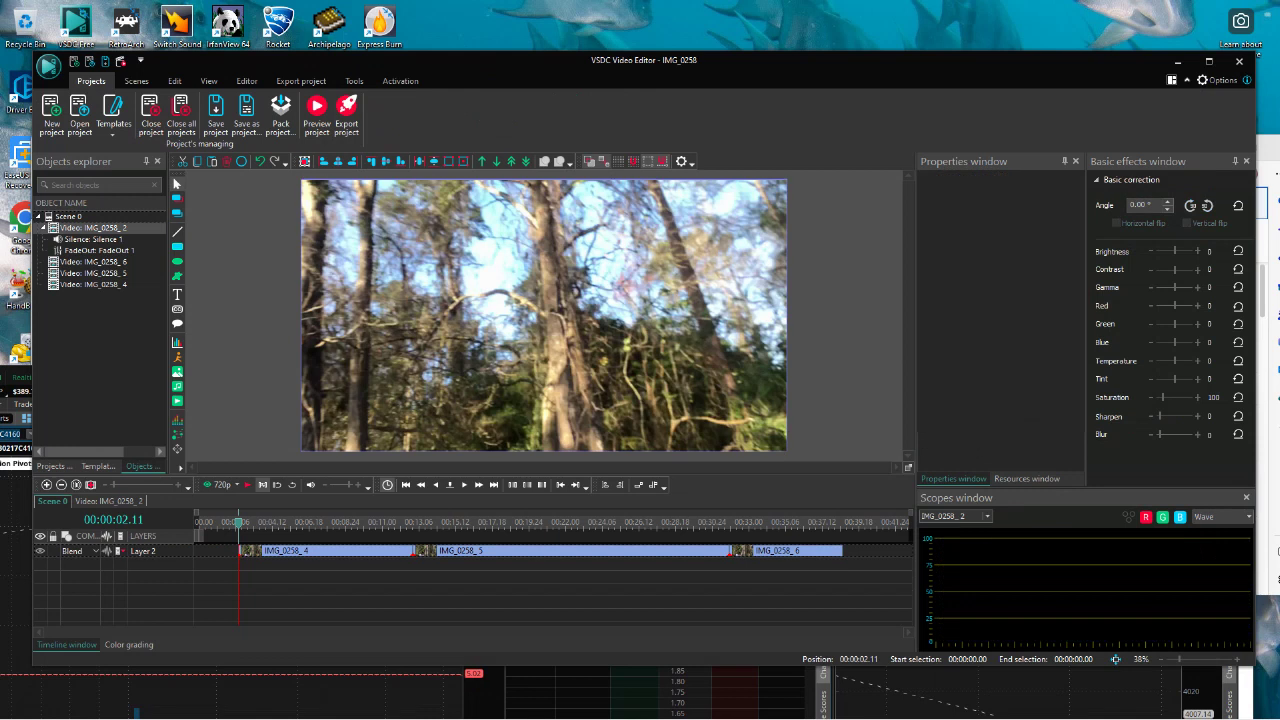
click(325, 551)
key(Delete)
click(560, 551)
key(ctrl+z)
key(ctrl+z)
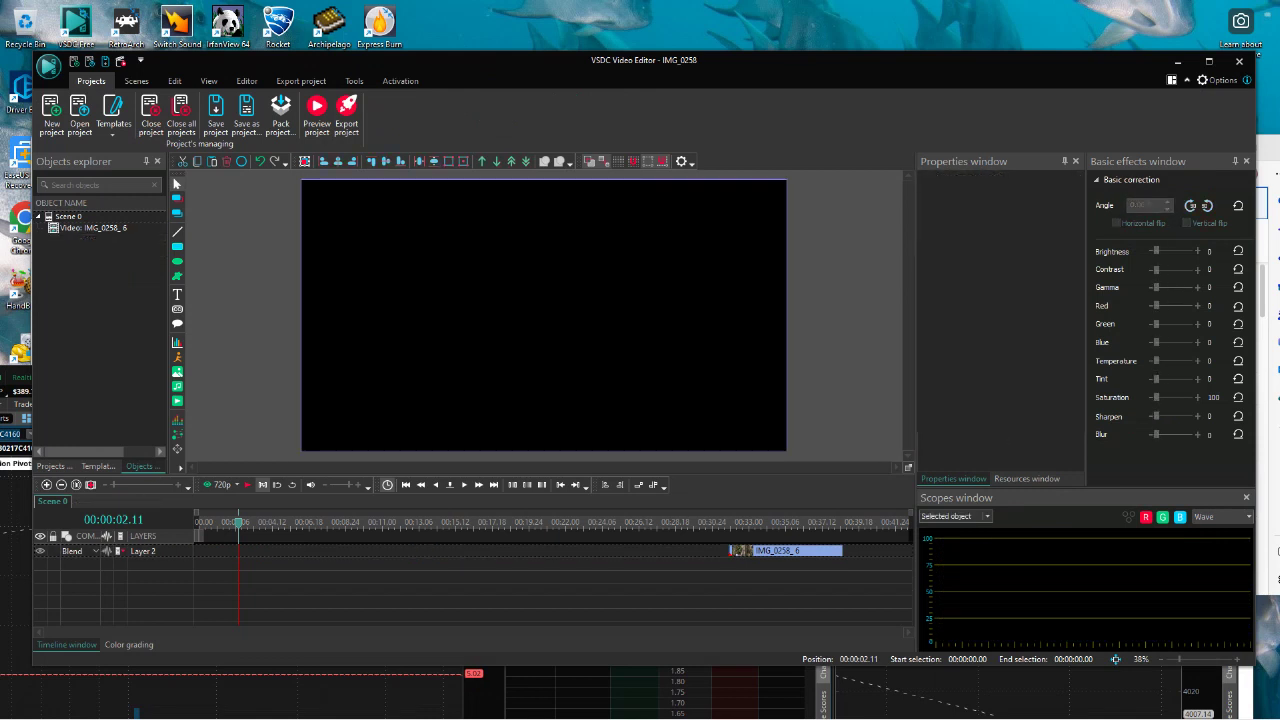
Add the video IMG_0259.MOV from Downloads at the start of the empty scene.
click(199, 522)
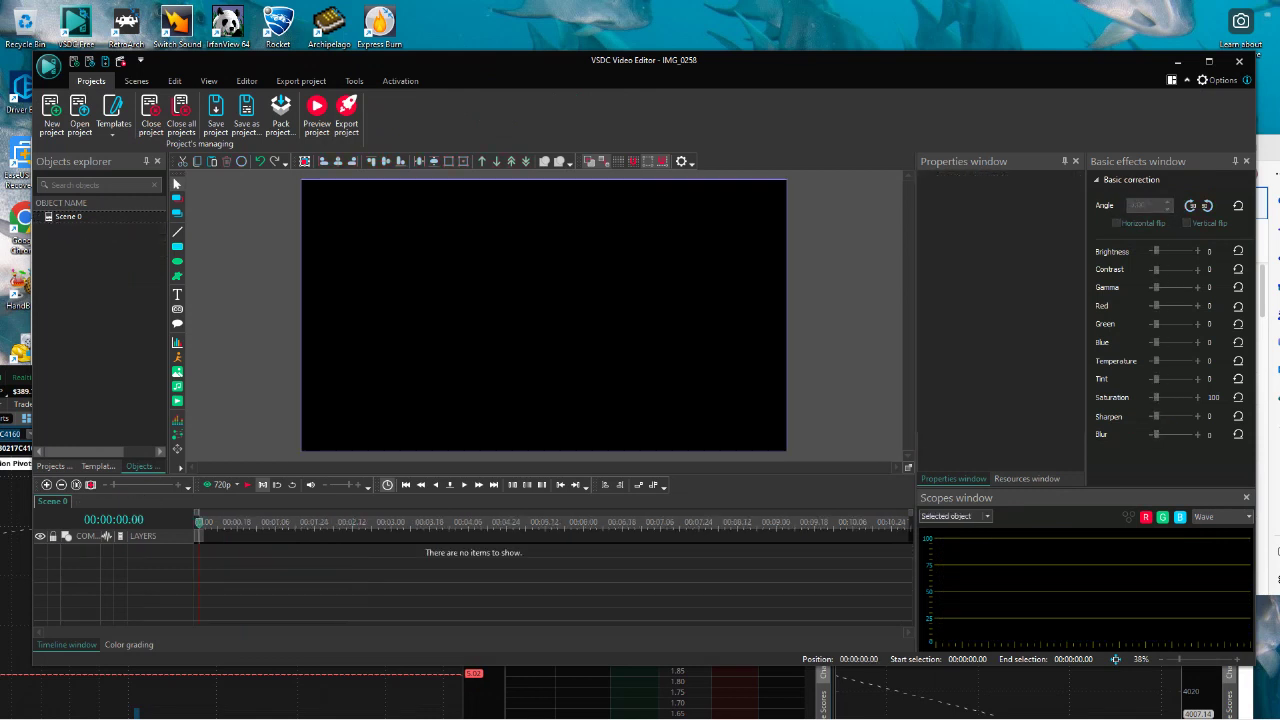
click(177, 401)
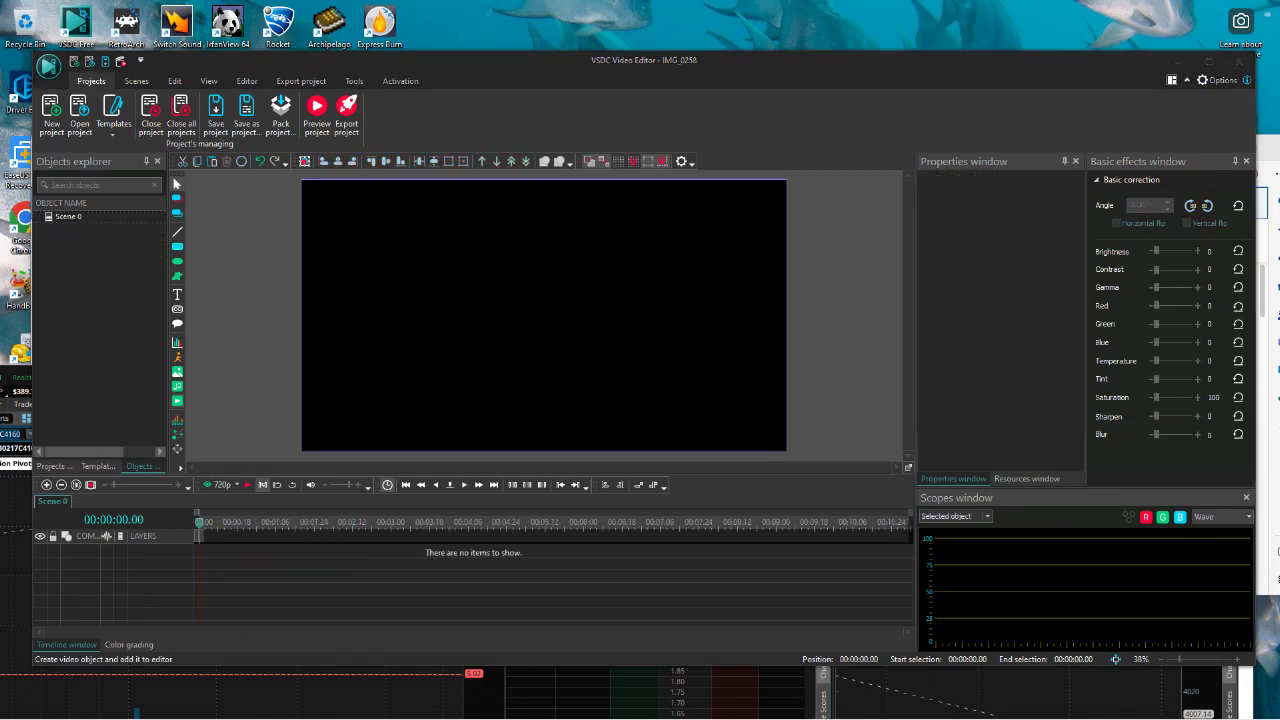
click(886, 356)
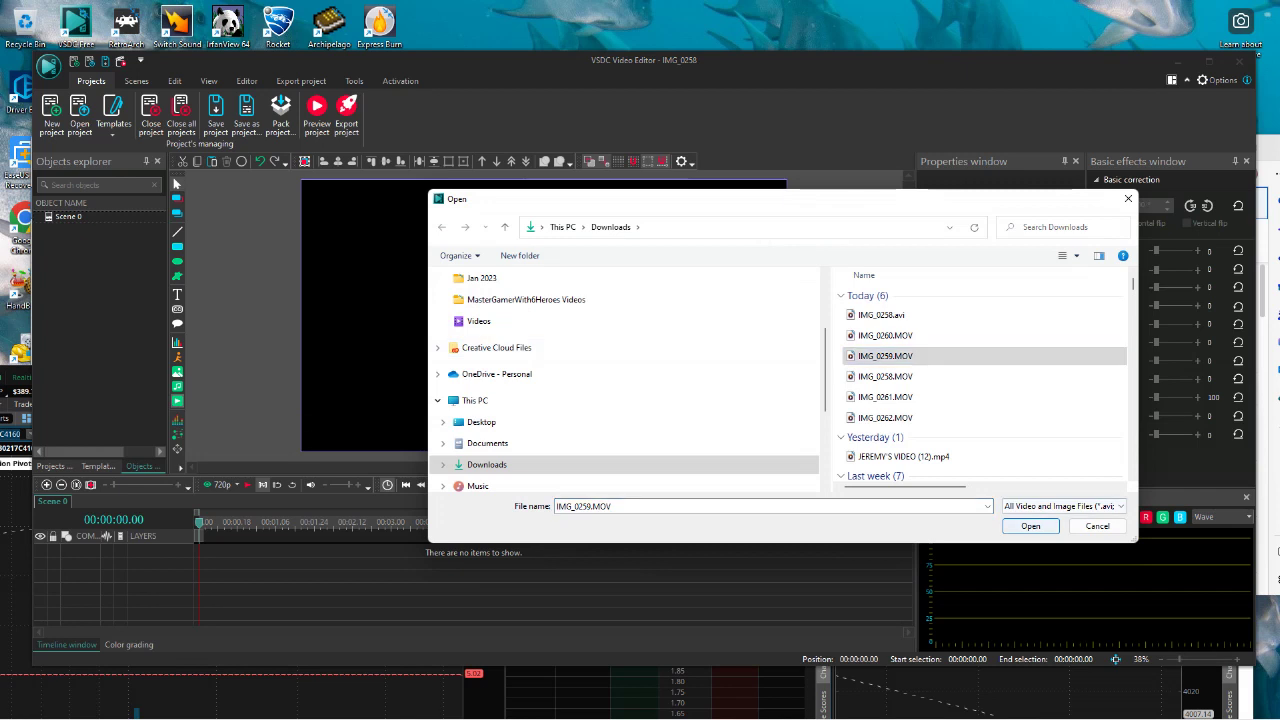
key(Return)
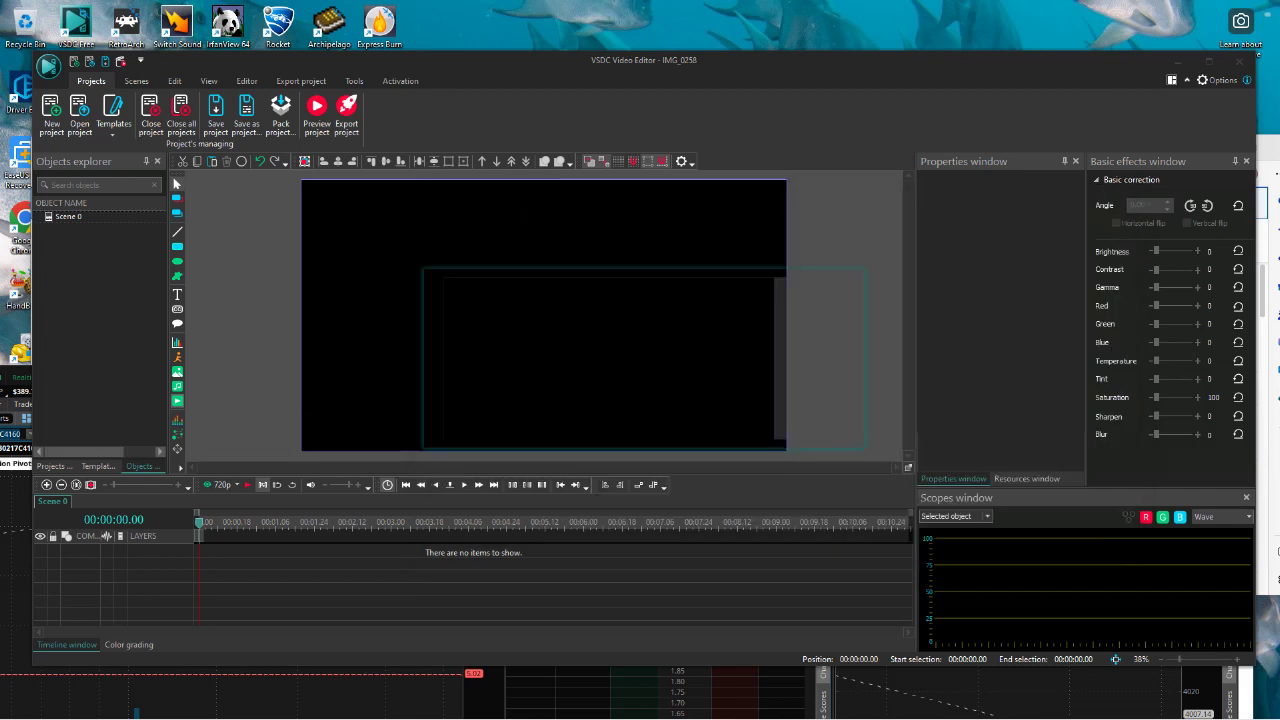
click(768, 428)
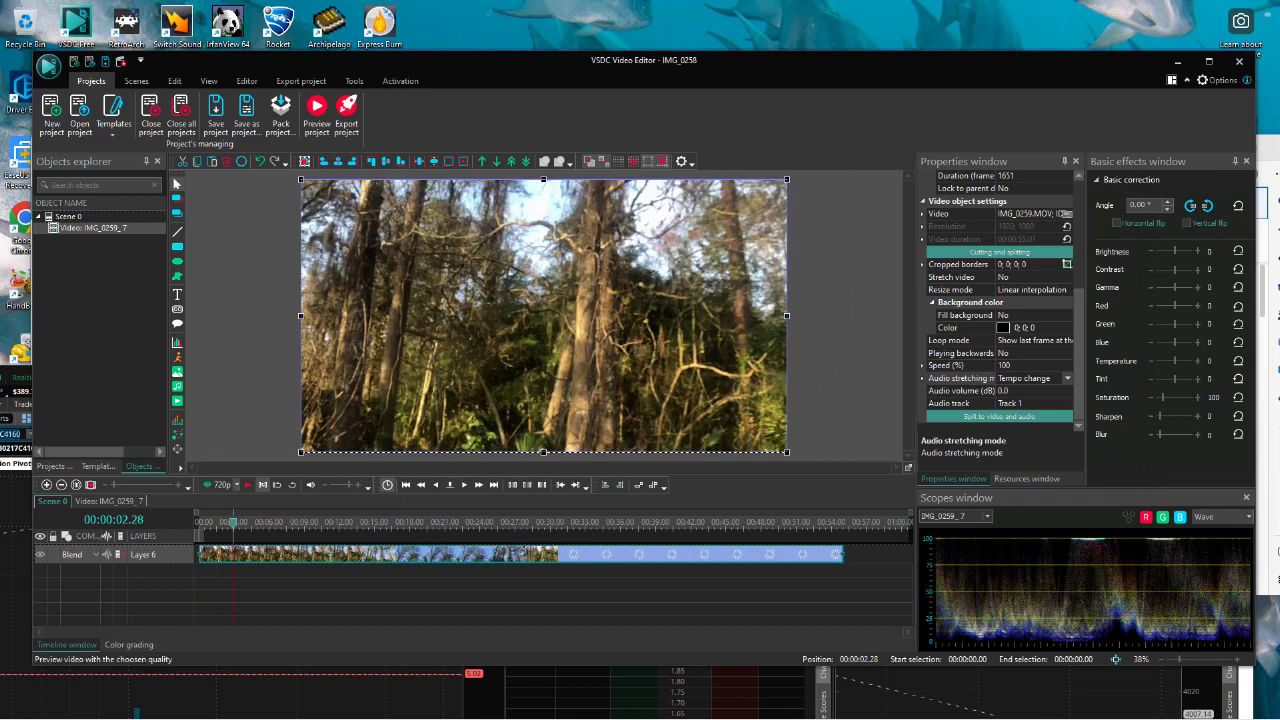
Preview IMG_0259 and examine the frames between about 12 and 20 seconds, settling the playhead at 00:00:14.20.
key(space)
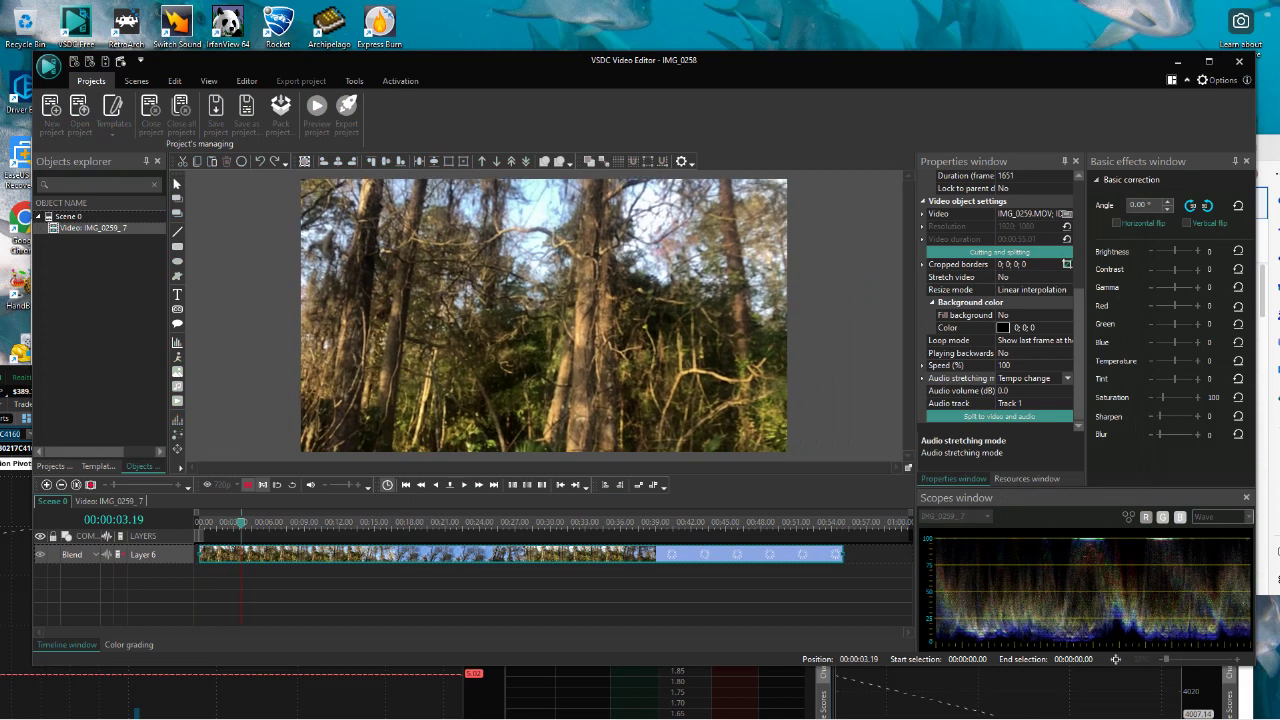
key(space)
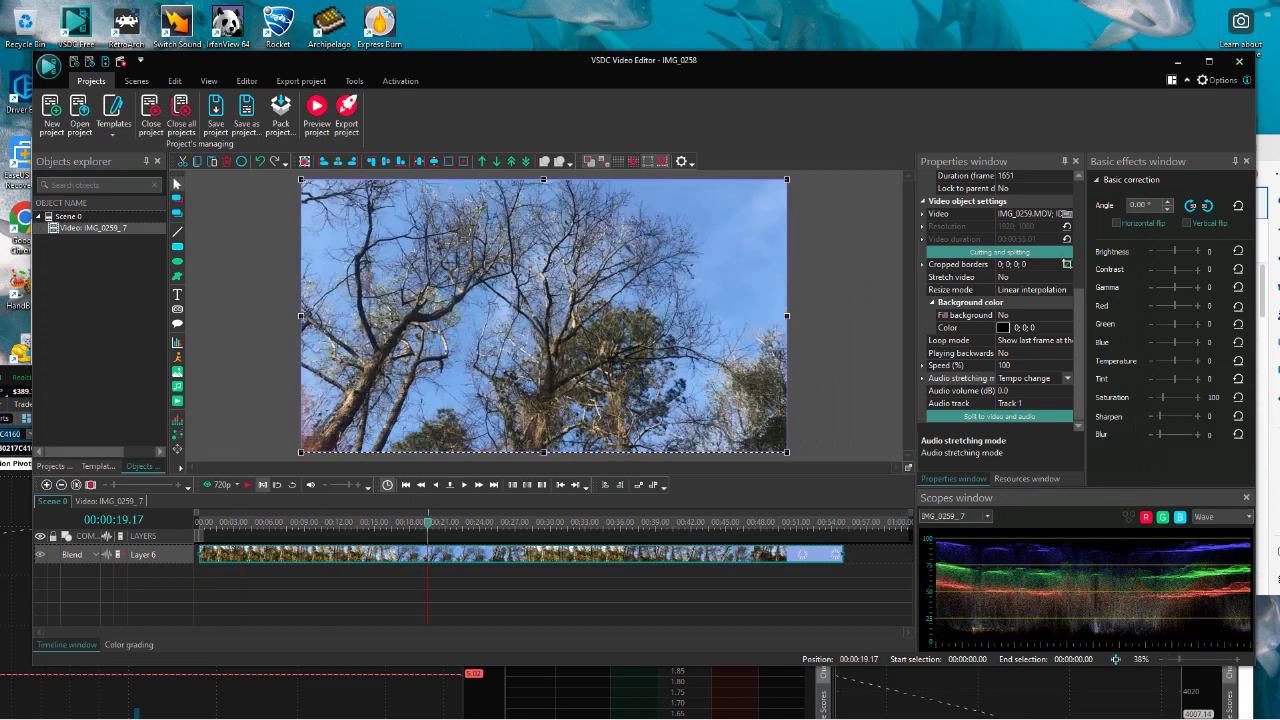
click(350, 523)
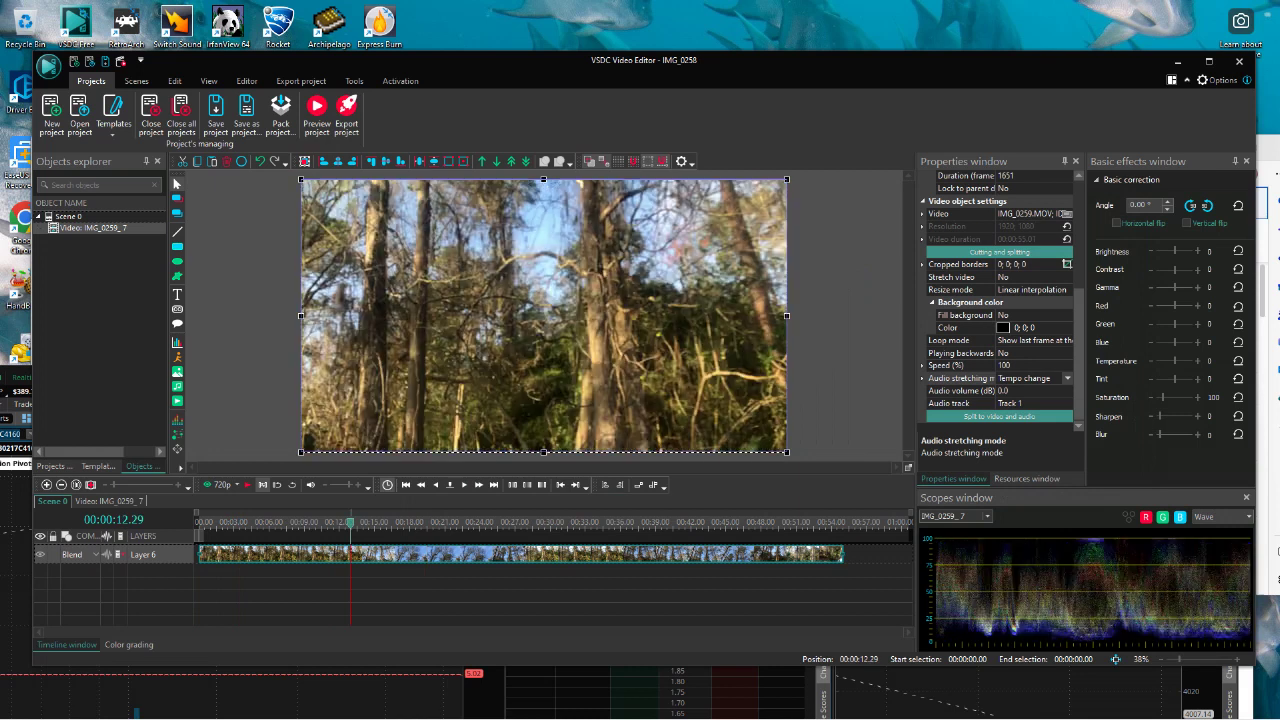
click(361, 523)
click(375, 523)
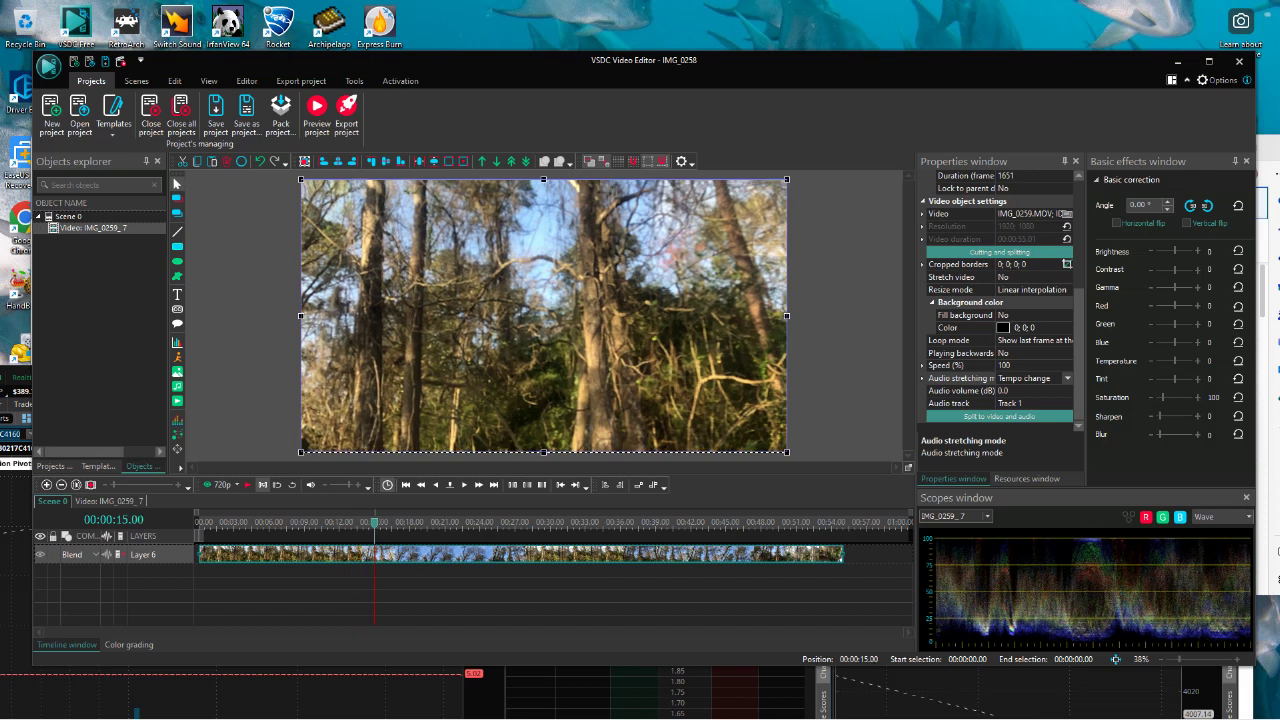
click(386, 521)
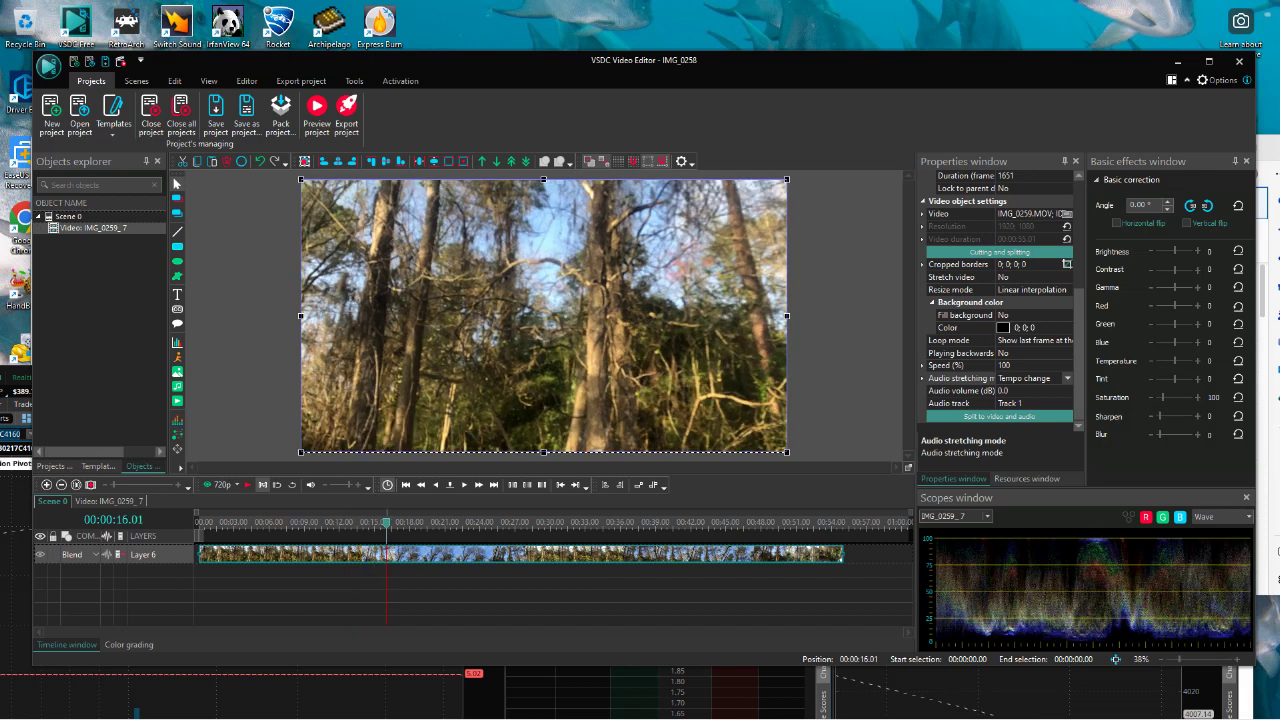
click(383, 522)
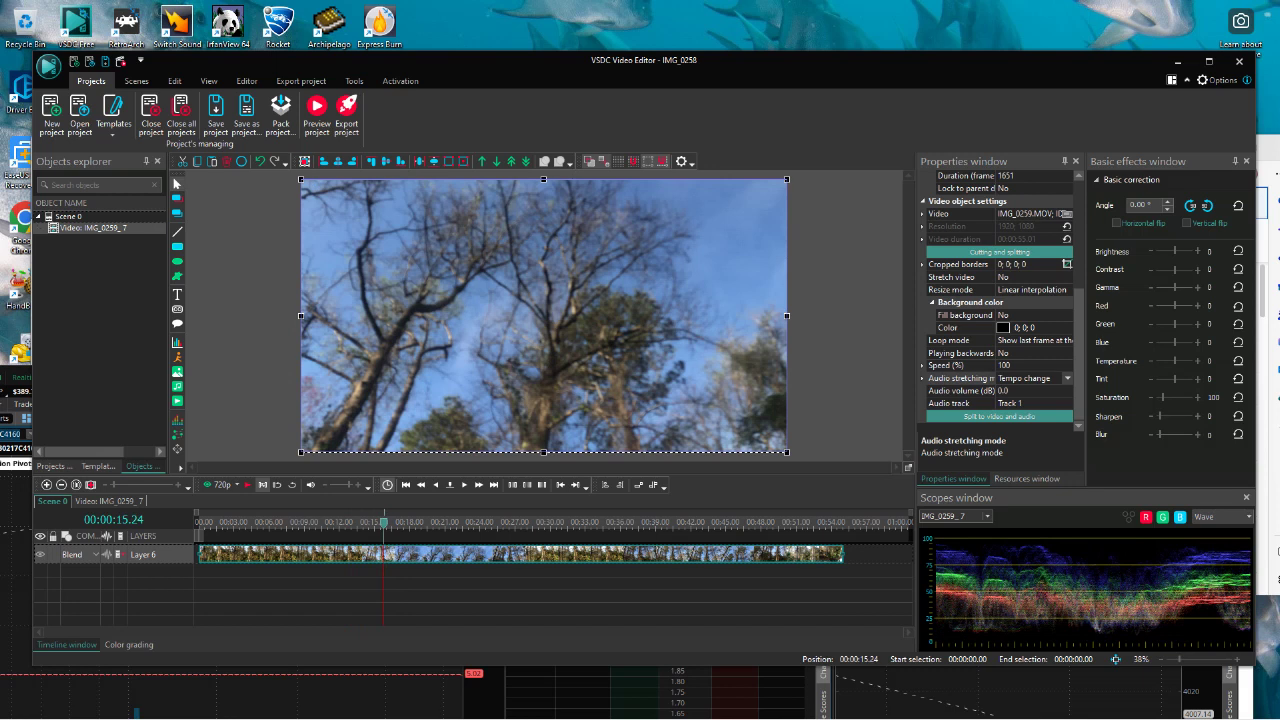
click(377, 522)
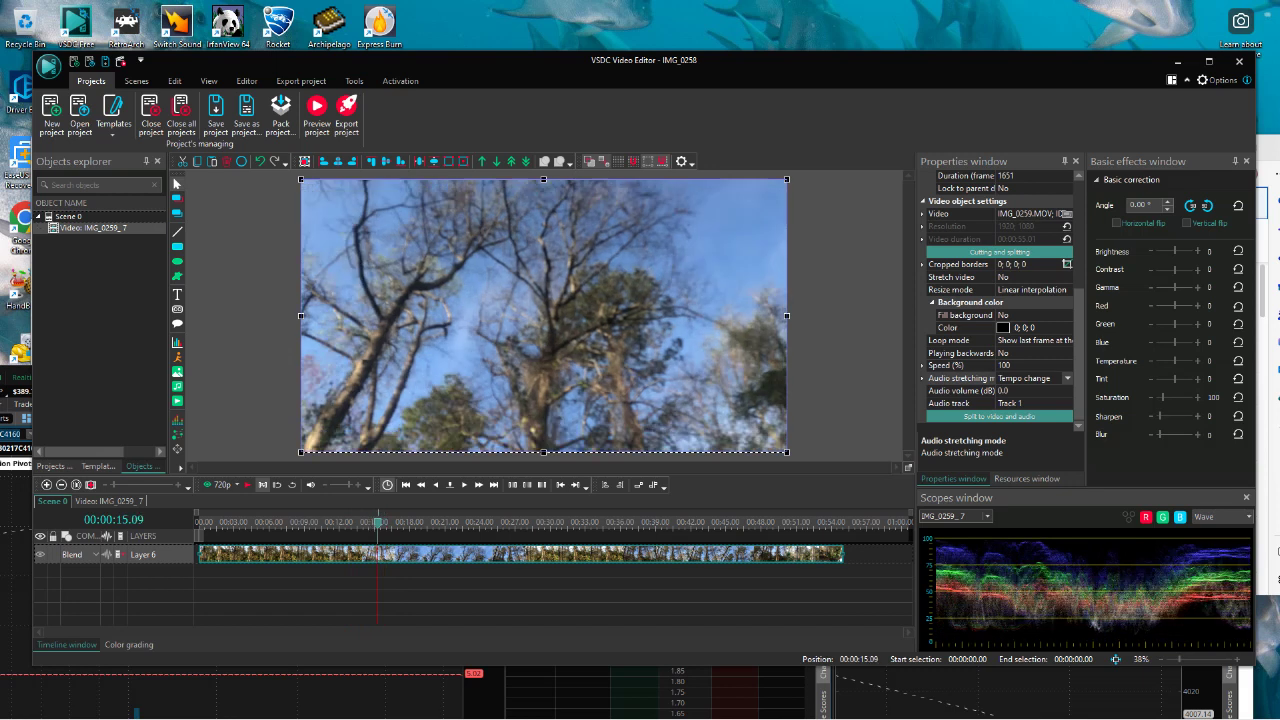
click(375, 522)
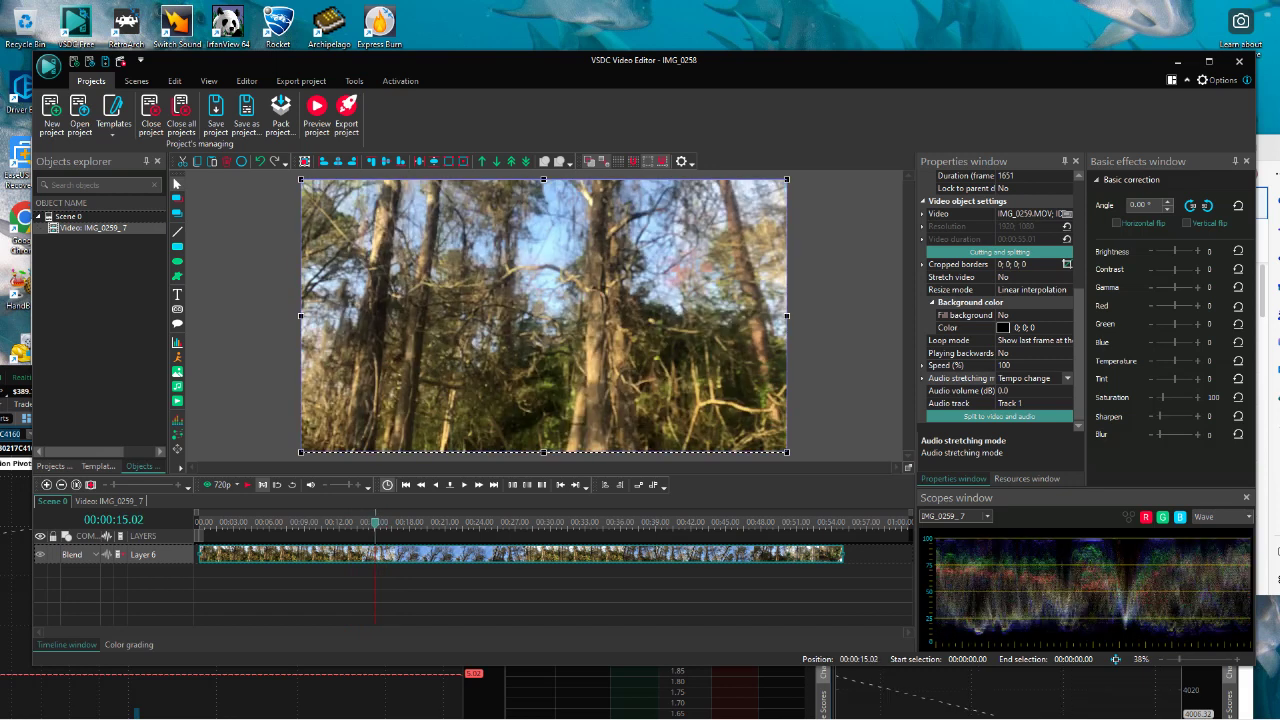
key(Left)
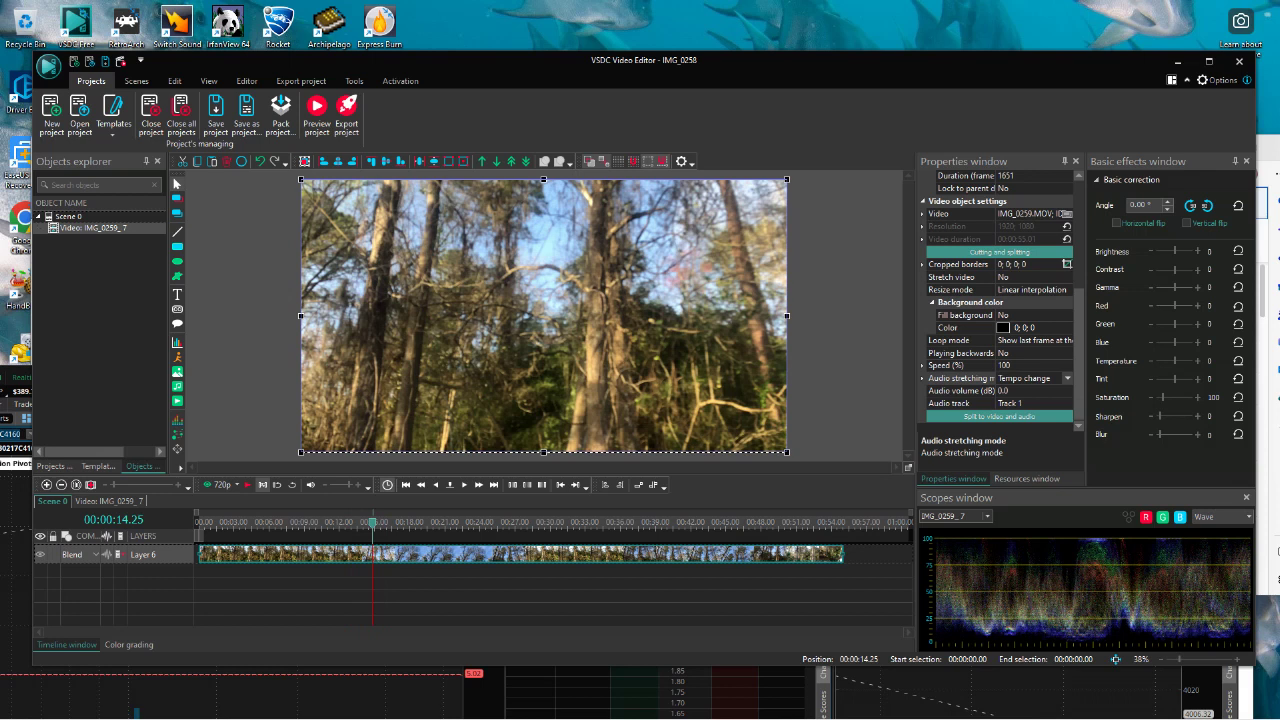
click(370, 521)
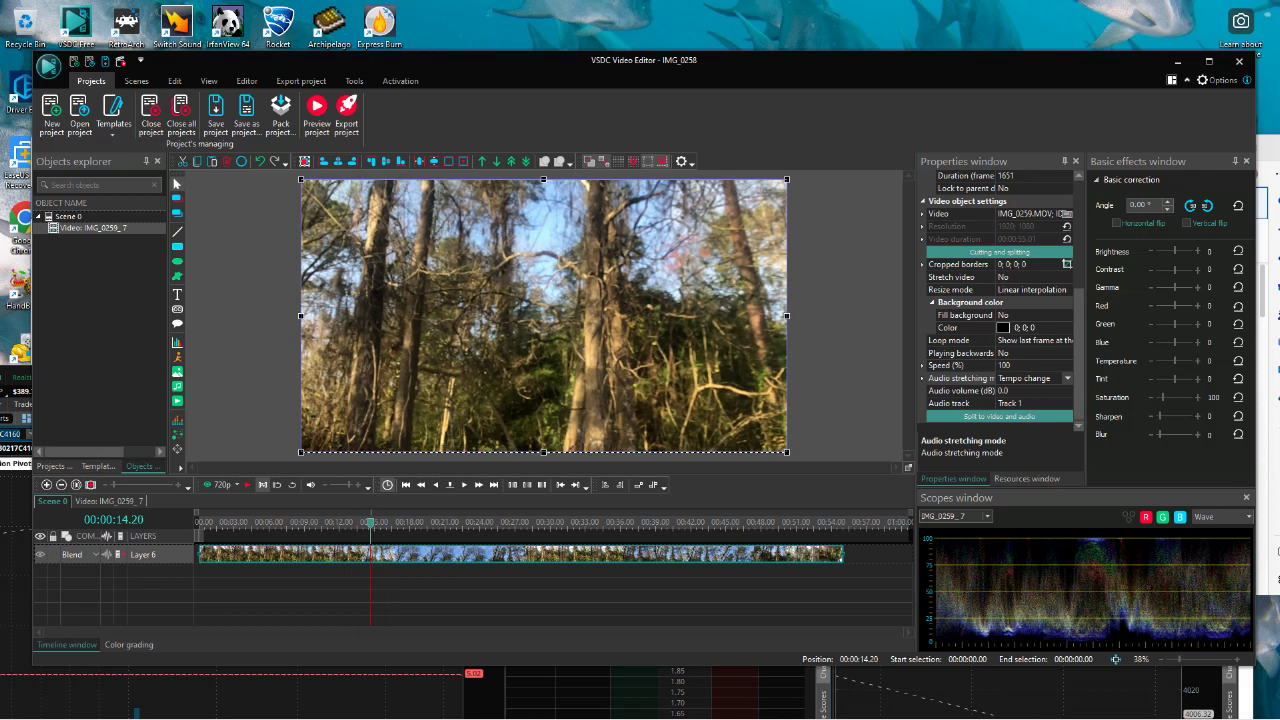
Examine the IMG_0259 frames between about 33 and 49 seconds for a cut point.
click(588, 521)
click(640, 521)
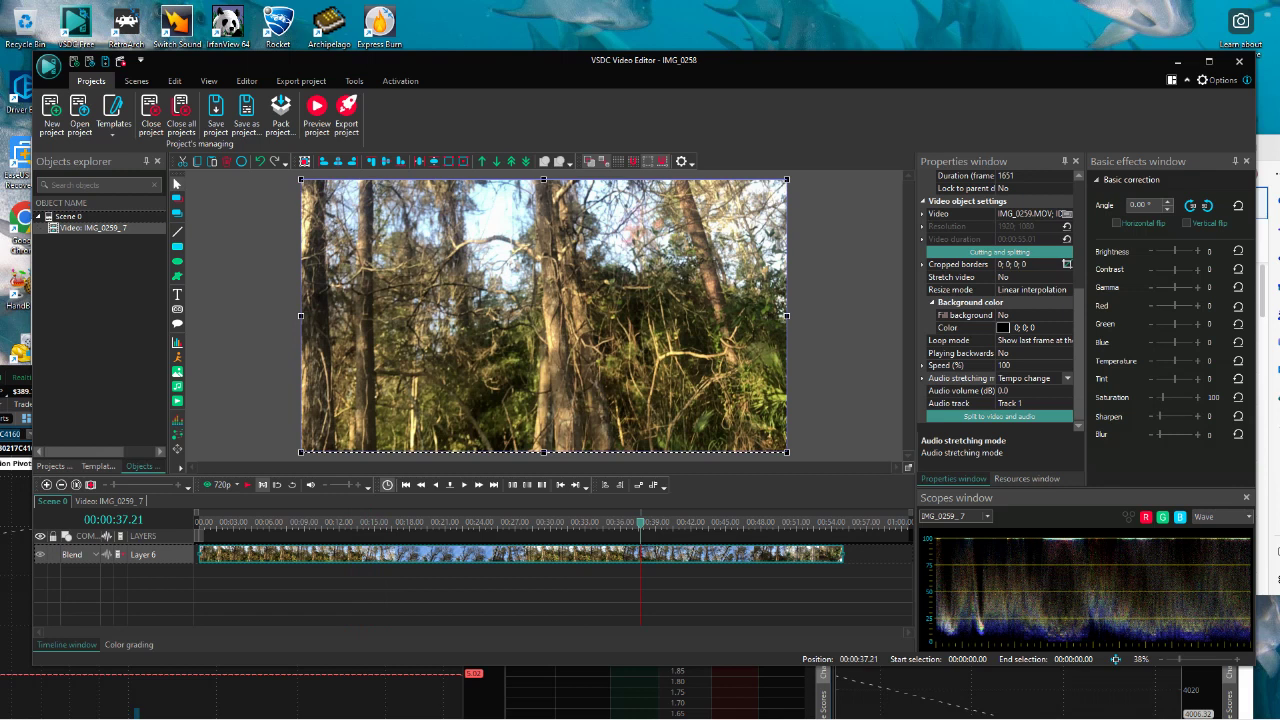
click(678, 521)
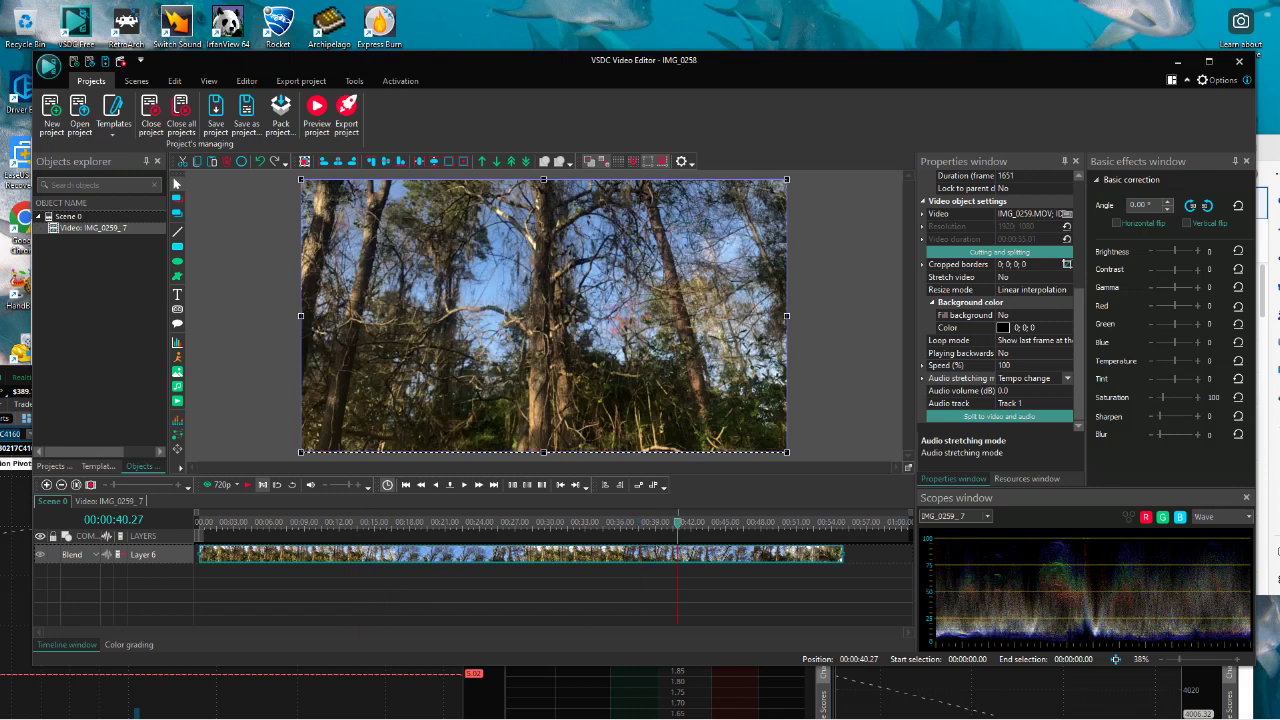
click(705, 521)
click(742, 521)
click(763, 521)
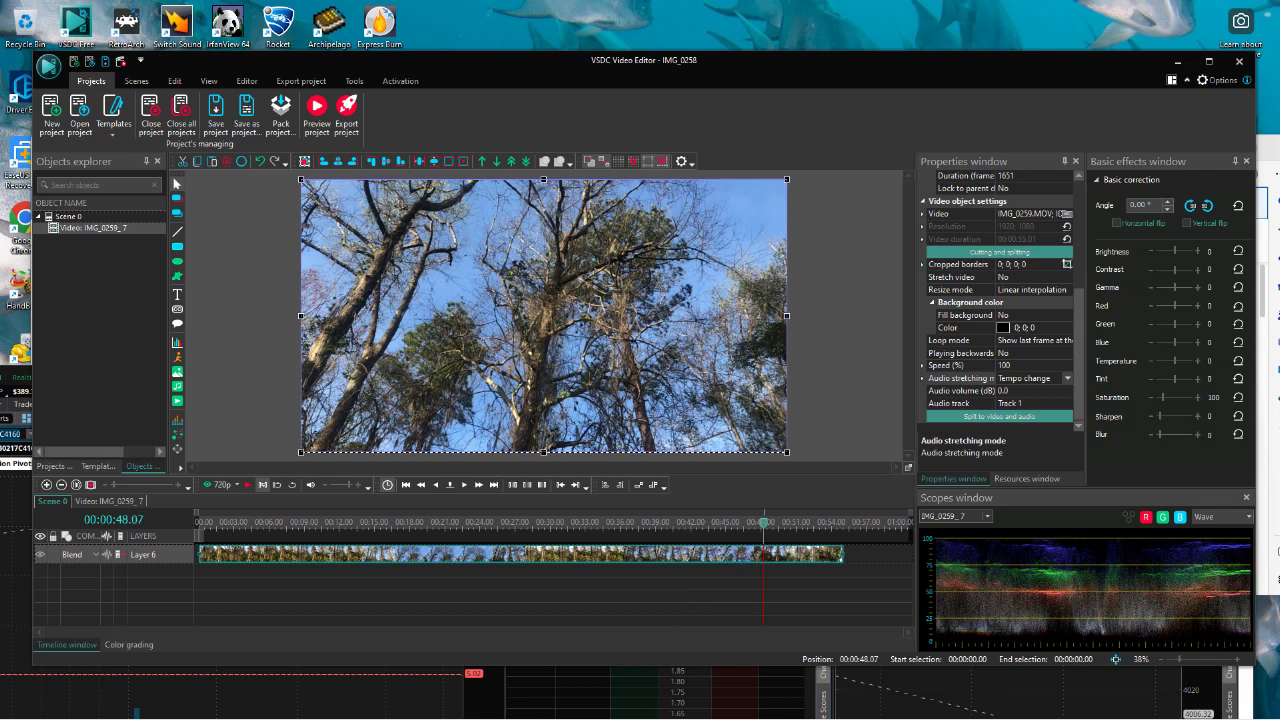
click(769, 521)
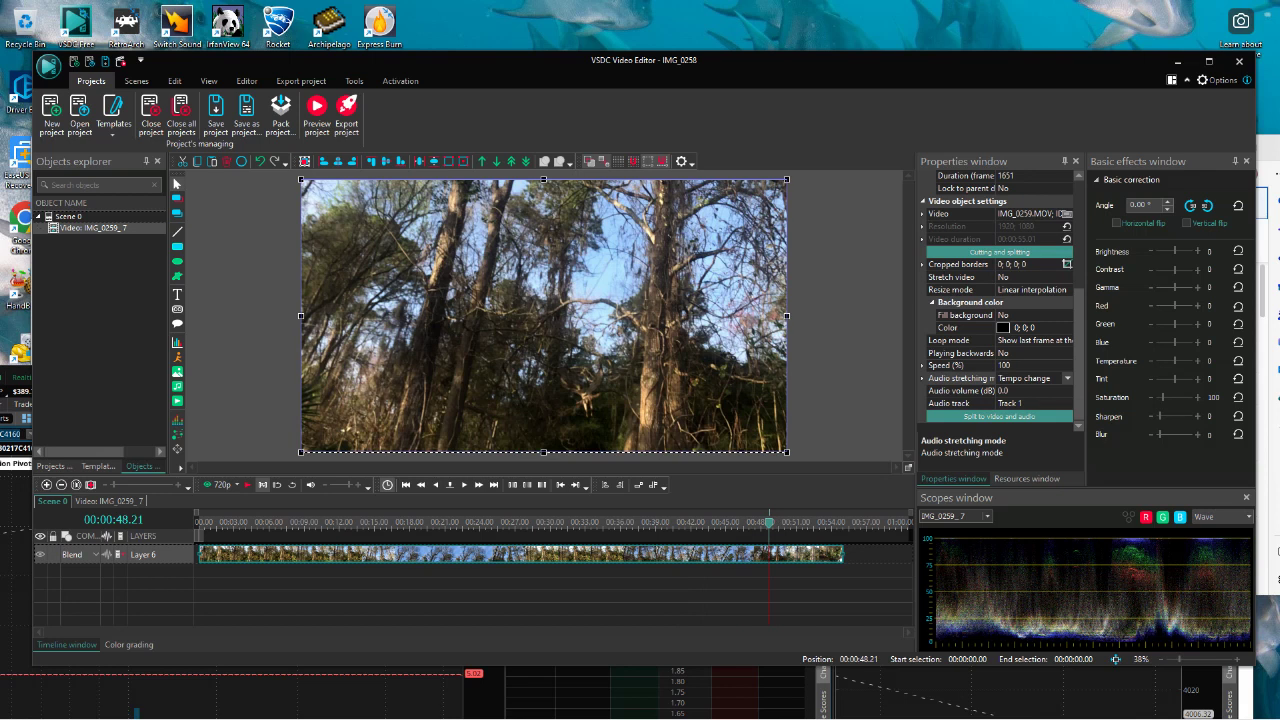
click(768, 522)
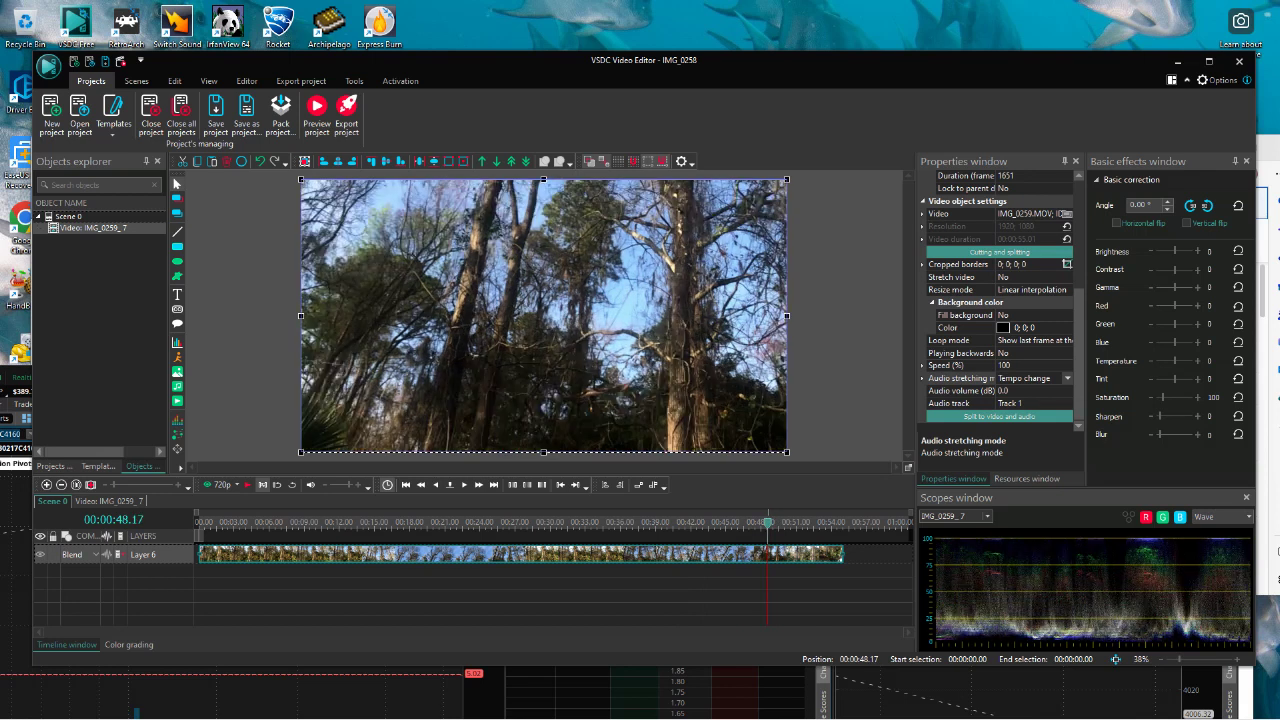
Split IMG_0259 at 00:00:46.16 and delete the part before the cut.
key(space)
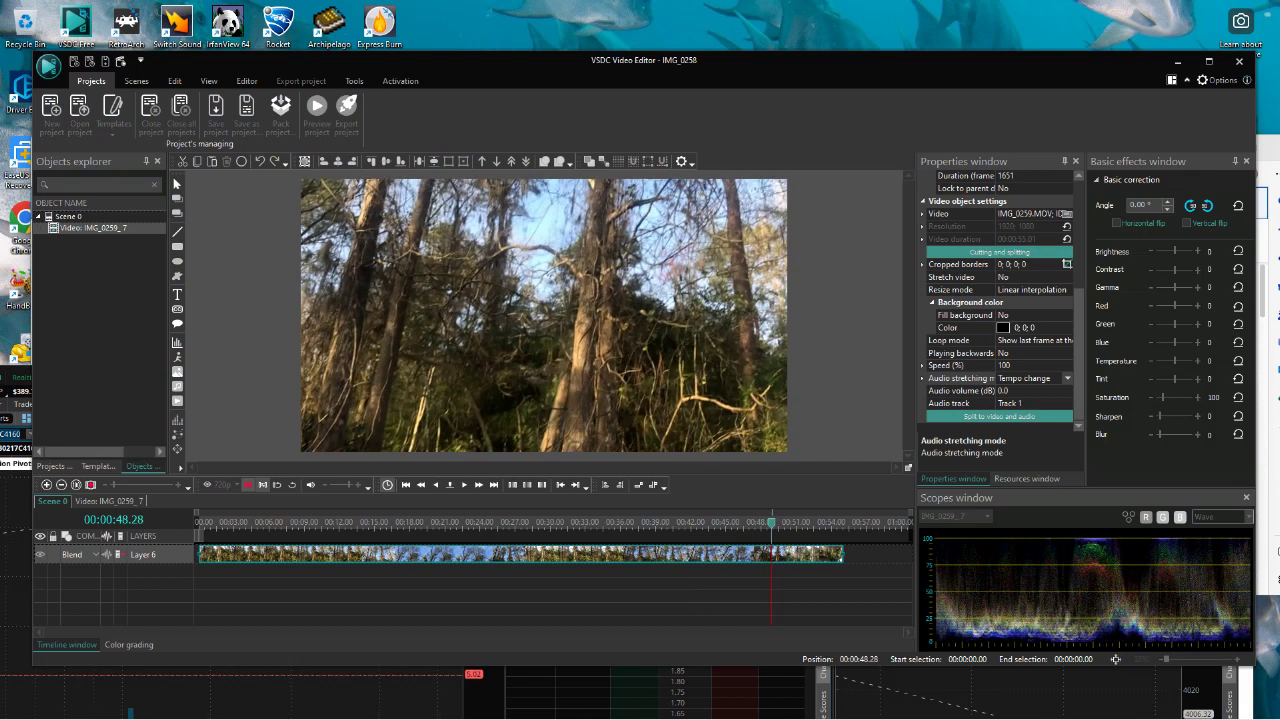
key(space)
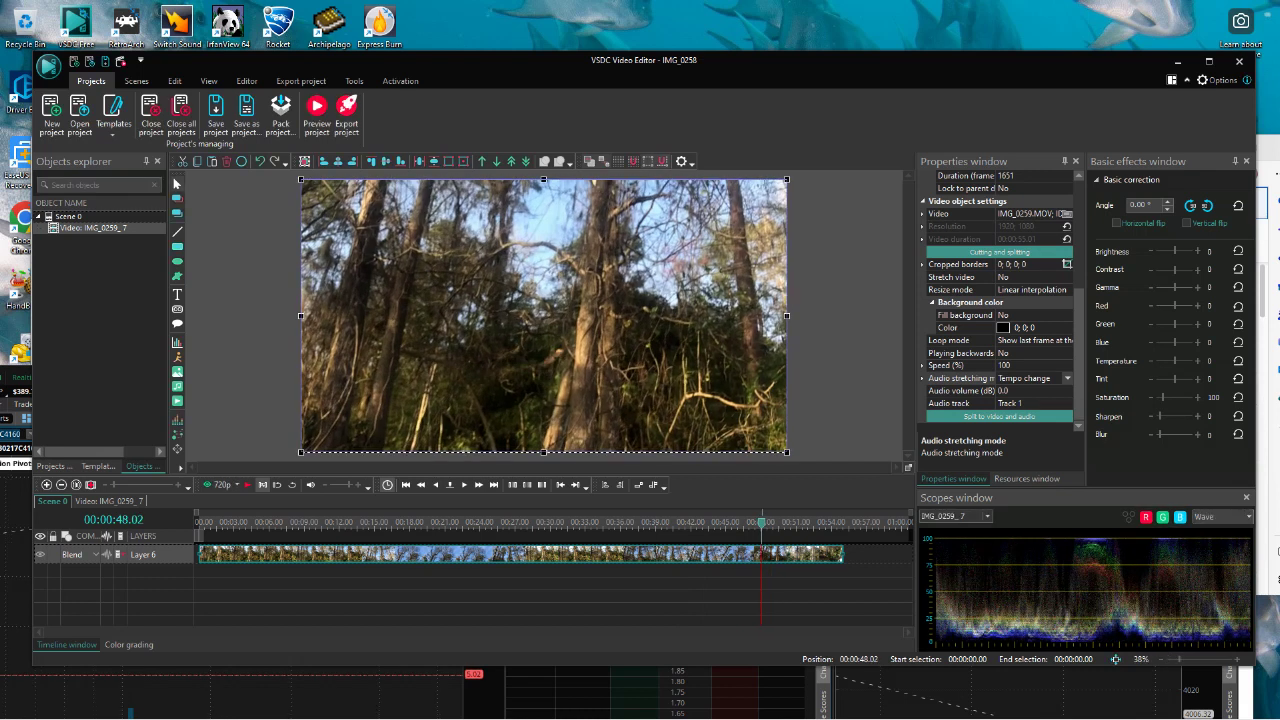
key(space)
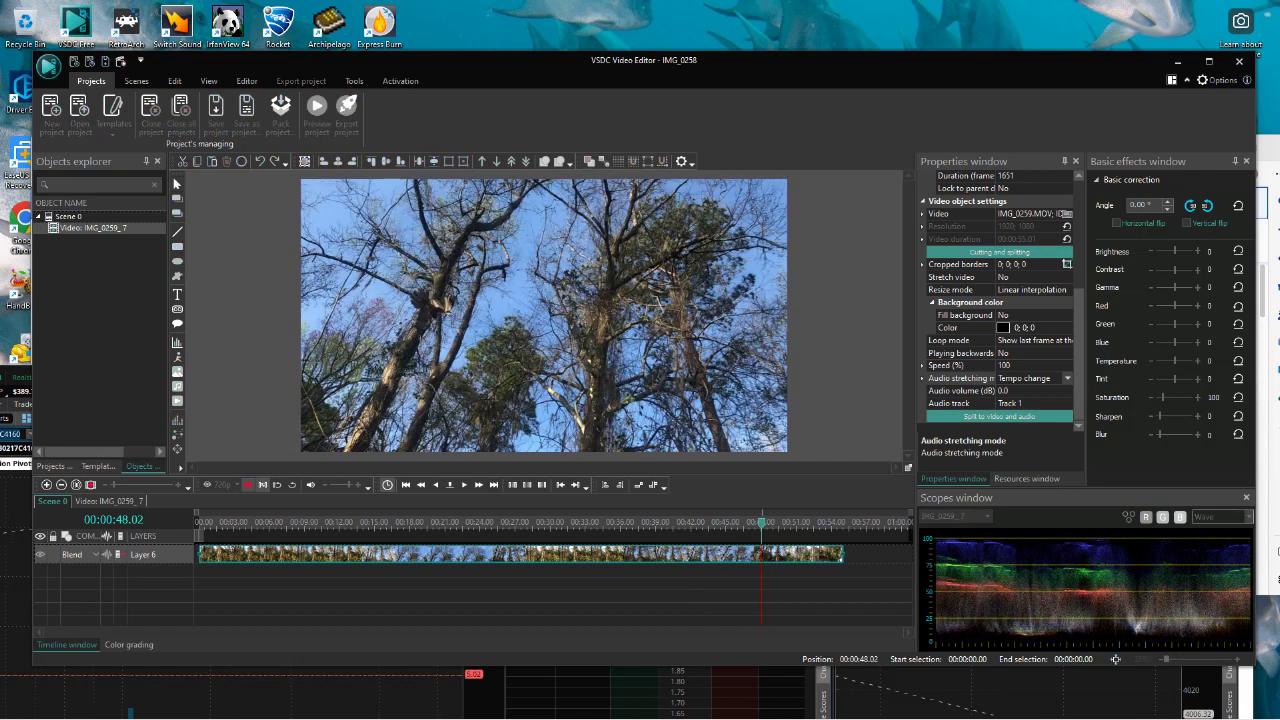
key(space)
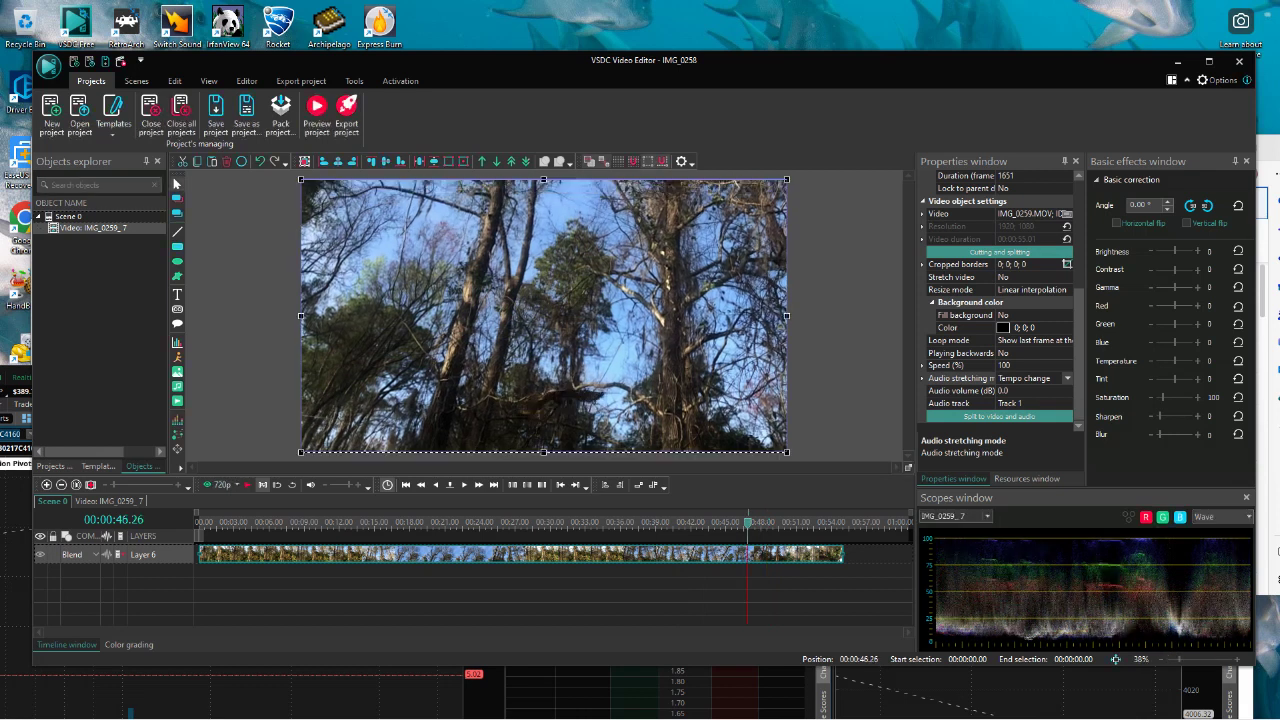
key(space)
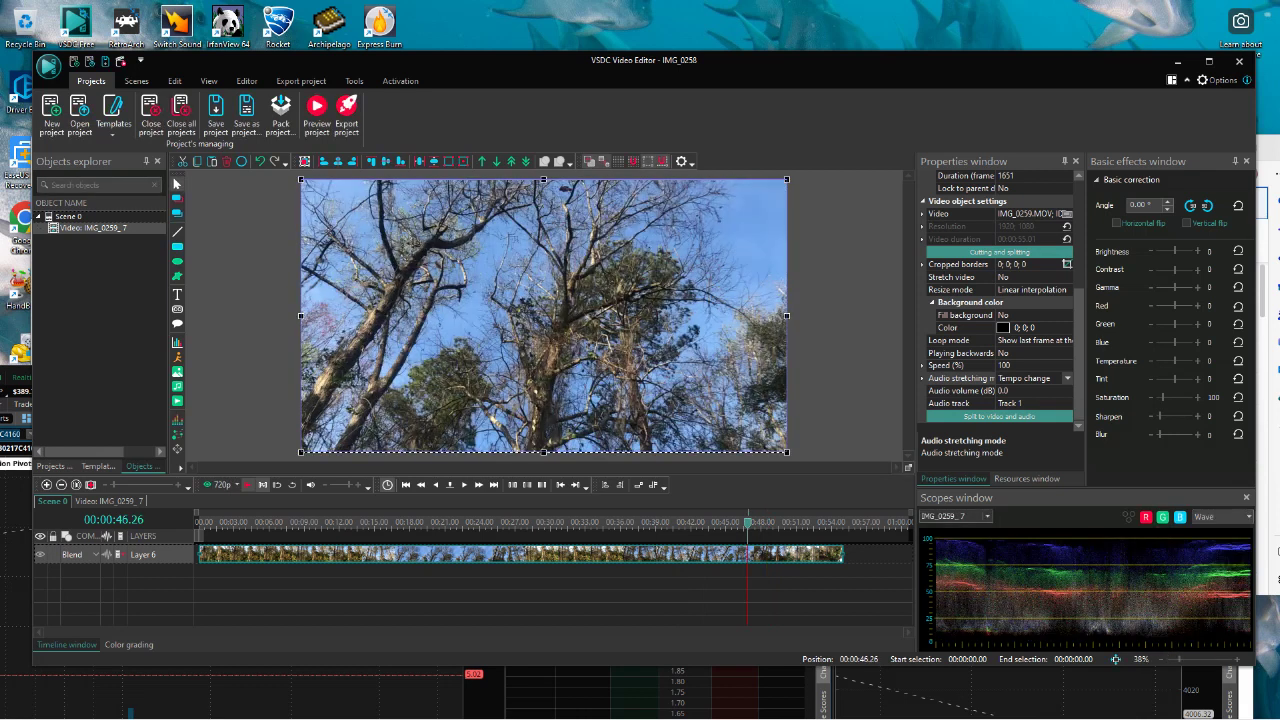
key(space)
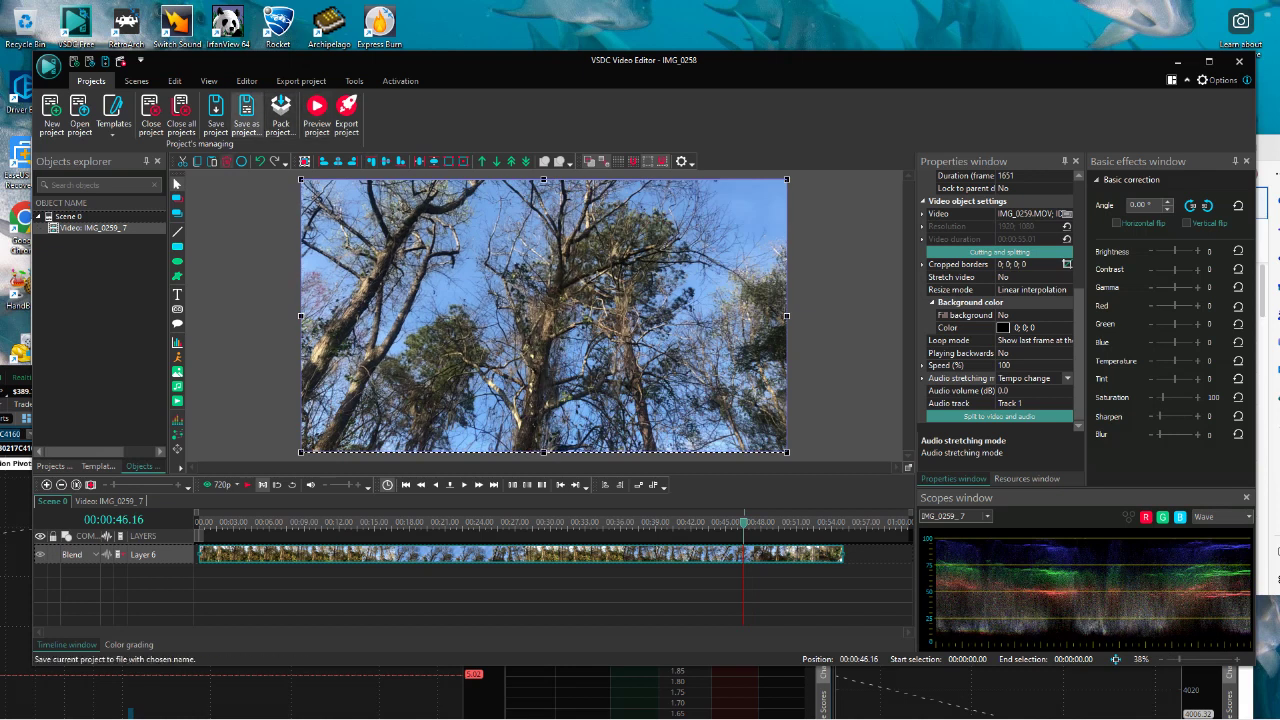
click(246, 81)
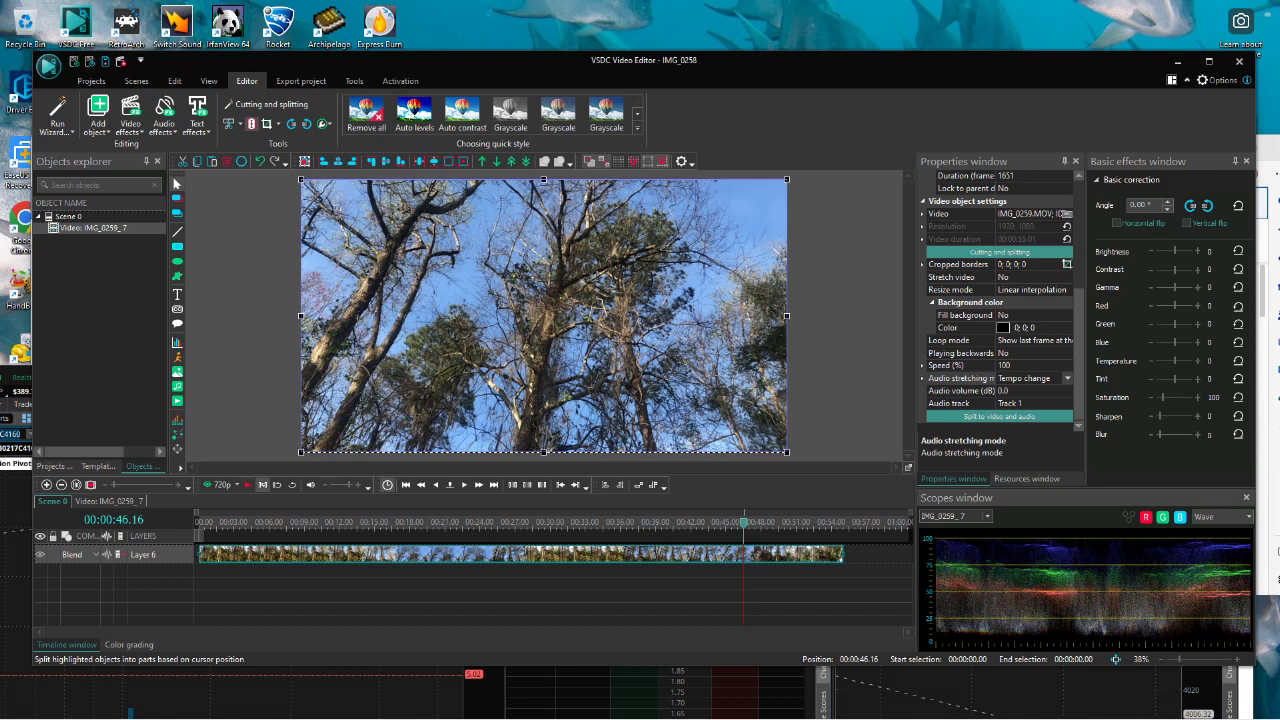
click(251, 123)
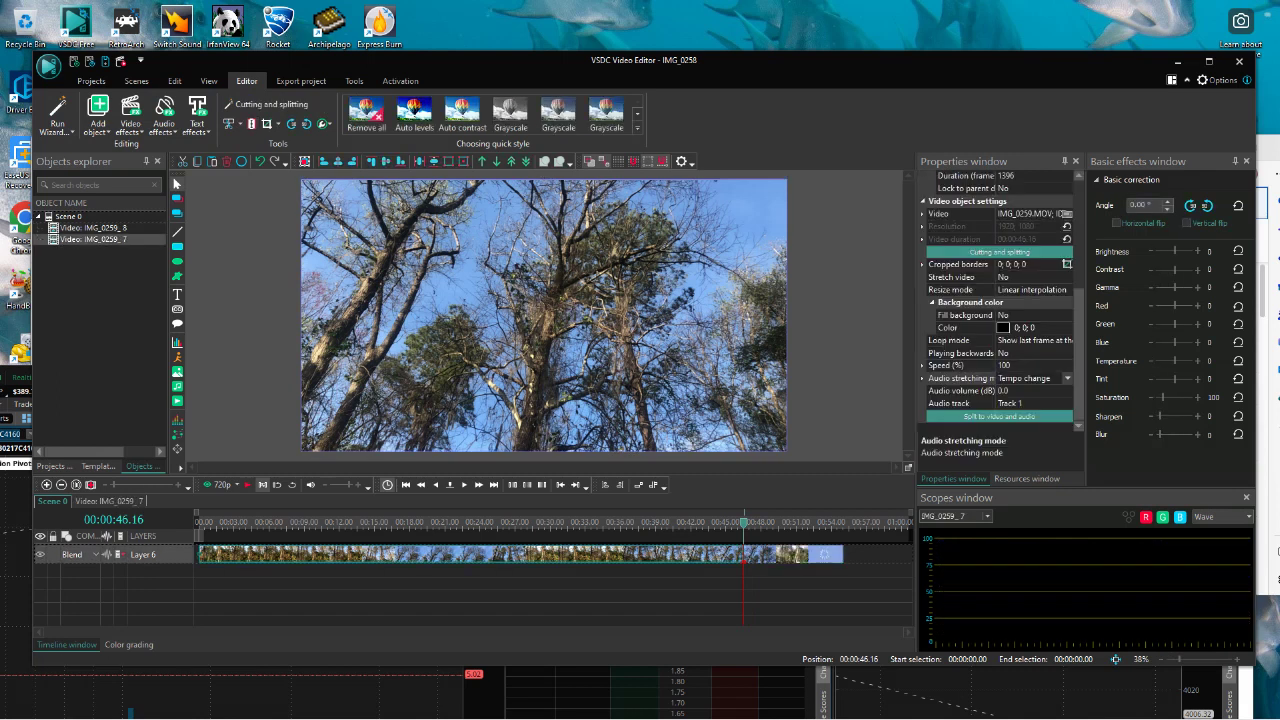
key(Delete)
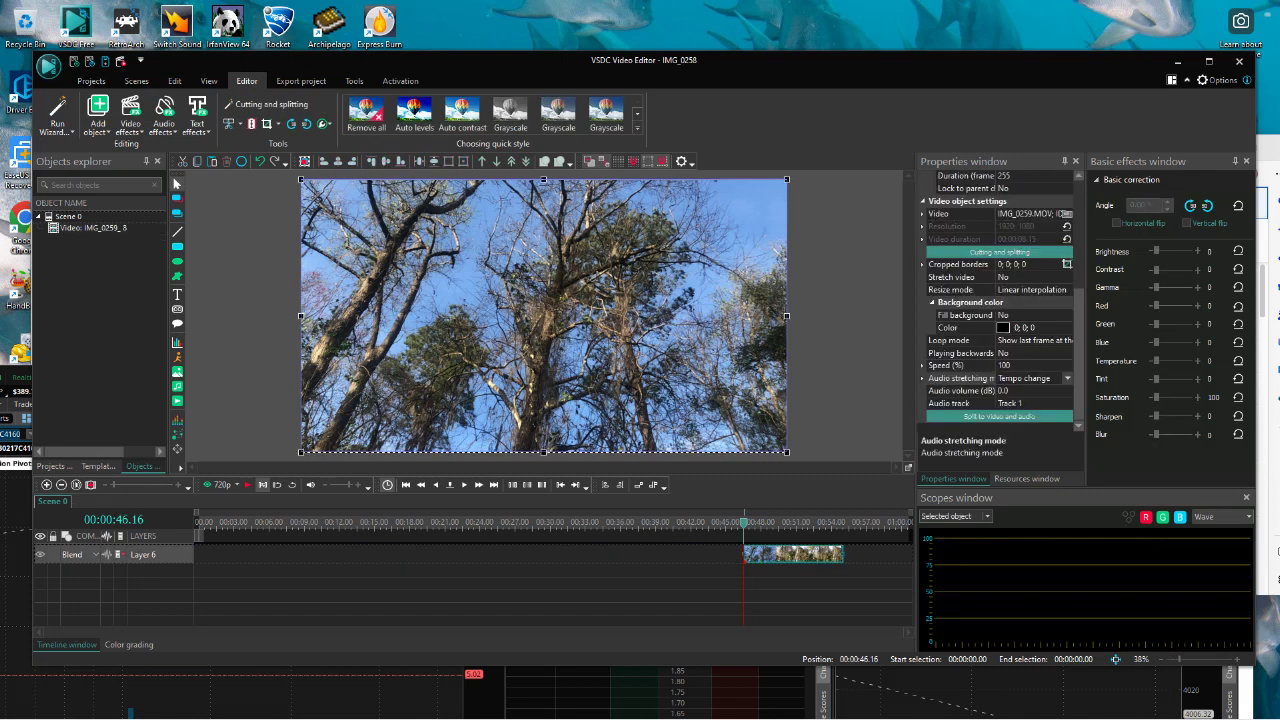
Move the remaining IMG_0259 clip to the start of the scene and preview its opening frames.
drag(775, 554, 231, 554)
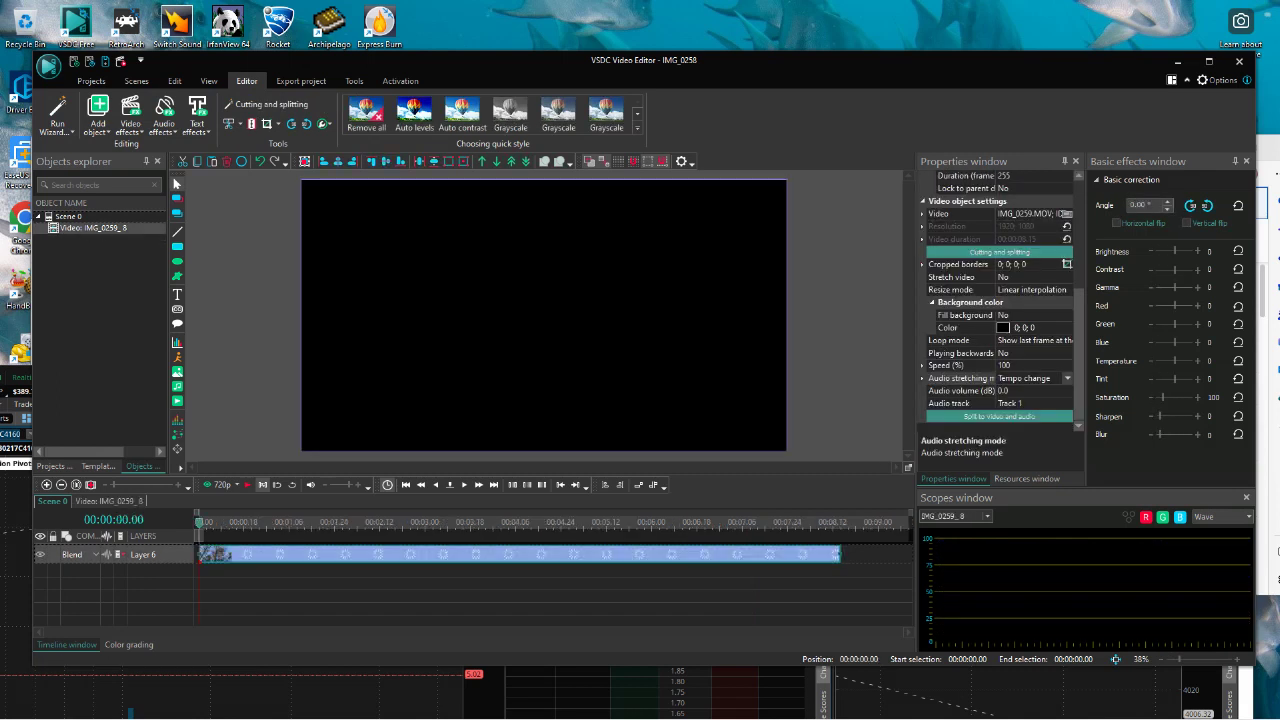
key(space)
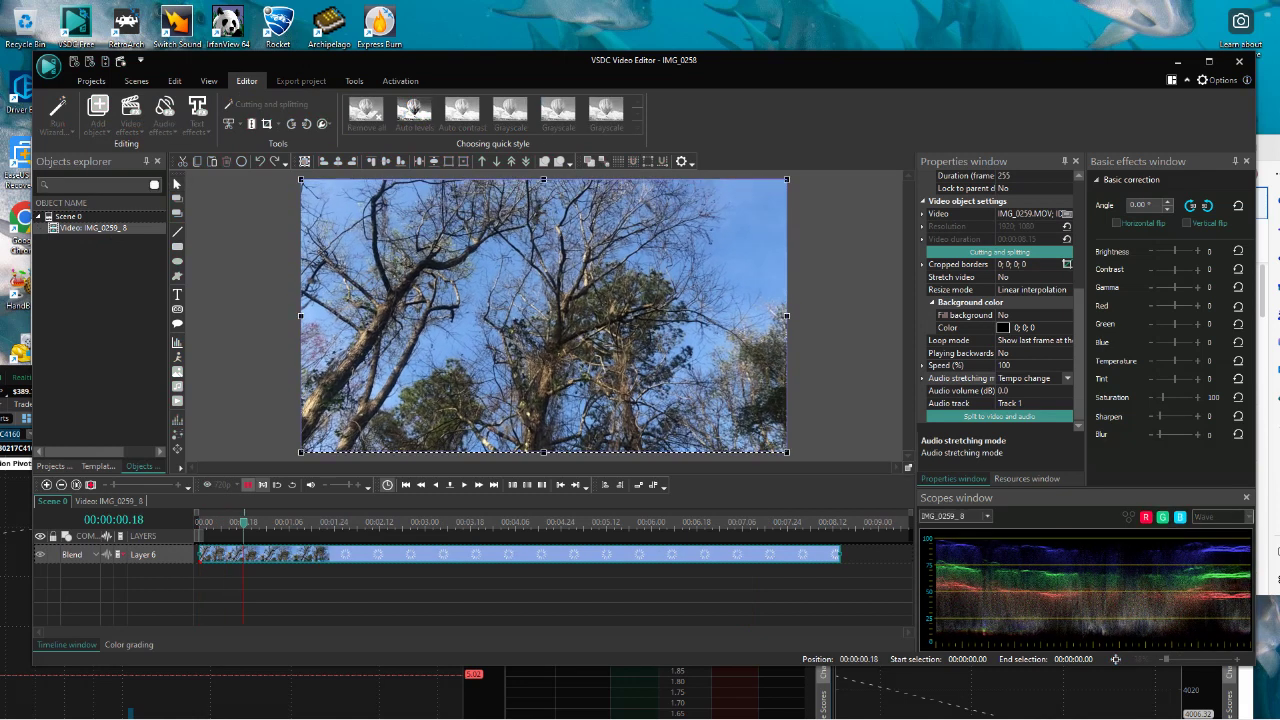
key(space)
Trim the clip's opening by splitting it at 00:00:00.10 and deleting the first part, with the remainder placed at the scene start.
drag(252, 522, 244, 522)
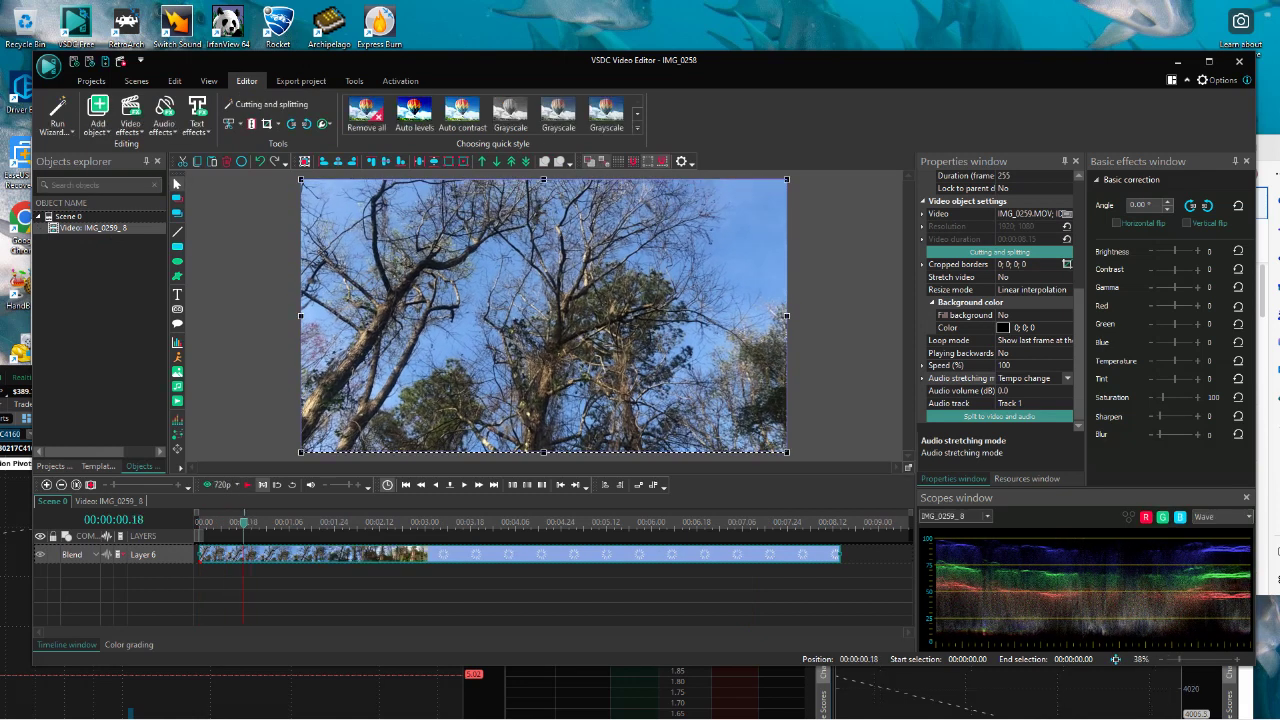
key(Left)
key(Left)
key(Left)
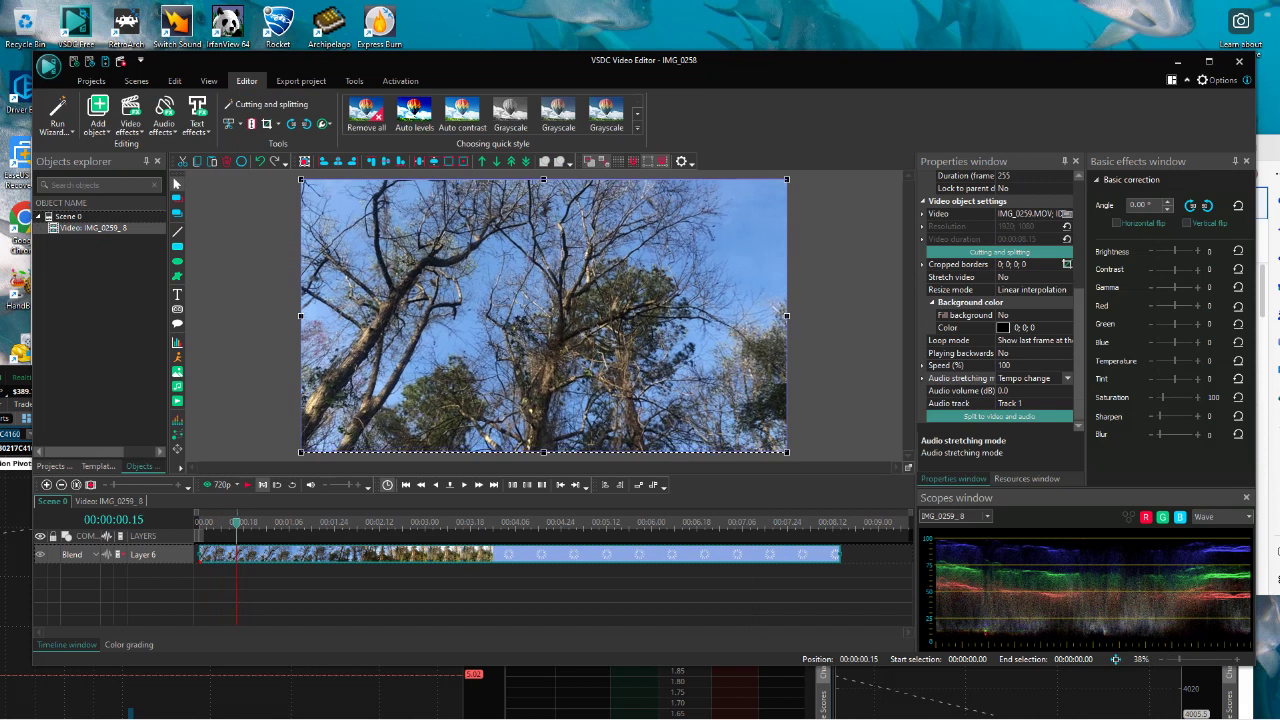
key(Left)
key(Left)
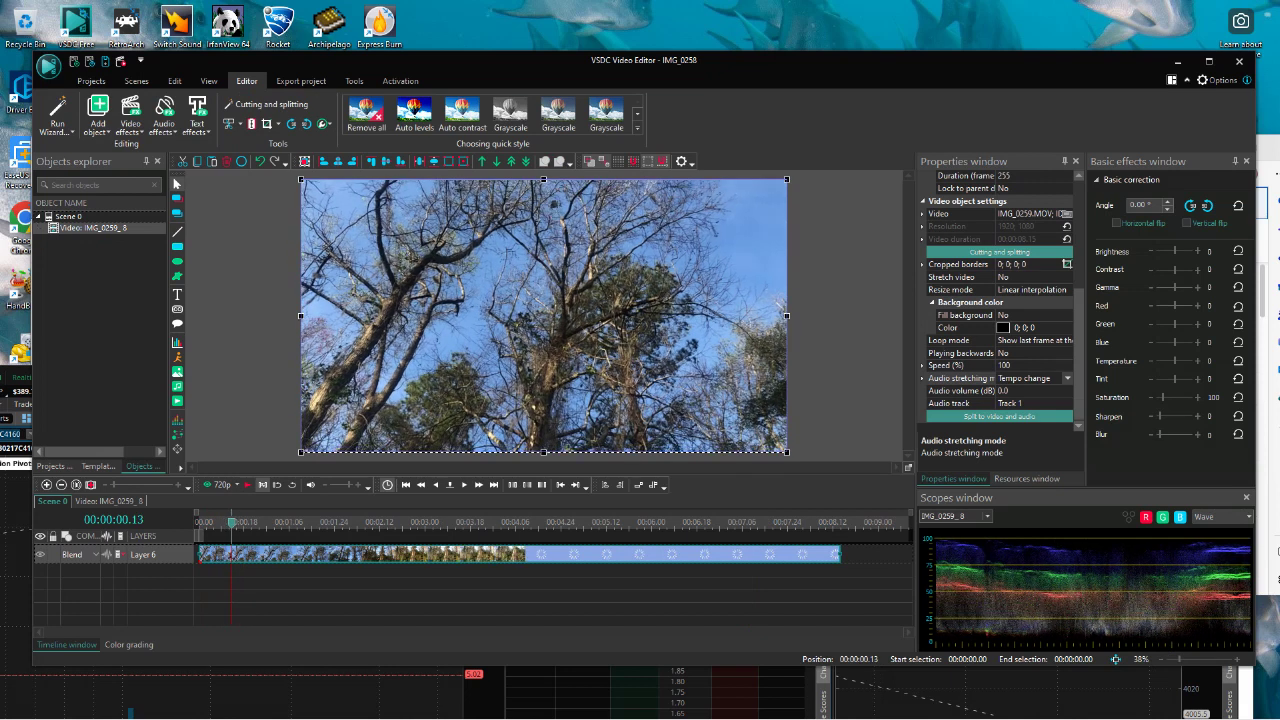
drag(231, 522, 223, 522)
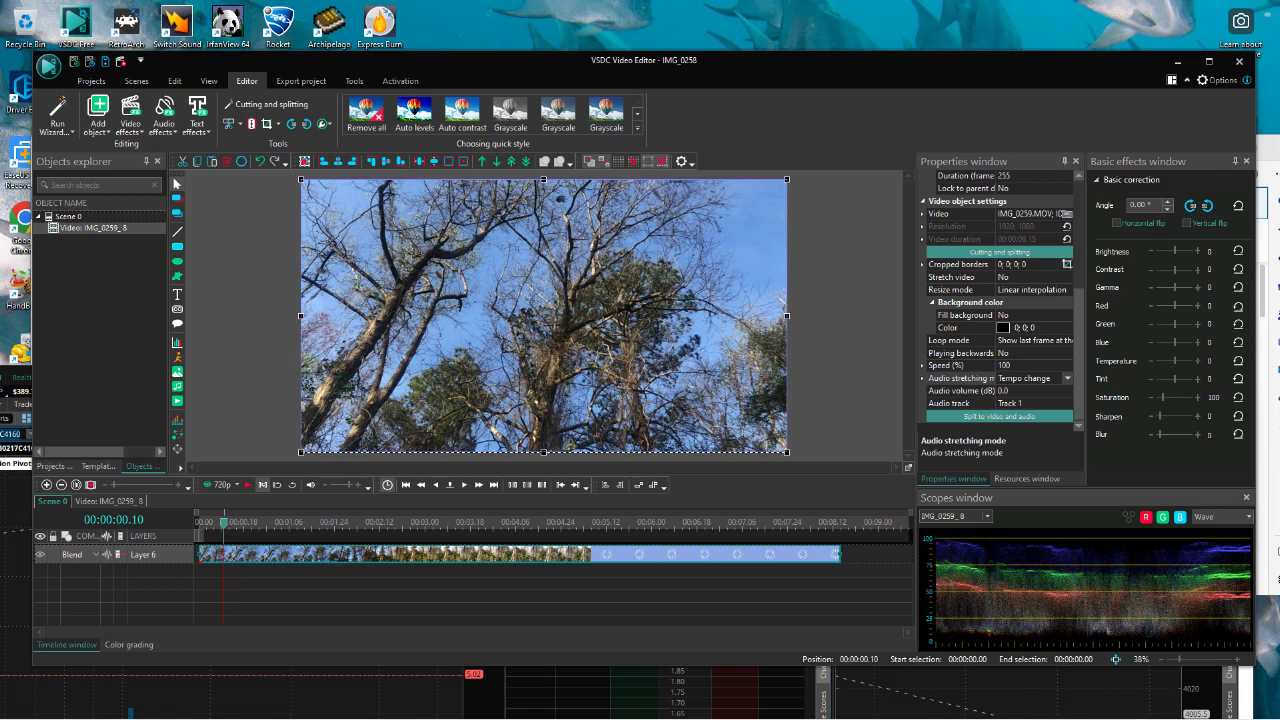
key(Left)
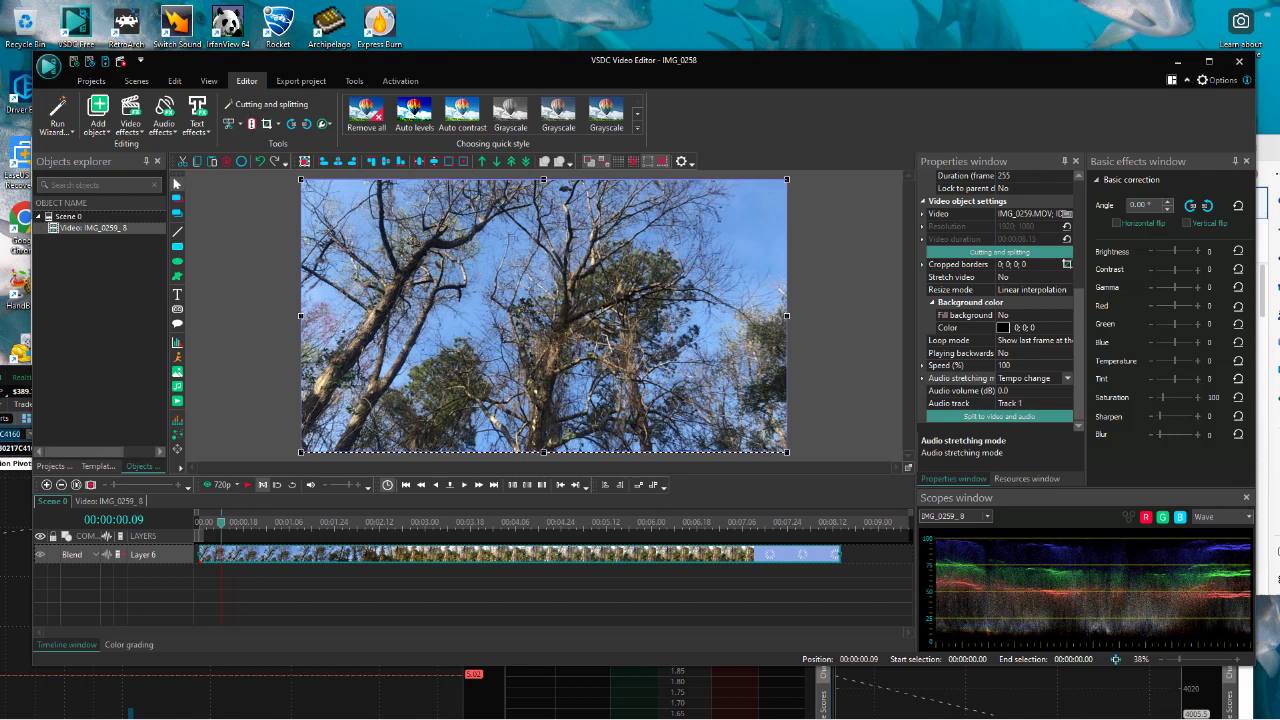
key(Right)
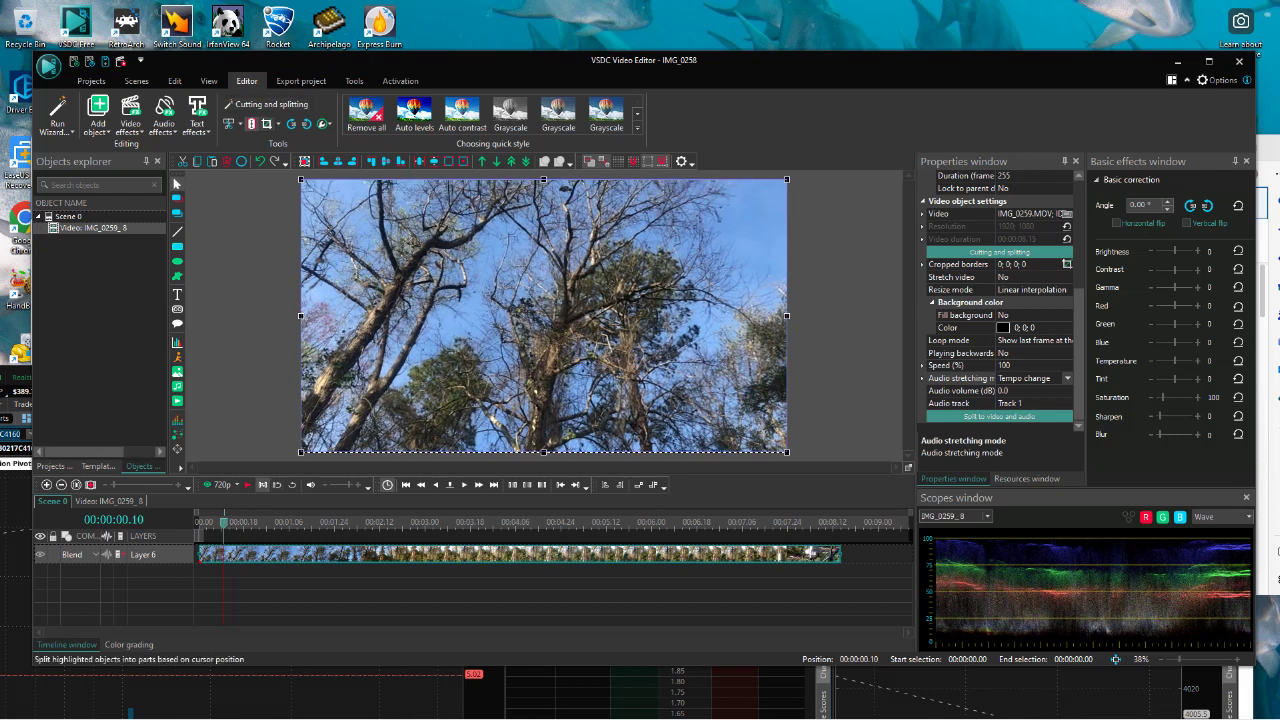
click(252, 124)
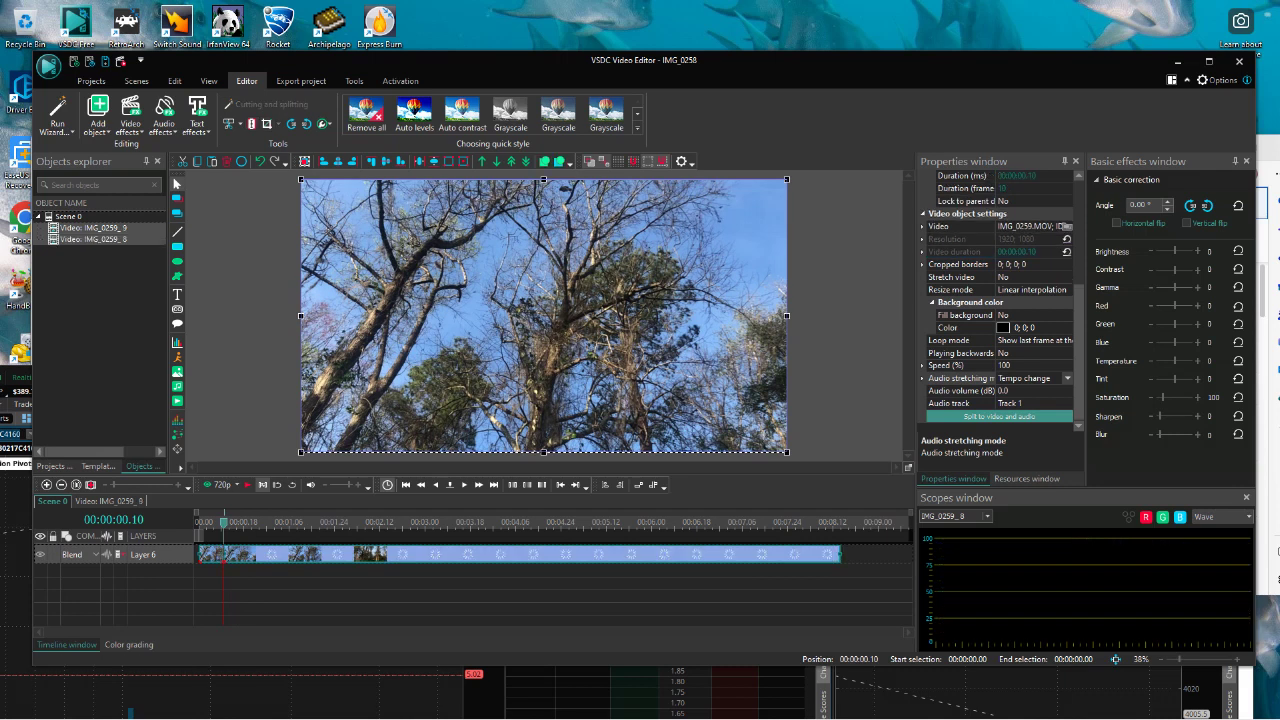
key(Delete)
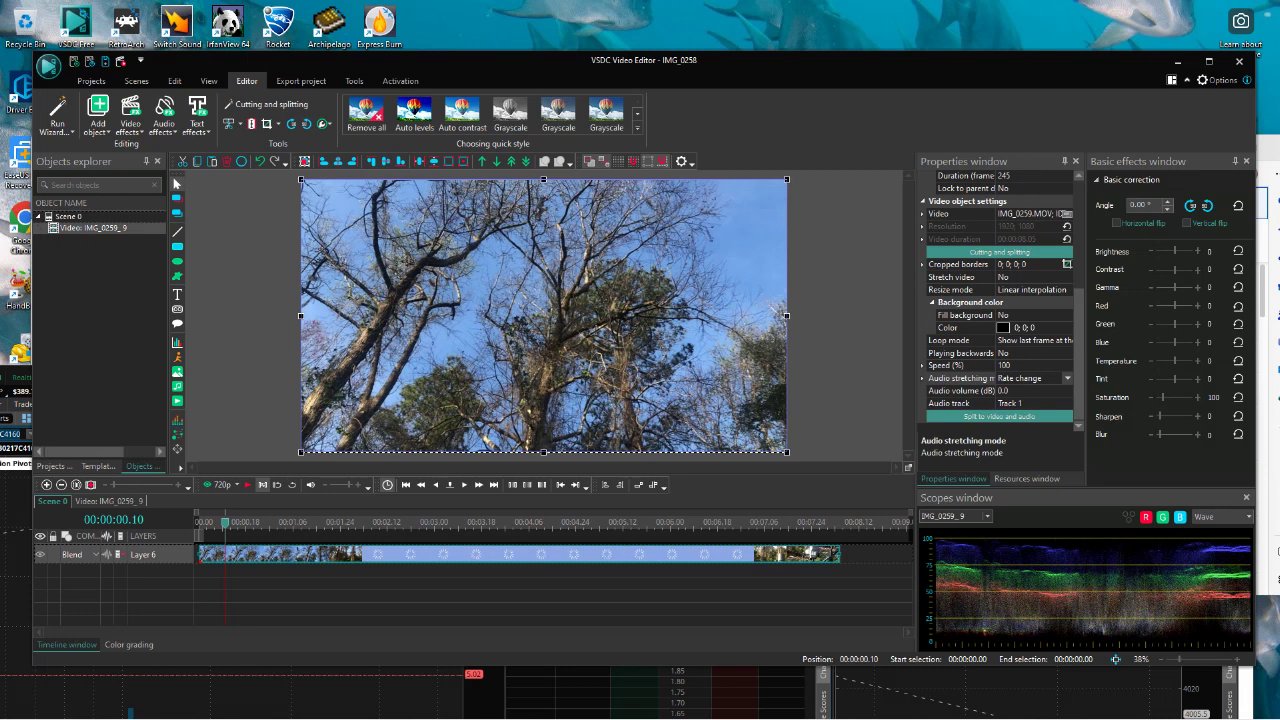
Set the remaining IMG_0259 clip's speed to 10%.
click(1018, 366)
key(BackSpace)
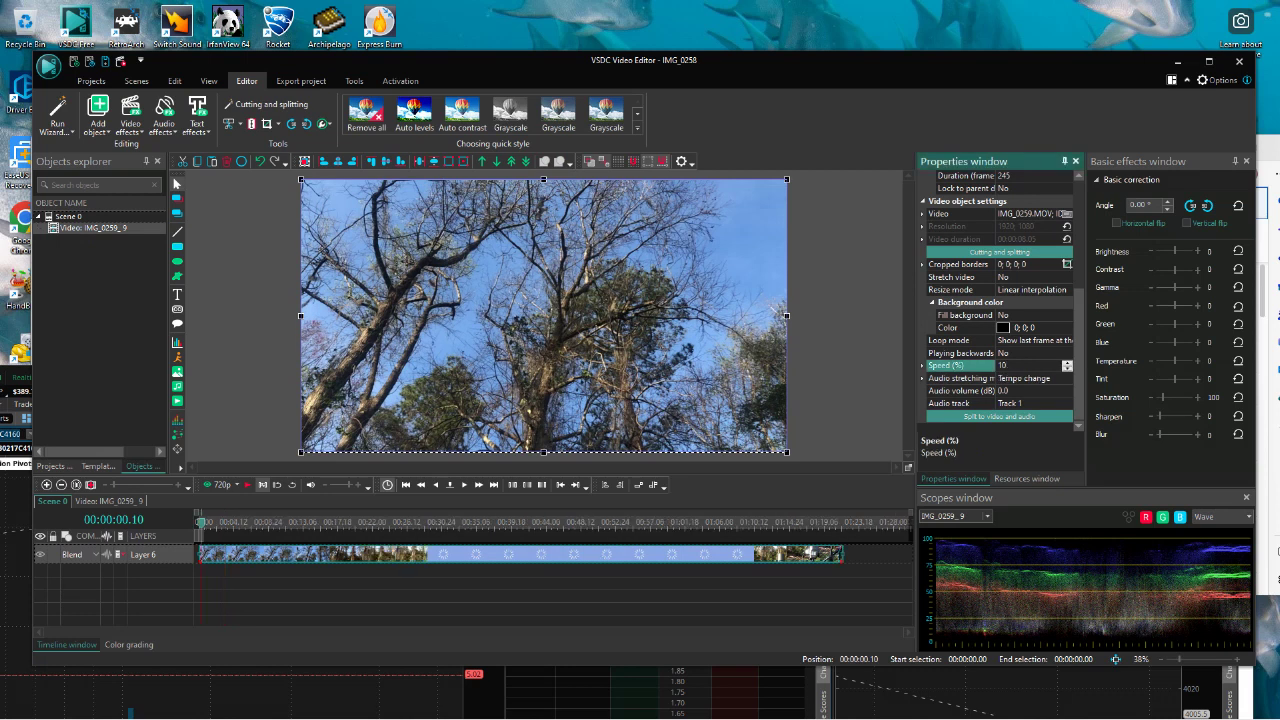
Examine the slowed clip's frames between about 23 and 68 seconds for the next cut point, settling the playhead at 00:00:31.14.
click(733, 522)
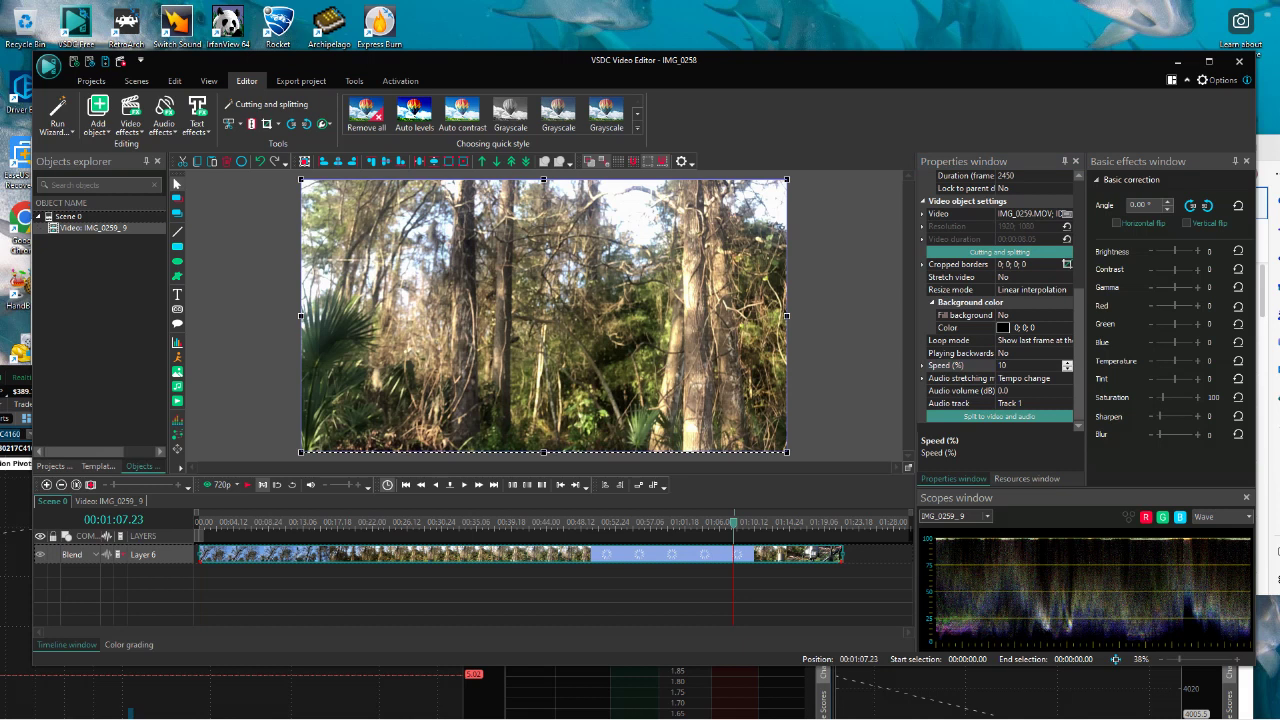
click(705, 522)
click(649, 522)
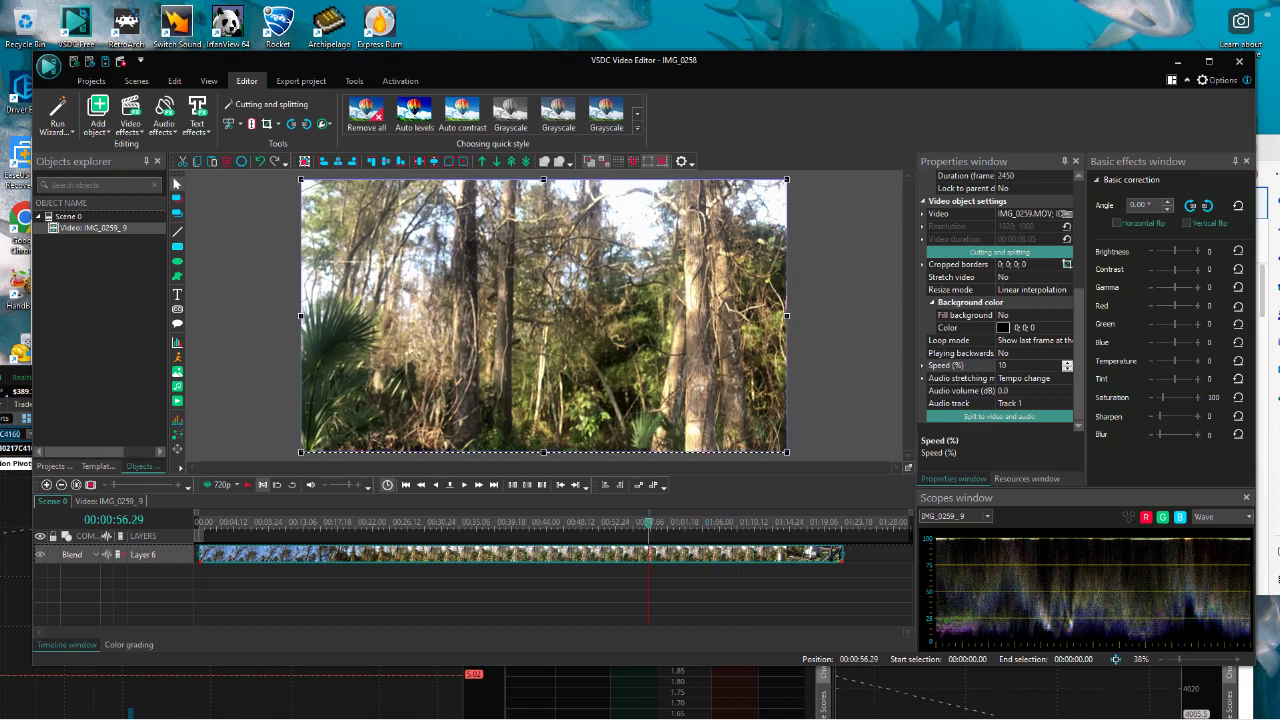
click(619, 521)
click(585, 521)
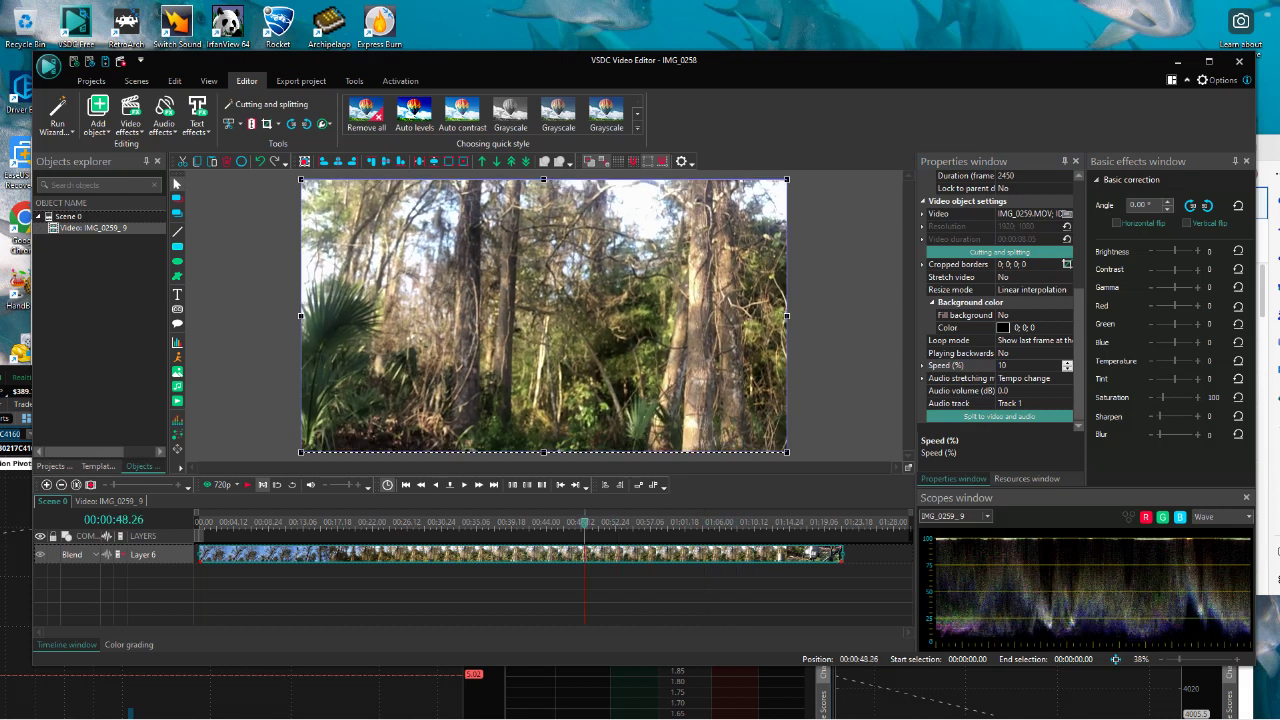
click(563, 521)
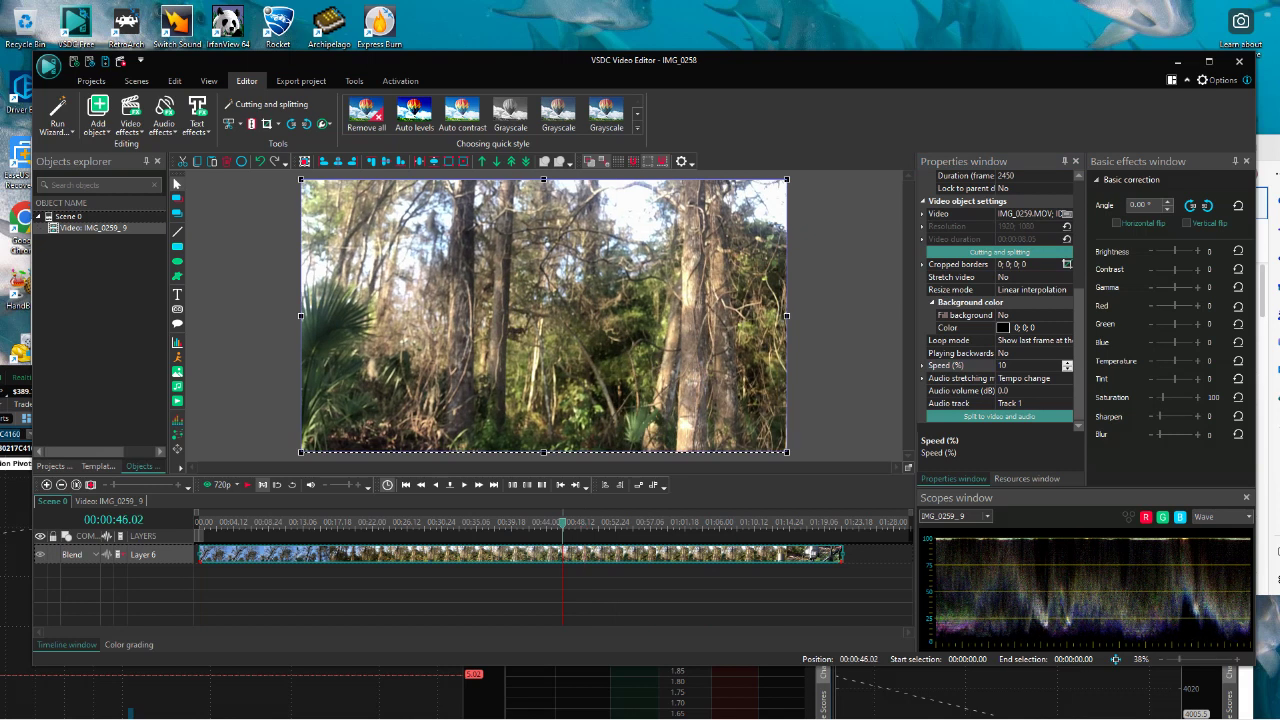
click(536, 521)
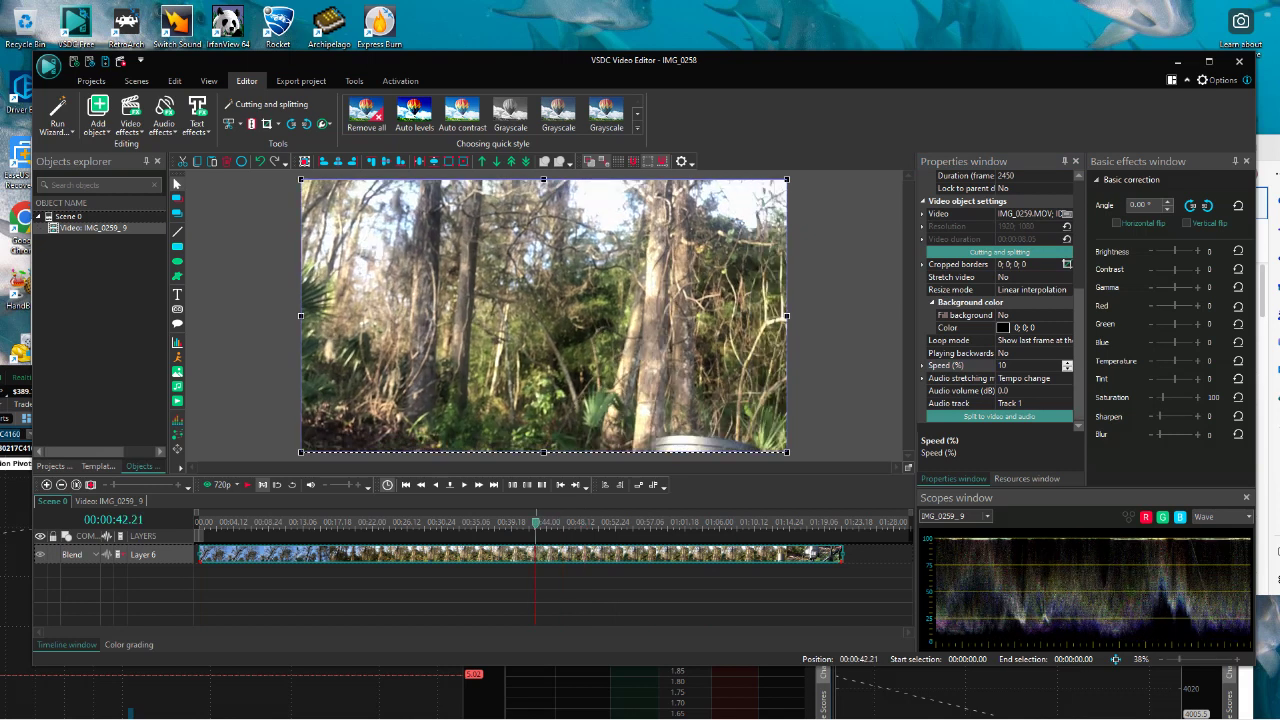
click(499, 521)
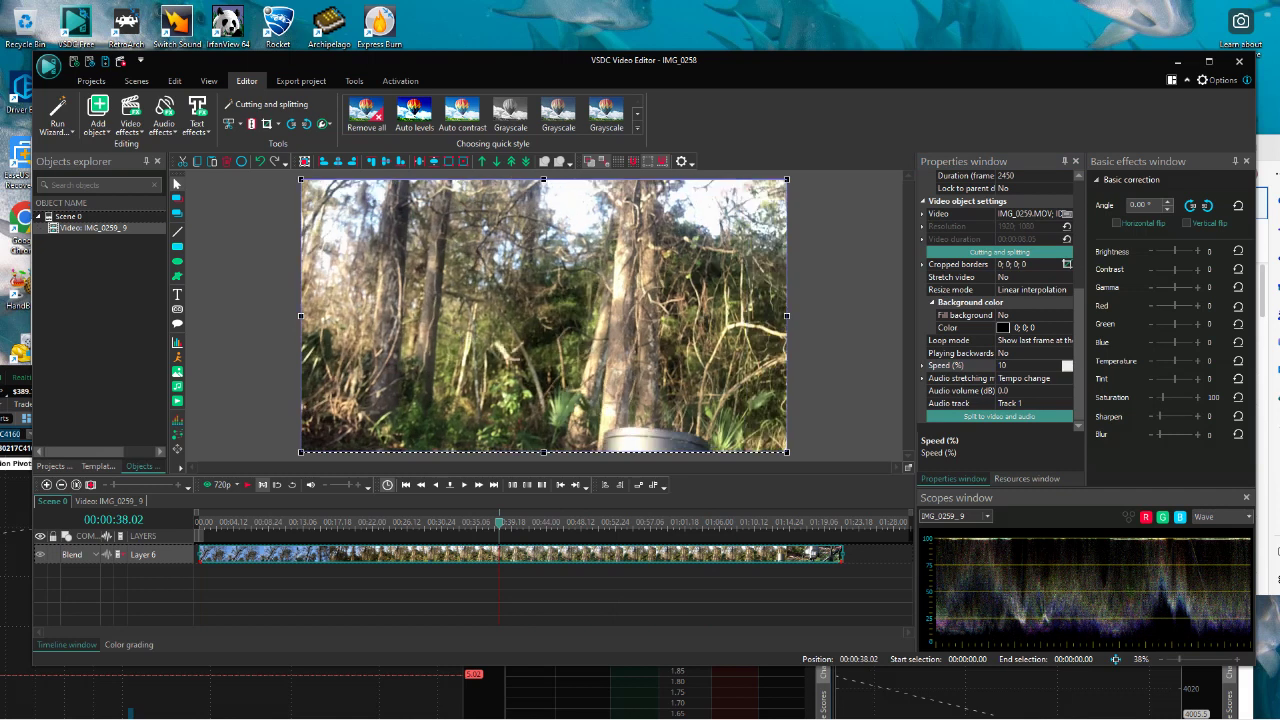
click(481, 521)
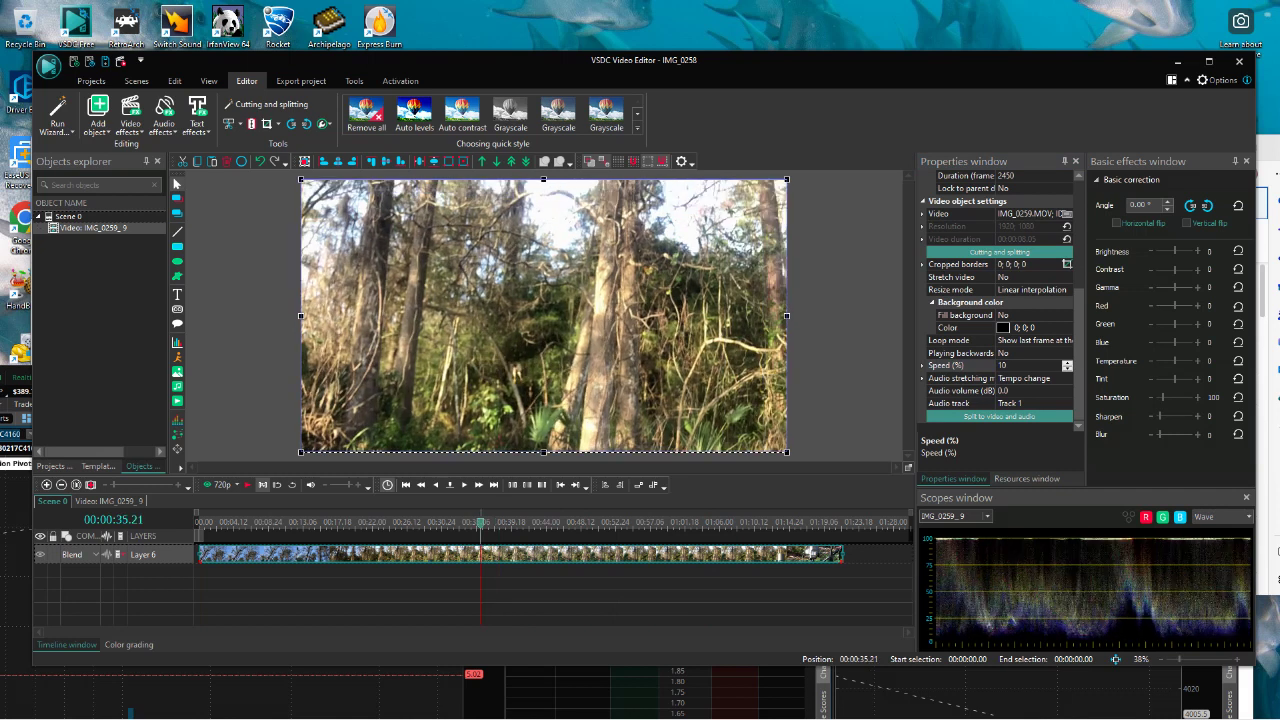
click(465, 522)
click(443, 522)
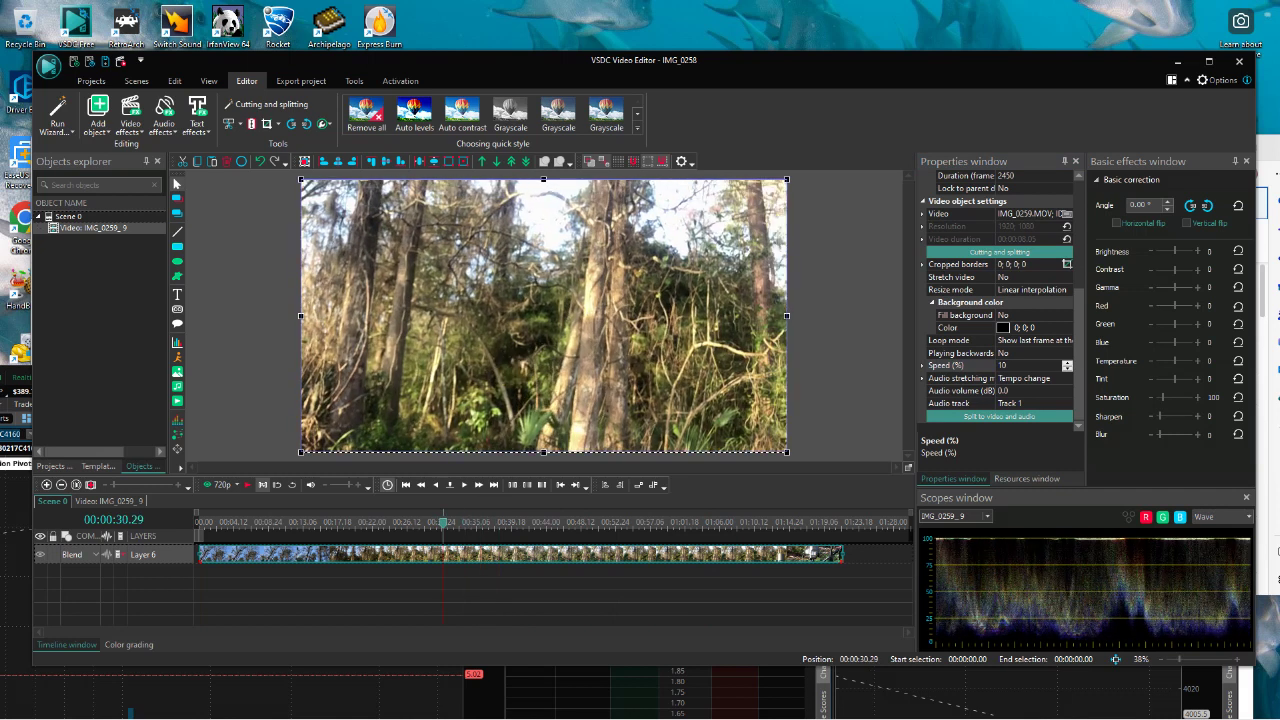
click(408, 522)
click(383, 522)
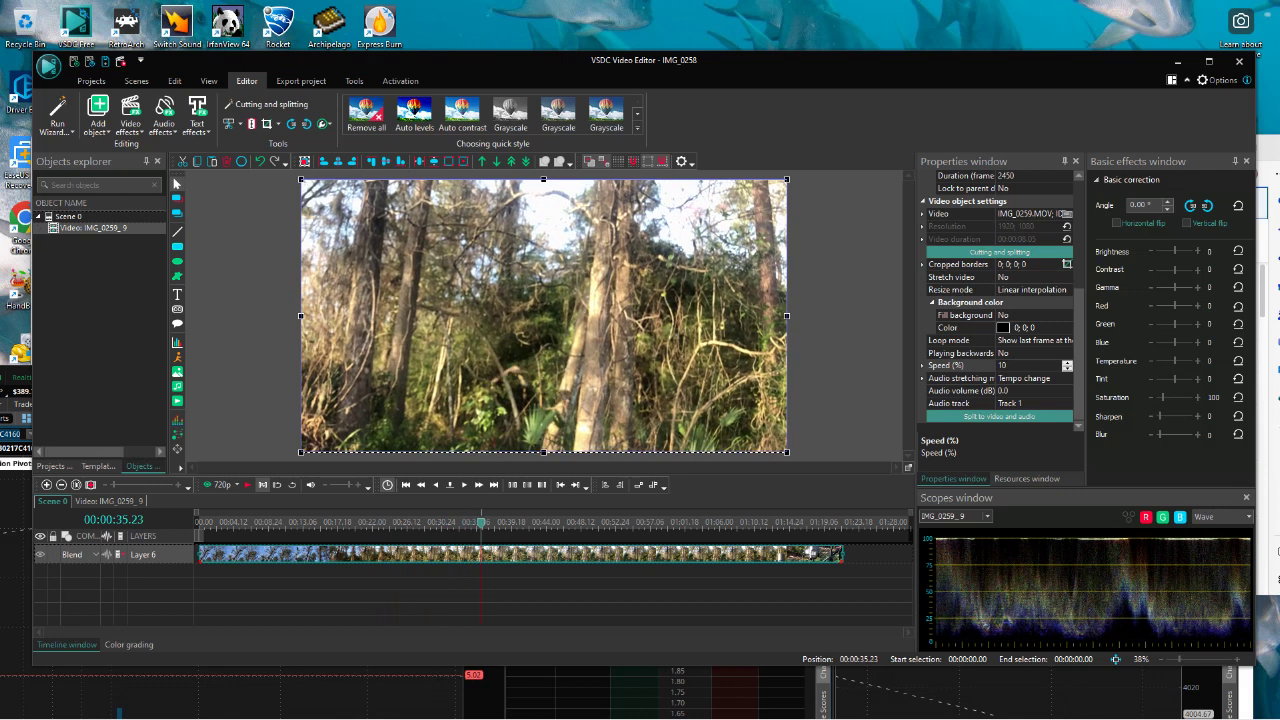
click(447, 522)
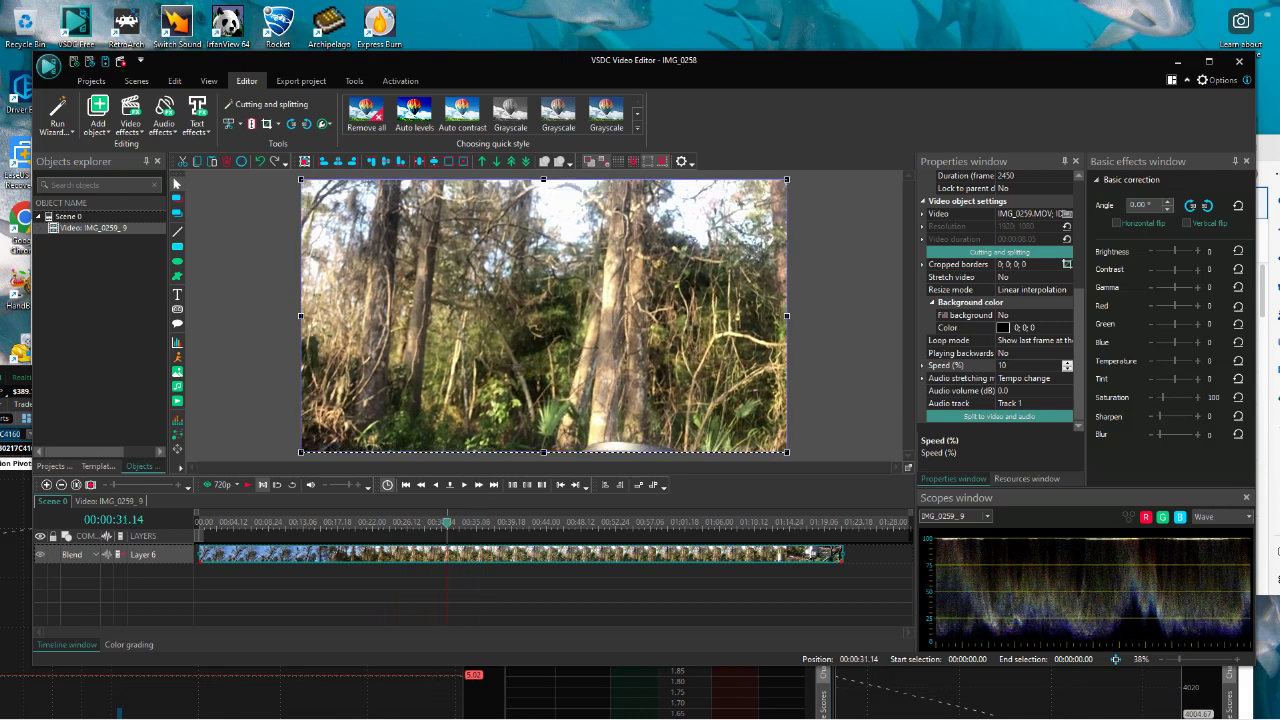
Split the slowed IMG_0259 clip at 00:00:31.24.
drag(447, 522, 436, 522)
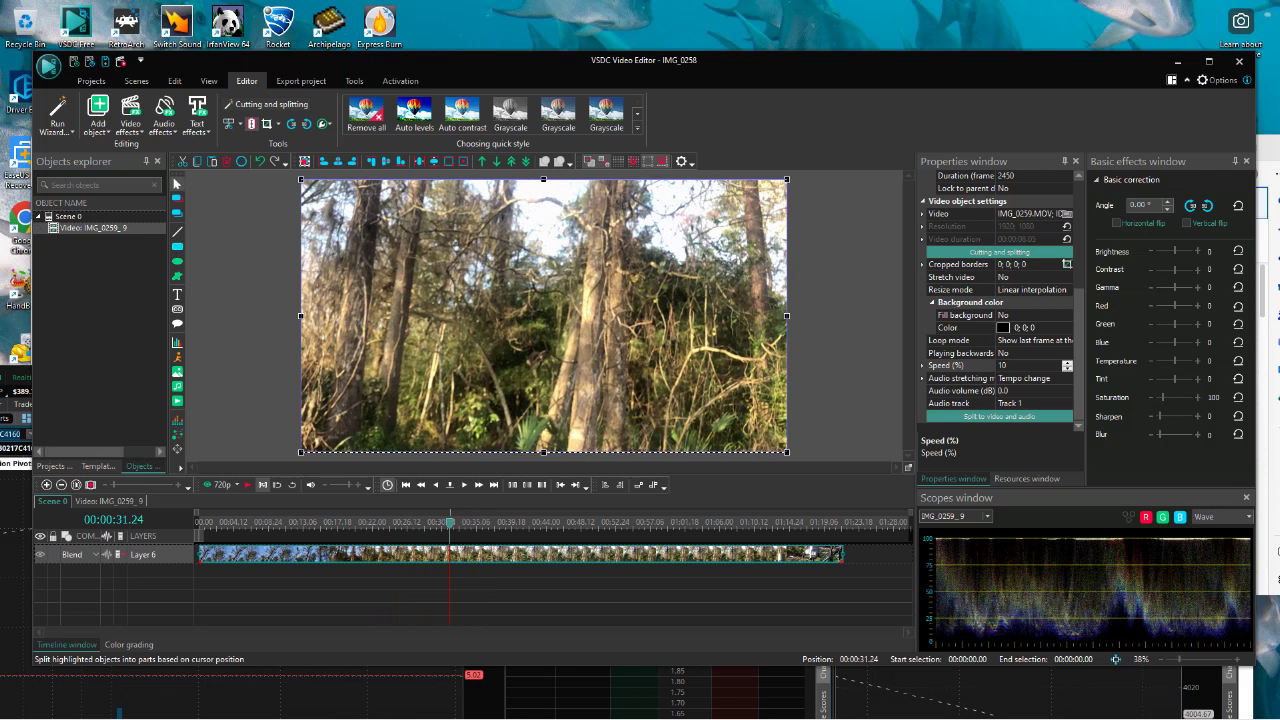
click(229, 124)
click(600, 595)
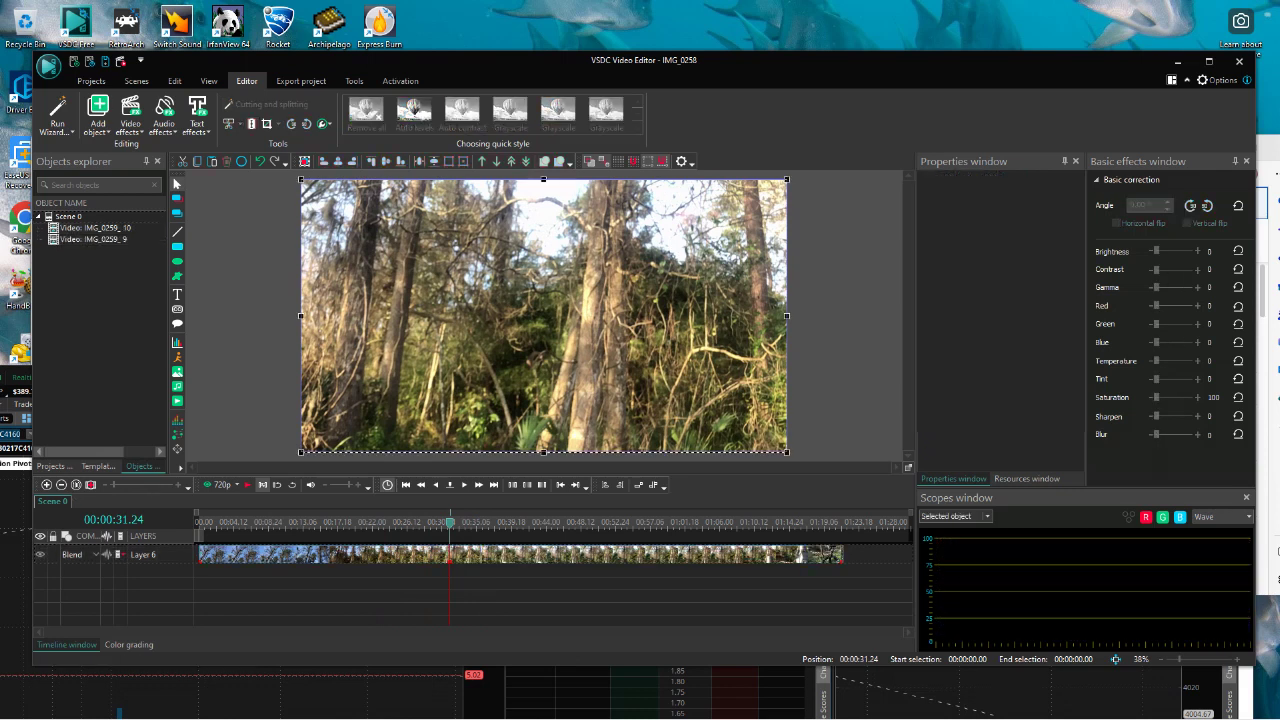
Set the speed of the IMG_0259 part after the split to 100%.
click(620, 555)
click(1023, 378)
click(1022, 353)
click(1020, 366)
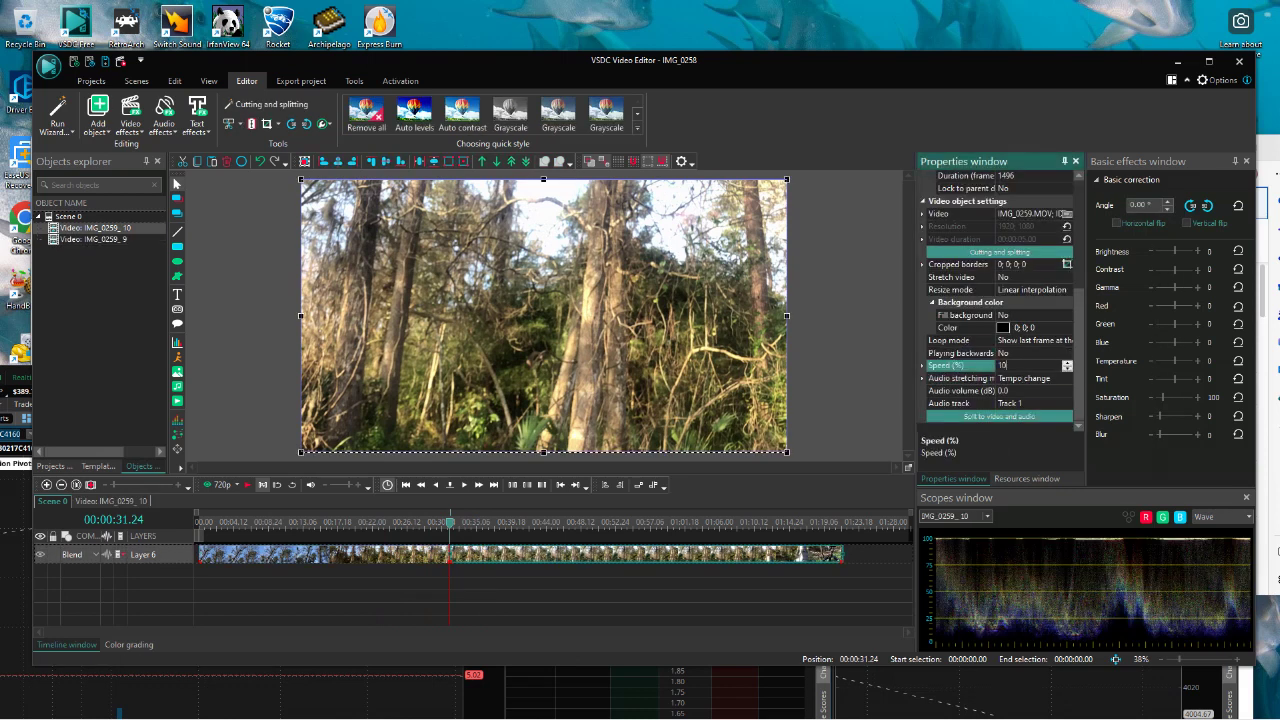
text(0)
key(Return)
Set the audio stretching mode of the slowed first IMG_0259 part to Rate change.
click(640, 555)
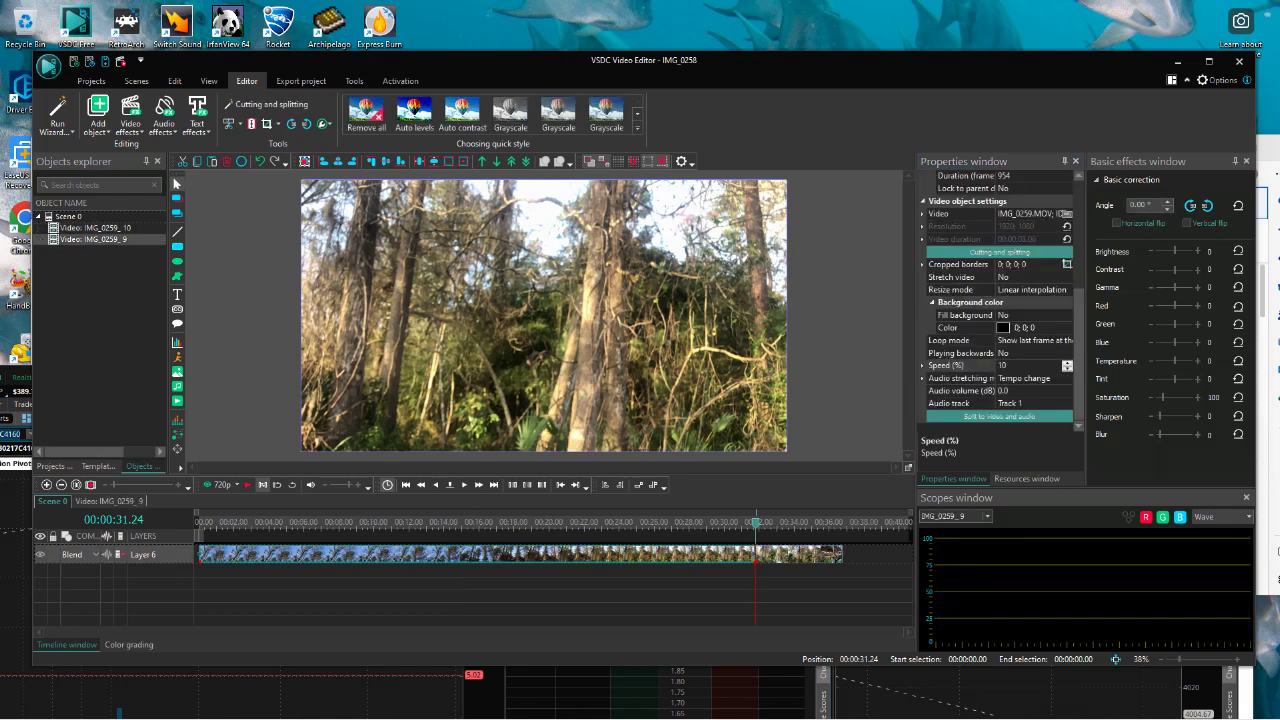
click(1062, 378)
click(1067, 378)
click(1020, 416)
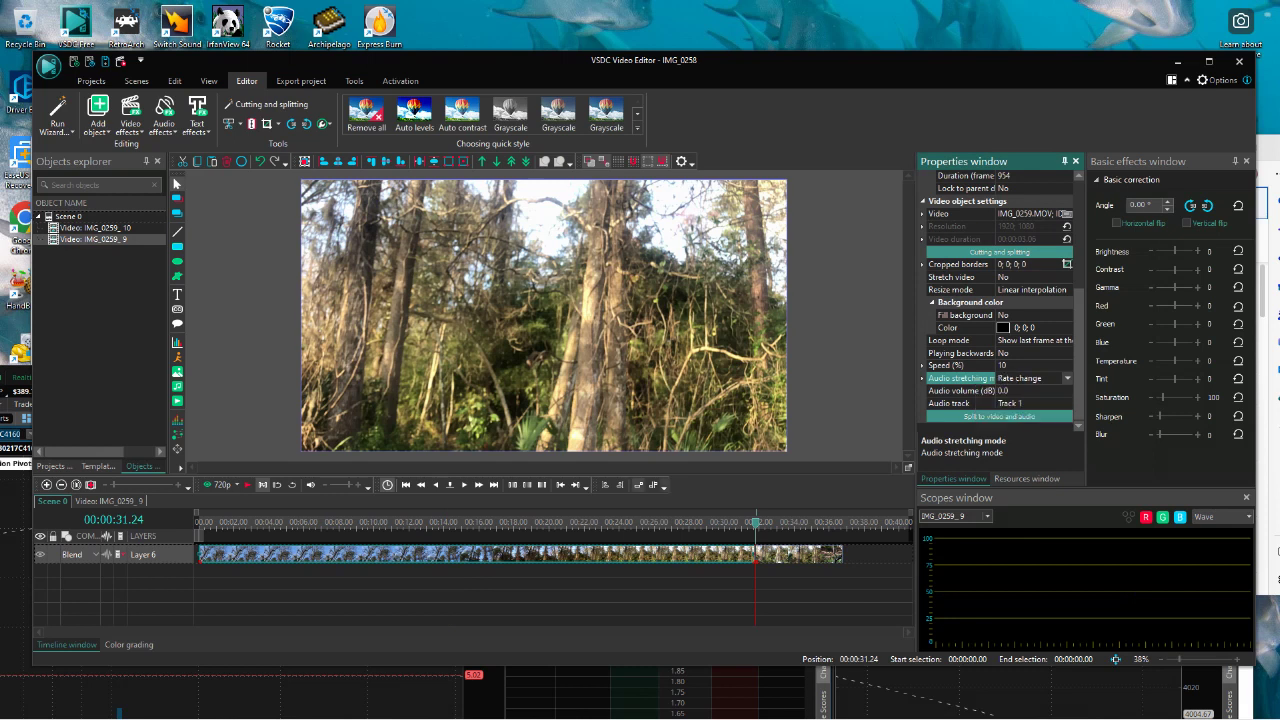
Preview the scene from 00:00:19.19 past the split between the slowed and normal-speed parts.
click(543, 523)
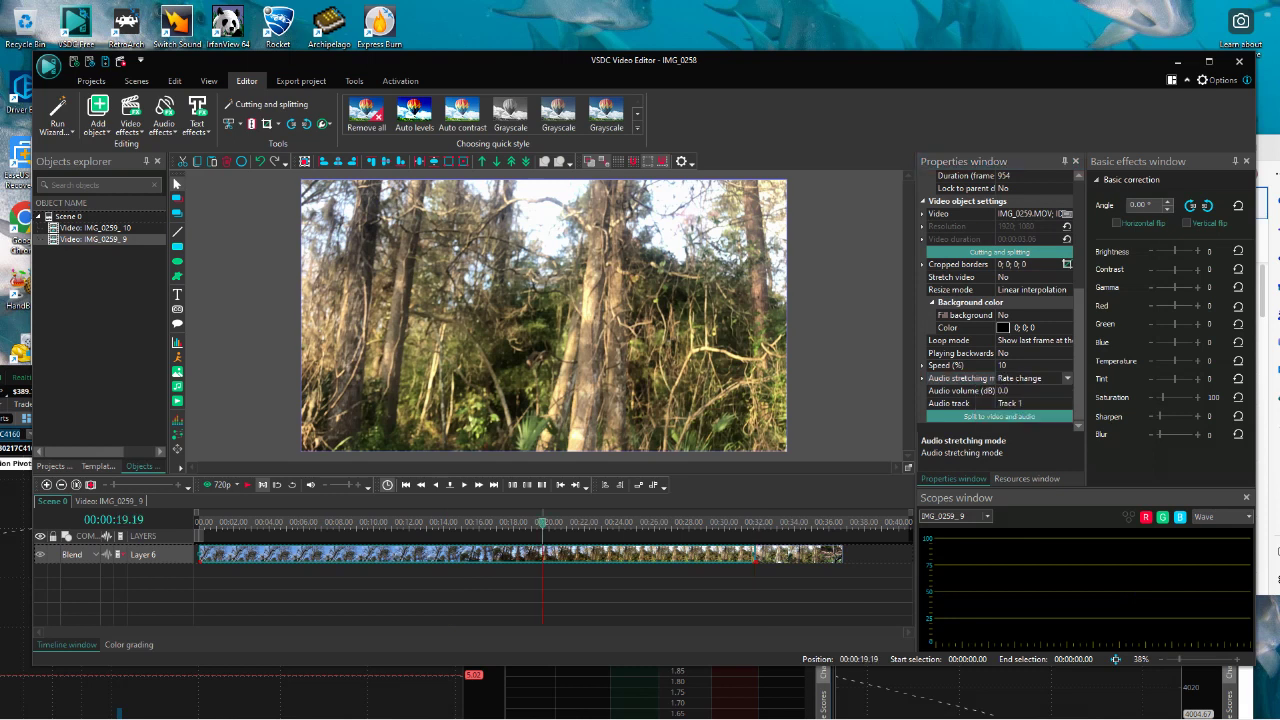
key(space)
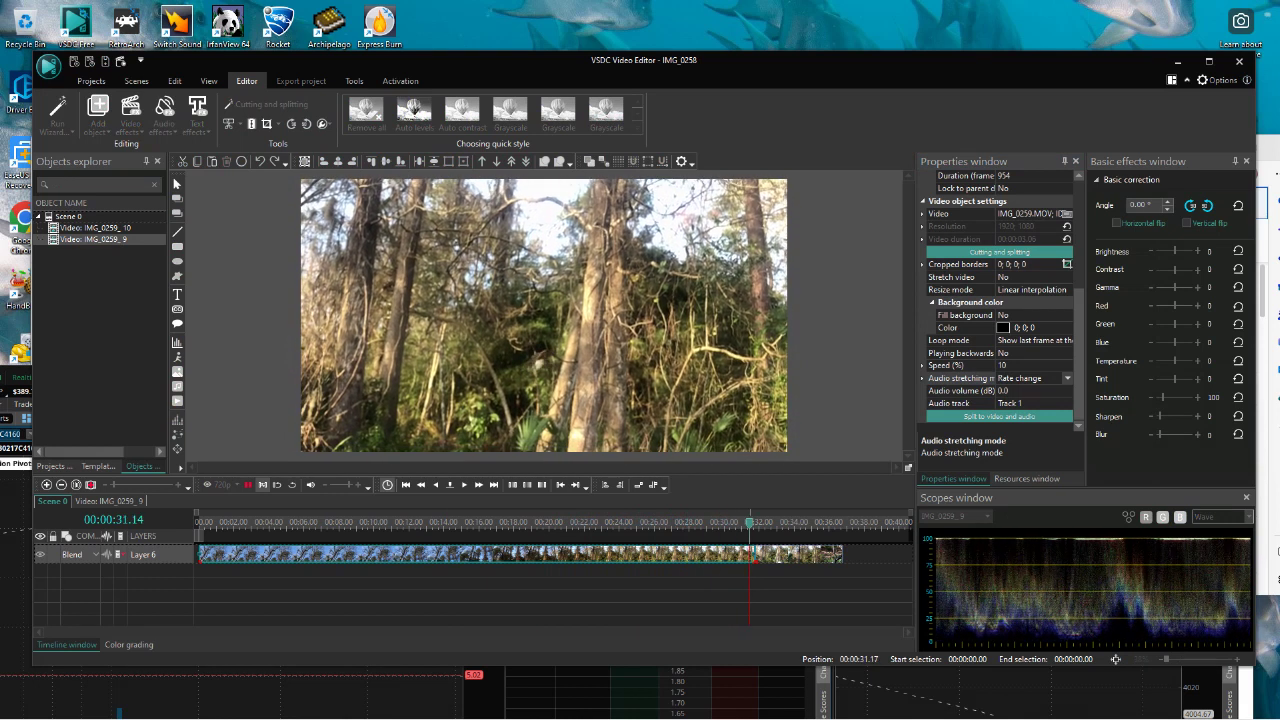
key(space)
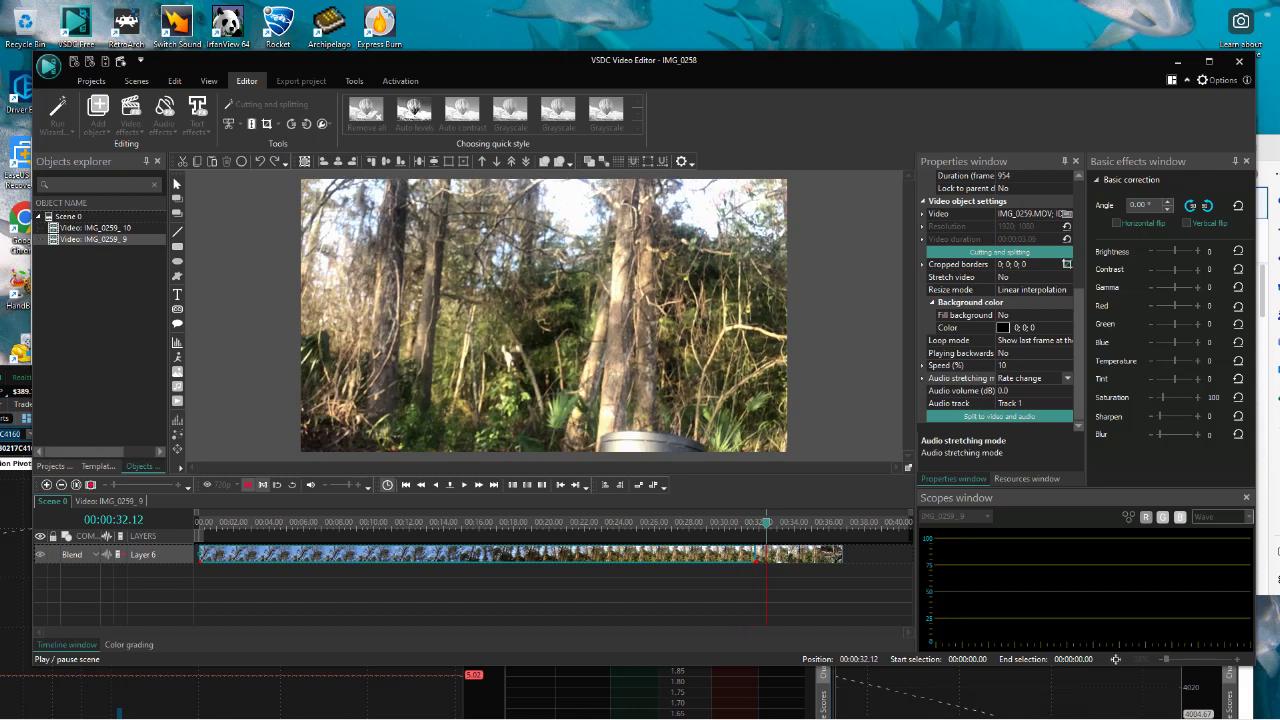
key(space)
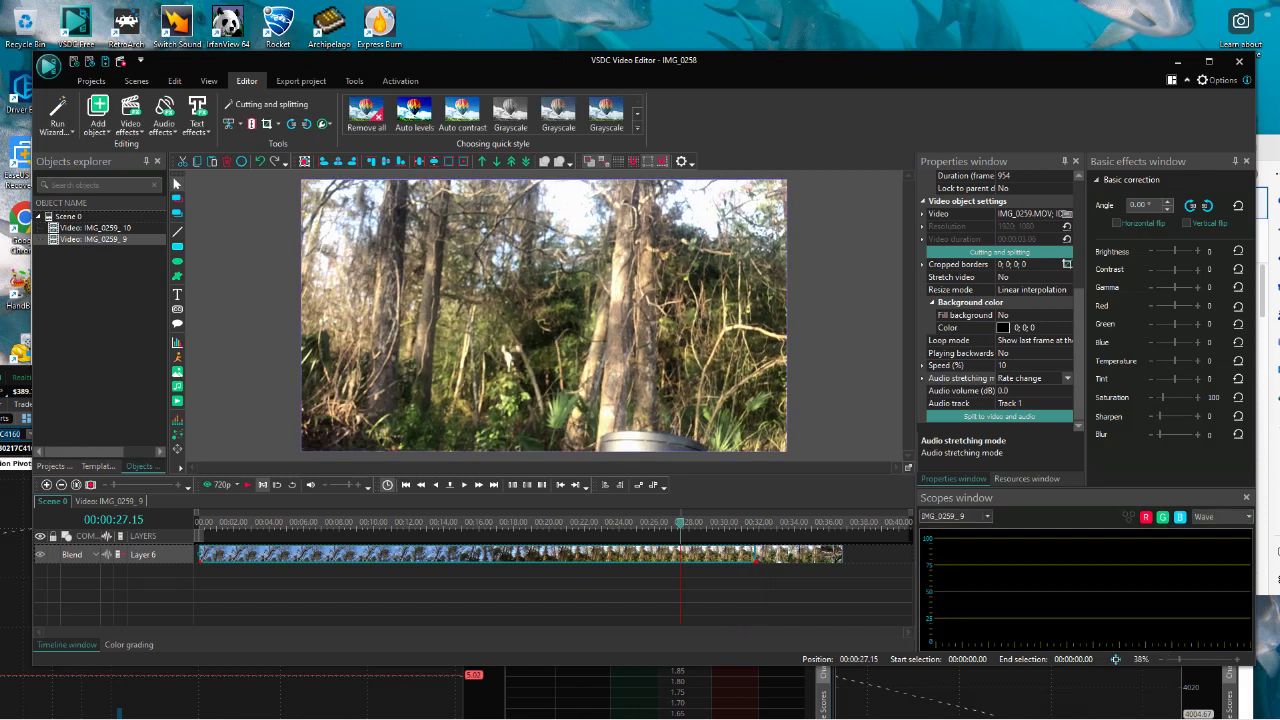
Find an earlier cut point in the slowed first part and split it at 00:00:23.07.
drag(680, 522, 649, 522)
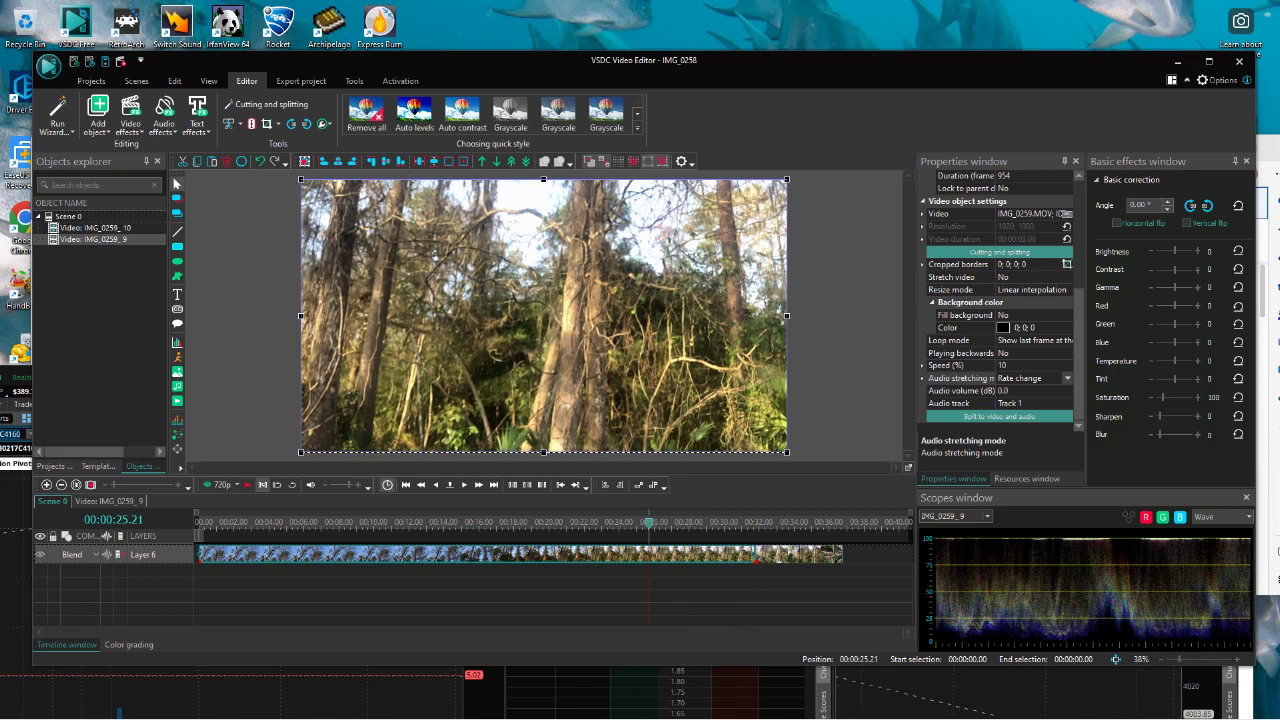
key(Left)
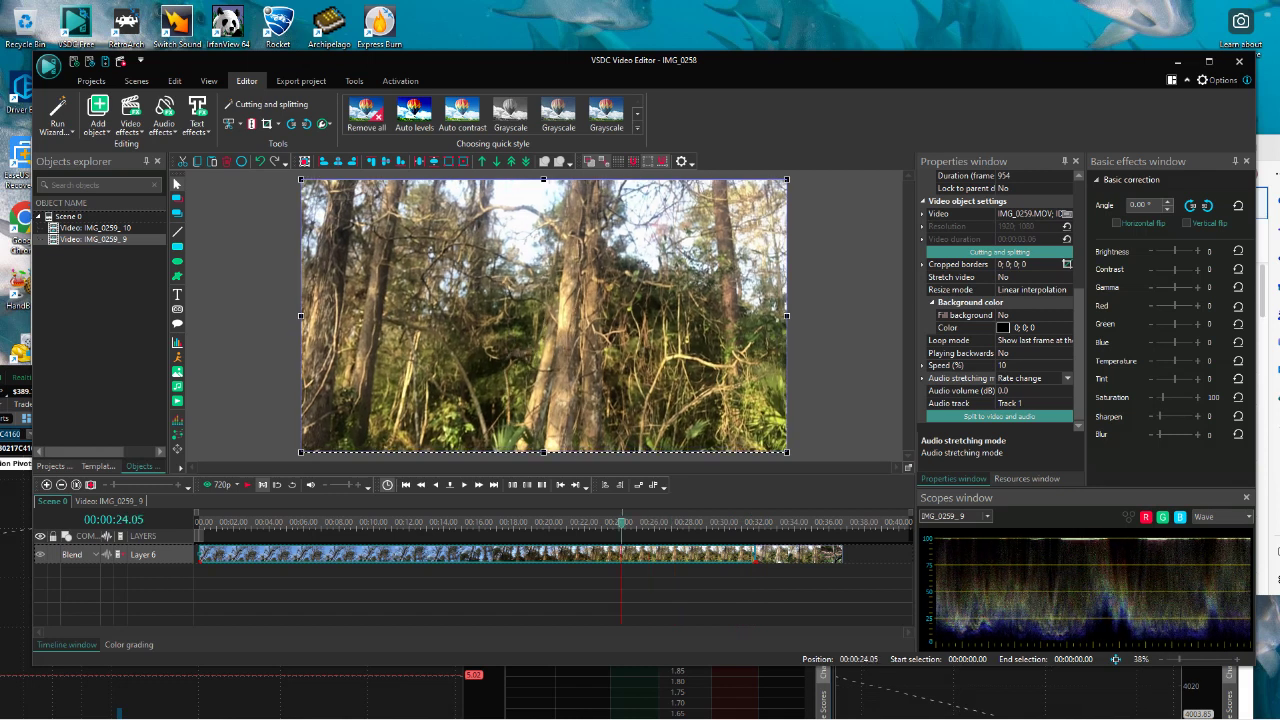
key(Left)
key(Left)
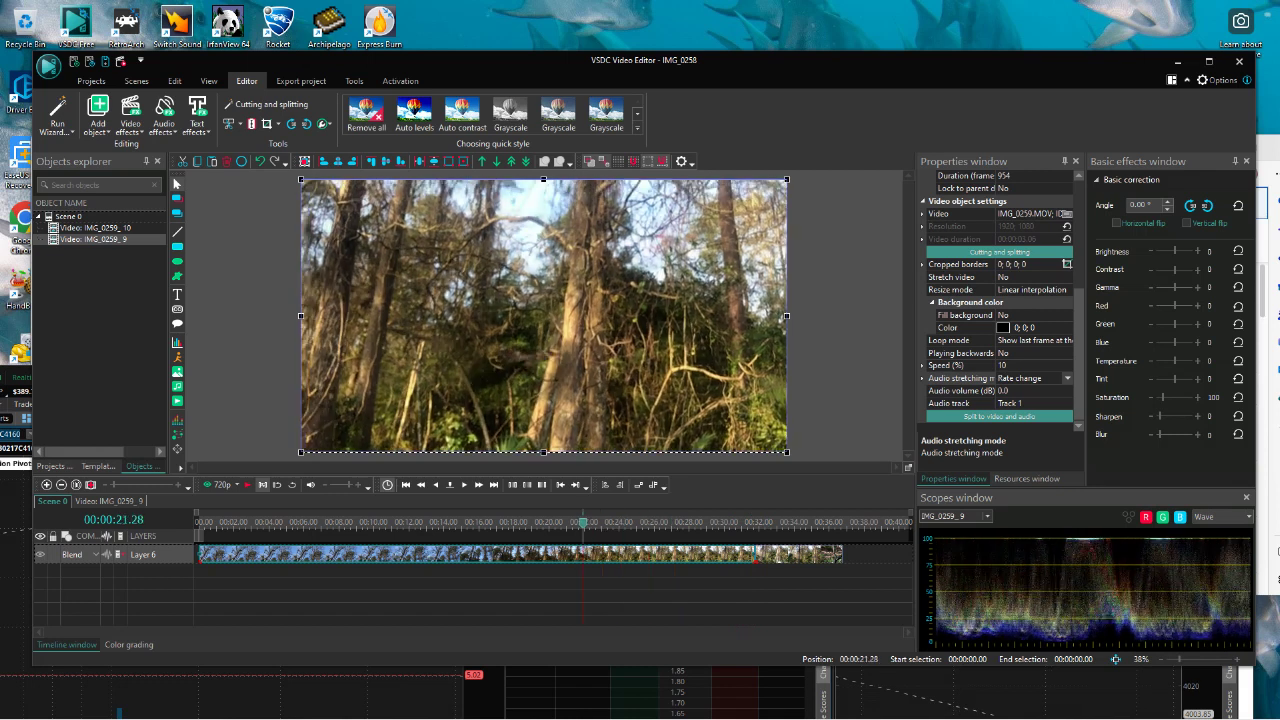
key(Right)
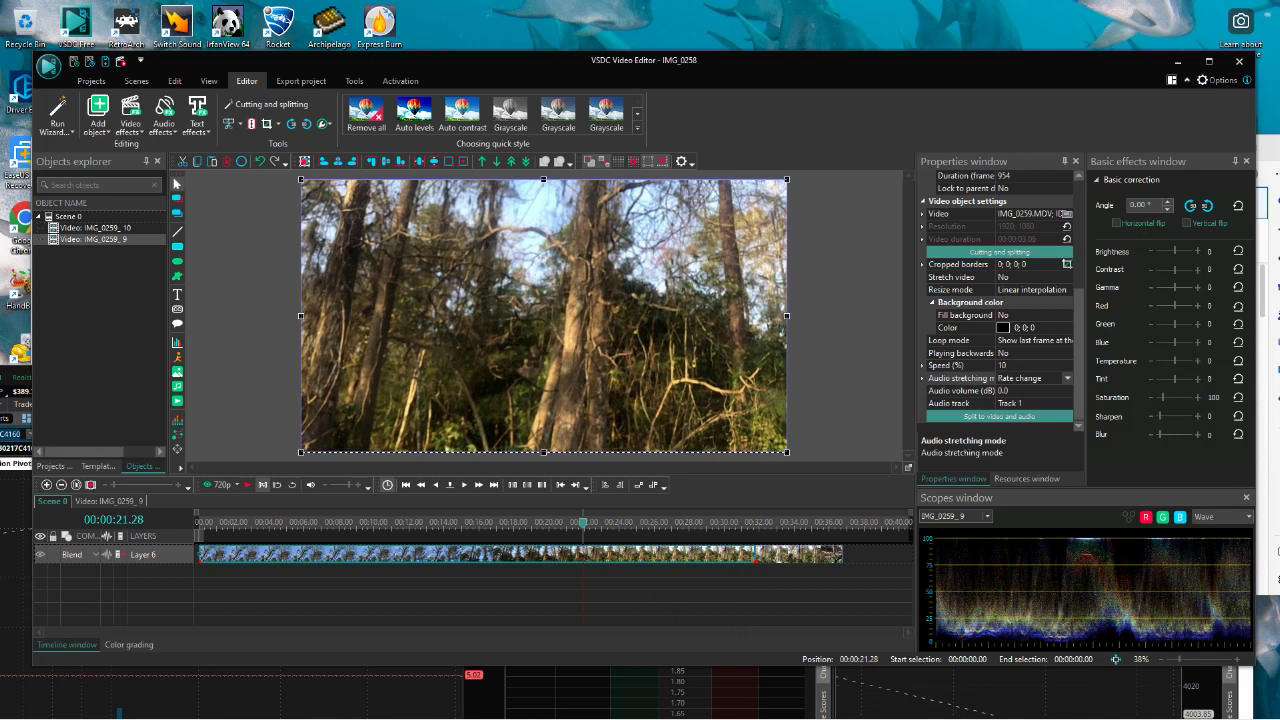
key(Right)
key(Right)
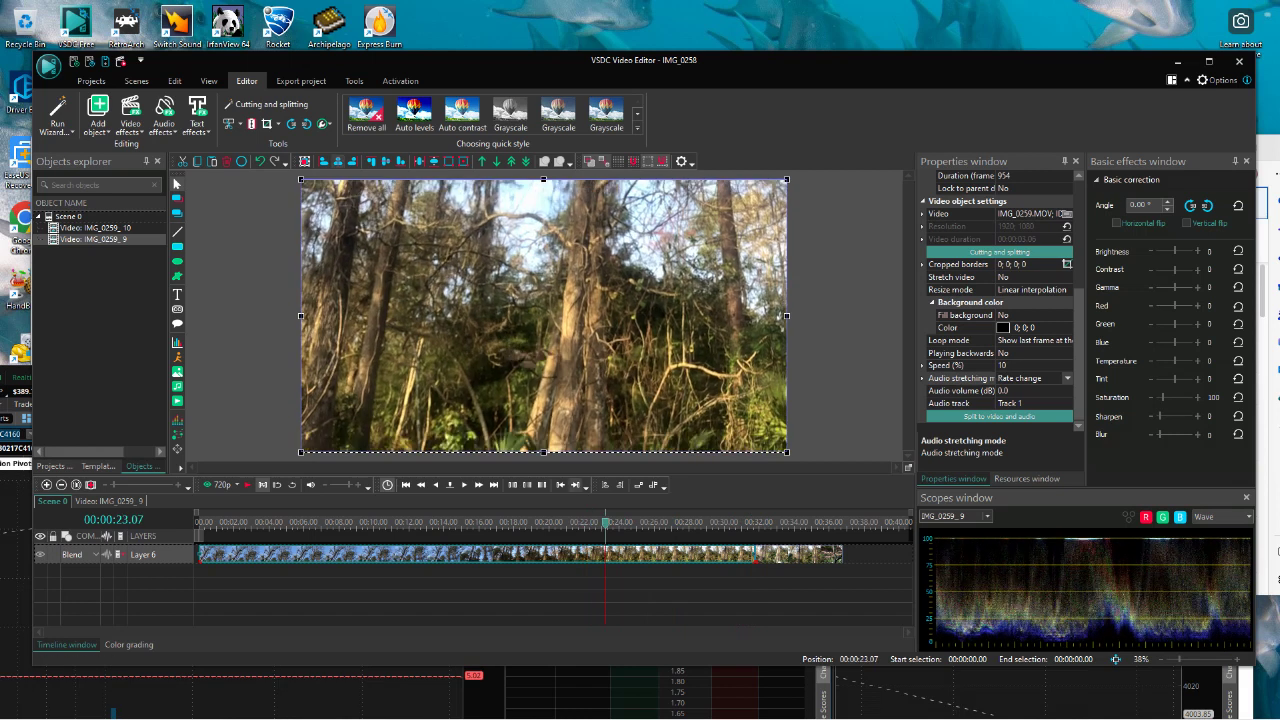
click(251, 124)
click(680, 592)
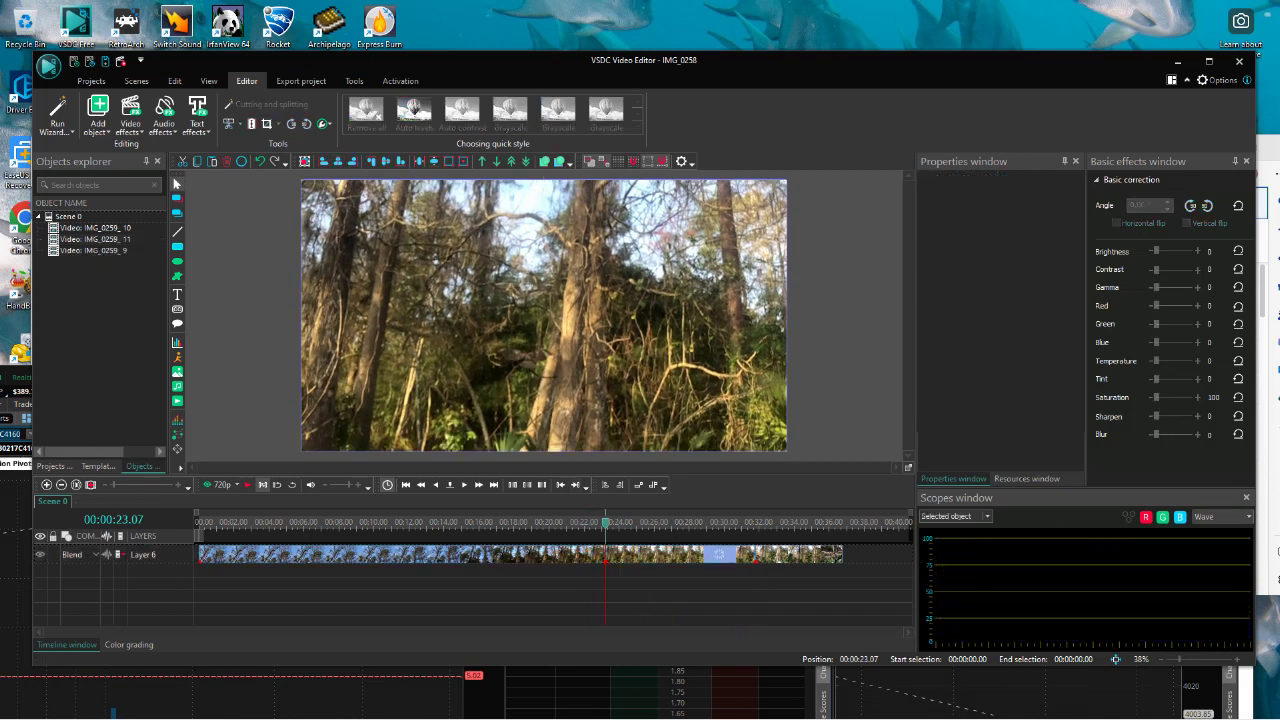
Select the middle IMG_0259 part between the two splits and open its speed for editing.
click(680, 555)
click(1024, 378)
click(1024, 366)
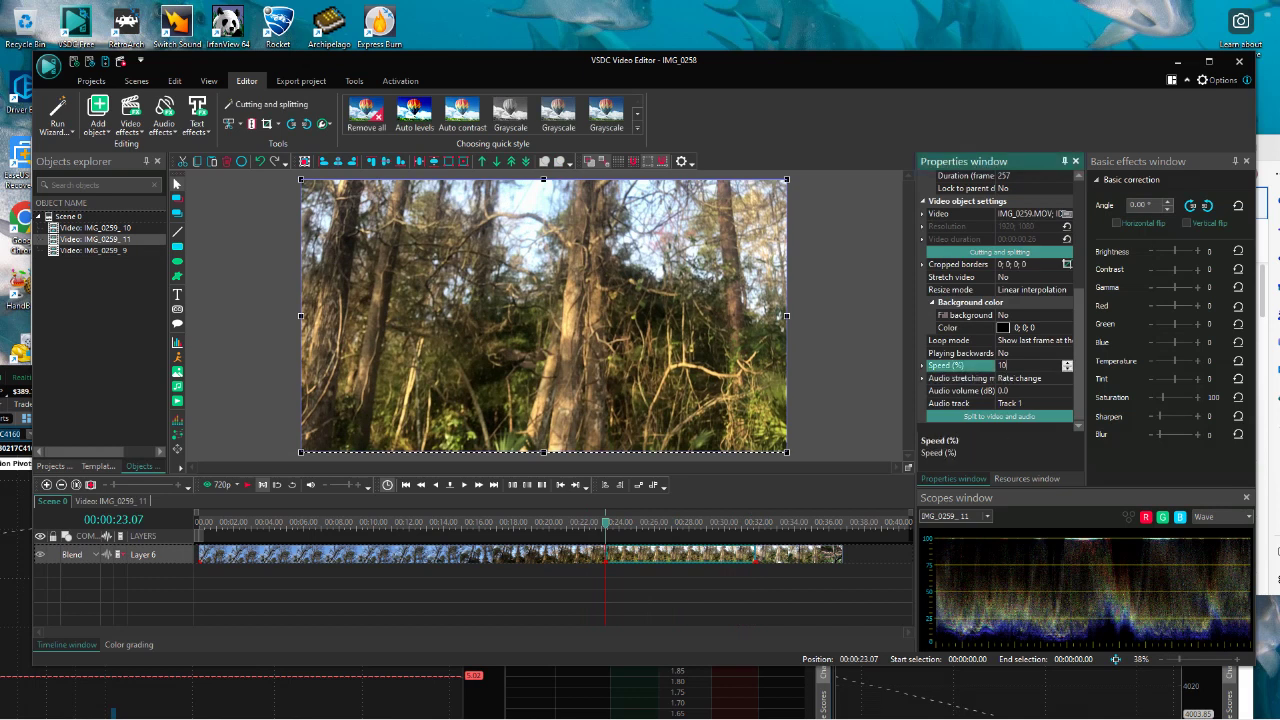
Set the speed of clip IMG_0259_11 to 100% and move the following clip up against its end.
text(0)
key(Return)
drag(798, 555, 662, 555)
click(218, 485)
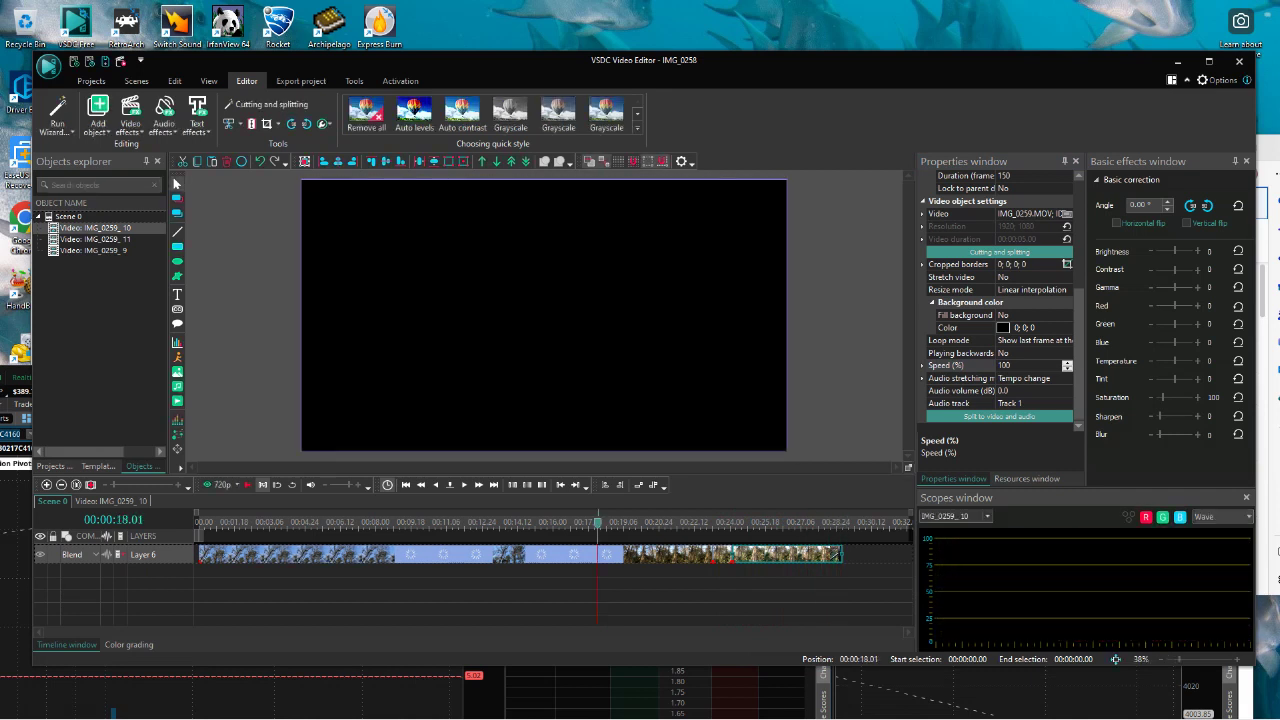
Play back the end of the edited sequence to check the cut between the last two clips.
key(space)
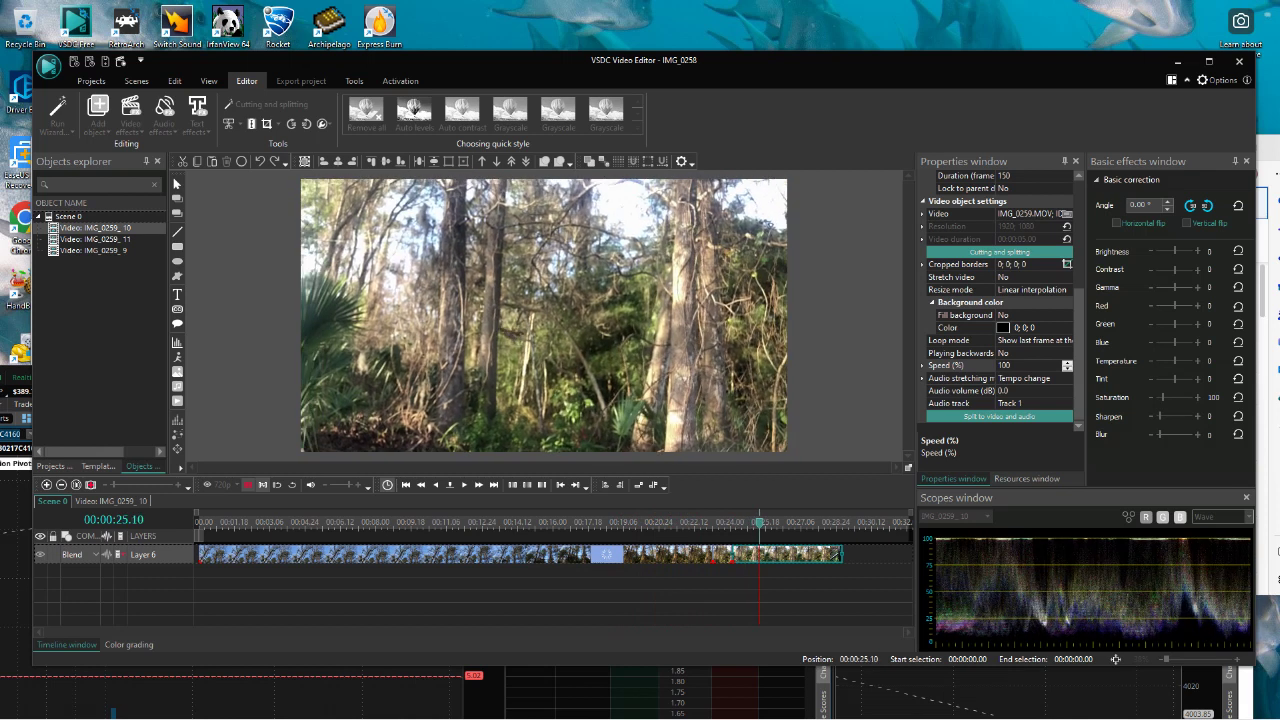
key(space)
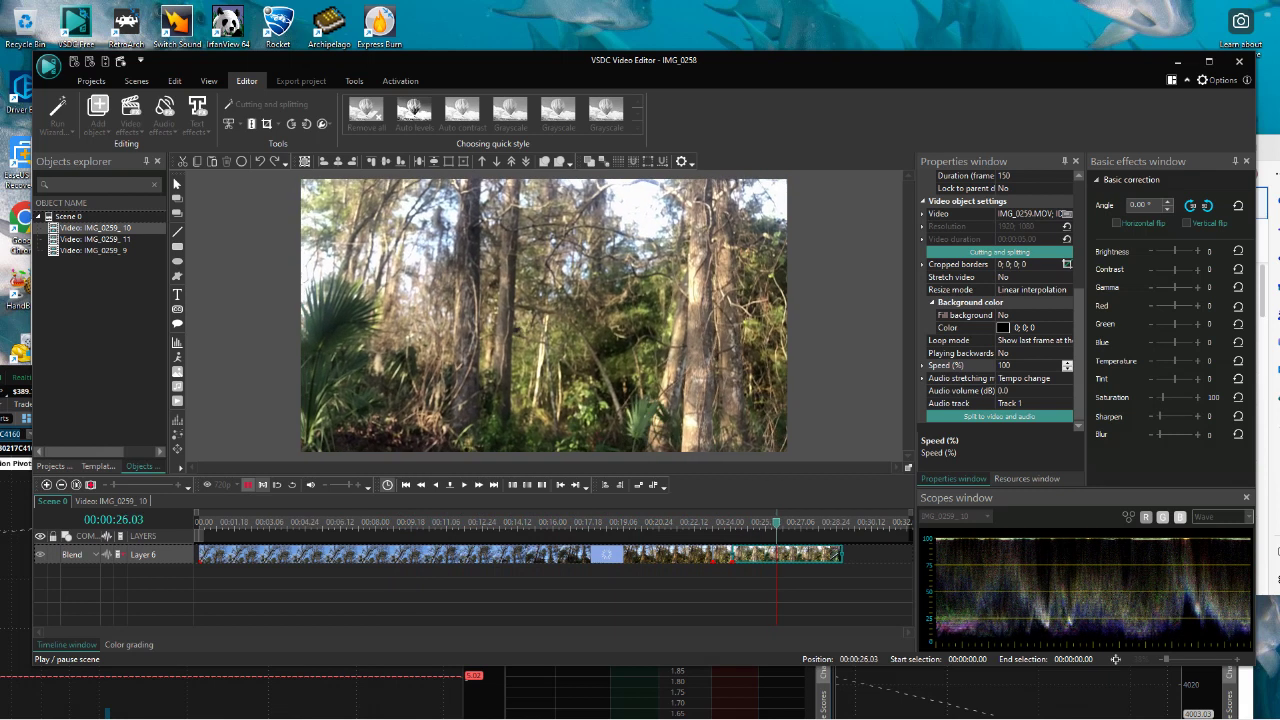
click(248, 485)
Split clip IMG_0259_11 at 00:00:23.25 and set the speed of its second part to 10%.
click(752, 522)
click(722, 522)
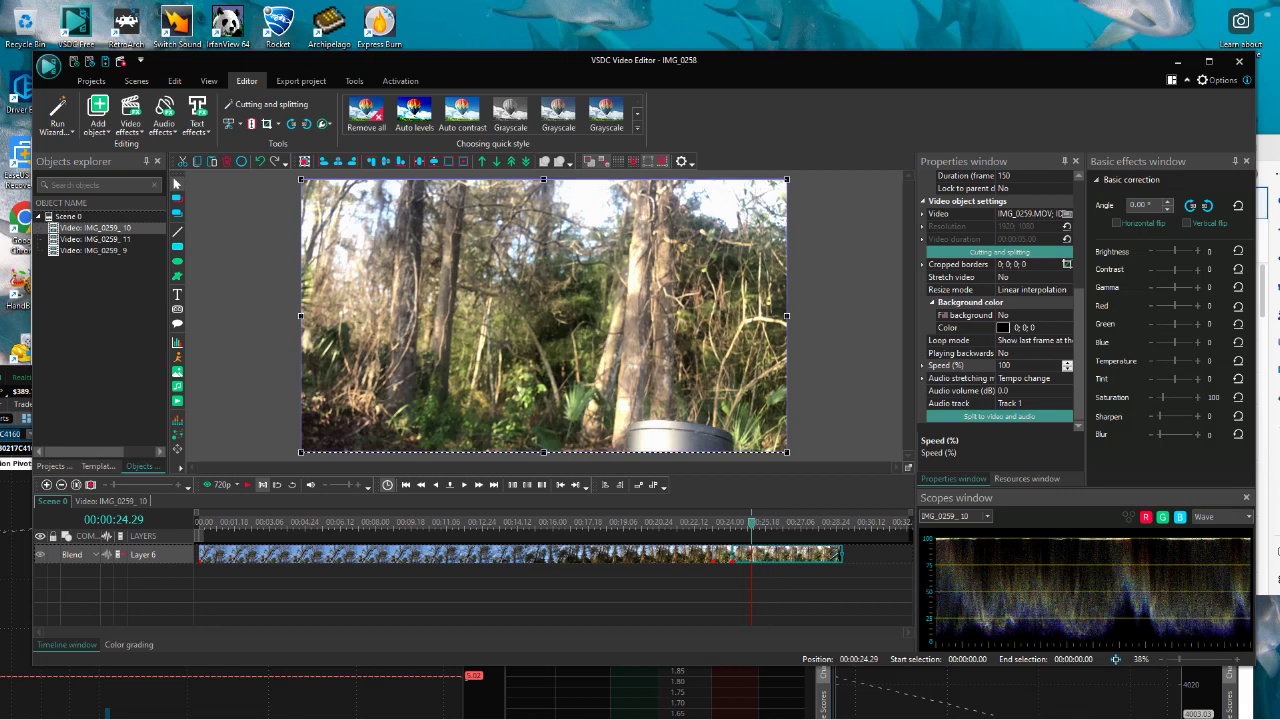
click(724, 522)
click(727, 522)
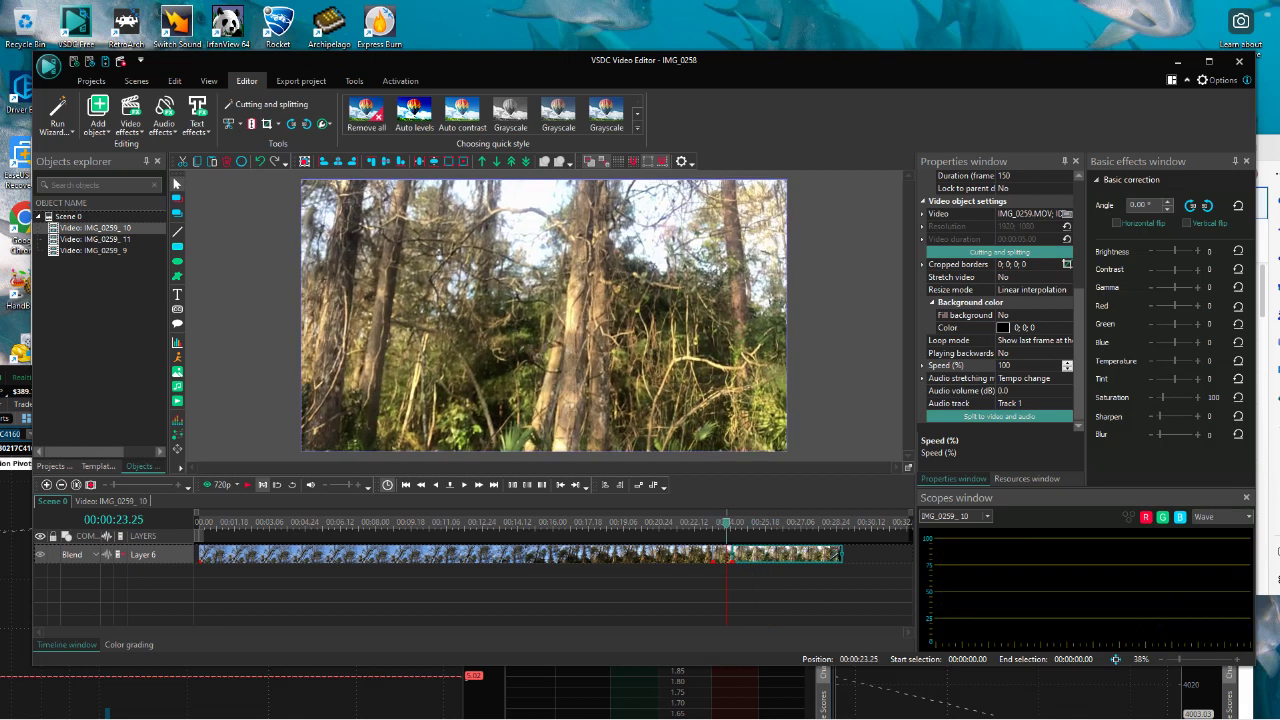
click(726, 521)
click(727, 522)
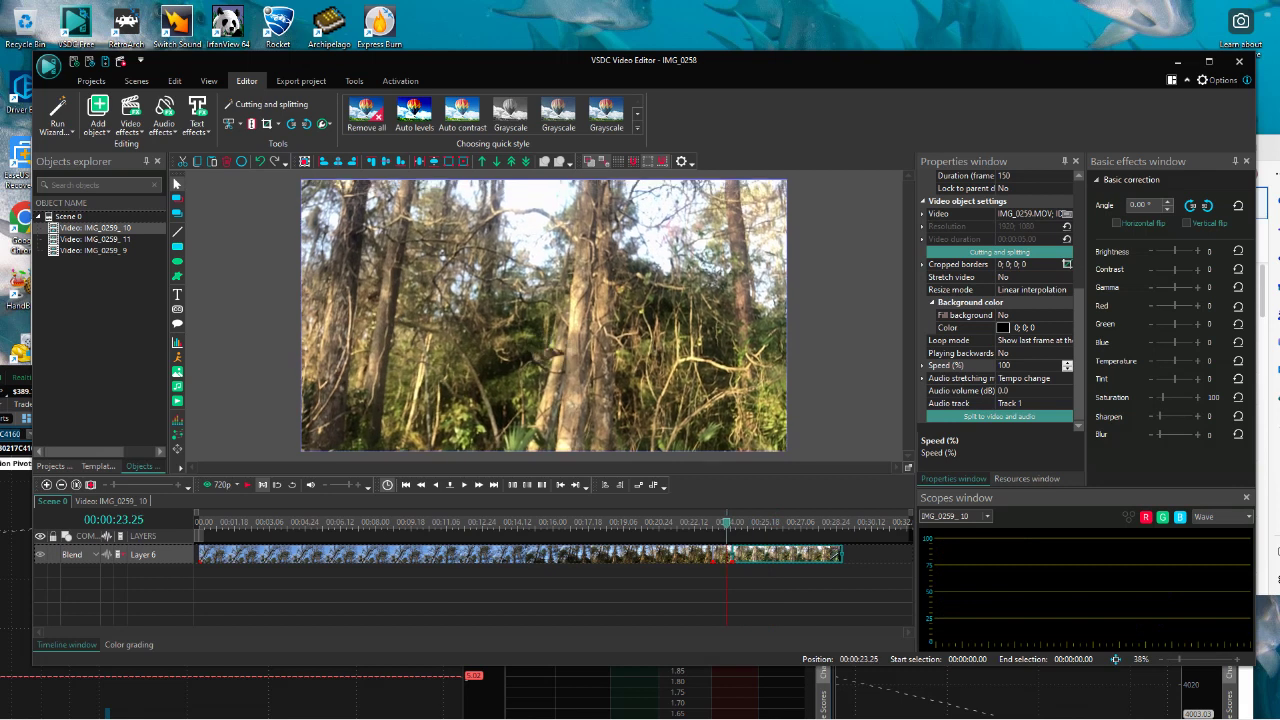
click(722, 555)
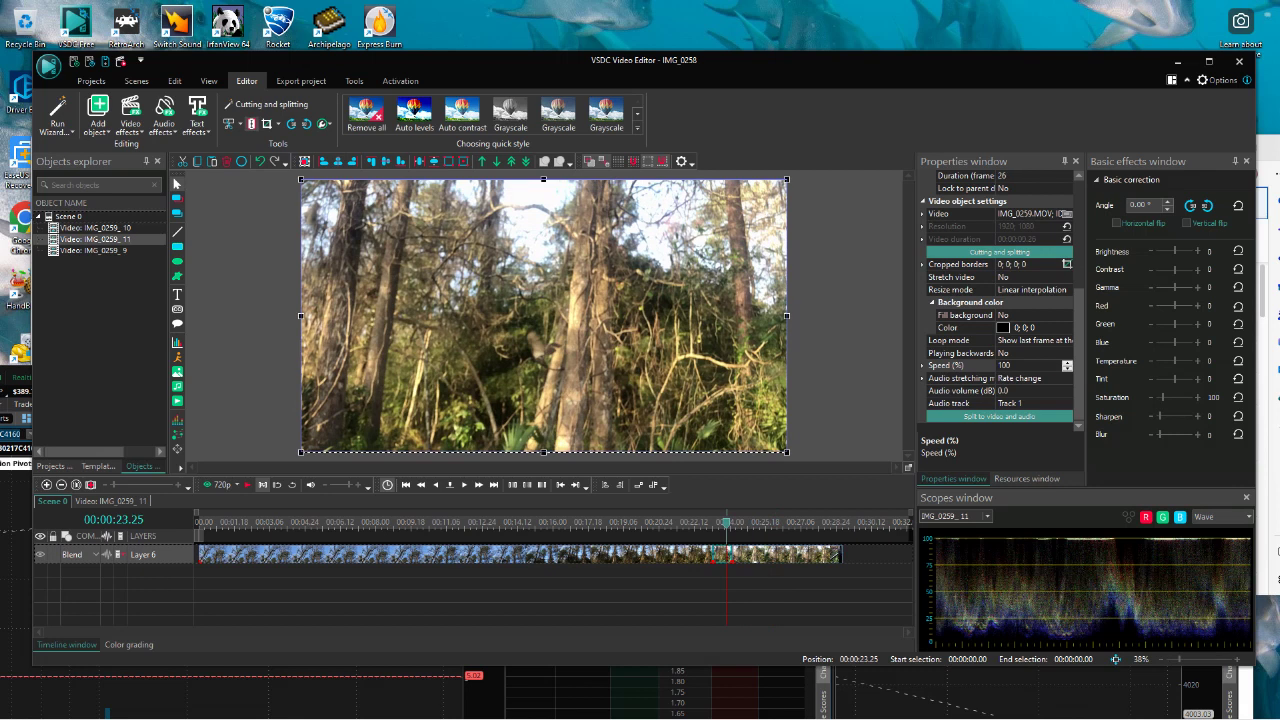
click(252, 124)
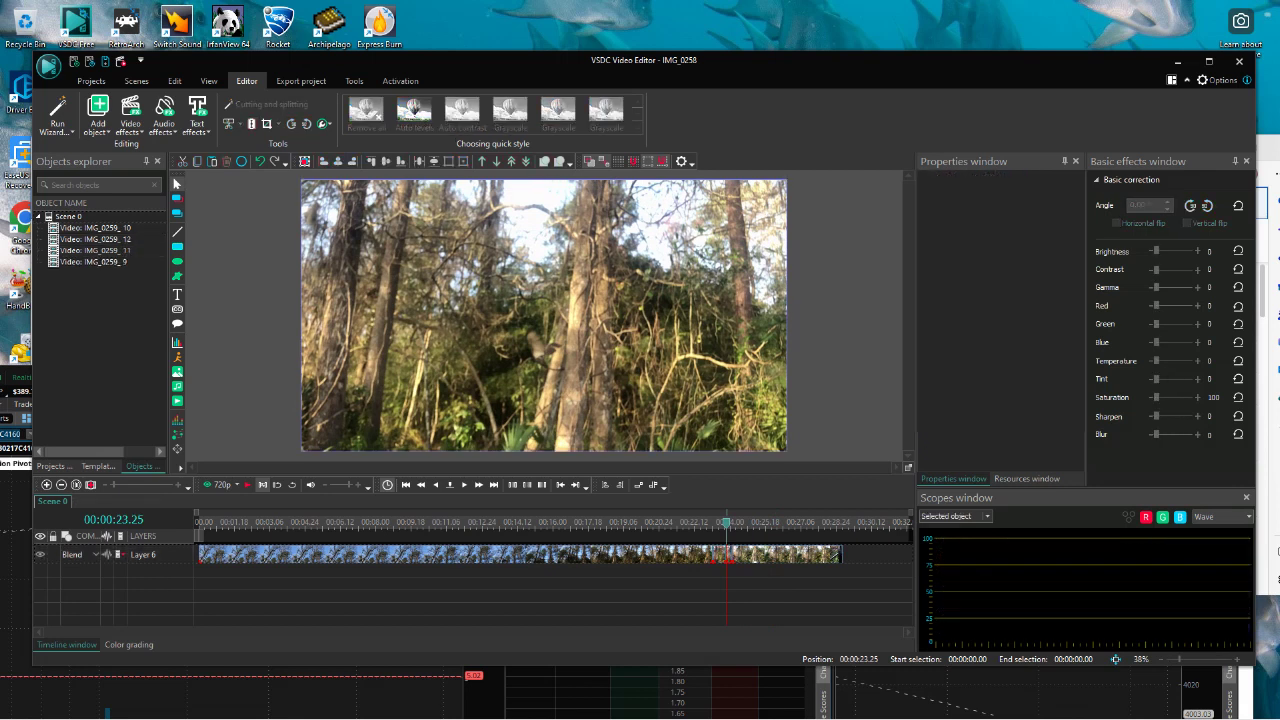
click(1024, 366)
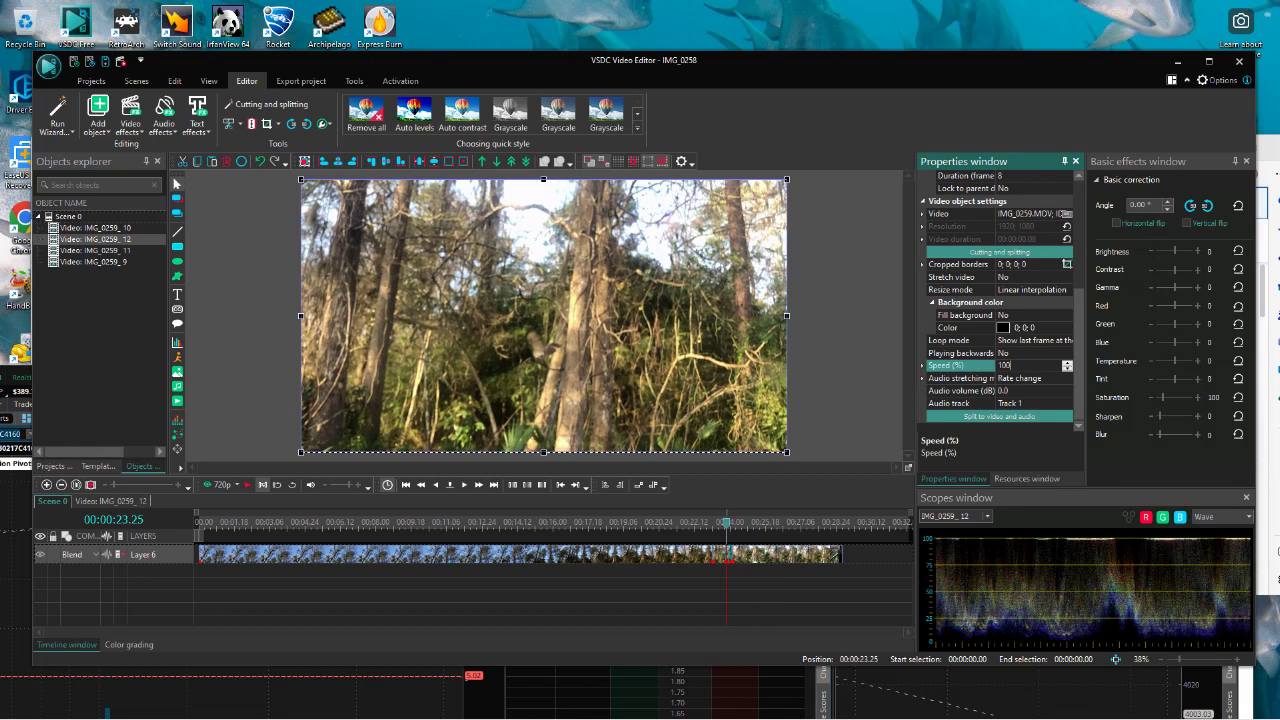
key(Return)
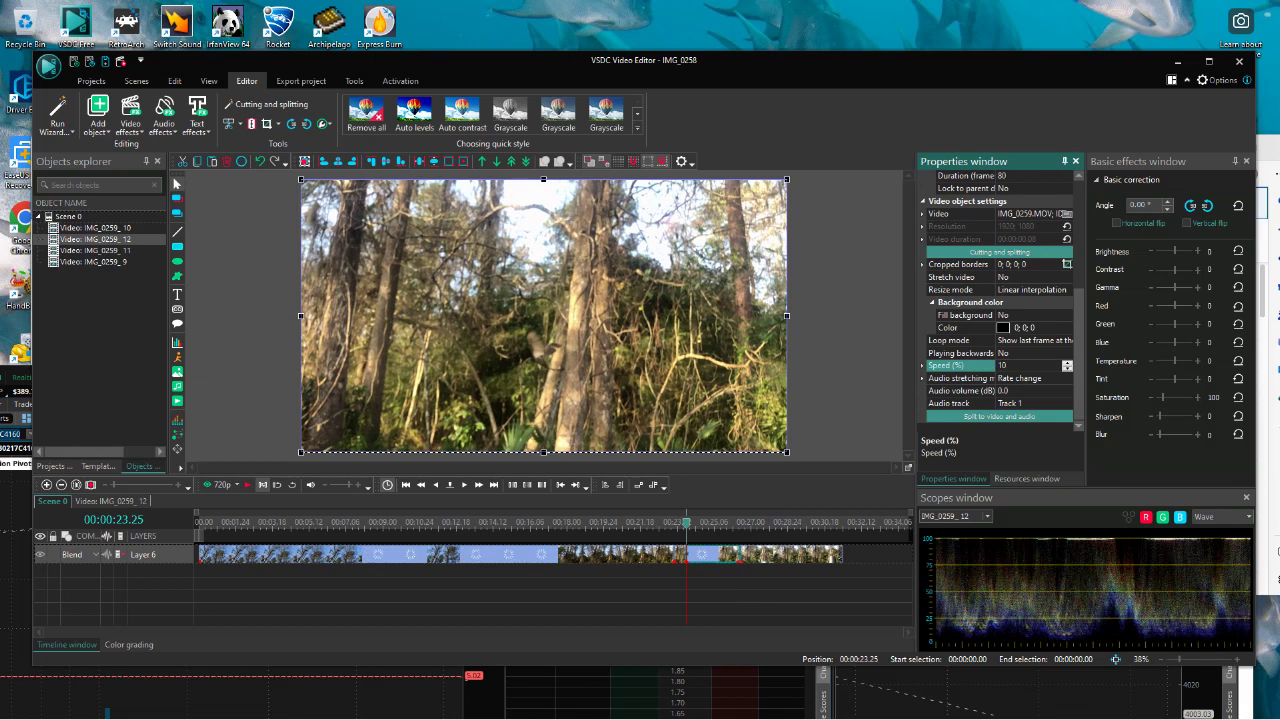
Split the last clip, IMG_0259_10, at 00:00:28.12.
click(746, 522)
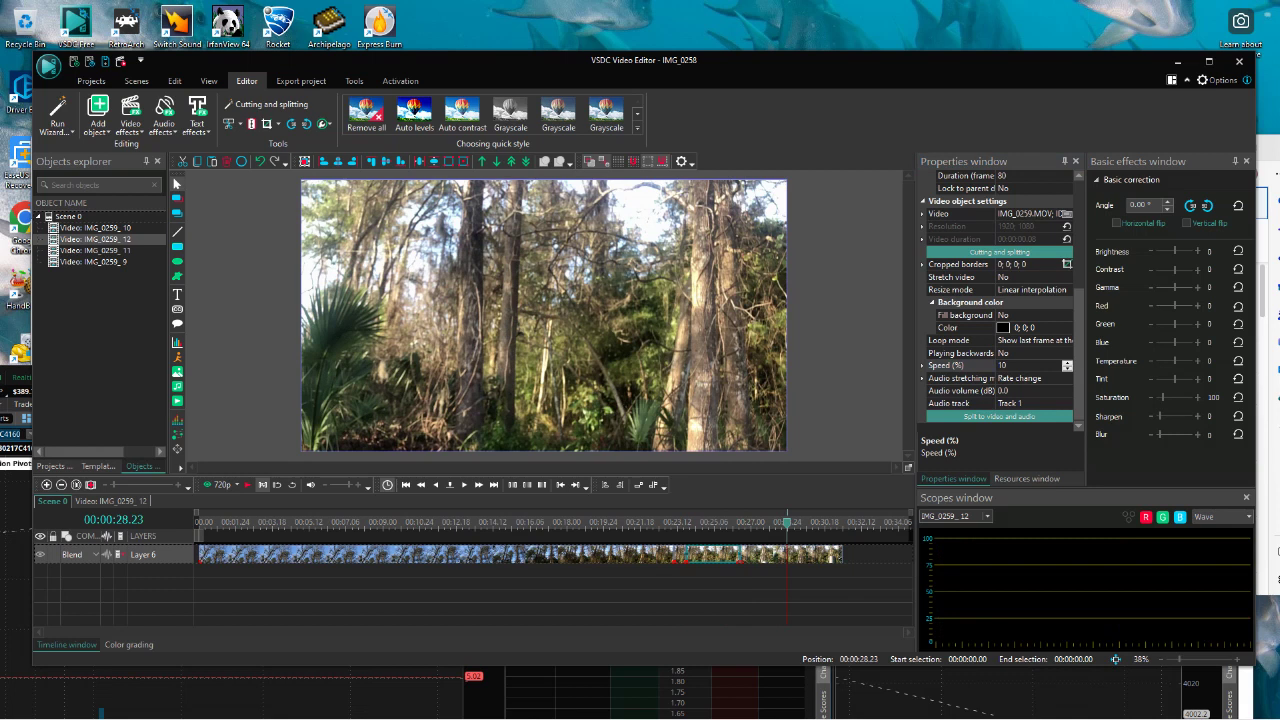
drag(787, 522, 774, 522)
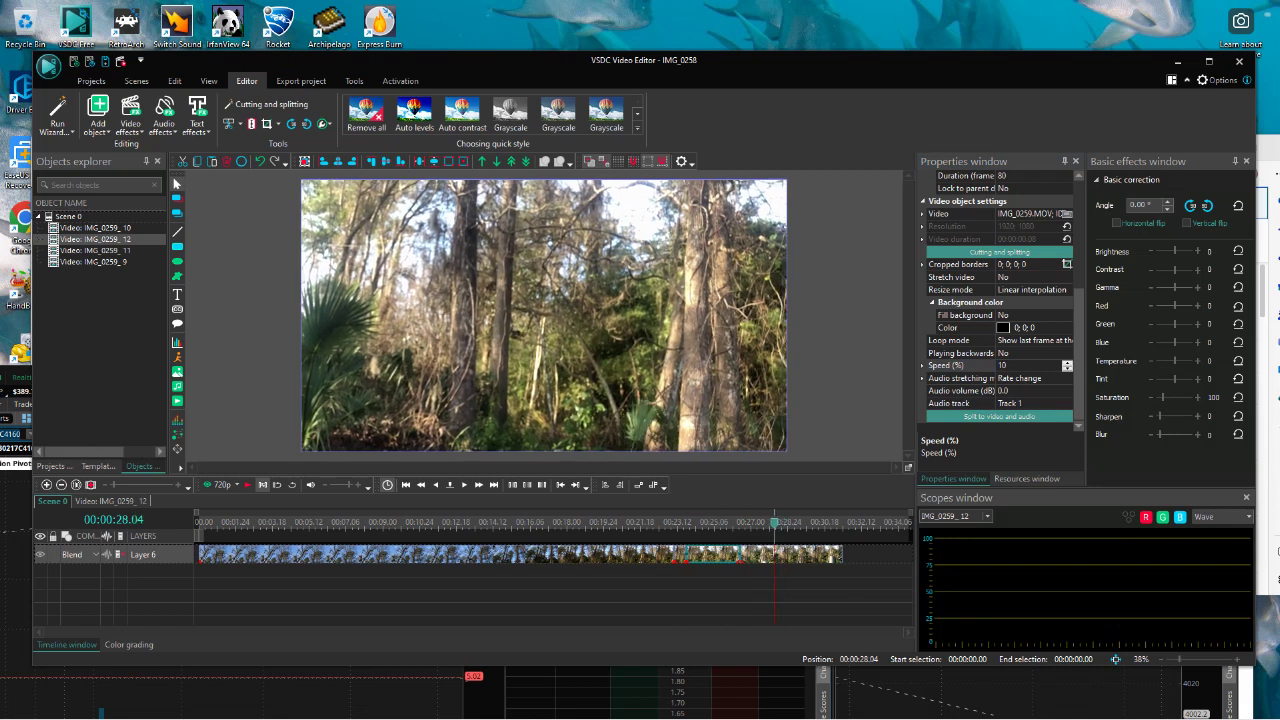
drag(774, 522, 777, 522)
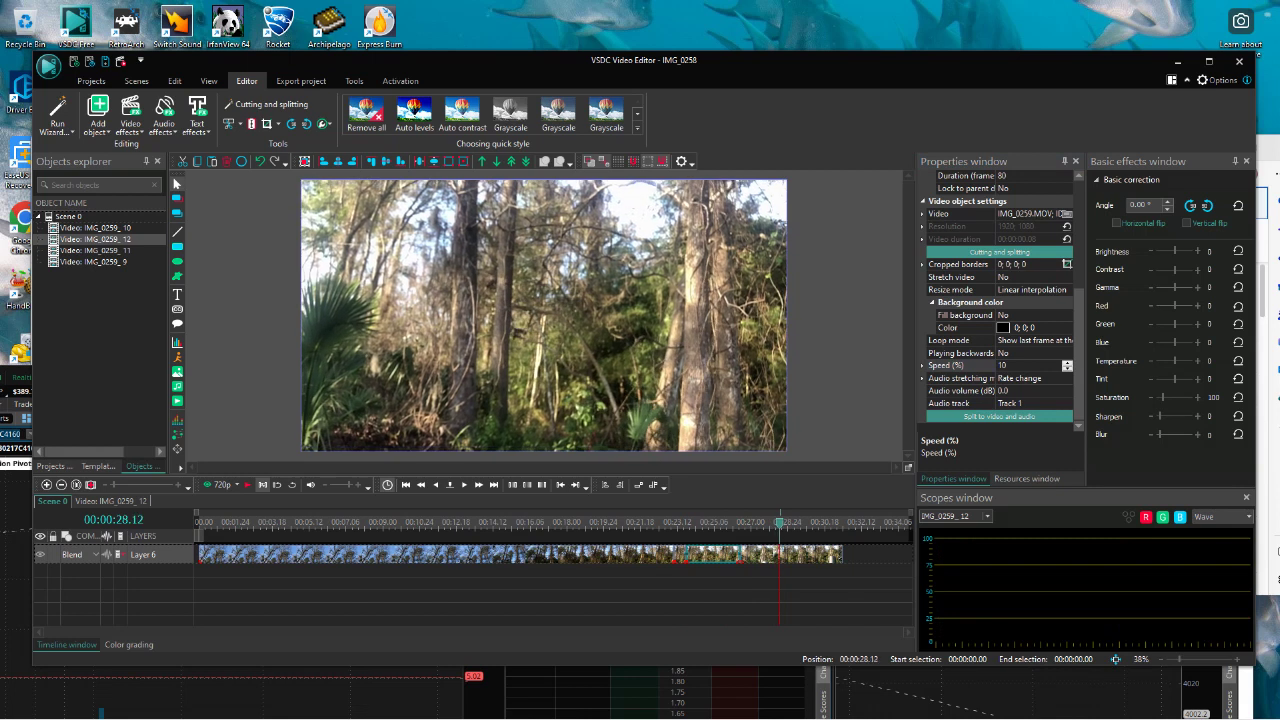
click(785, 555)
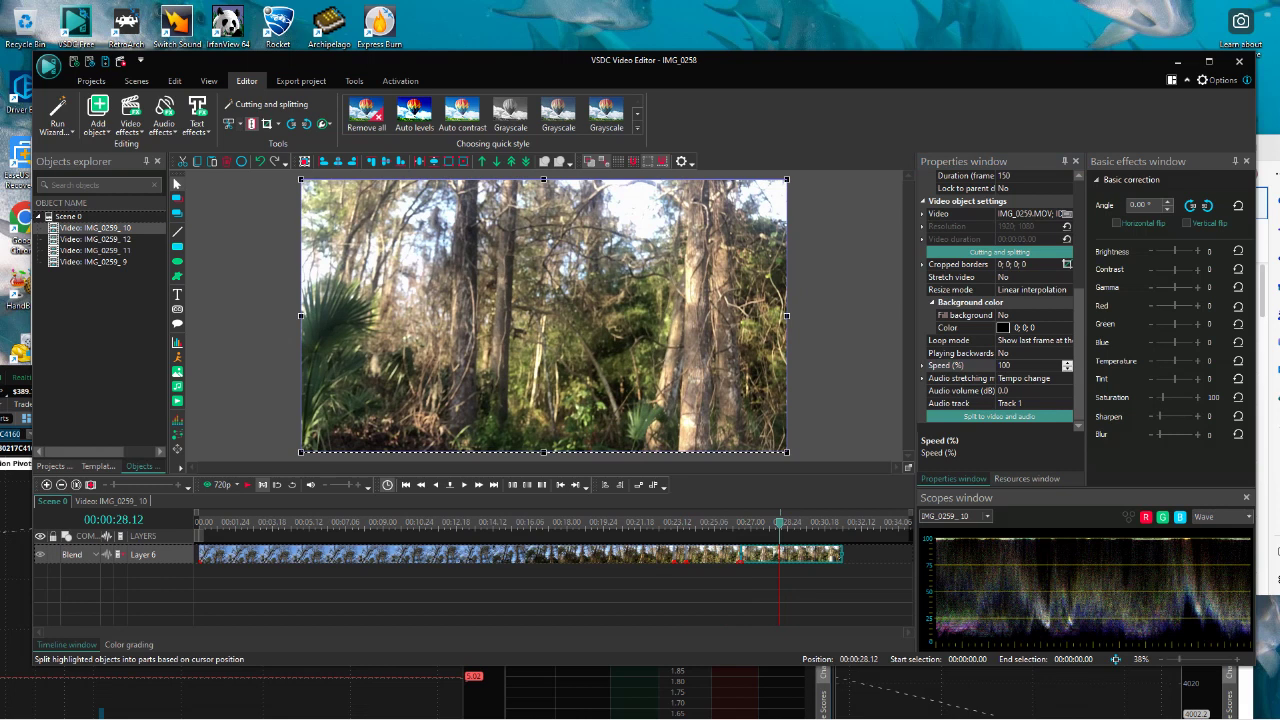
click(262, 484)
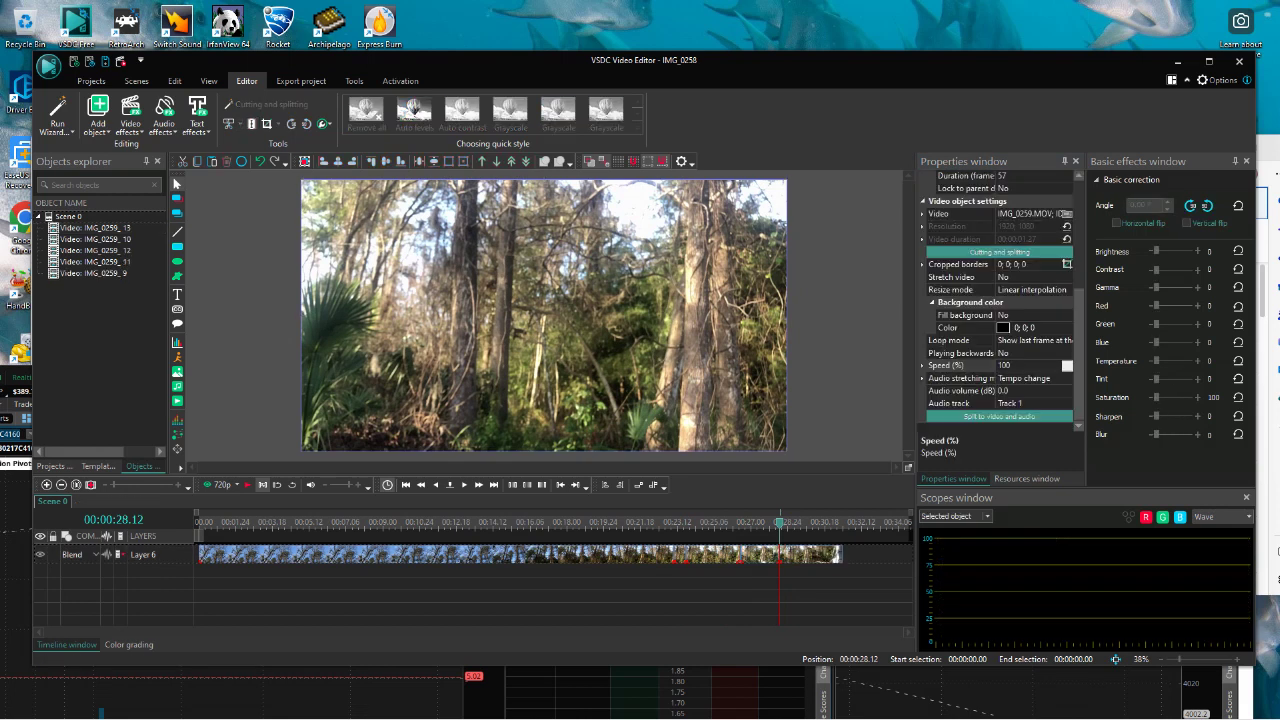
Set the speed of the first part of the split clip IMG_0259_10 to 10%.
click(1030, 366)
key(BackSpace)
key(Return)
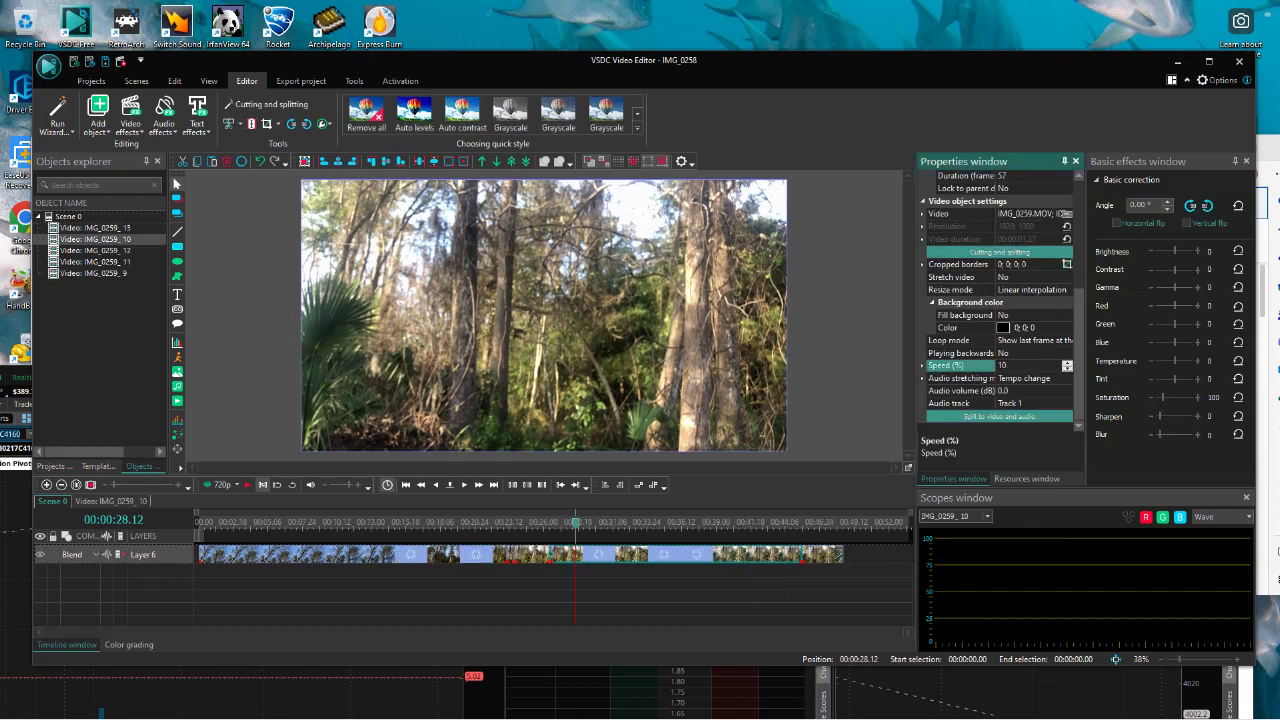
Play back the start of the slowed IMG_0259_10 section to check its motion and sound.
click(803, 522)
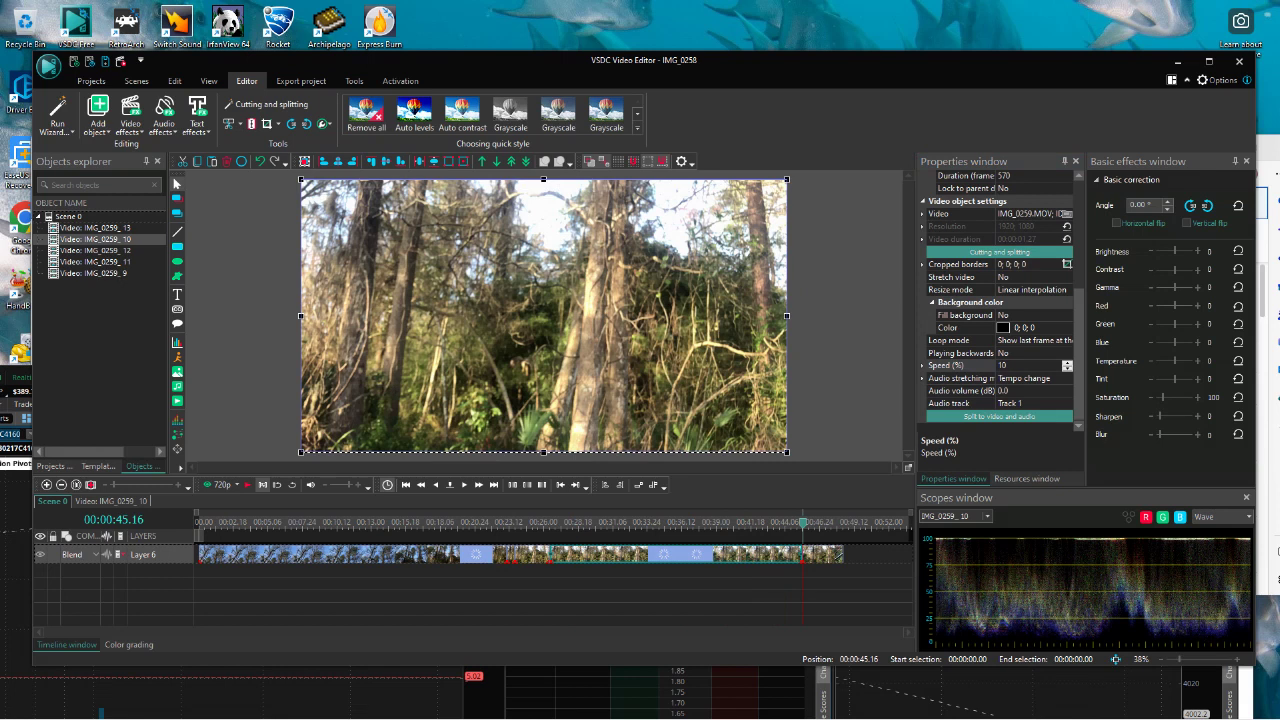
key(space)
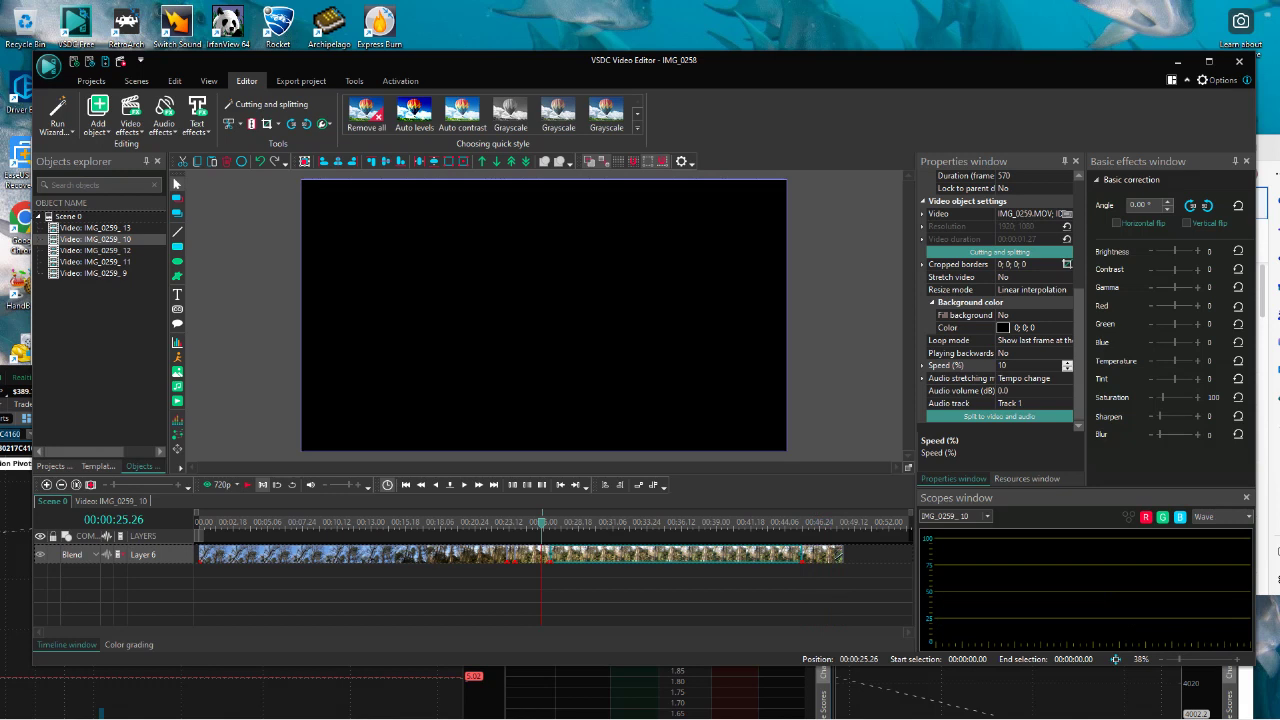
key(space)
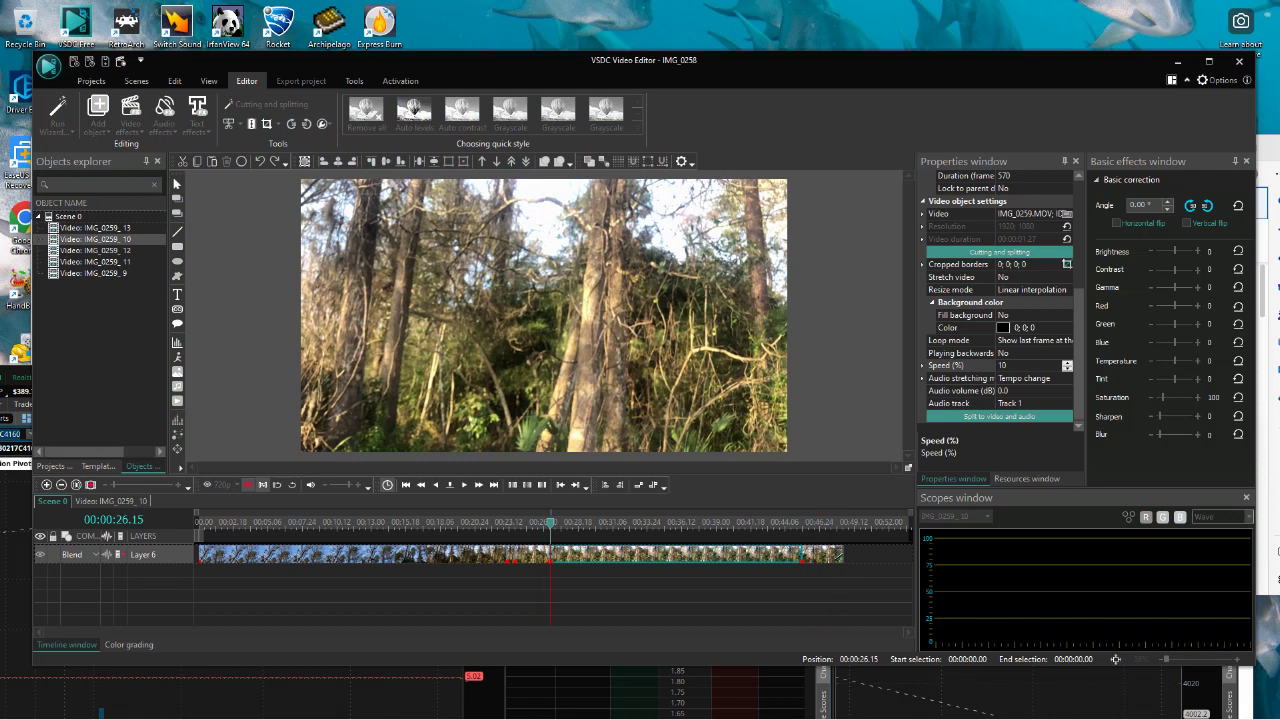
key(space)
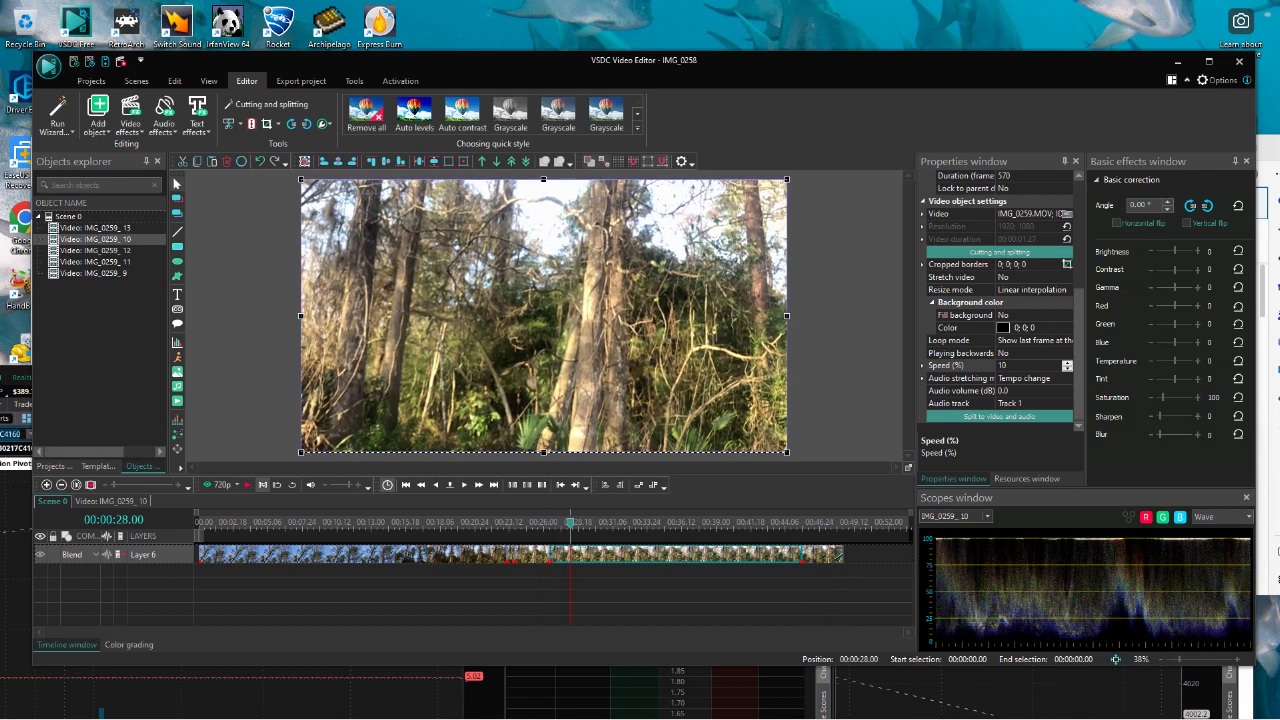
Change the audio stretching mode of slowed clip IMG_0259_10 to Rate change and play it back.
click(1034, 378)
click(1067, 378)
click(1022, 416)
key(space)
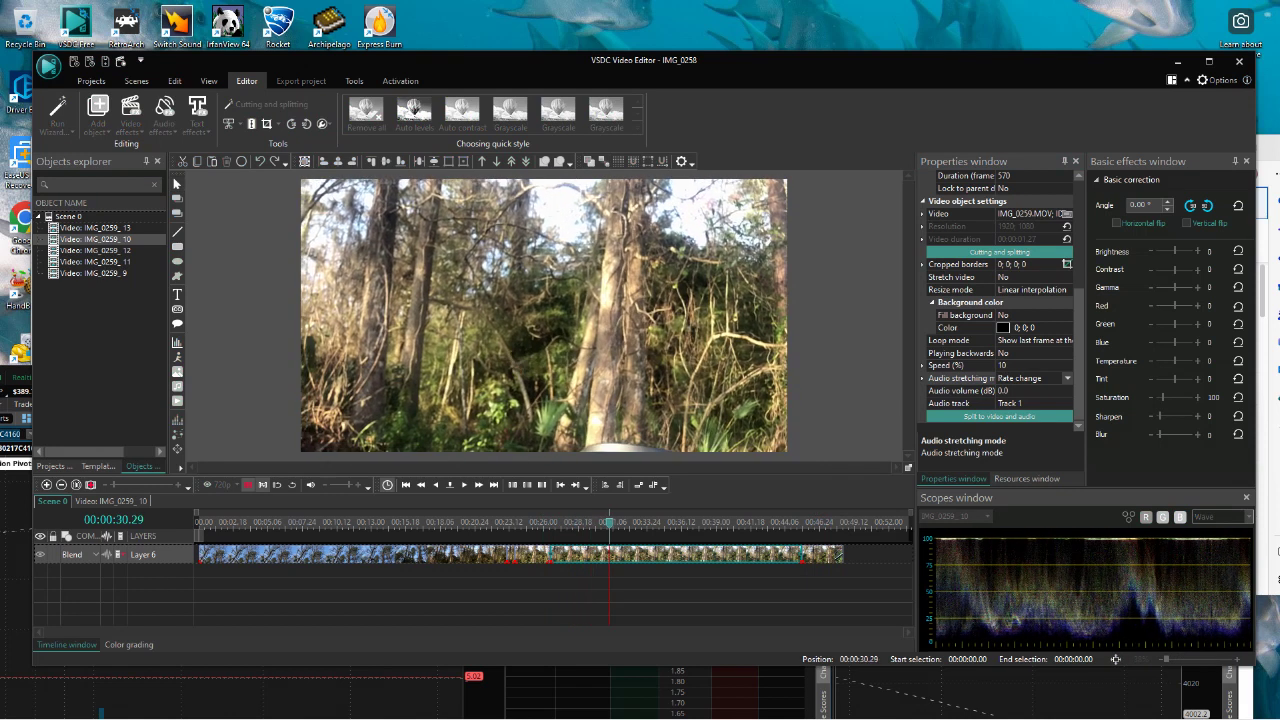
key(space)
Add an Amplify effect over the whole duration of the first clip, IMG_0259_9, with an audio volume of 15 dB.
click(288, 554)
right_click(288, 554)
mouse_move(334, 439)
mouse_move(458, 457)
click(583, 457)
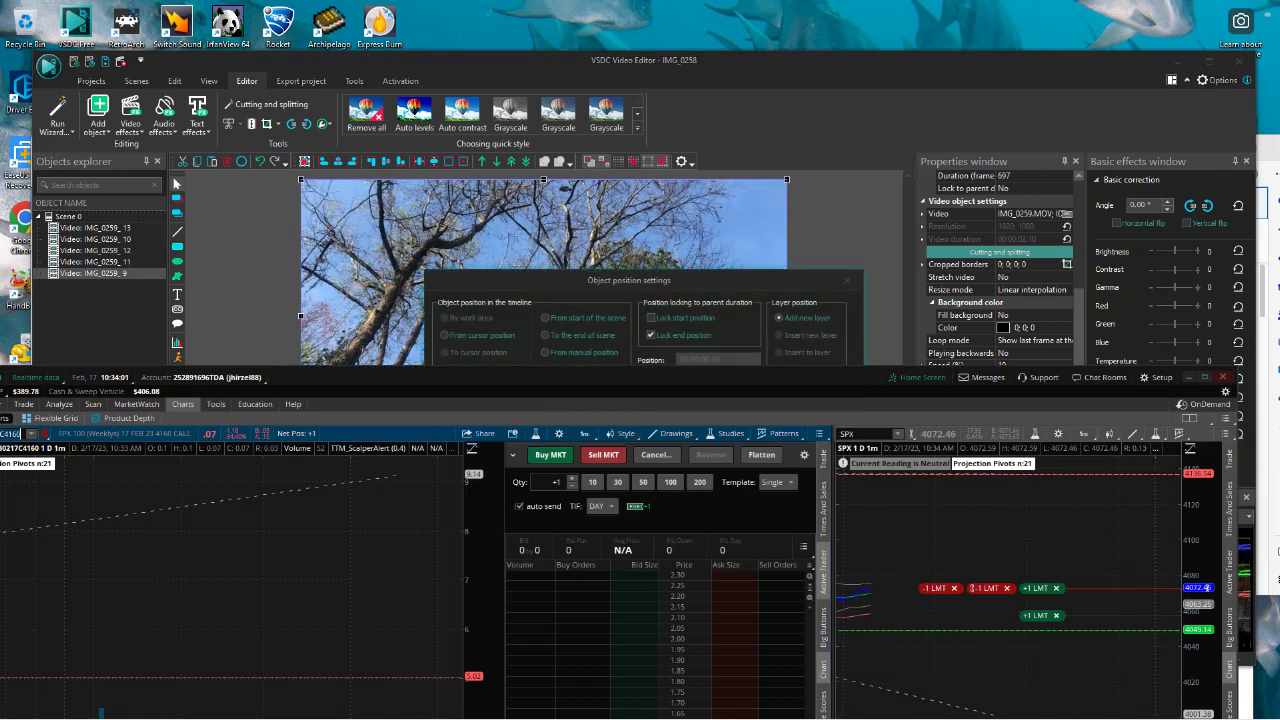
mouse_move(20, 378)
mouse_down()
mouse_move(74, 83)
mouse_move(56, 17)
mouse_move(20, 361)
mouse_up()
click(120, 318)
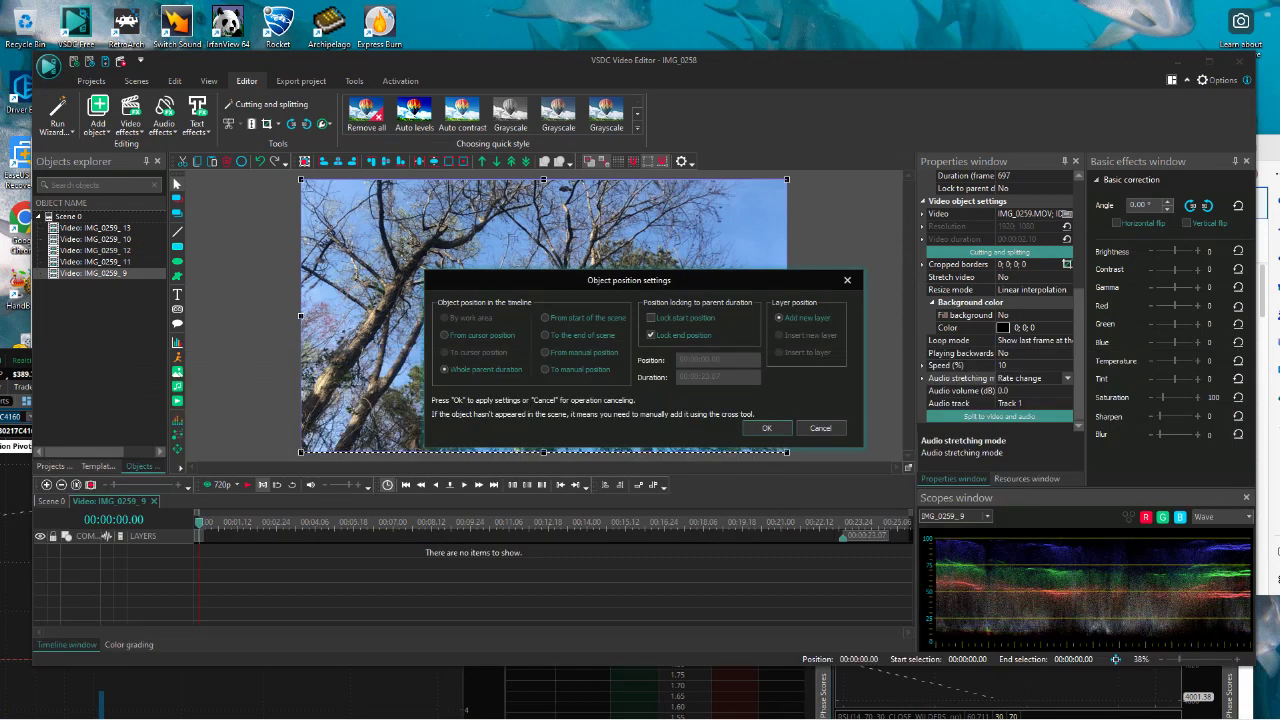
click(766, 428)
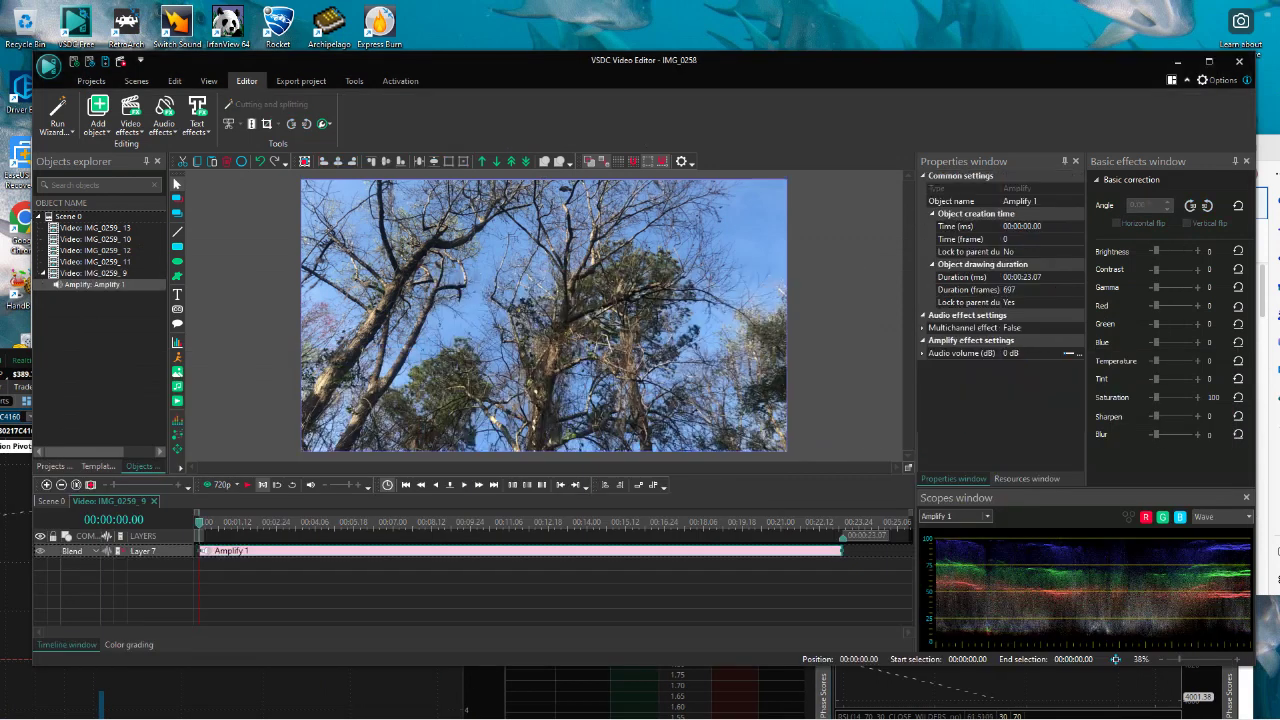
text(15)
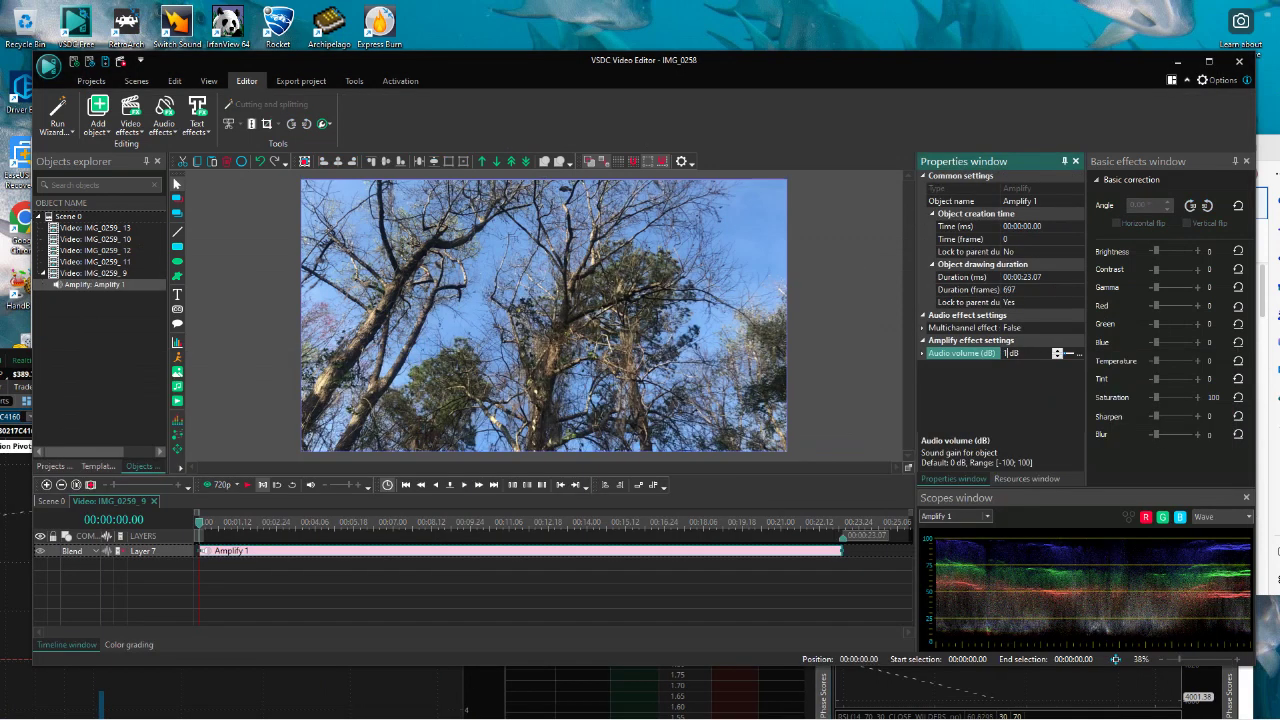
click(51, 501)
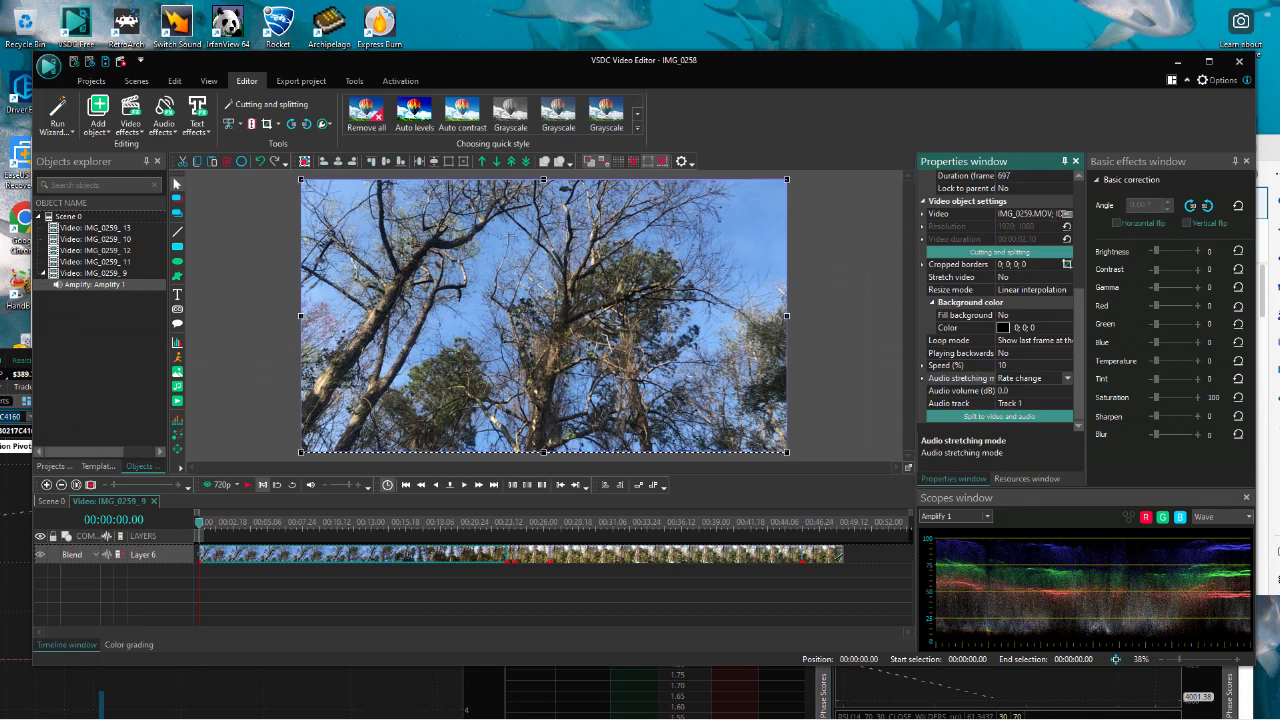
Add an Amplify effect over the whole duration of clip IMG_0259_12 with 15 dB audio volume, and return to the main scene.
click(95, 262)
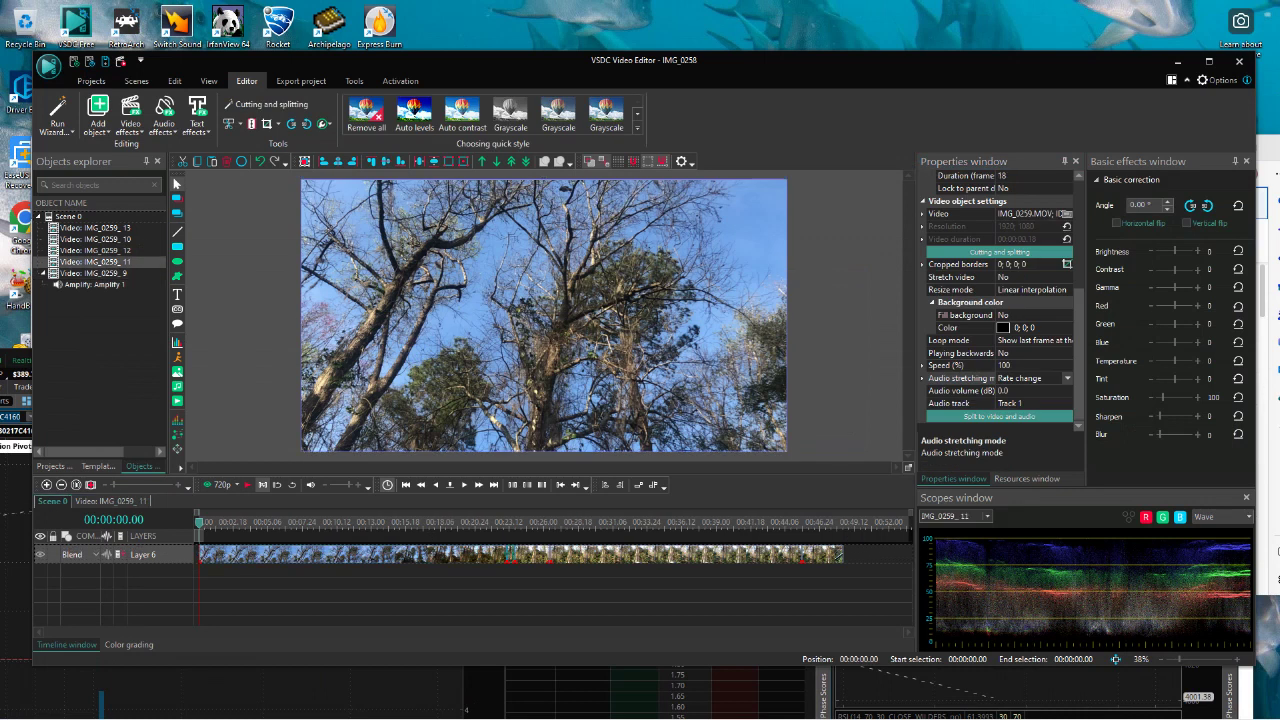
click(95, 251)
right_click(533, 556)
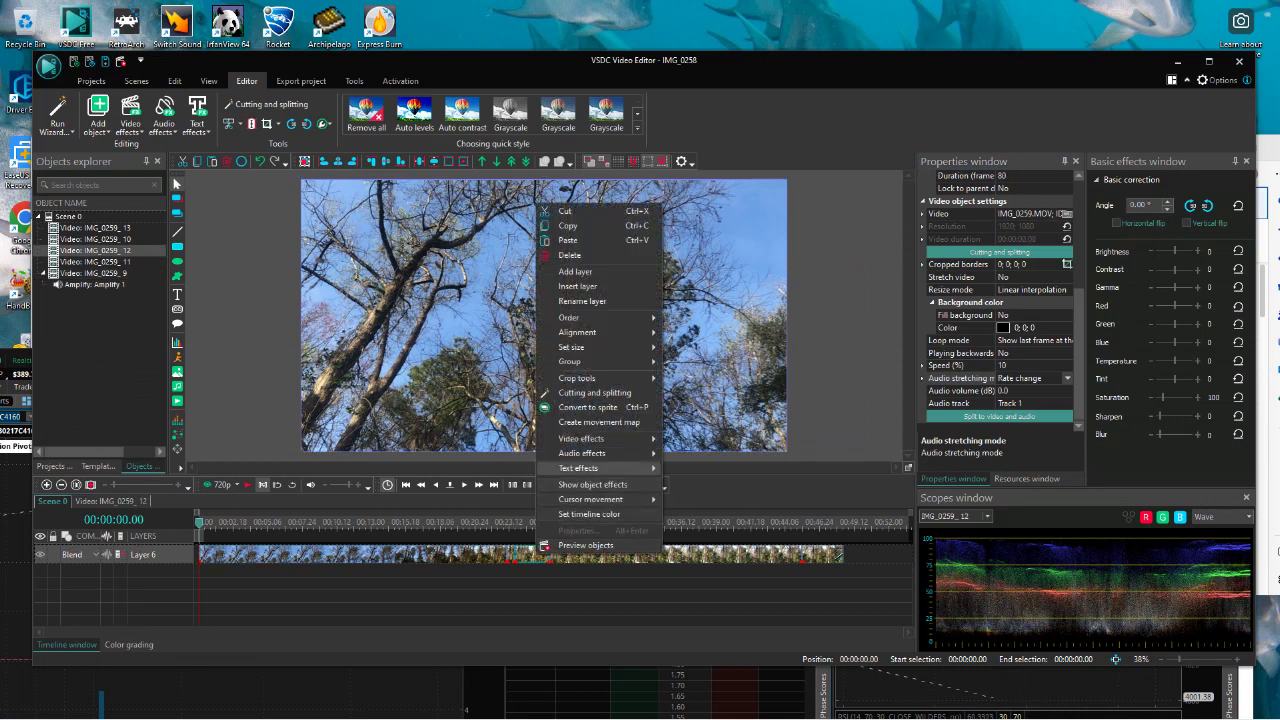
mouse_move(588, 454)
mouse_move(704, 455)
click(830, 457)
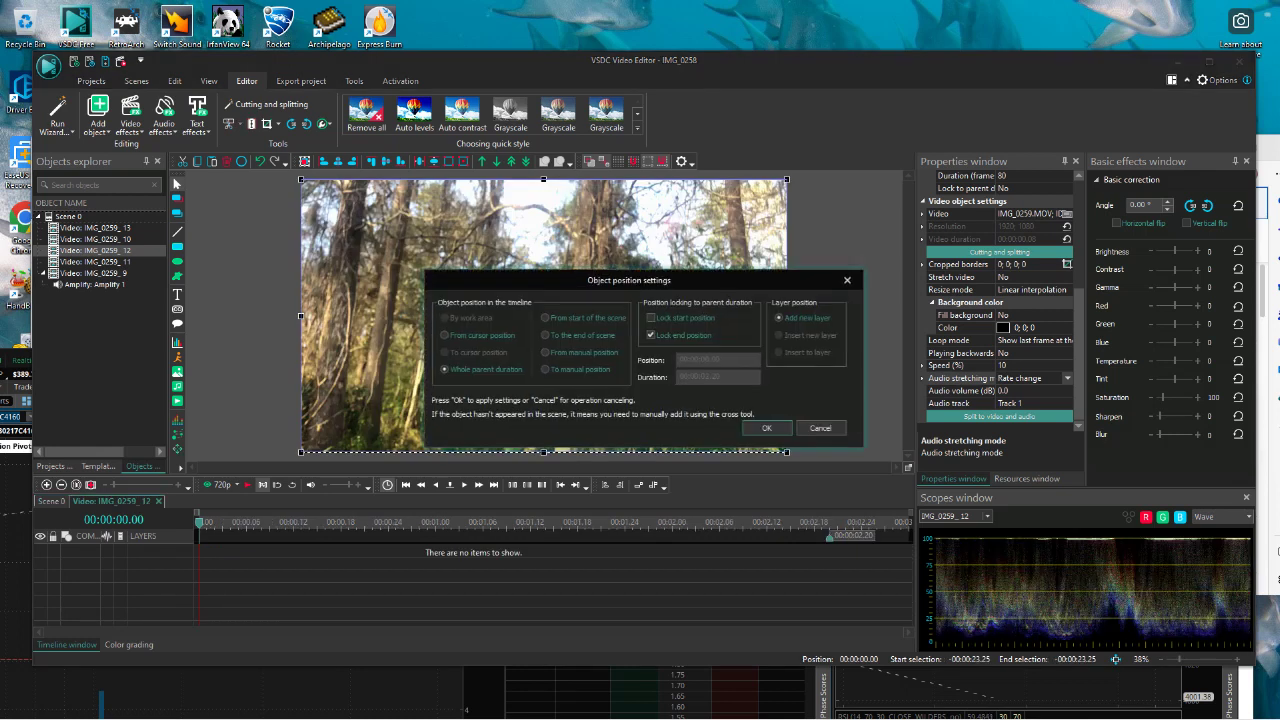
click(768, 428)
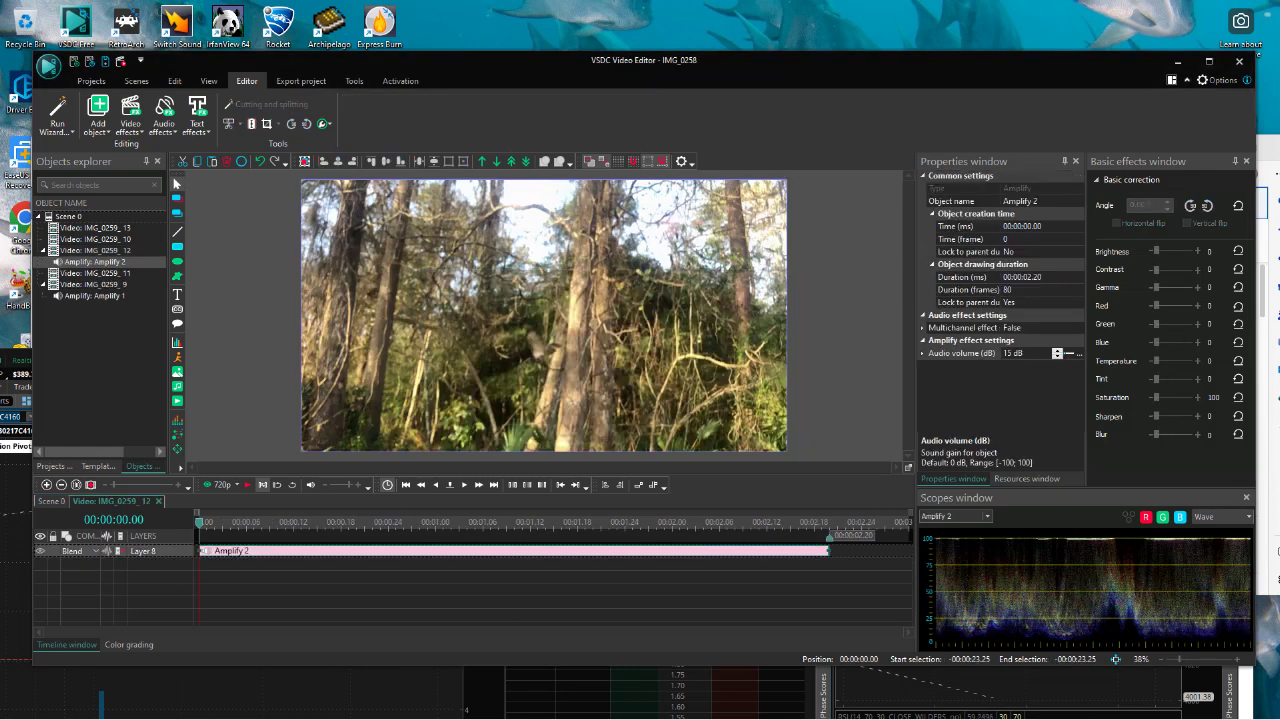
click(51, 501)
Add a 15 dB Amplify effect to slowed clip IMG_0259_10, extend it back to the clip's start, and return to the main scene.
click(558, 555)
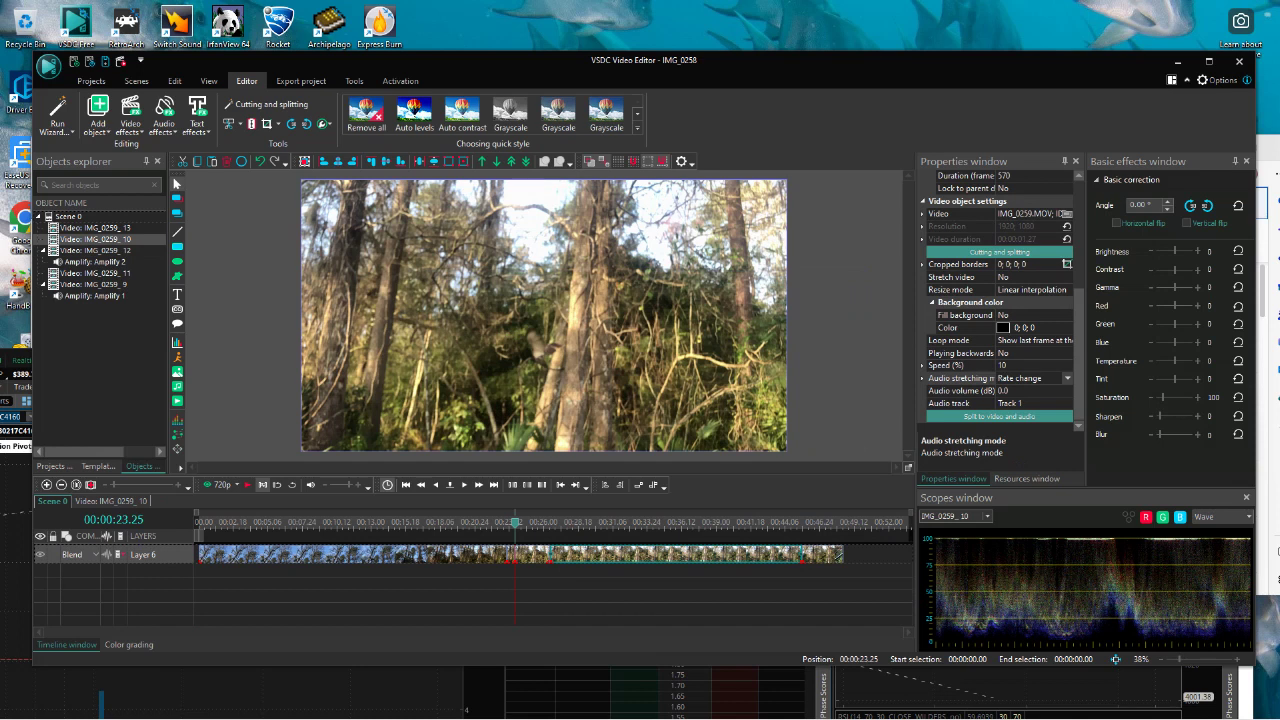
click(534, 555)
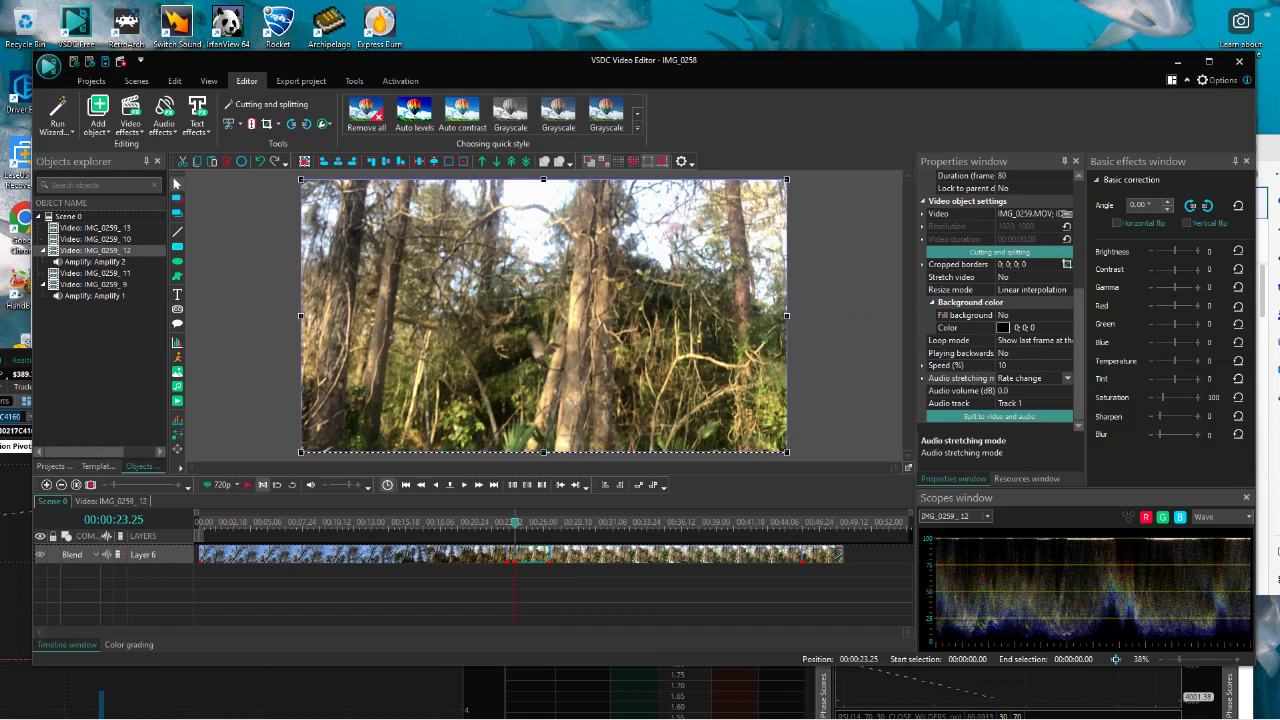
click(562, 555)
click(621, 522)
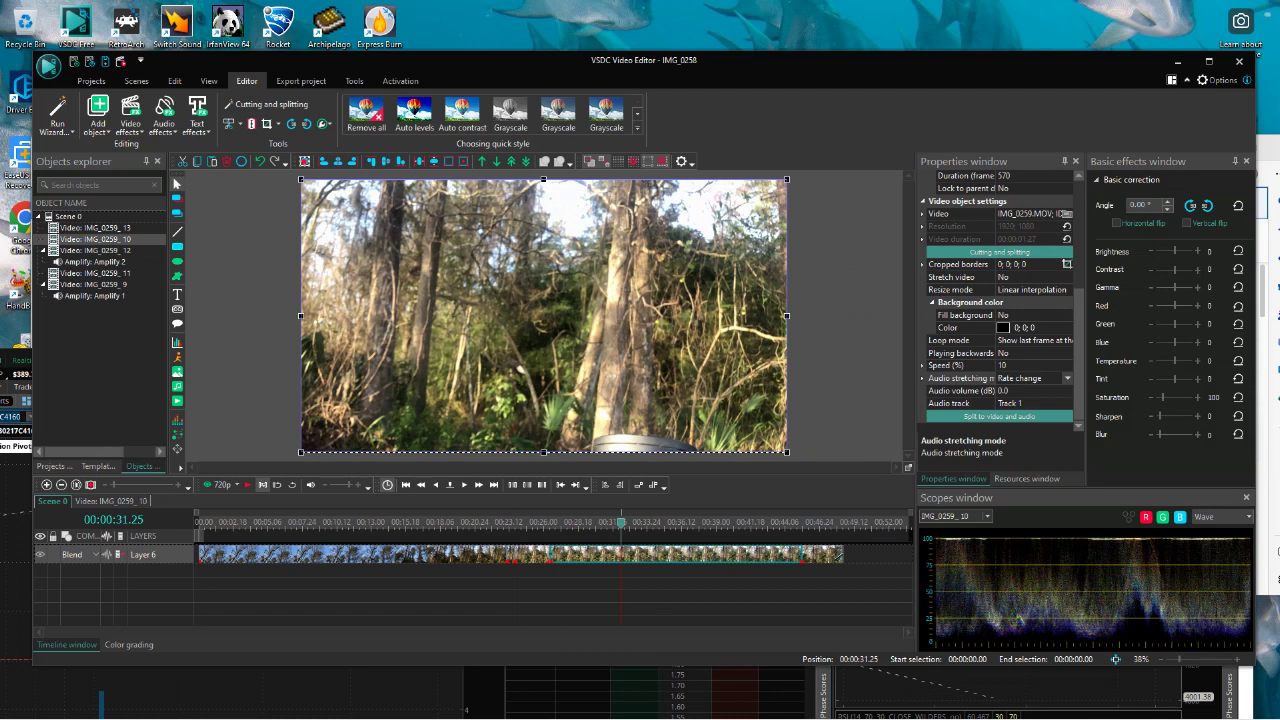
click(533, 555)
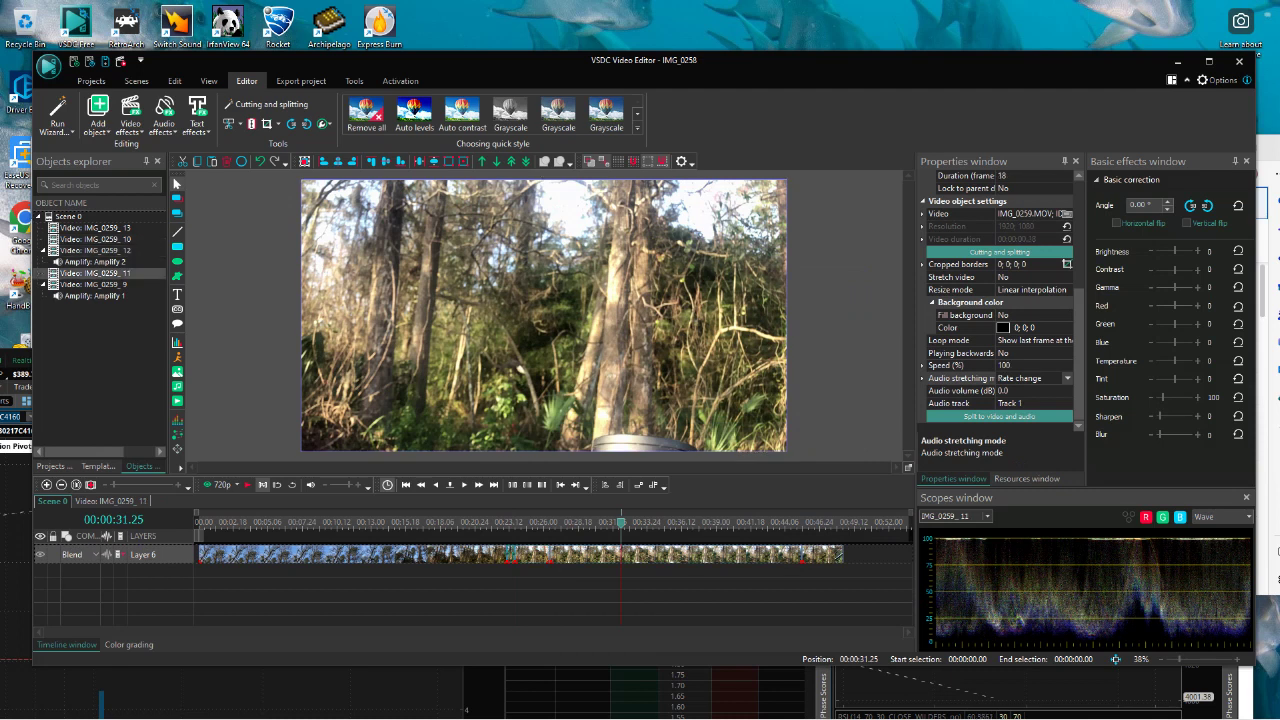
click(640, 555)
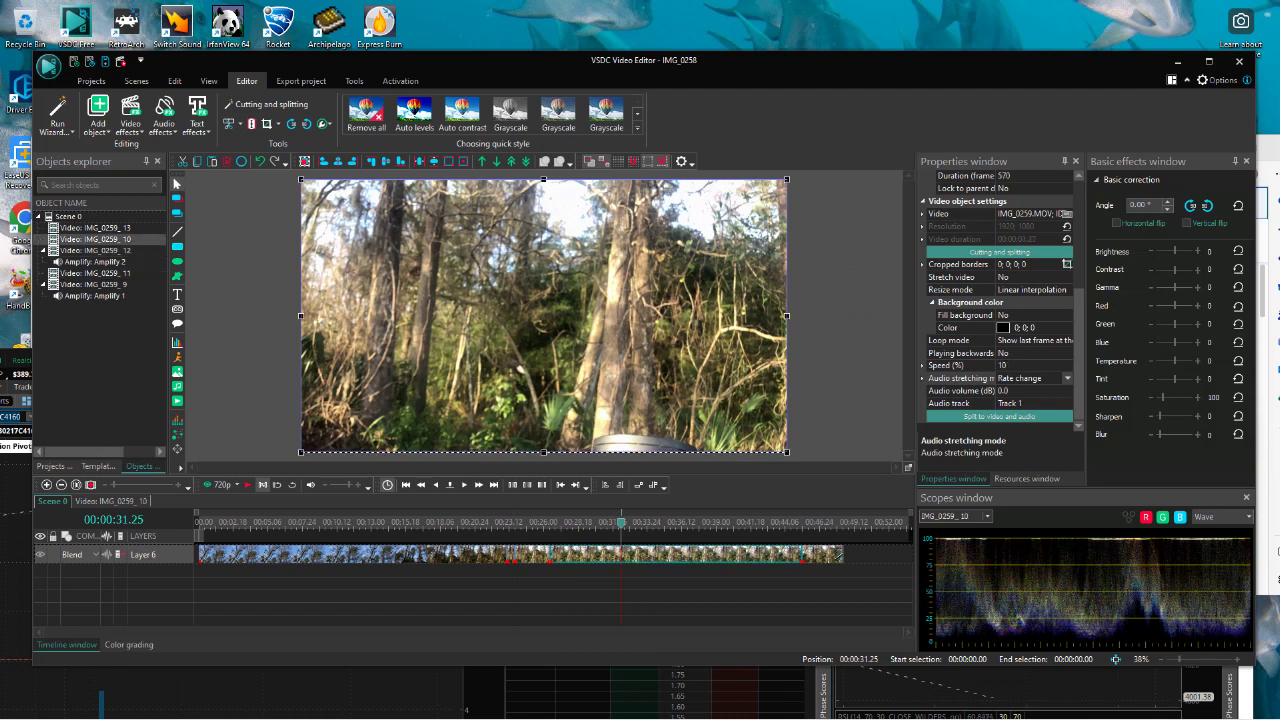
right_click(641, 202)
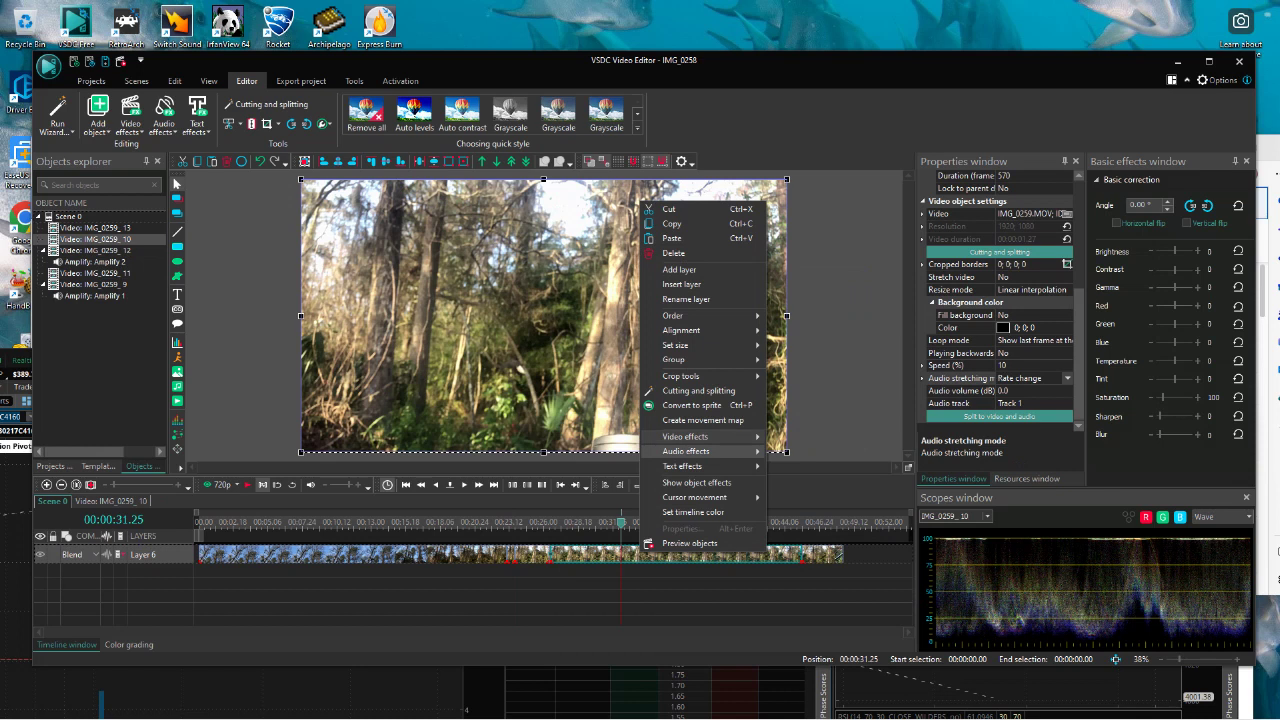
mouse_move(690, 451)
mouse_move(810, 453)
click(934, 454)
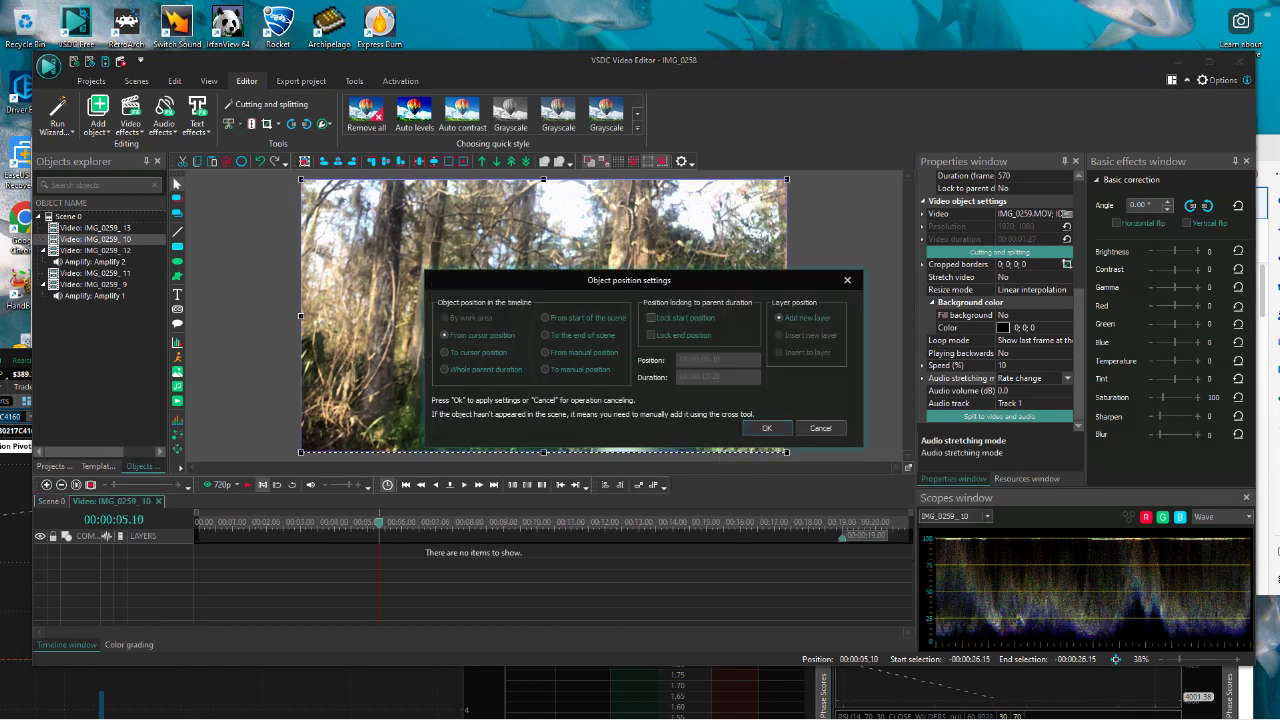
click(767, 428)
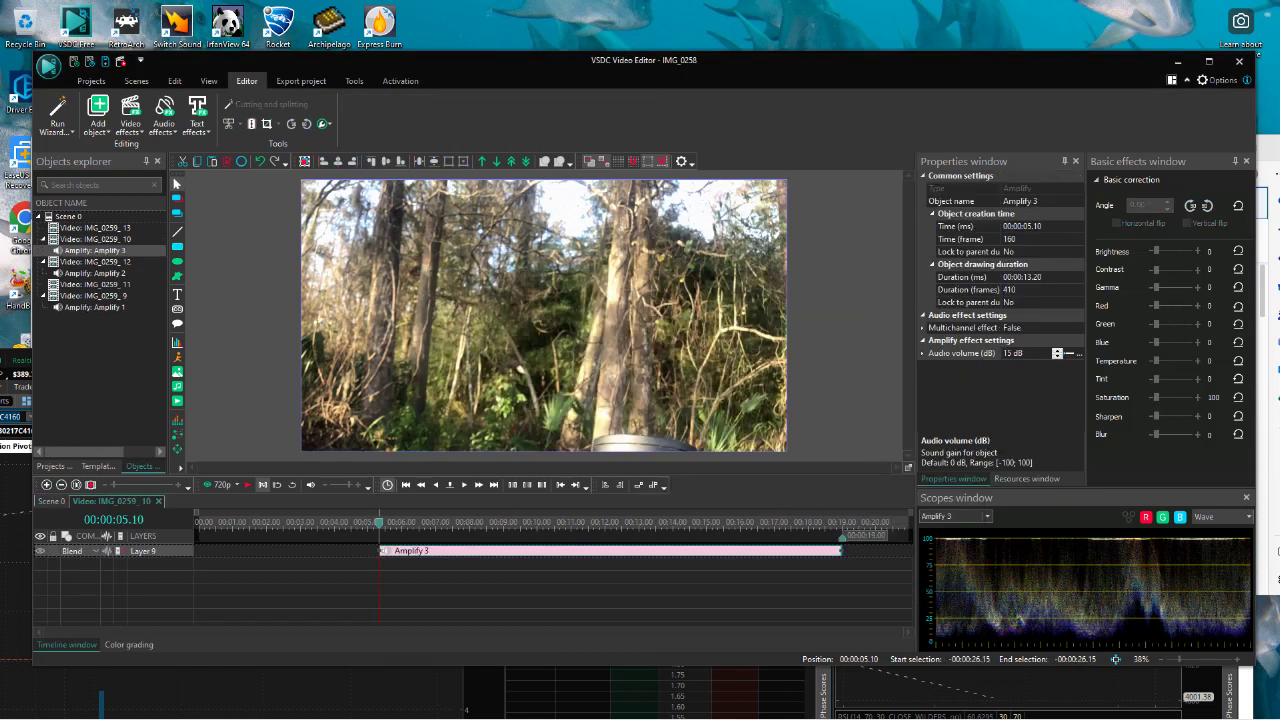
drag(380, 551, 197, 551)
click(51, 501)
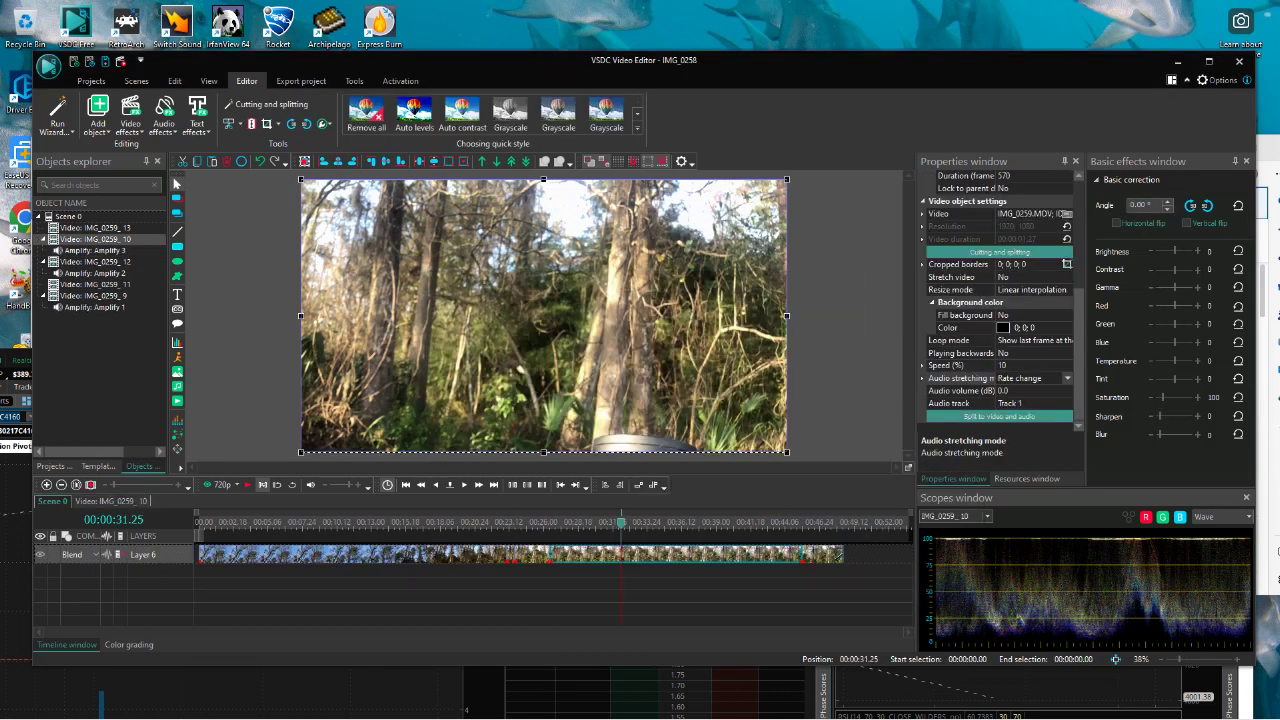
Check the speed and audio properties of clips IMG_0259_12, IMG_0259_11, IMG_0259_9 and IMG_0259_13 in the main scene.
click(533, 555)
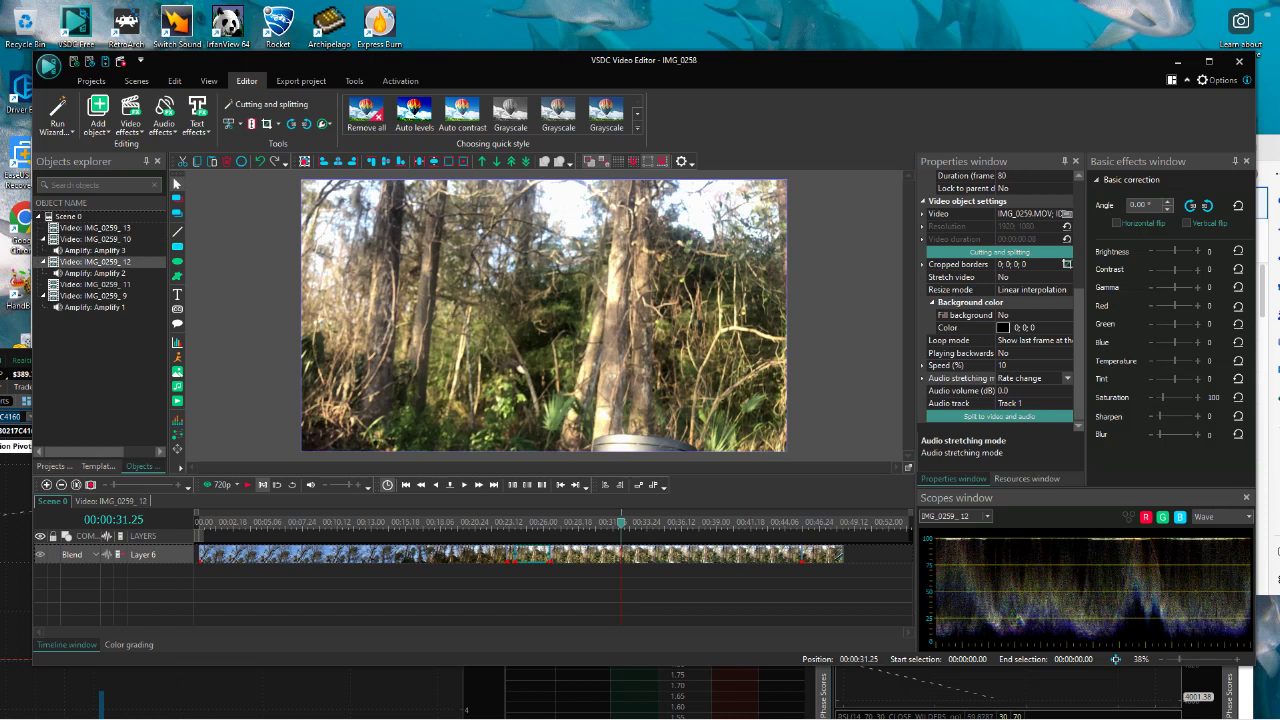
click(110, 501)
click(51, 501)
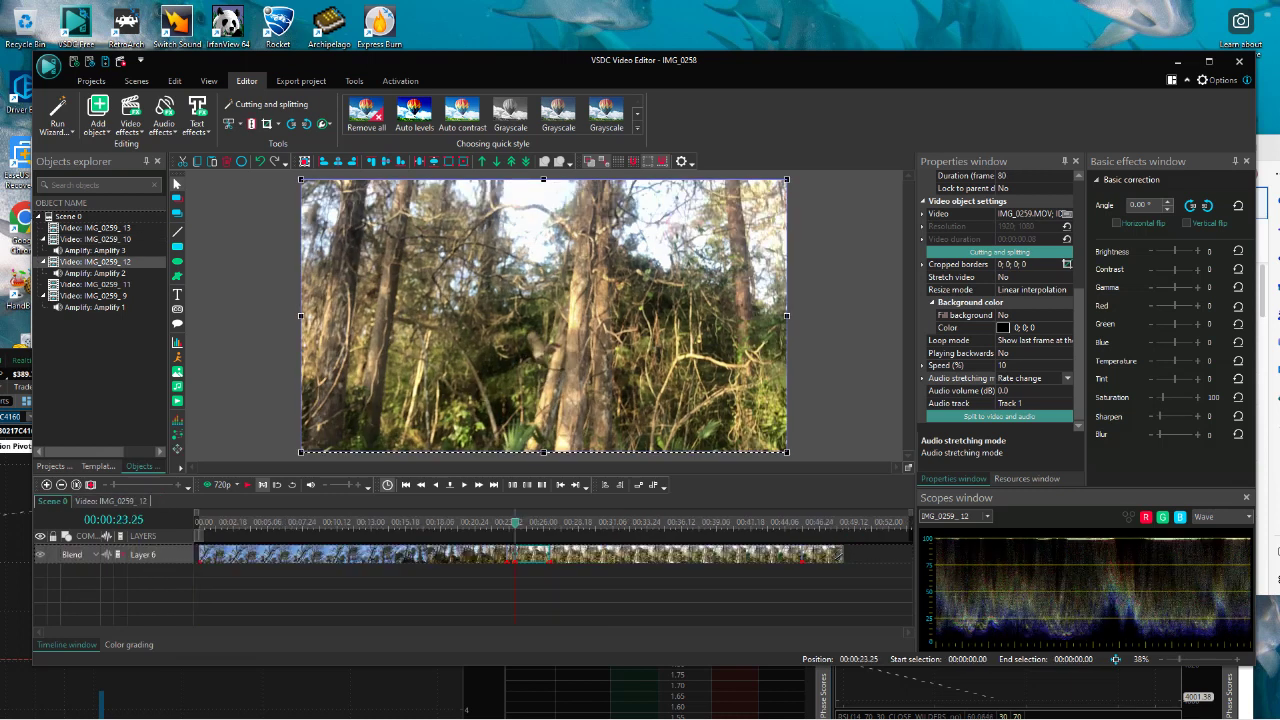
click(511, 555)
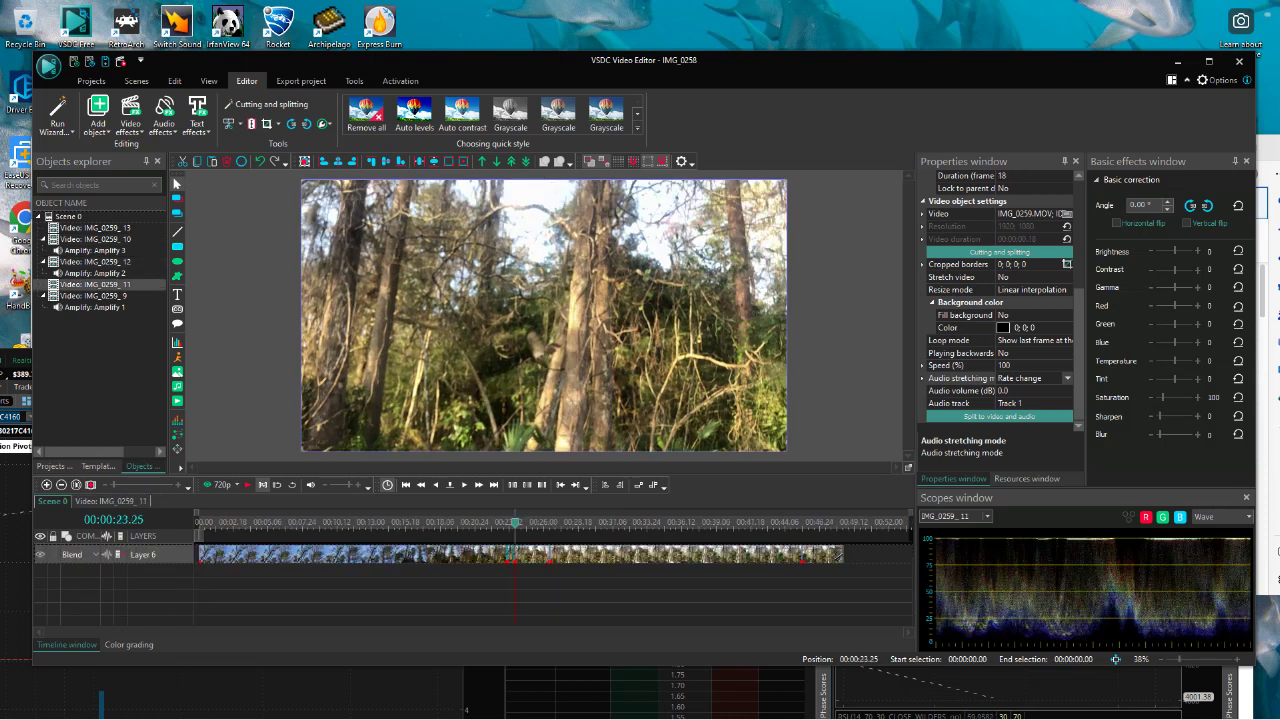
click(110, 501)
click(51, 501)
click(484, 555)
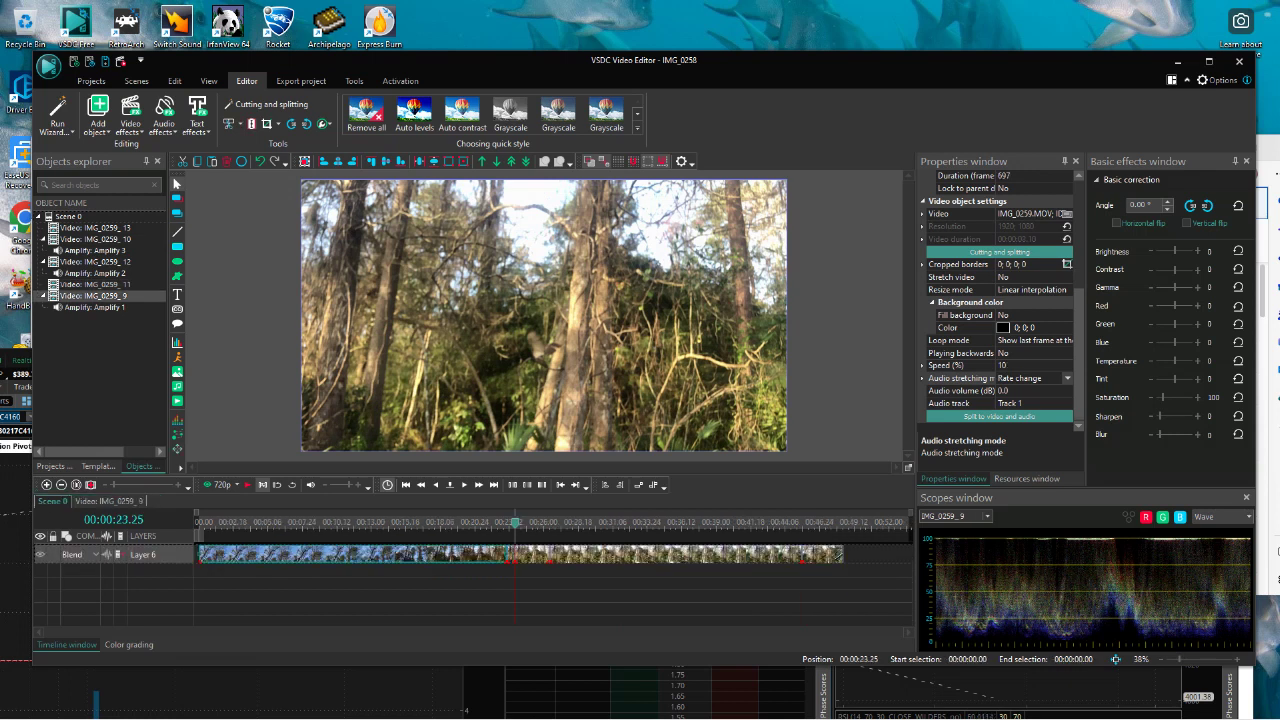
click(823, 555)
click(776, 555)
click(823, 555)
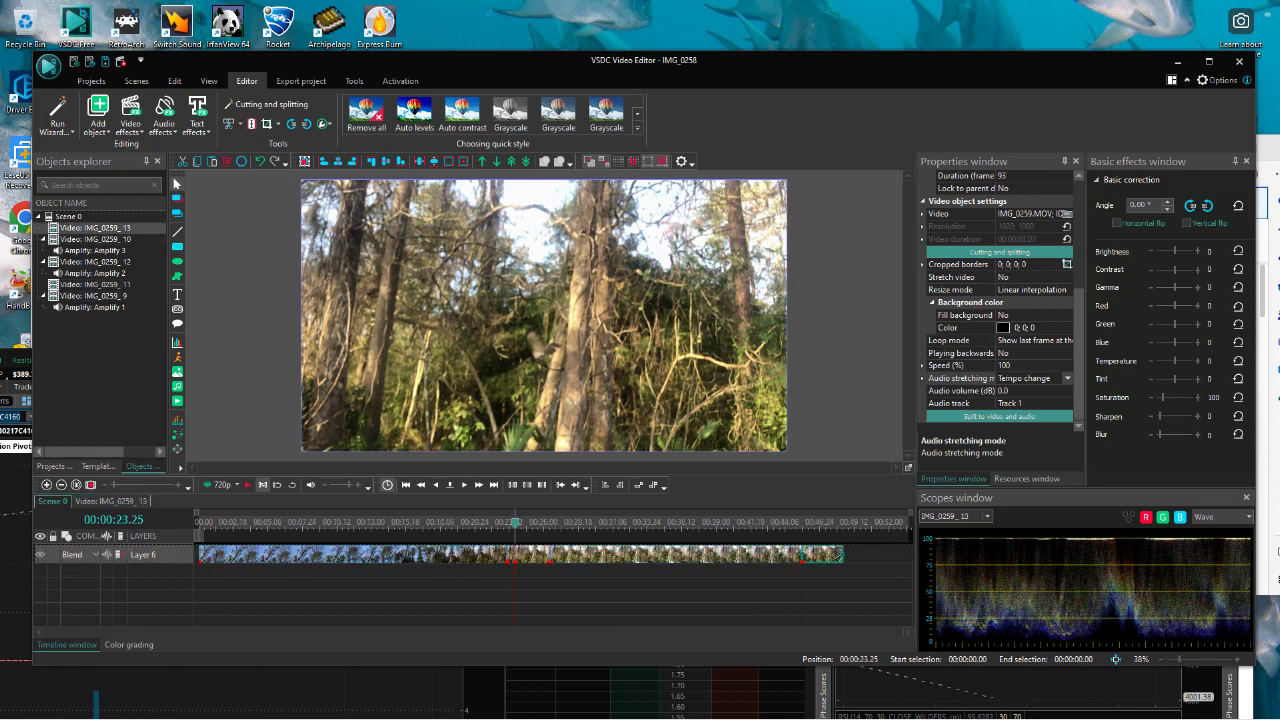
Name the AVI output file IMG_0259.avi in the Downloads folder and export the project with the H.264 / AVC profile.
click(301, 81)
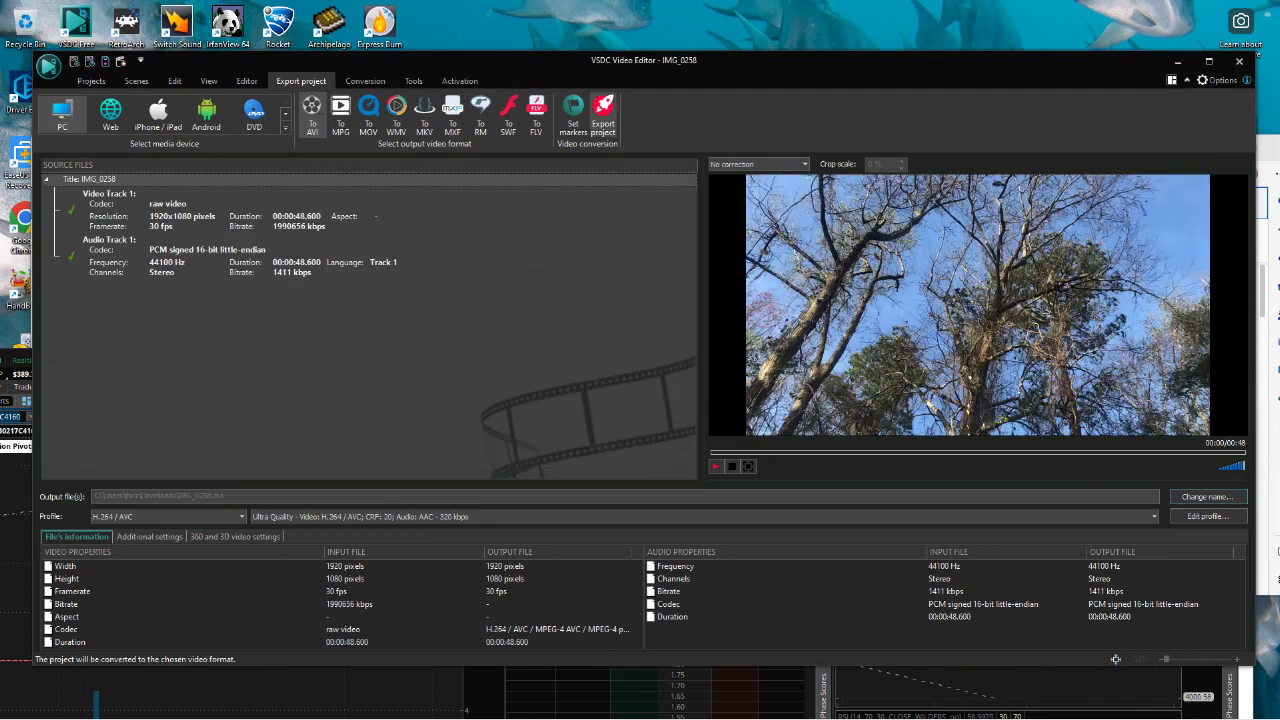
click(1207, 496)
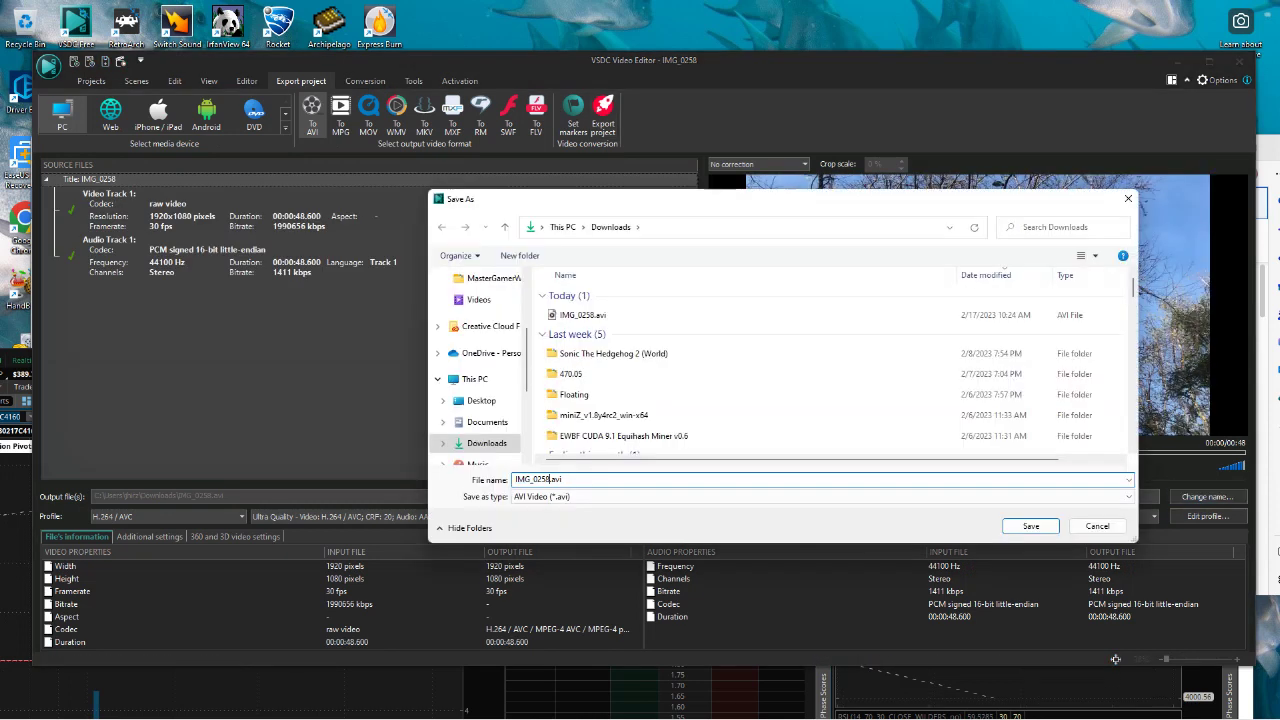
click(549, 479)
key(BackSpace)
text(9)
key(Return)
click(603, 115)
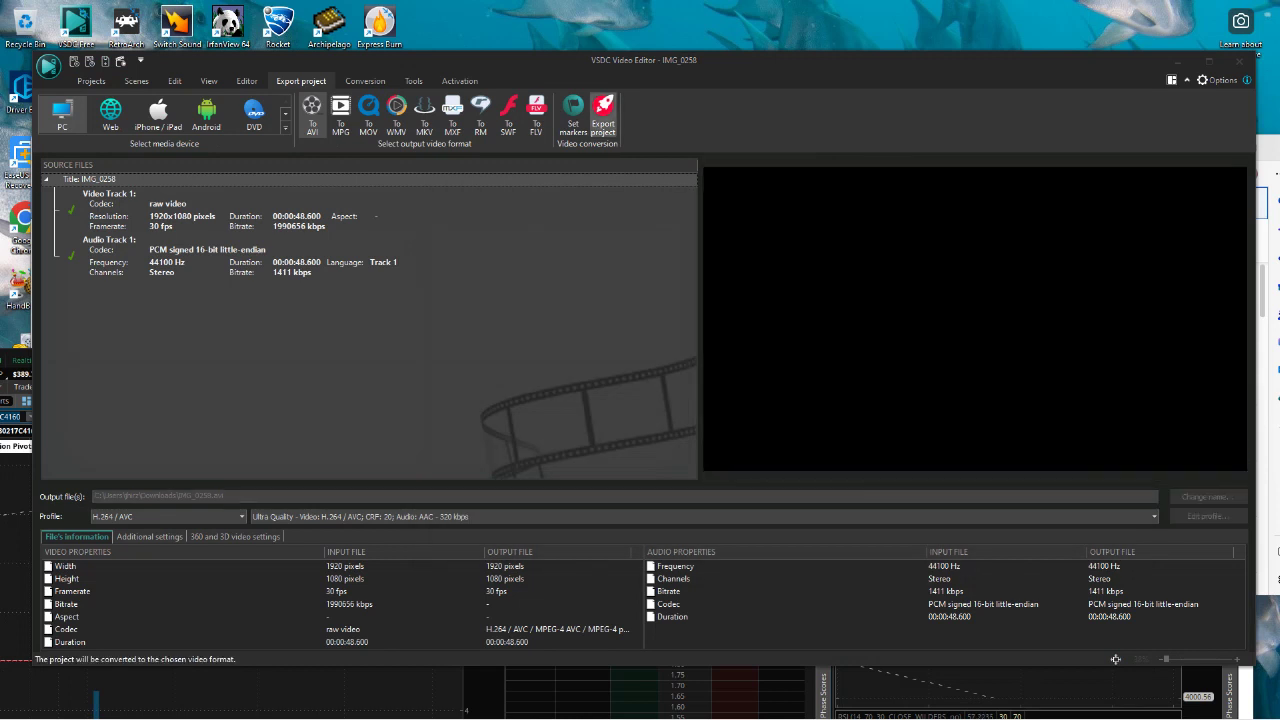
Switch to the trading platform, maximise it, look through the SPX 17 FEB 23 weekly options, and restore the window size.
click(15, 490)
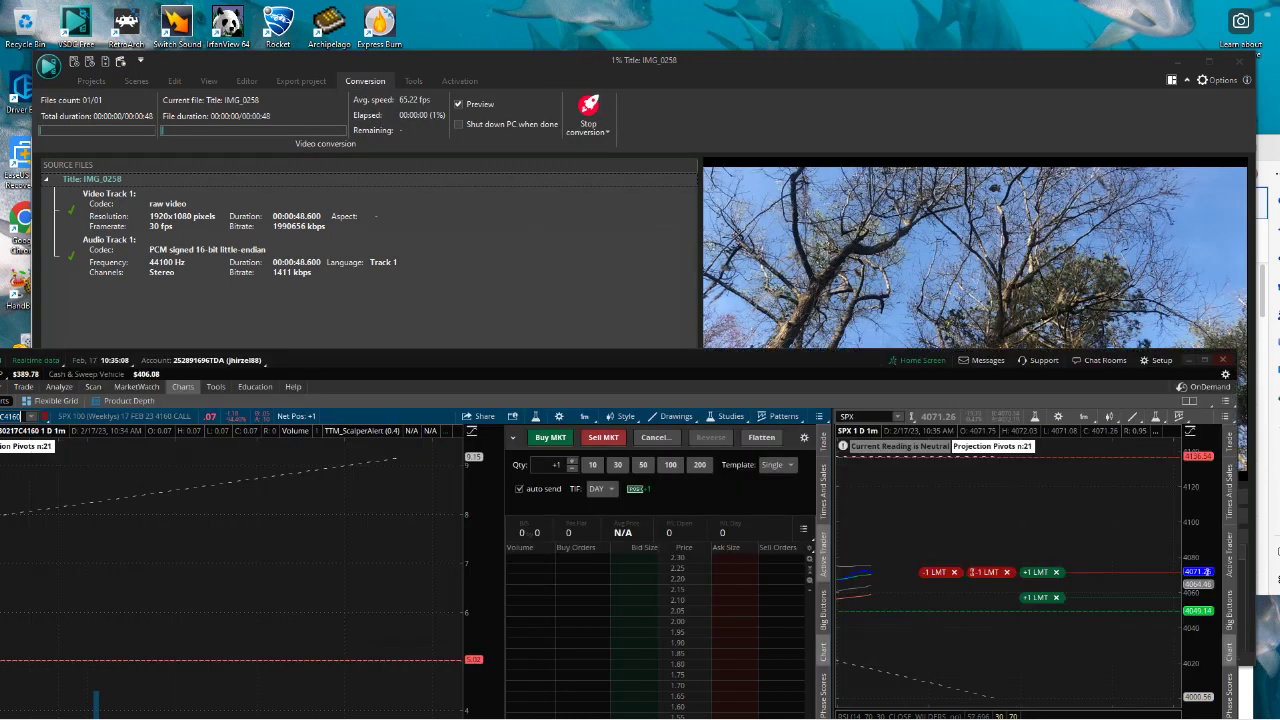
double_click(430, 360)
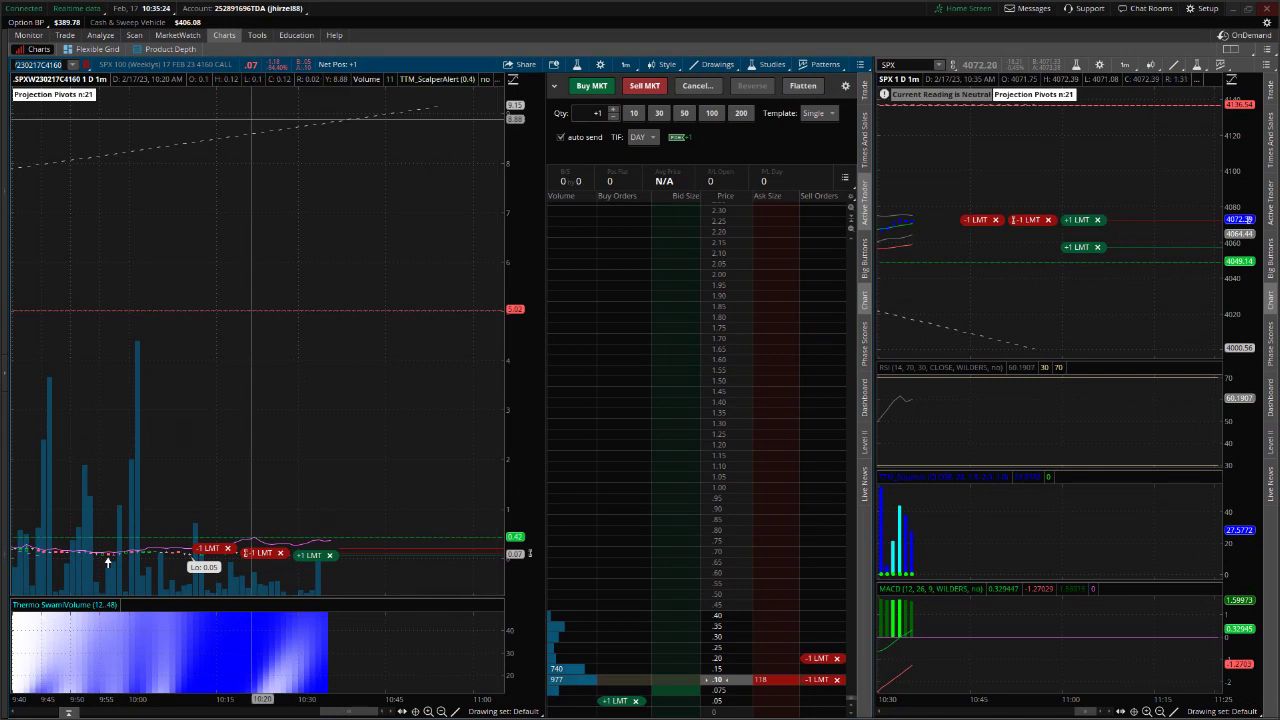
click(72, 65)
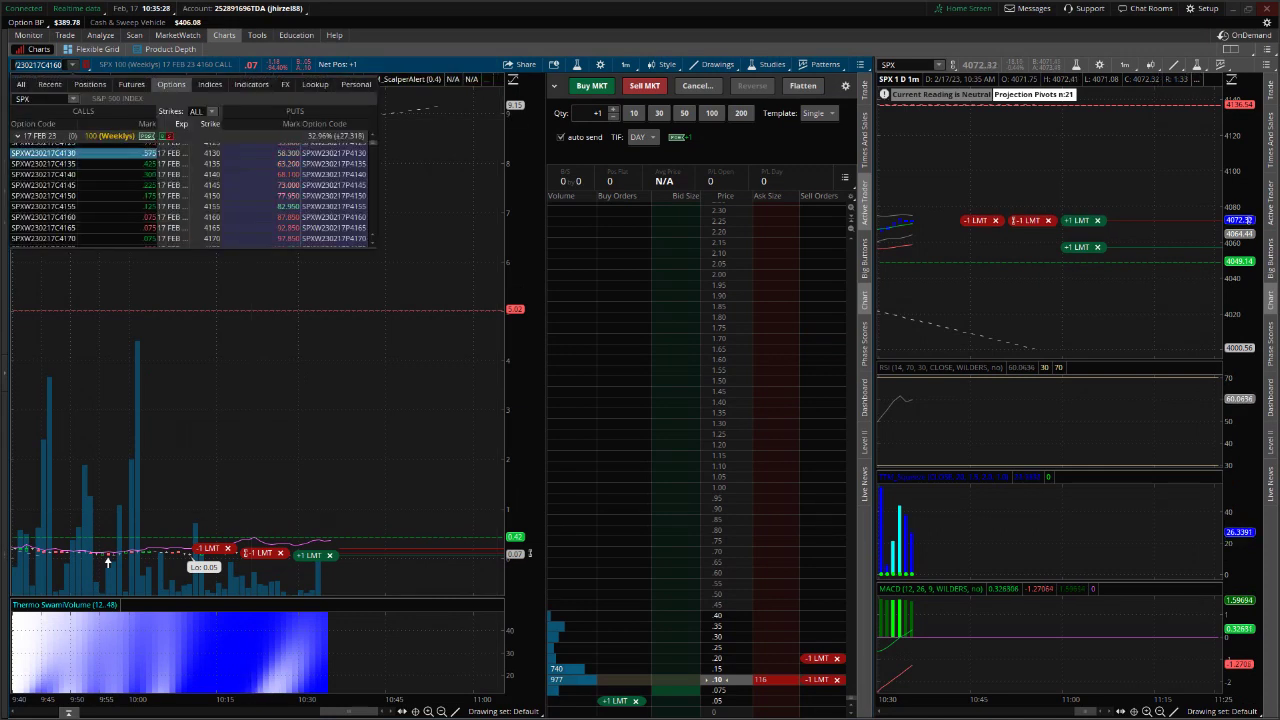
key(Down)
key(Down)
key(Down)
key(Down)
key(Down)
key(Down)
key(Up)
key(Up)
key(Up)
key(Up)
key(Up)
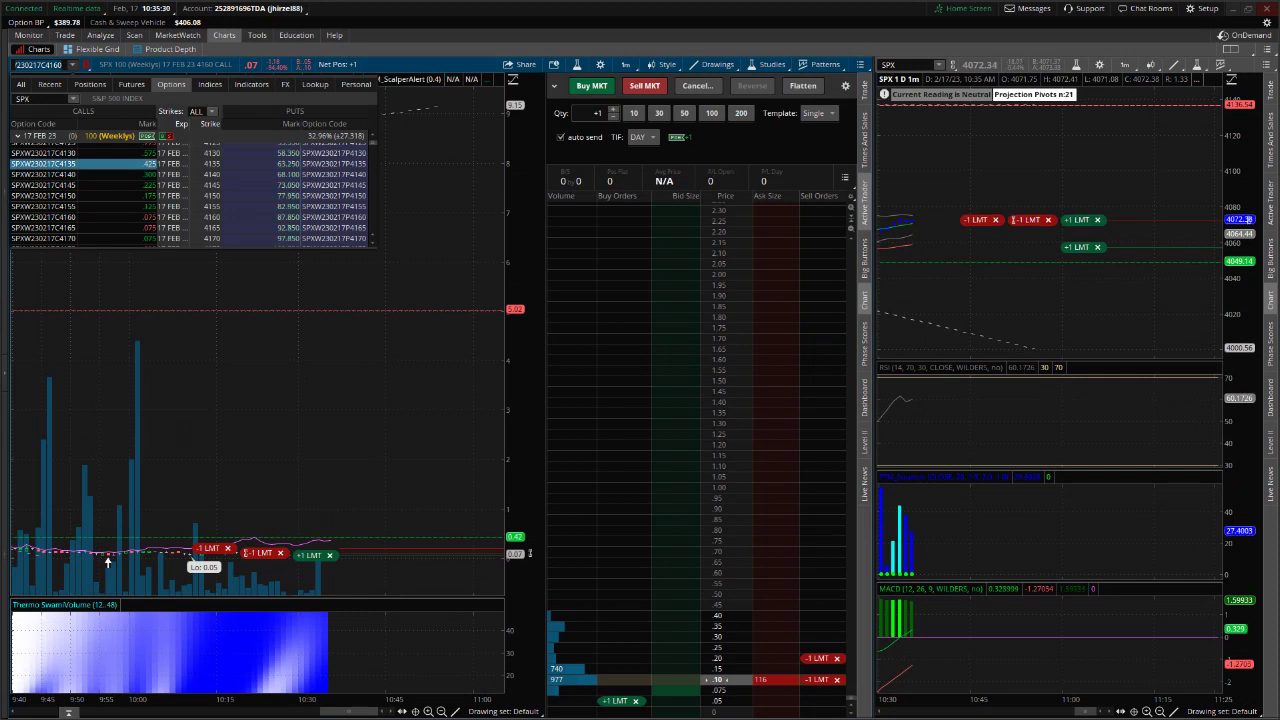
key(Up)
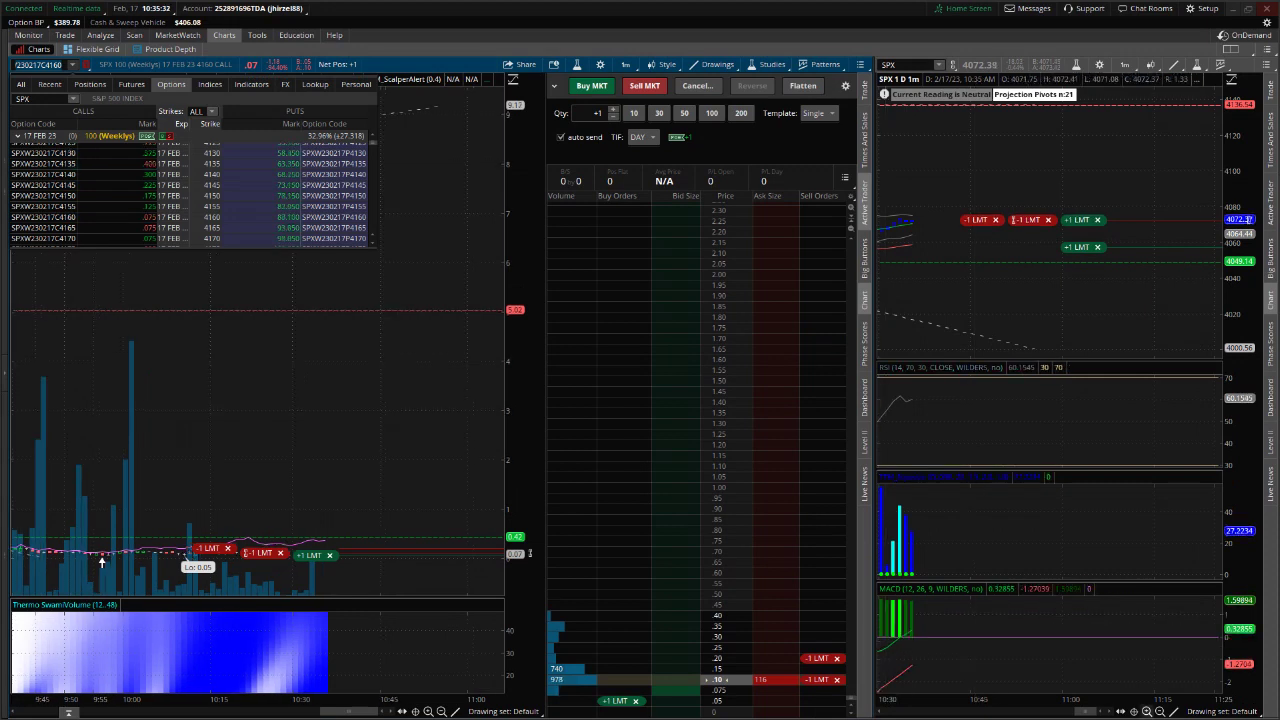
key(Return)
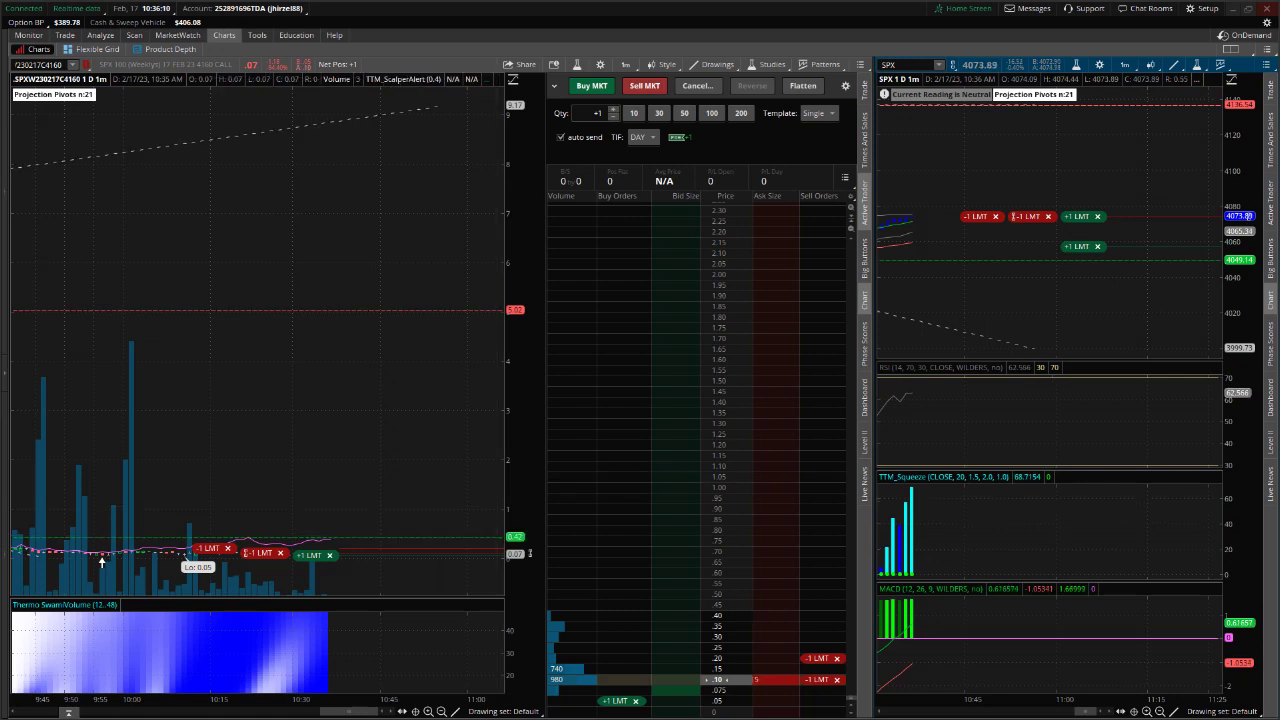
click(1248, 9)
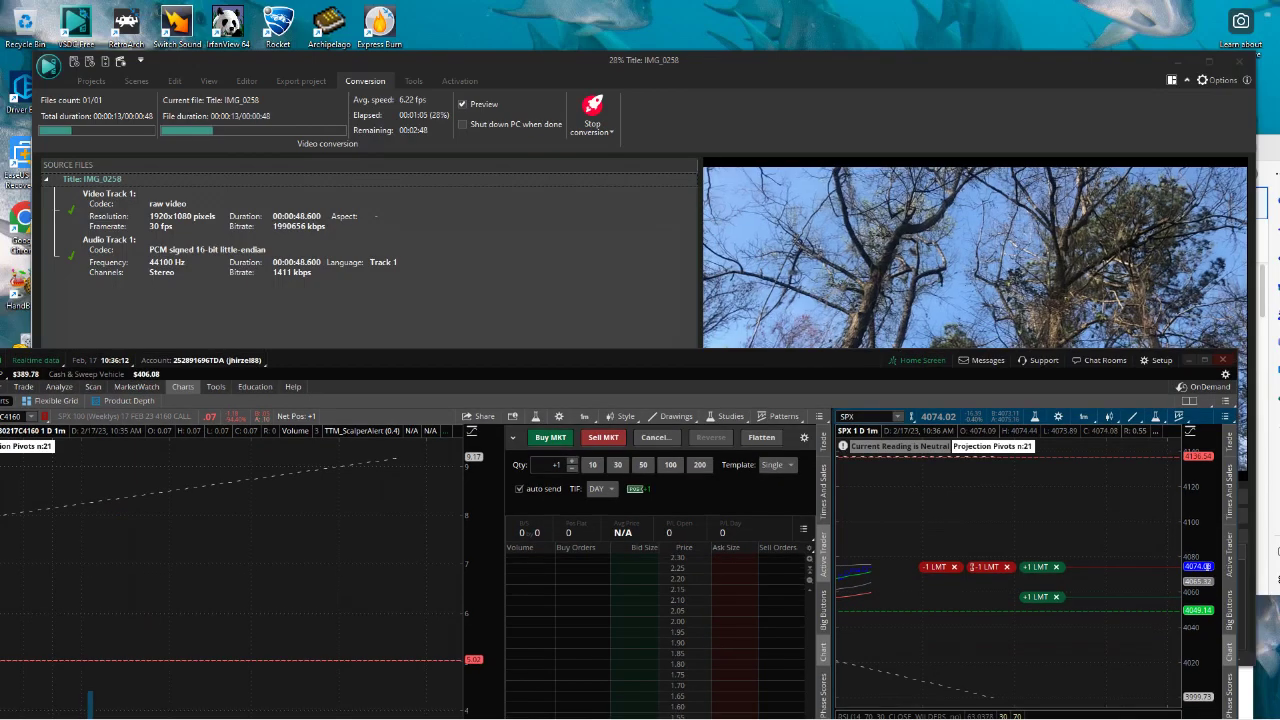
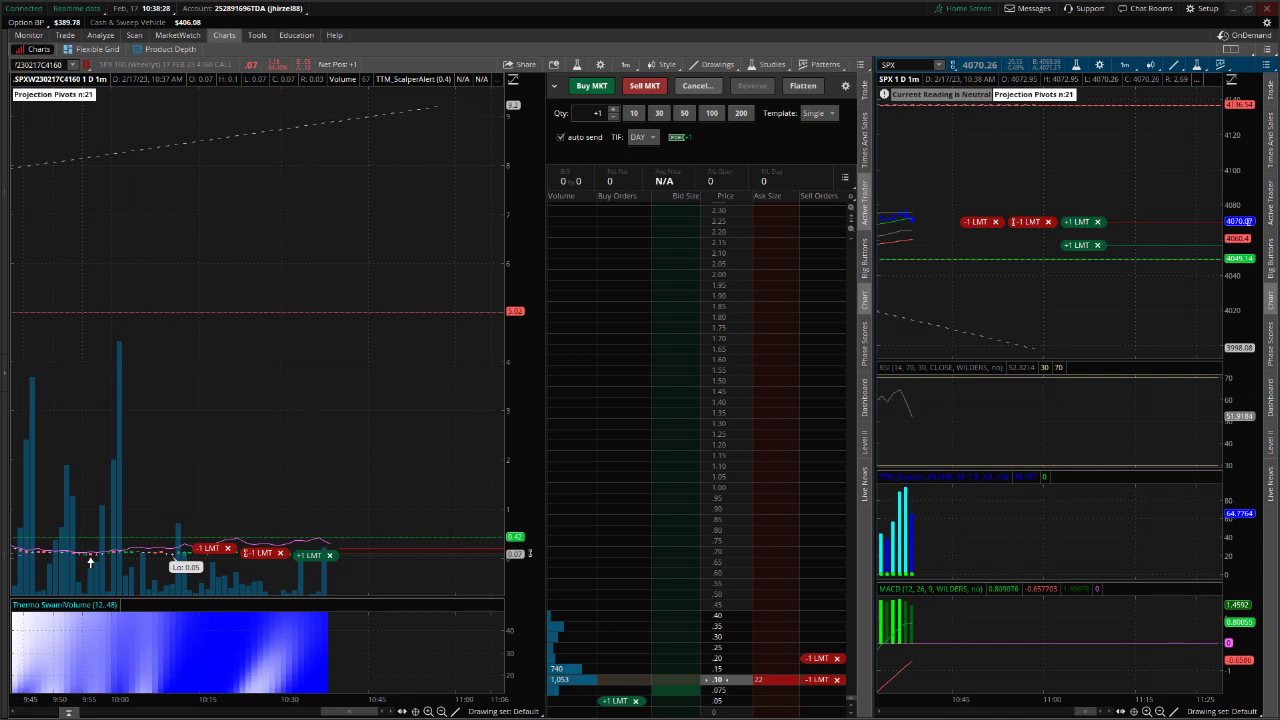
View the chart of the SPX 17 FEB 23 4130 call and switch back to the 4160 call.
click(73, 65)
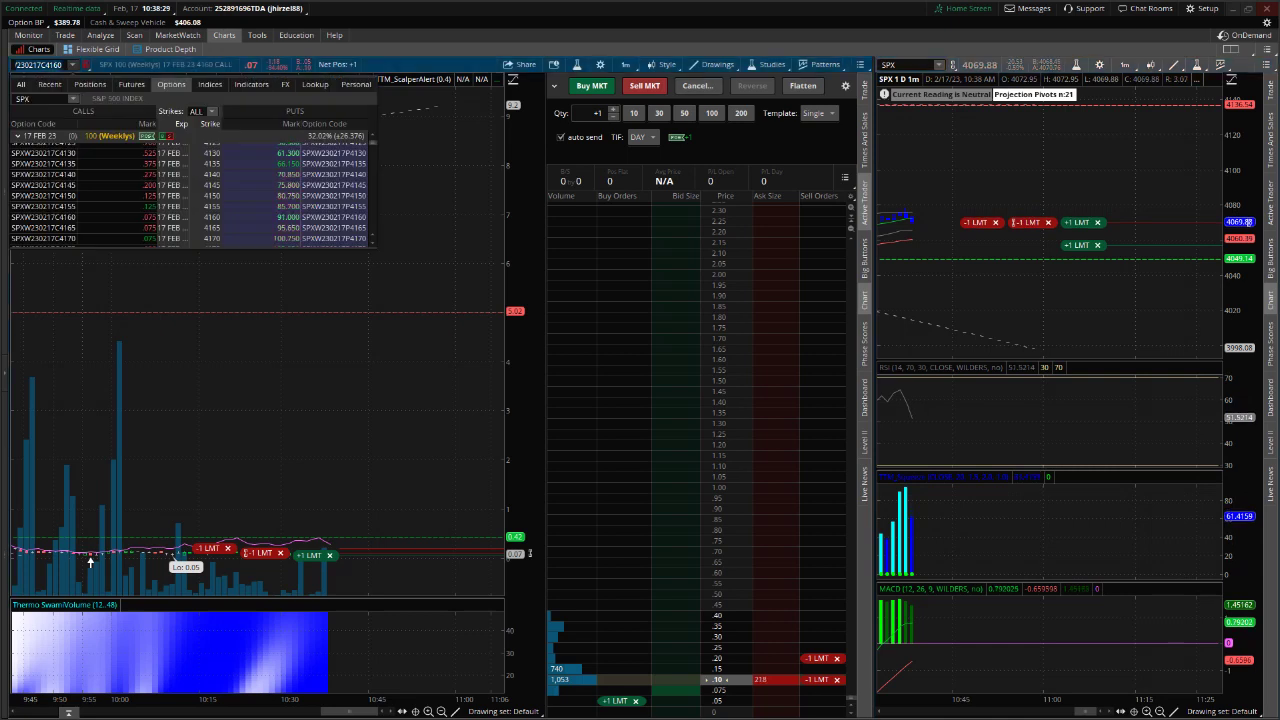
click(66, 154)
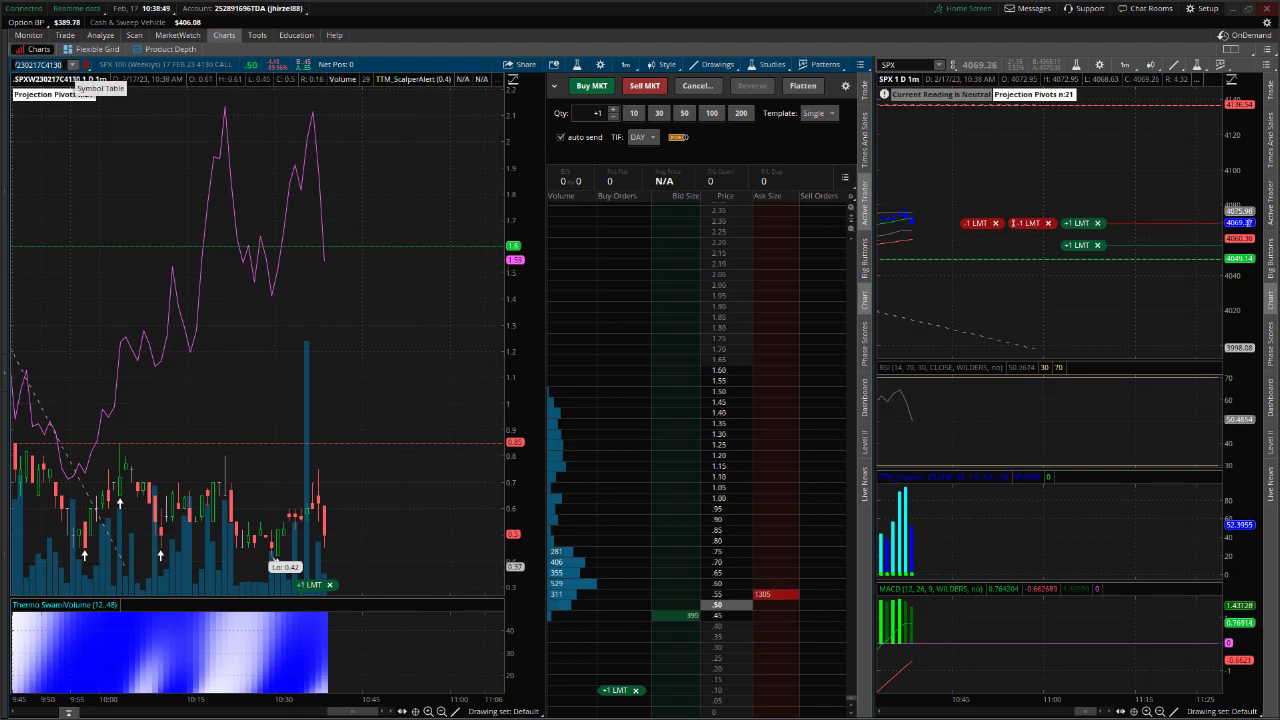
click(72, 64)
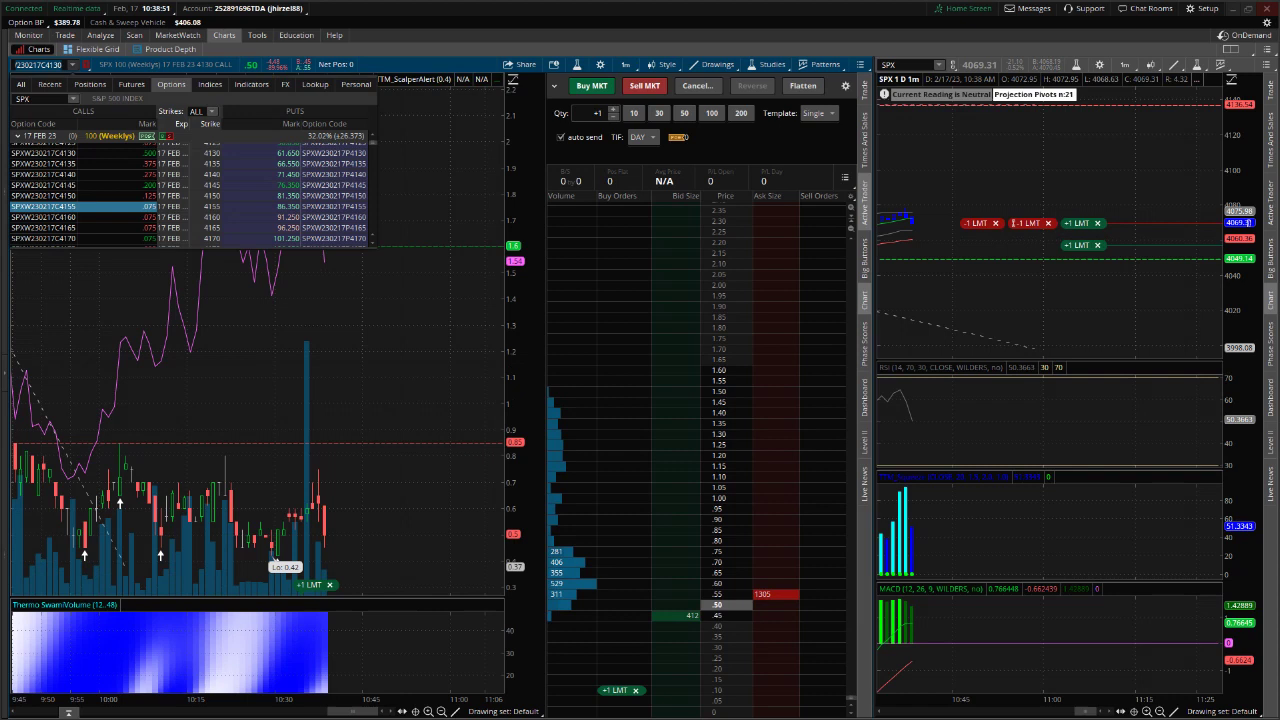
click(45, 216)
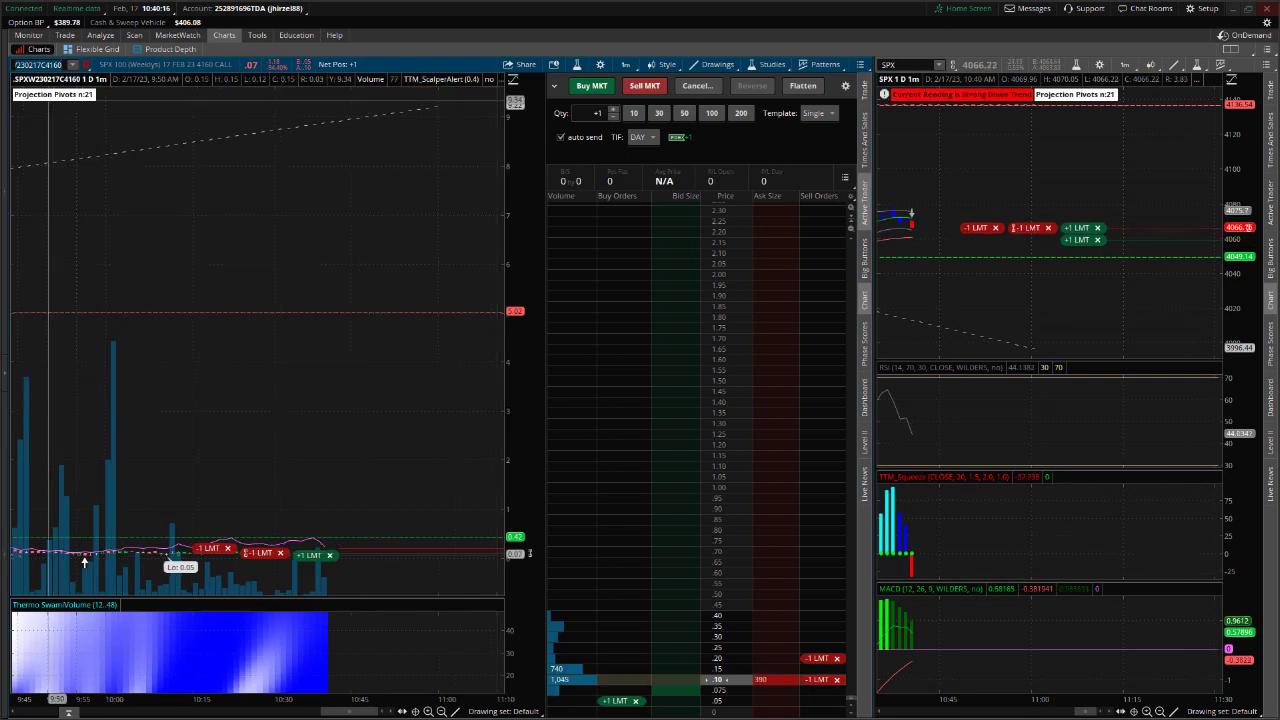
Chart the SPX 17 FEB 23 4130 call again and examine its price ladder around the ask price.
click(72, 65)
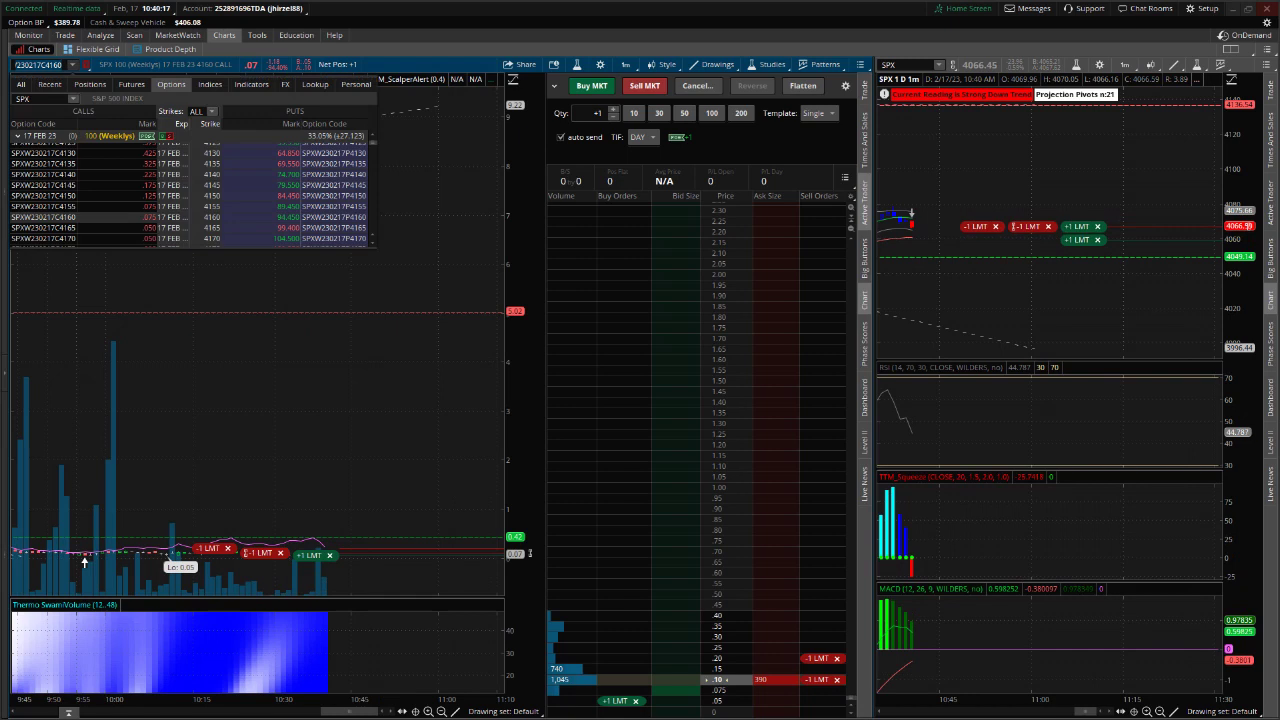
click(62, 153)
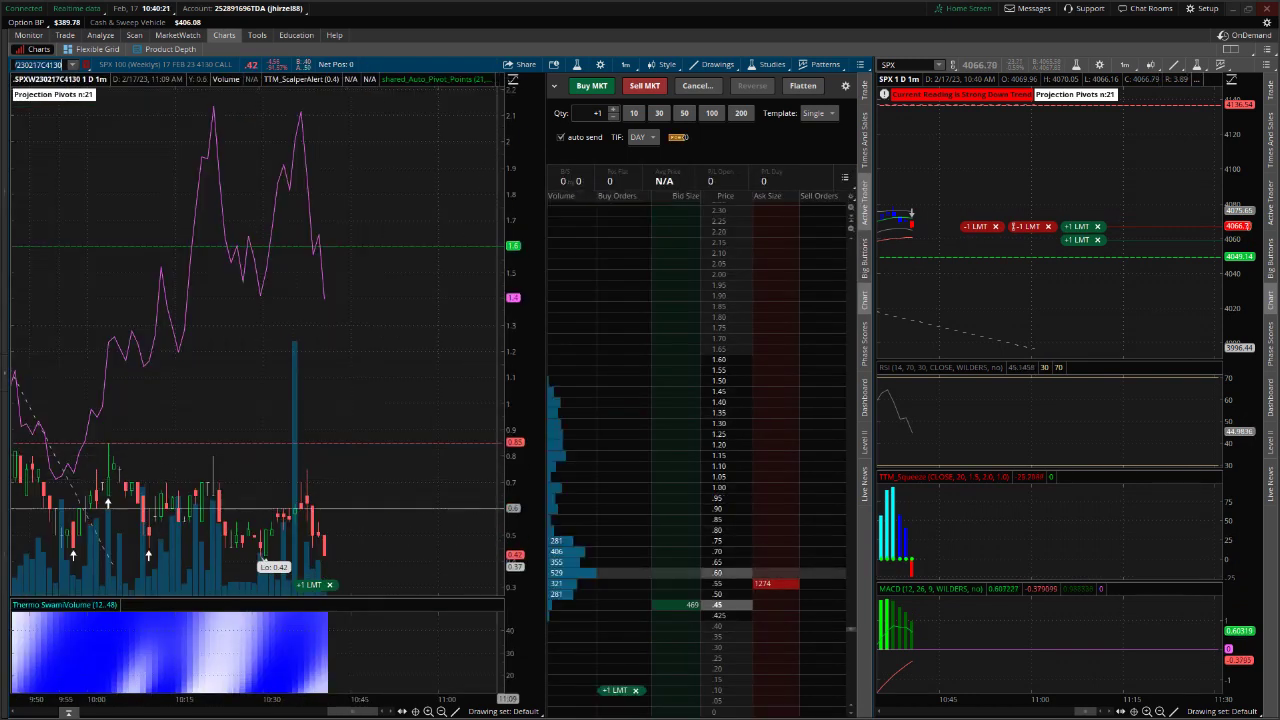
click(776, 583)
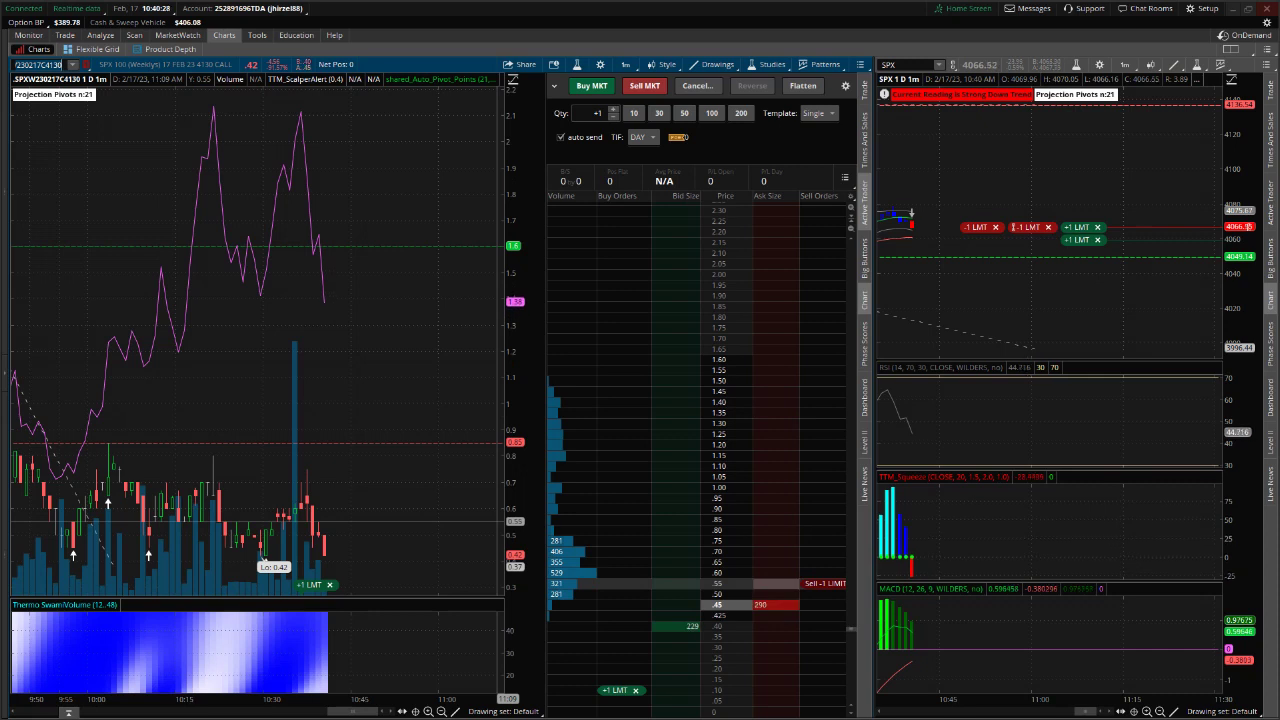
click(820, 583)
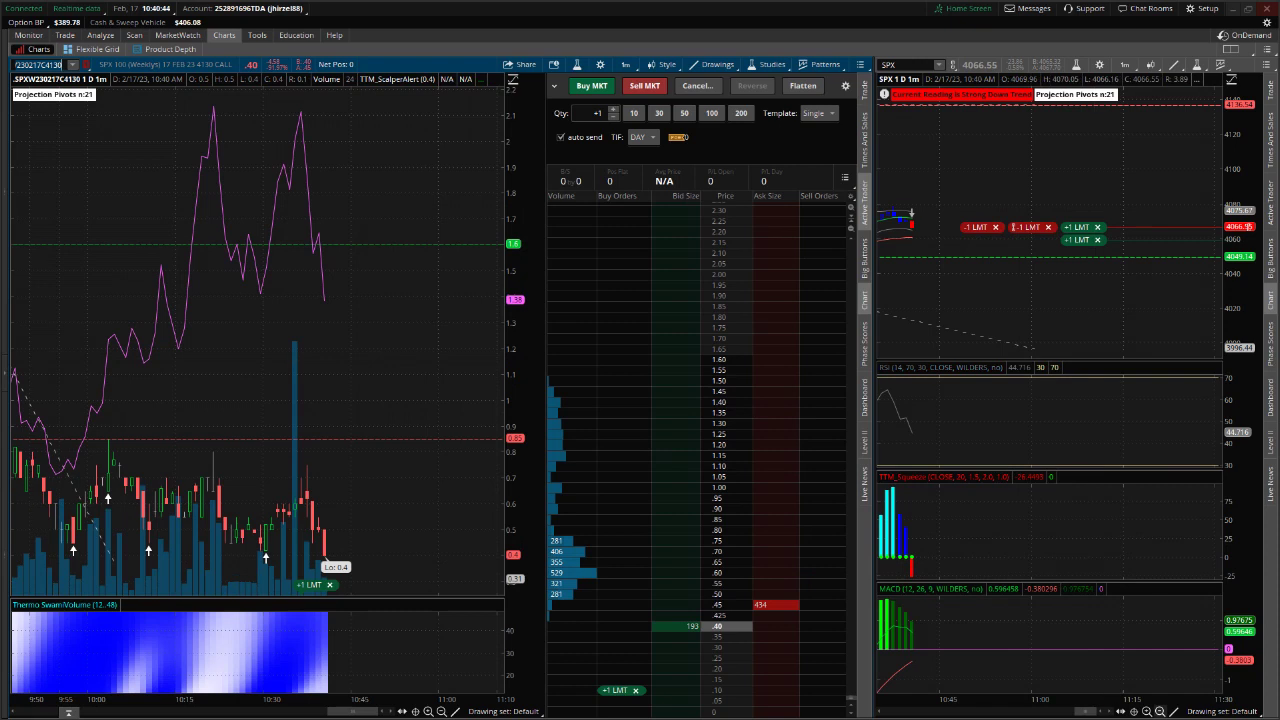
click(1160, 711)
click(1147, 711)
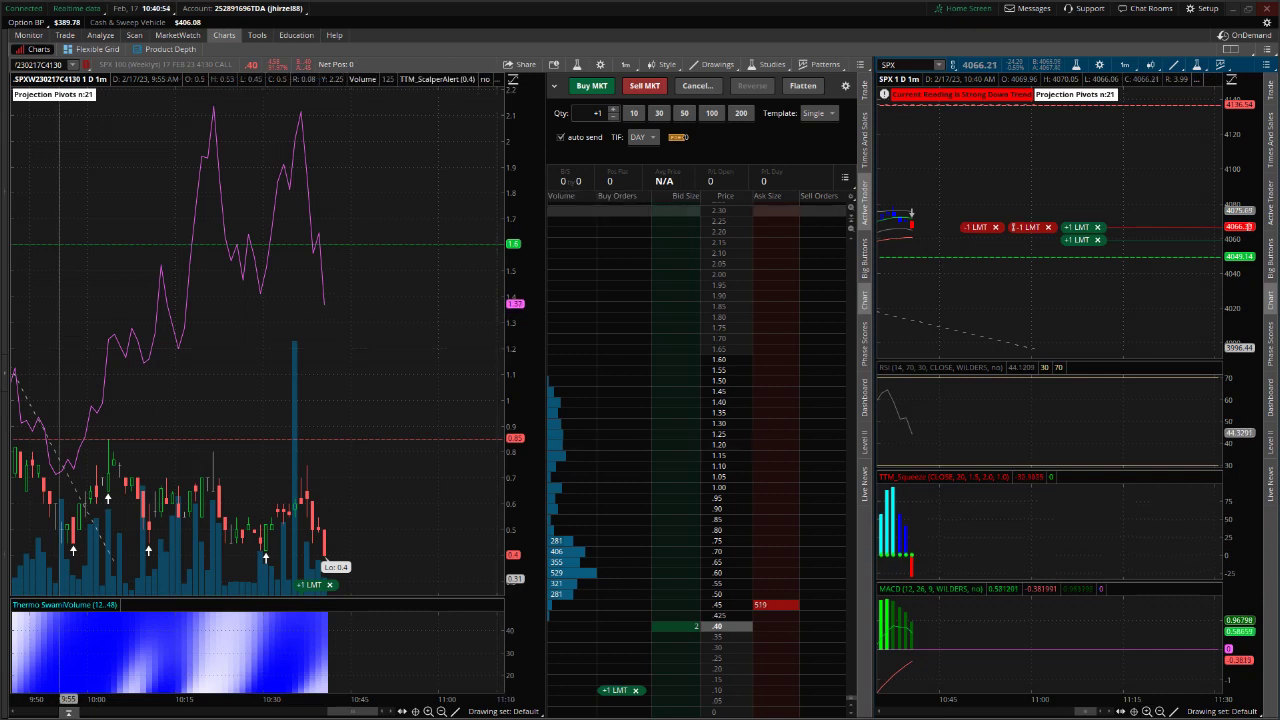
Switch the option chart to the SPX 17 FEB 23 4160 call and restore the trading platform's window size.
click(72, 64)
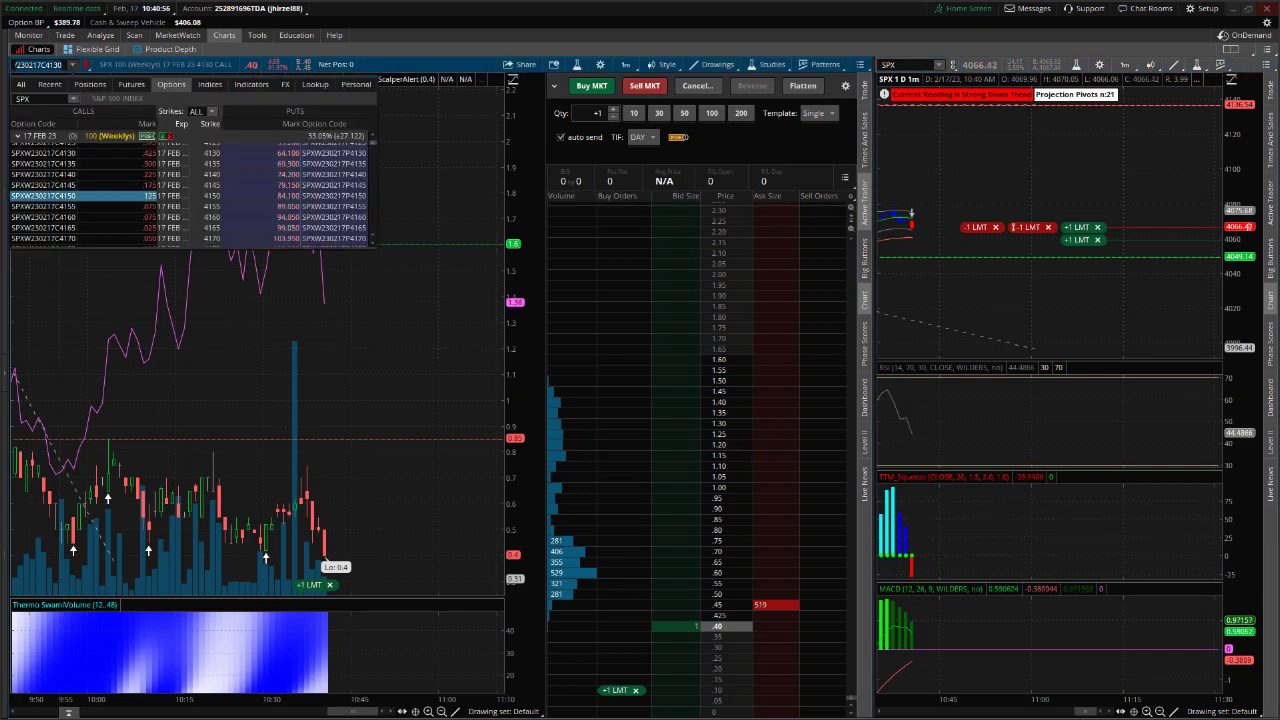
click(45, 216)
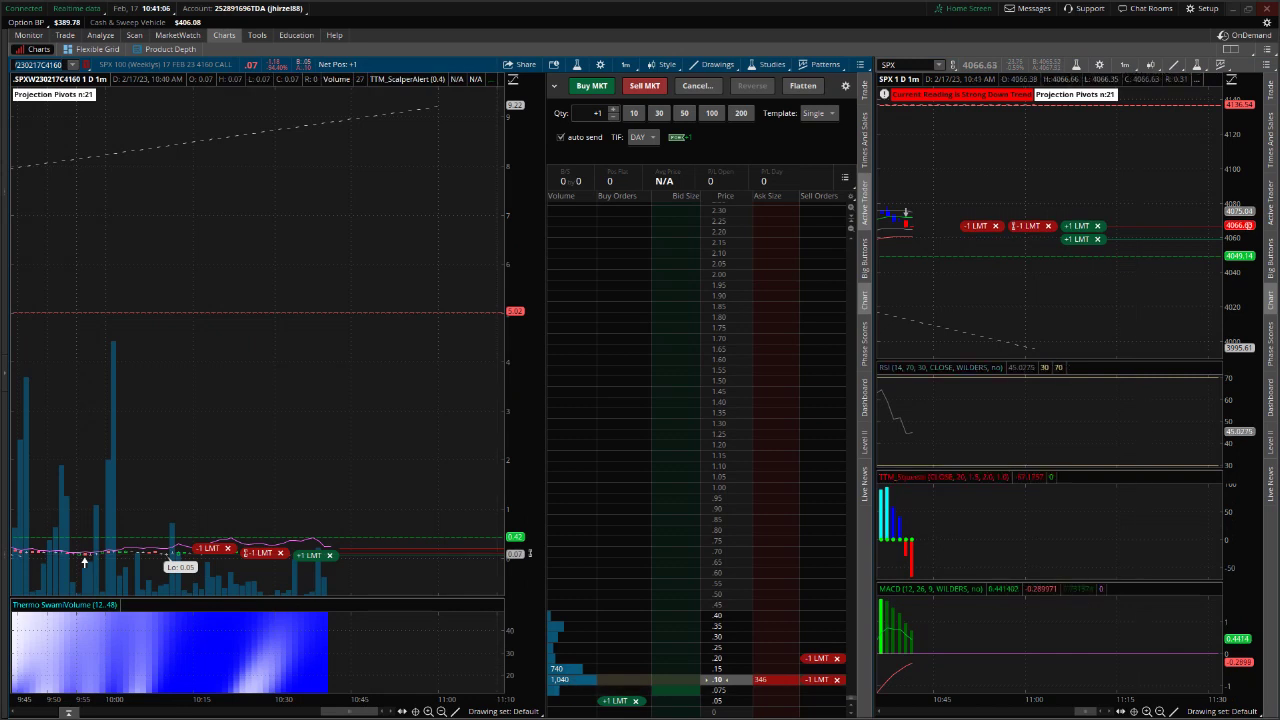
click(1249, 8)
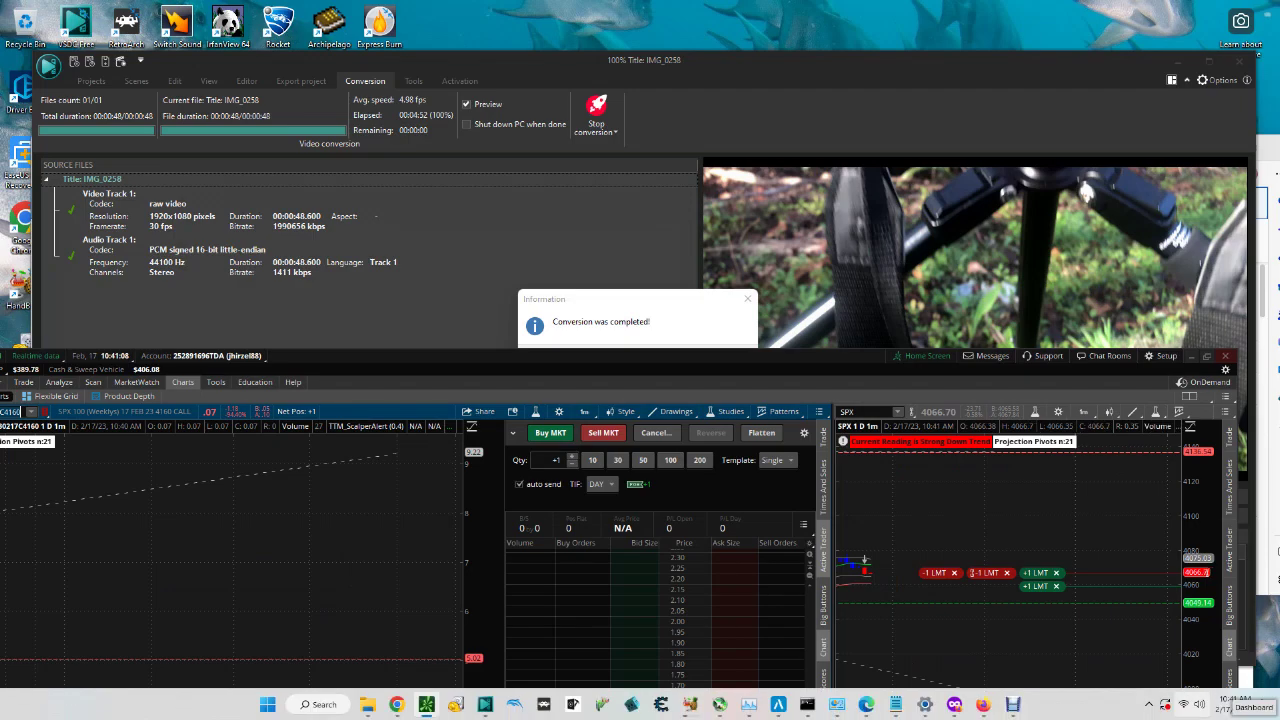
Return to VSDC Video Editor, dismiss the conversion notice, and delete all IMG_0259 clips from the timeline.
click(650, 322)
click(729, 357)
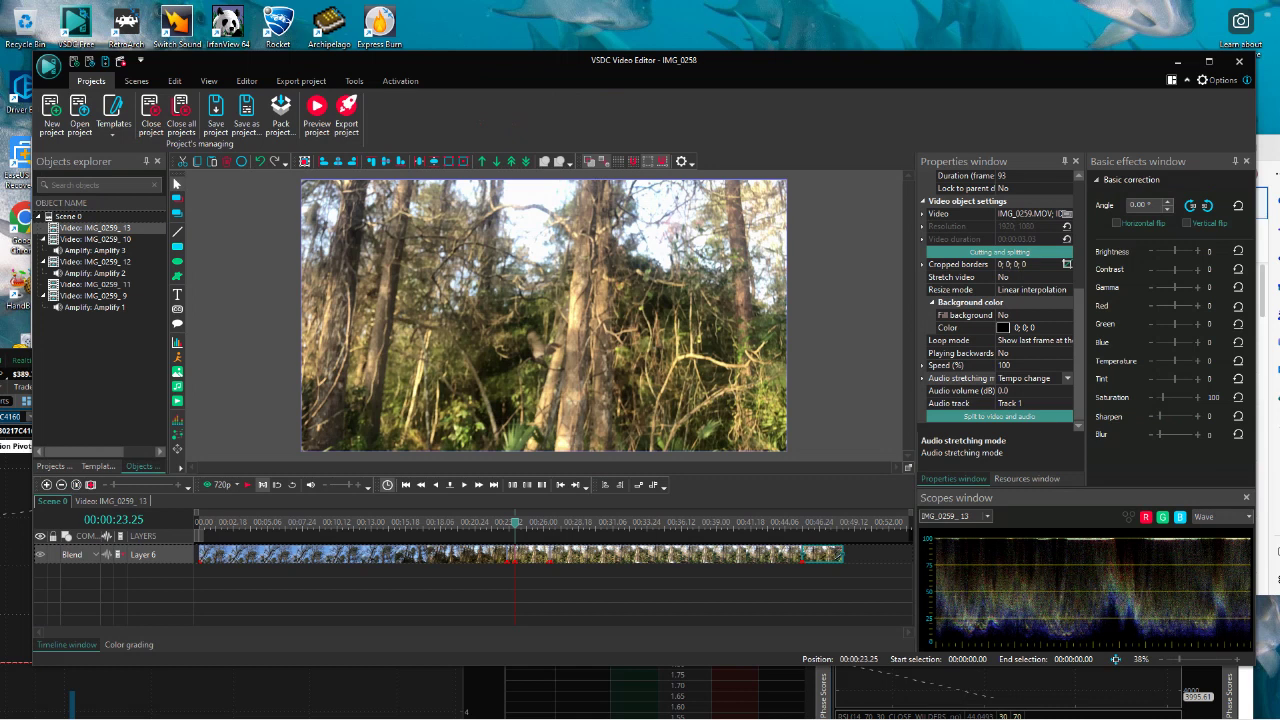
click(352, 554)
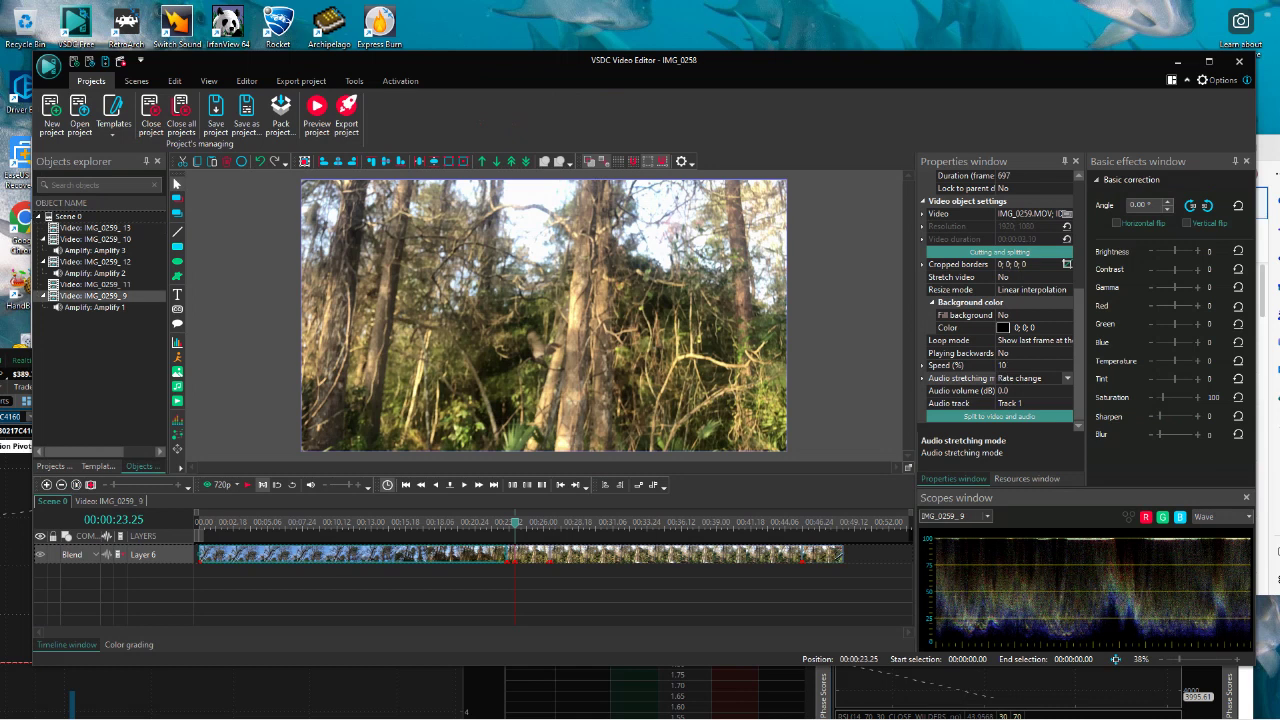
key(Delete)
key(Delete)
key(Delete)
key(Delete)
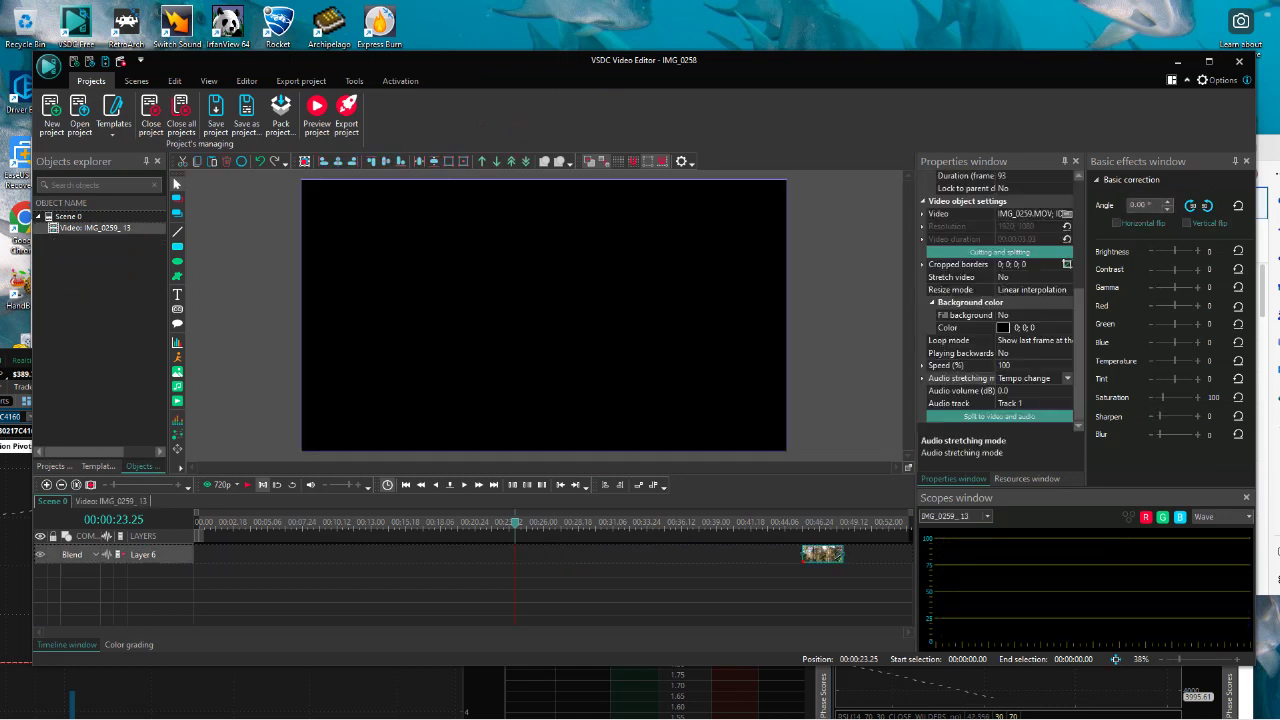
key(Delete)
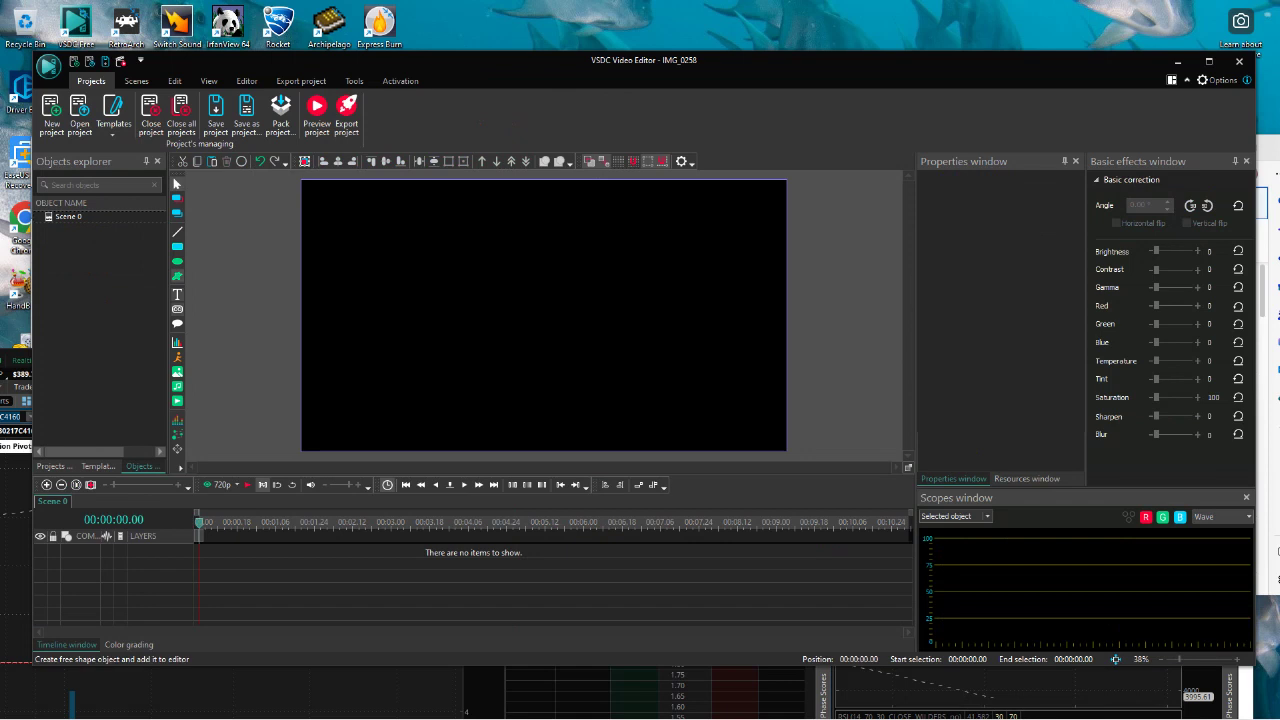
Add the video IMG_0260.MOV from the Downloads folder to the empty scene, accepting the object position settings.
click(177, 401)
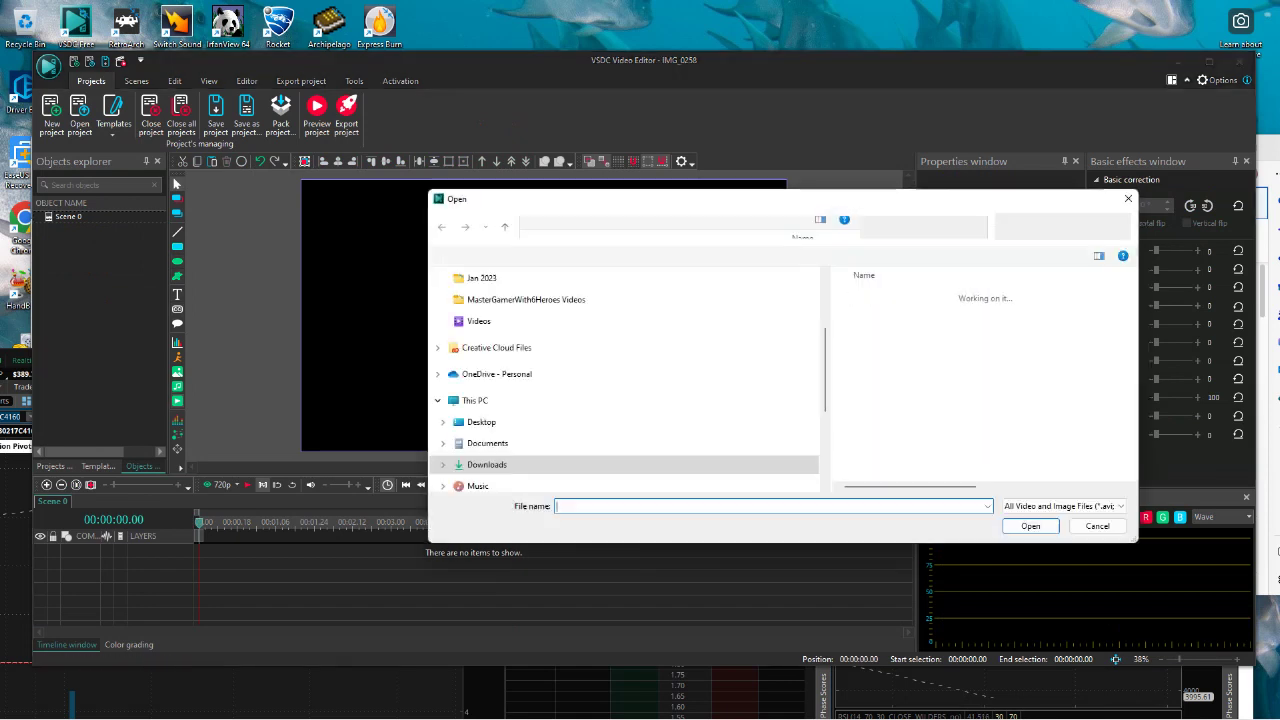
click(886, 377)
click(886, 356)
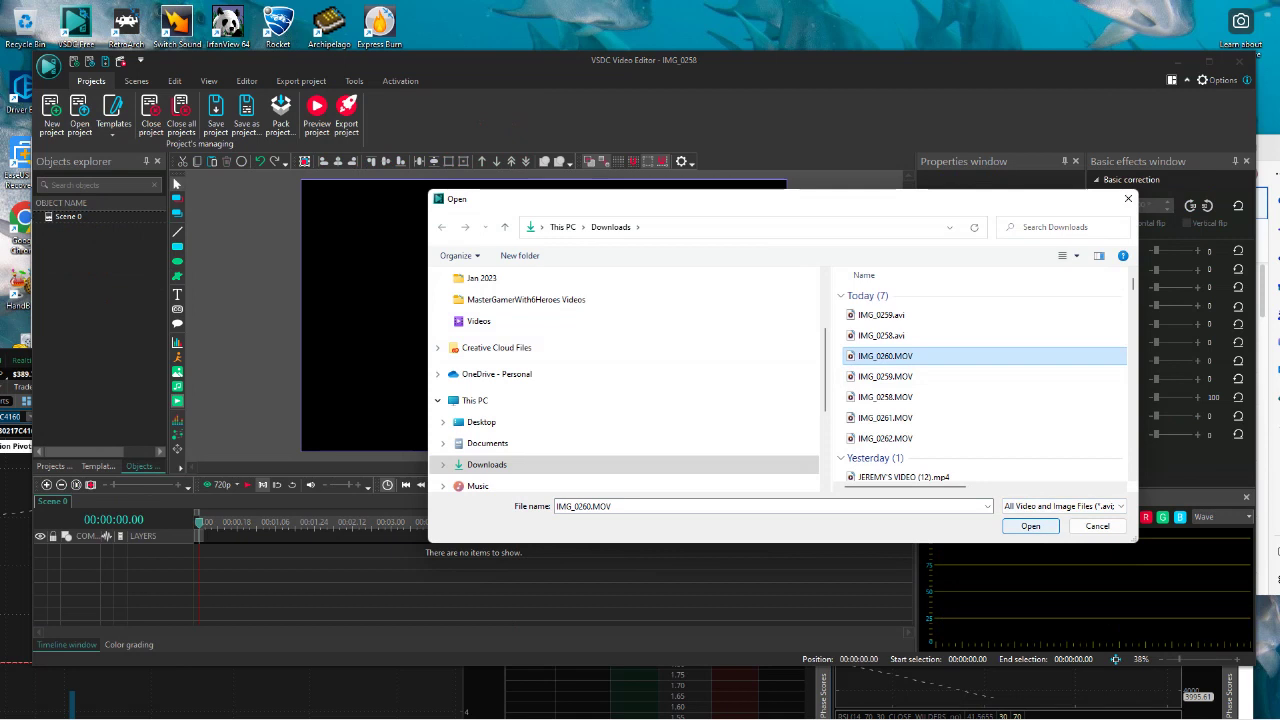
click(1031, 526)
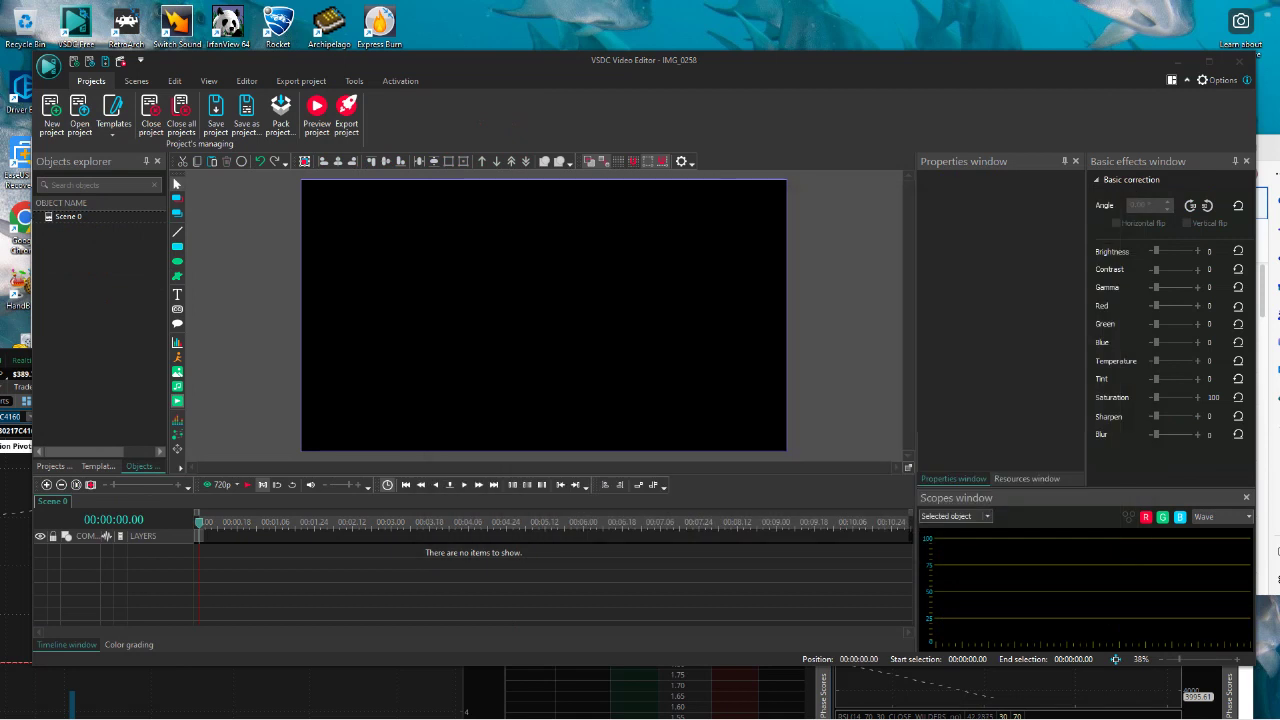
click(768, 428)
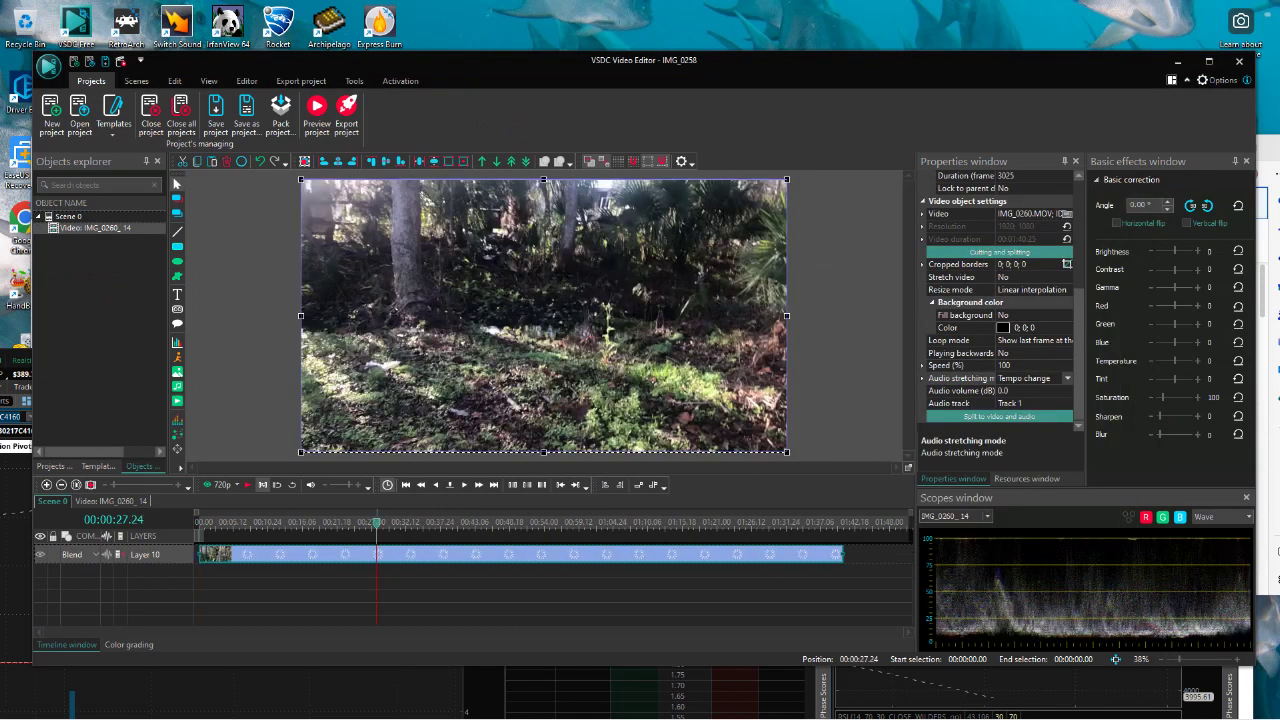
Scrub back through the first half minute of the IMG_0260 clip to examine where its opening section should be cut.
click(330, 522)
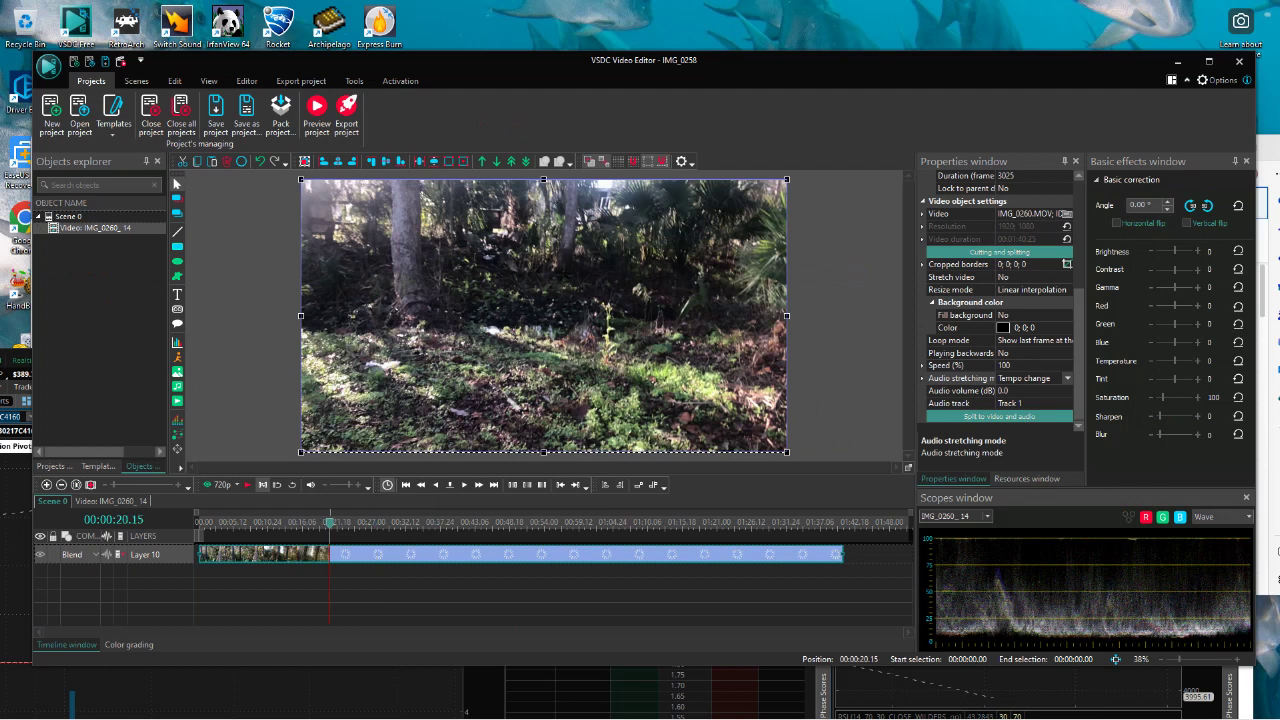
click(285, 522)
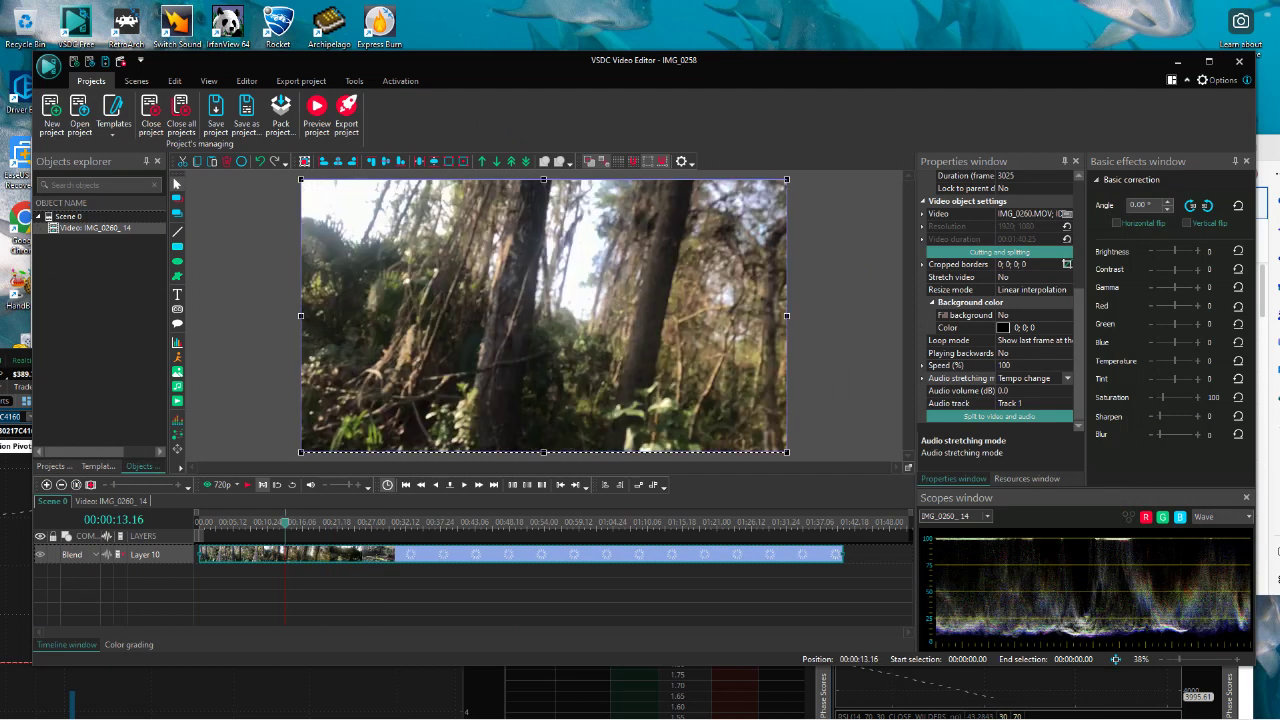
click(270, 521)
click(246, 522)
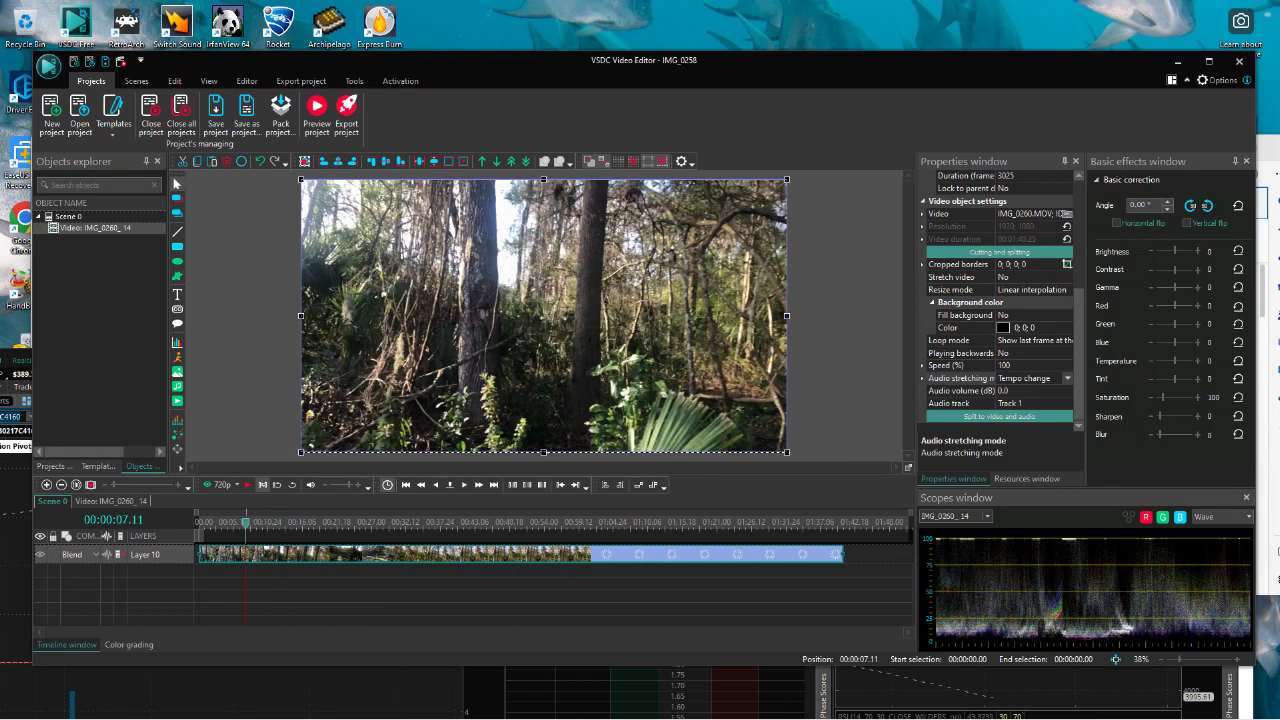
click(227, 521)
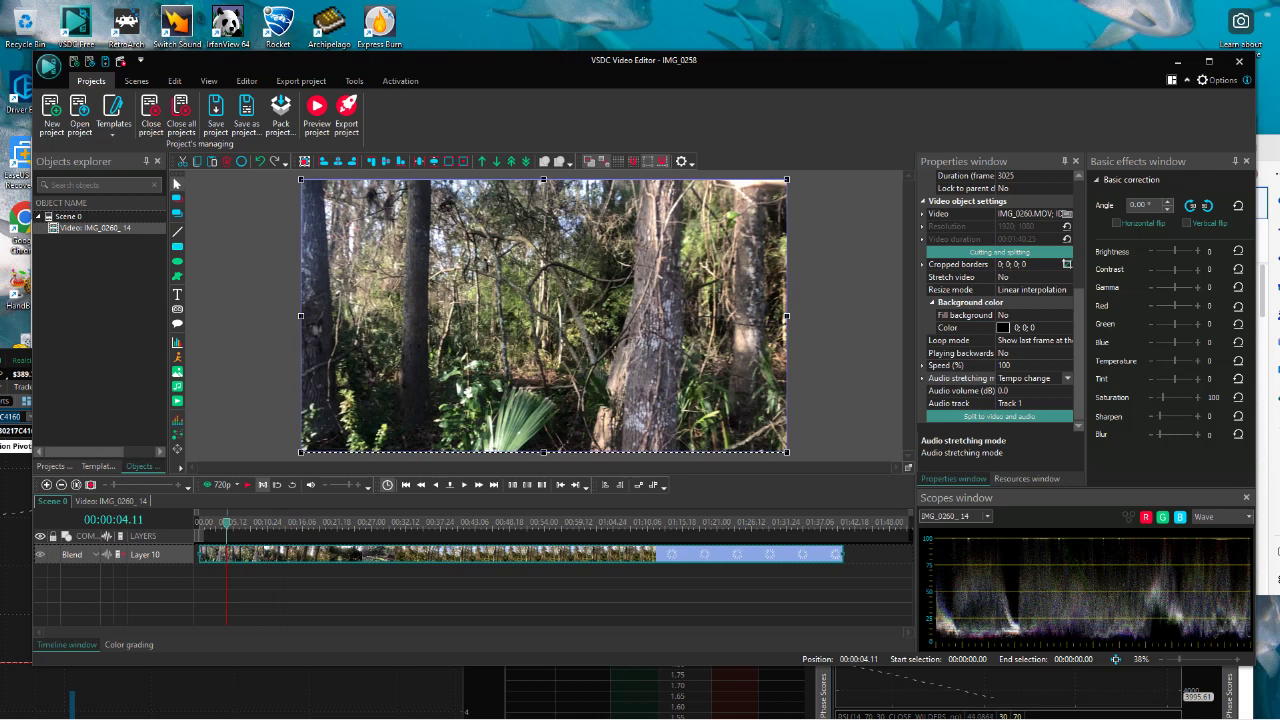
click(221, 522)
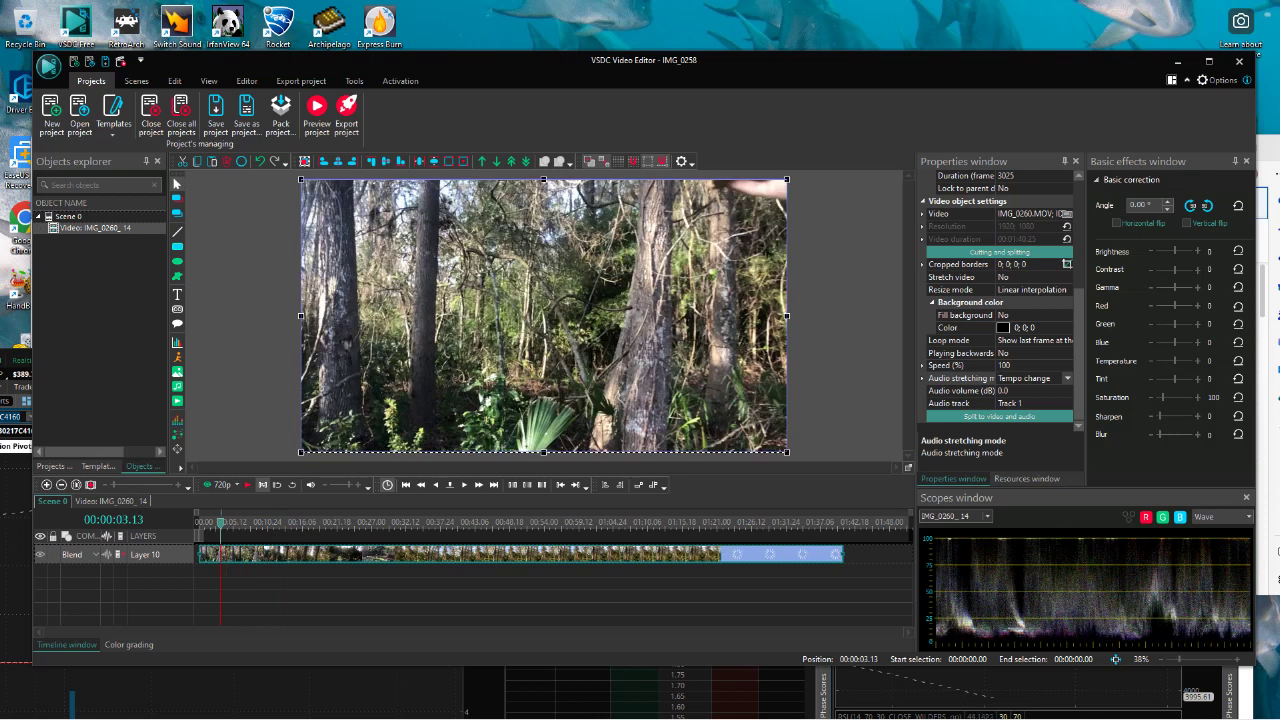
click(215, 522)
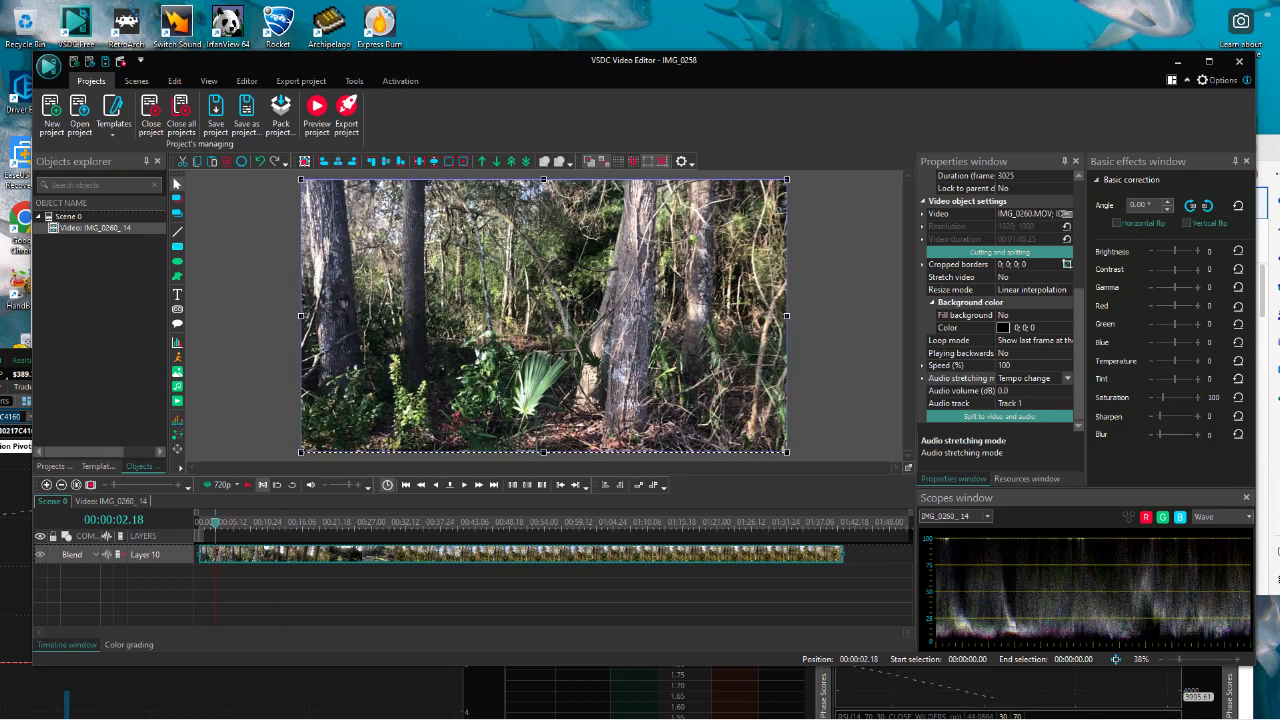
click(201, 522)
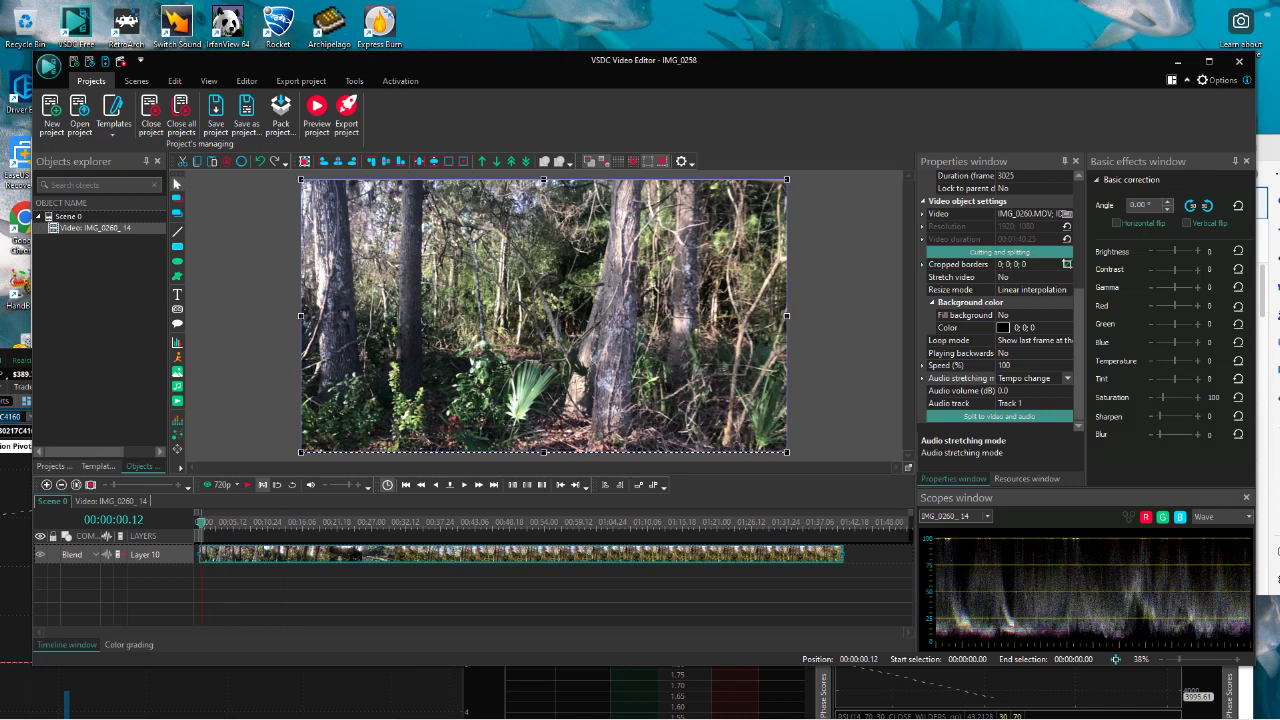
click(200, 522)
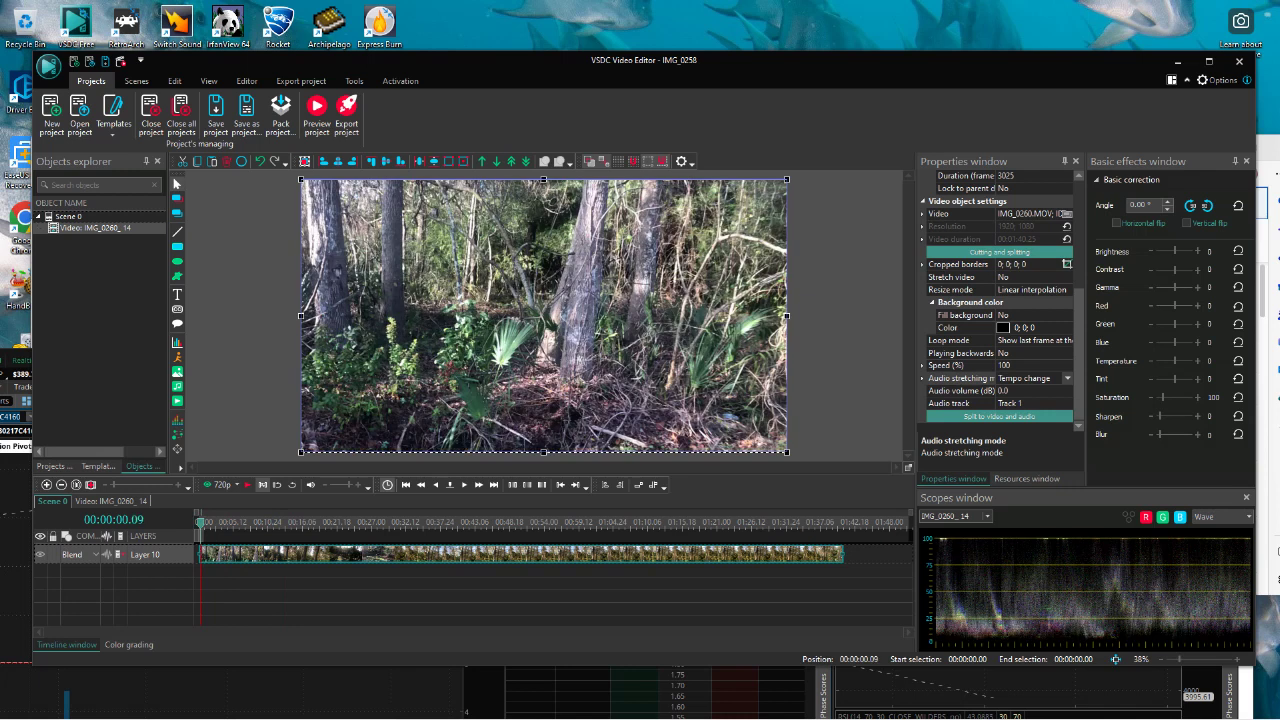
Play the IMG_0260 clip from near its start, stop at 00:00:02.08, and split it there.
click(237, 485)
click(248, 485)
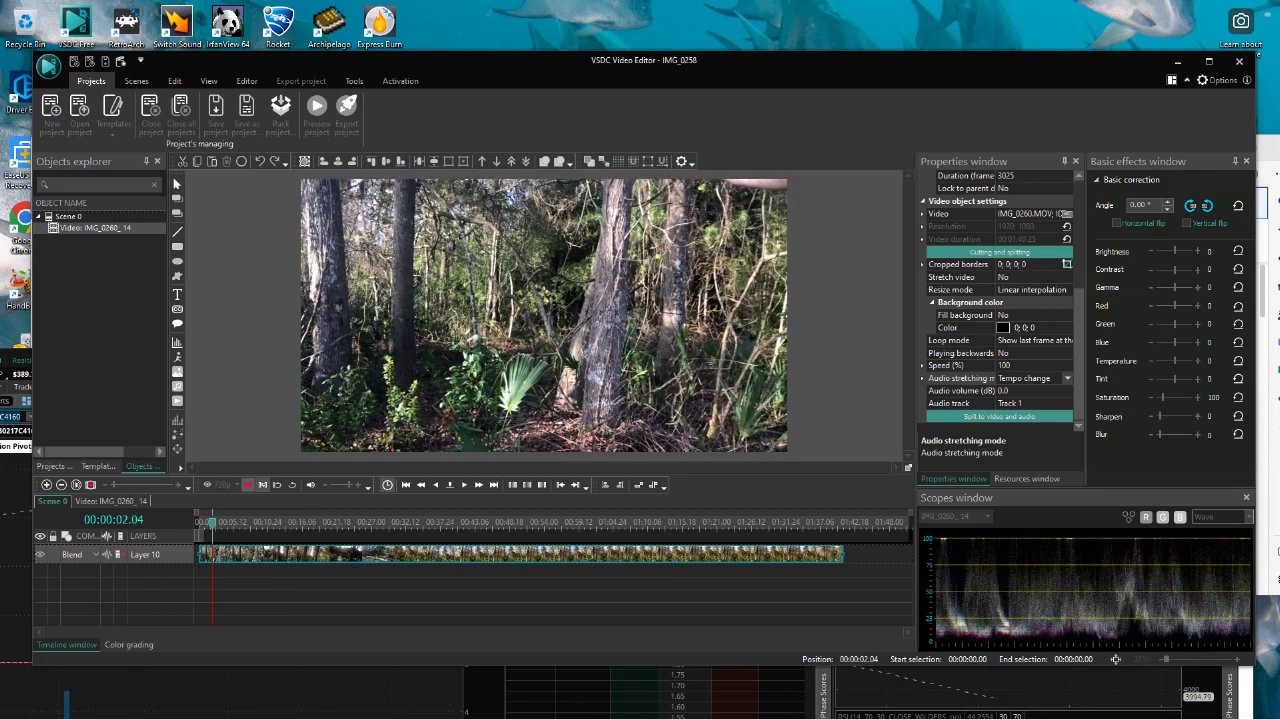
key(space)
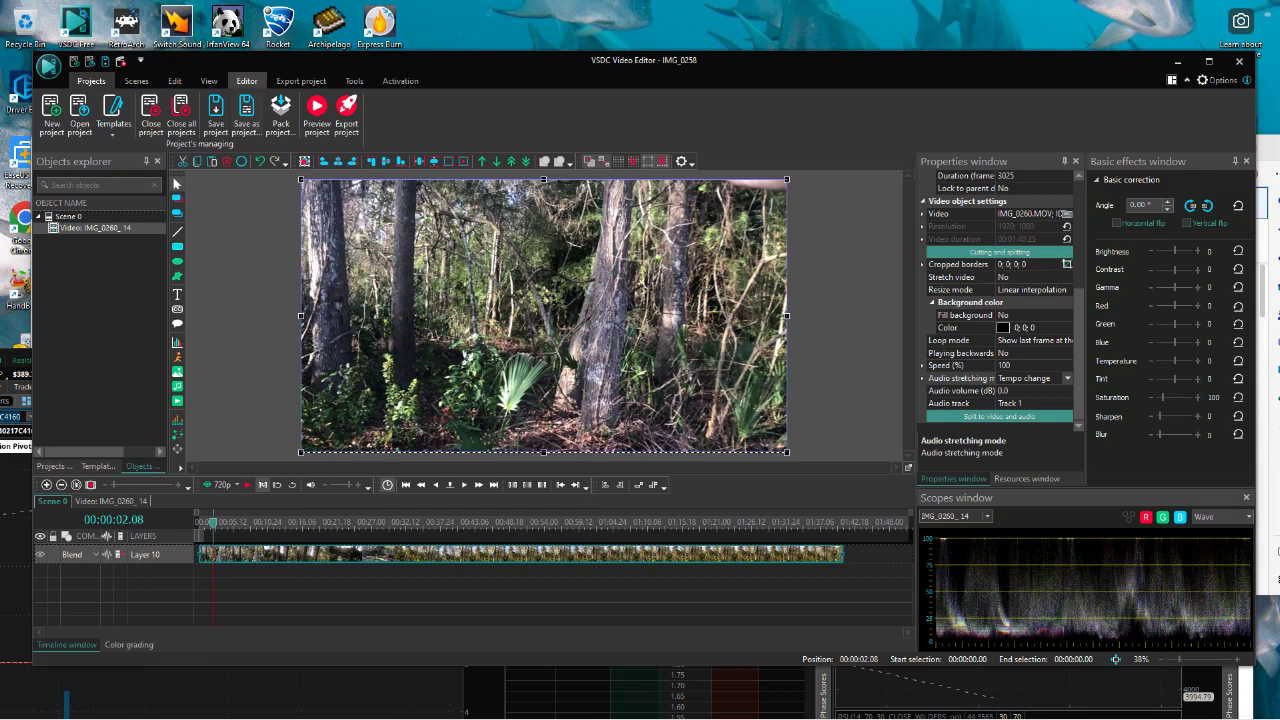
click(246, 81)
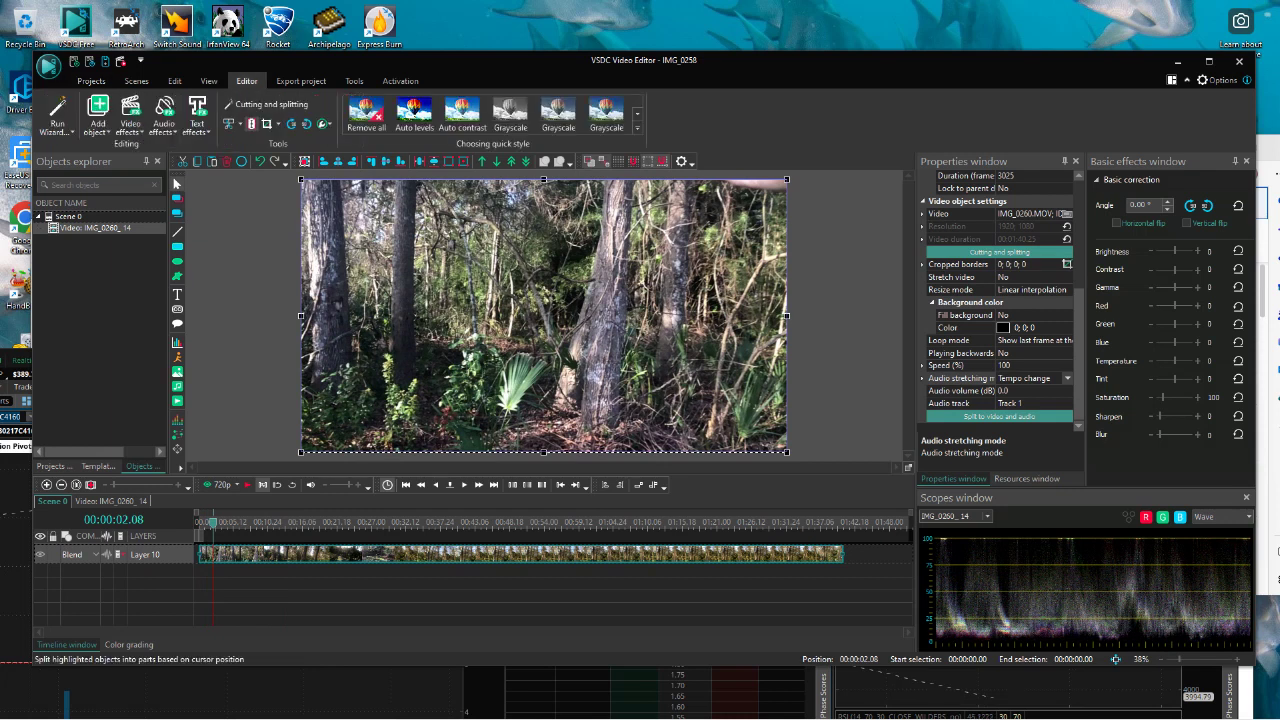
click(265, 104)
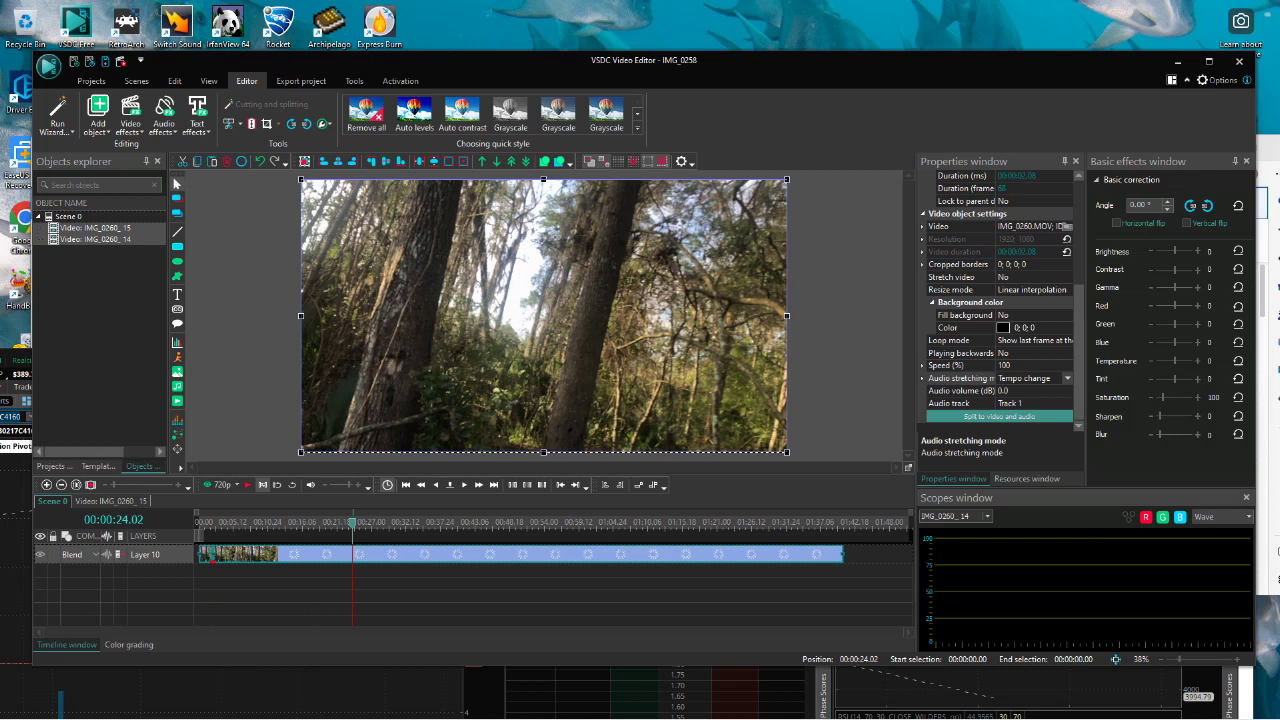
Scrub through the first 38 seconds of the IMG_0260 clip to examine where its unwanted section after the opening ends.
click(312, 522)
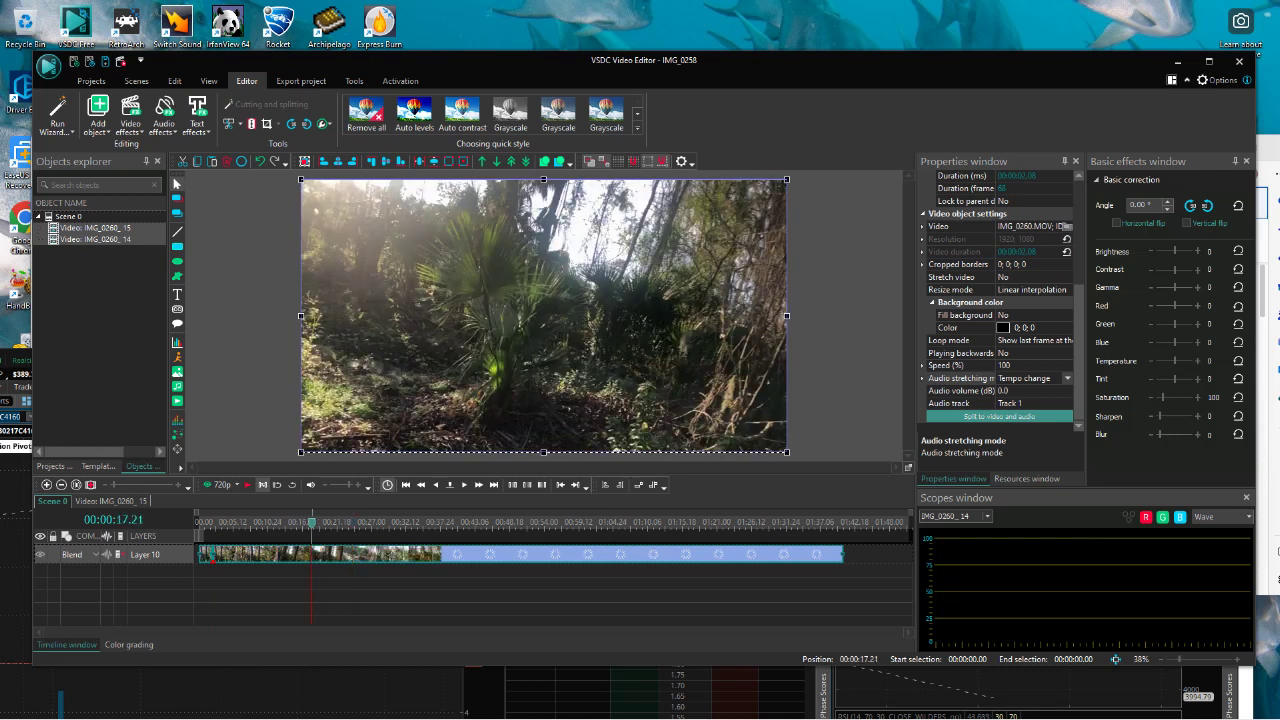
click(290, 522)
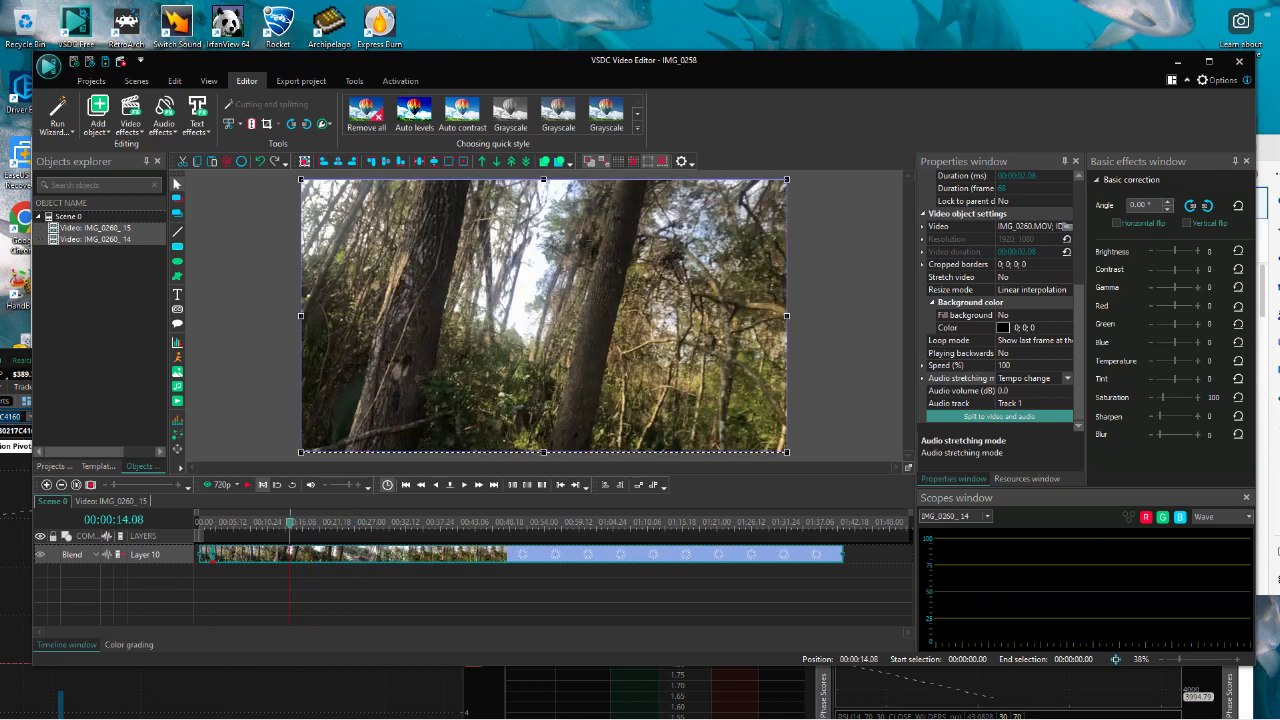
click(277, 522)
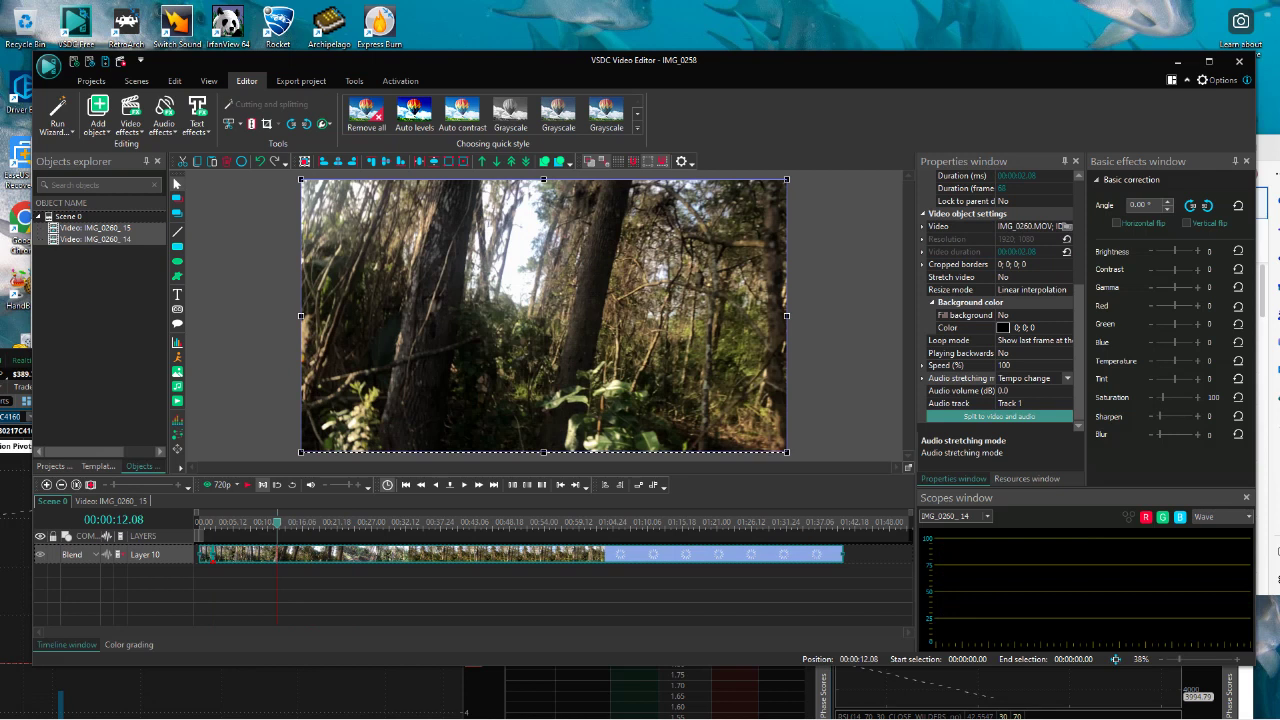
click(256, 522)
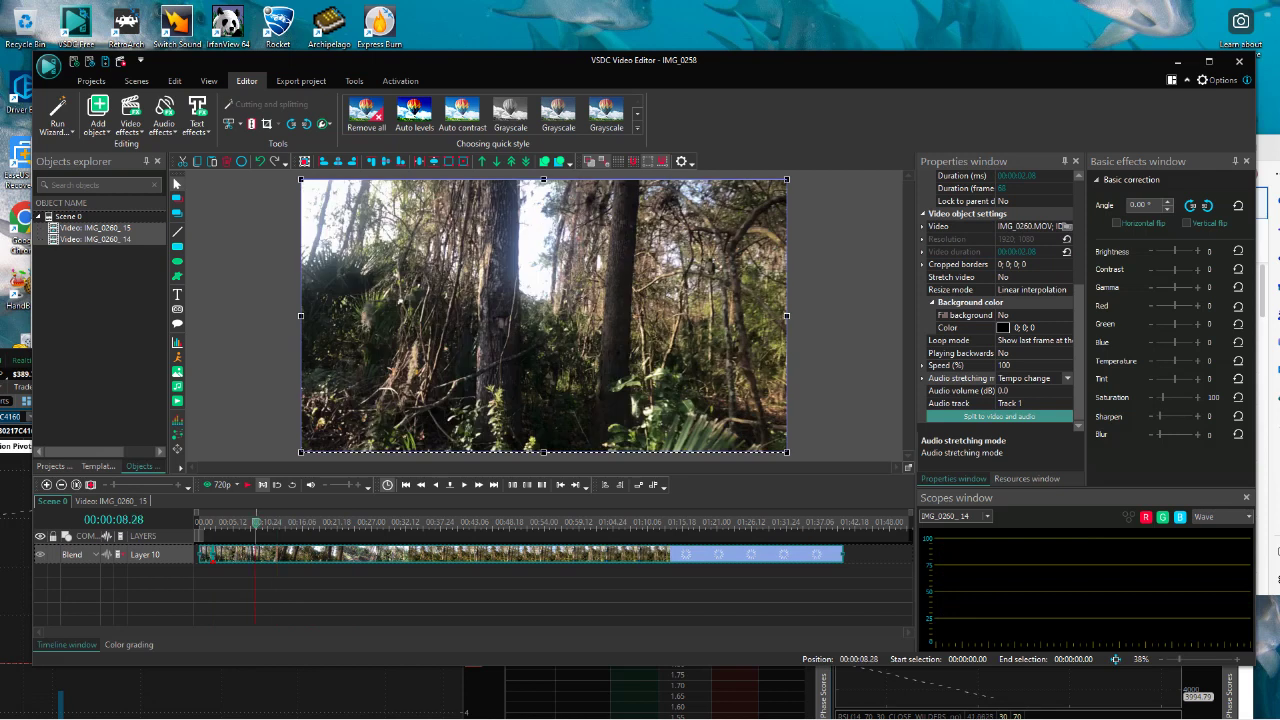
click(245, 522)
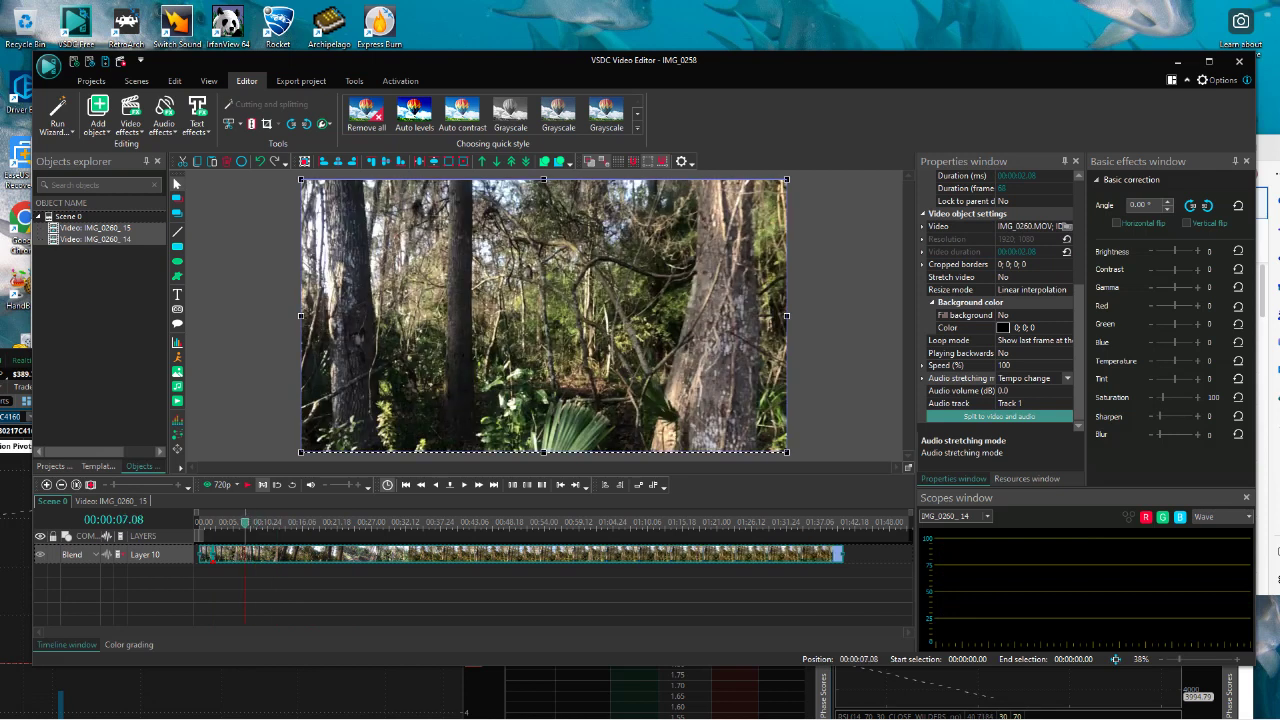
click(235, 522)
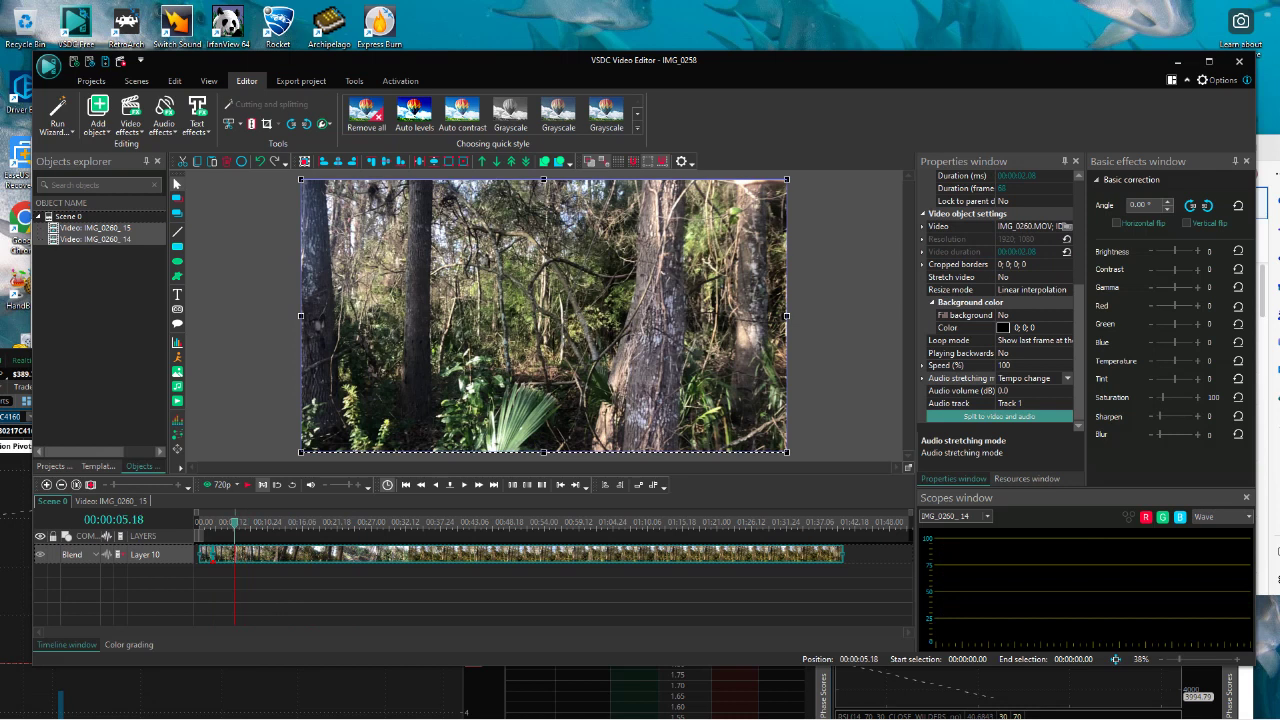
drag(235, 523, 215, 523)
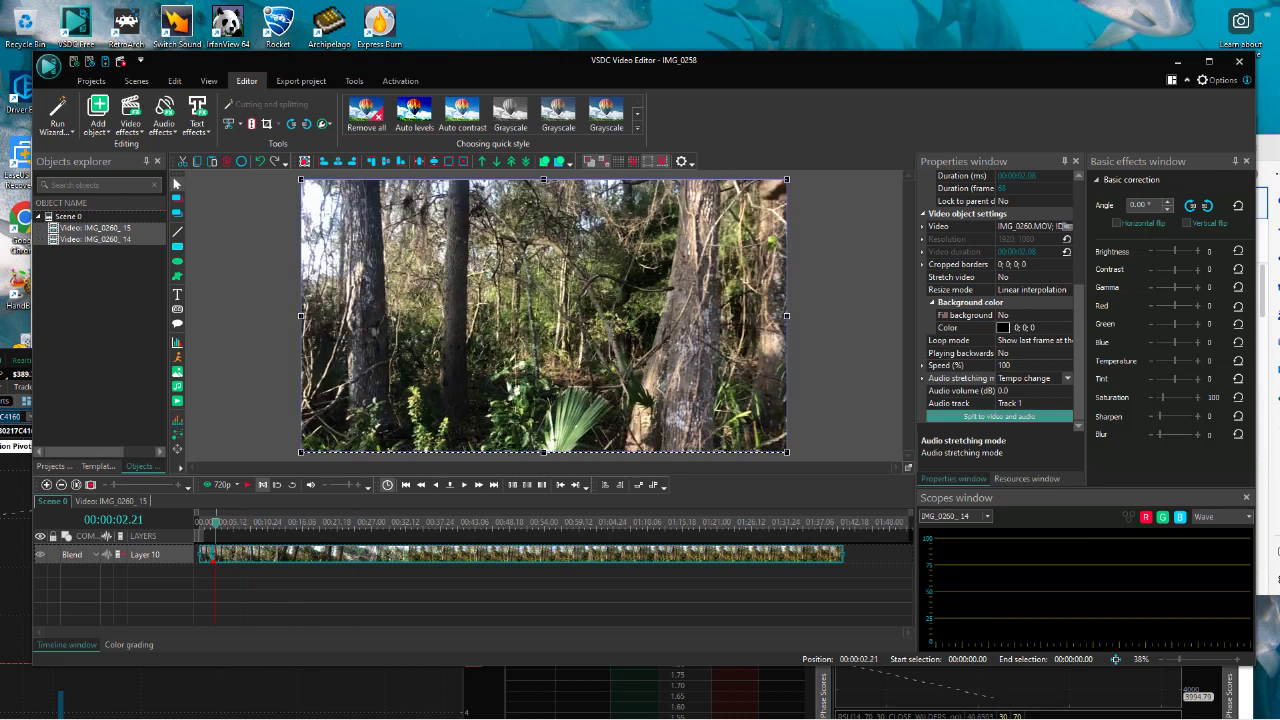
click(411, 523)
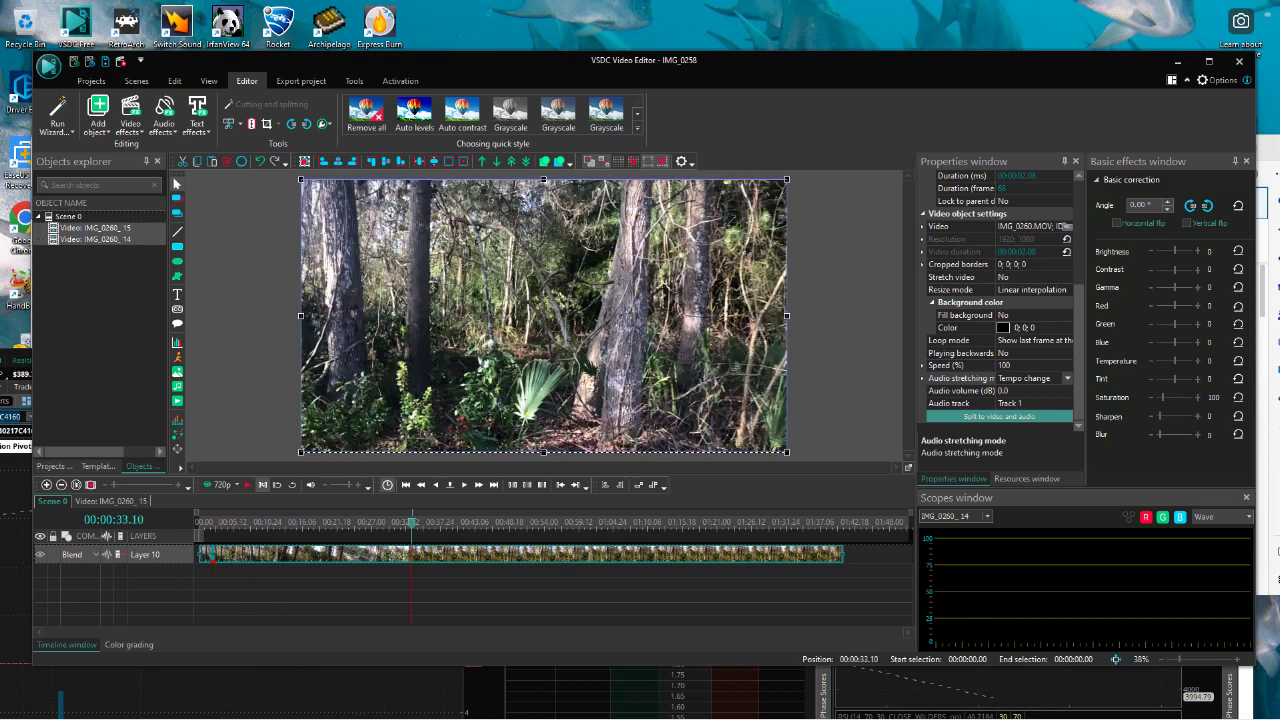
drag(411, 523, 440, 523)
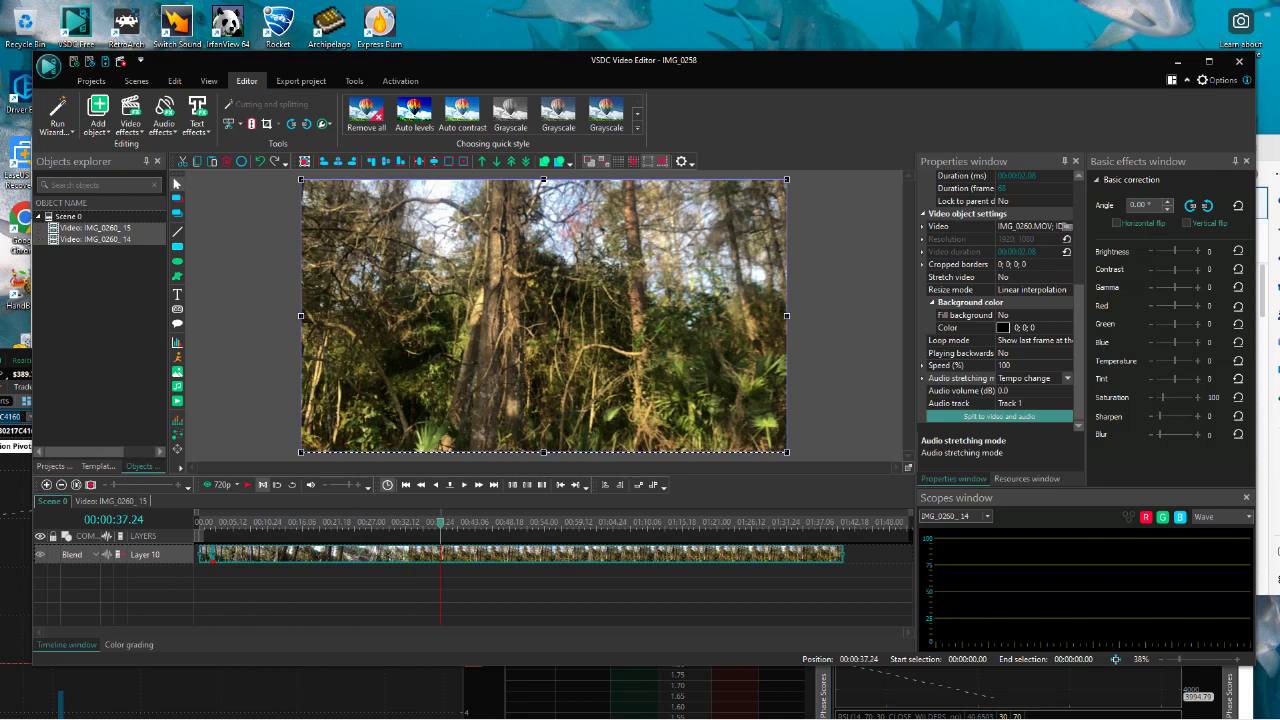
click(352, 523)
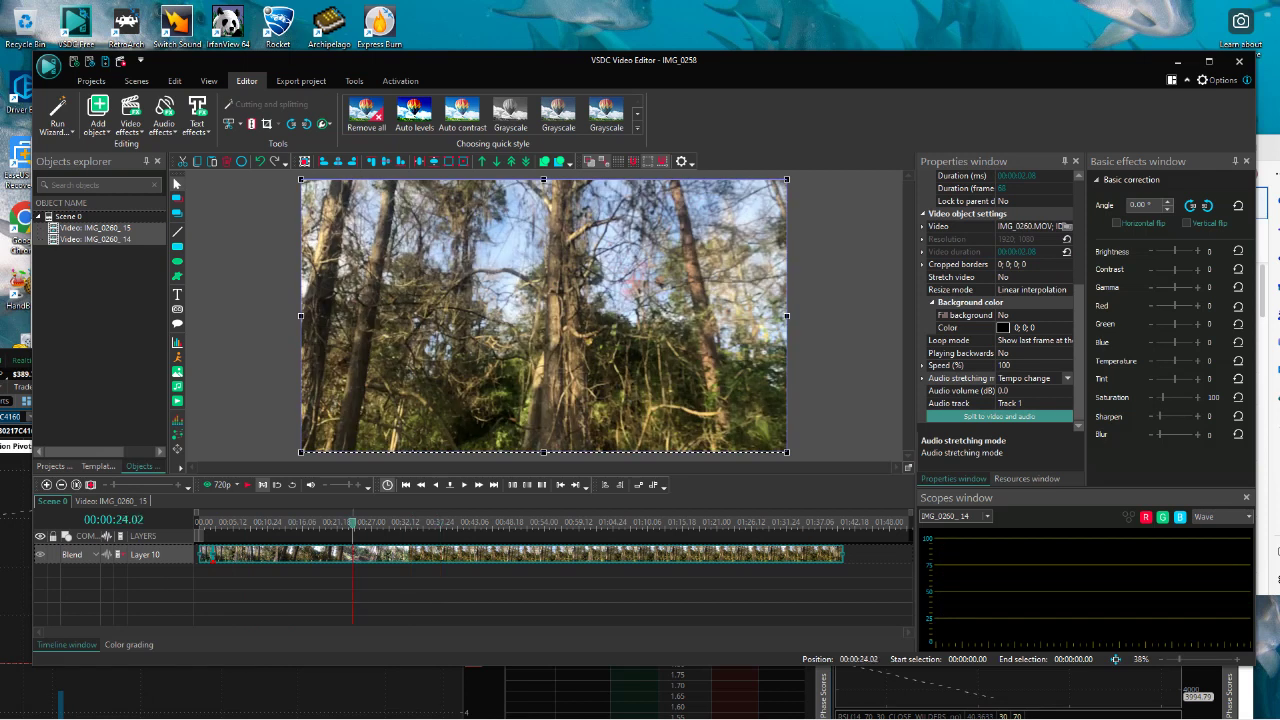
drag(352, 523, 331, 523)
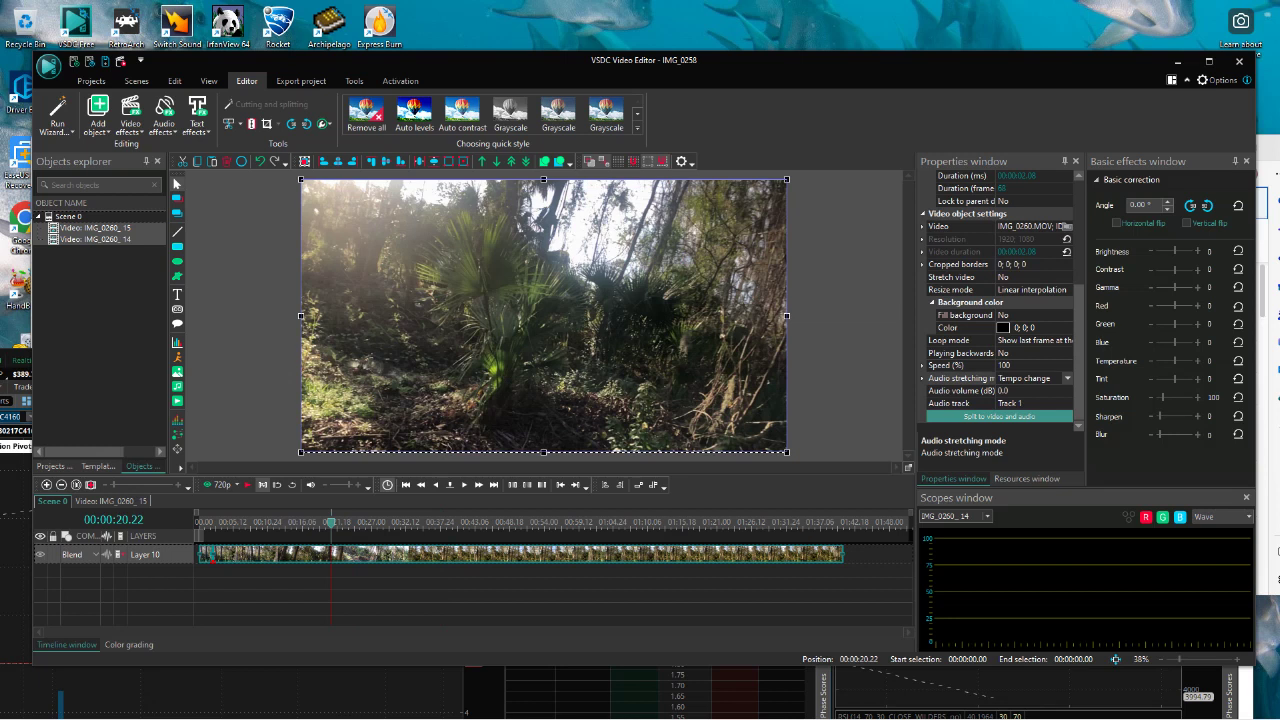
click(312, 522)
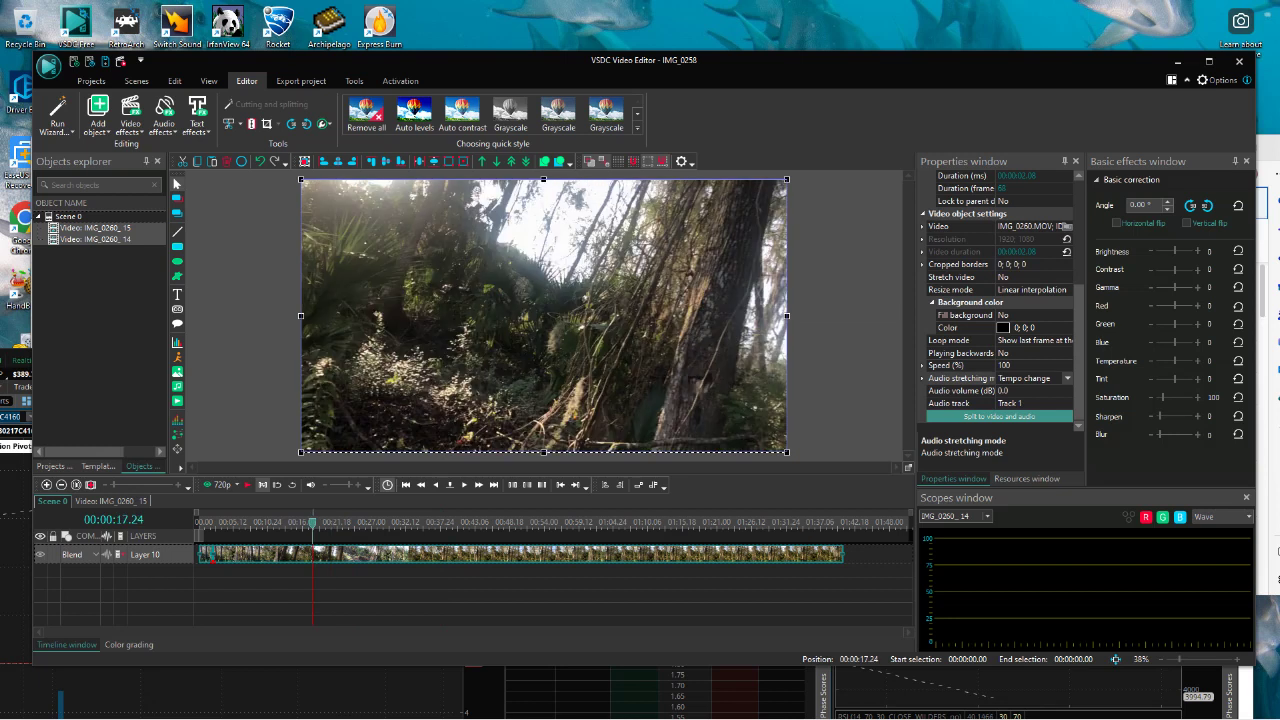
click(297, 522)
click(272, 522)
click(255, 522)
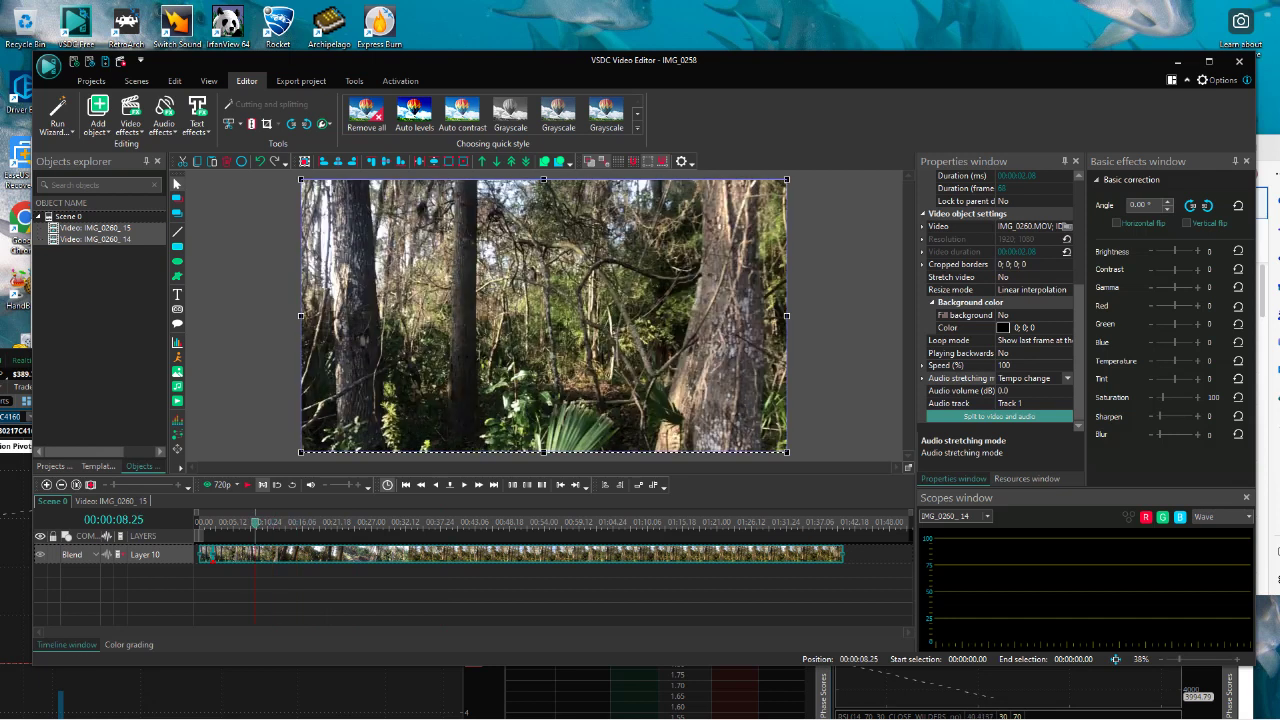
Play the IMG_0260 clip, step back through its middle part, stop at 00:00:44.12, and split the second clip there.
click(248, 485)
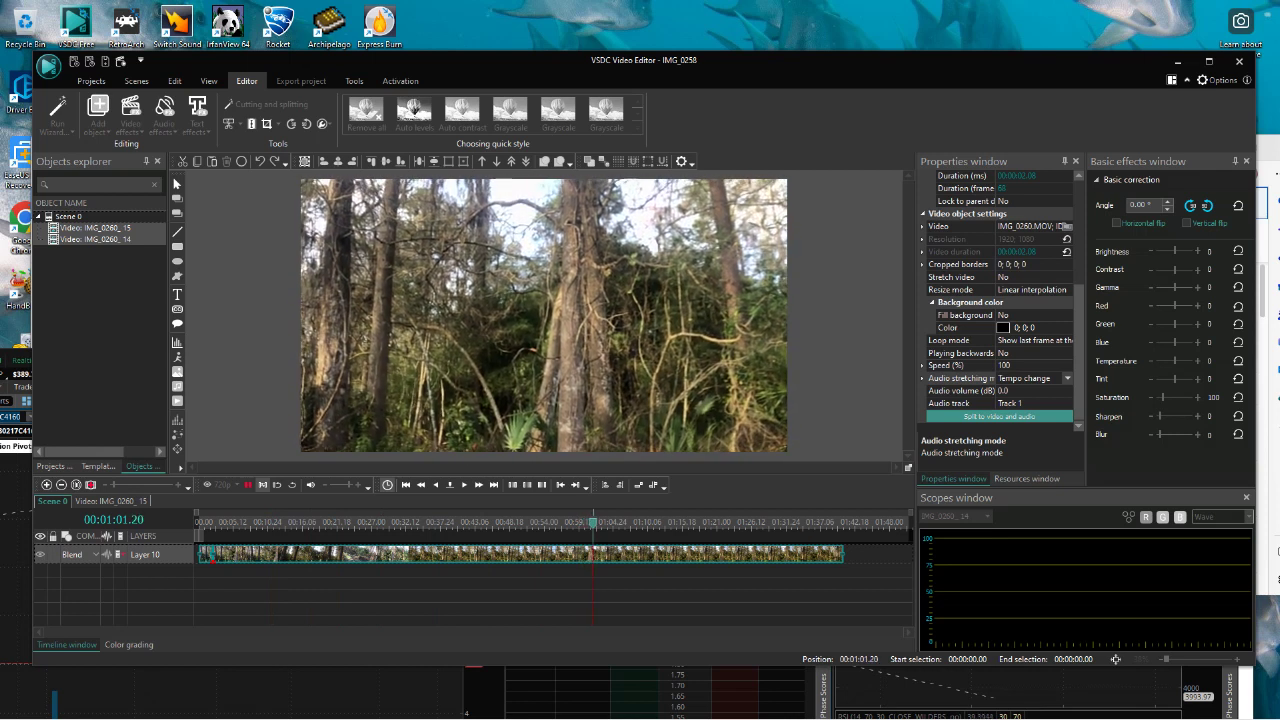
click(565, 522)
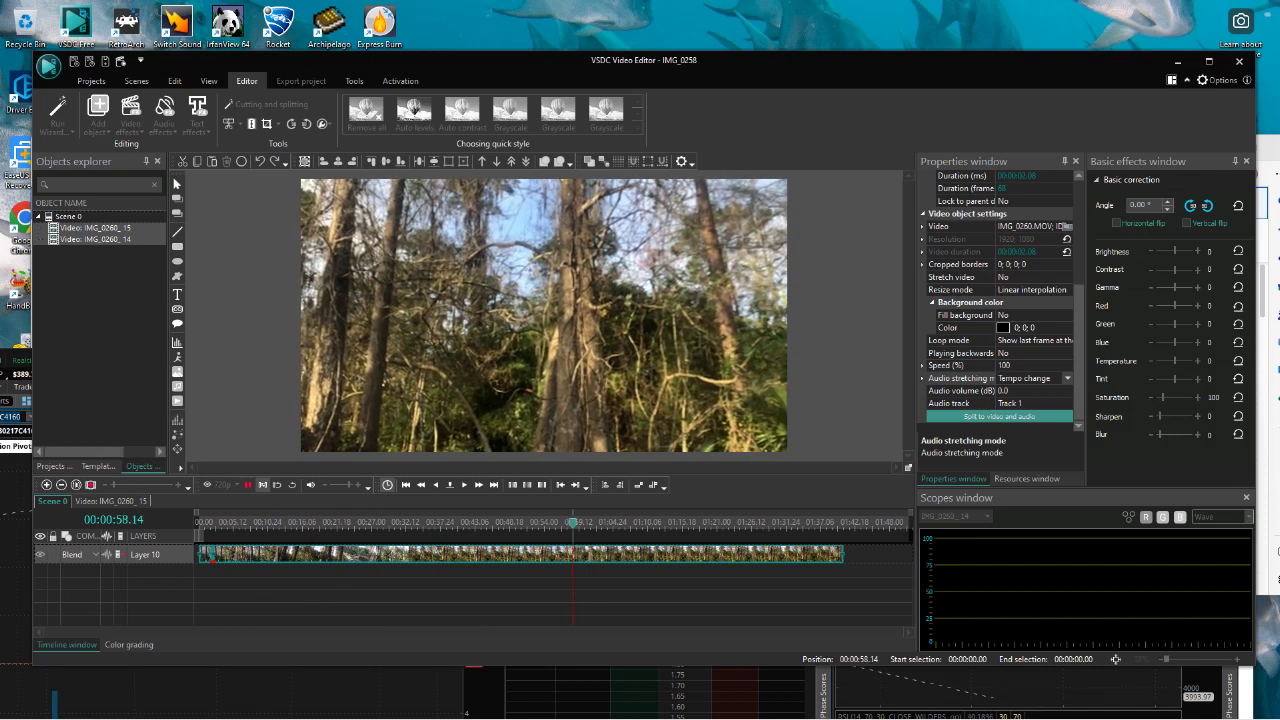
click(534, 522)
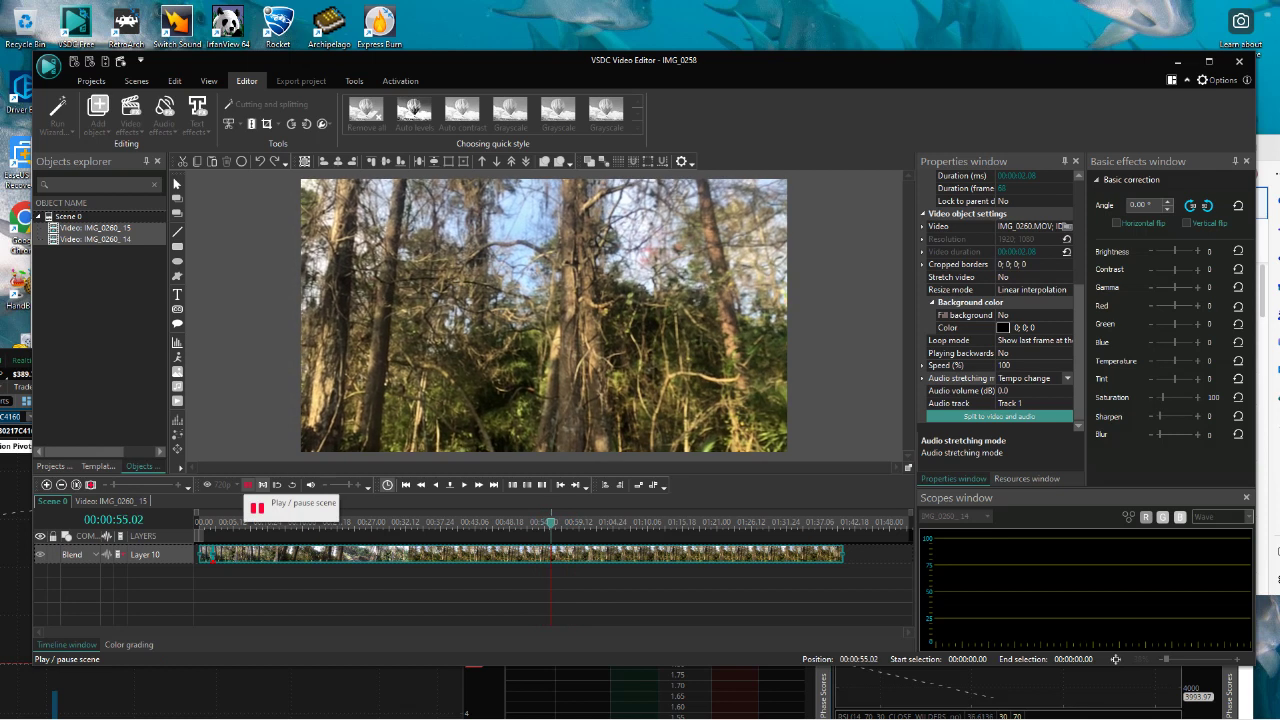
click(492, 522)
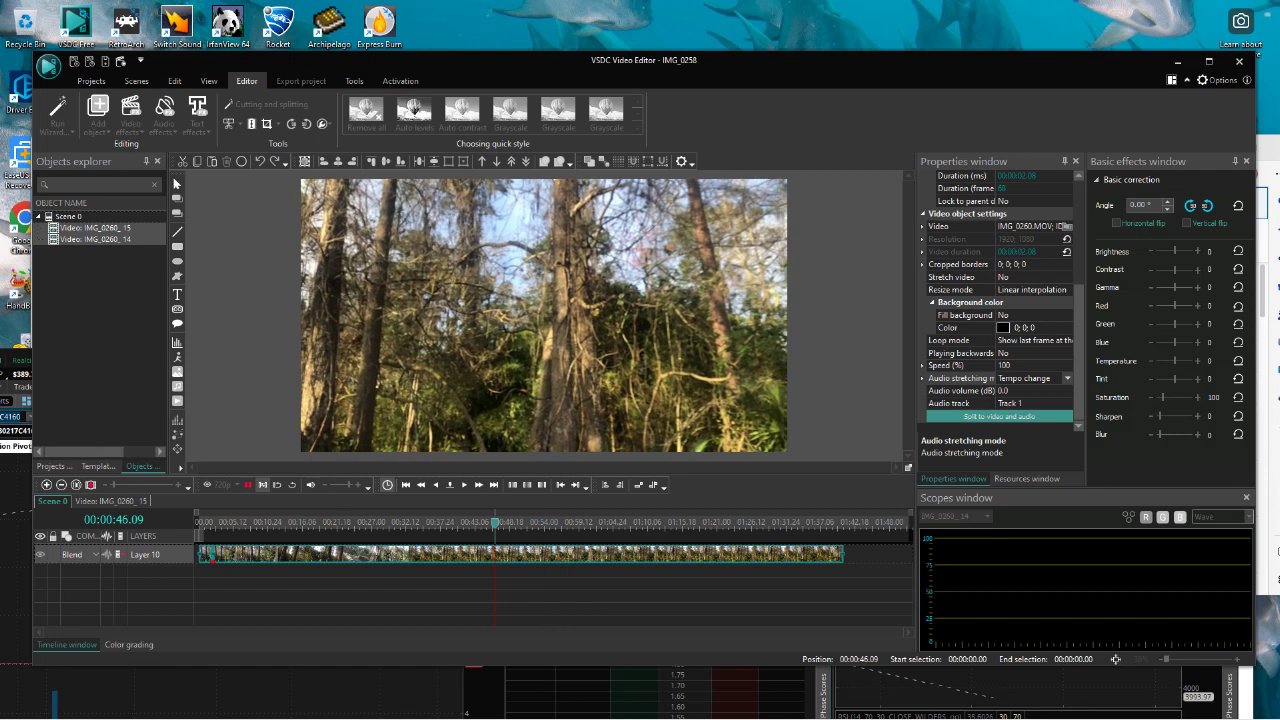
click(481, 522)
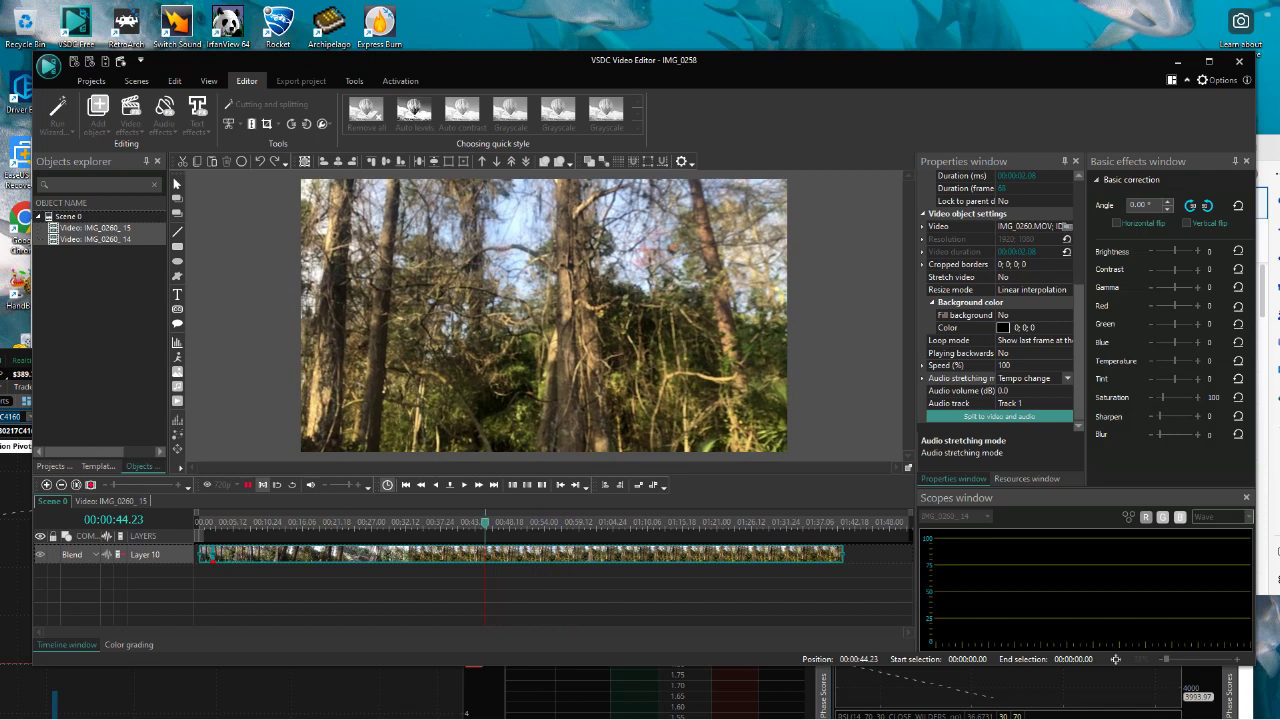
key(space)
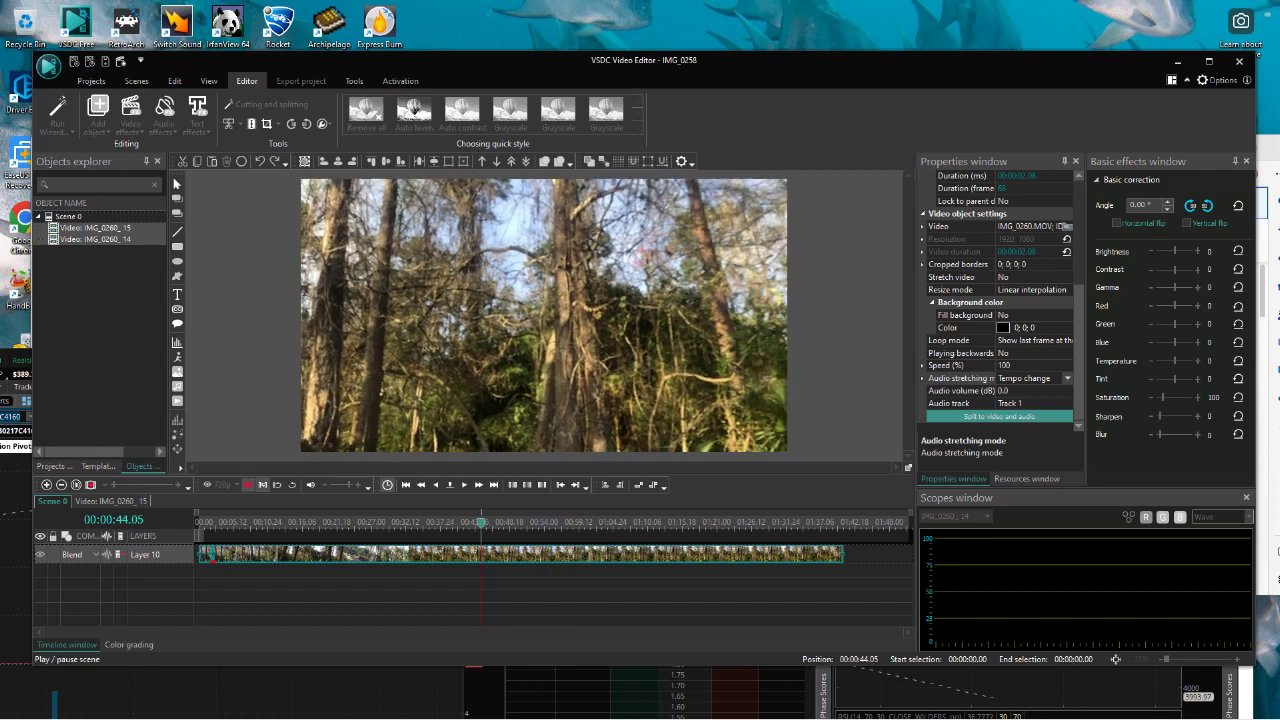
key(space)
key(shift+x)
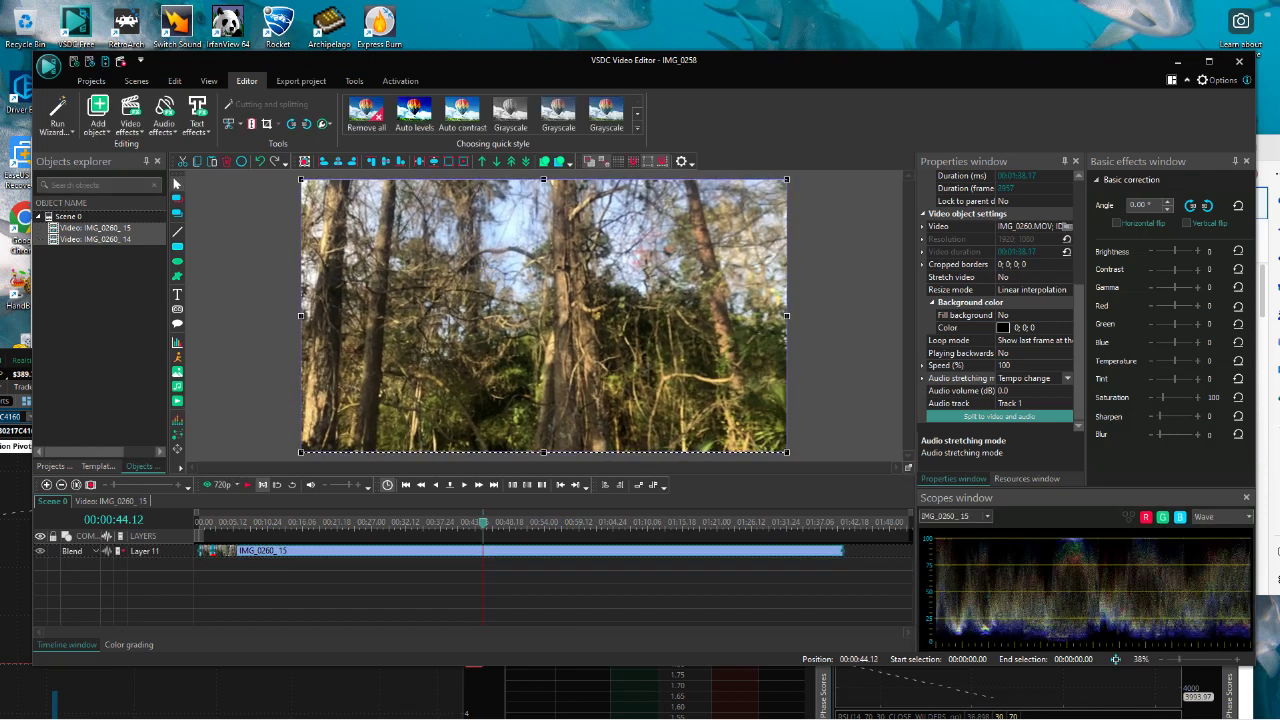
key(Escape)
click(520, 551)
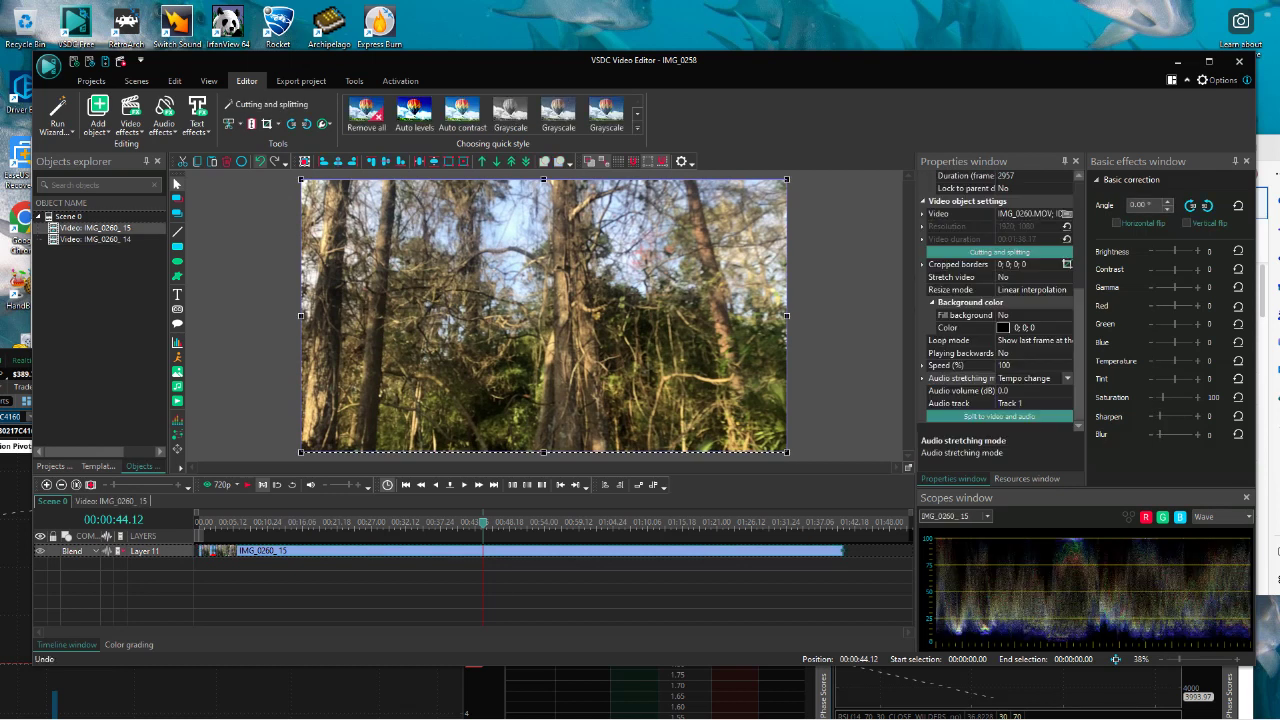
click(228, 124)
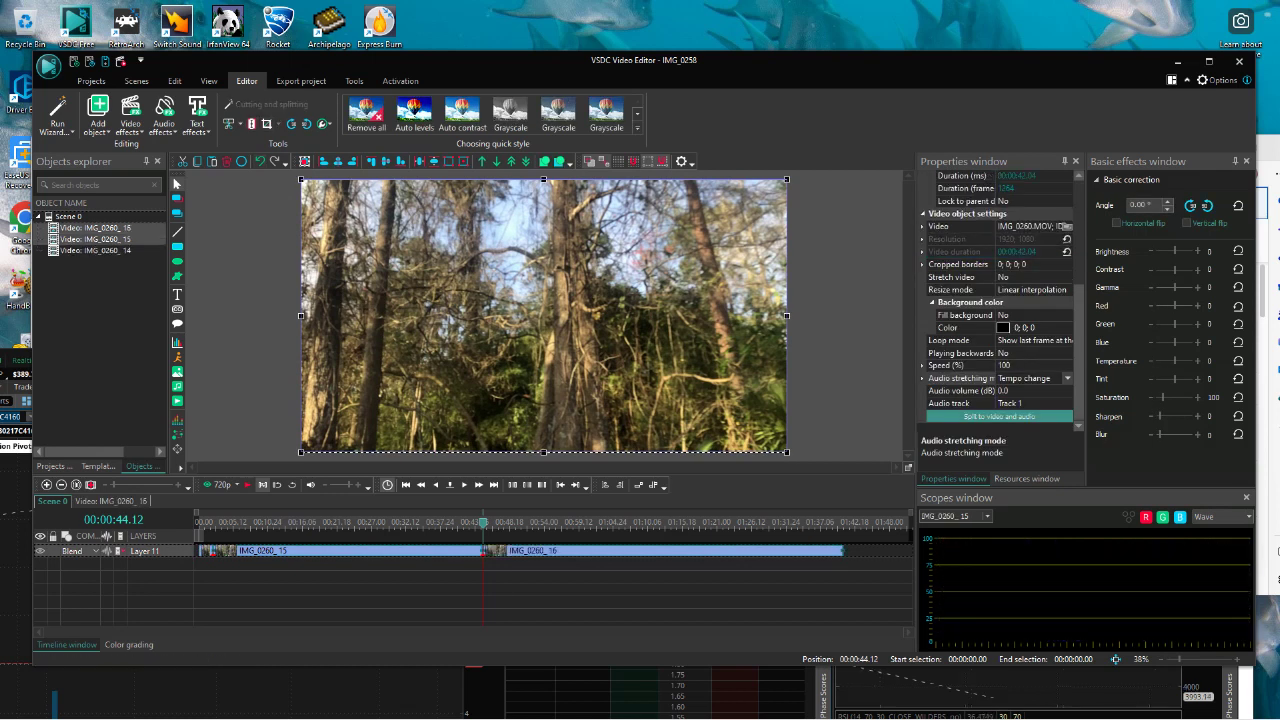
Delete the IMG_0260 section between the short opening clip and the split at 00:00:44.12.
click(380, 590)
click(380, 551)
key(Delete)
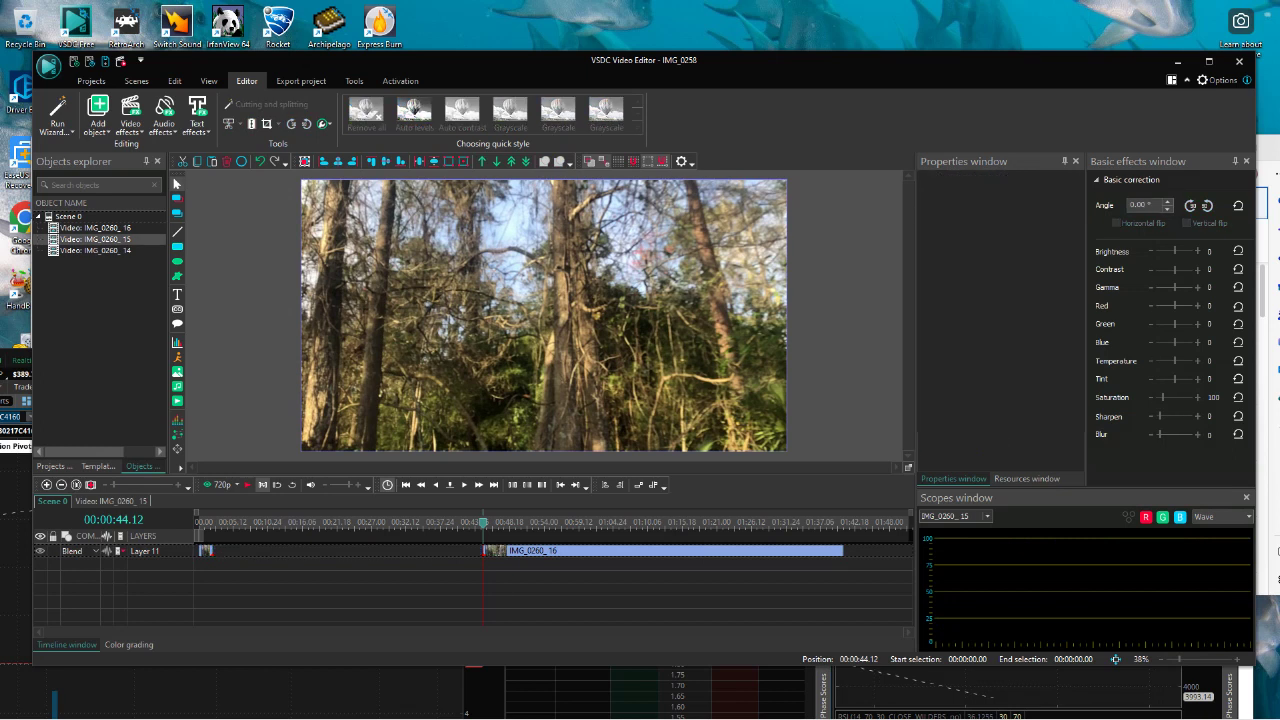
Add a fade-out transparency effect at the end of the short opening clip of IMG_0260.
click(205, 550)
right_click(207, 551)
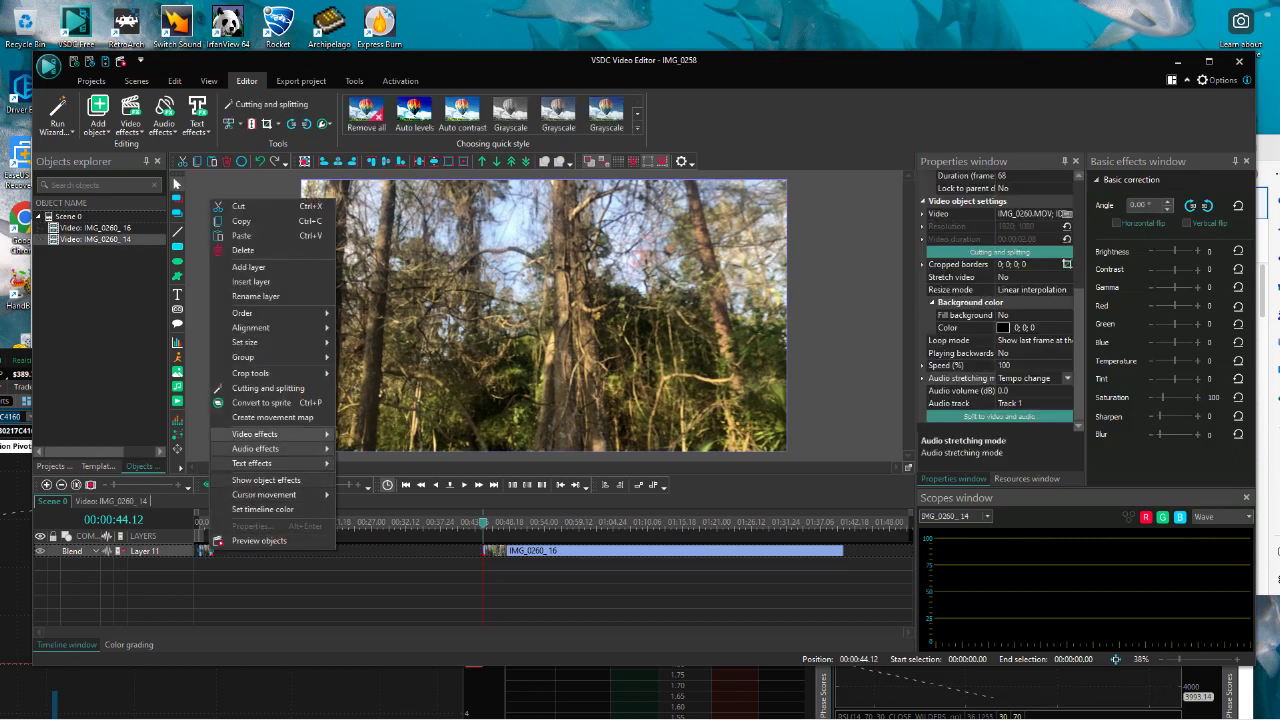
mouse_move(256, 434)
mouse_move(378, 497)
click(466, 513)
click(766, 428)
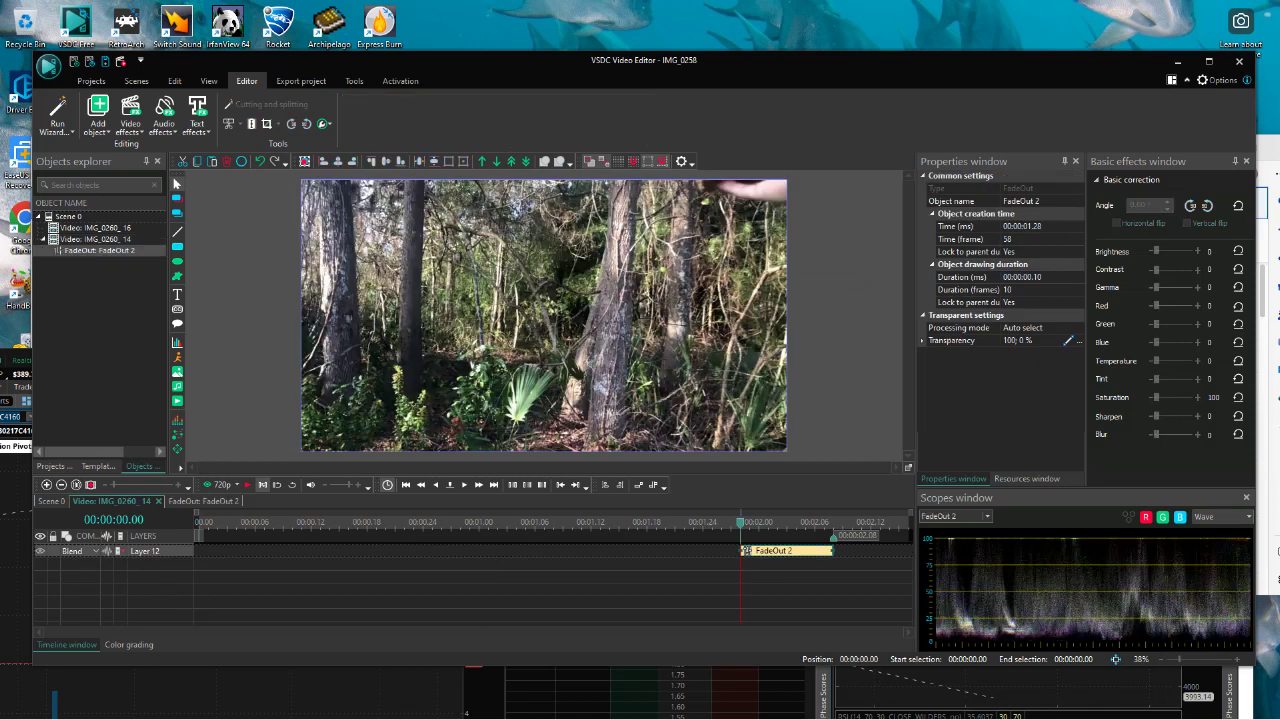
Extend the fade-out back to start at 00:00:01.09 so that it lasts 29 frames.
drag(742, 551, 592, 551)
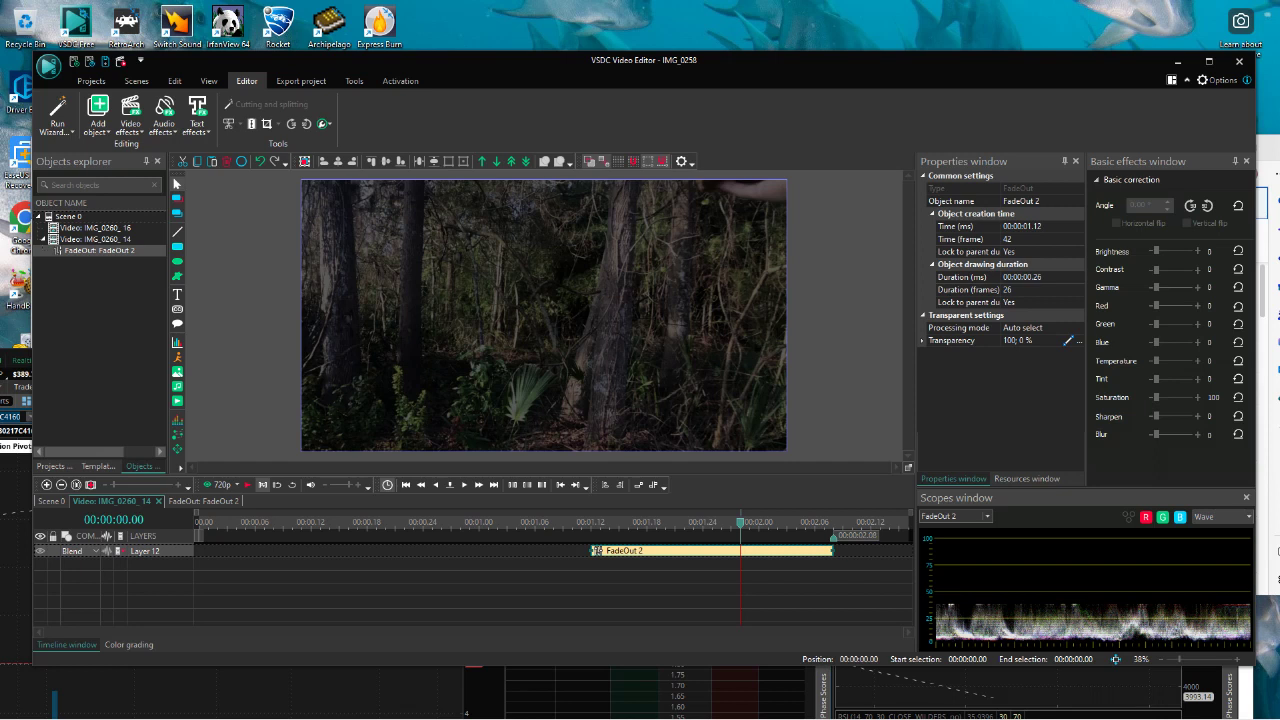
click(592, 590)
drag(592, 550, 564, 550)
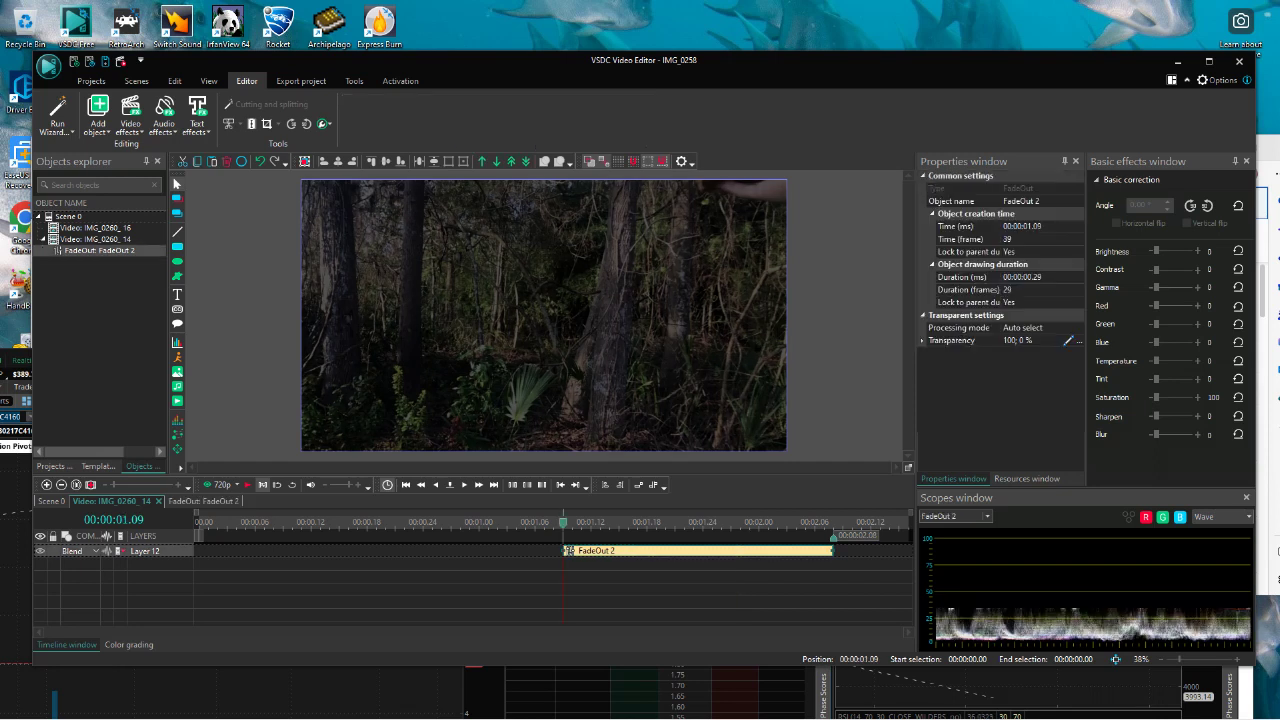
Return to Scene 0, move the long remaining clip to a new layer starting at 00:00:01.09, and play the transition.
click(51, 501)
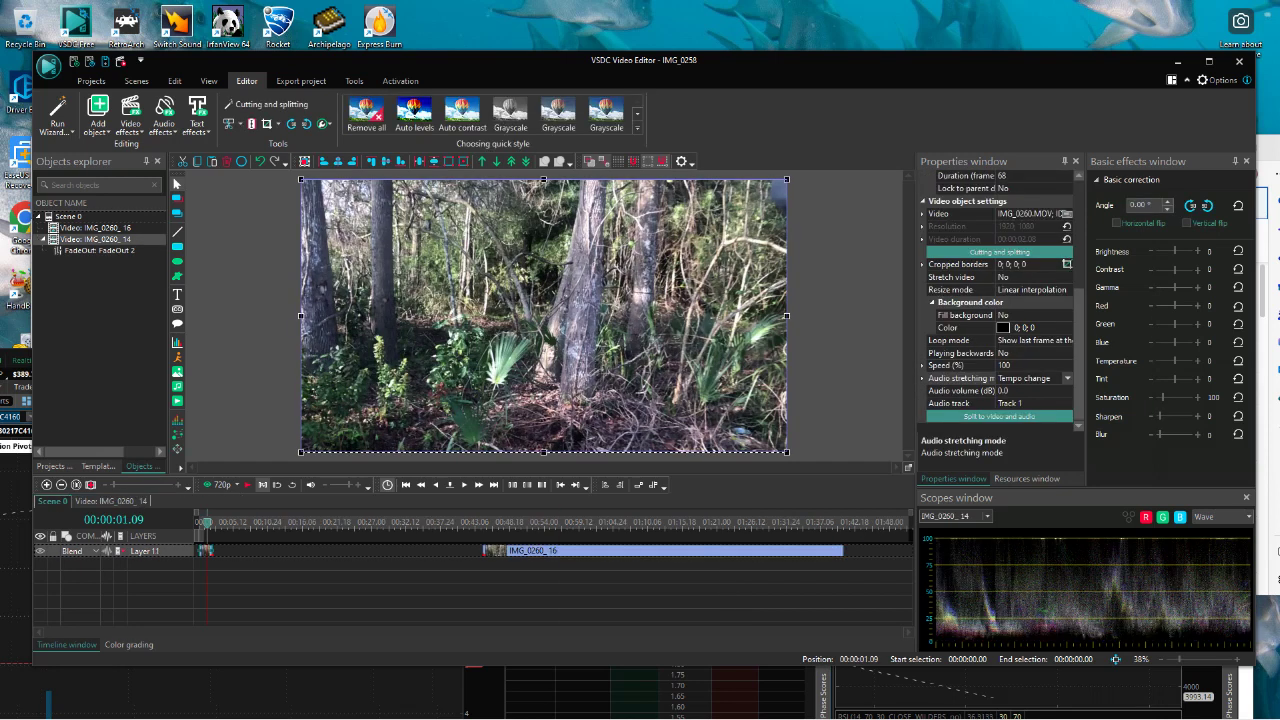
click(95, 228)
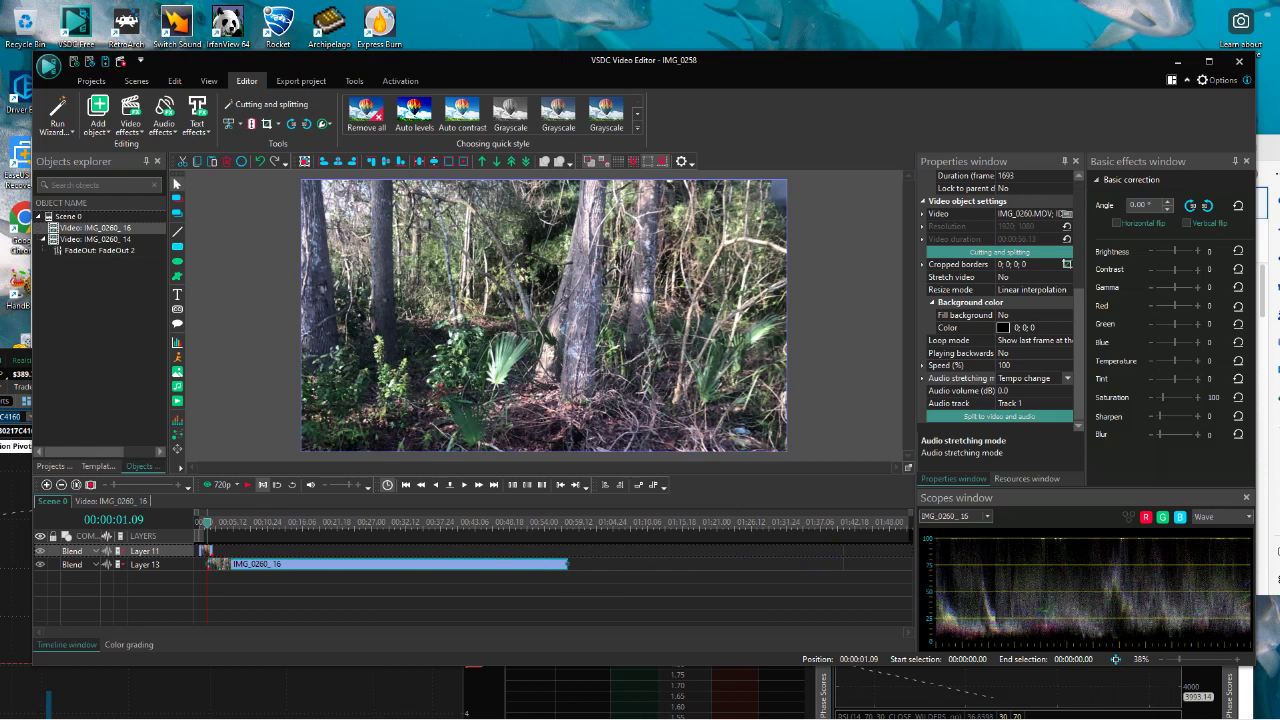
key(space)
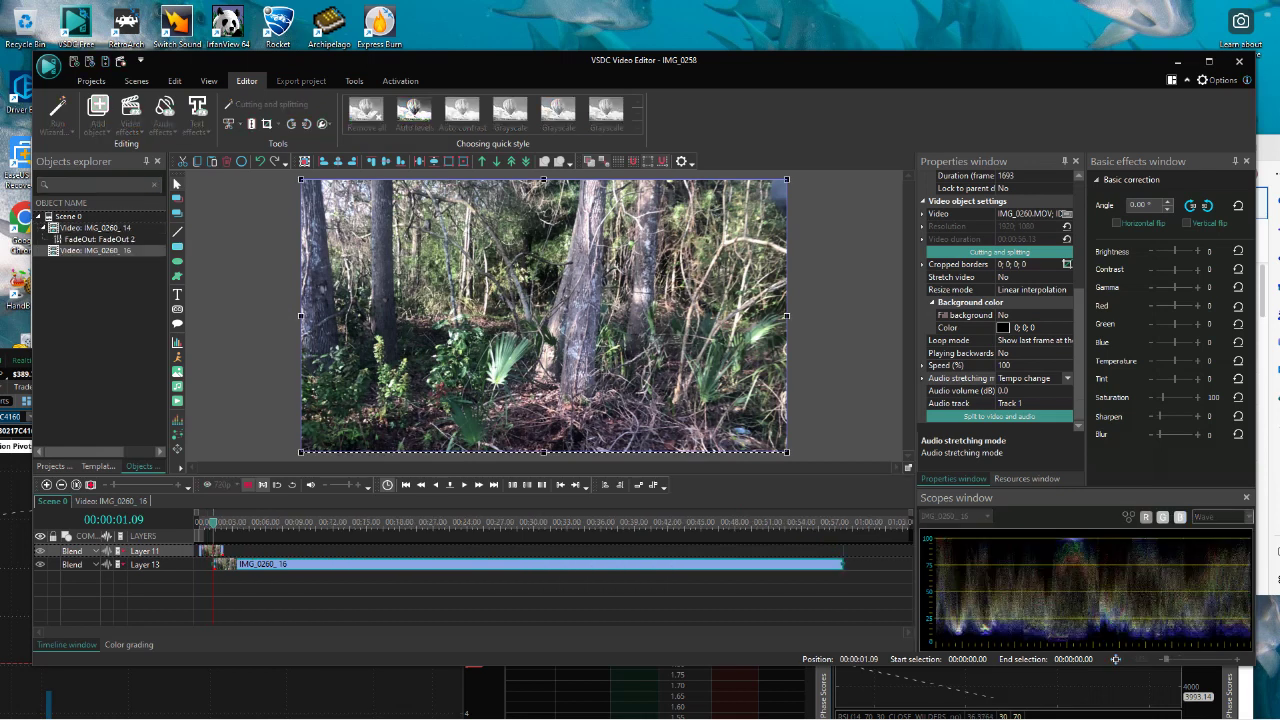
key(space)
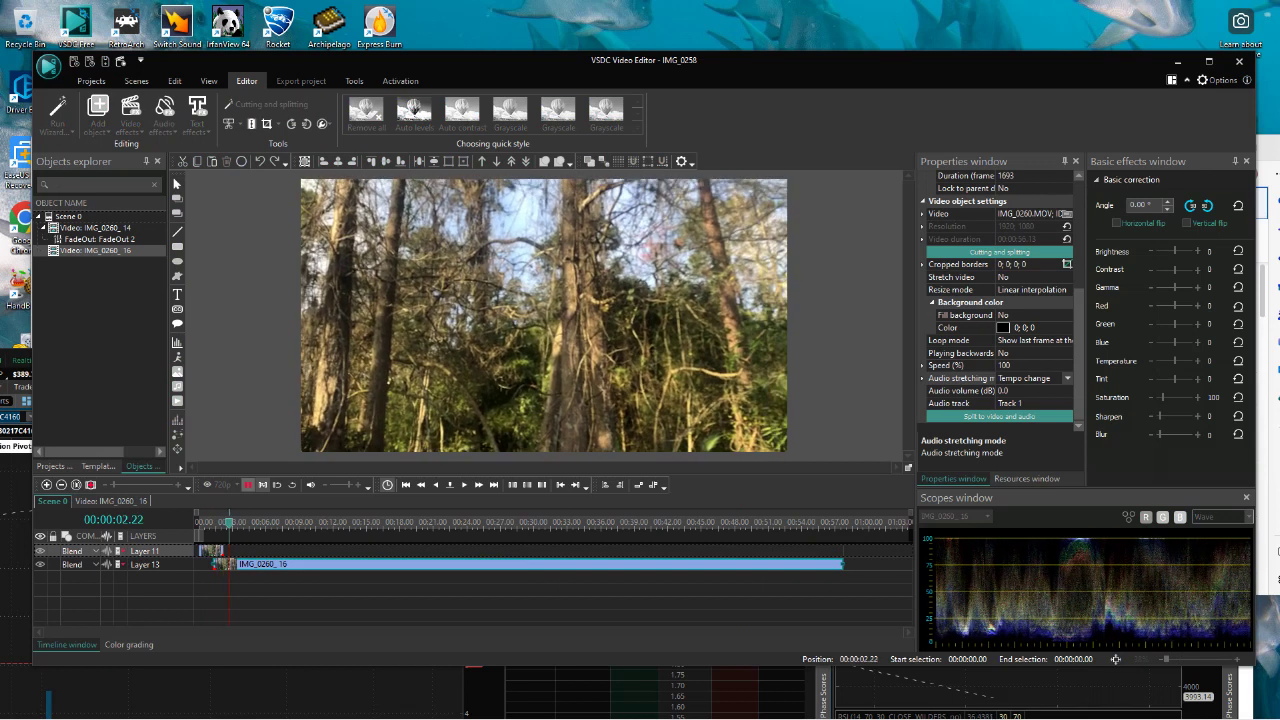
key(space)
right_click(246, 563)
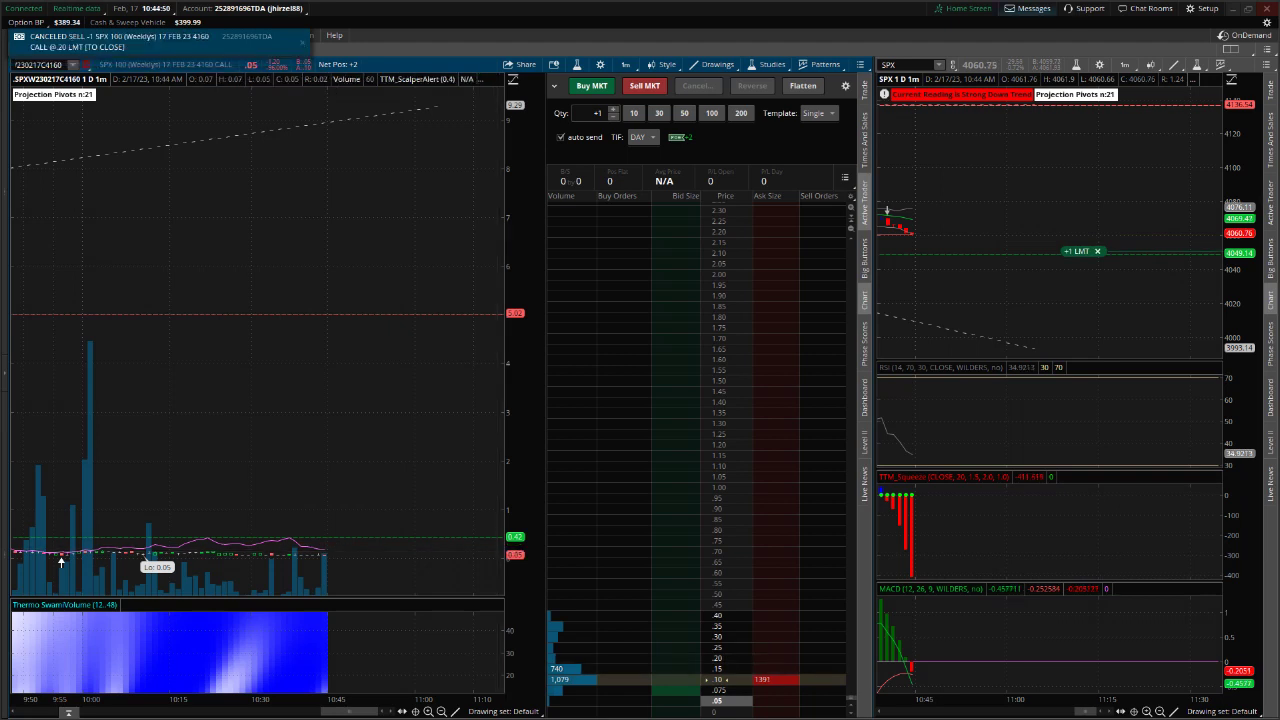
Switch to the trading platform, return from its education page to the charts, and view the SPX 4160 call's one-minute chart.
click(296, 35)
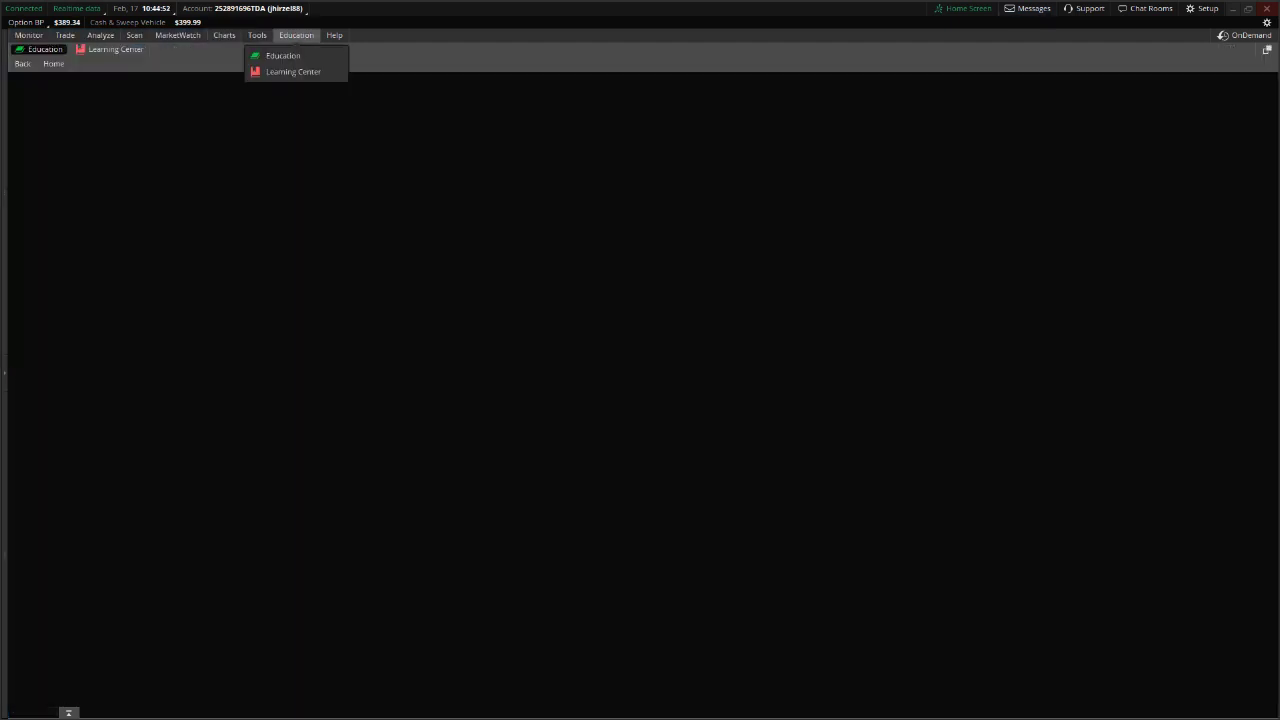
click(224, 35)
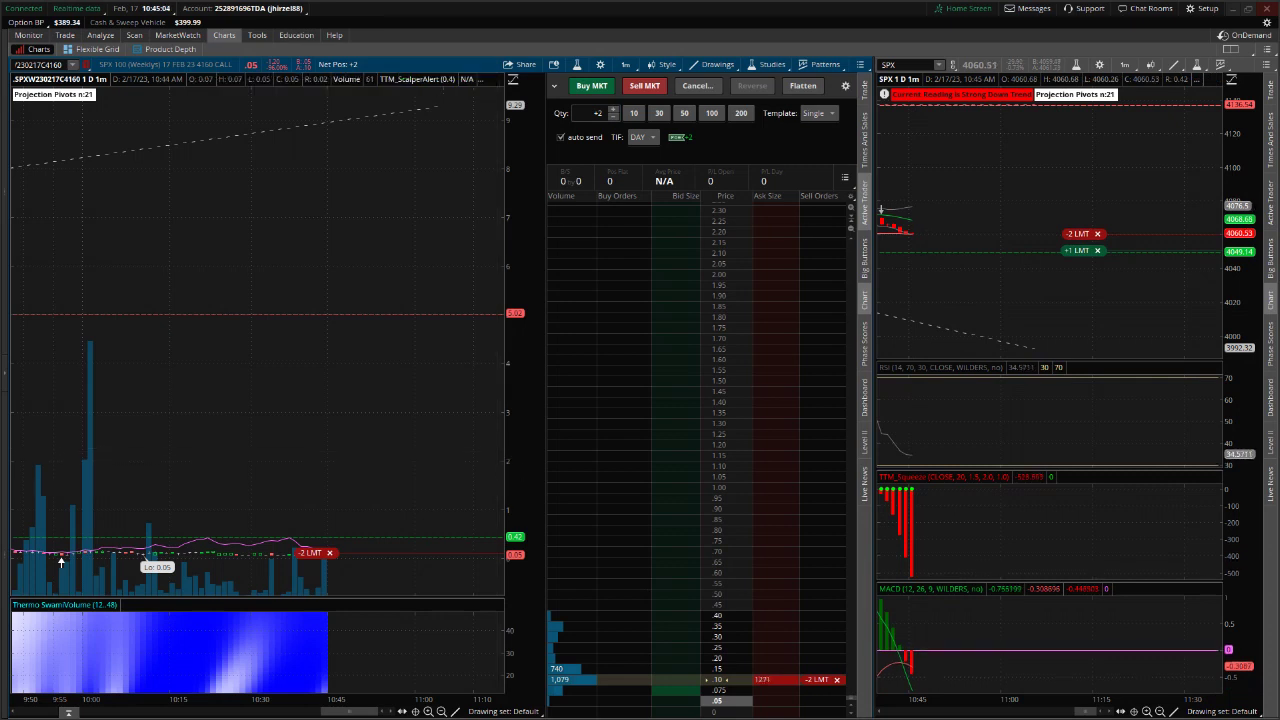
drag(61, 563, 55, 562)
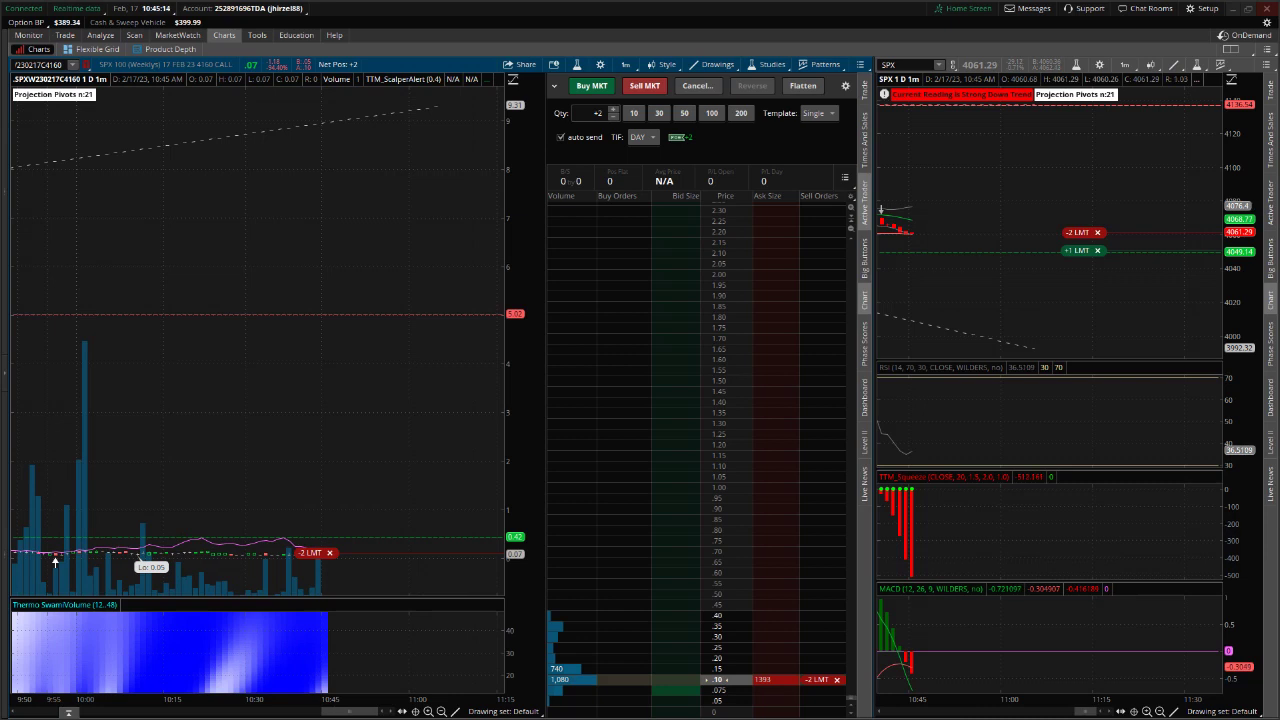
Return from the trading platform to VSDC Video Editor, maximize it, and play the start of the long IMG_0260 clip.
click(1248, 9)
click(644, 60)
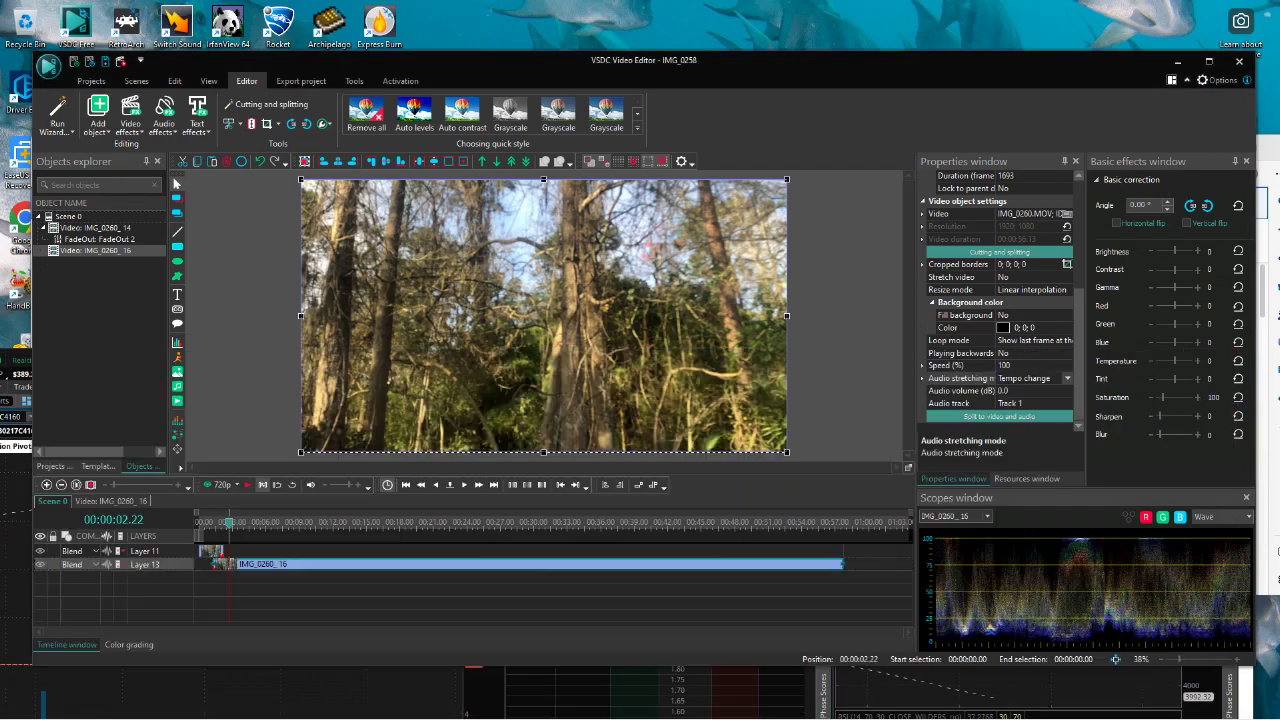
click(1209, 62)
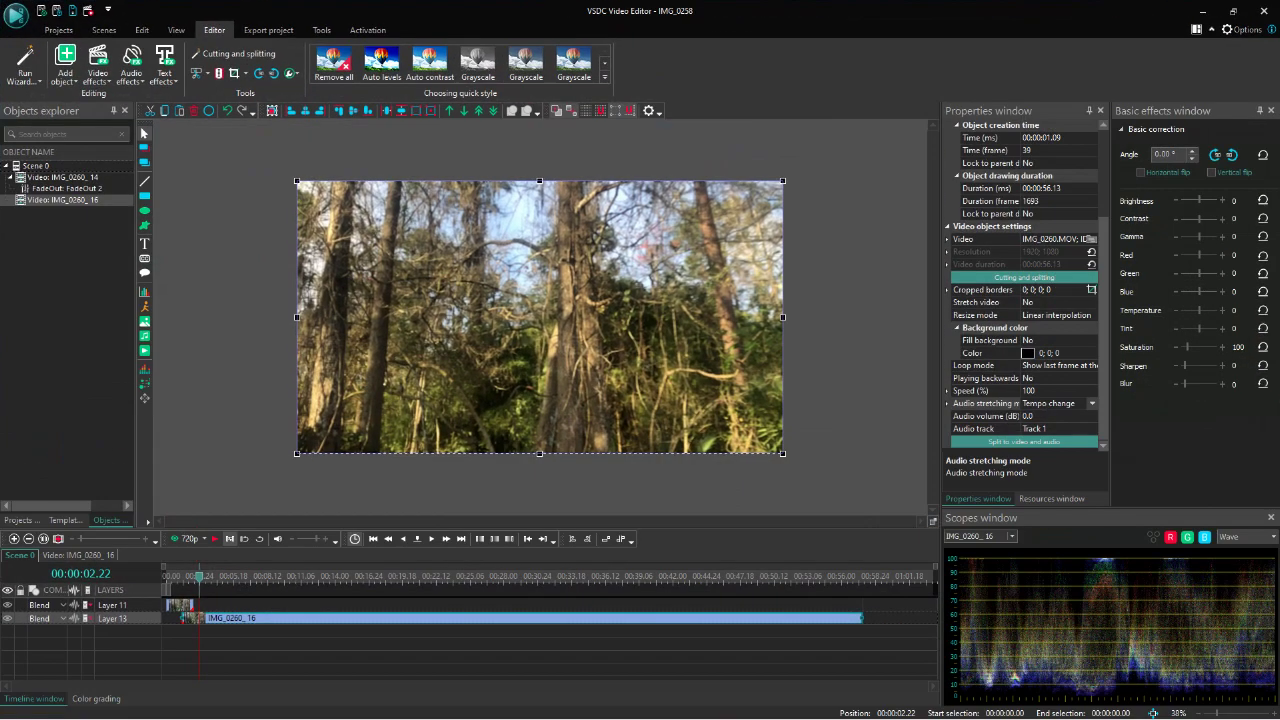
click(215, 539)
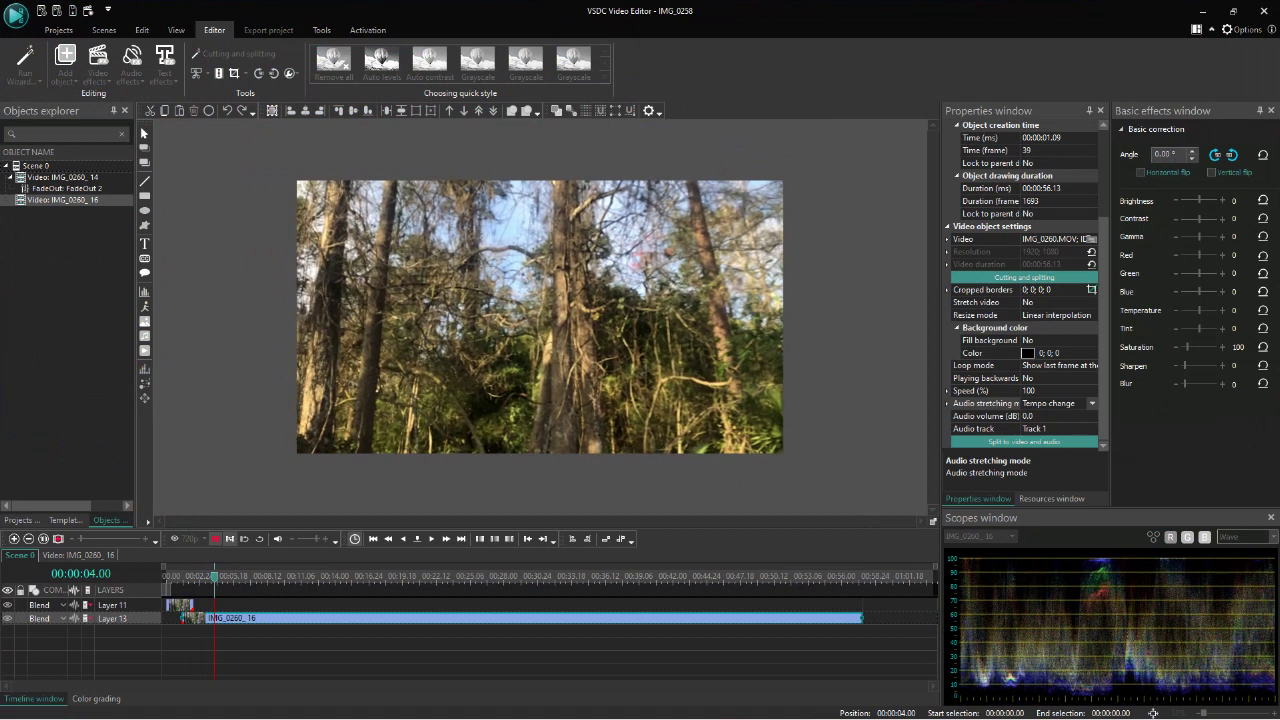
key(space)
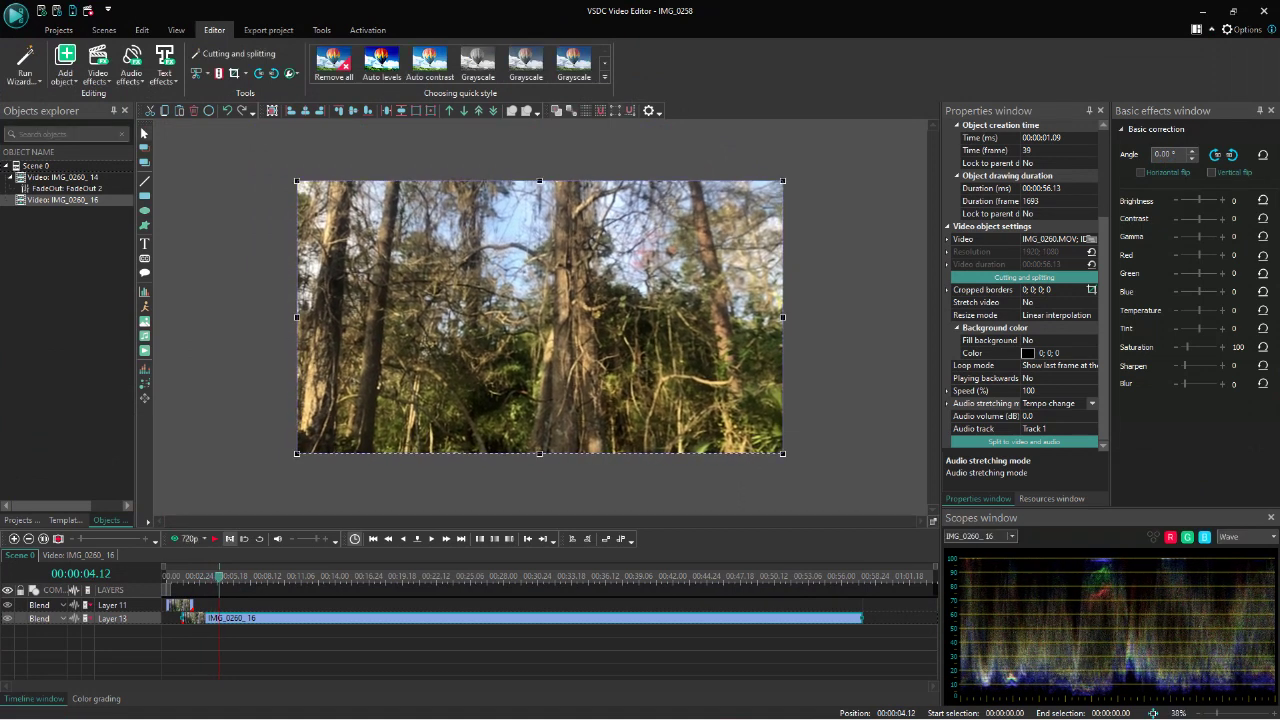
right_click(245, 617)
click(303, 455)
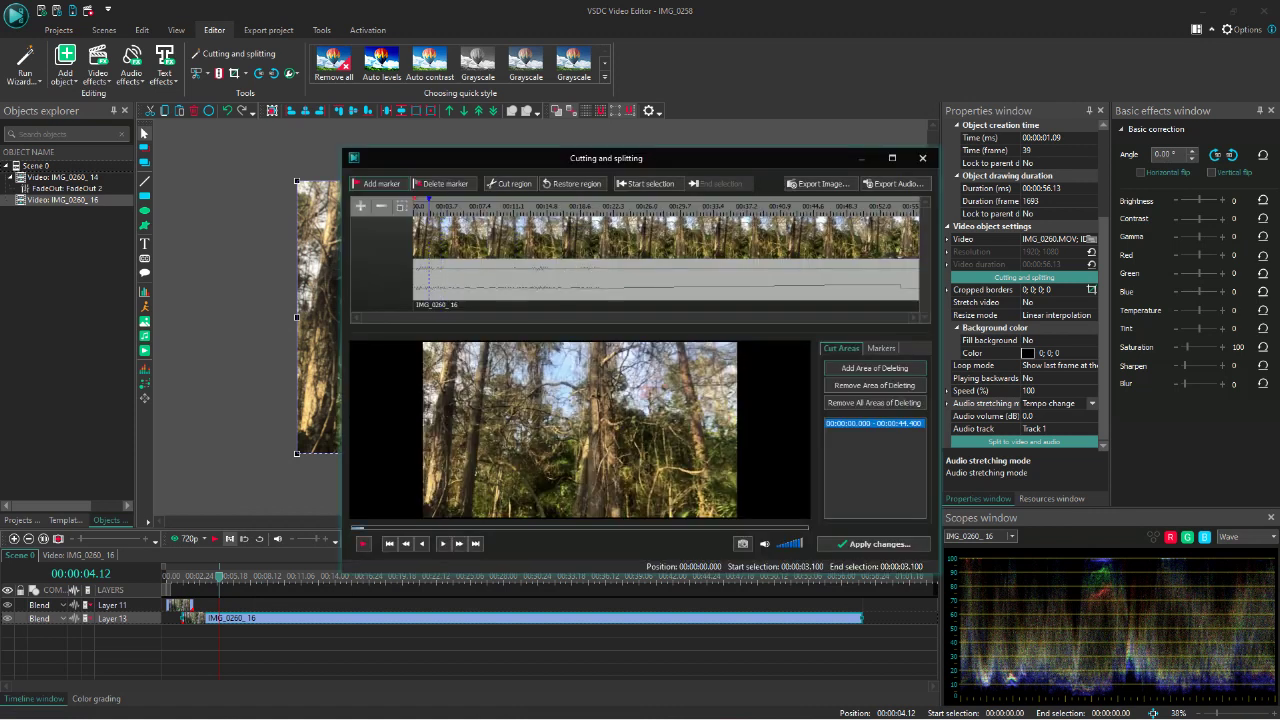
drag(364, 527, 358, 527)
click(364, 544)
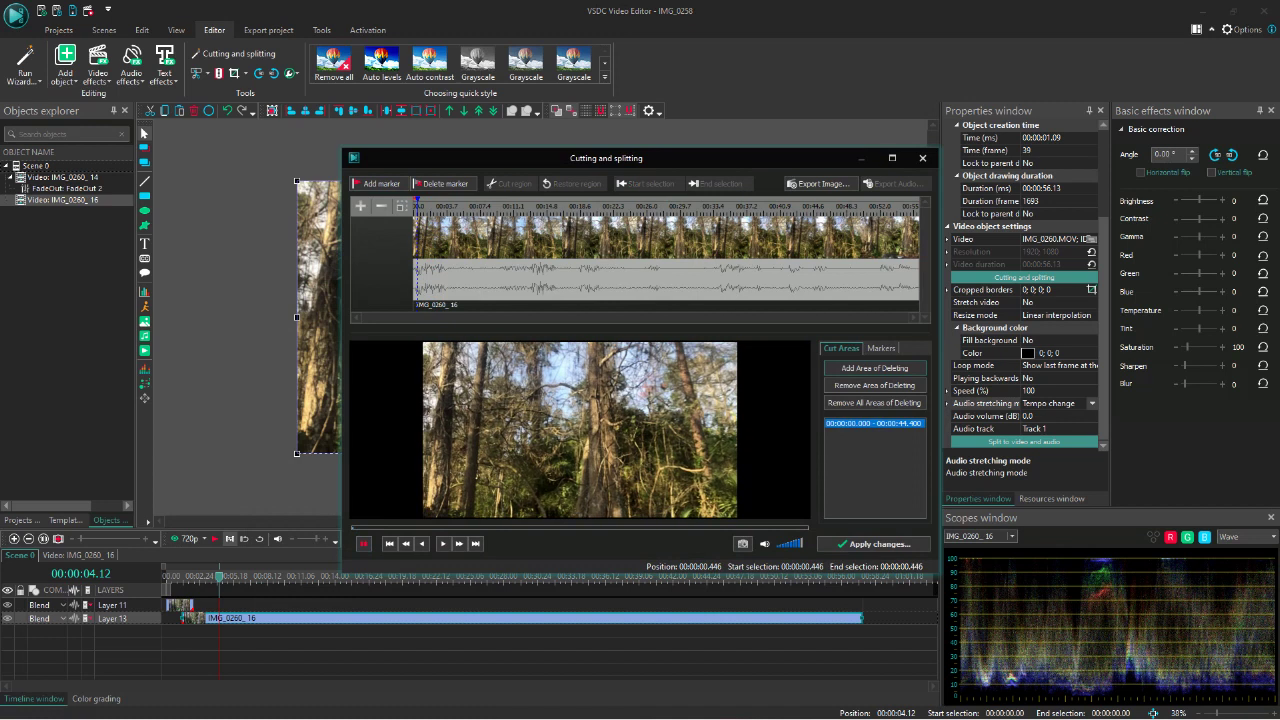
drag(418, 202, 420, 202)
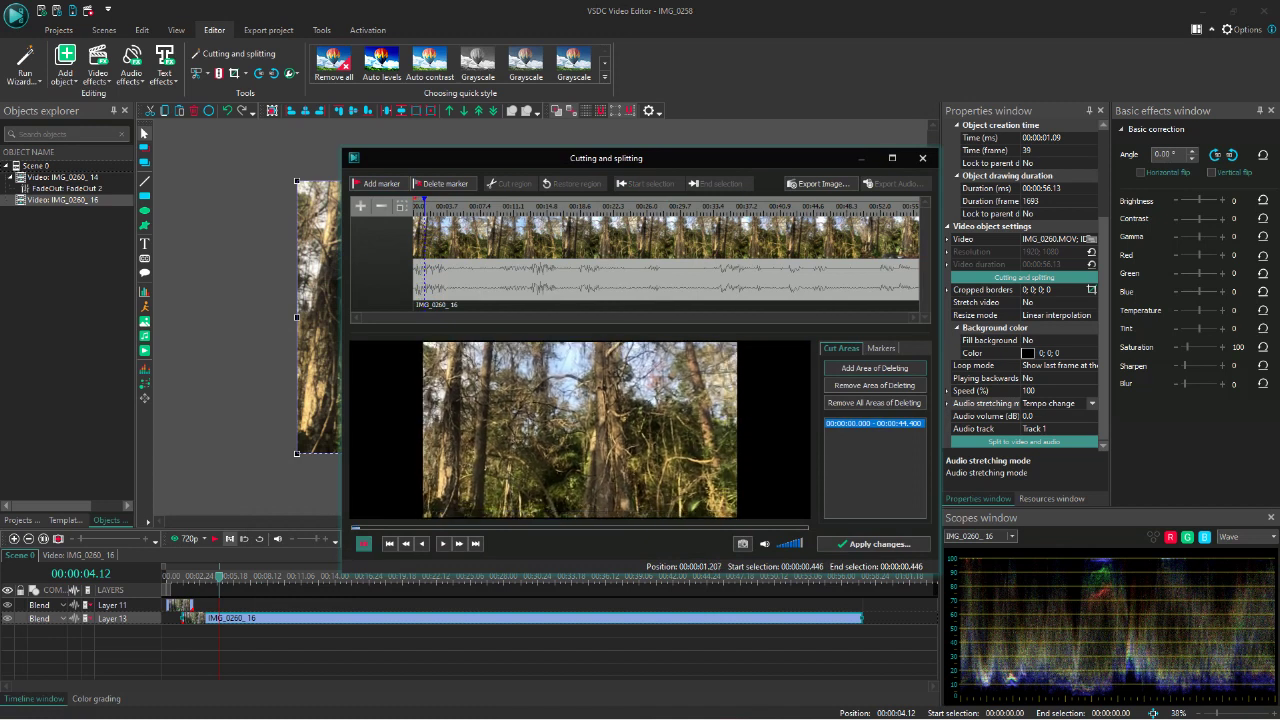
key(Escape)
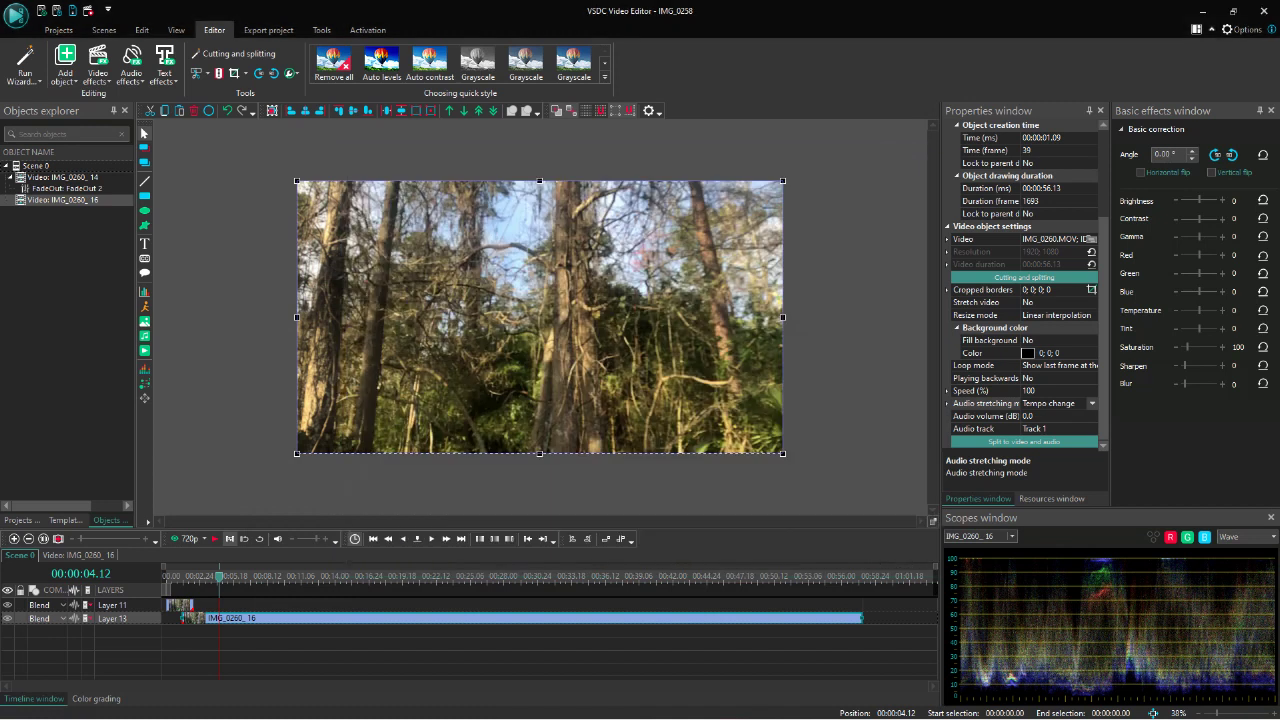
In the long IMG_0260 clip's cutting dialog, remove the existing cut area and cut from the start to 00:00:42.157.
right_click(297, 618)
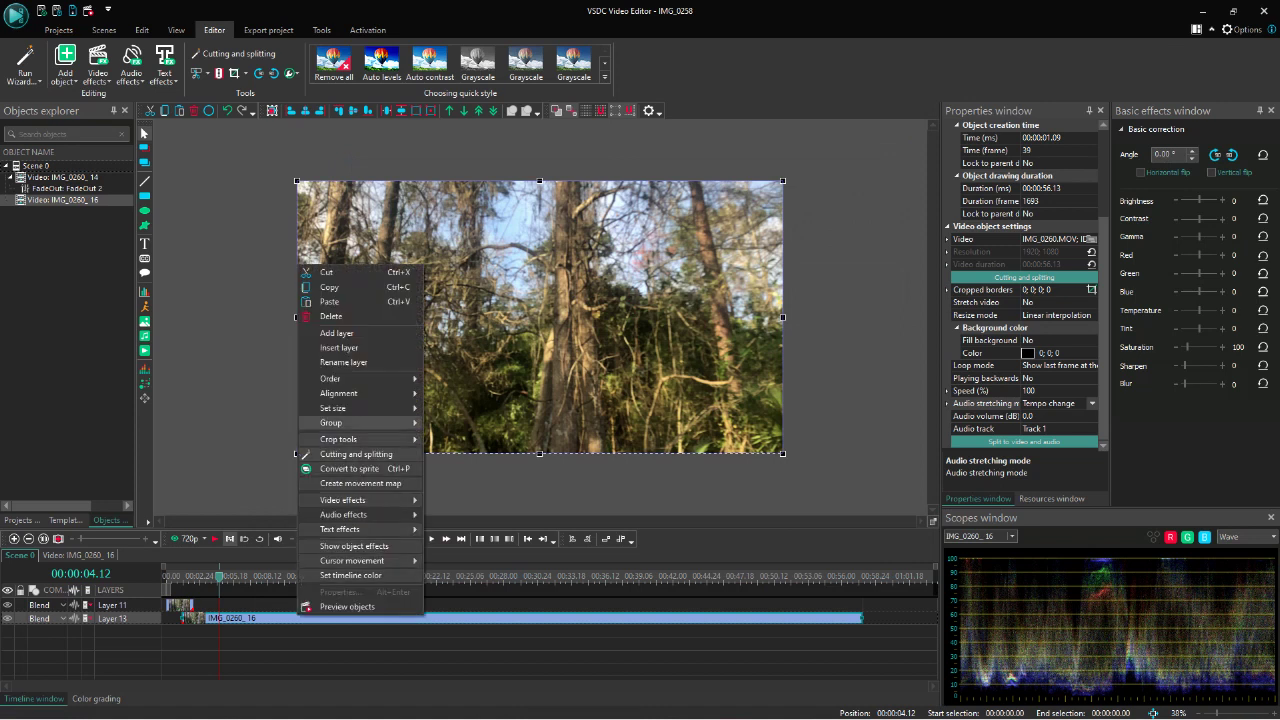
click(364, 454)
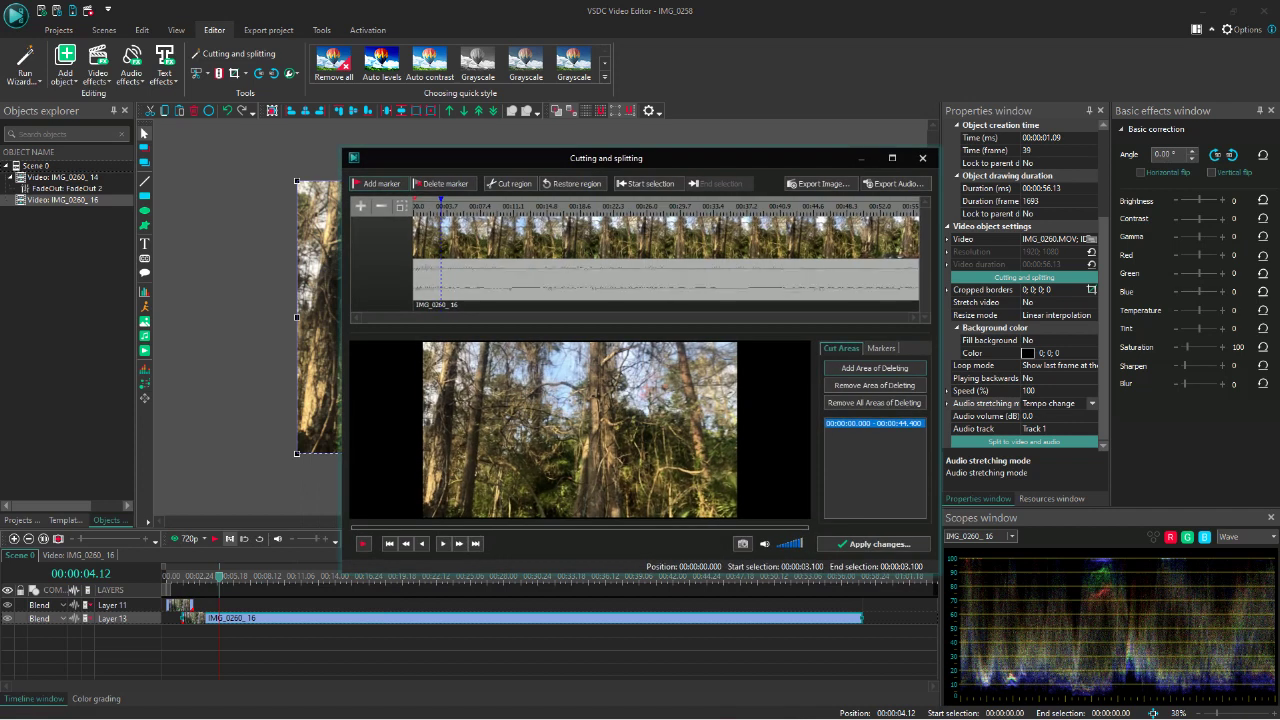
click(874, 386)
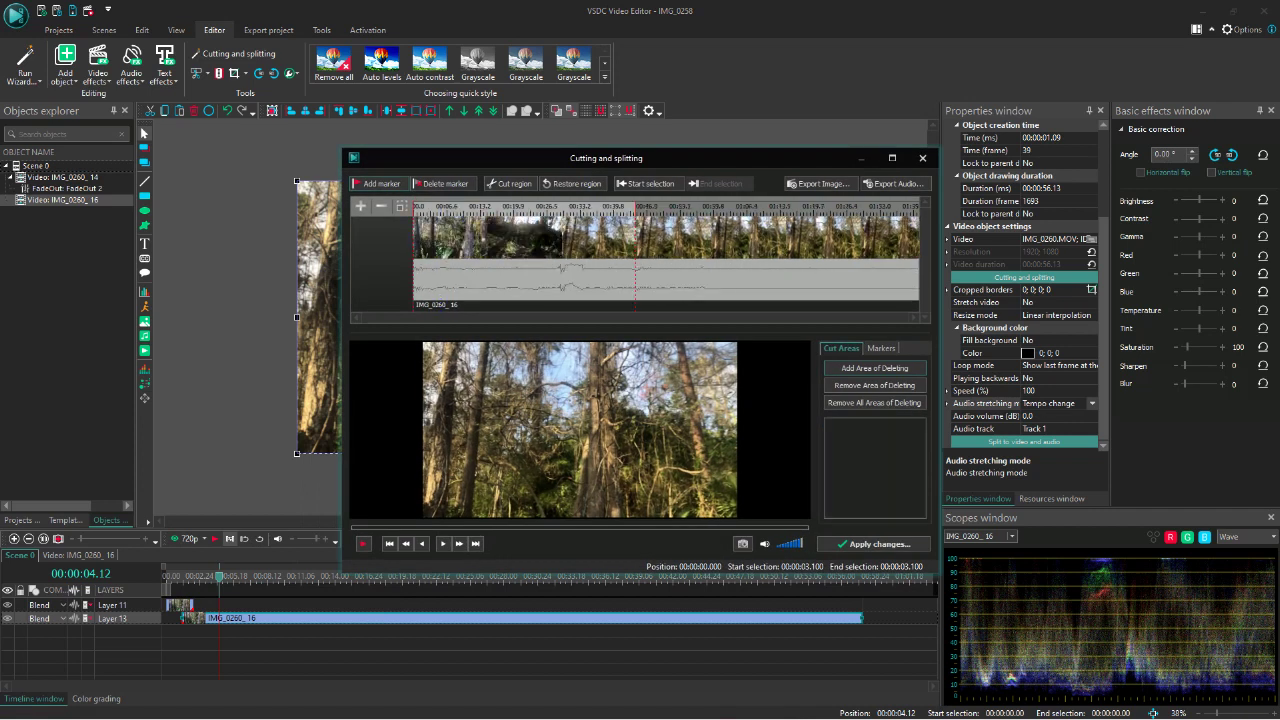
drag(632, 208, 625, 208)
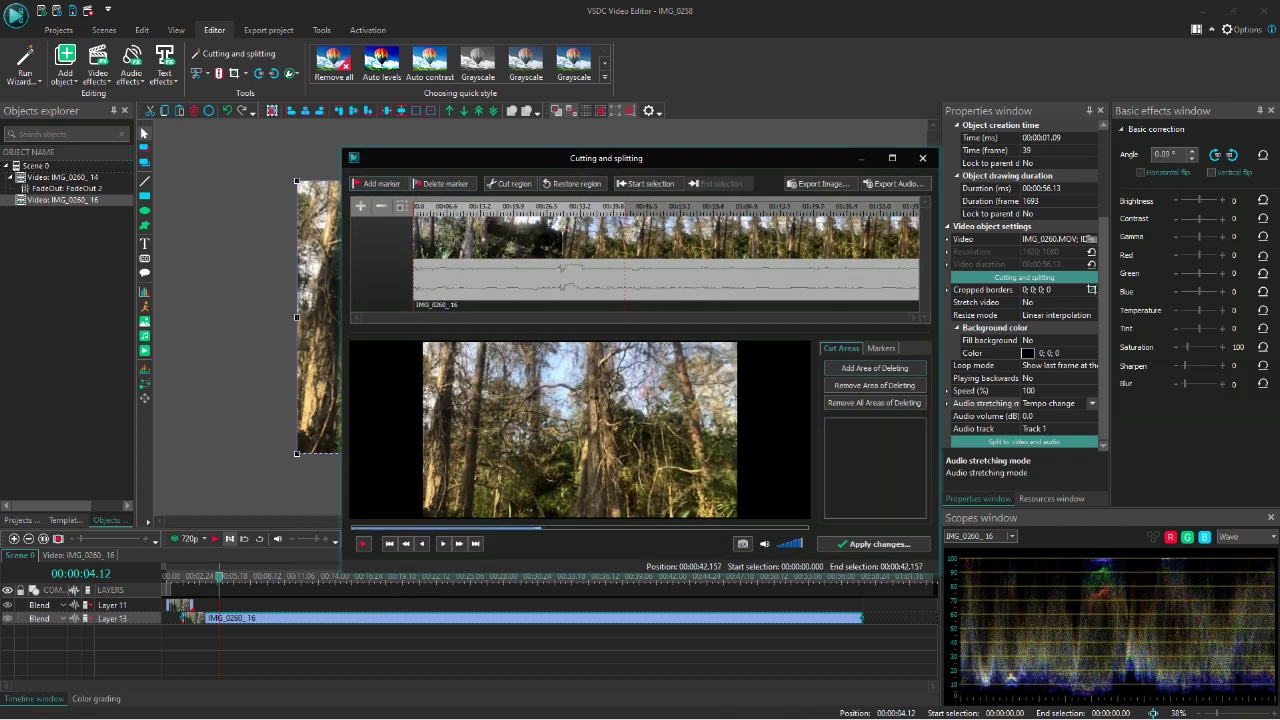
click(511, 184)
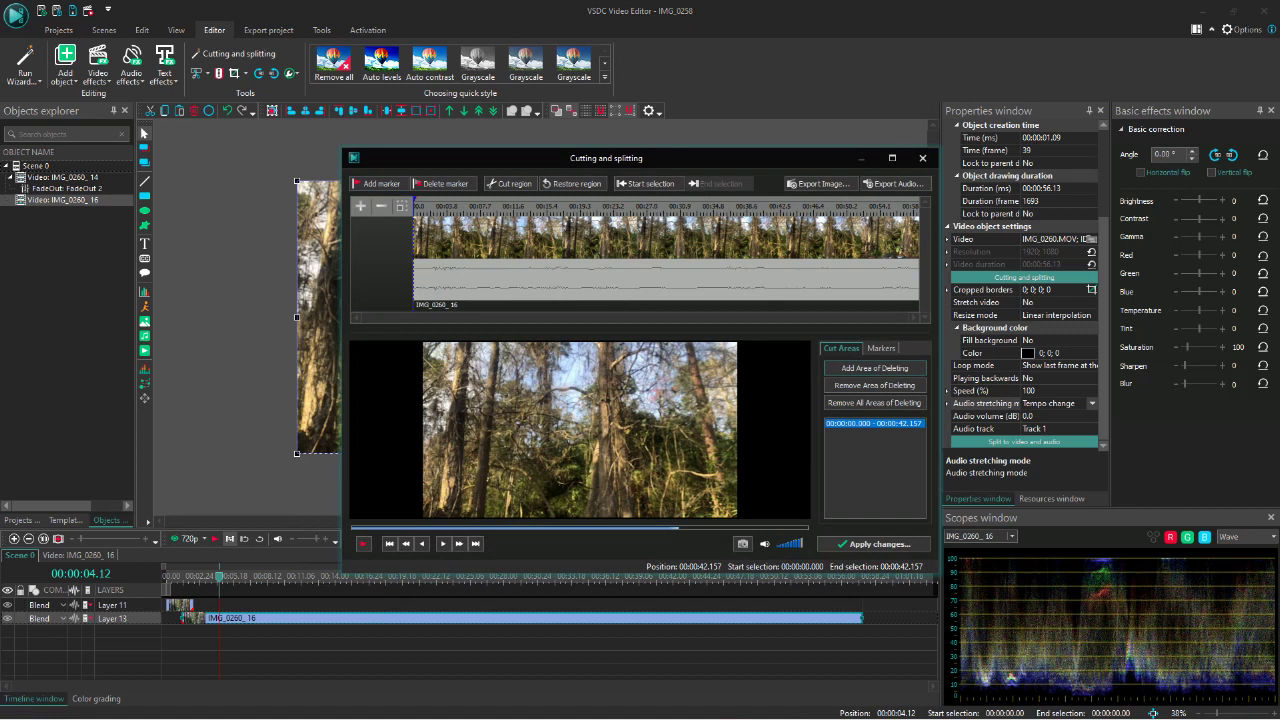
Preview the clip's new opening, extend the cut in small increments to about 00:00:43.85, and apply the changes.
click(363, 544)
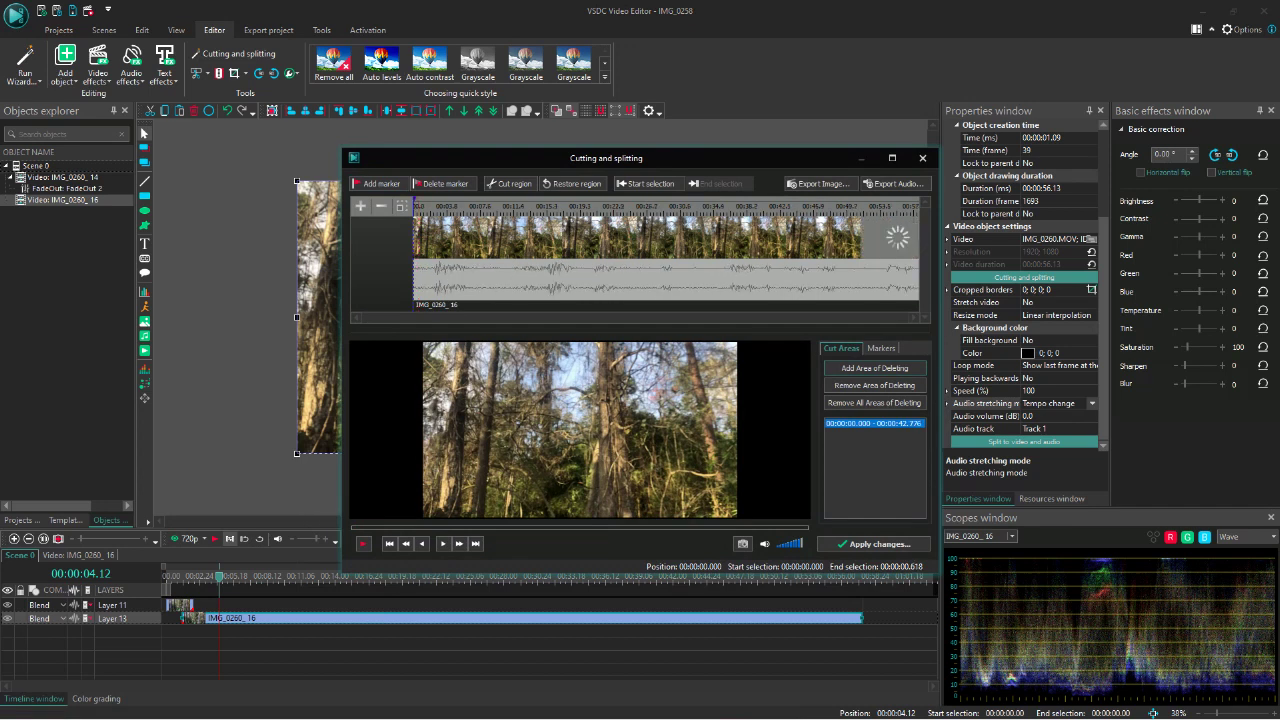
key(space)
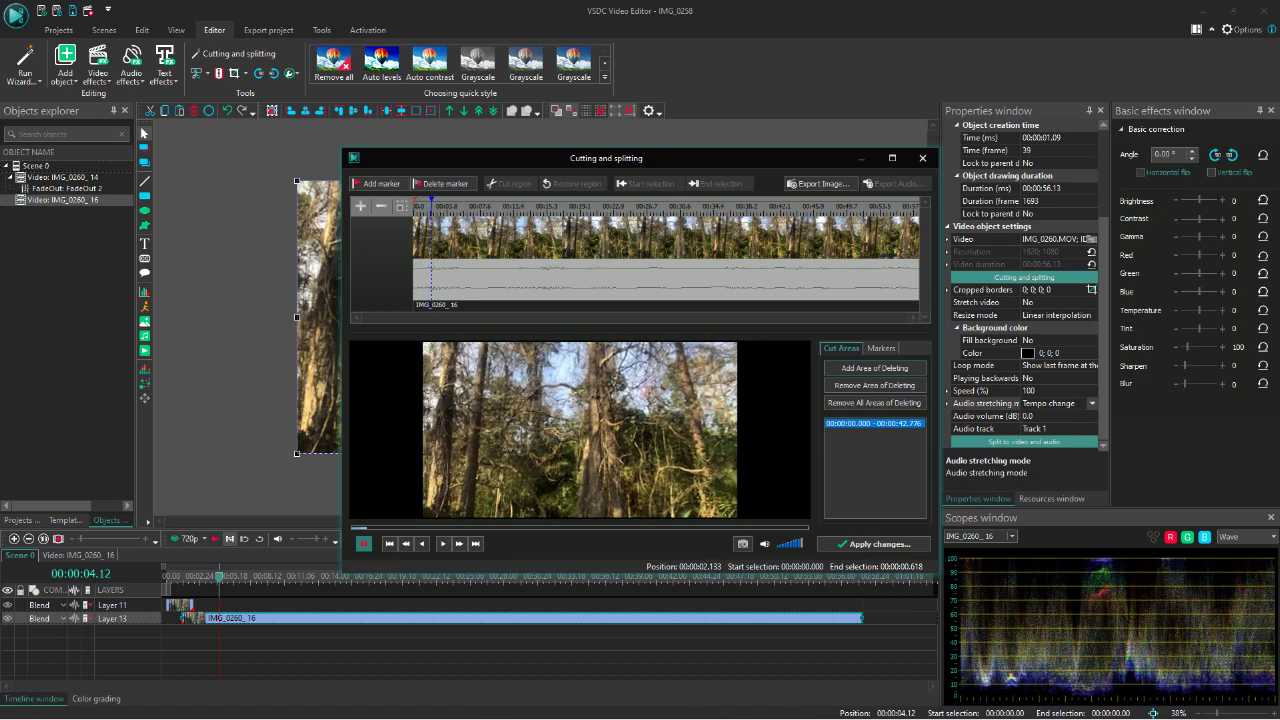
key(space)
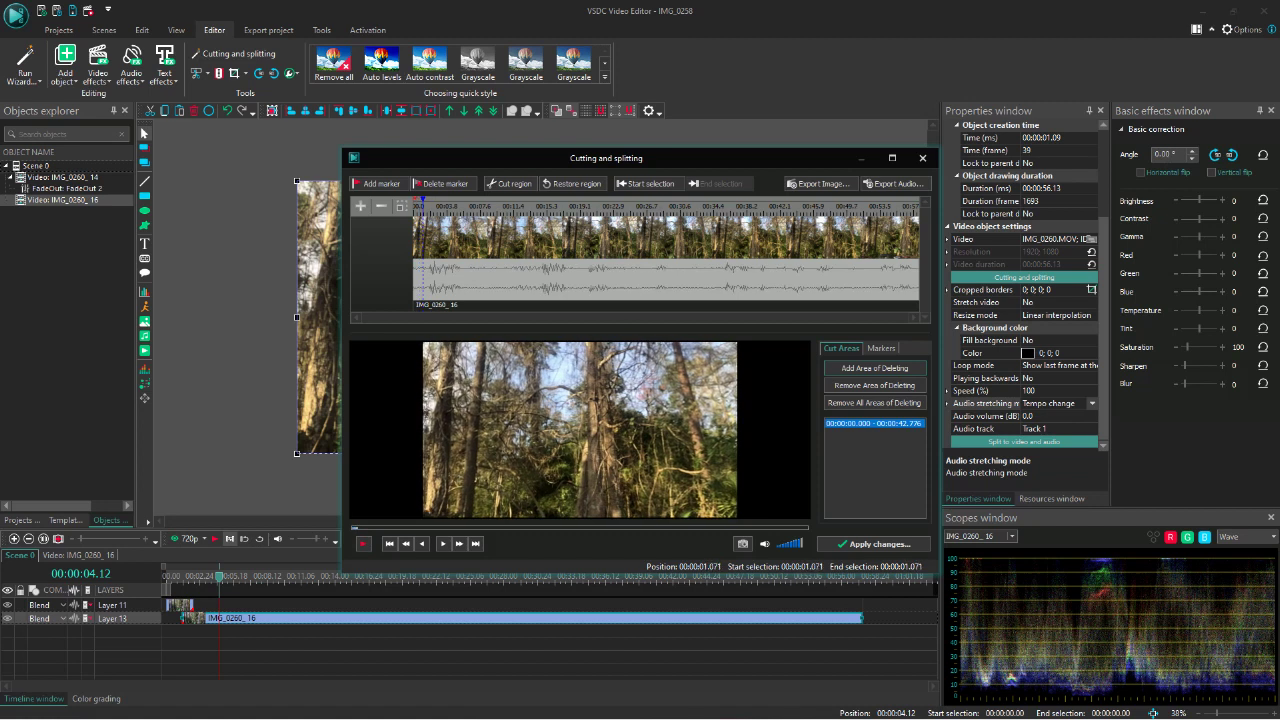
drag(423, 201, 413, 201)
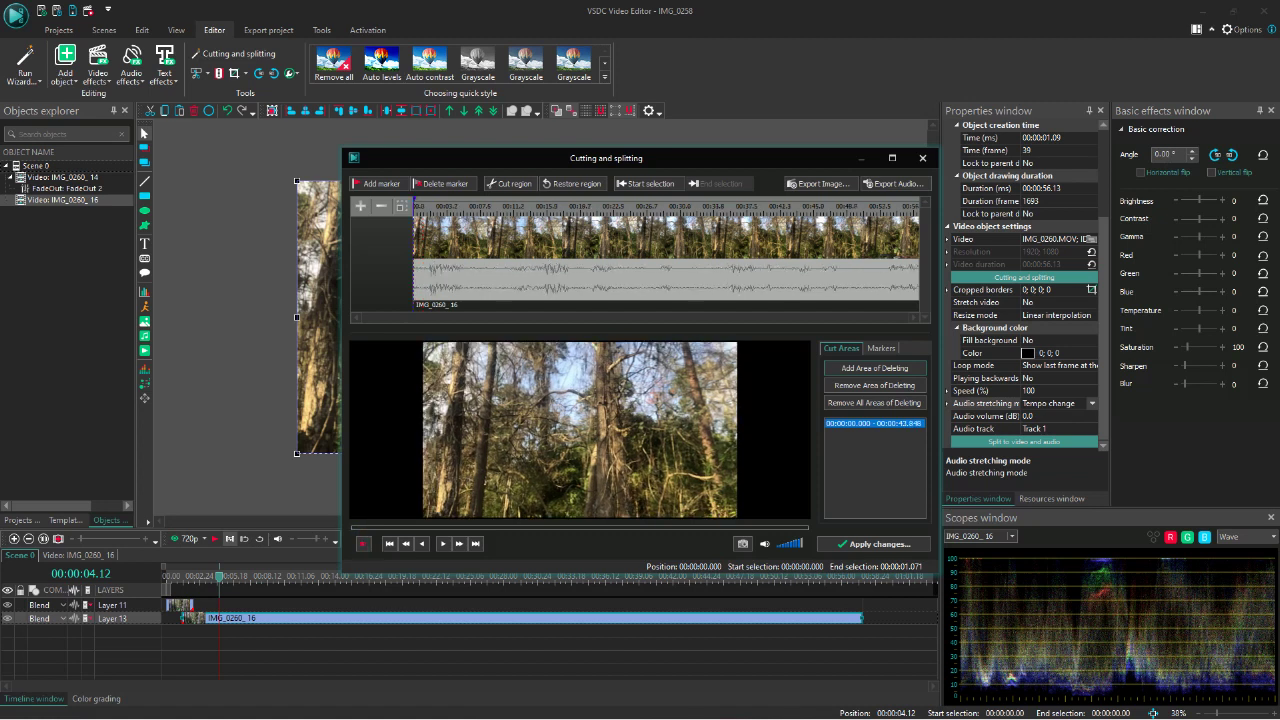
key(space)
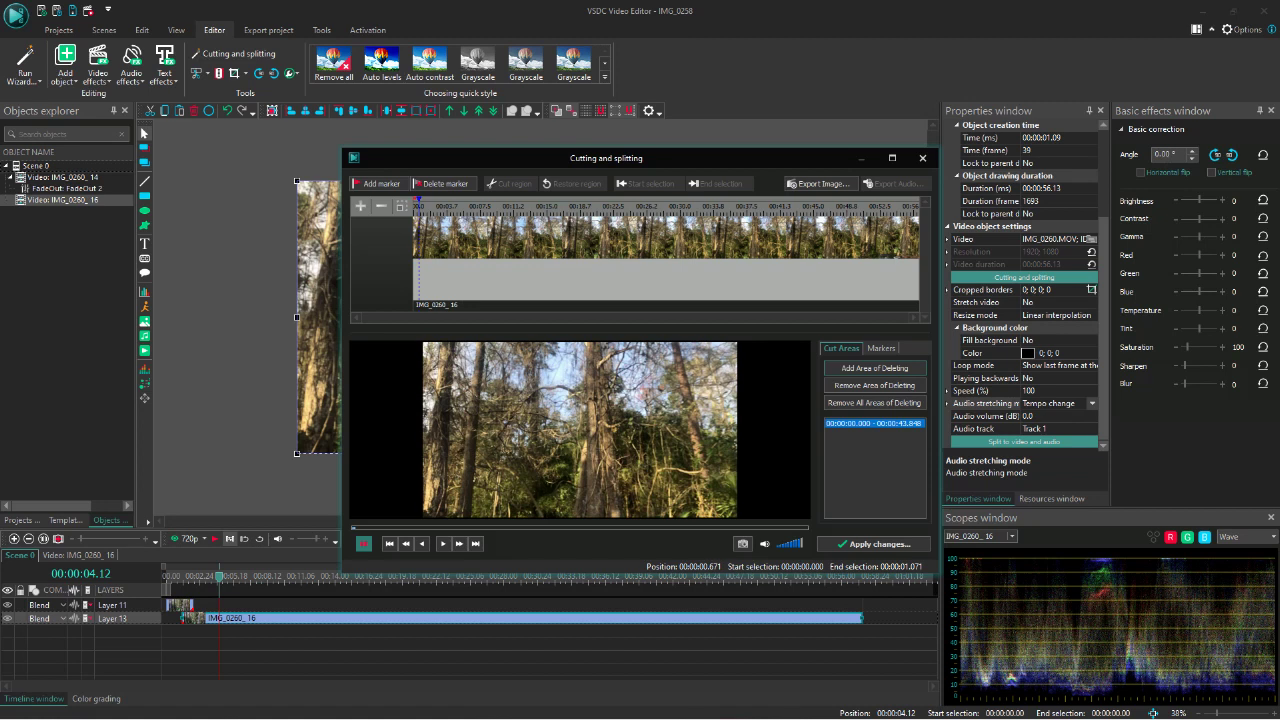
key(space)
click(874, 544)
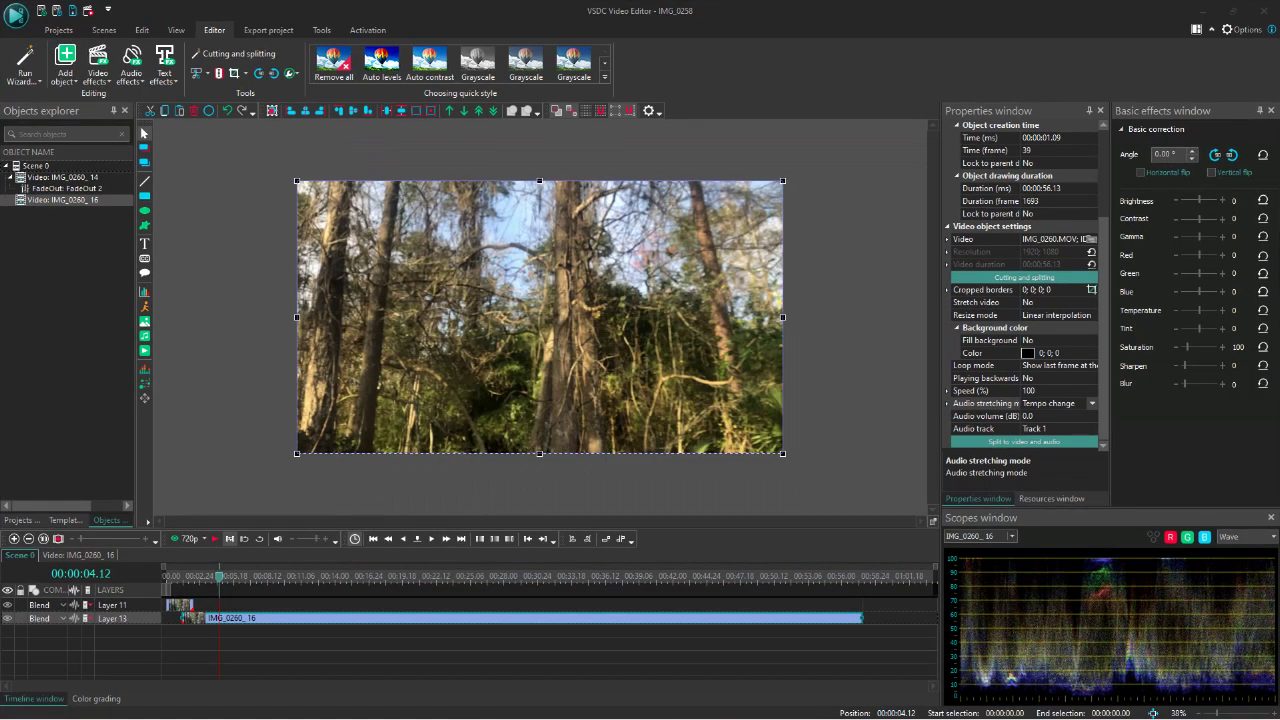
Add a Silence audio effect to the long IMG_0260 clip.
click(679, 360)
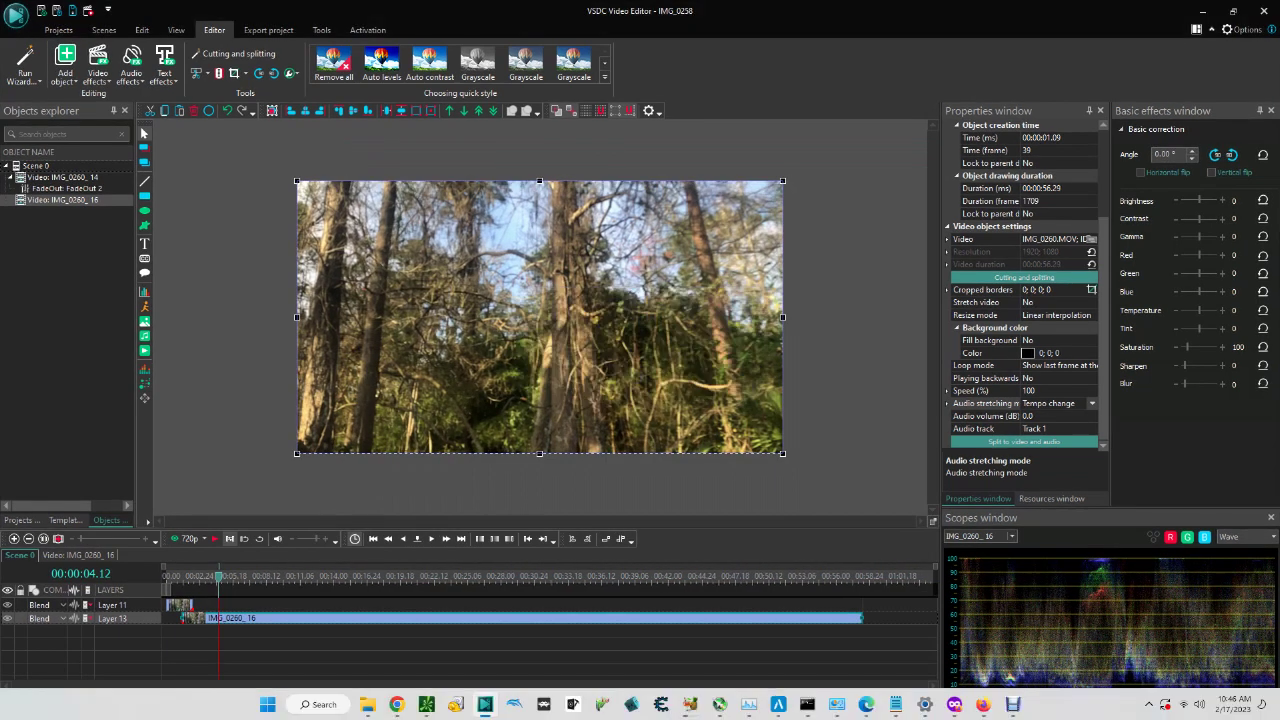
right_click(201, 619)
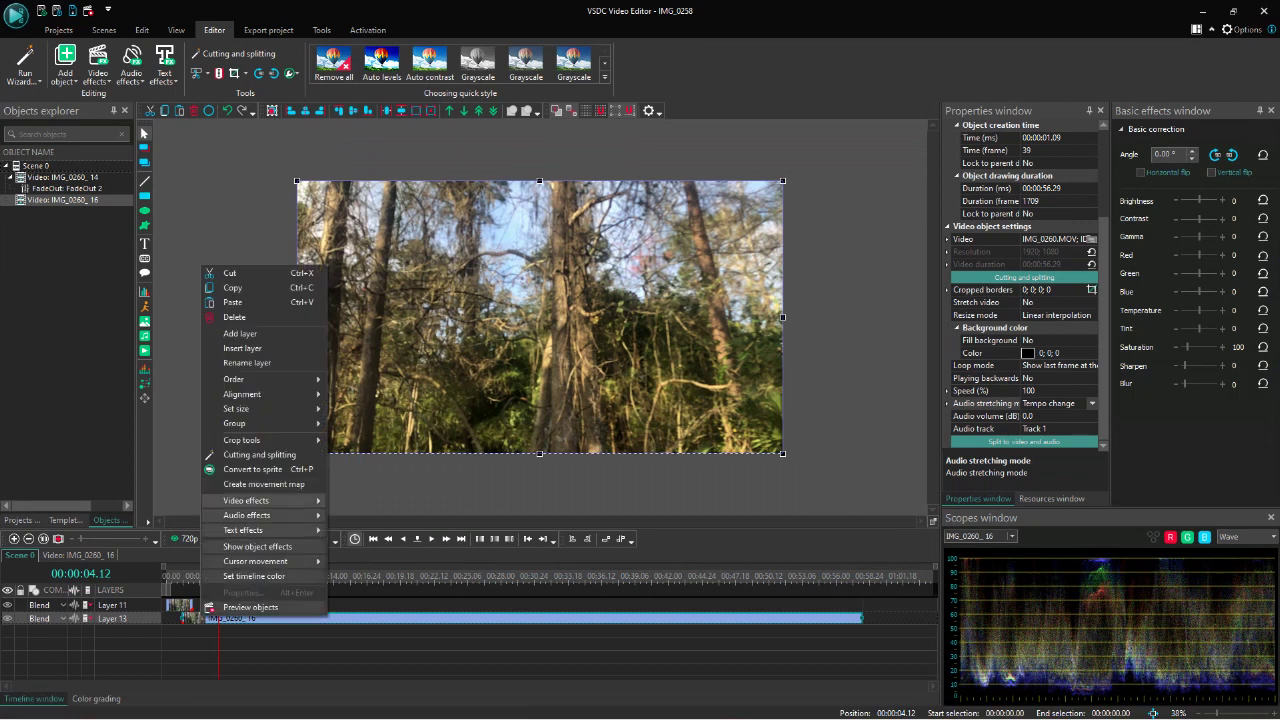
click(320, 650)
click(313, 262)
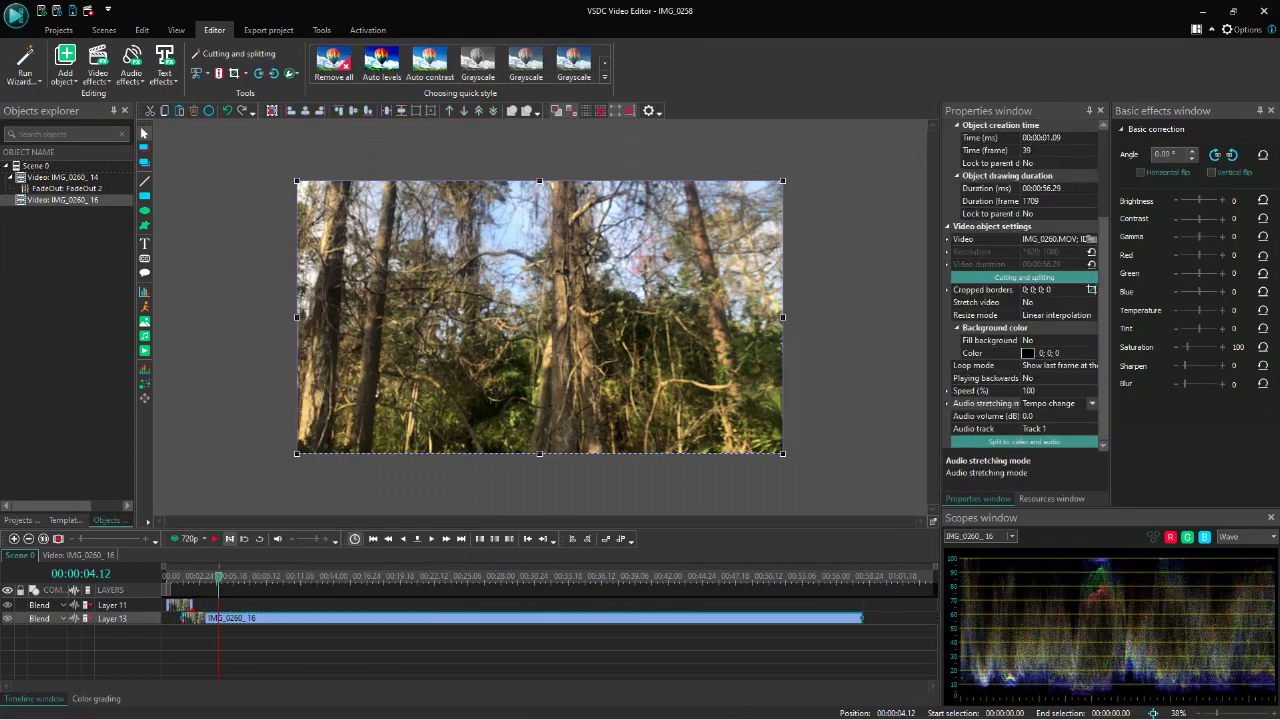
right_click(313, 262)
mouse_move(357, 512)
mouse_move(480, 513)
click(605, 558)
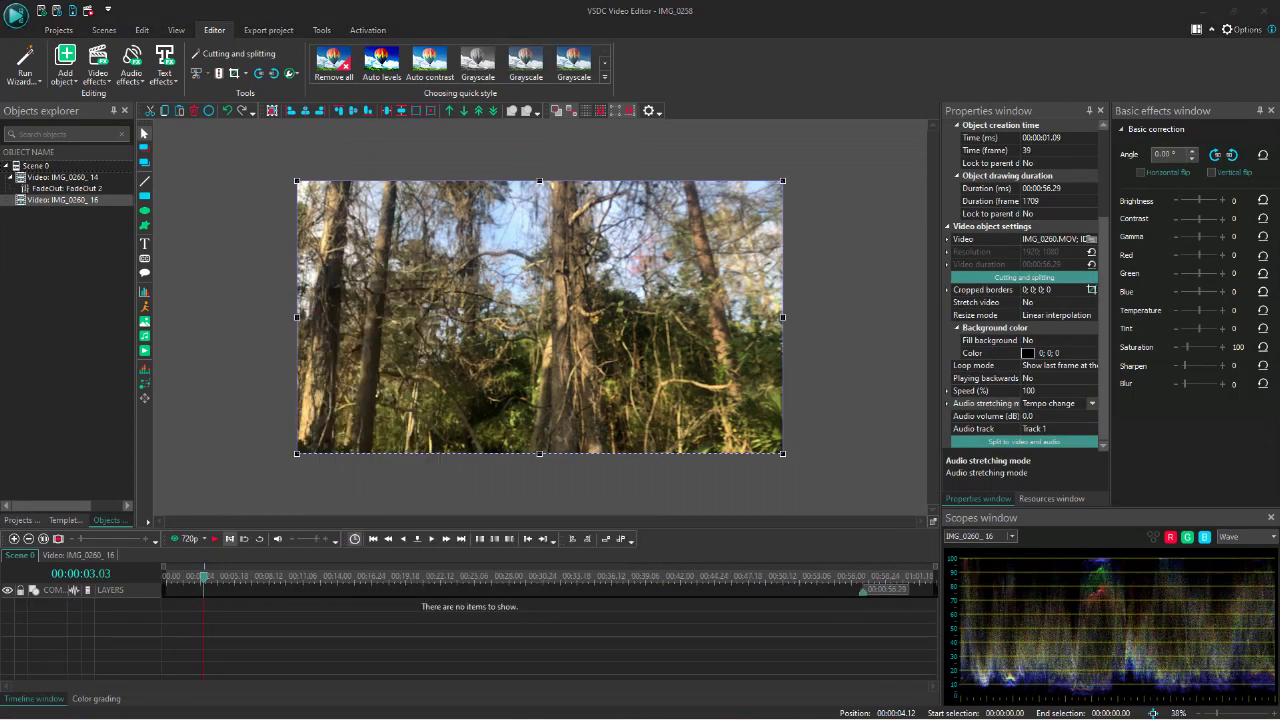
click(763, 430)
Trim the silence effect to 38 frames at the start of the clip and play that part.
drag(242, 605, 203, 616)
drag(824, 605, 181, 605)
click(171, 577)
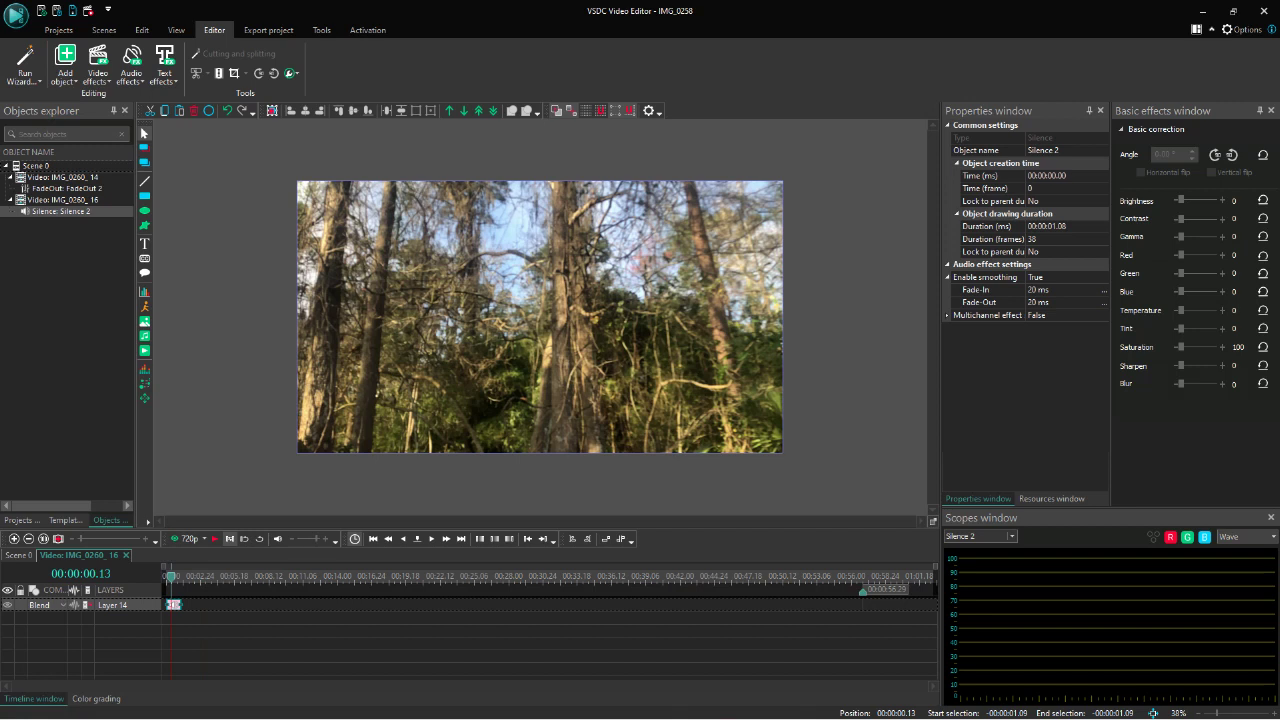
click(215, 539)
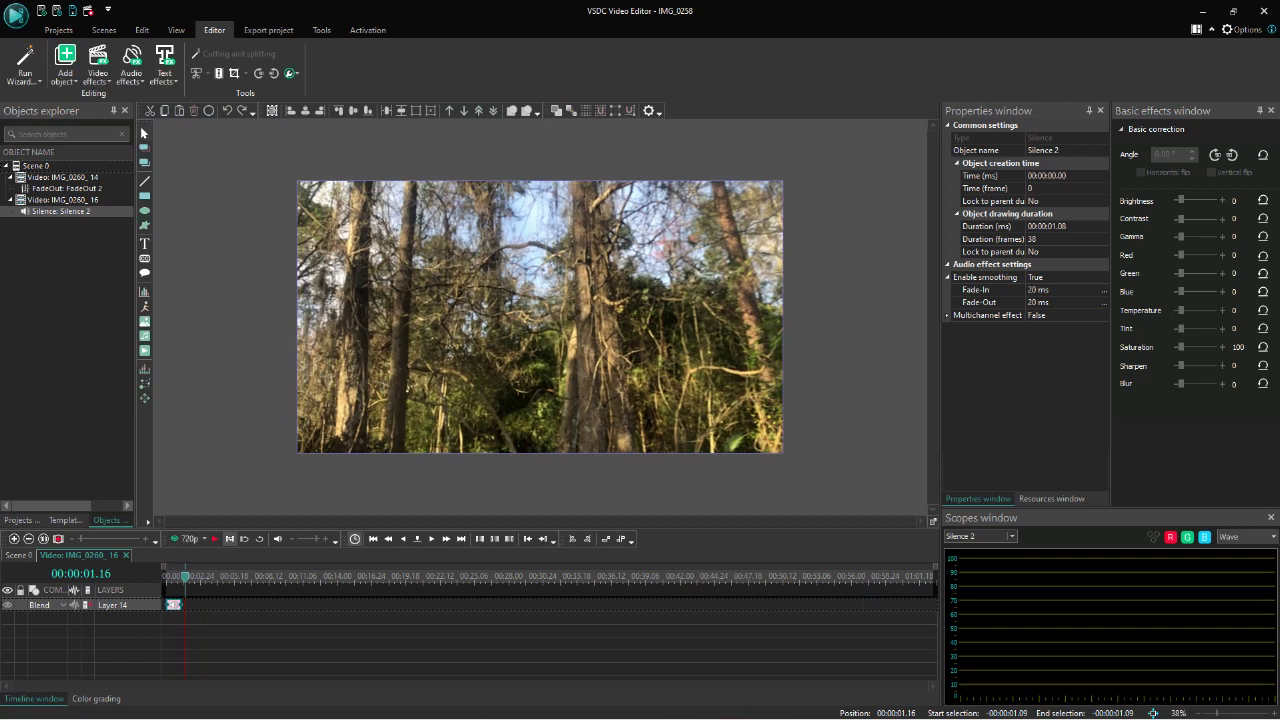
Shorten the silence effect to 27 frames and play the clip's opening again.
drag(181, 605, 176, 605)
click(170, 577)
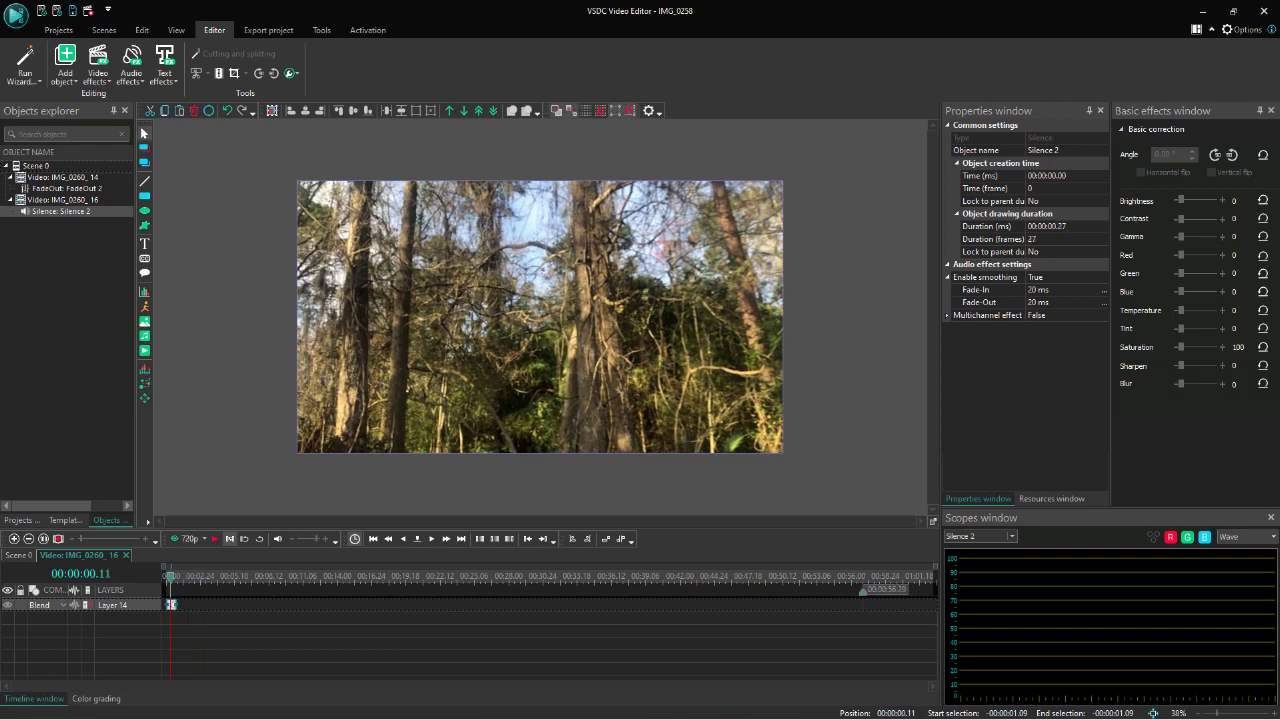
key(space)
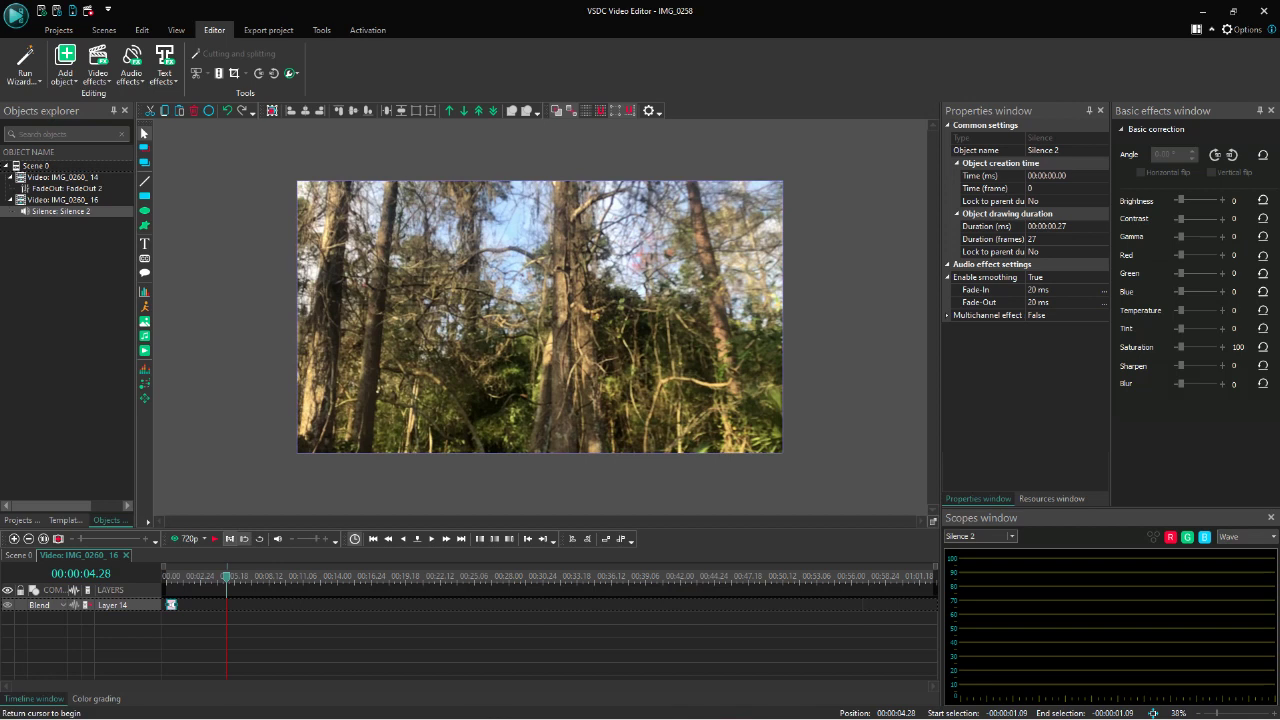
click(215, 539)
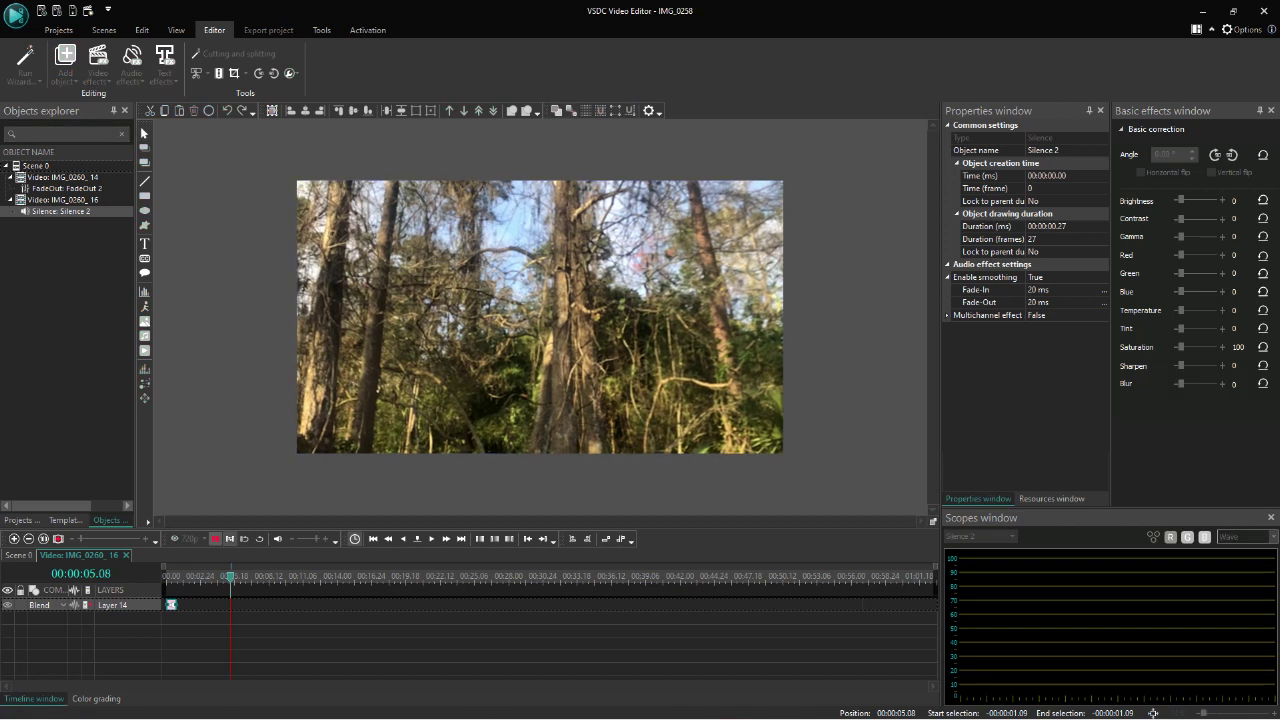
In Scene 0, trim the long IMG_0260 clip to end at 00:00:06.18 and add IMG_0261.MOV directly after it.
click(19, 555)
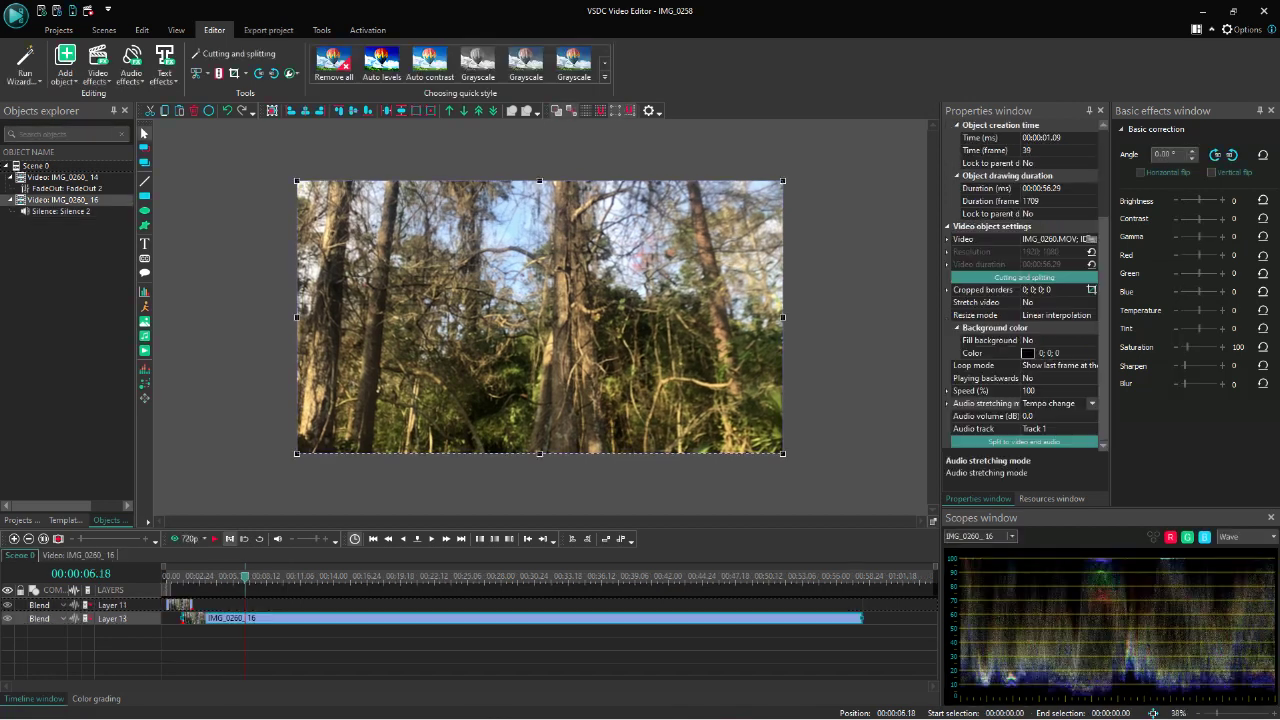
drag(862, 618, 245, 618)
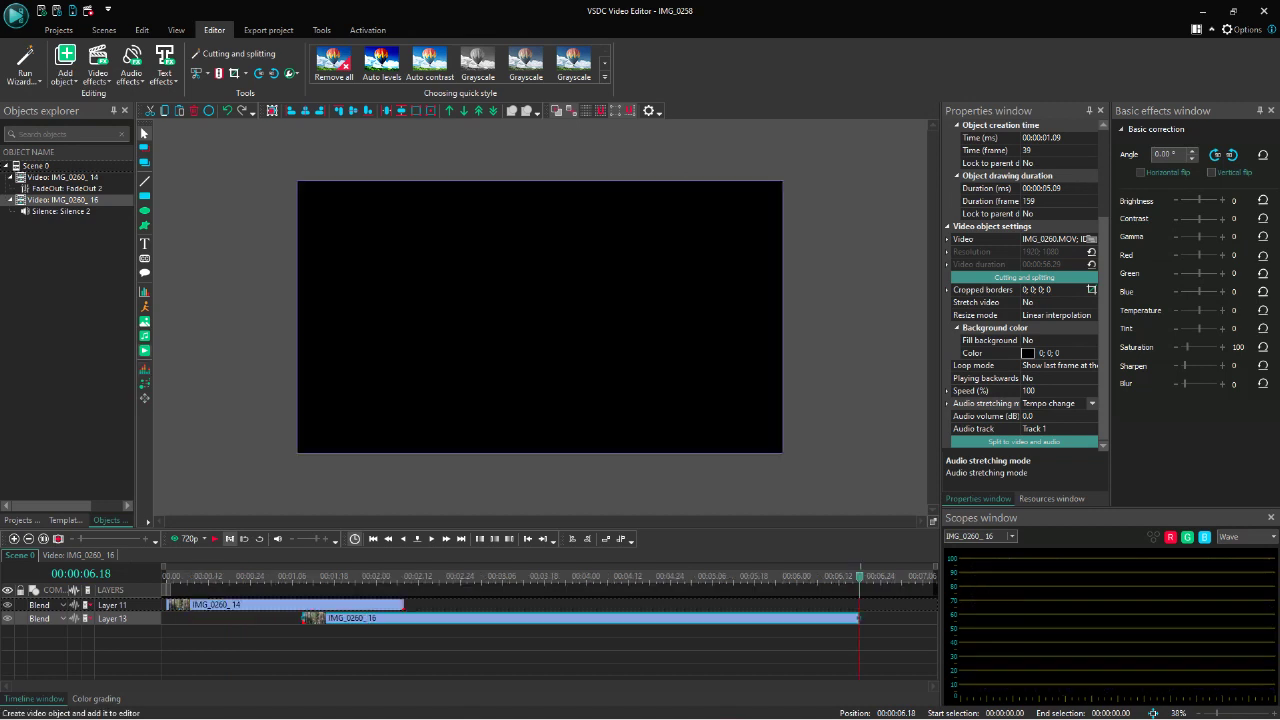
click(145, 351)
double_click(881, 420)
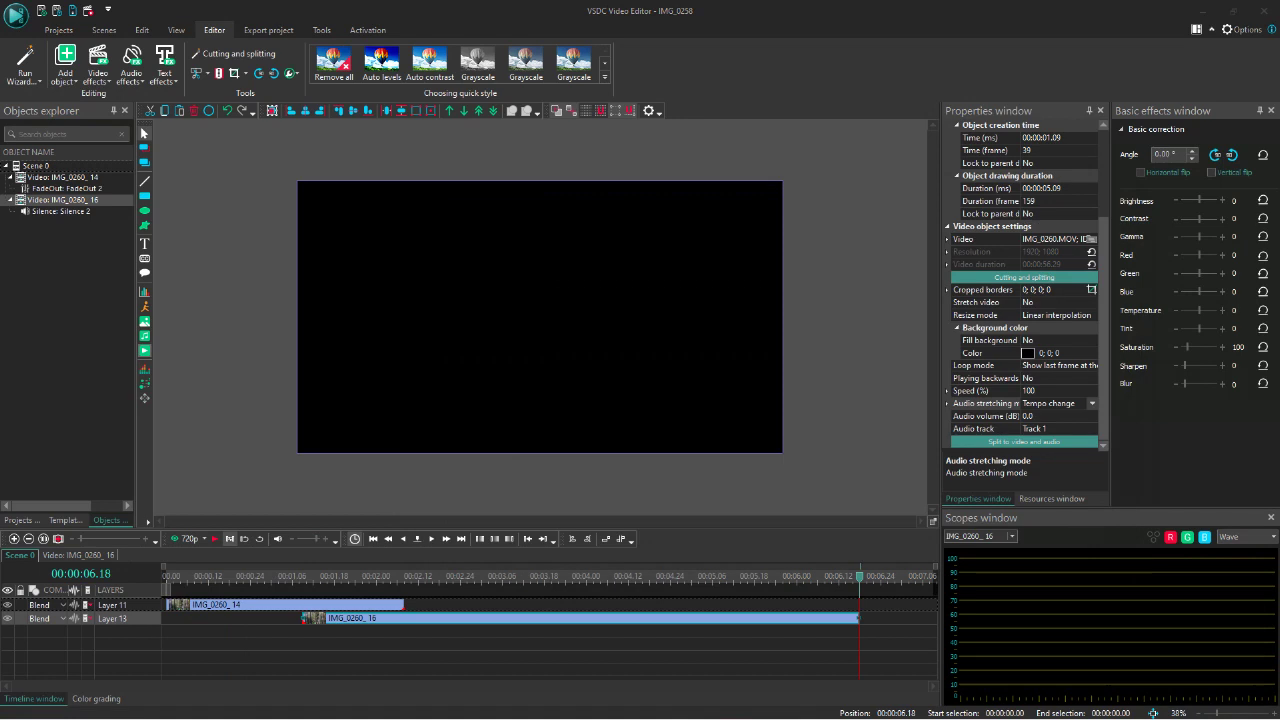
click(763, 430)
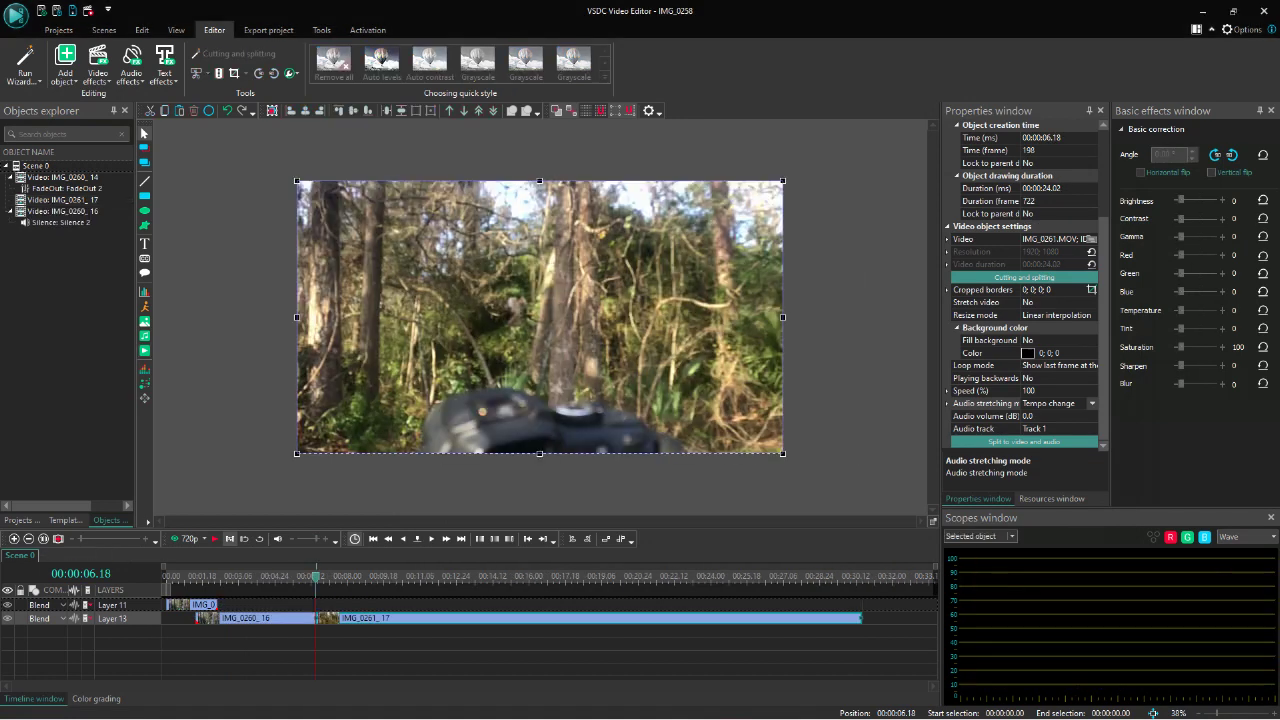
Play the opening of IMG_0261, then replay the join from 00:00:06.16 to check the transition.
click(215, 539)
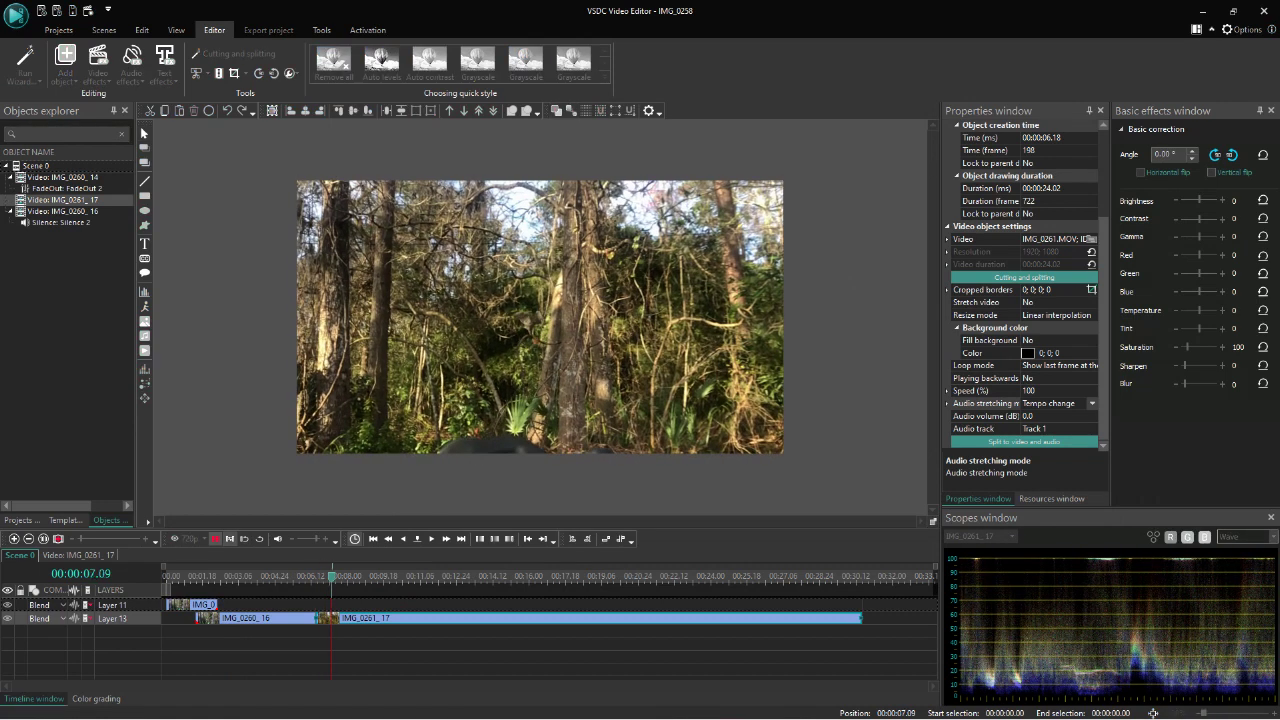
click(215, 539)
click(314, 577)
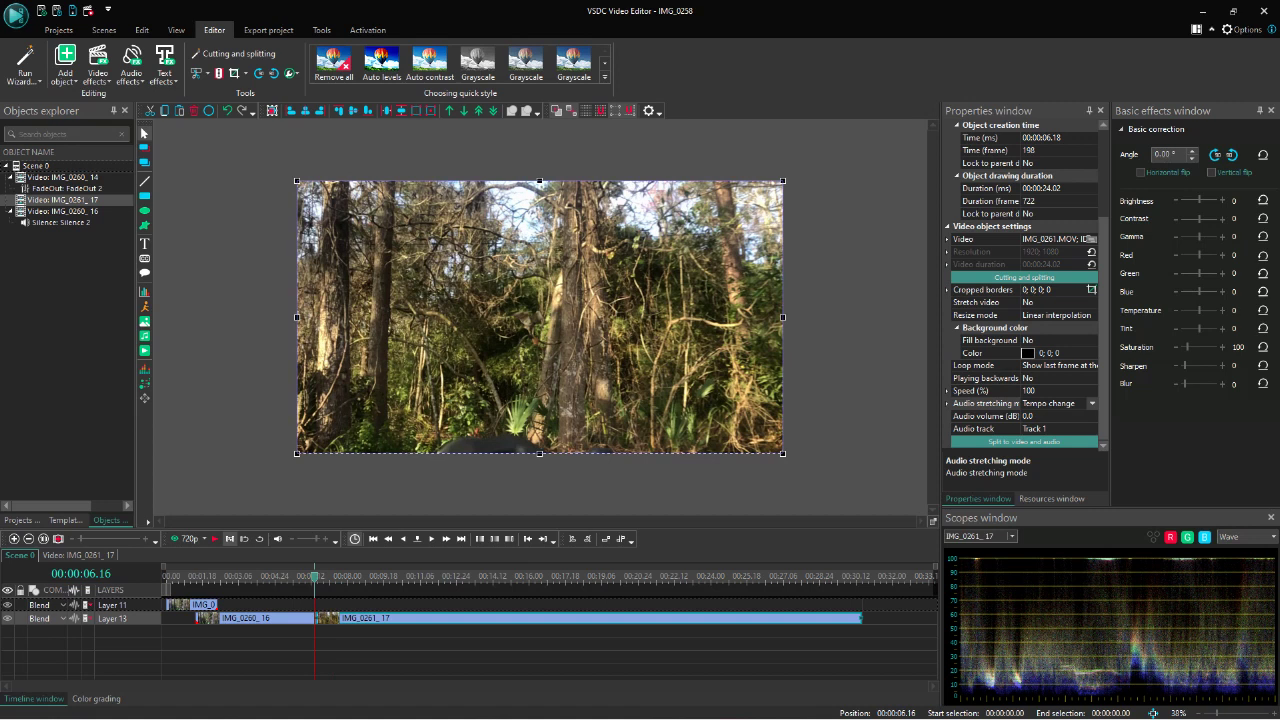
key(space)
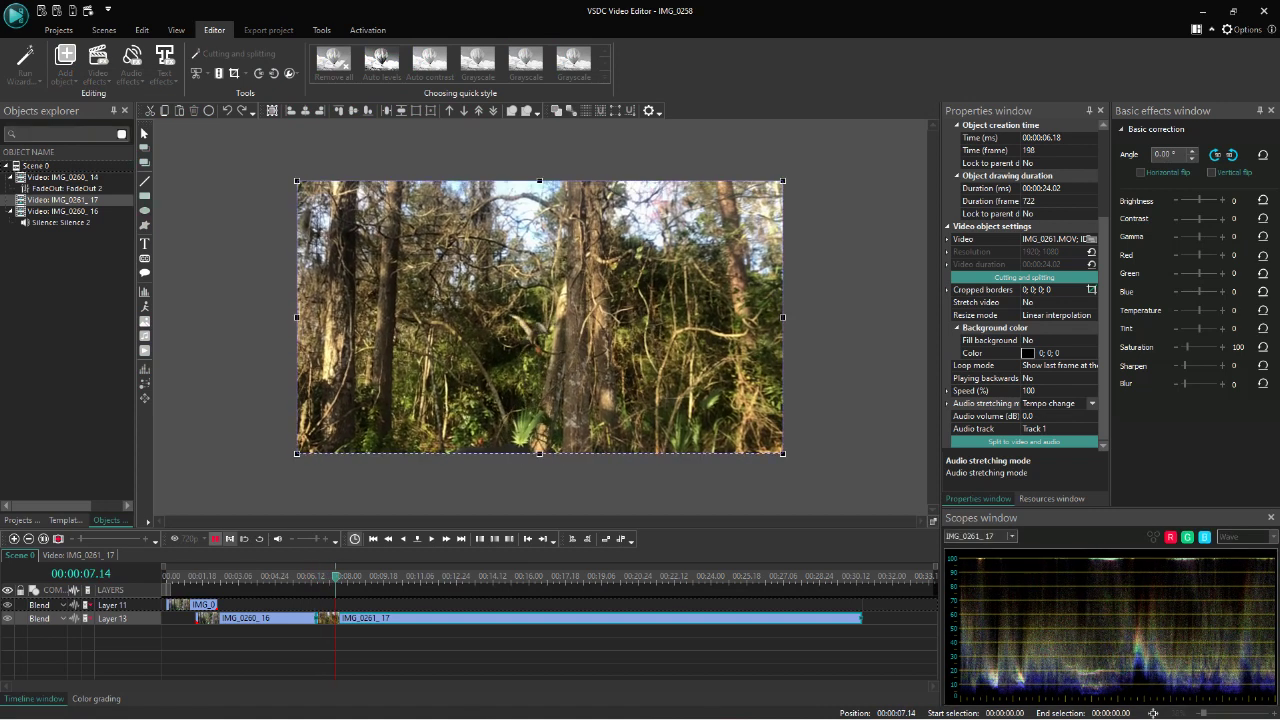
Trim the end of the longer IMG_0260 clip to a duration of 148 frames and play its ending.
key(space)
drag(315, 618, 307, 618)
click(299, 577)
key(space)
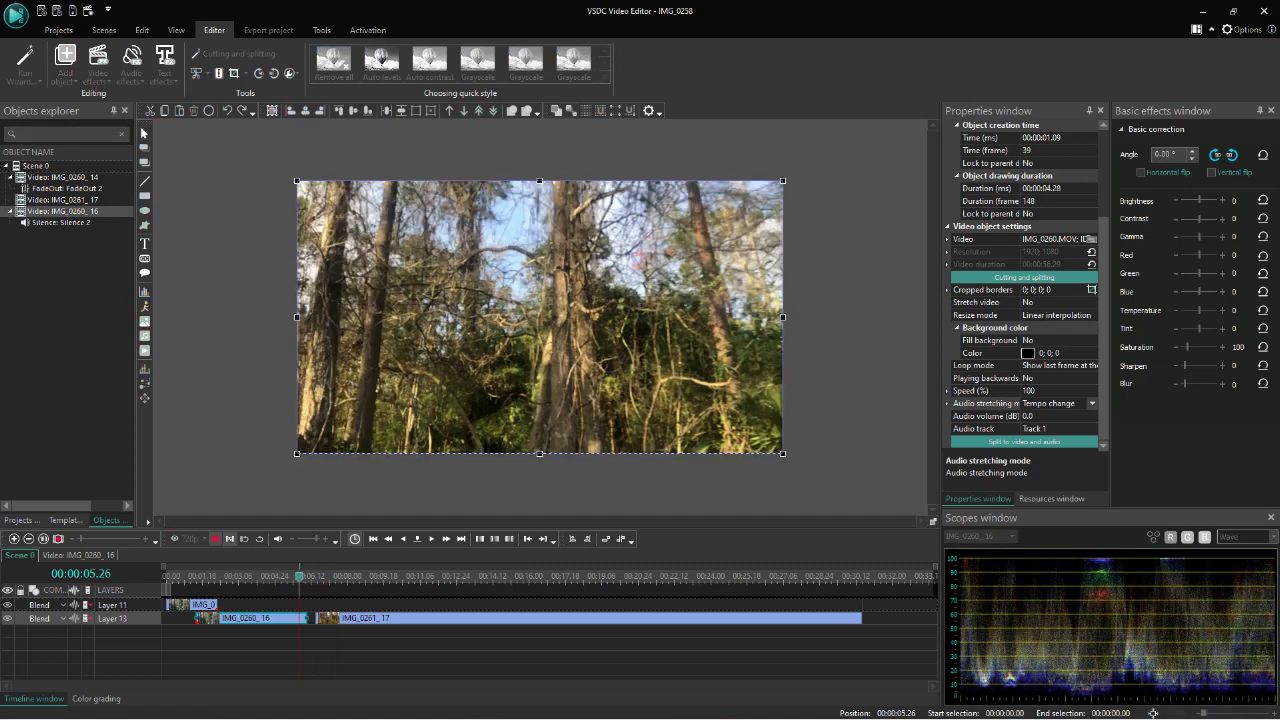
key(space)
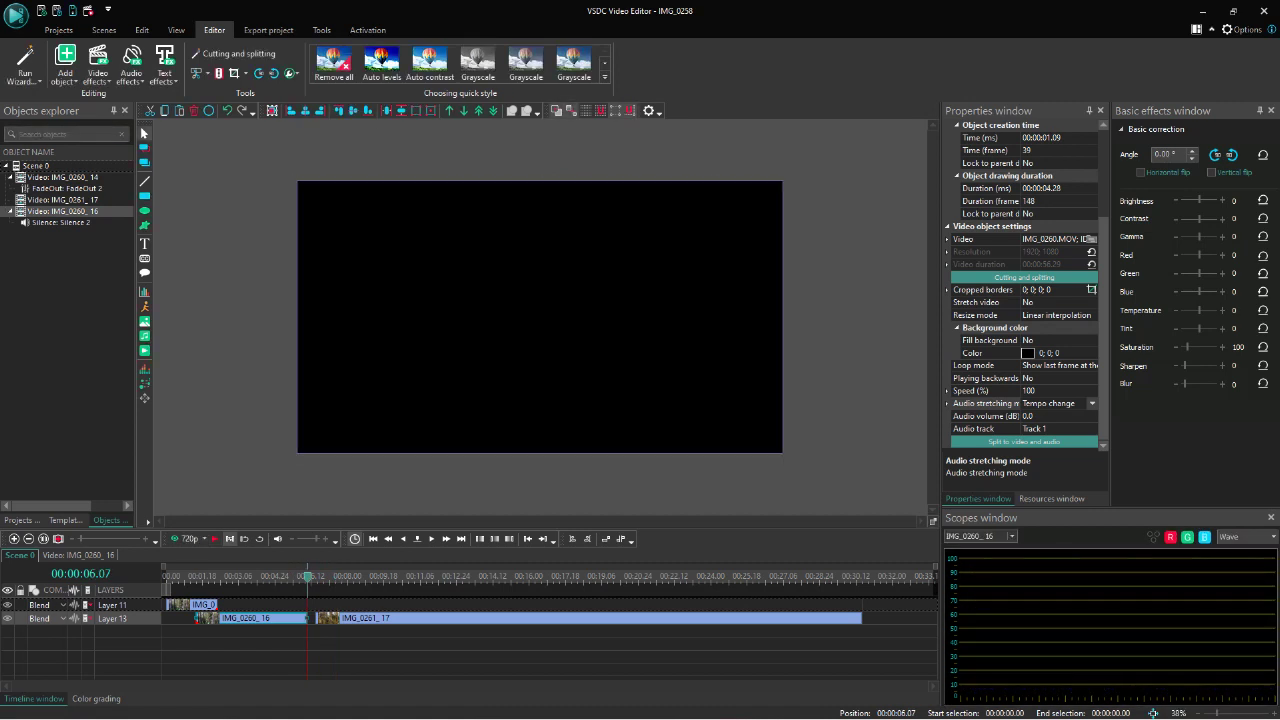
Shorten the longer IMG_0260 clip to 138 frames, check its ending, and move IMG_0261 directly after it.
drag(307, 618, 298, 618)
click(291, 576)
key(space)
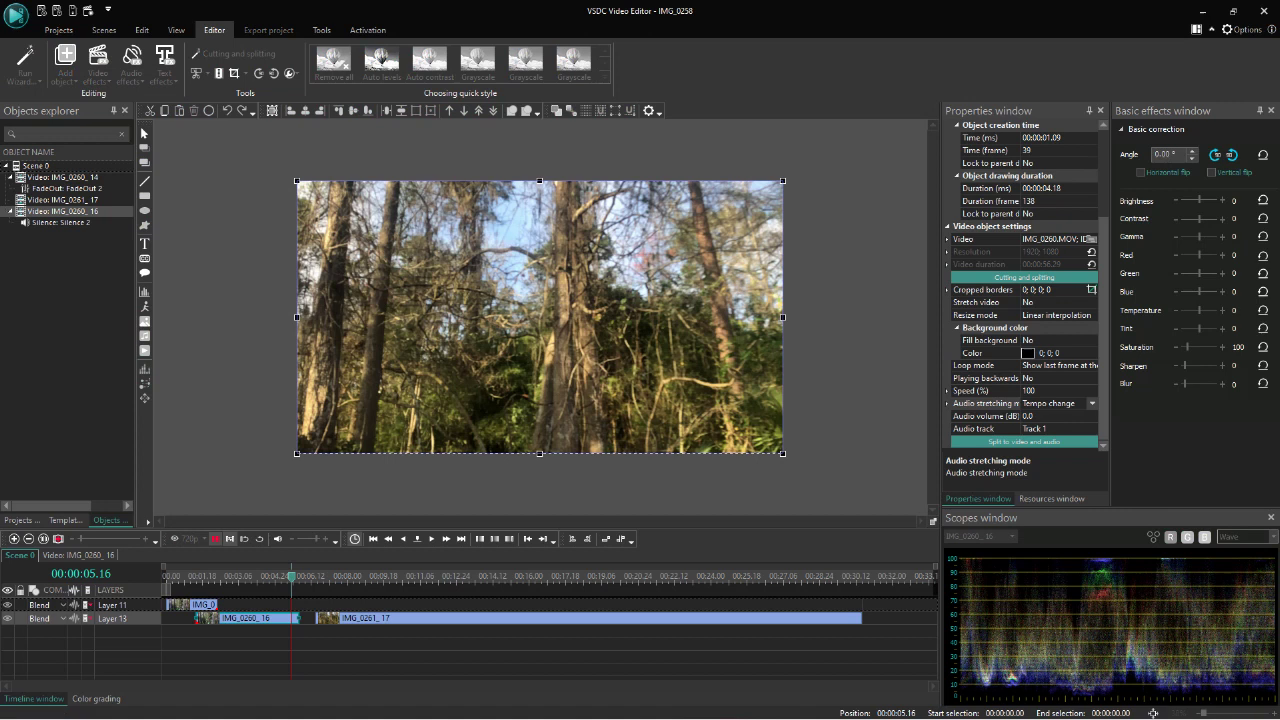
key(space)
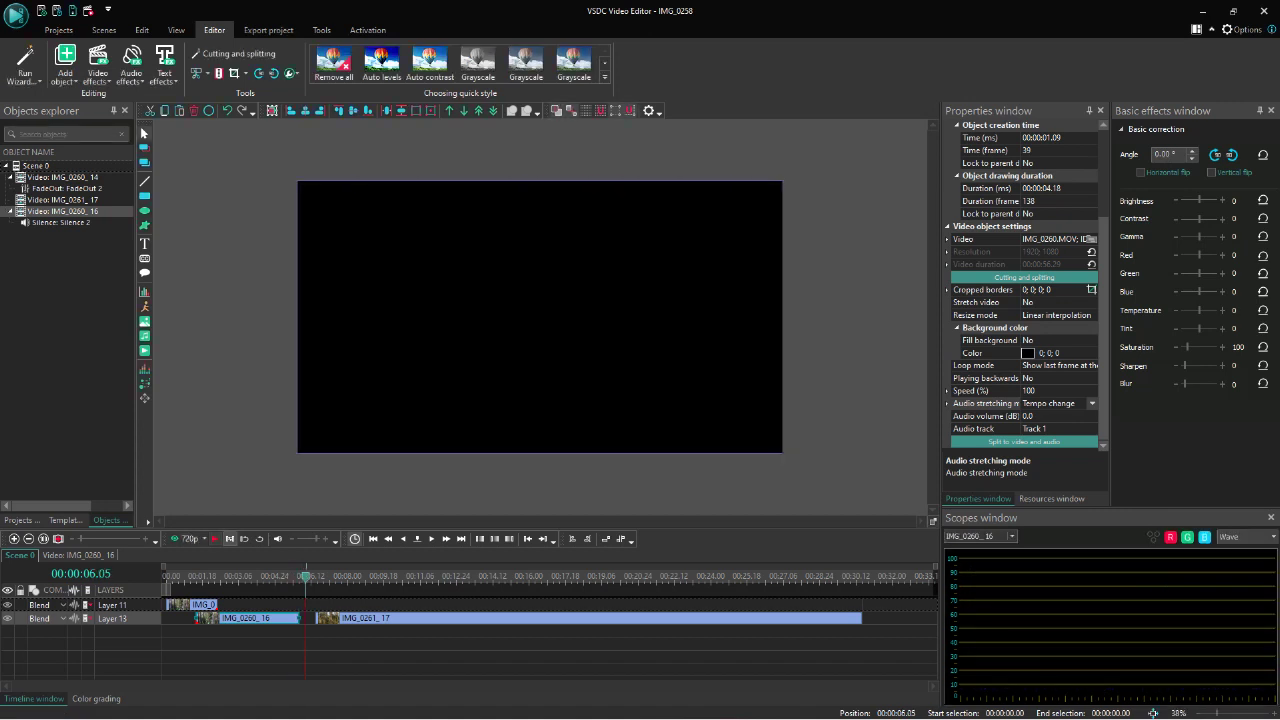
drag(420, 618, 403, 618)
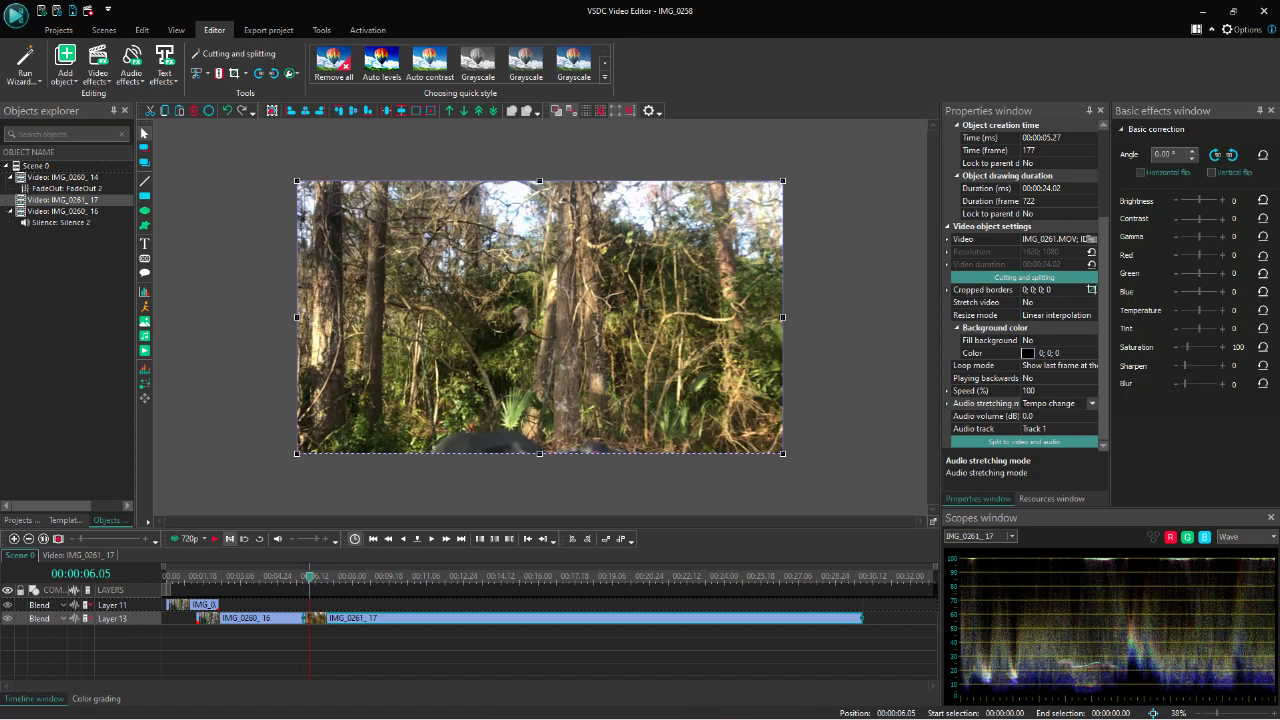
Add a text object on a new layer starting at 00:00:01.11, in the frame's lower area, with a black brush colour.
click(222, 576)
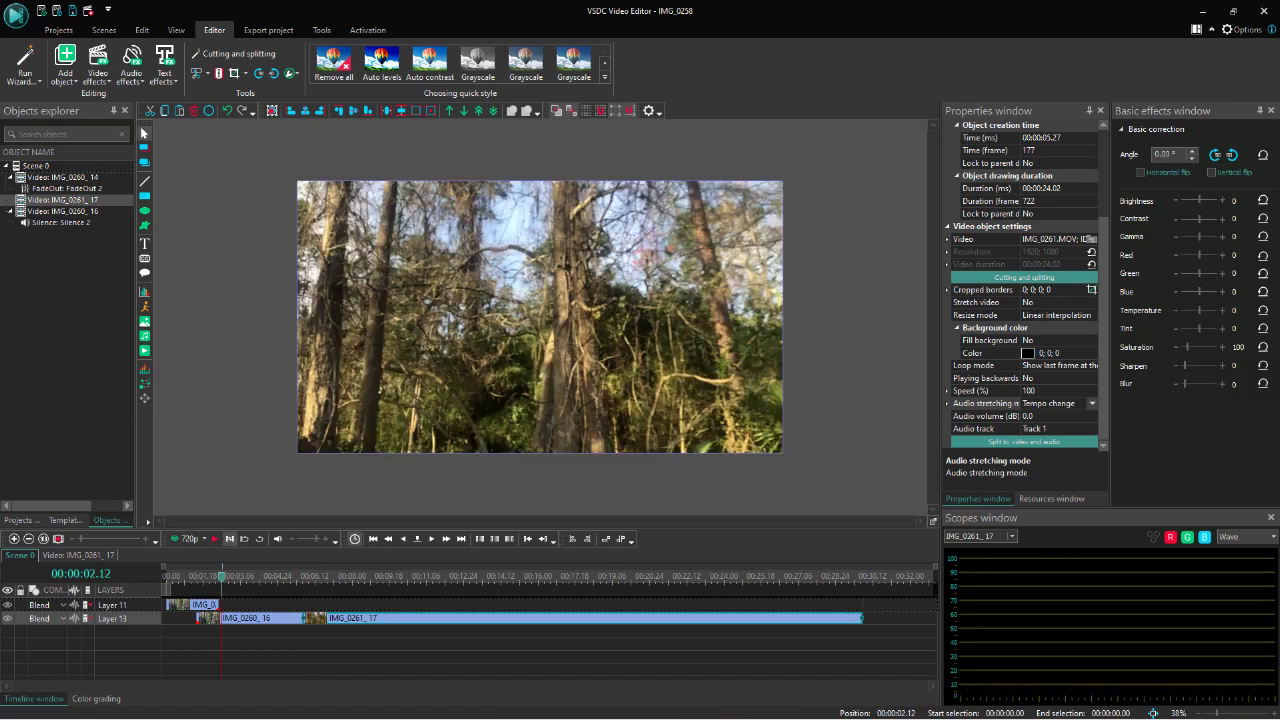
click(258, 618)
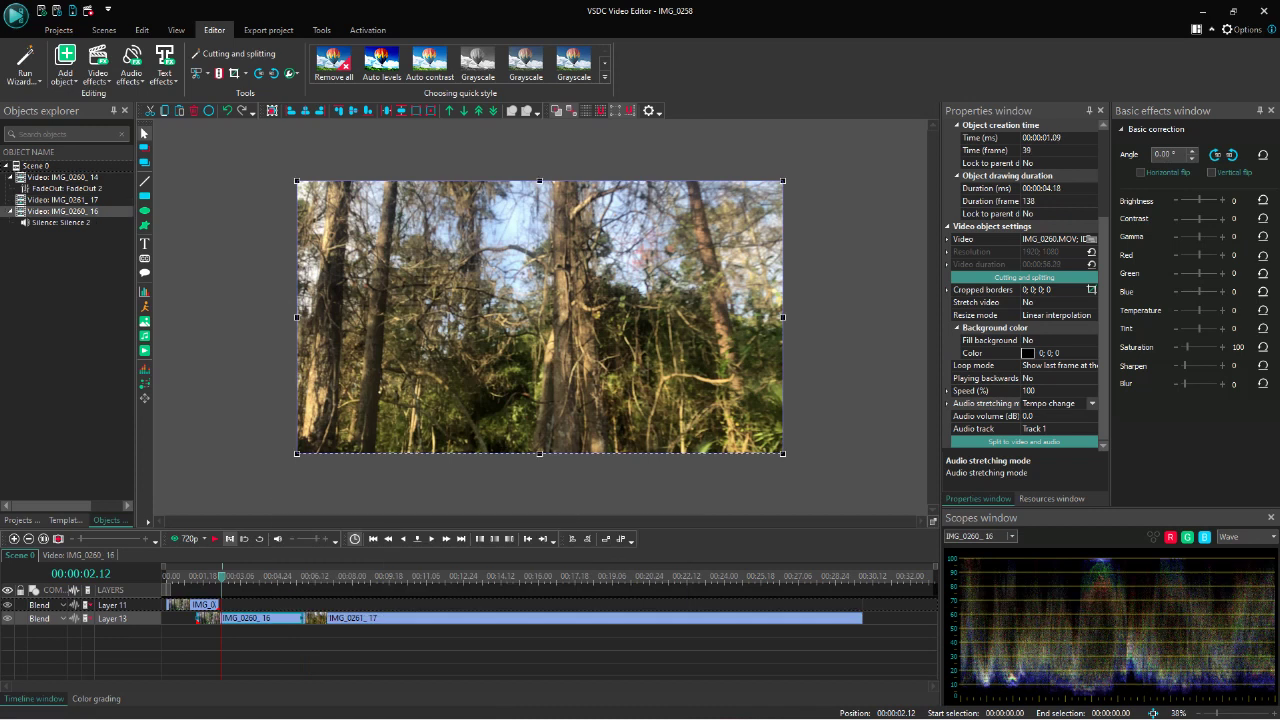
click(198, 576)
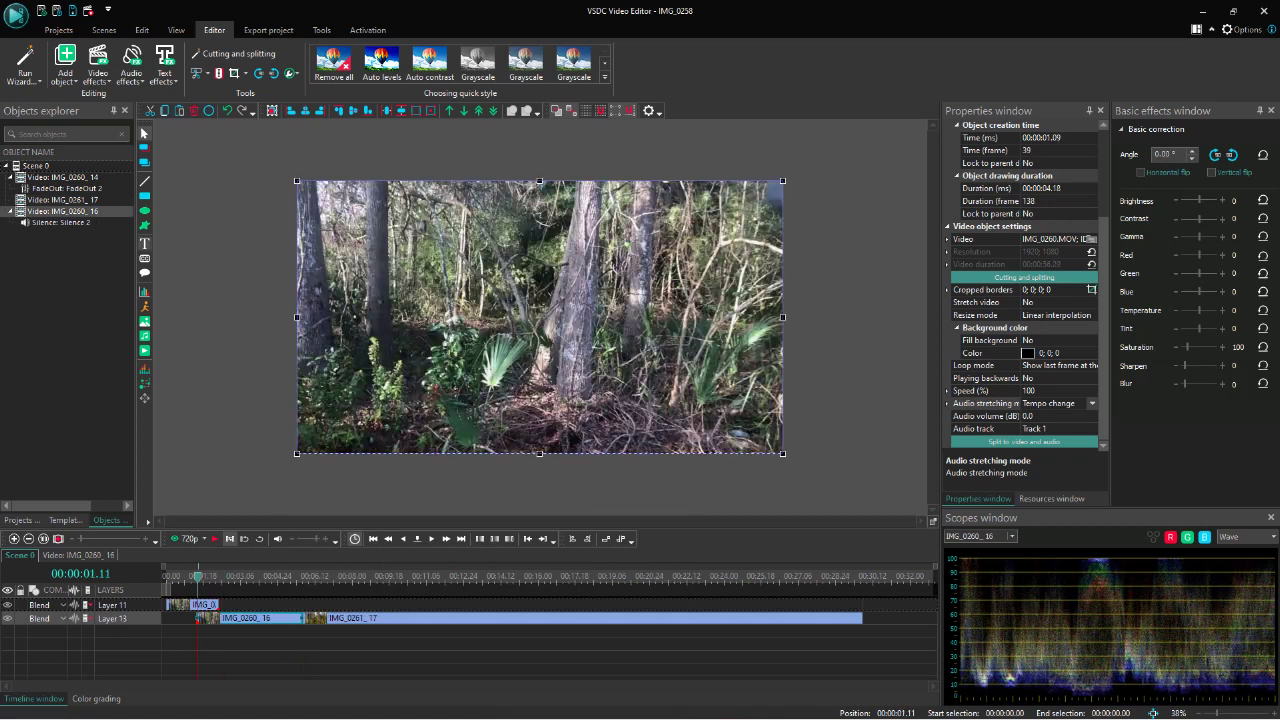
click(144, 244)
click(178, 246)
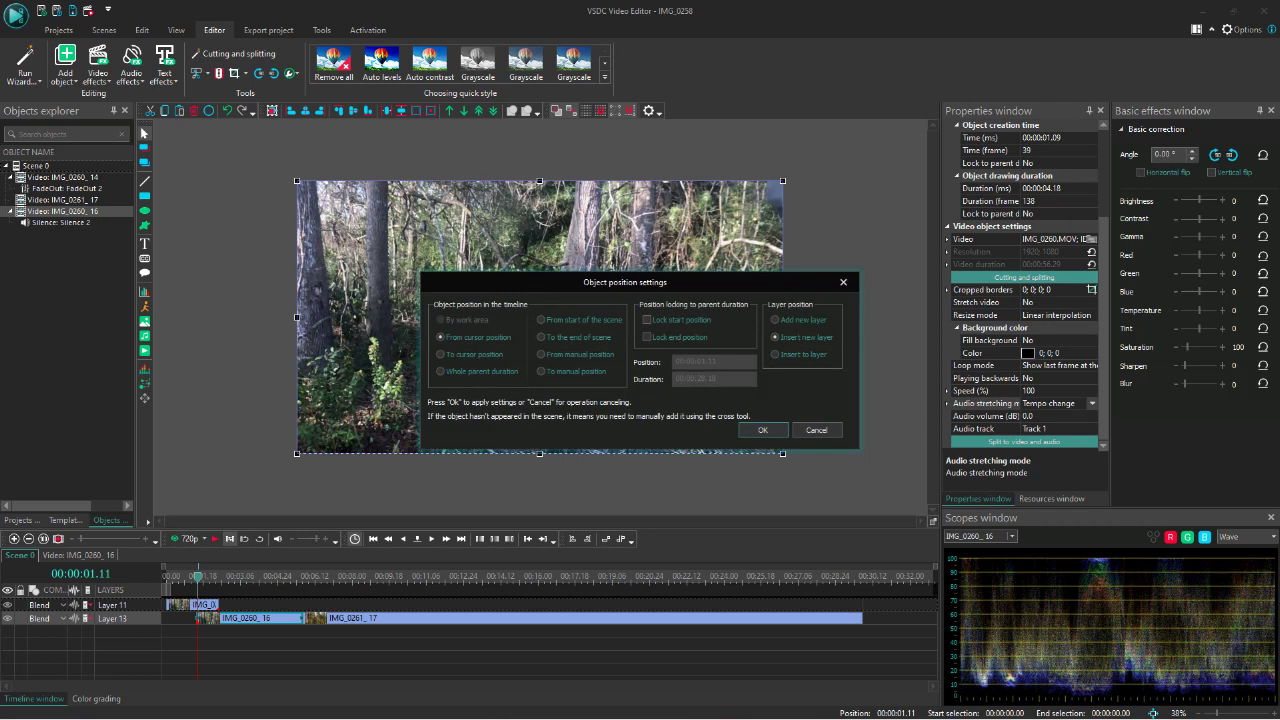
click(762, 430)
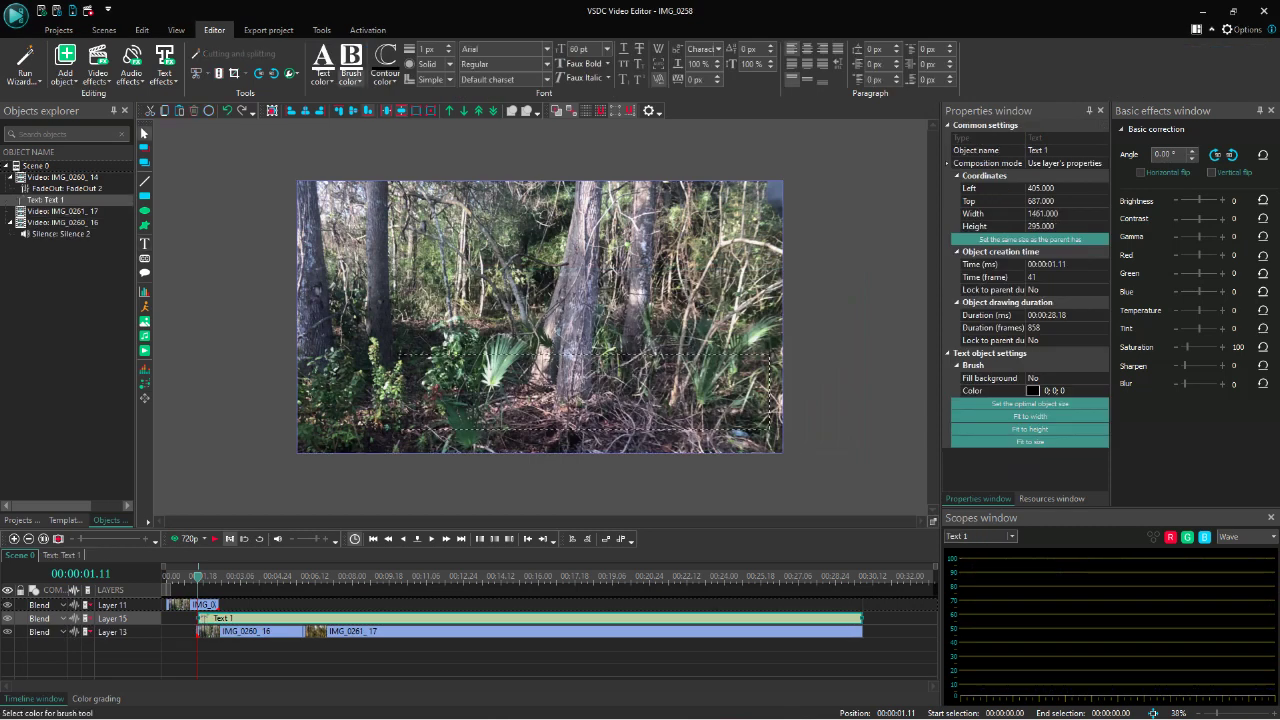
click(351, 80)
click(355, 166)
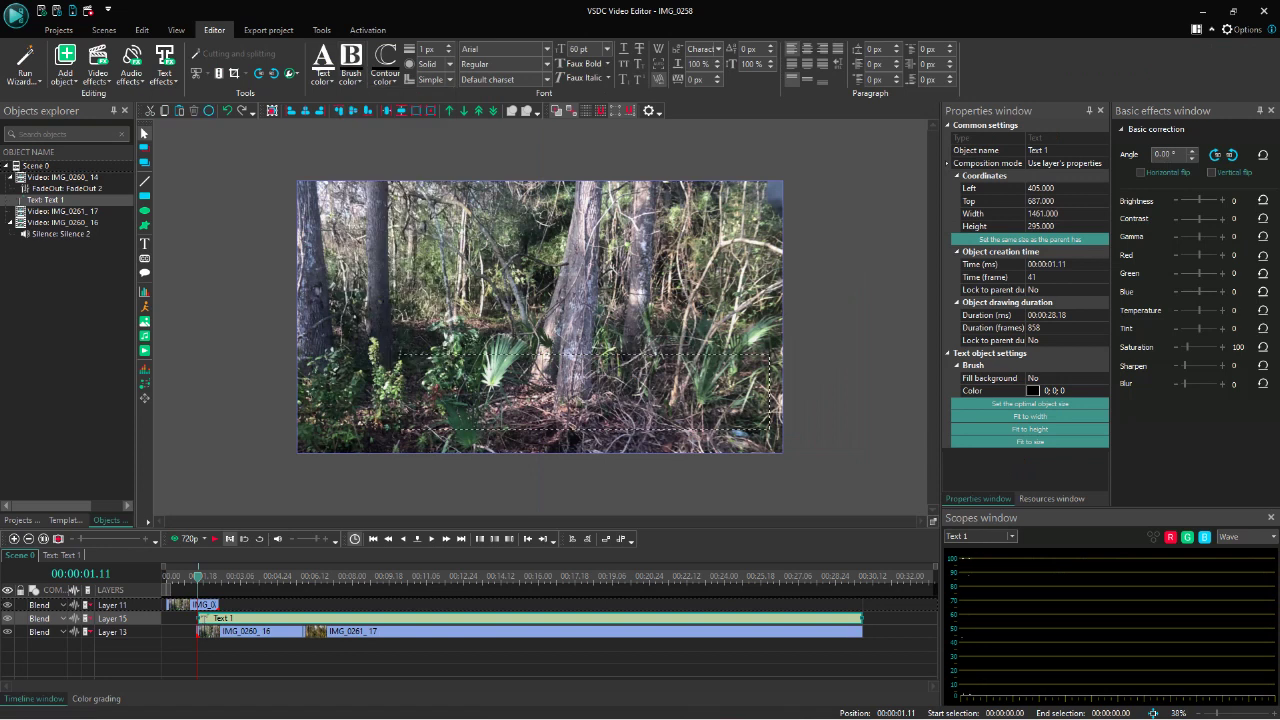
Insert a new layer above Layer 11 and move the text object onto it.
right_click(247, 605)
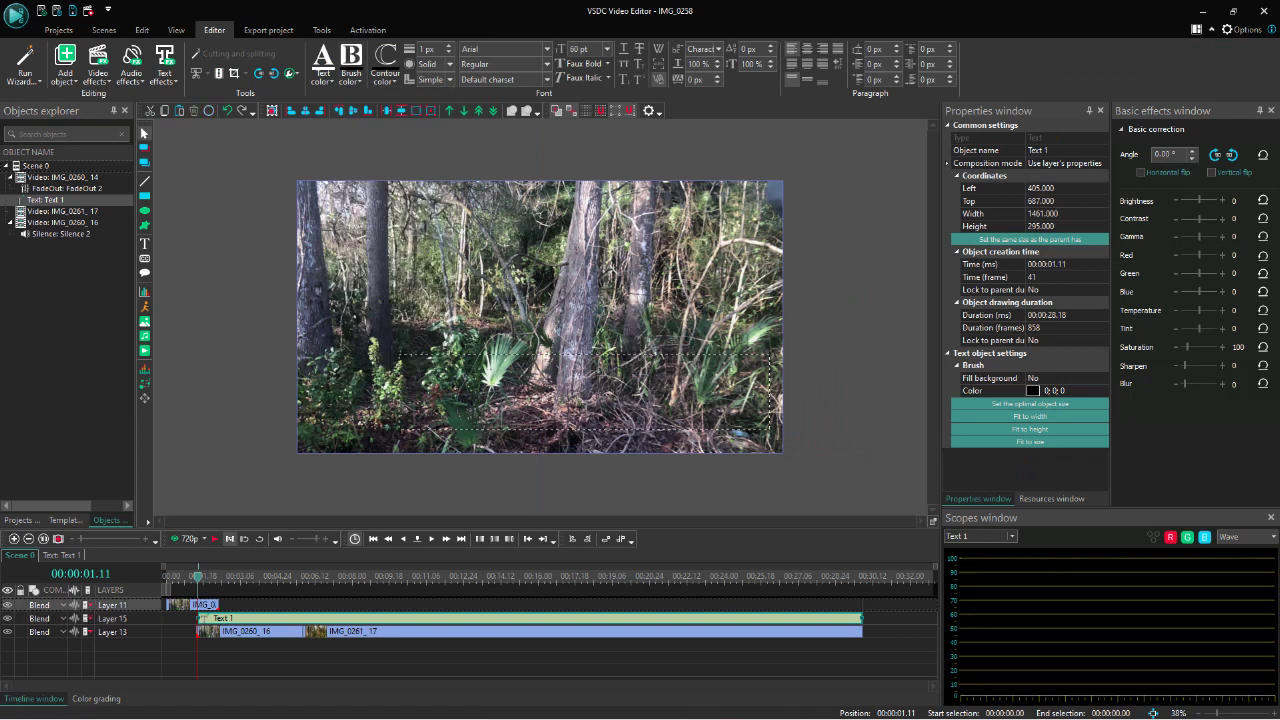
click(285, 325)
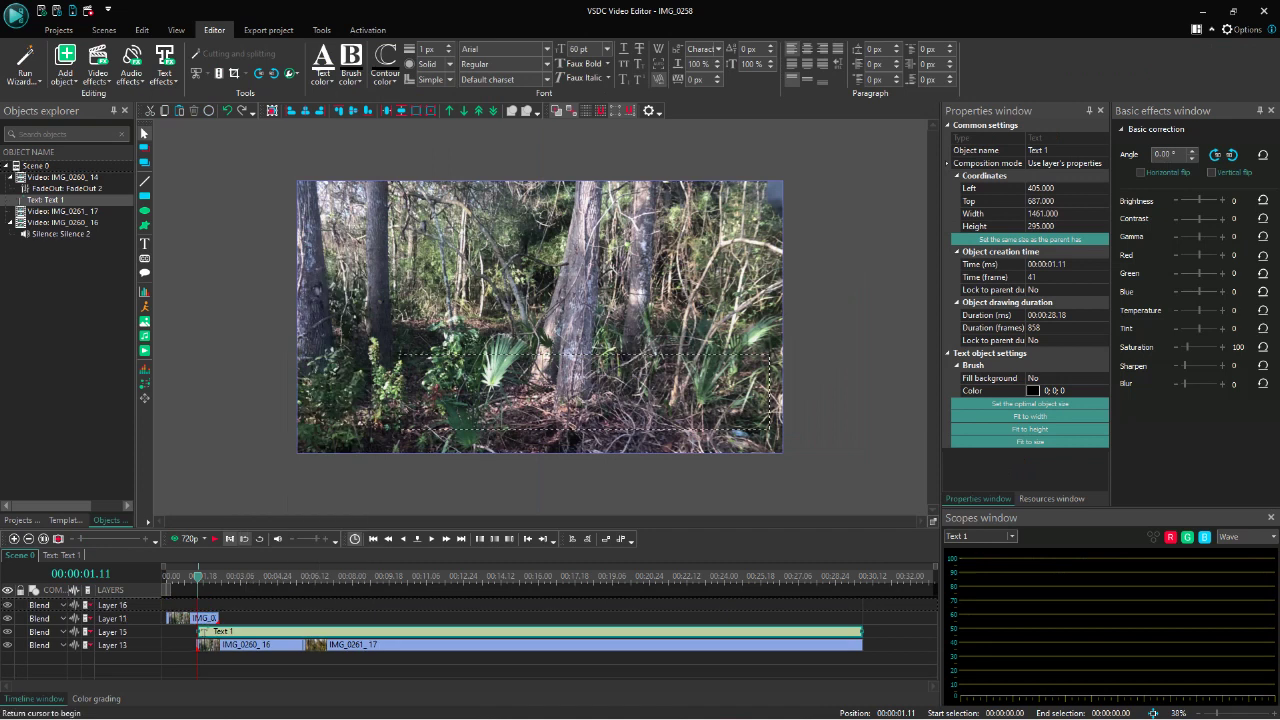
drag(201, 631, 222, 618)
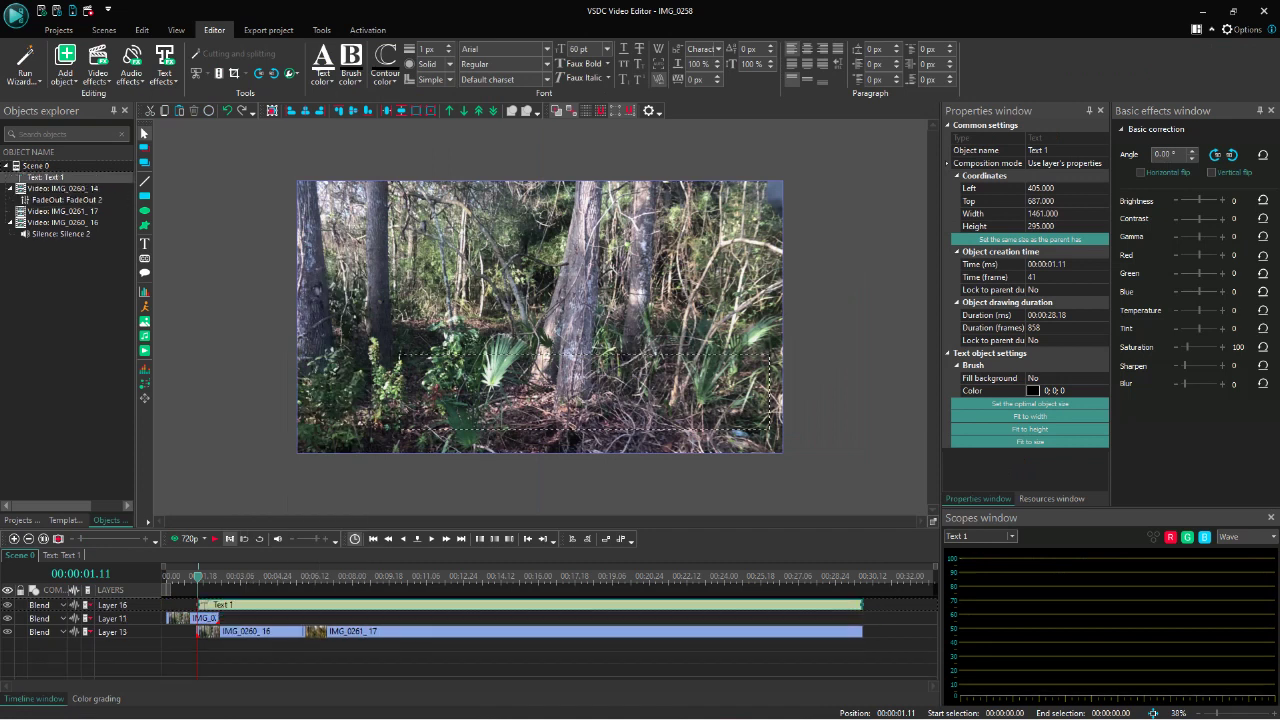
Enter the caption "I did blow my whistle" in the text object and delete the whole object.
text(I did blow my whistle)
click(540, 290)
click(482, 366)
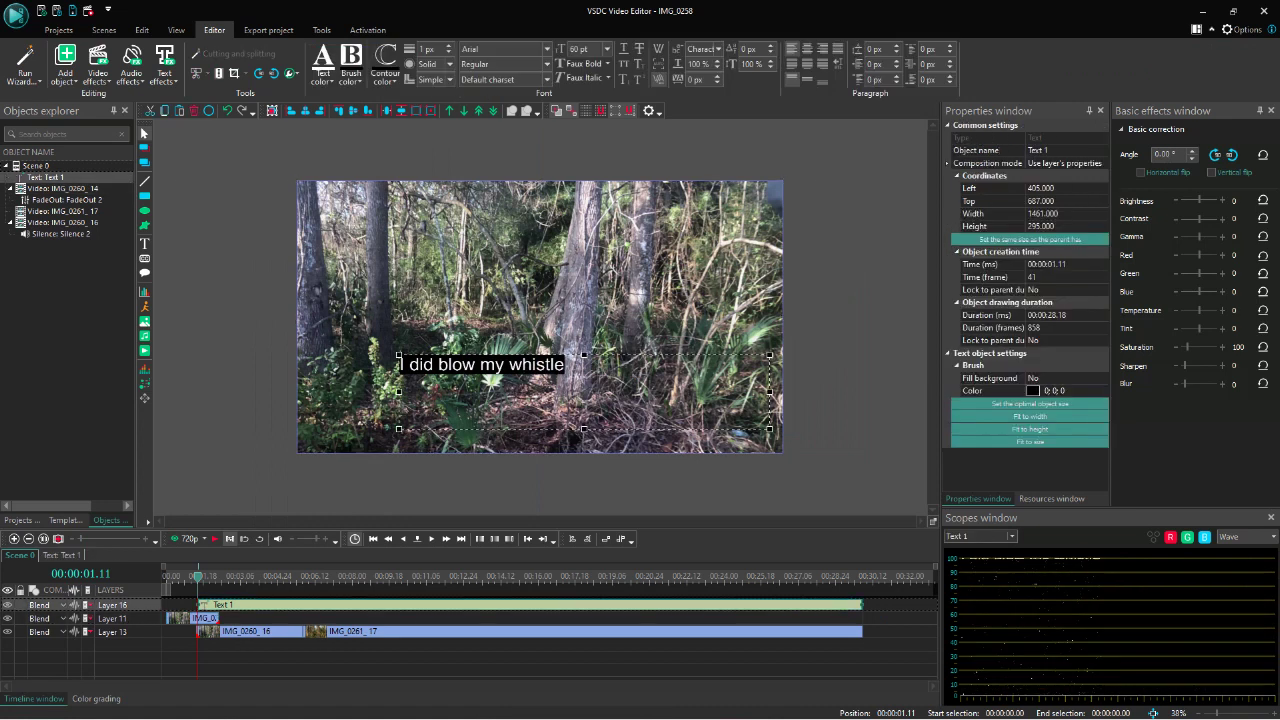
key(Delete)
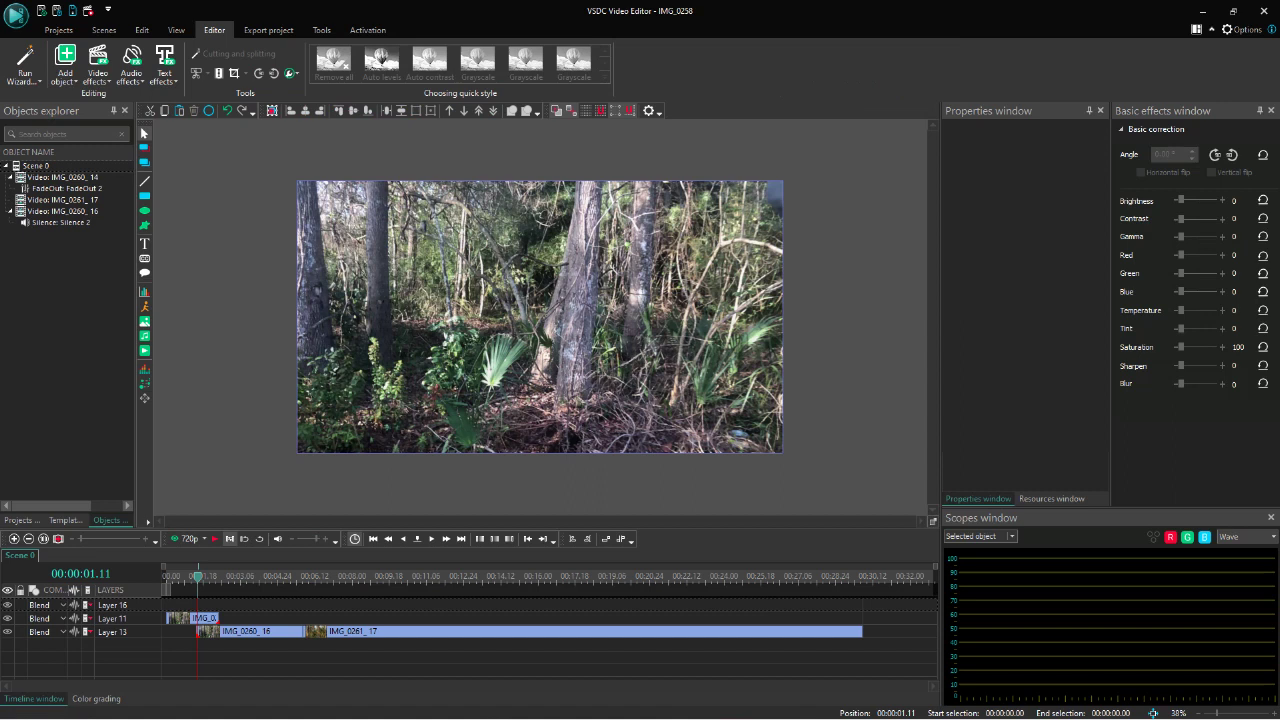
Insert IMG_0260.MOV again into Layer 13 after IMG_0261 and open the new clip for cutting and splitting.
click(258, 631)
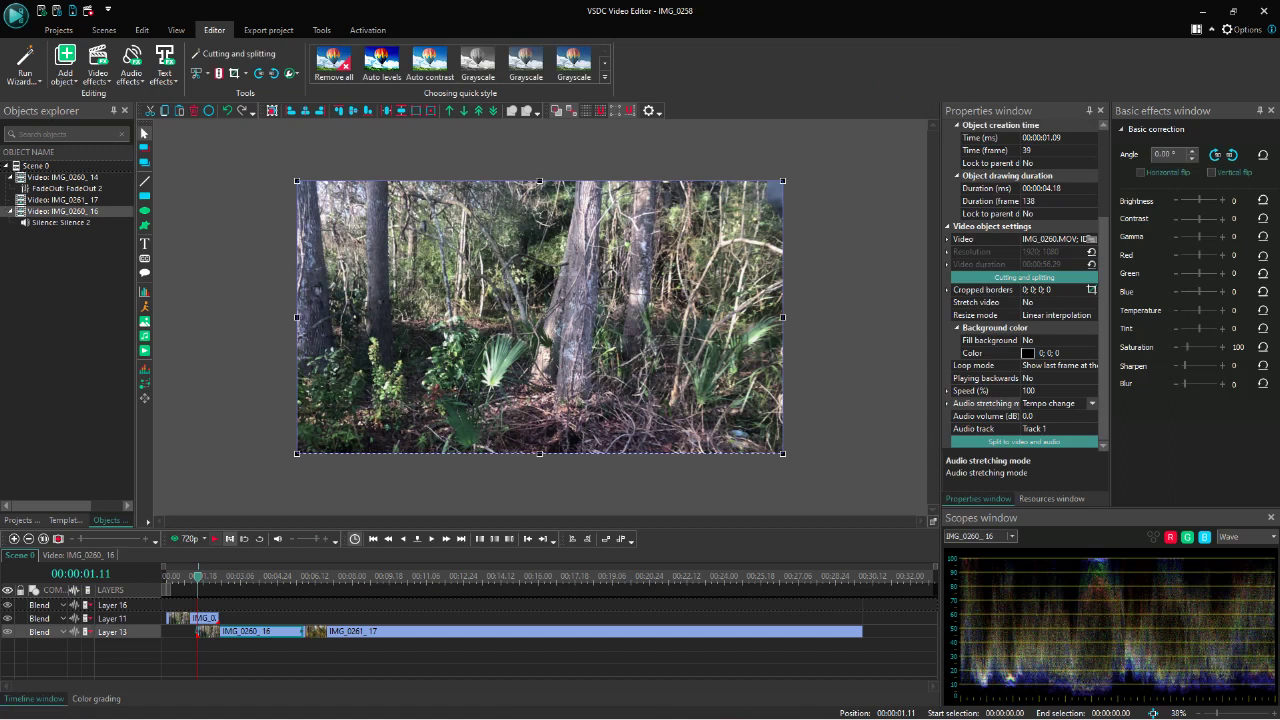
click(144, 350)
click(881, 360)
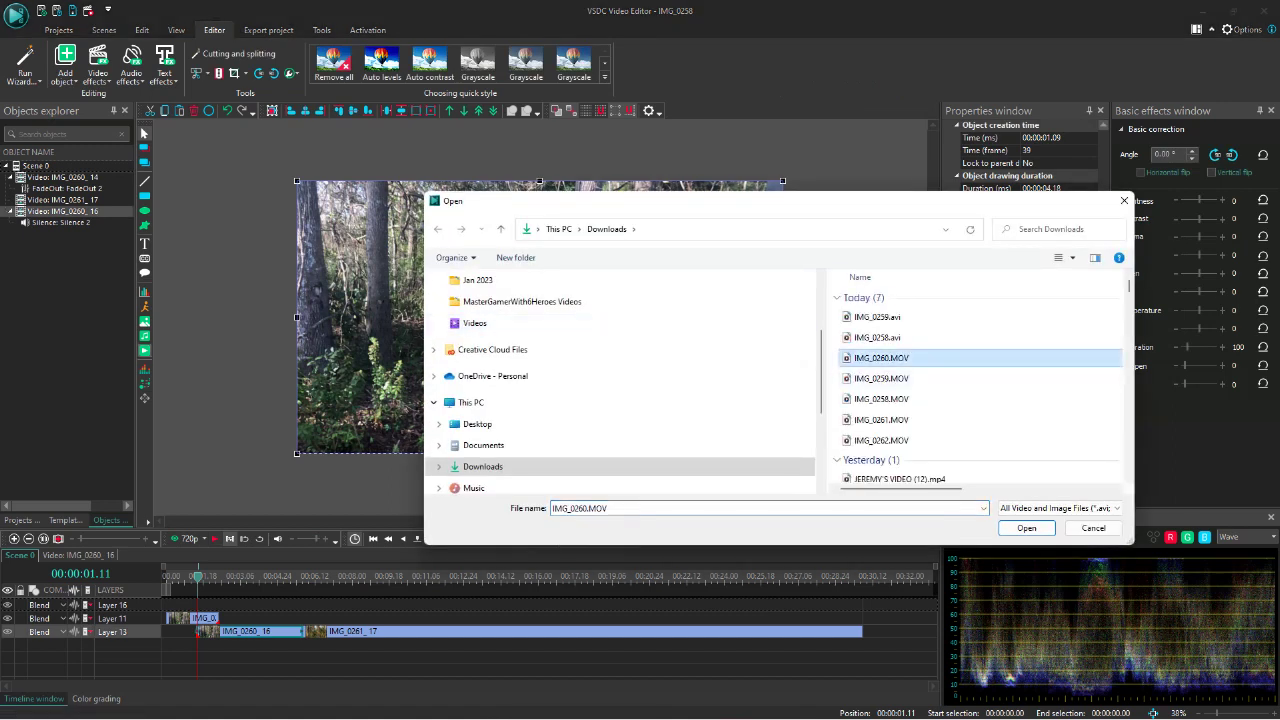
click(1027, 528)
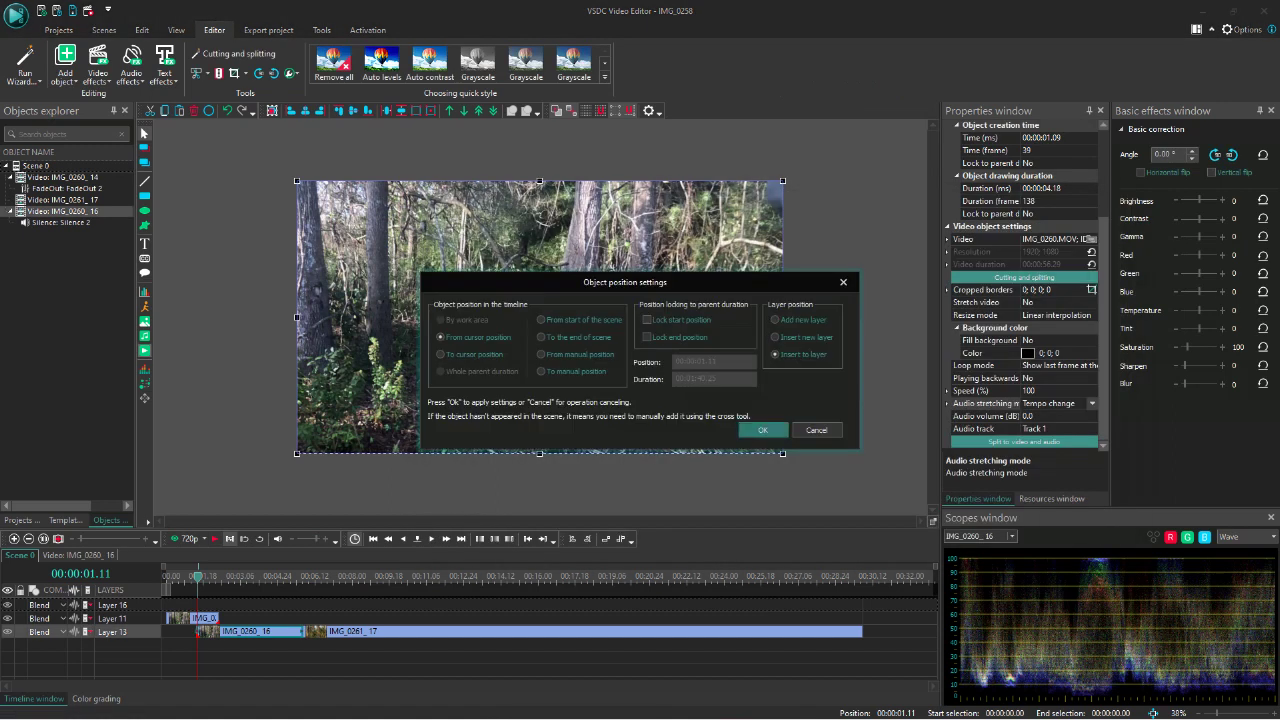
click(762, 430)
right_click(376, 632)
click(422, 471)
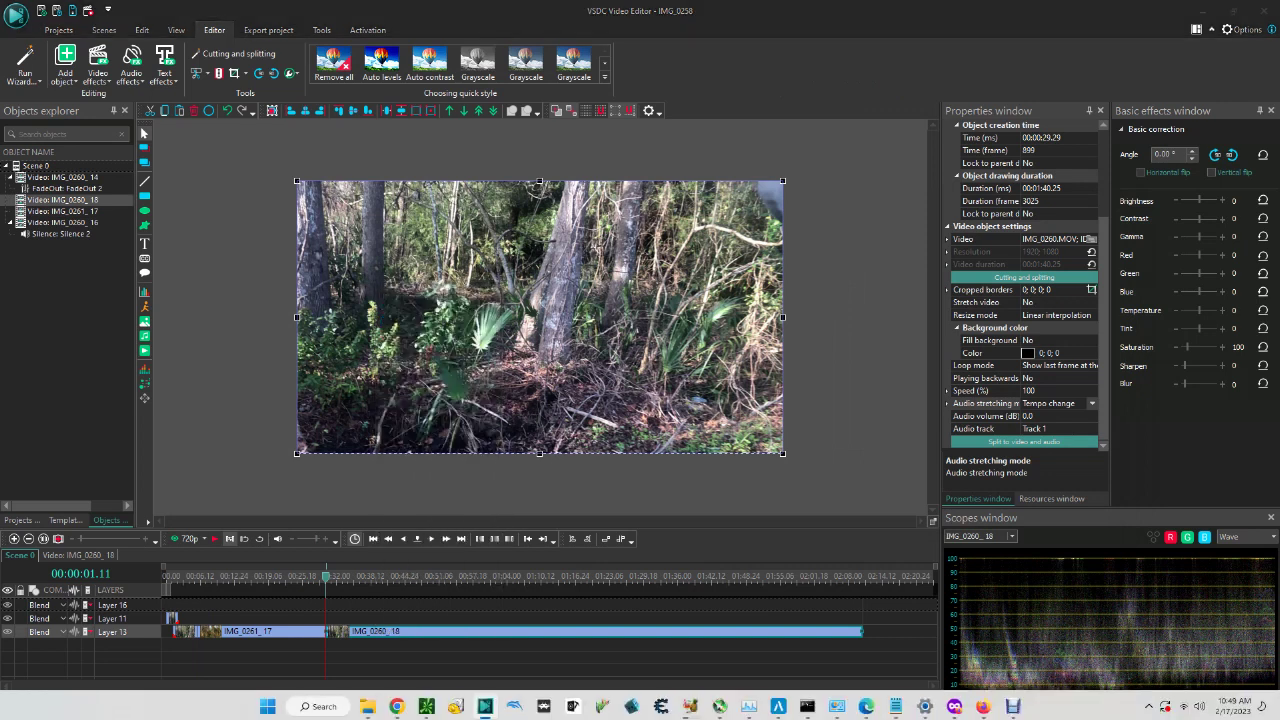
Switch to Task Manager, restrict HandBrake.exe's processor affinity to CPU 0, and minimize Task Manager.
click(749, 706)
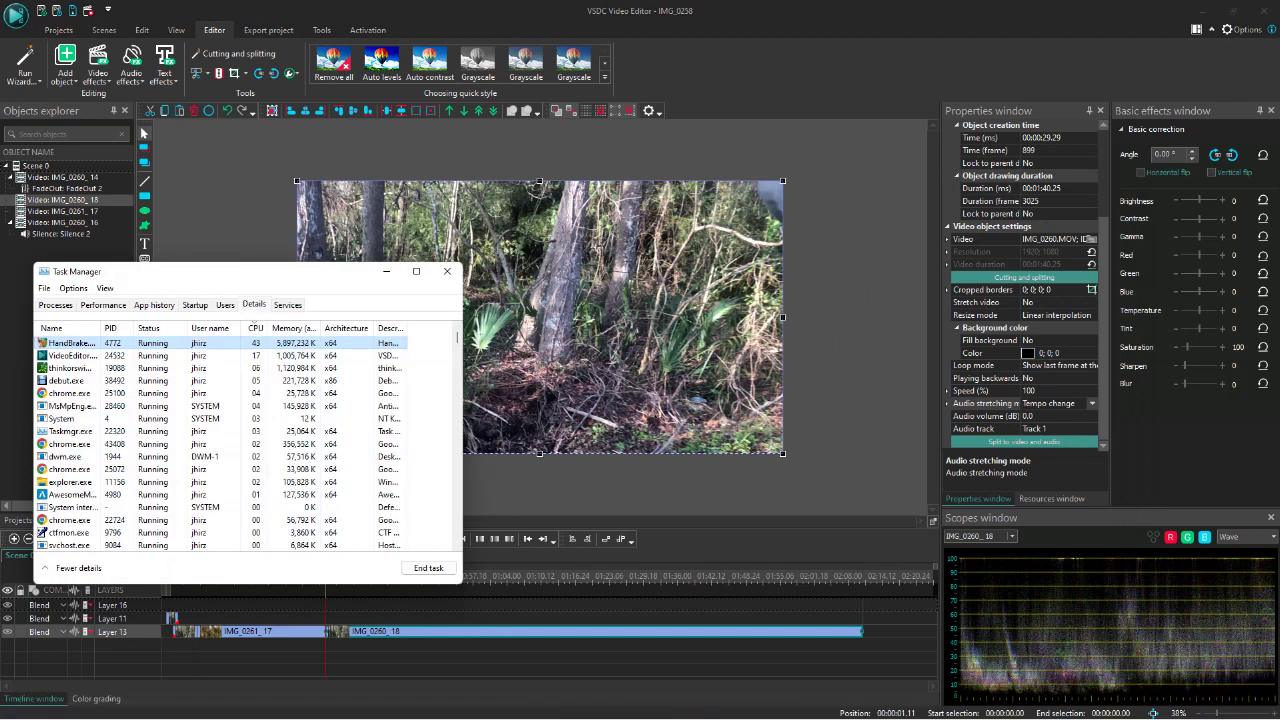
right_click(302, 342)
click(342, 414)
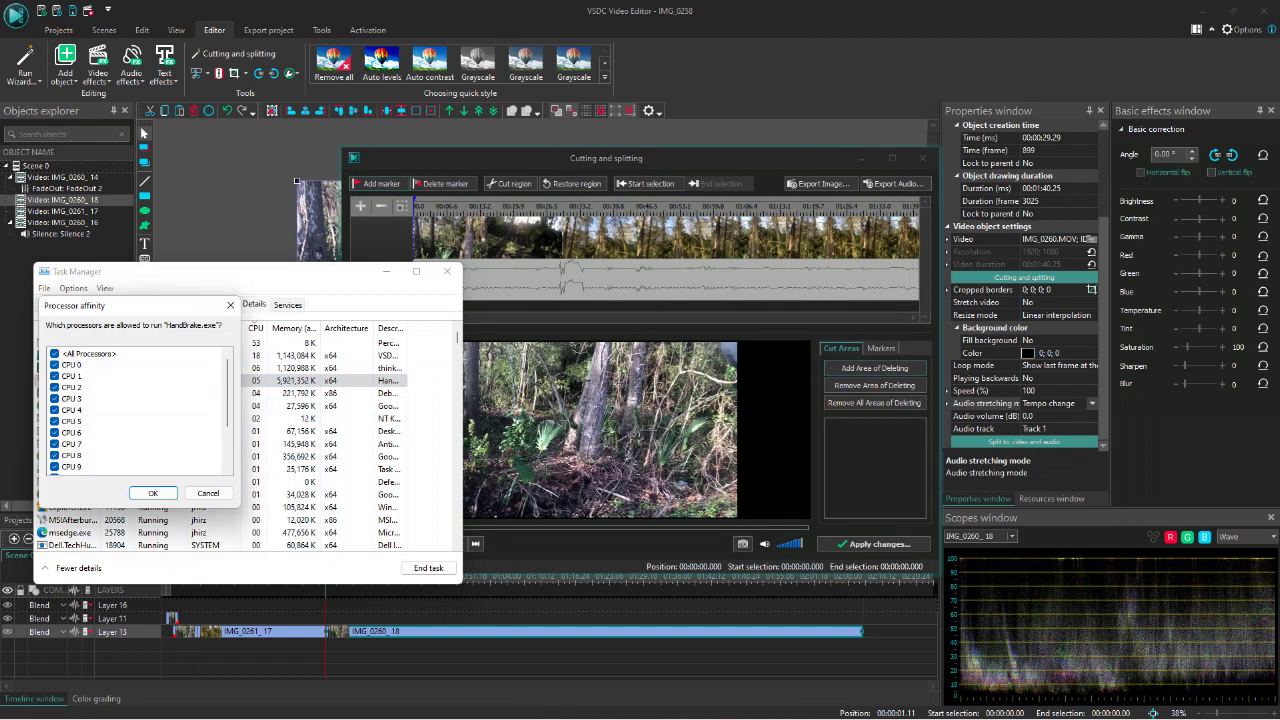
click(54, 354)
click(54, 365)
click(153, 493)
click(387, 271)
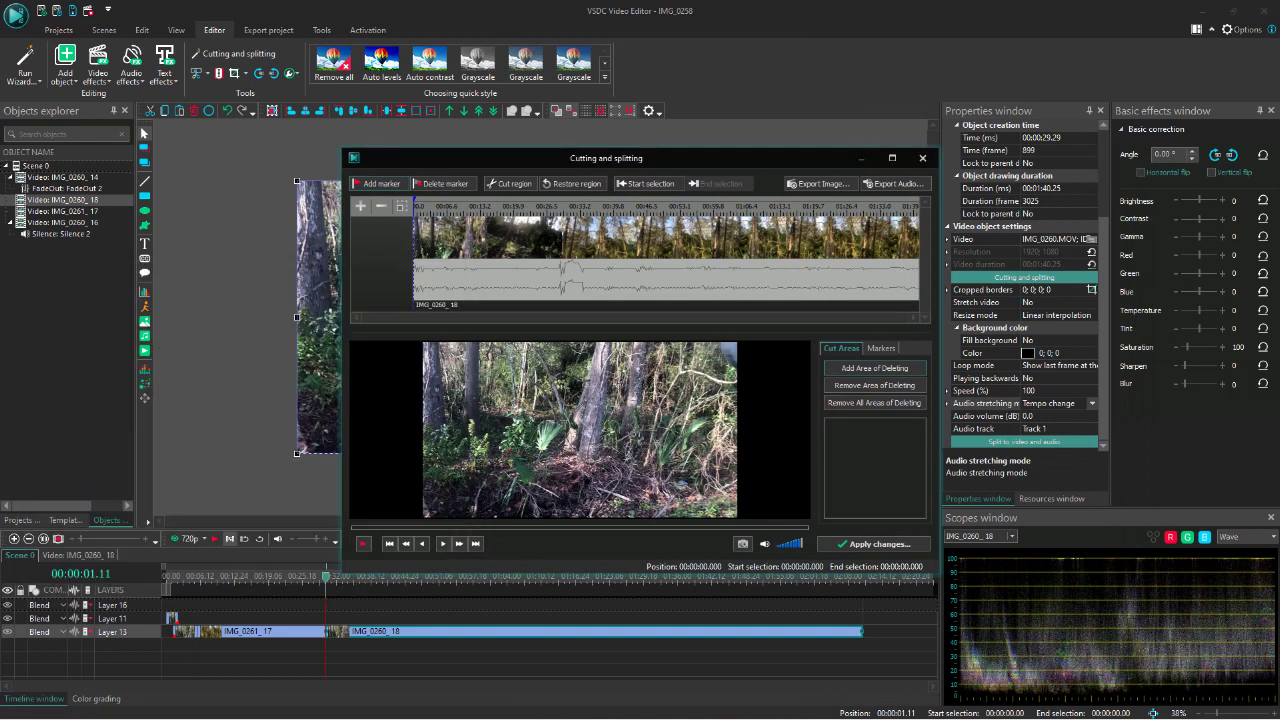
Preview the new clip around 00:00:28.193, cut the region from 00:00:00.000 to 00:00:28.858, and restore that region.
click(555, 208)
click(363, 544)
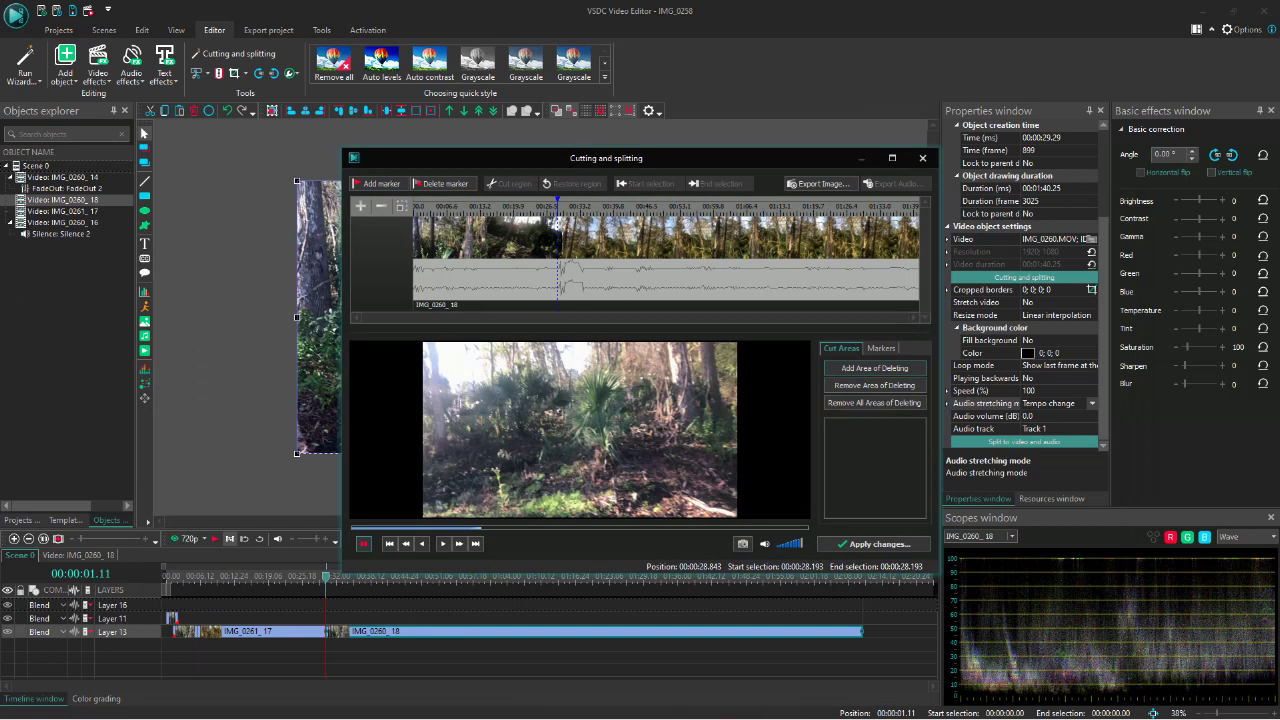
click(363, 544)
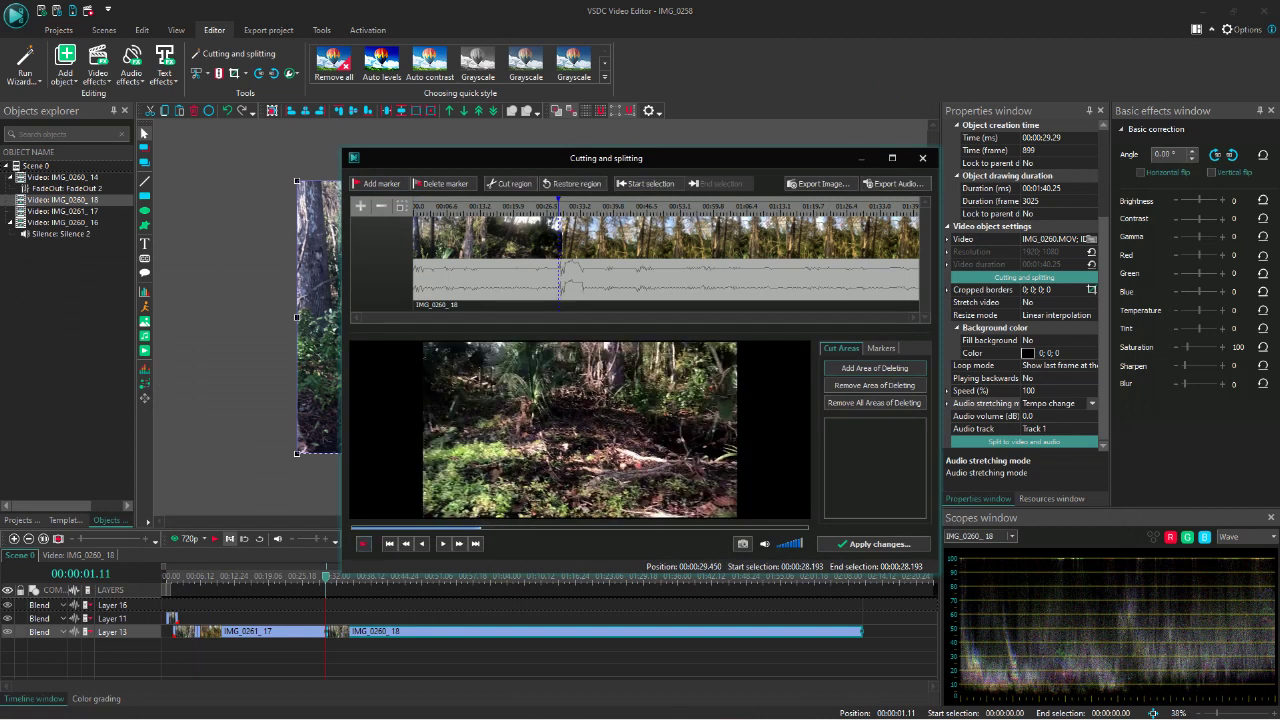
drag(558, 224, 413, 224)
click(511, 184)
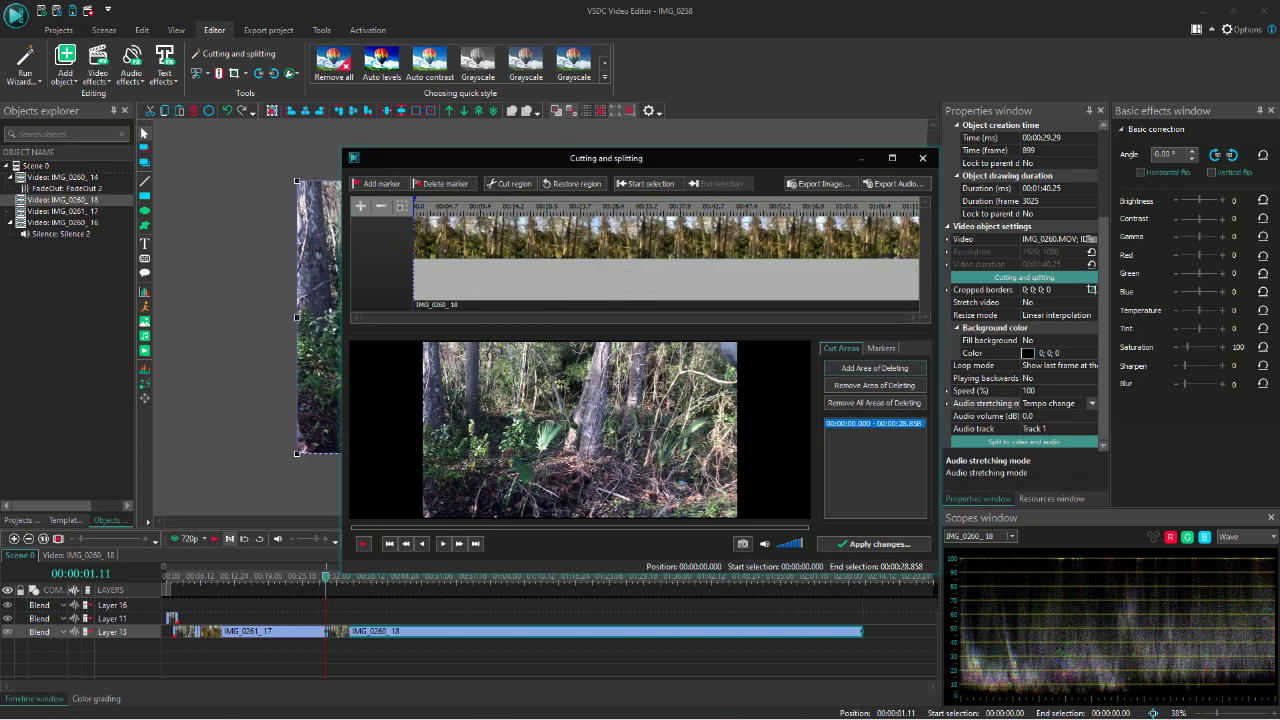
click(573, 184)
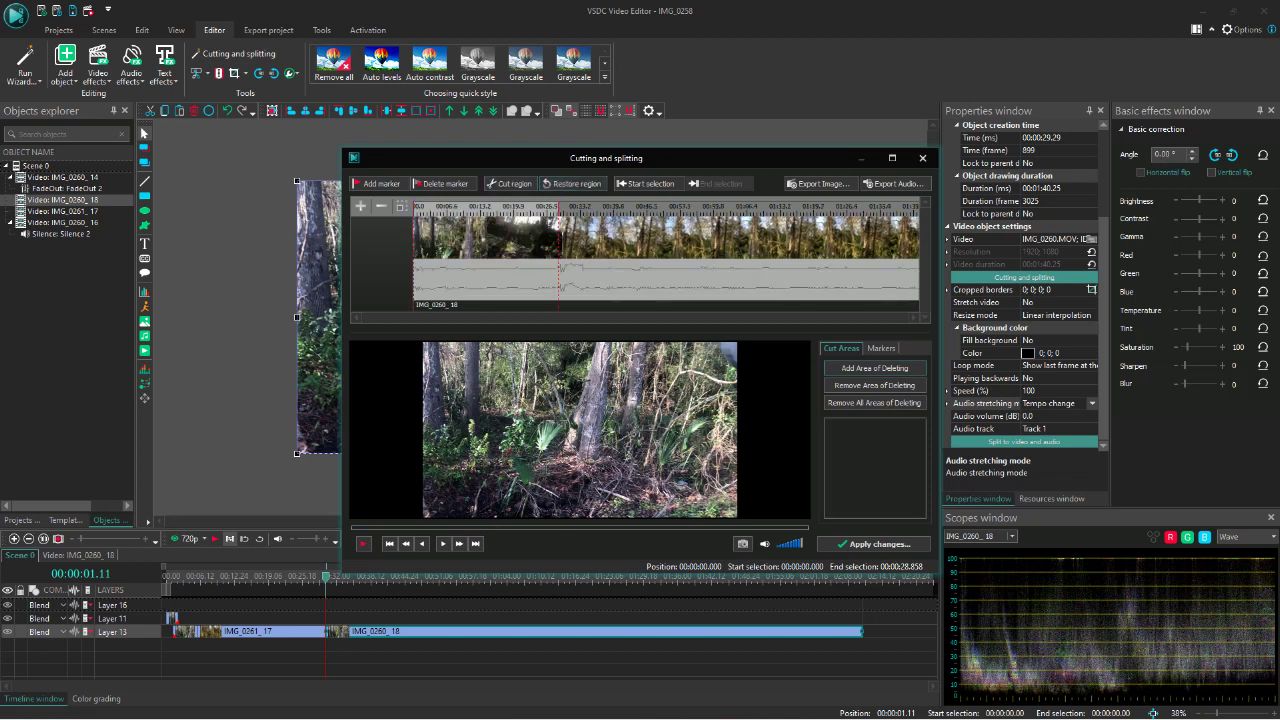
Adjust the selection to span 00:00:00.000 to 00:00:28.193 and cut that region from the clip.
drag(558, 224, 553, 223)
drag(557, 224, 554, 223)
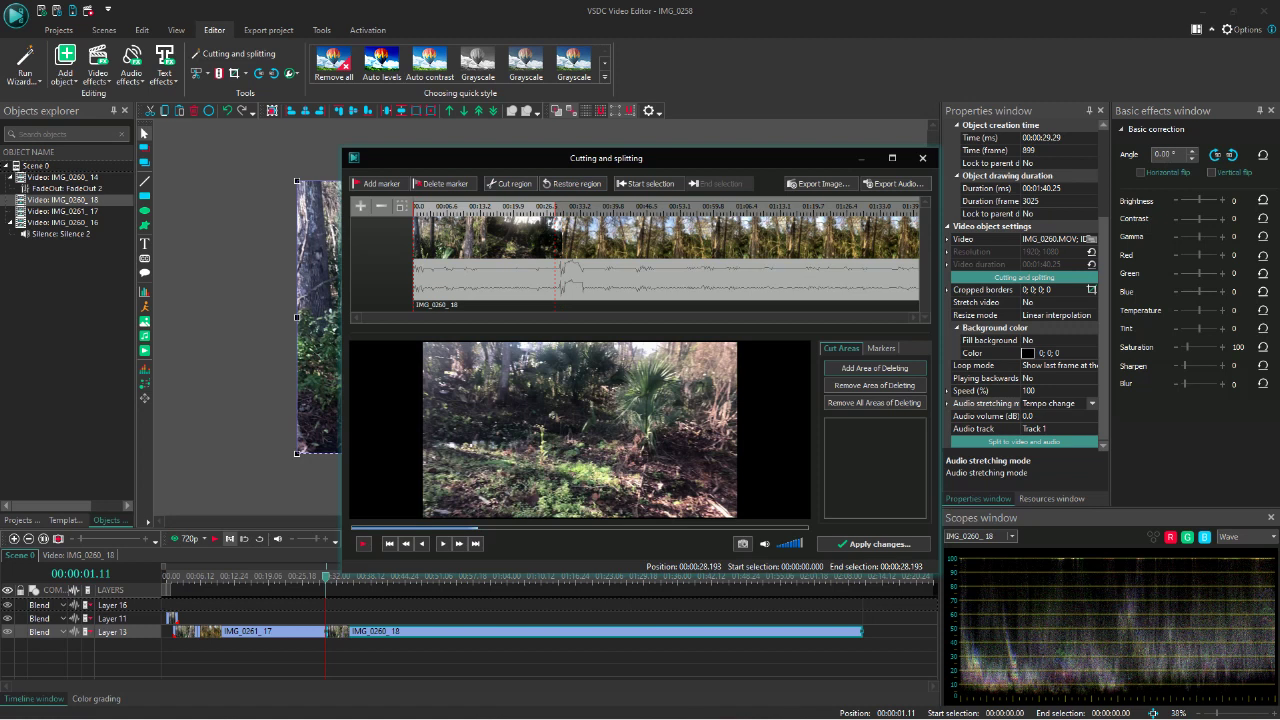
drag(552, 223, 551, 223)
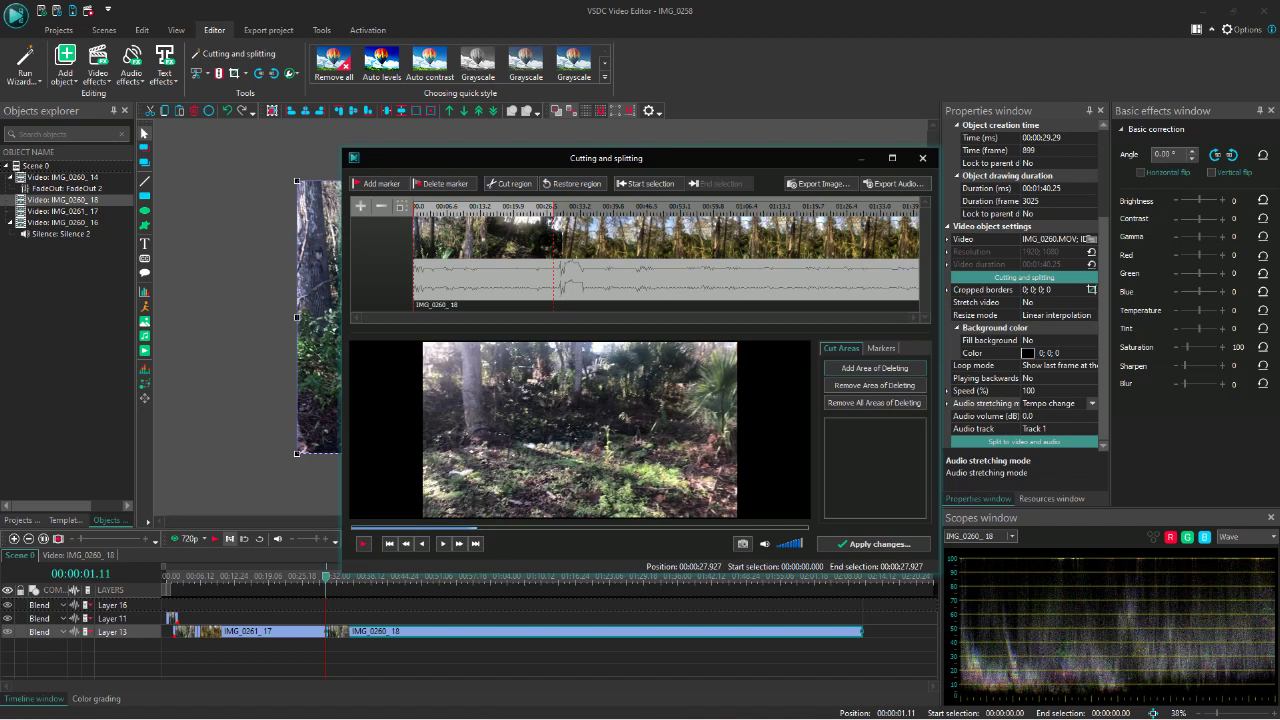
drag(551, 223, 552, 223)
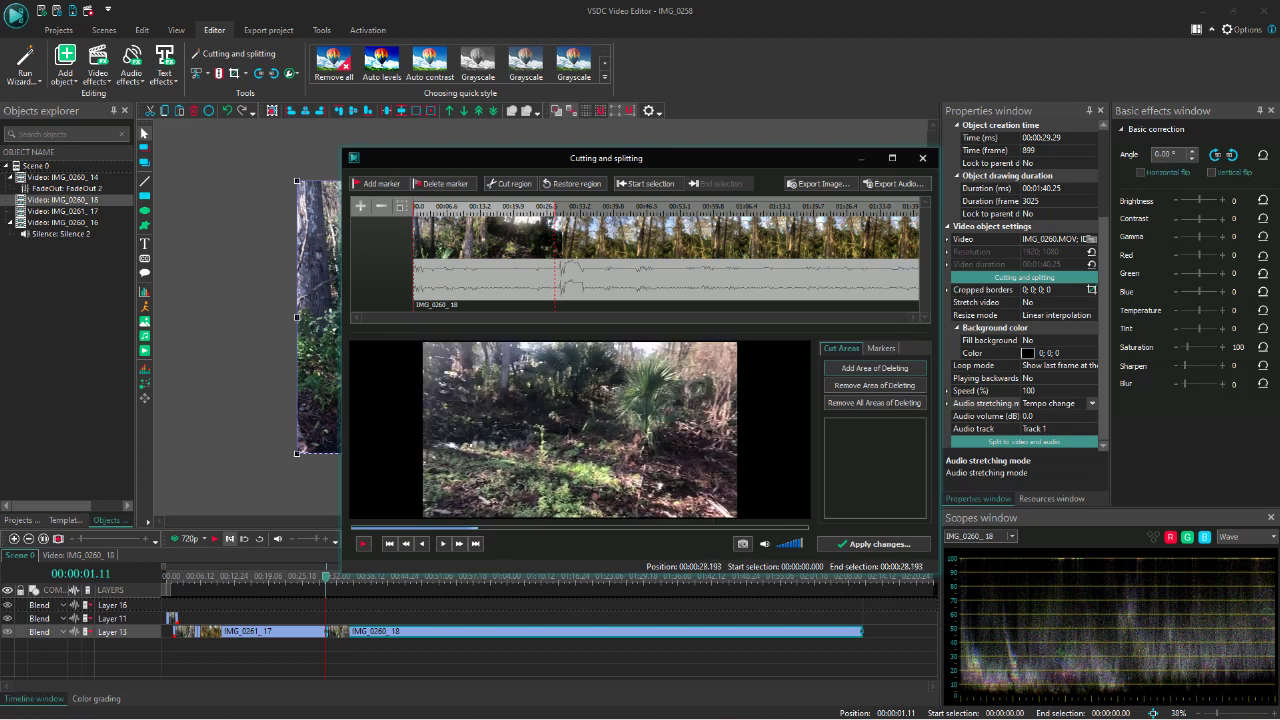
click(510, 184)
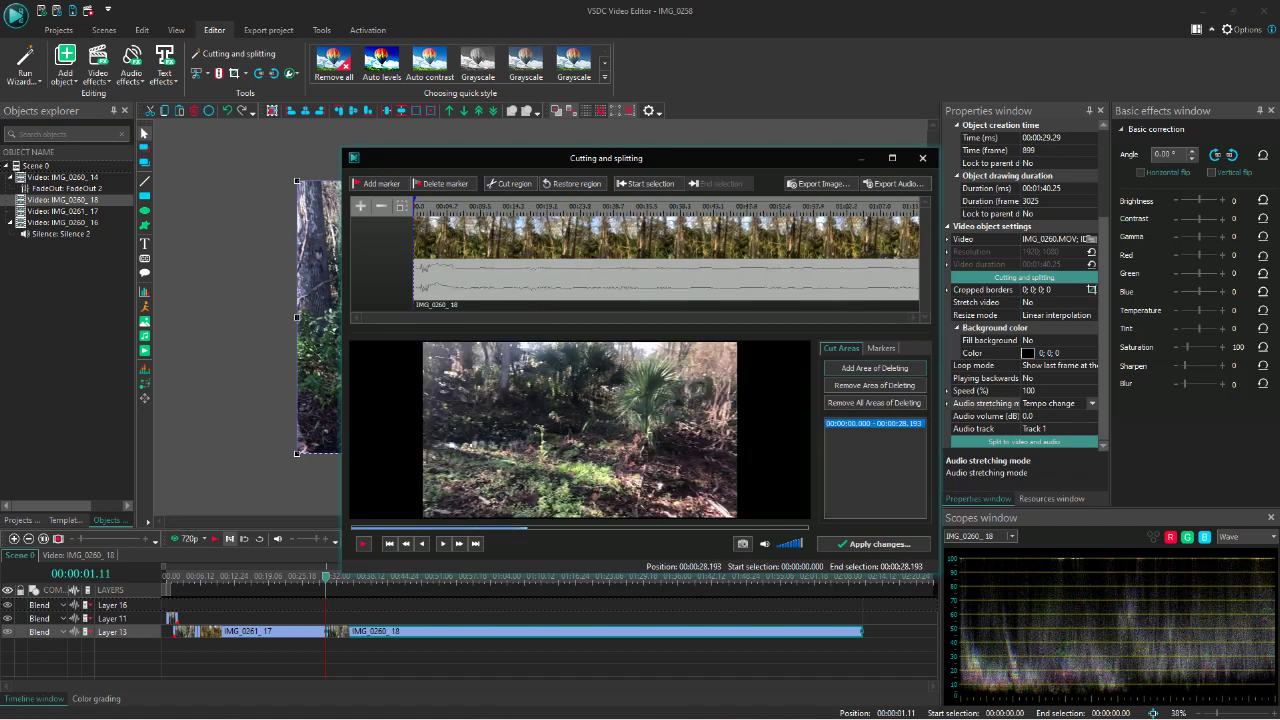
Preview the remaining clip, cut it from 00:00:05.747 to 00:01:12.612, and apply the changes with the object's duration updated.
key(space)
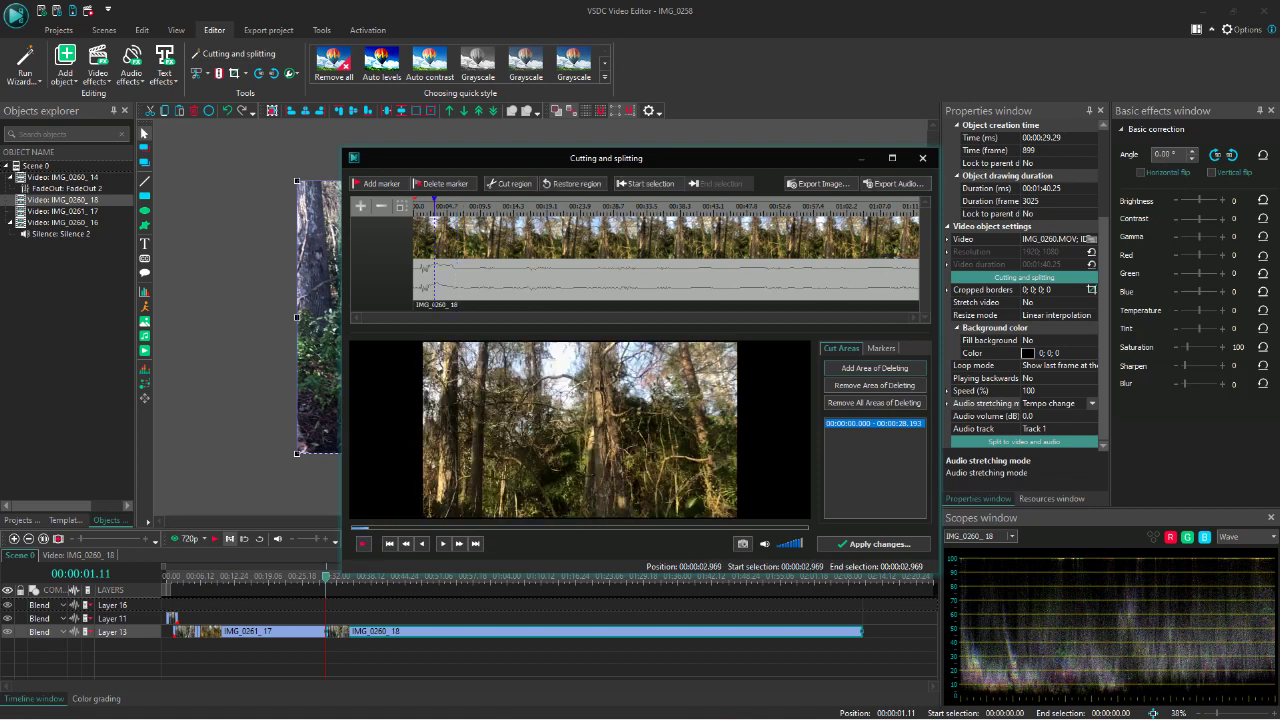
click(433, 220)
key(space)
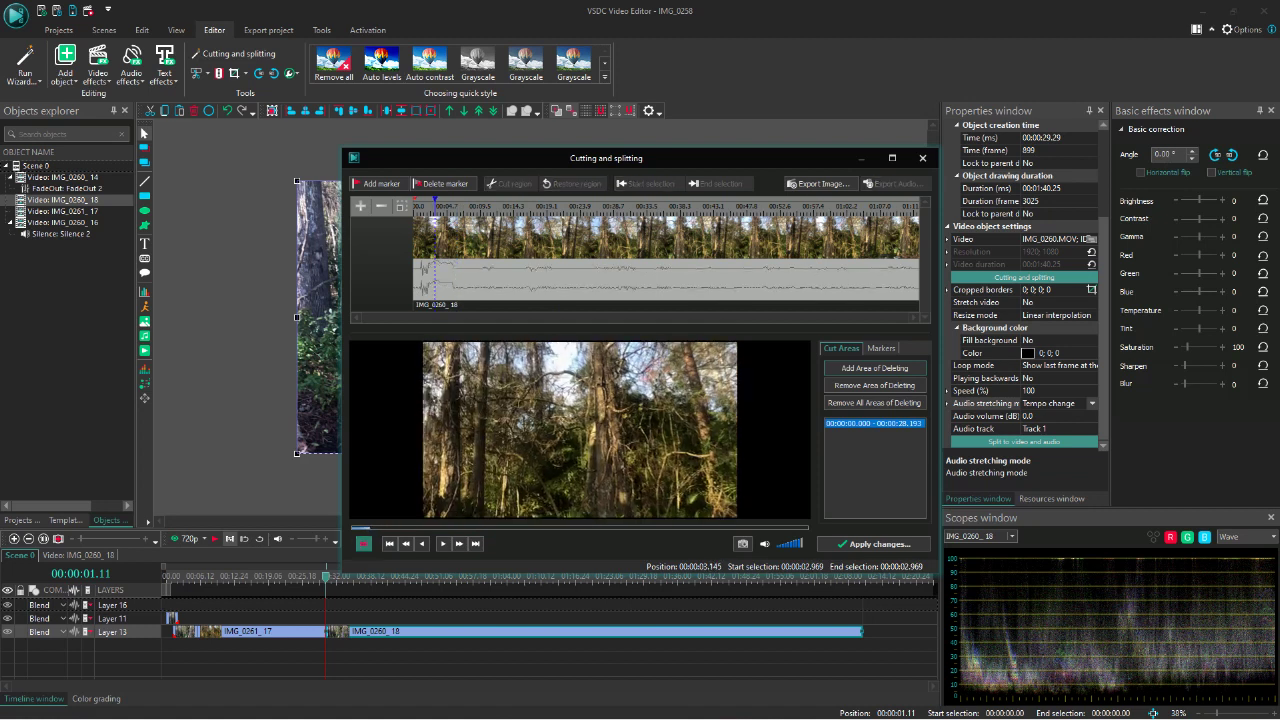
key(space)
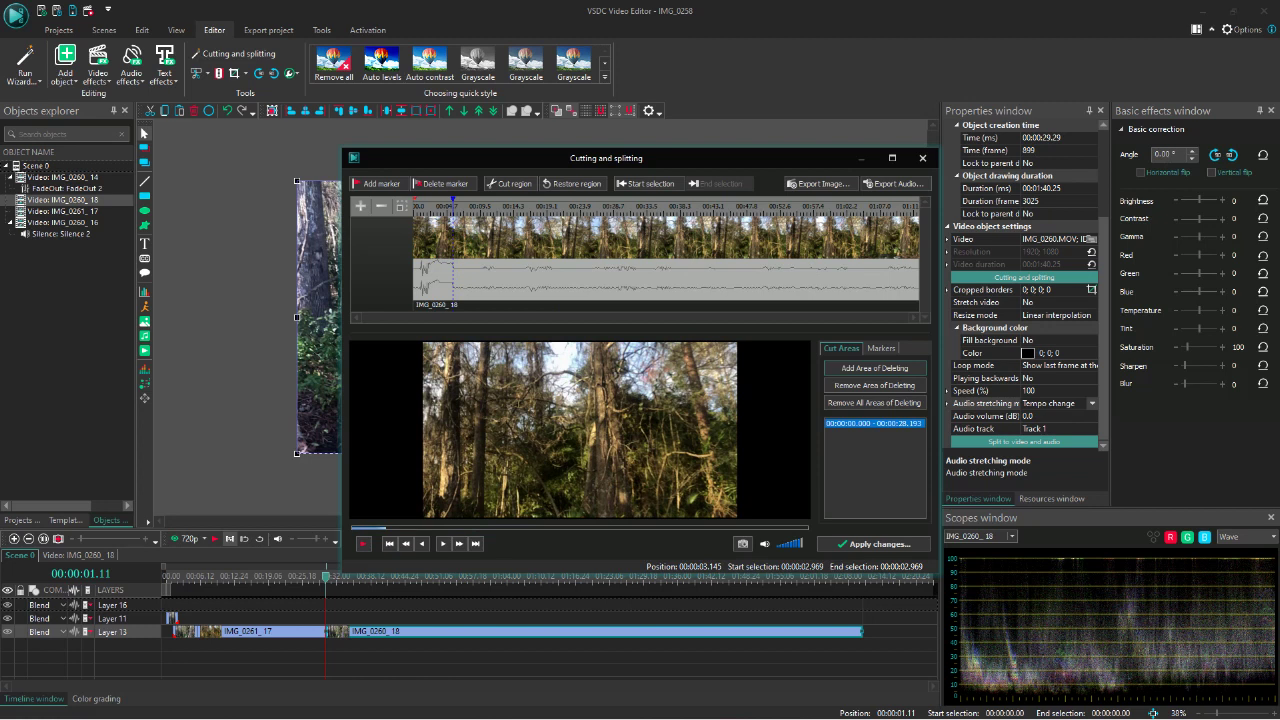
drag(453, 211, 919, 211)
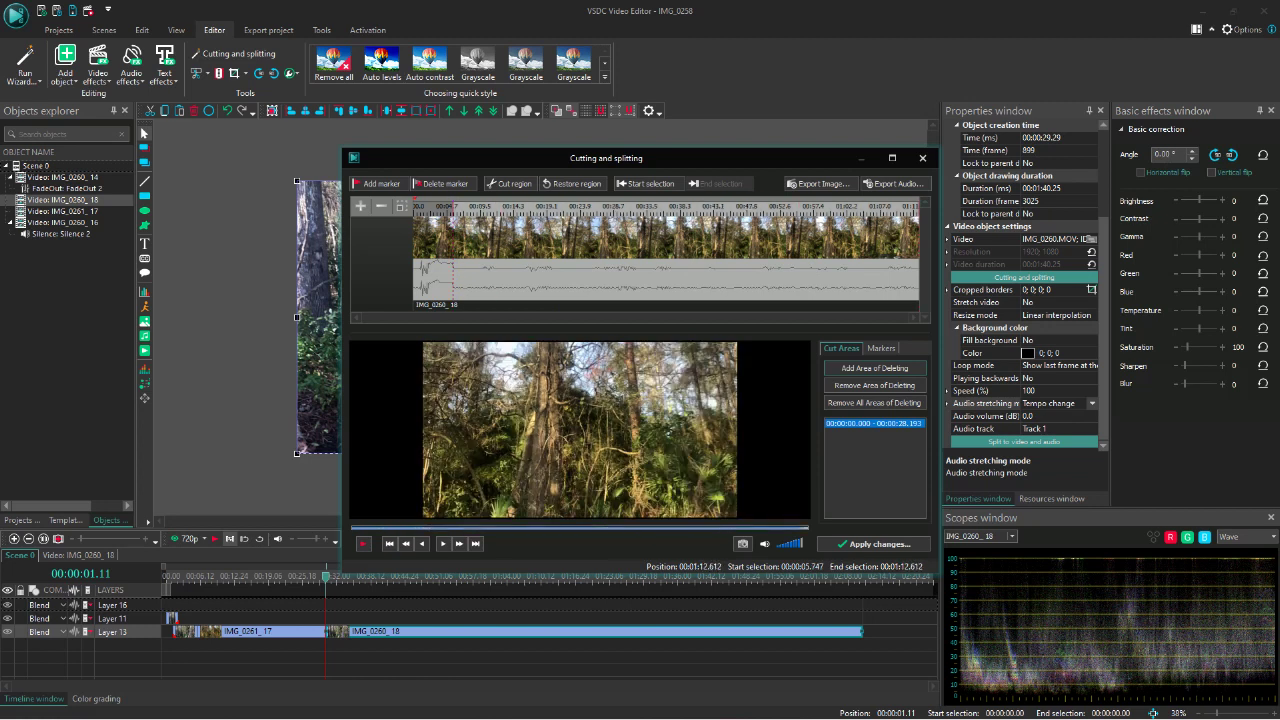
click(875, 368)
click(874, 544)
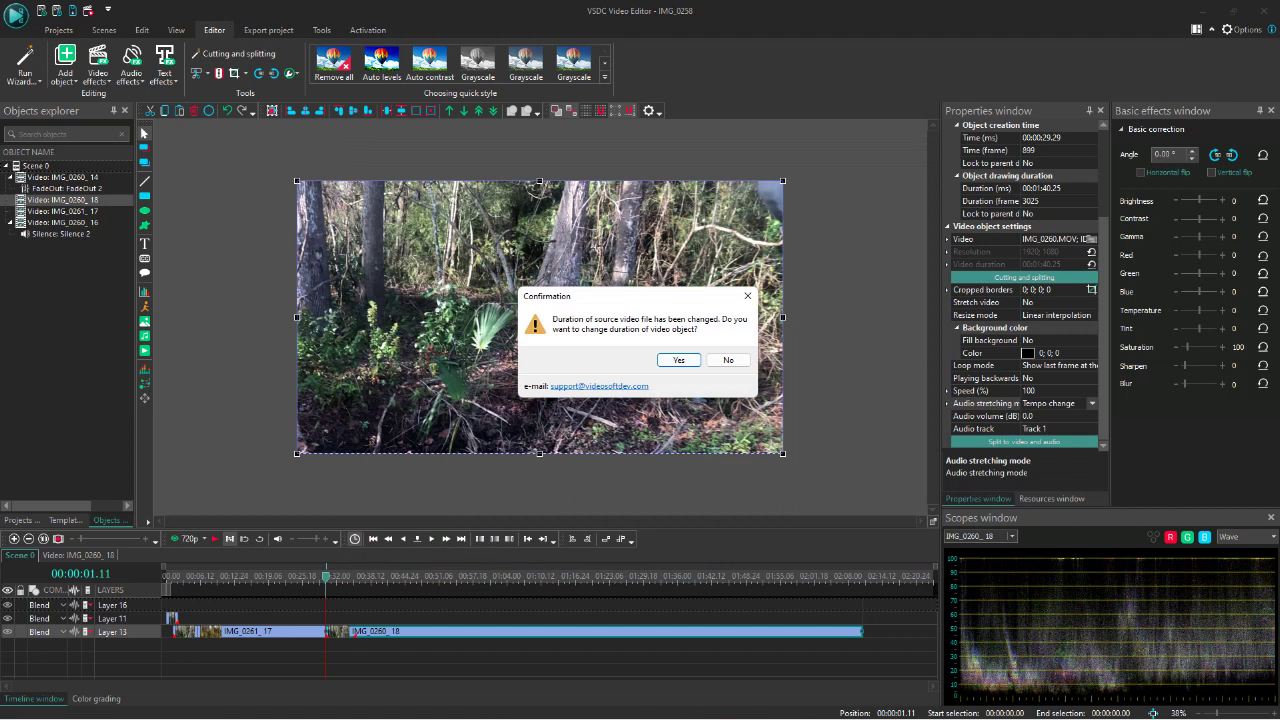
key(Return)
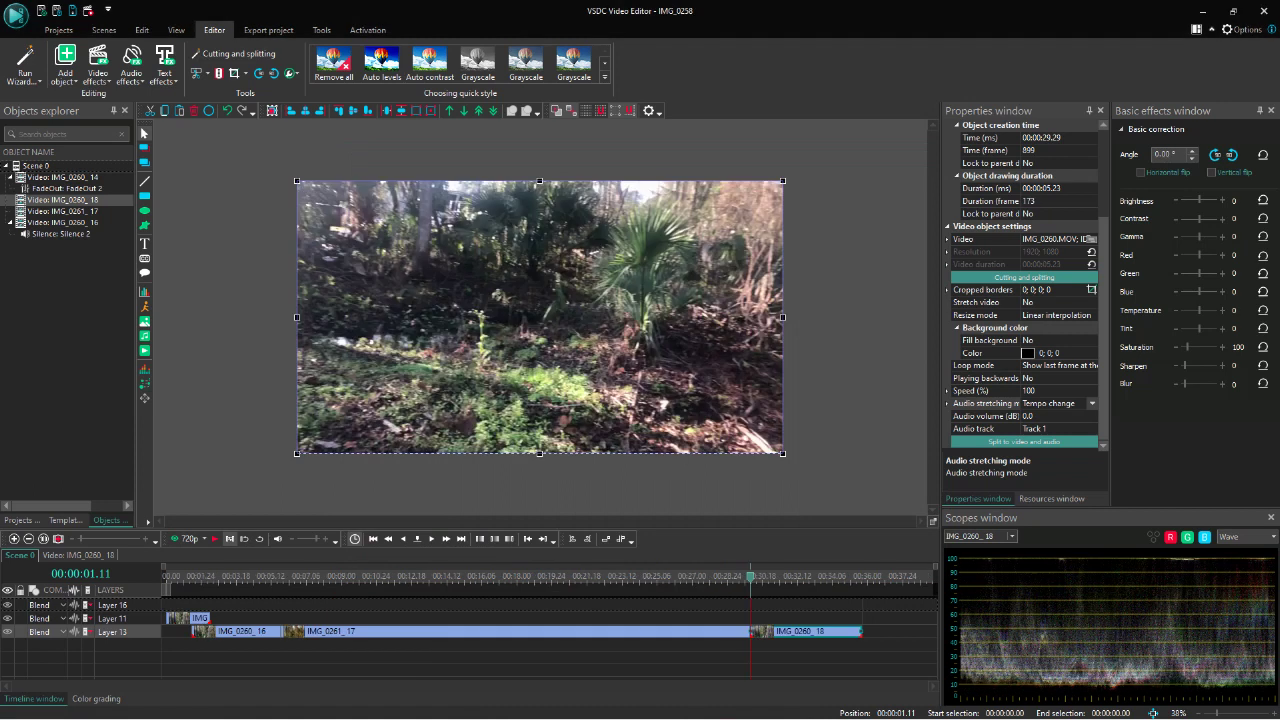
Move IMG_0261_17 later onto a new layer, shift IMG_0260_16 later, and place IMG_0260_18 at 00:00:01.09 beneath the first clip.
click(500, 660)
drag(500, 631, 665, 645)
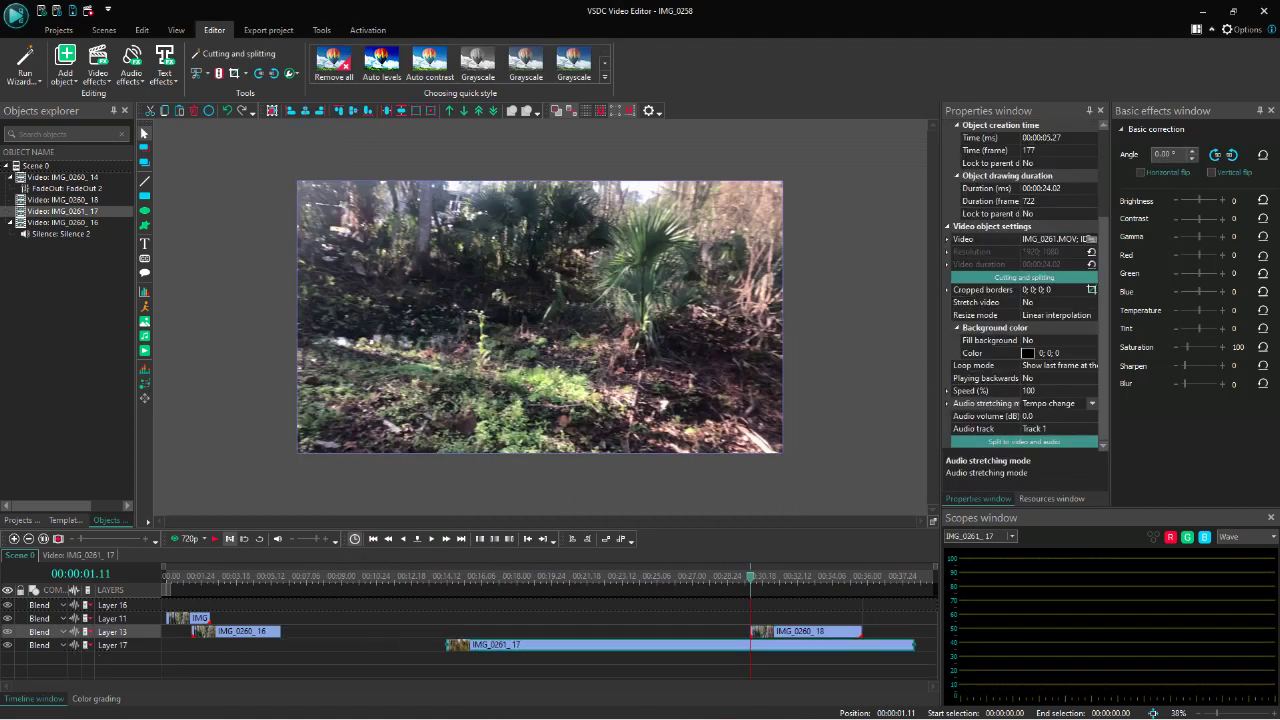
drag(238, 631, 328, 631)
drag(760, 631, 241, 645)
Check the FadeOut effect inside IMG_0260_14, shift IMG_0260_16 later, and move IMG_0260_18 up to Layer 13 at 00:00:01.09.
double_click(187, 618)
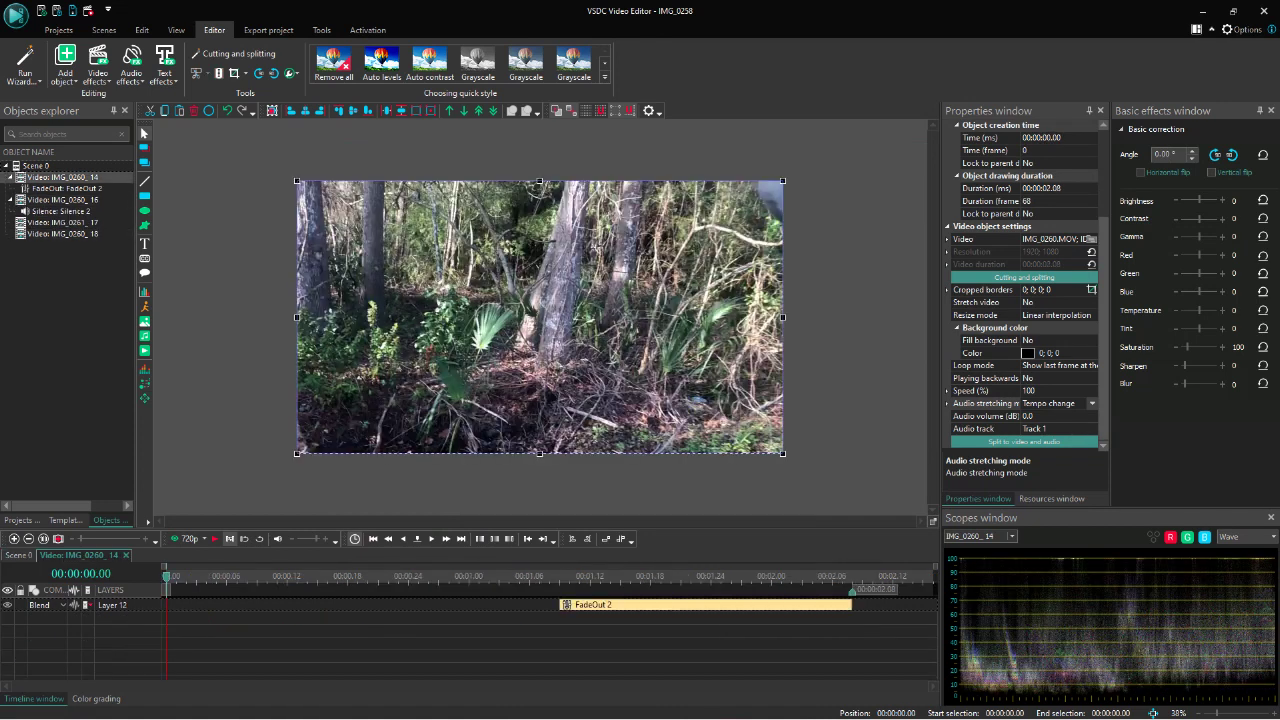
click(640, 605)
click(19, 555)
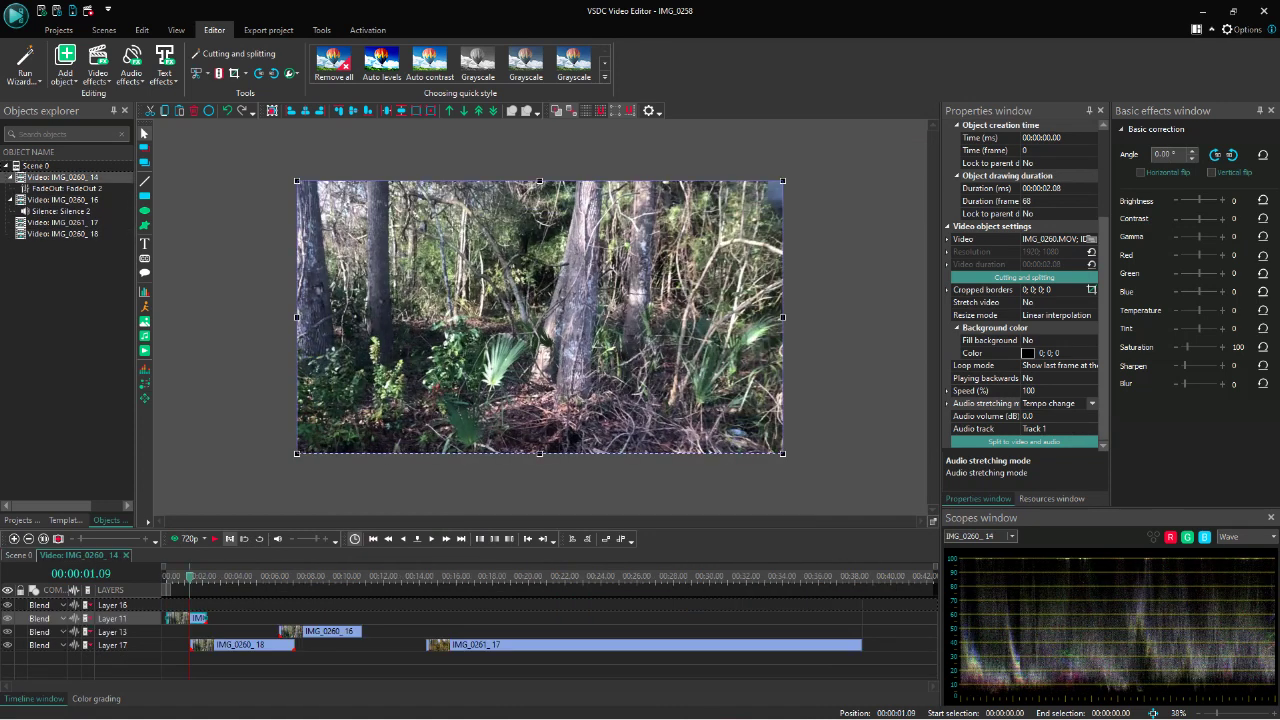
drag(325, 631, 438, 631)
drag(245, 645, 244, 632)
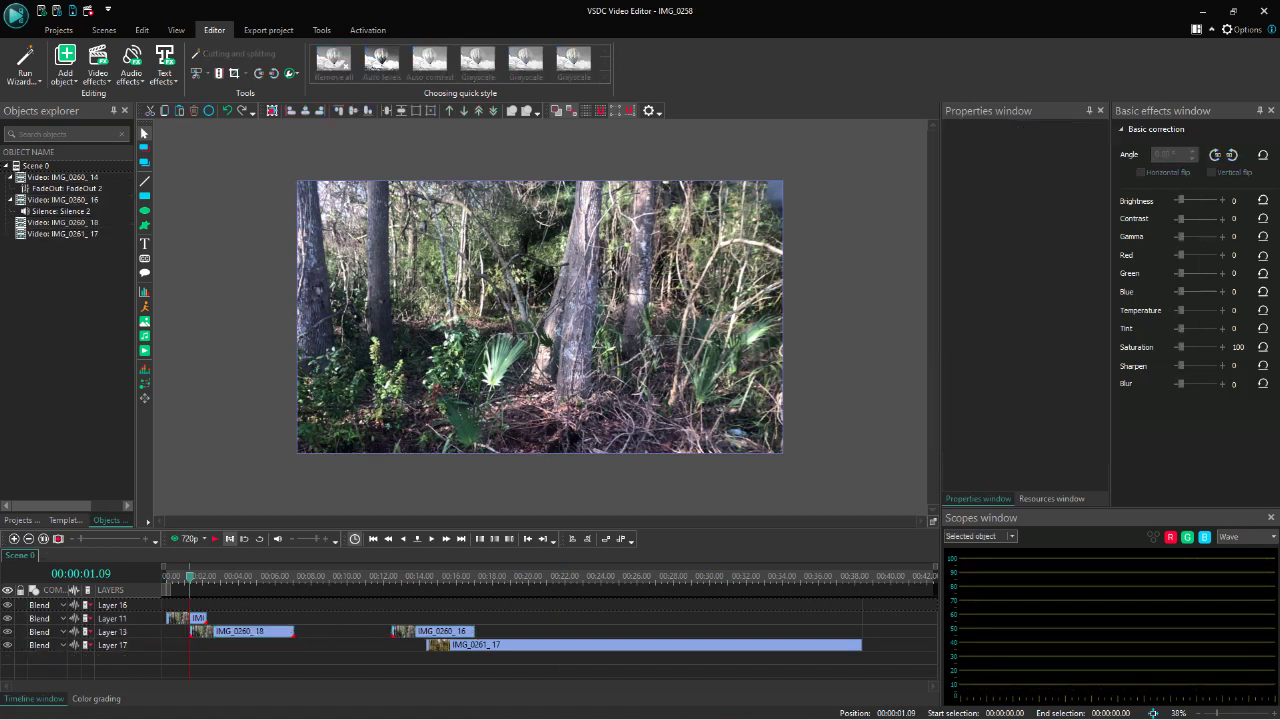
Add a Silence audio effect to IMG_0260_18 from the cursor position on a new layer and shorten it to about 00:00:01.02.
double_click(220, 632)
right_click(218, 632)
mouse_move(264, 531)
mouse_move(386, 532)
click(510, 577)
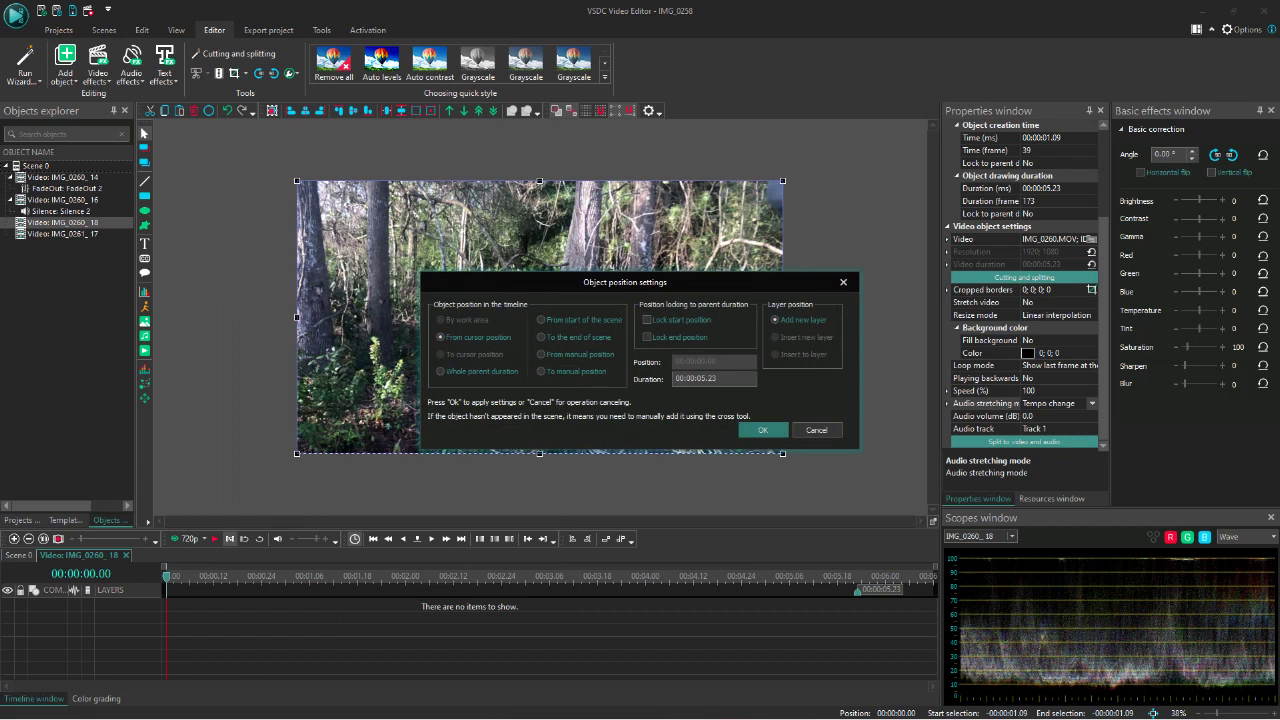
click(757, 429)
drag(857, 605, 292, 605)
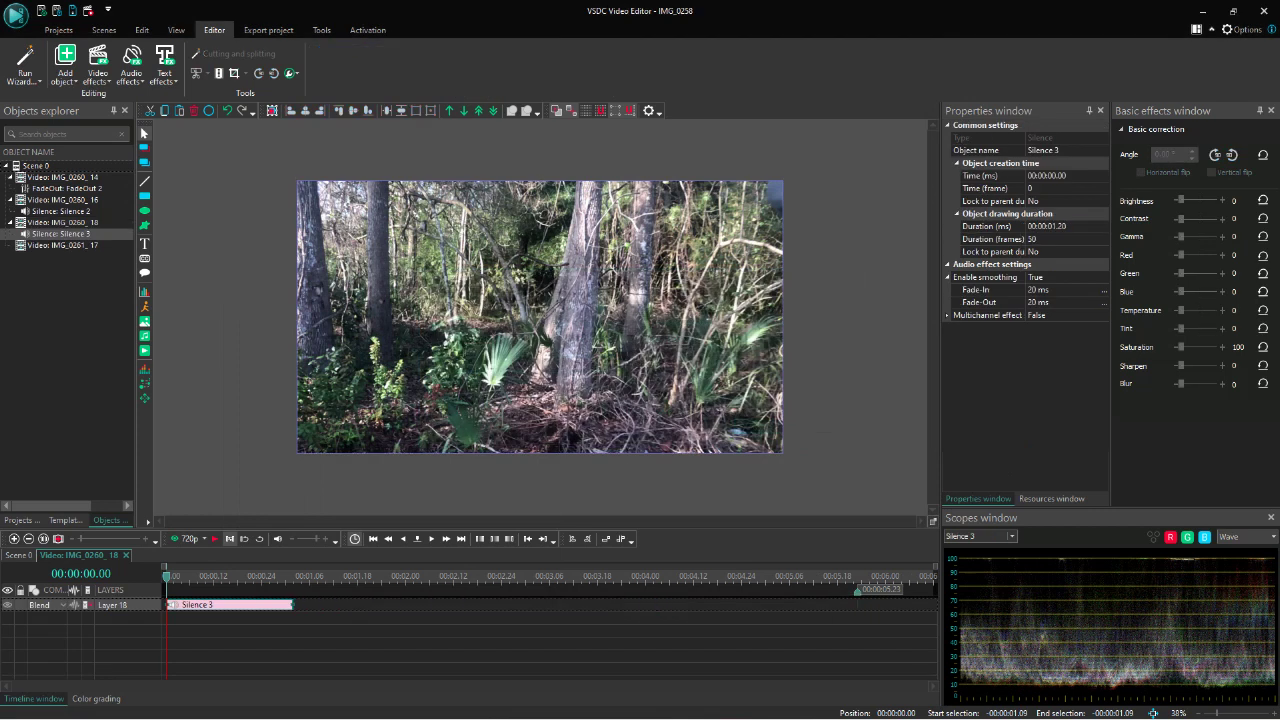
Preview the clip around the end of the silence, trim the Silence effect to 00:00:01.00, and return to the main scene.
click(278, 577)
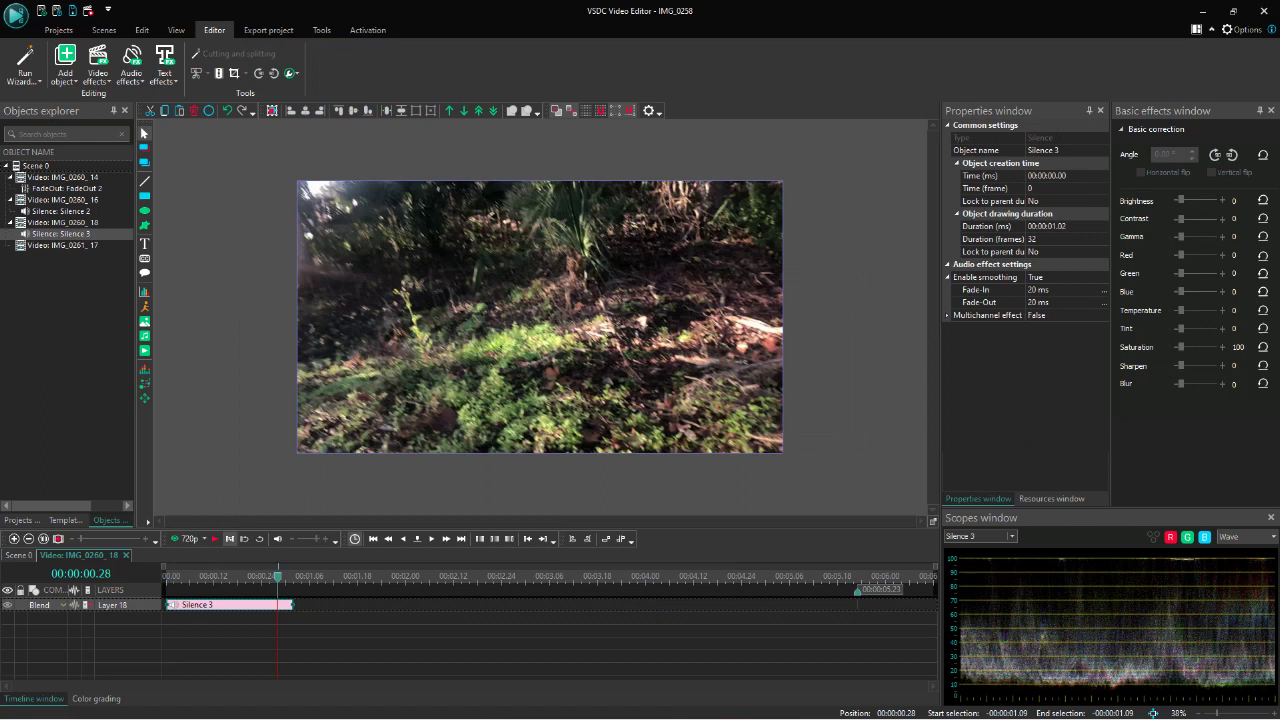
key(space)
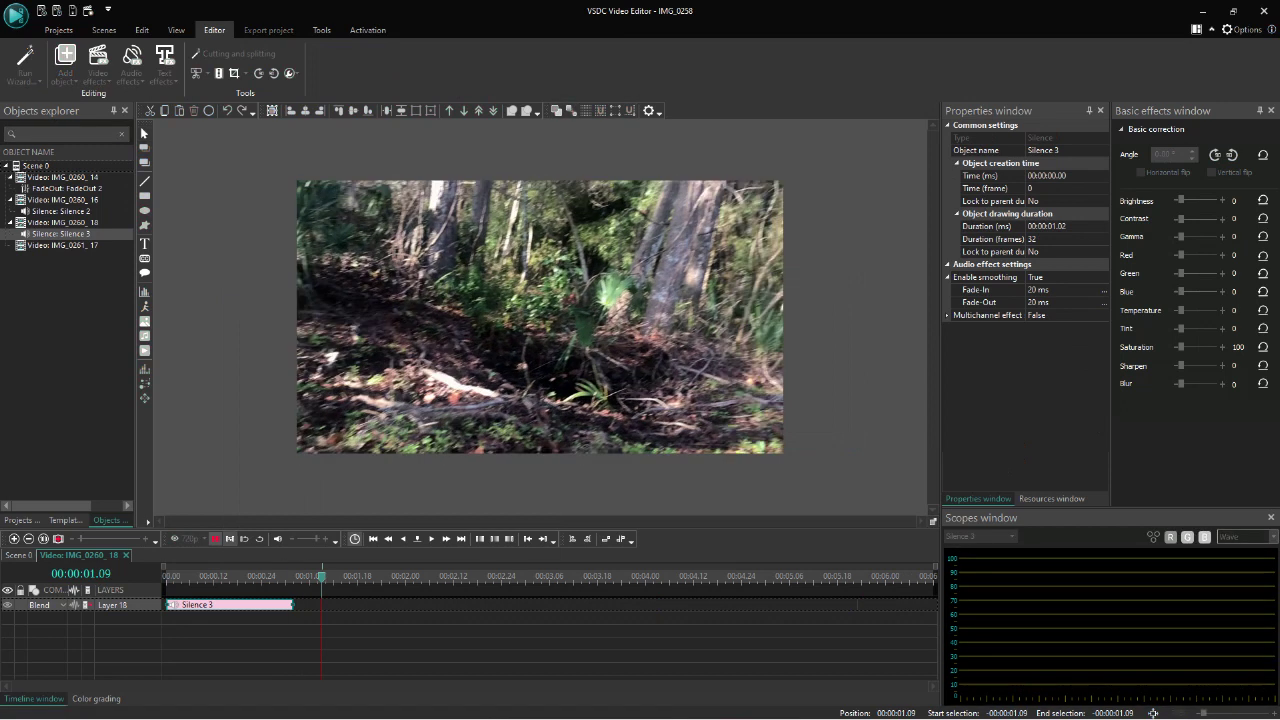
key(space)
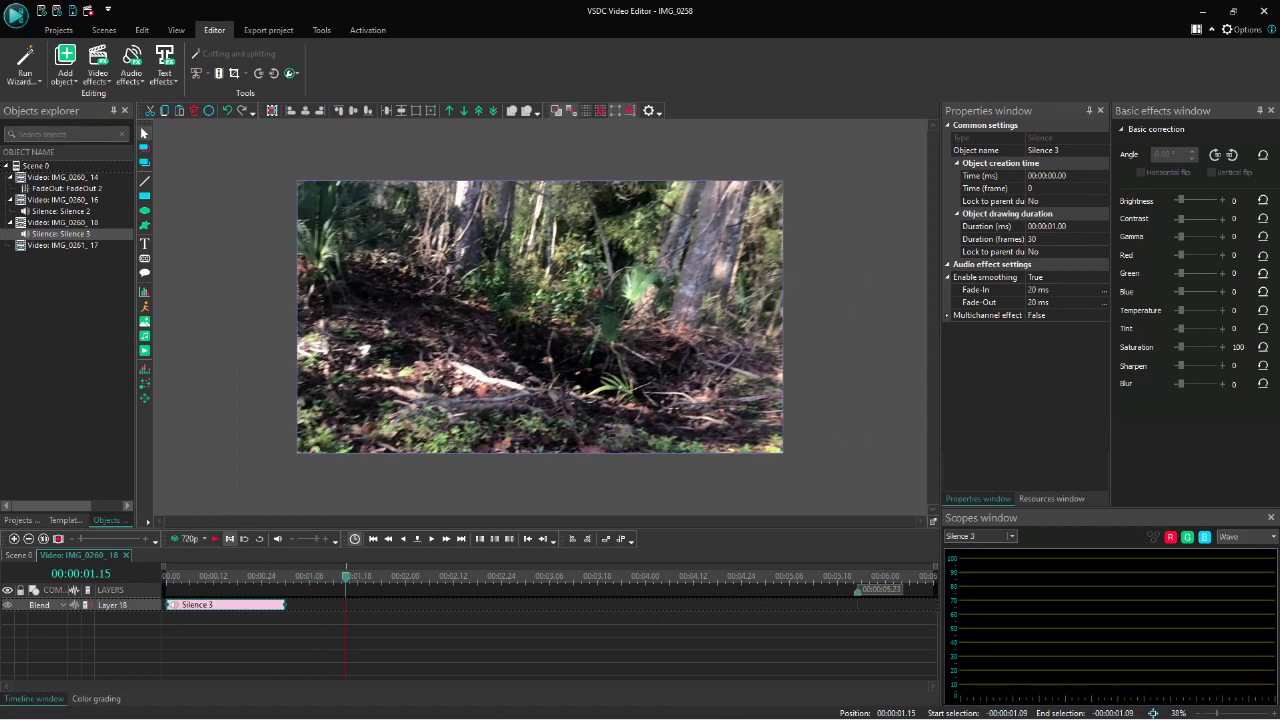
click(19, 555)
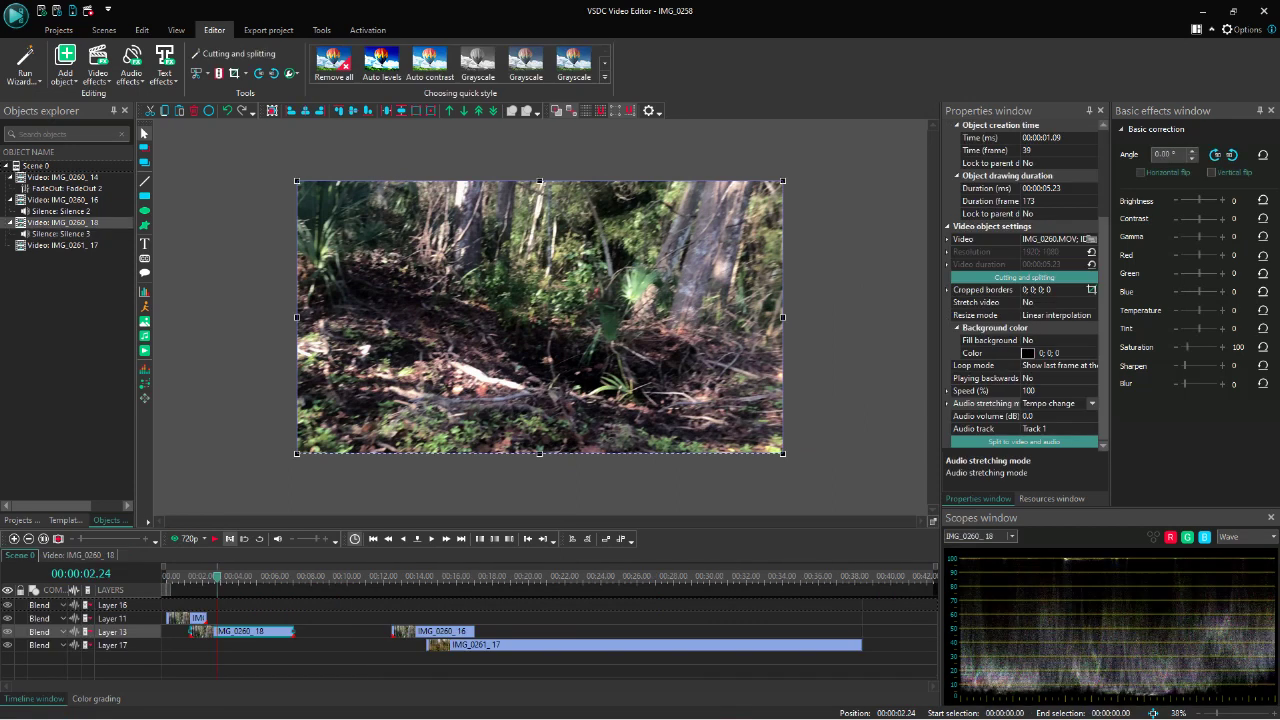
Move IMG_0260_16 on Layer 13 so it starts directly after IMG_0260_18.
drag(418, 631, 320, 631)
right_click(320, 631)
key(Escape)
Switch to the trading platform's SPX charts and bring up the Debut Professional recorder window.
mouse_move(837, 704)
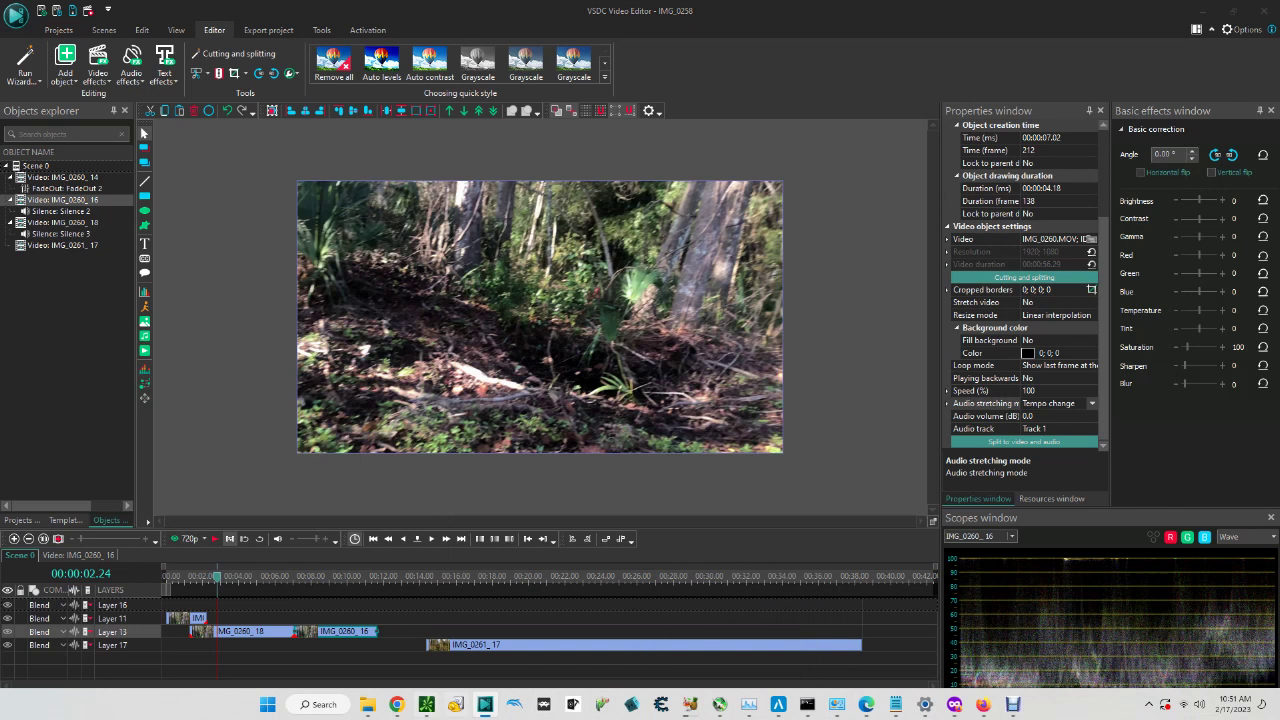
click(426, 704)
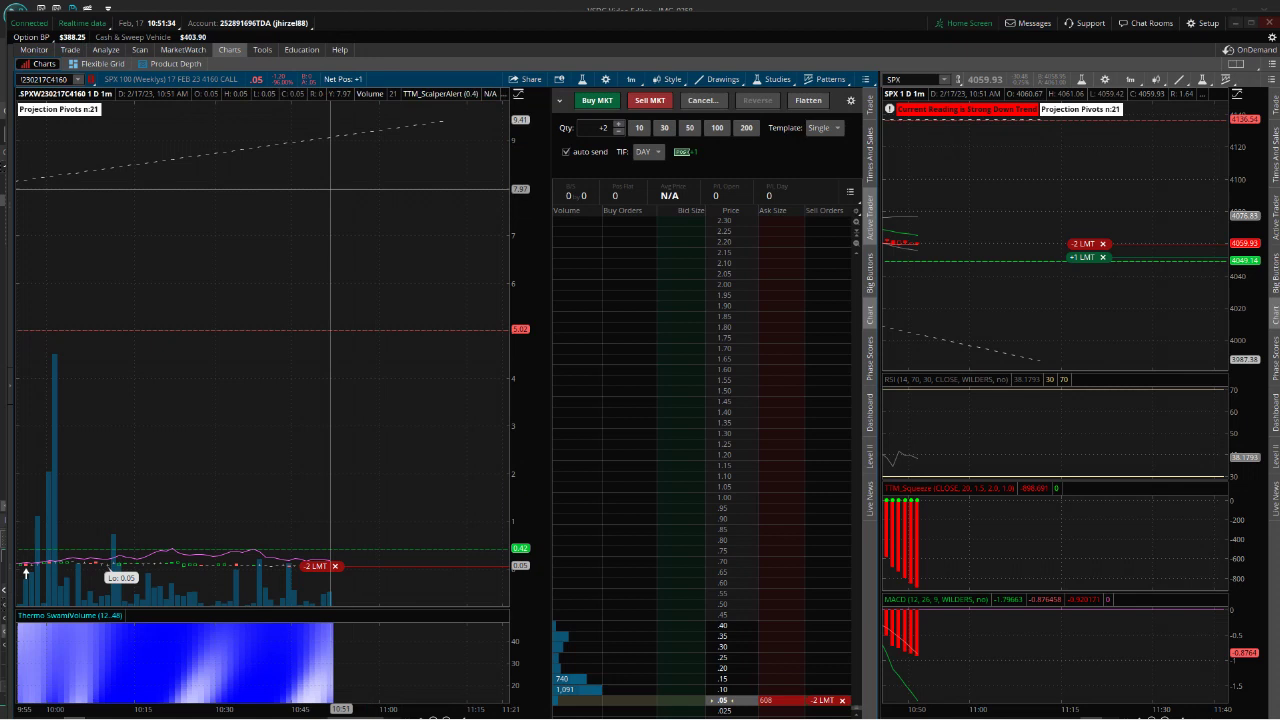
mouse_move(276, 718)
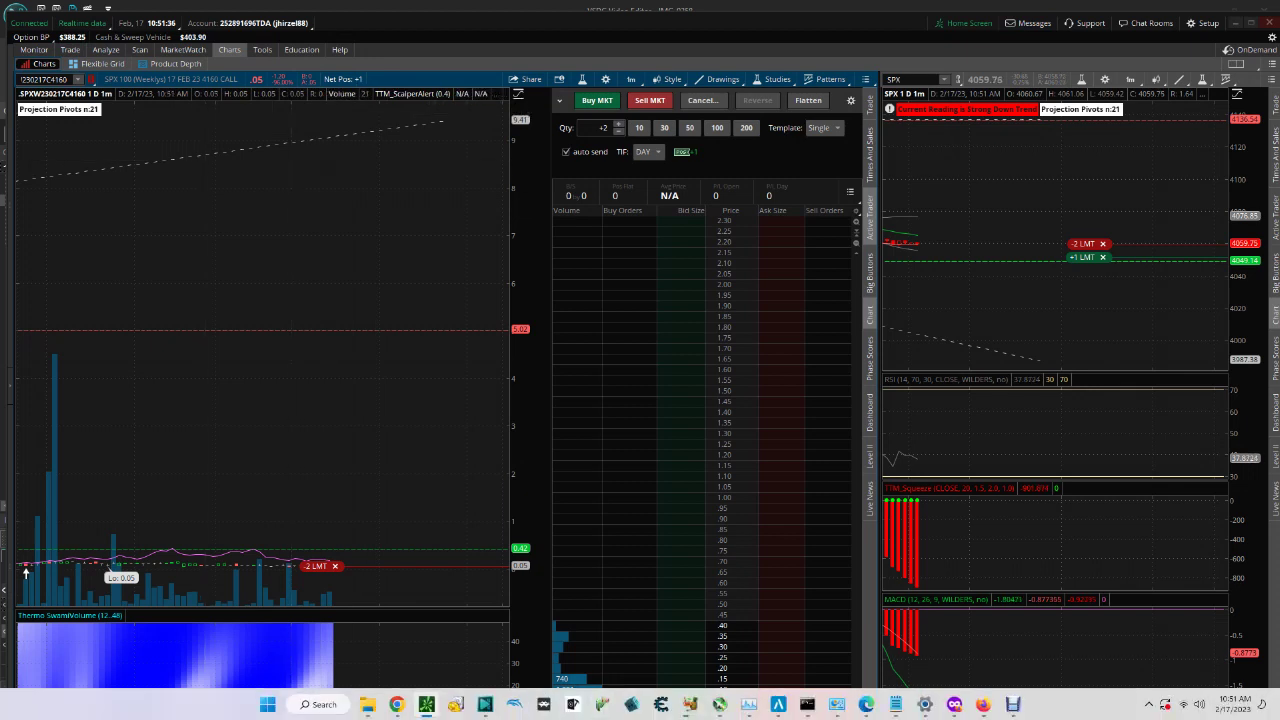
mouse_move(1012, 704)
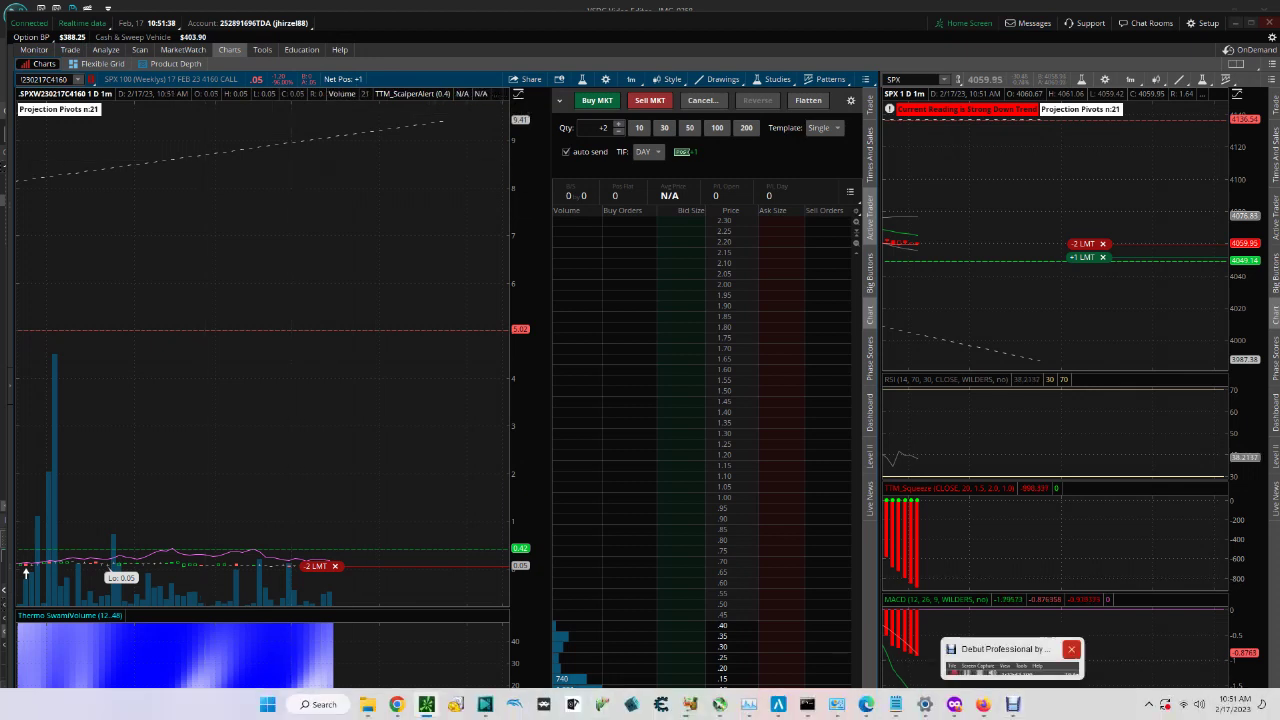
click(1071, 649)
click(1207, 605)
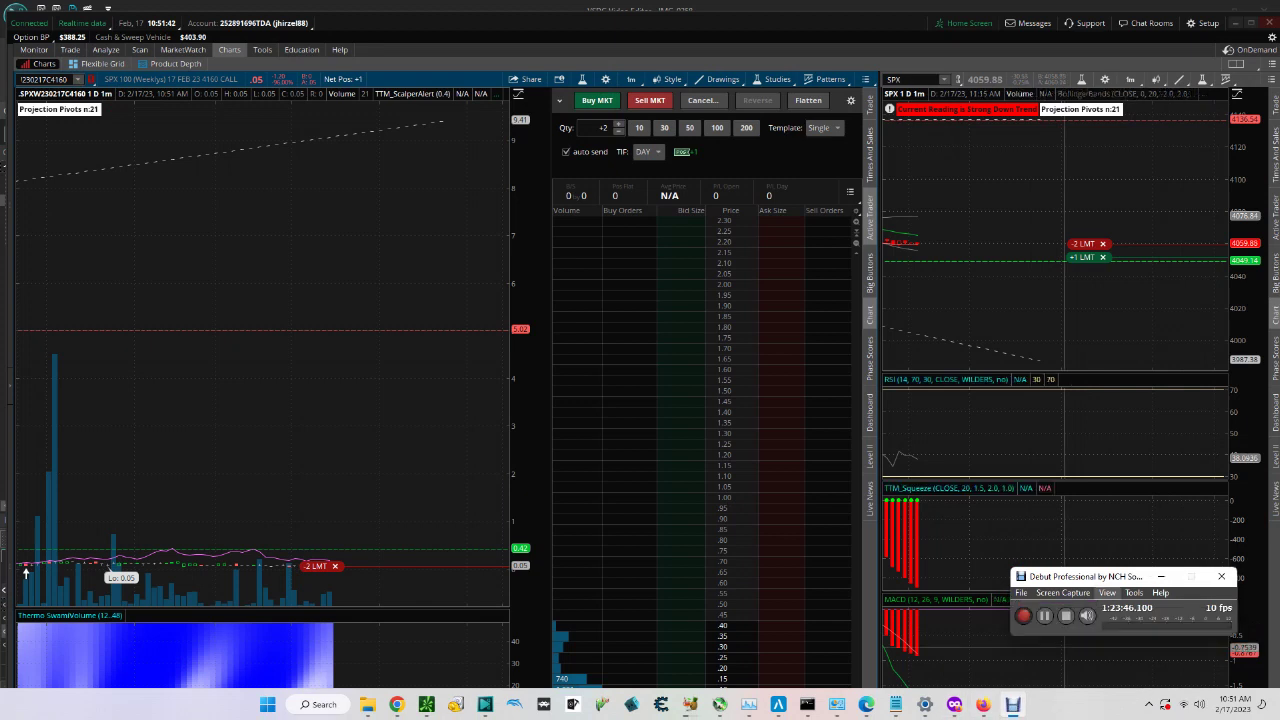